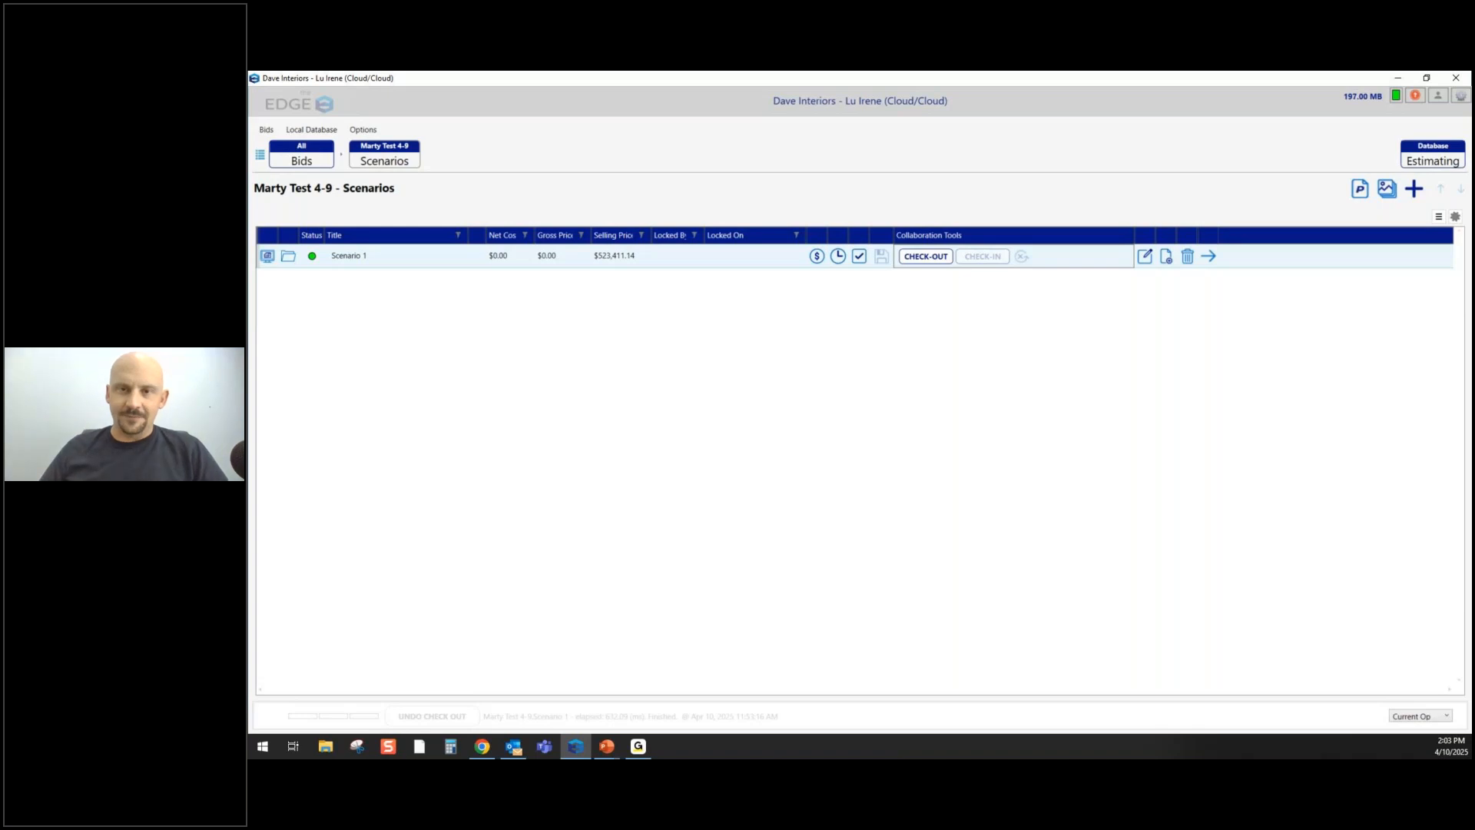
- Switch to the slideshow and advance to the slide introducing Workpack's AI-powered takeoffs
key("alt+Tab")
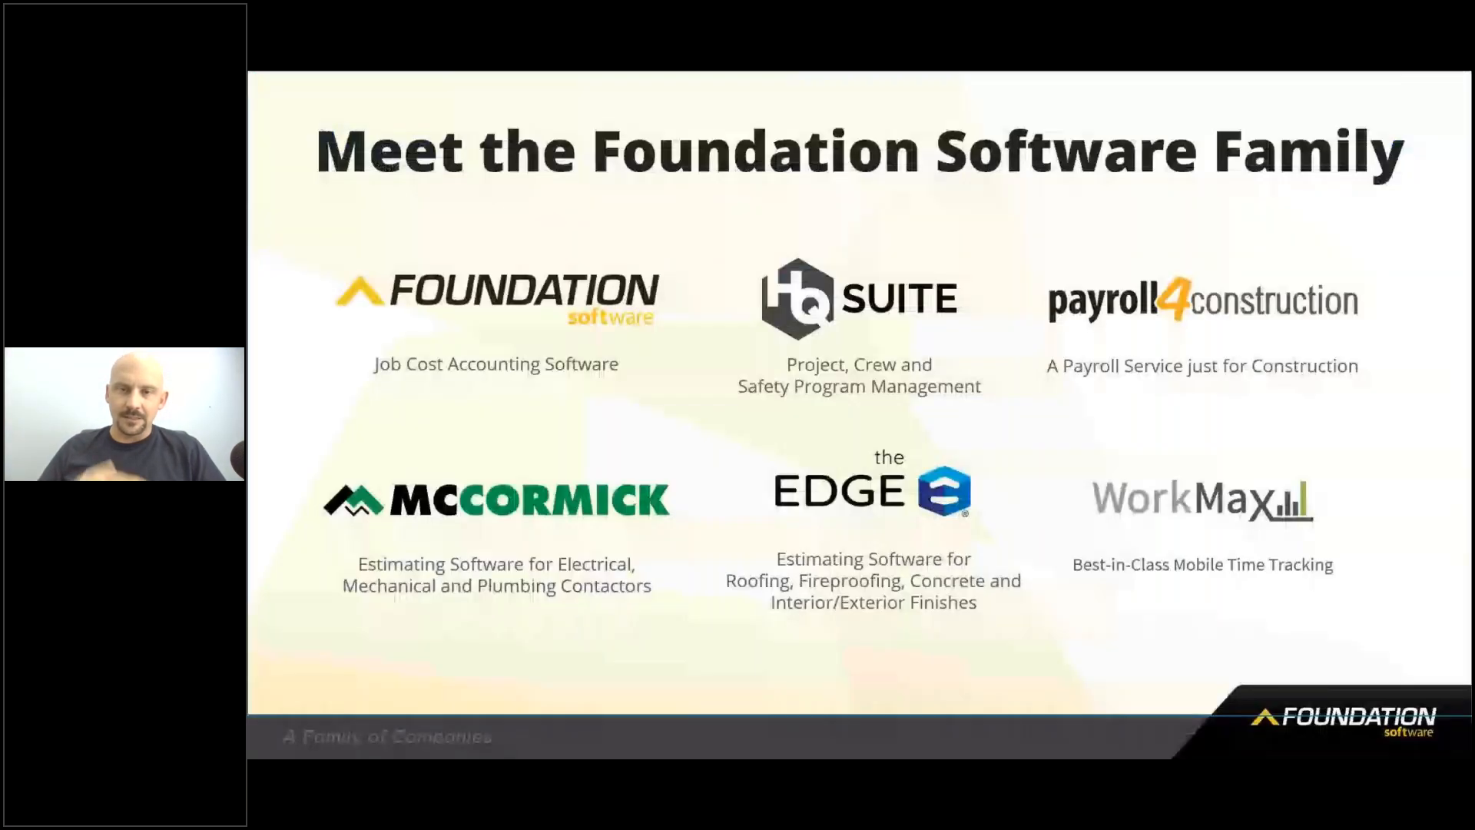
key("Right")
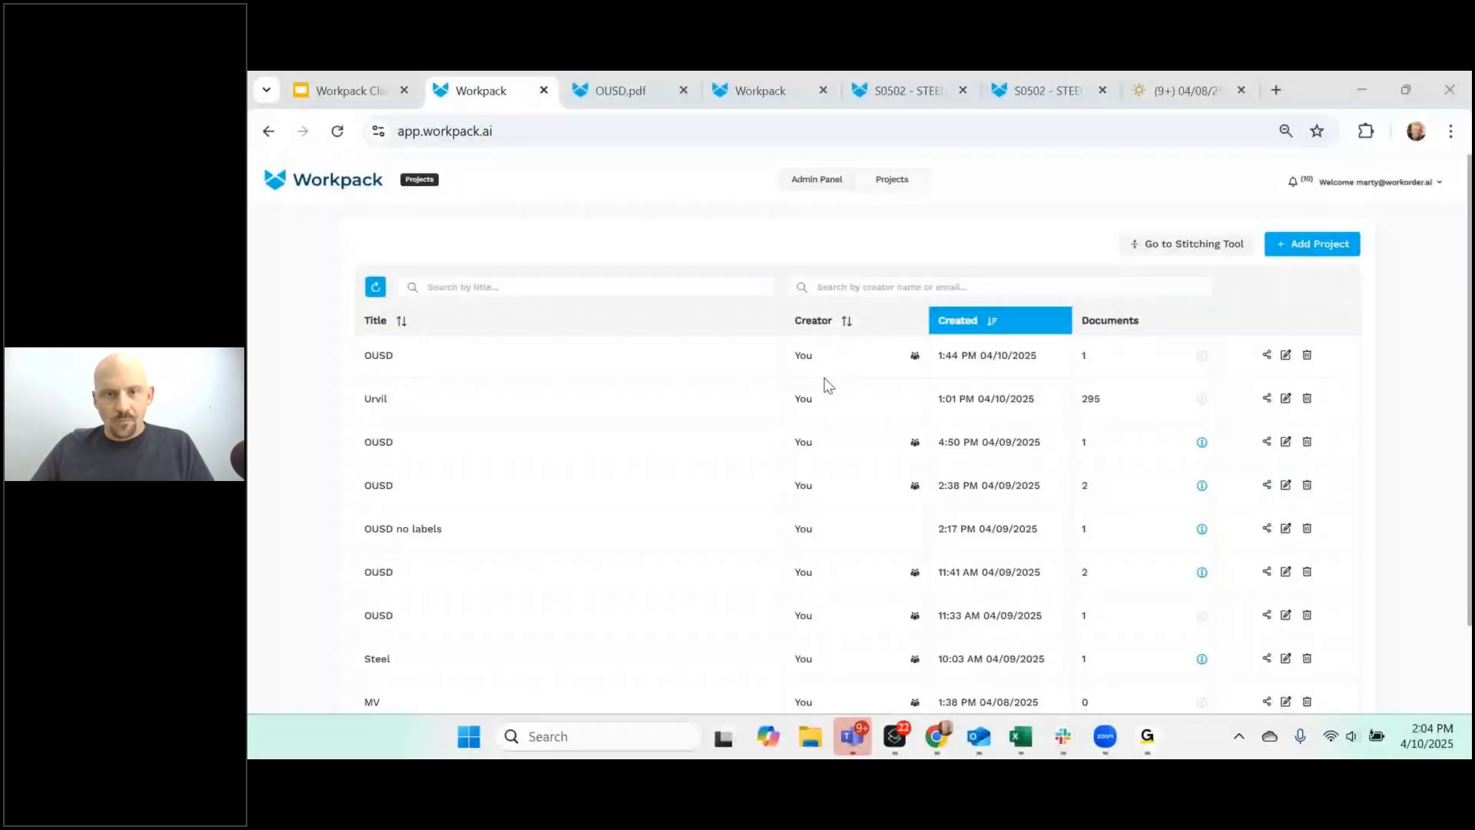
- Check that the newest OUSD project holds only OUSD.pdf, return to Projects, then reopen OUSD.pdf
key("alt+Tab")
key("alt+Tab")
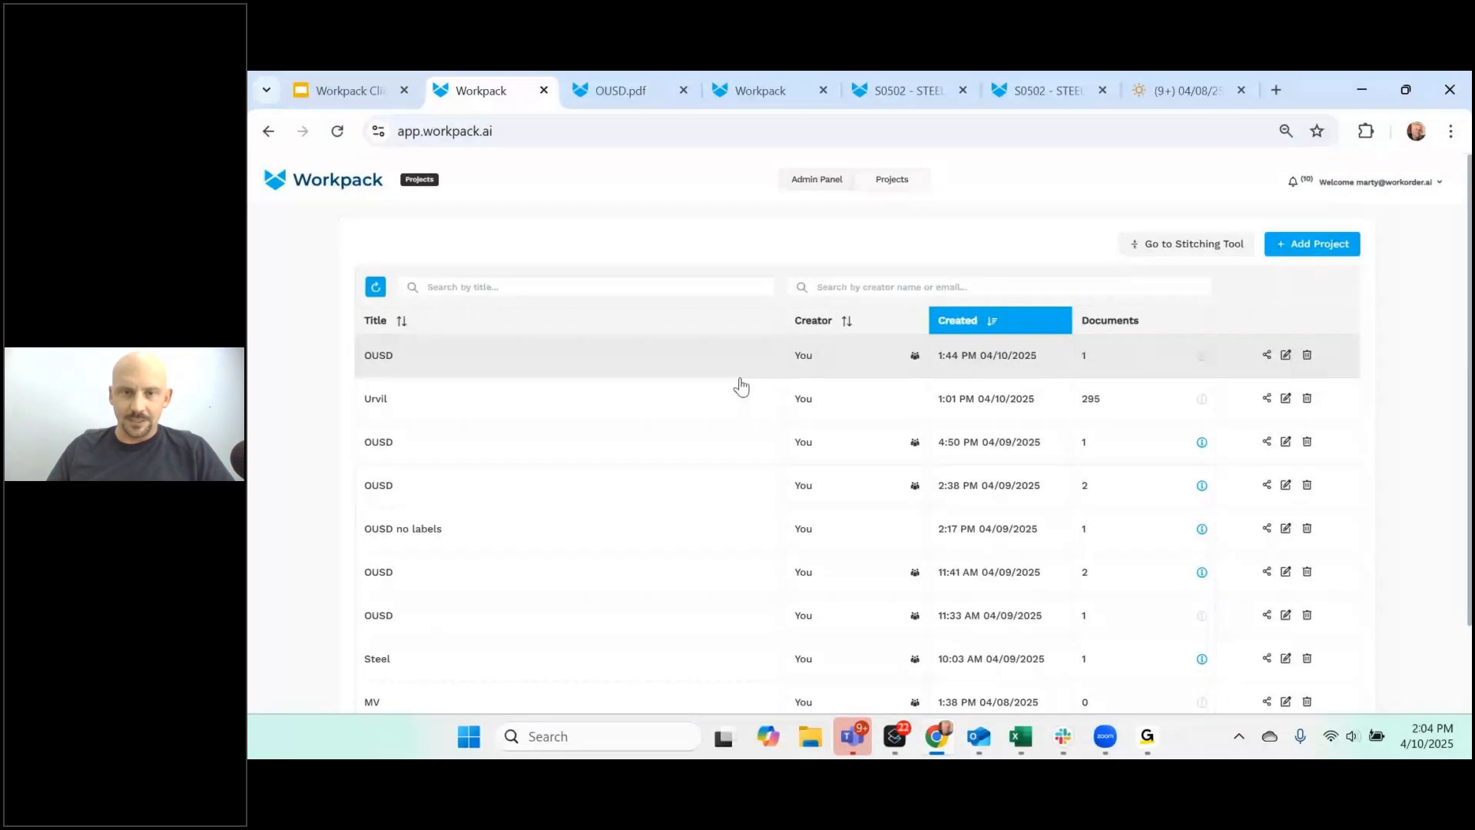
left_click(649, 360)
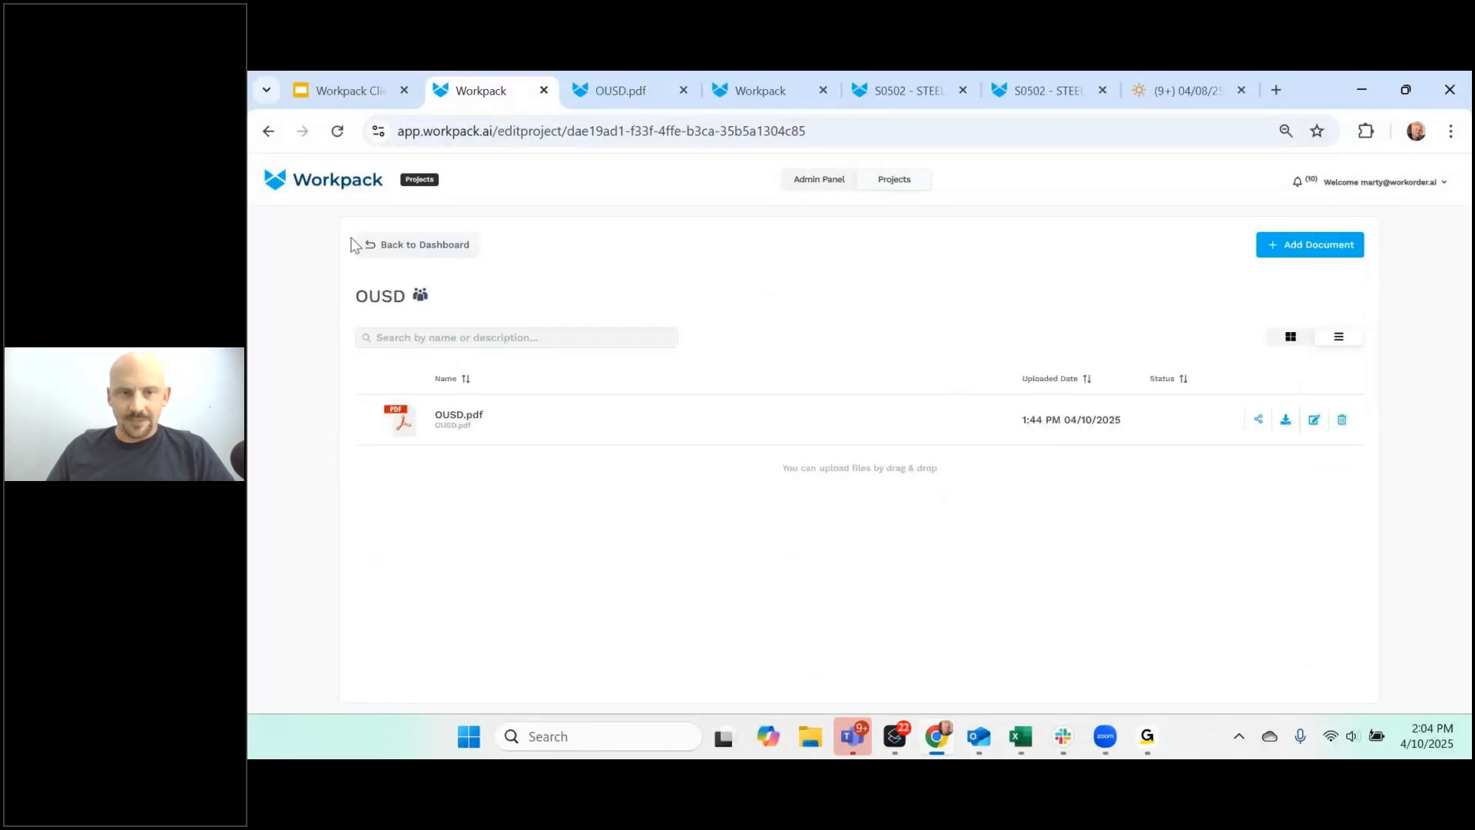
left_click(427, 244)
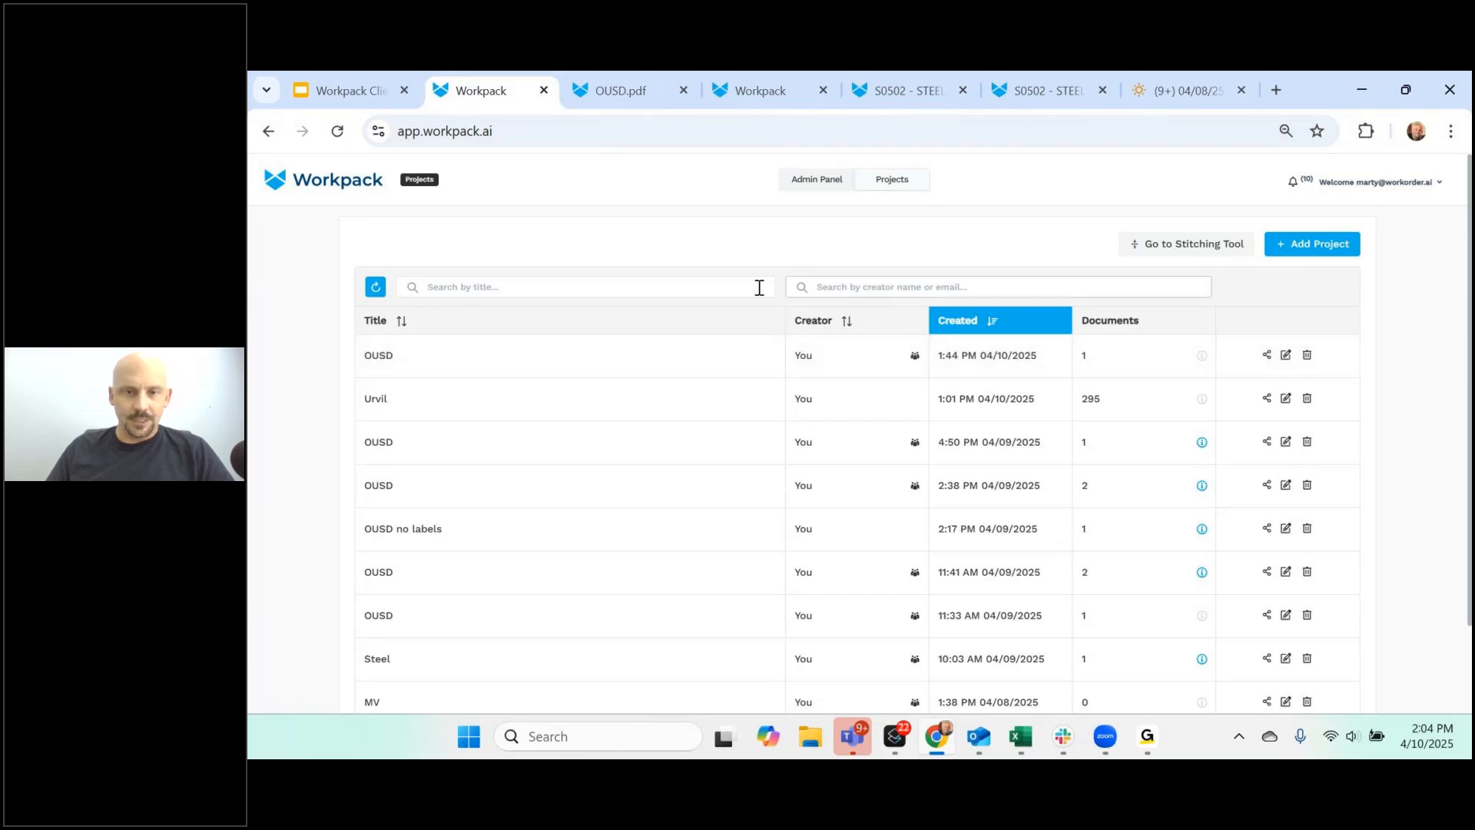
left_click(634, 91)
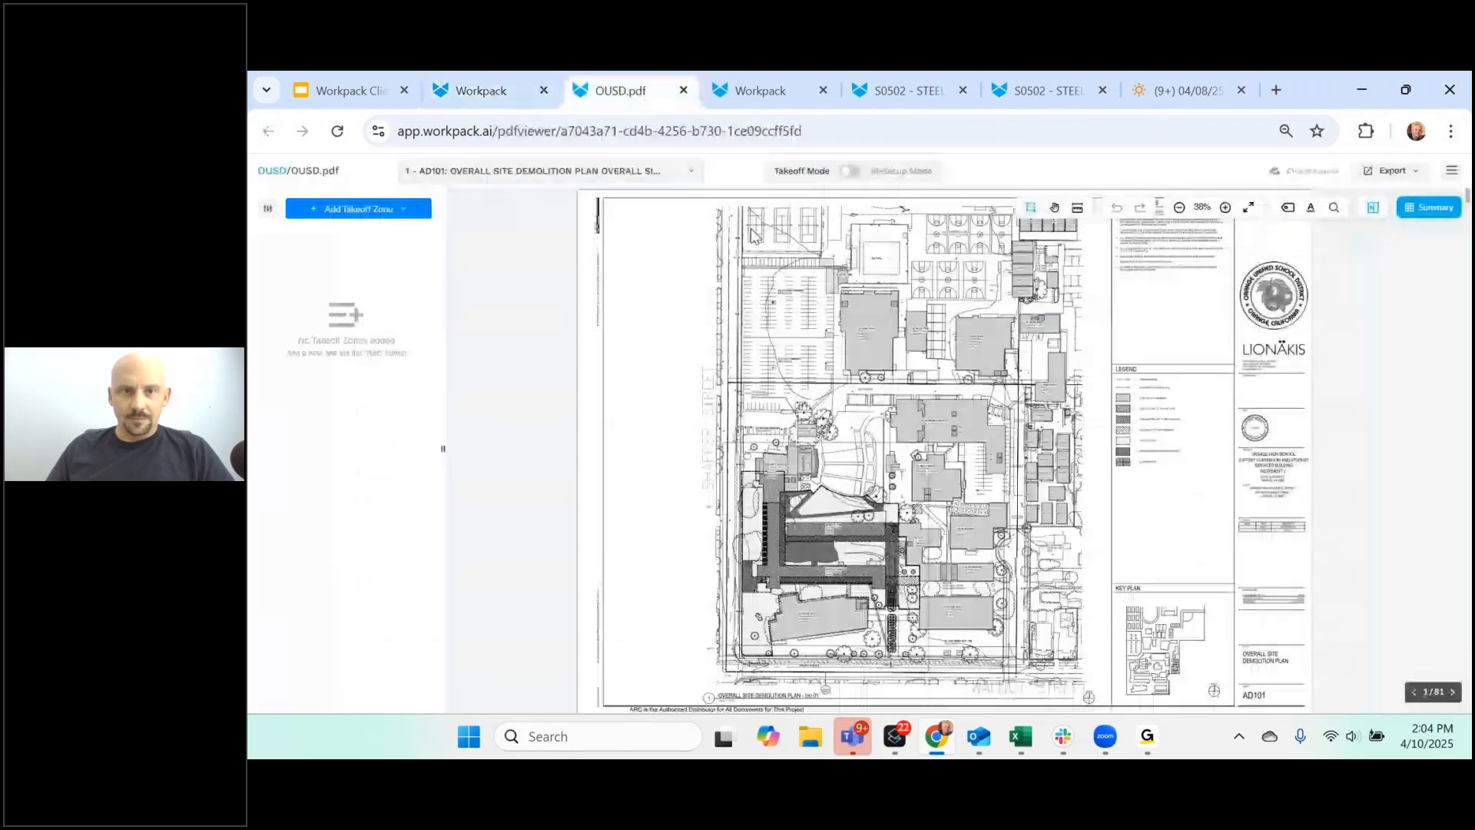
- Load sheet 14, A-A-111 Building A Level 1 Floor Plan, and switch to AI-Setup Mode
left_click(584, 172)
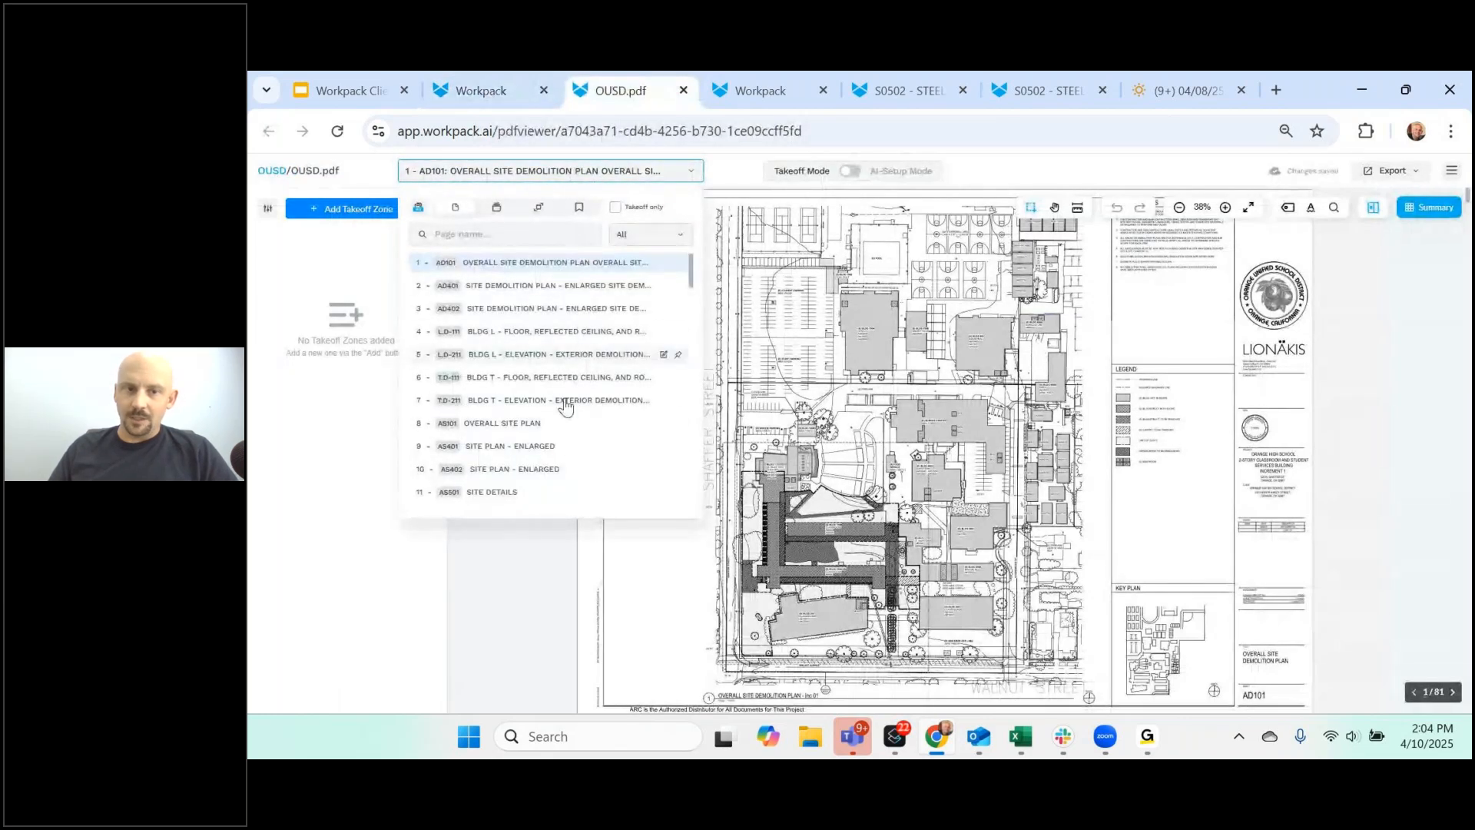
scroll(549, 411, "down", 2)
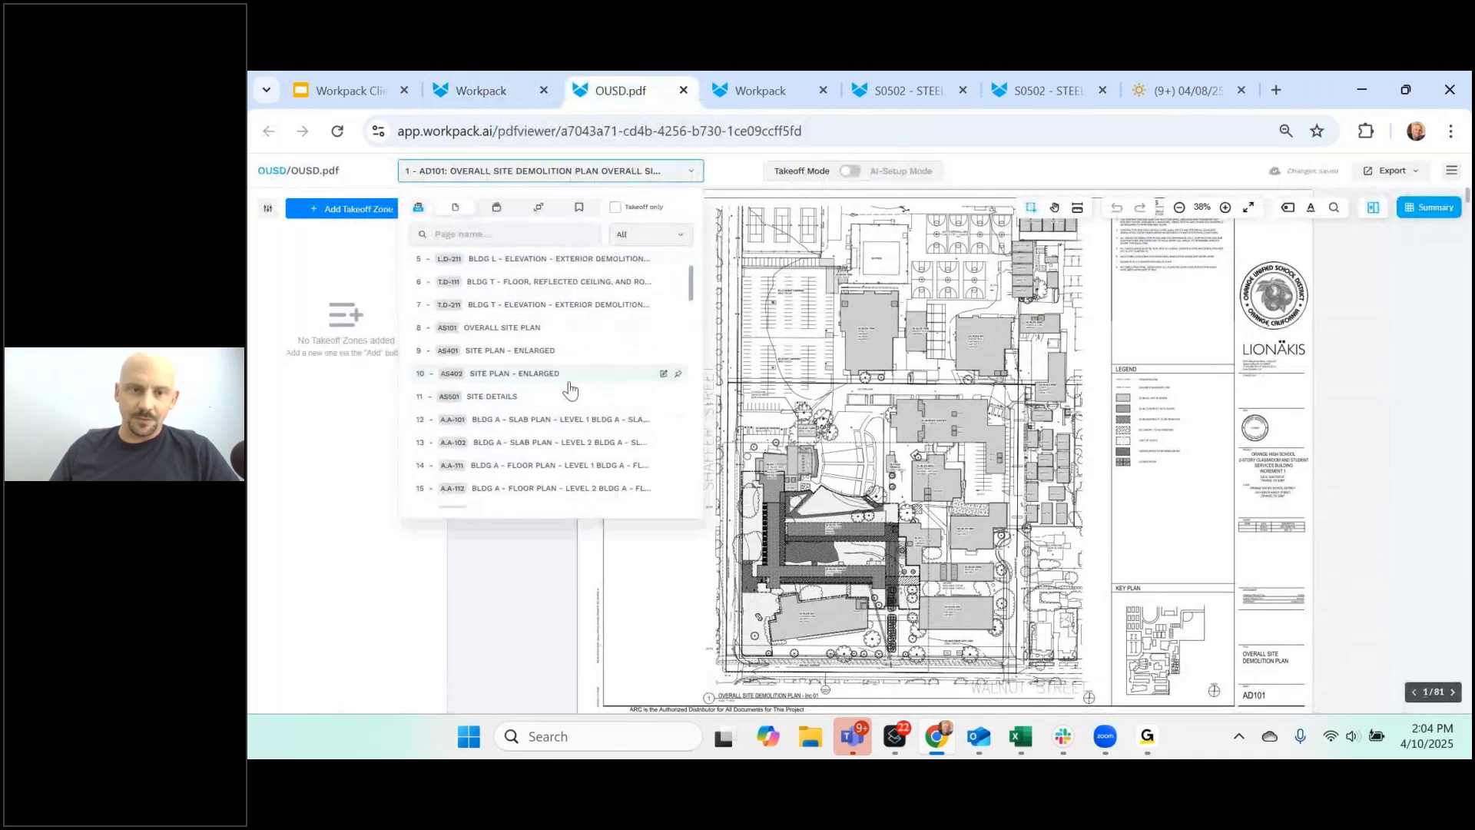
scroll(568, 388, "down", 2)
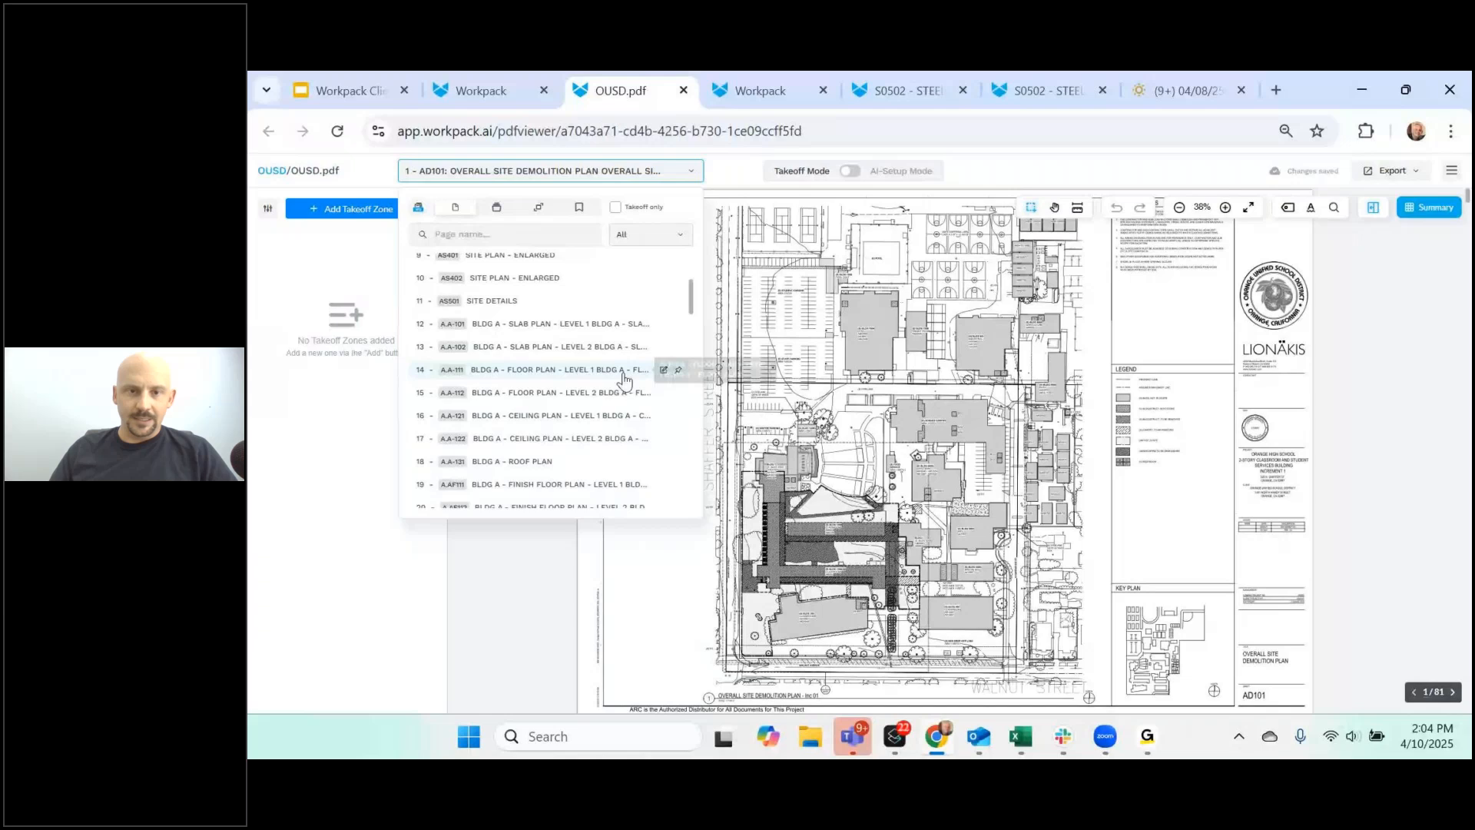
left_click(664, 370)
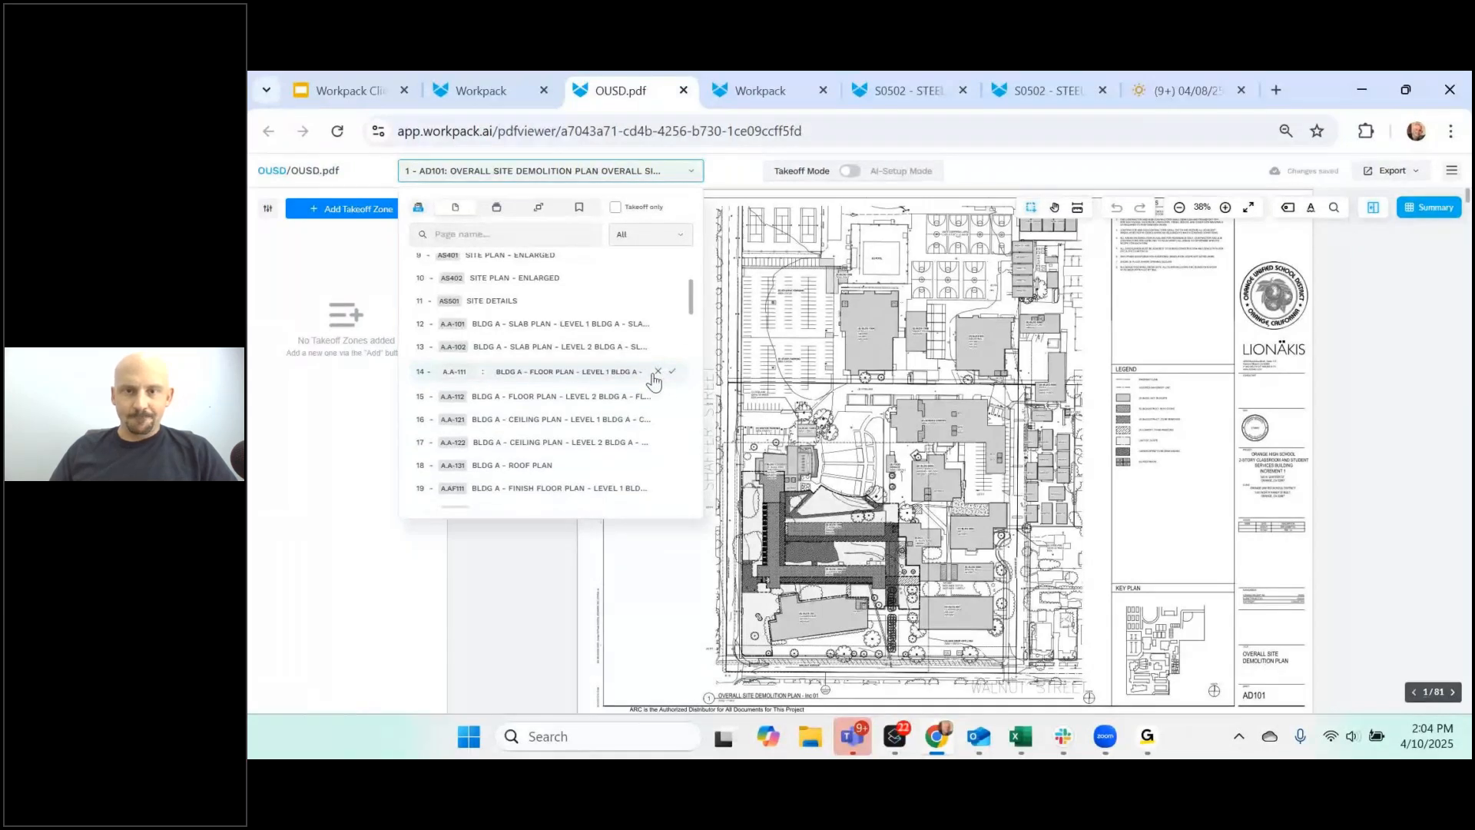
left_click(653, 377)
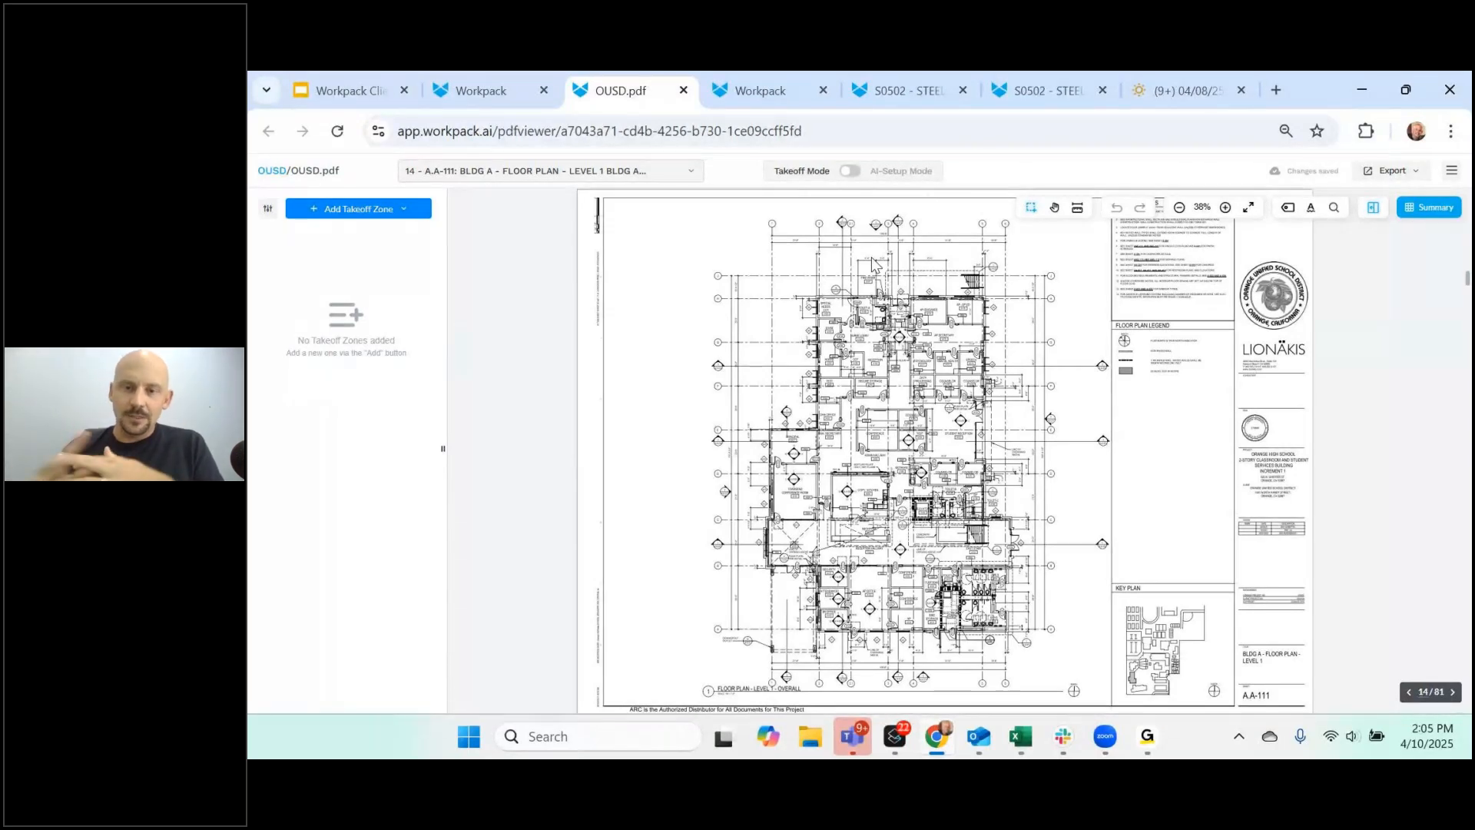
left_click(850, 171)
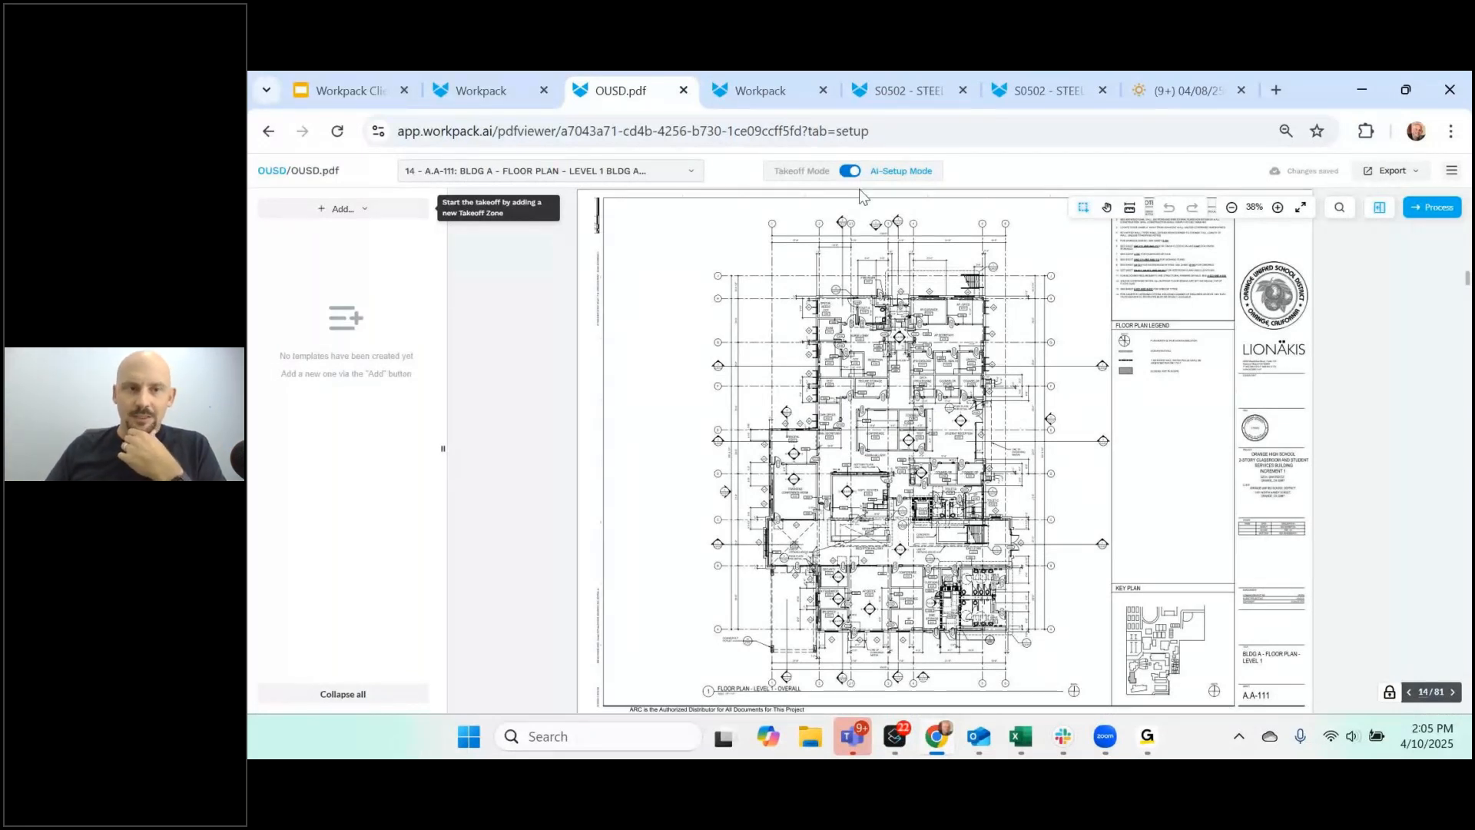
- Outline the page 14 Level 1 floor plan as a manual-region takeoff zone
left_click(343, 208)
mouse_move(312, 238)
left_click(487, 262)
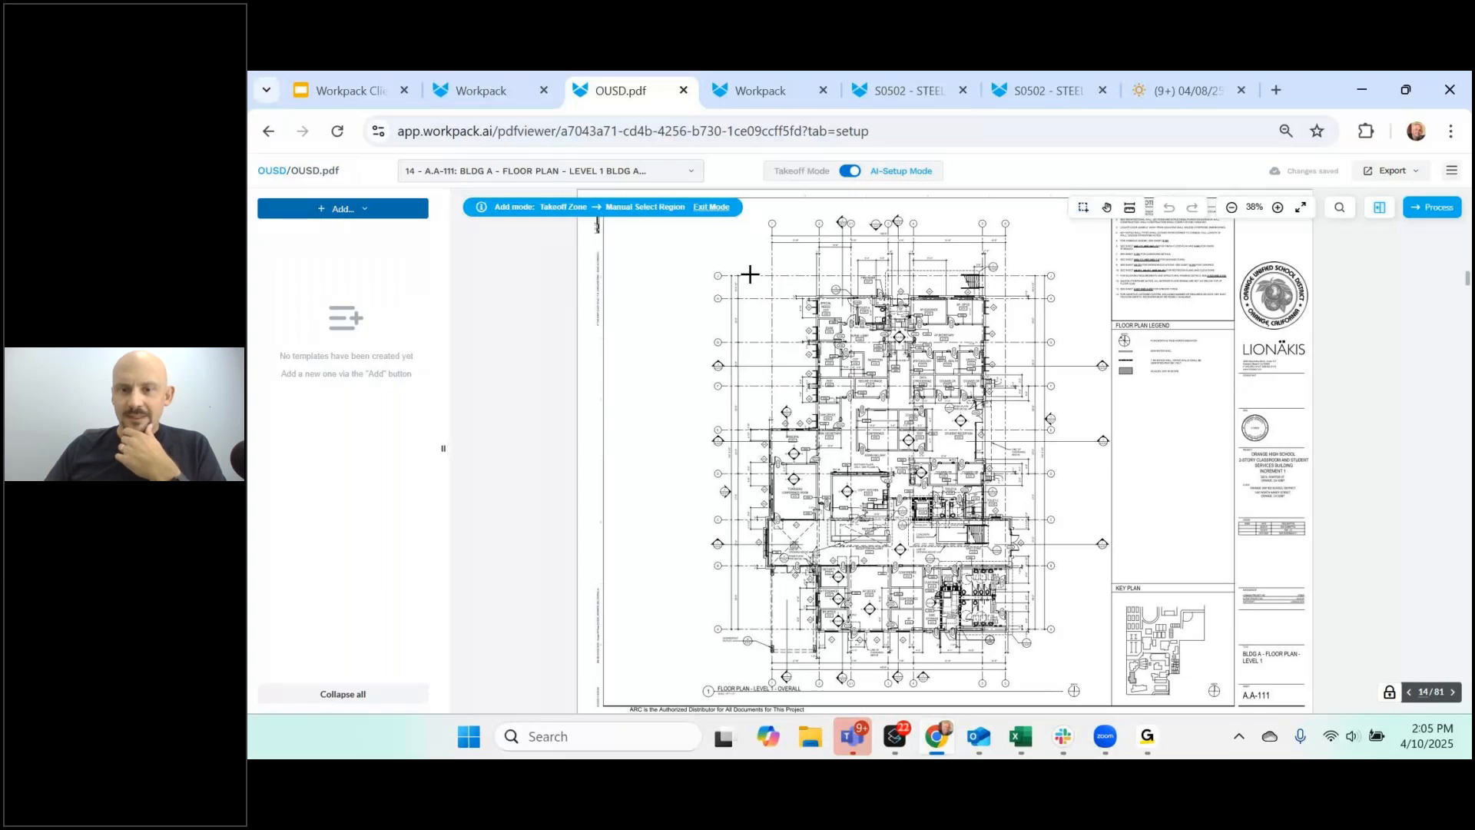
left_click_drag(761, 287, 1031, 648)
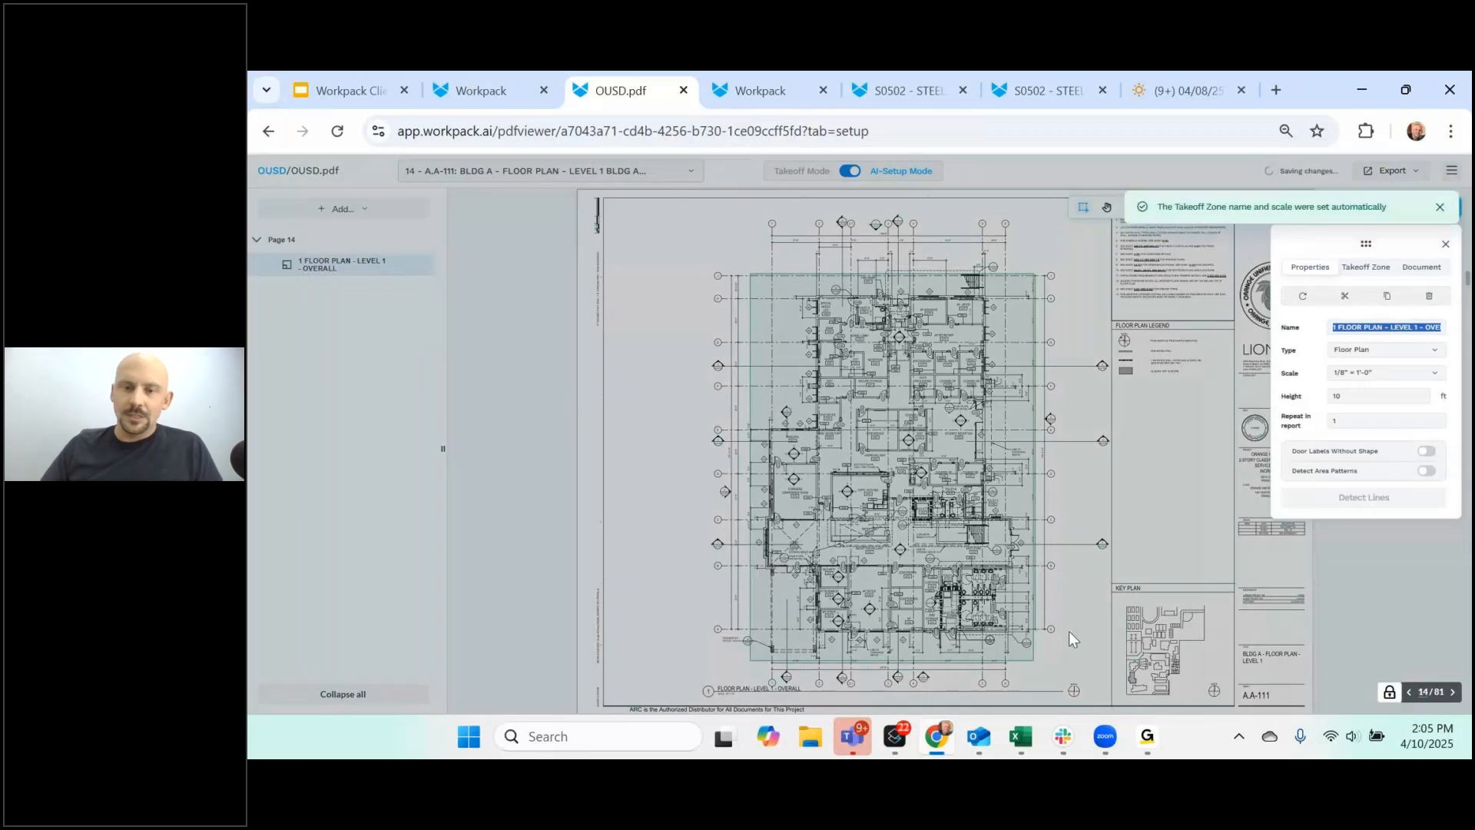
left_click(1063, 607)
scroll(948, 525, "down", 4)
scroll(948, 524, "down", 3)
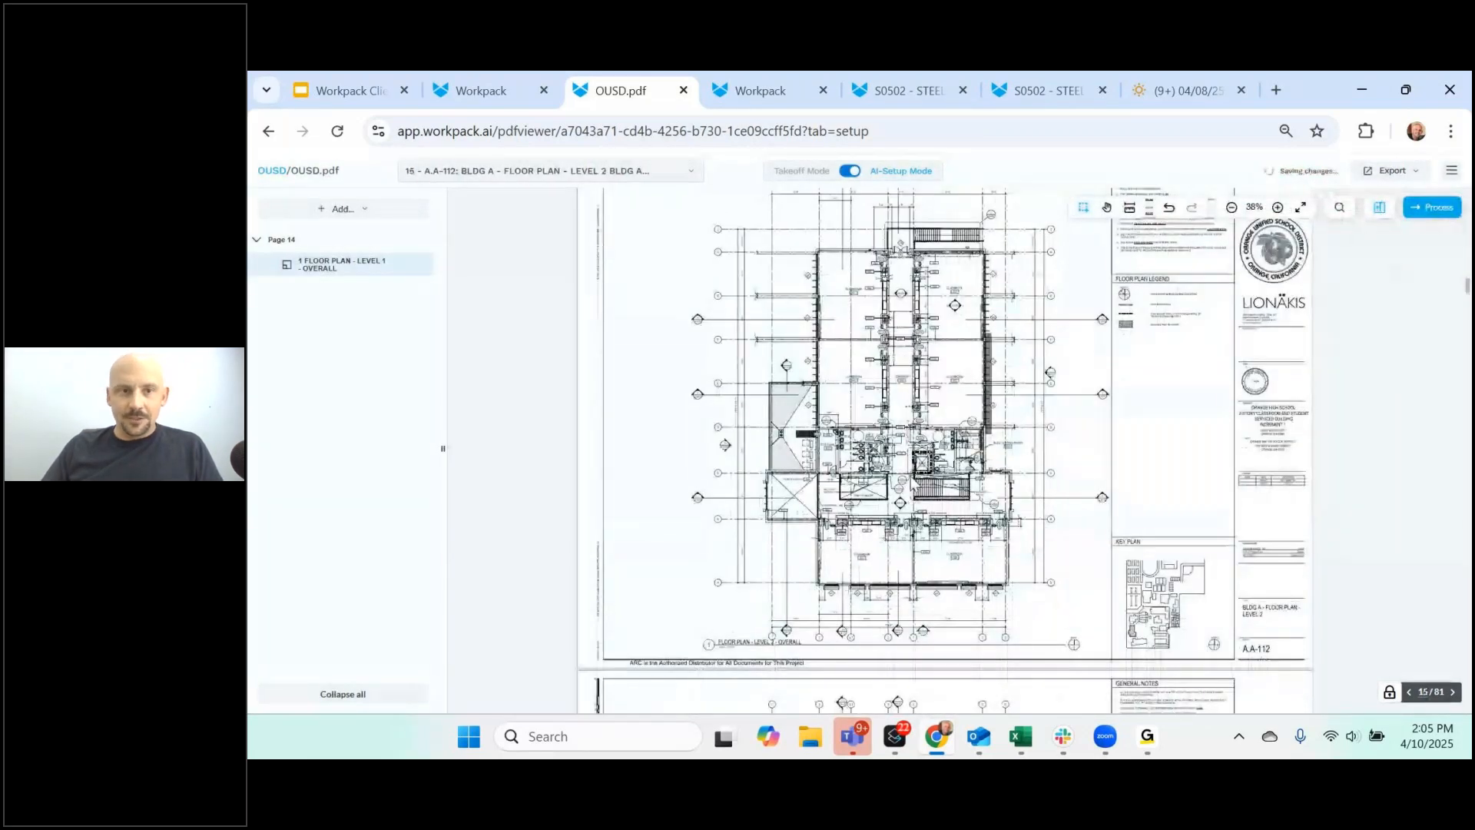
- Outline the page 15 Level 2 floor plan as a takeoff zone at 1/8" = 1'-0"
left_click(333, 219)
mouse_move(346, 245)
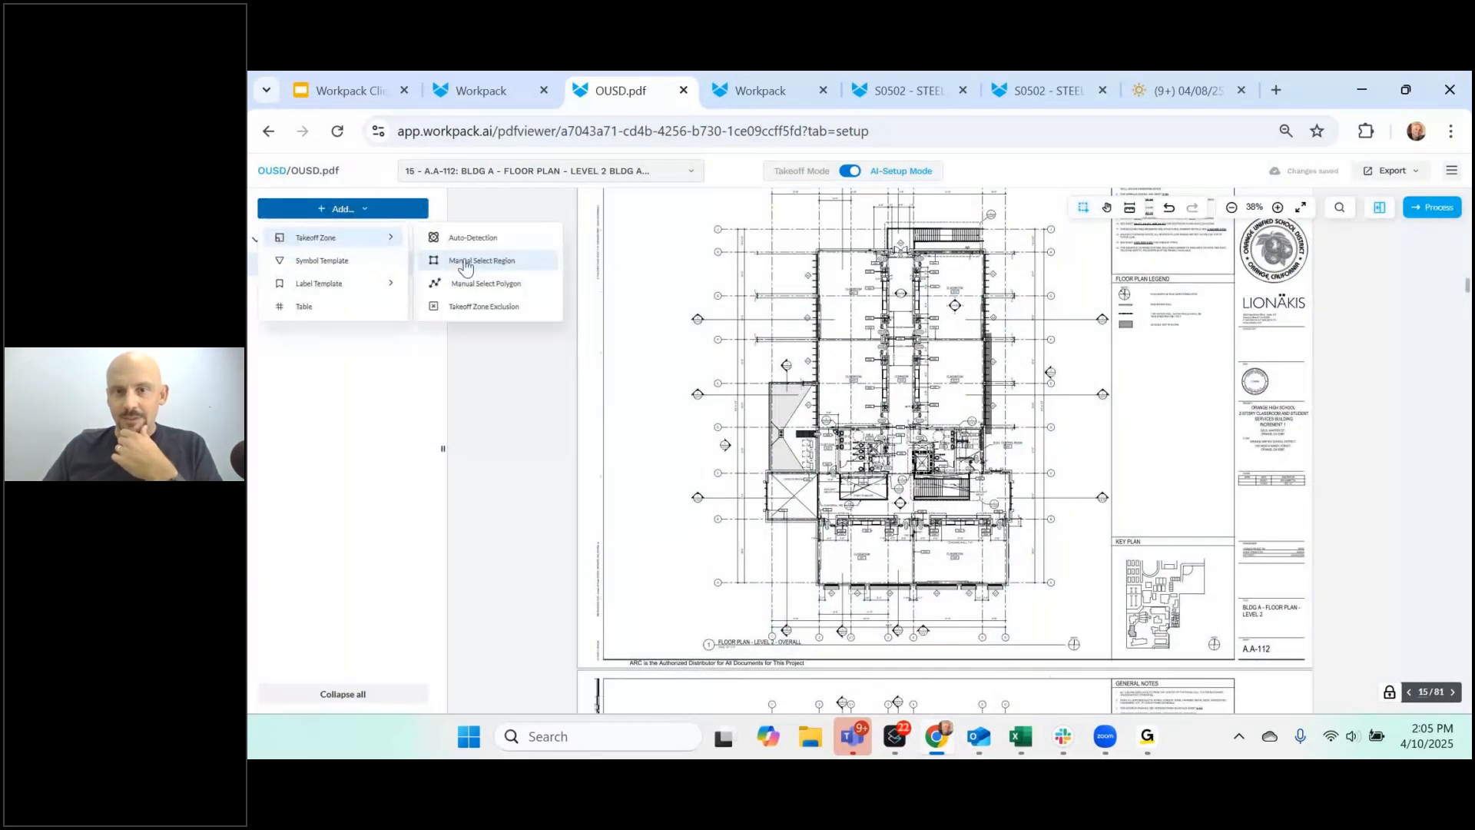
left_click(465, 258)
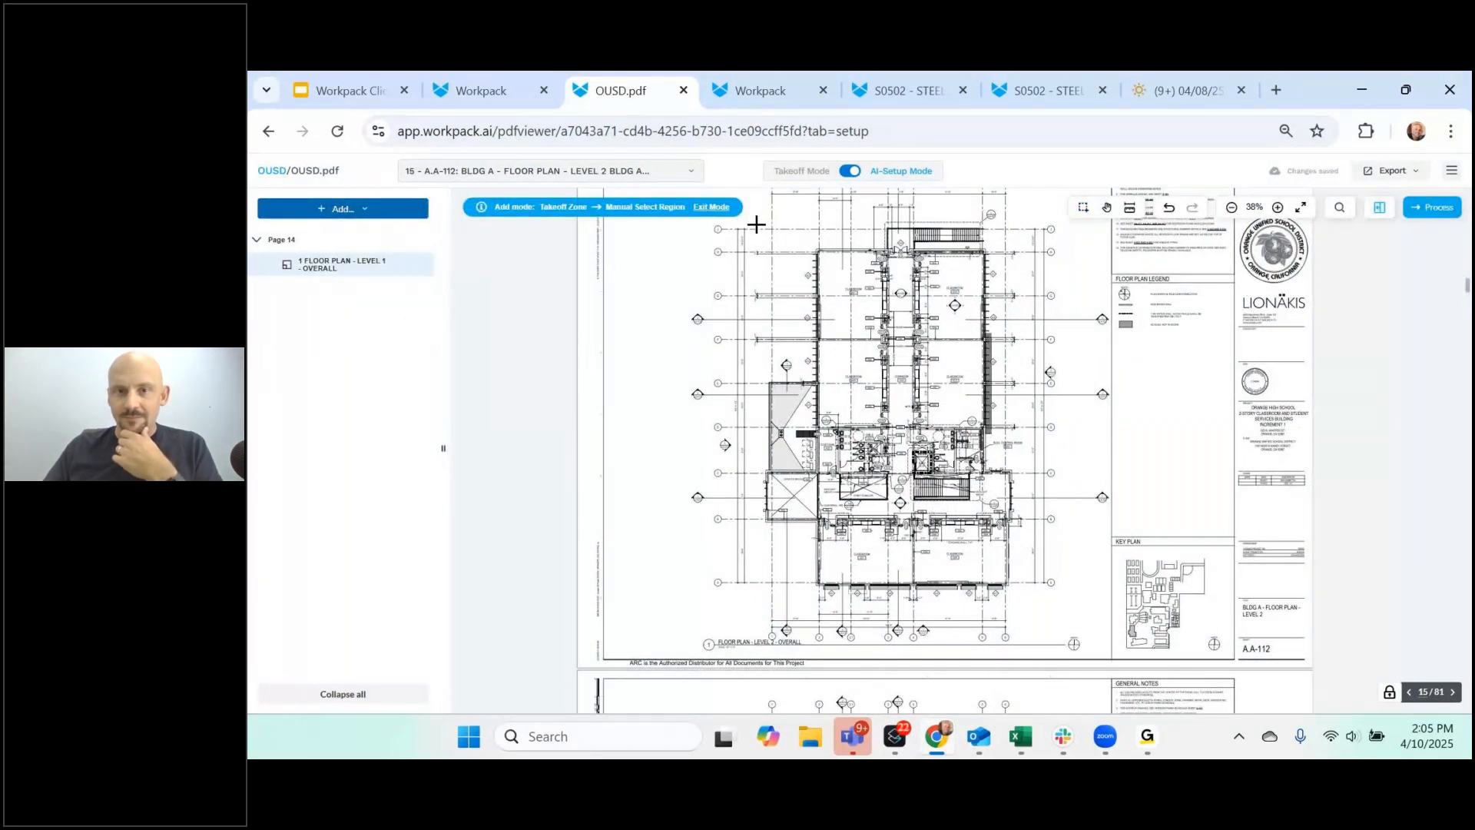
mouse_move(757, 224)
left_mouse_down()
mouse_move(1034, 481)
mouse_move(1017, 616)
mouse_move(1034, 616)
left_mouse_up()
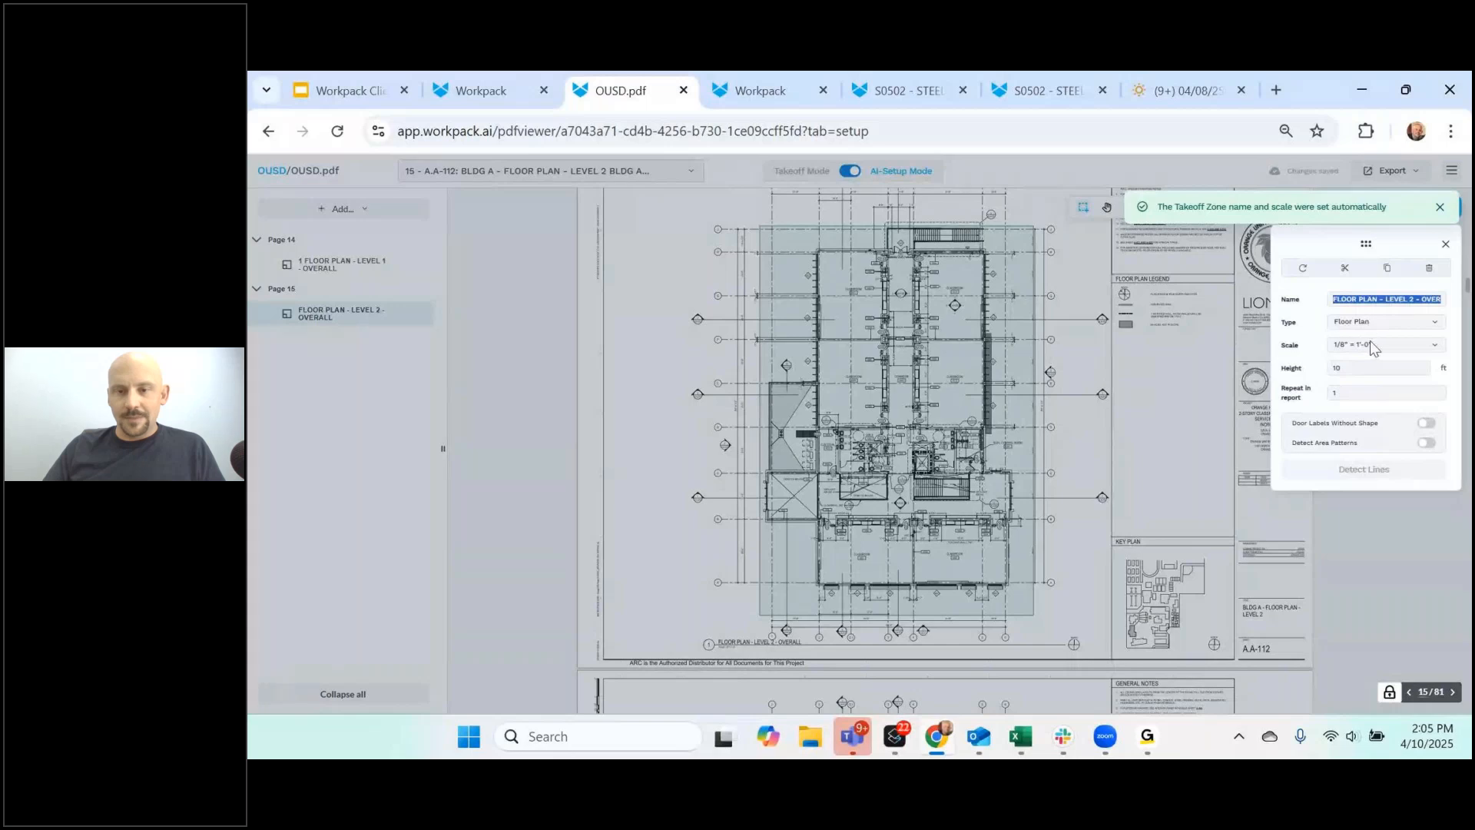
scroll(970, 575, "up", 5)
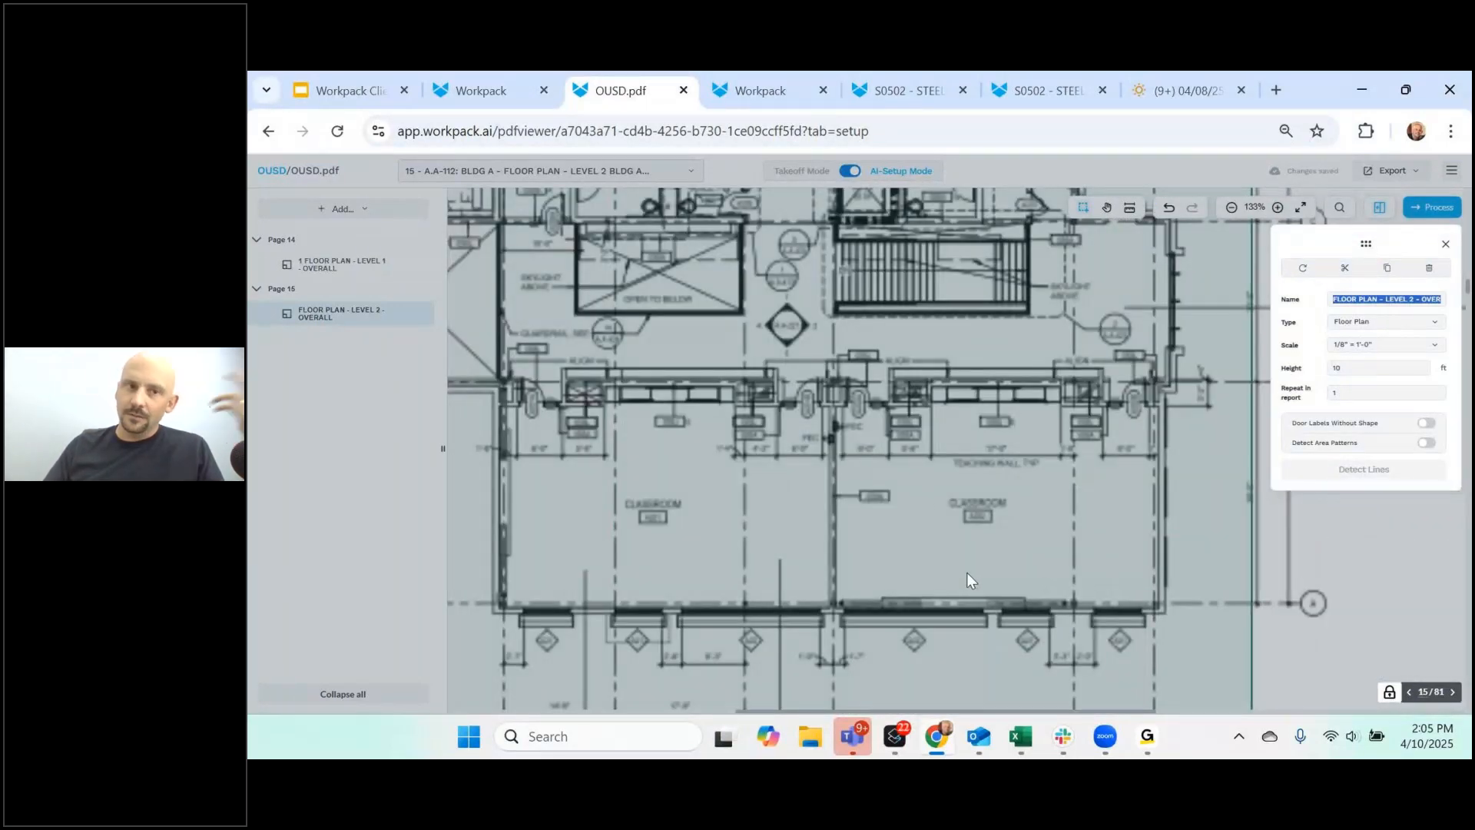
scroll(969, 574, "up", 3)
left_click(341, 211)
- Add a wall label template using the 0S8A wall tag as the sample
mouse_move(354, 283)
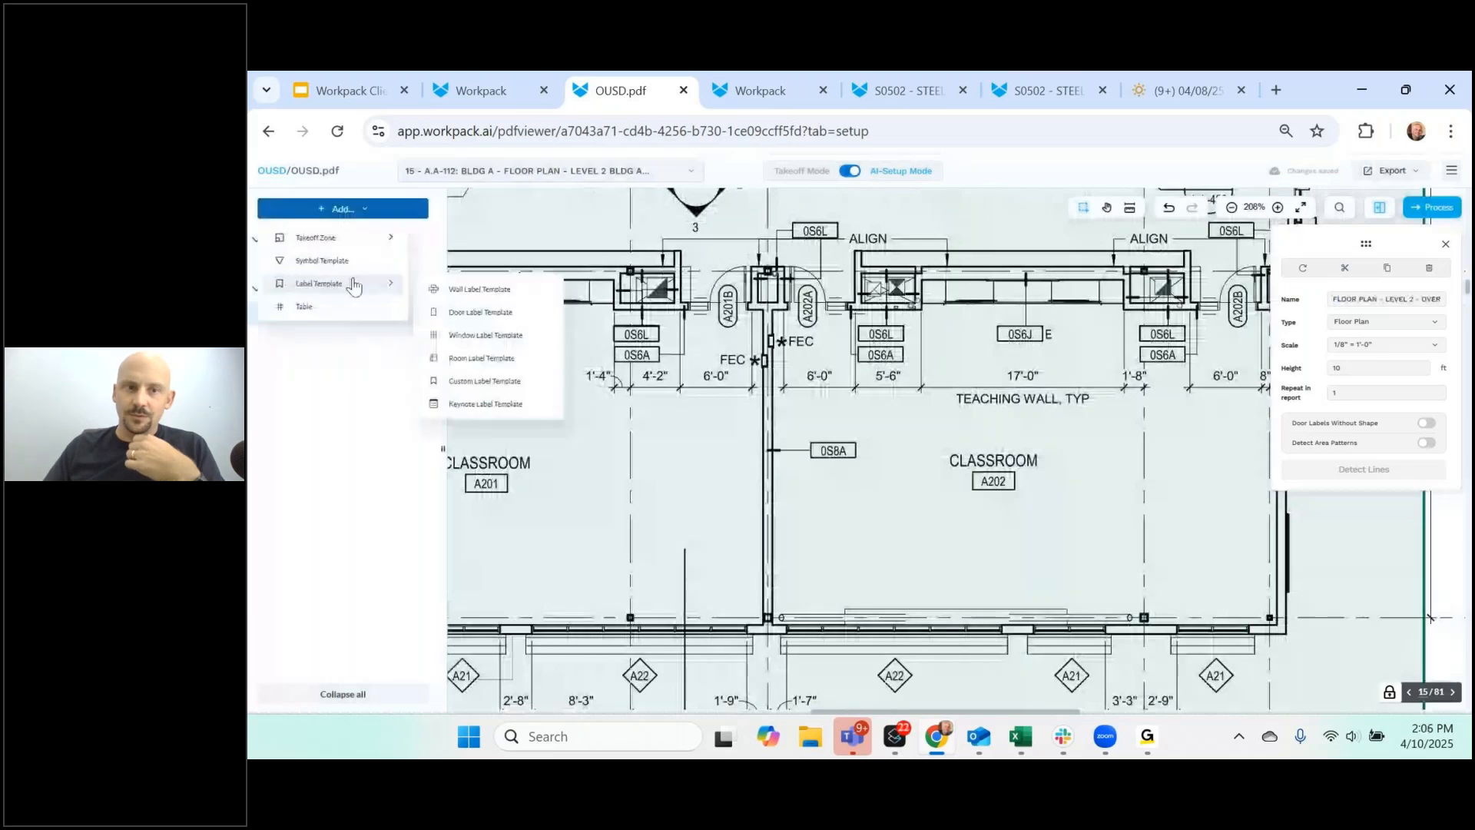
left_click(463, 295)
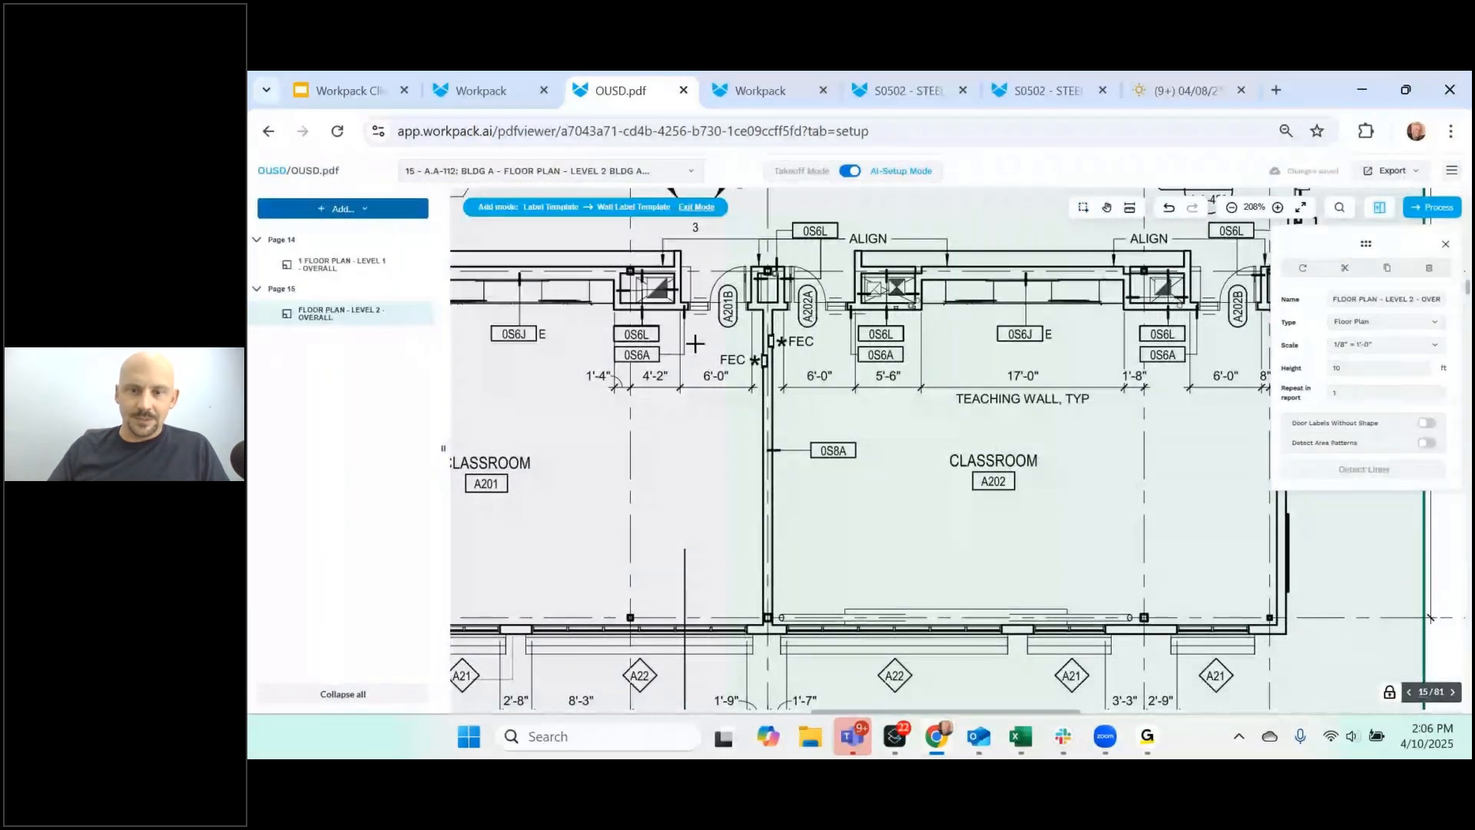
left_click(835, 450)
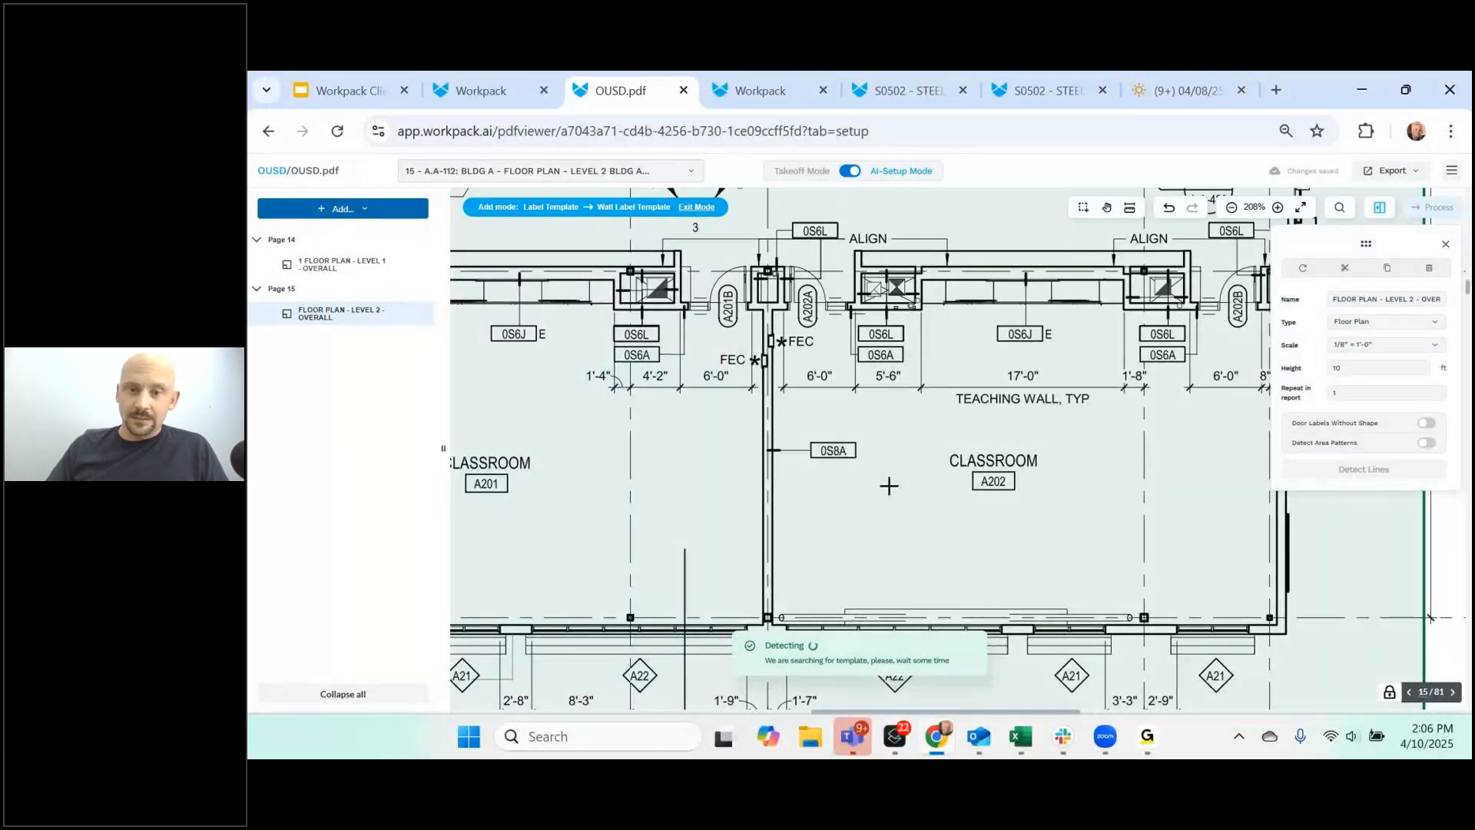
left_click(366, 212)
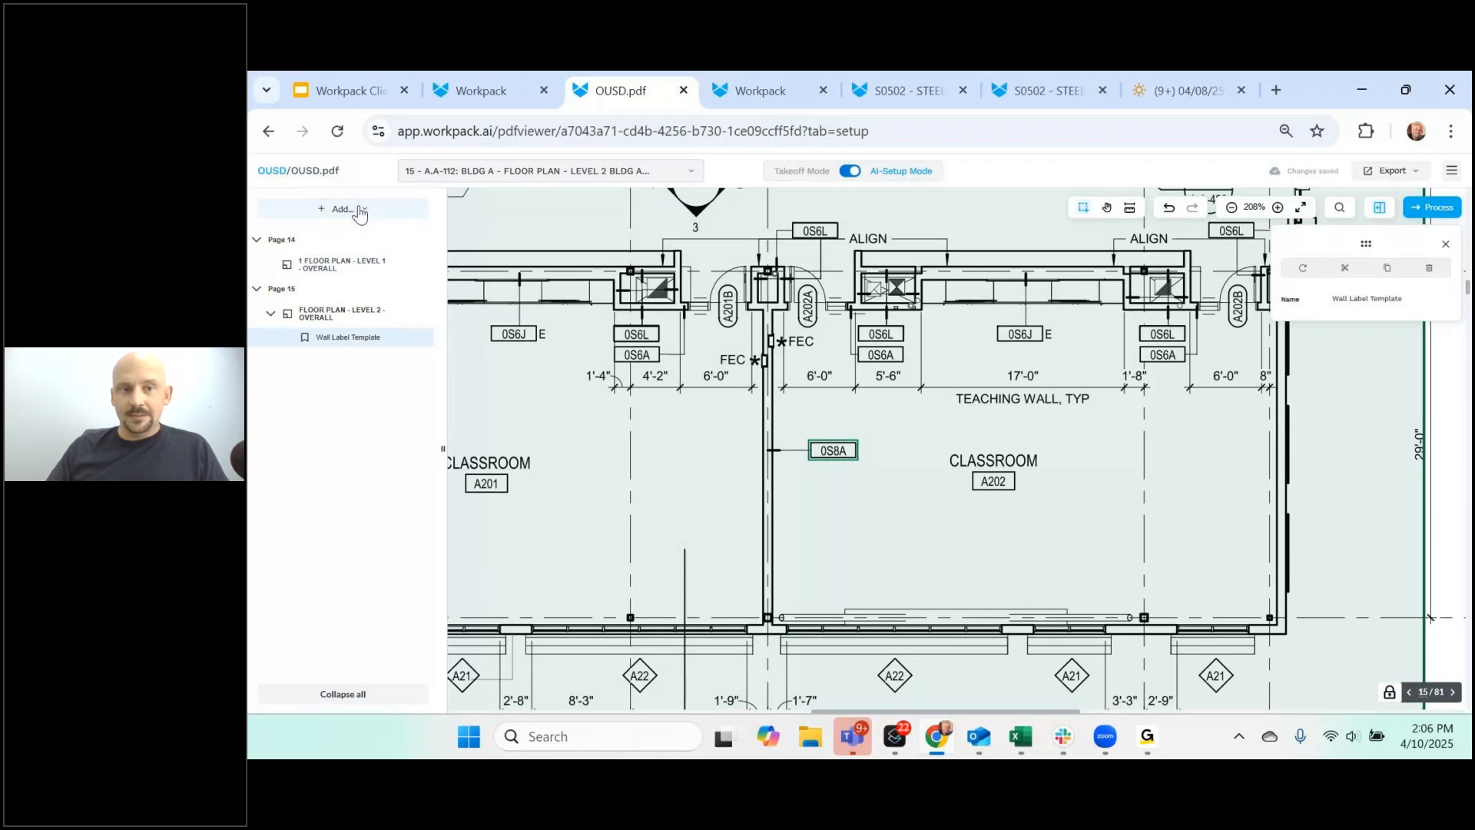
- Add a door label template using door tag A209A as the sample
left_click(361, 215)
mouse_move(338, 285)
left_click(480, 310)
scroll(713, 350, "up", 5)
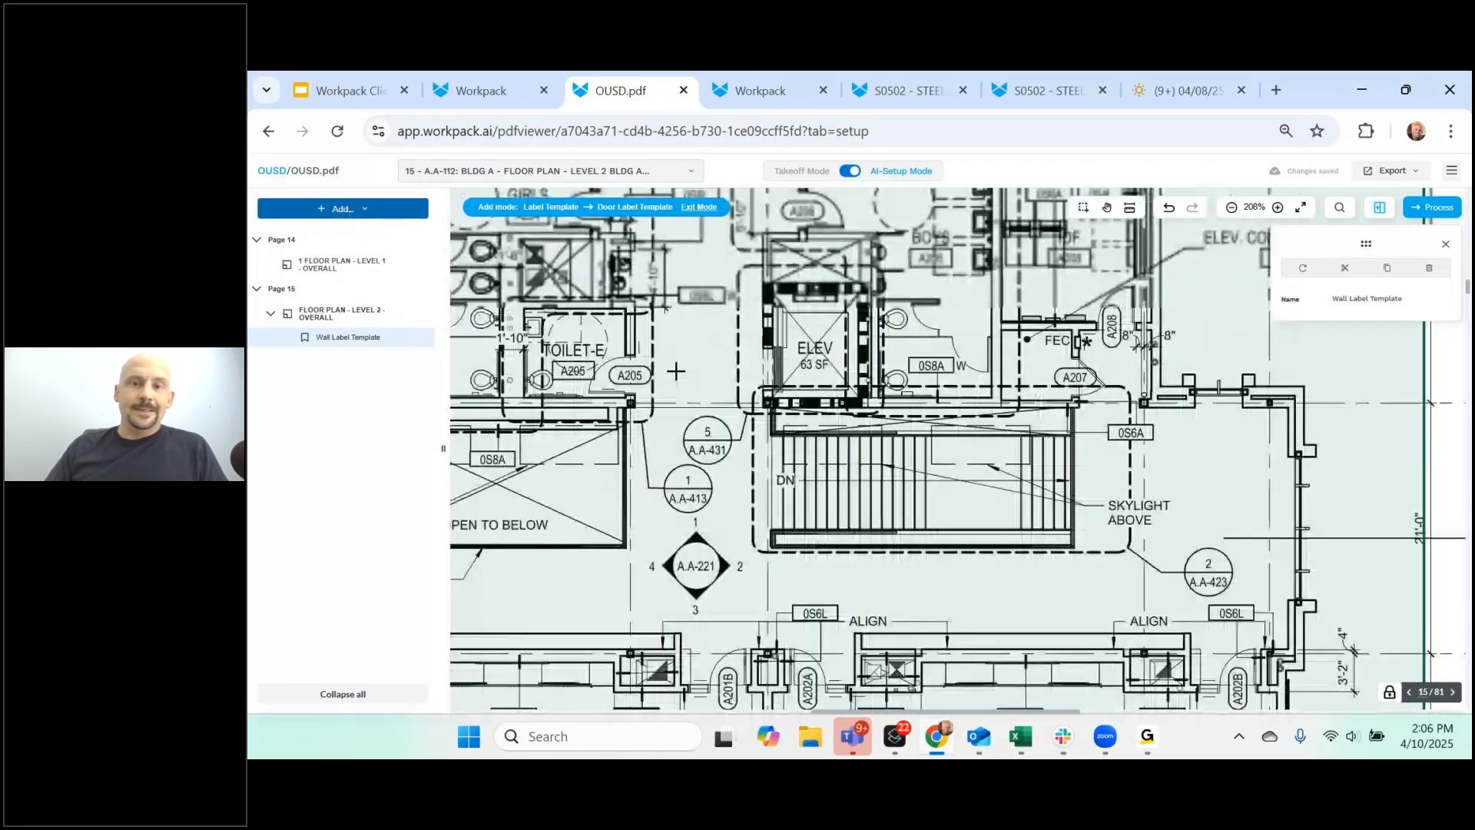
scroll(631, 319, "left", 1)
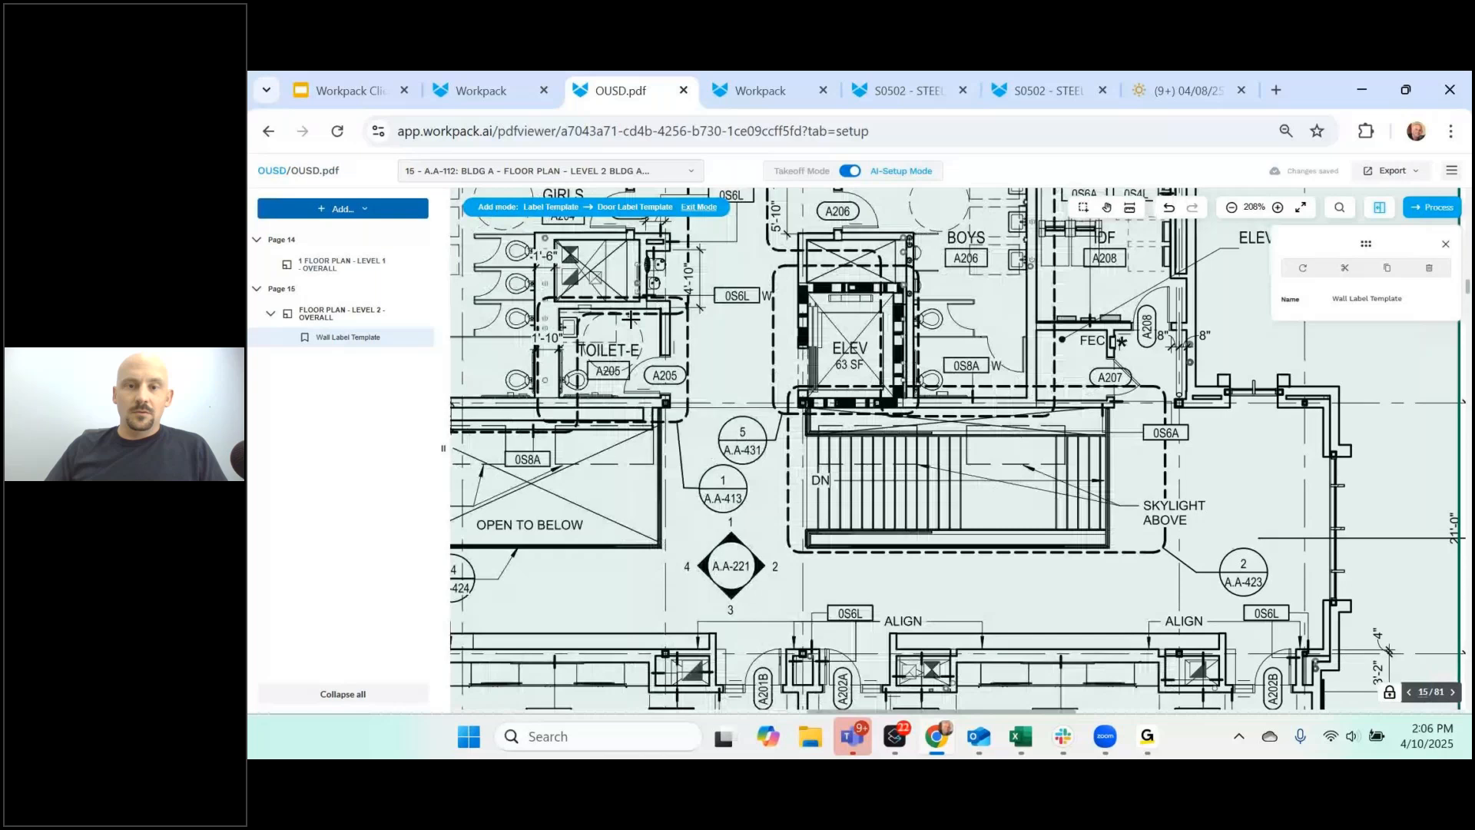
scroll(631, 319, "up", 3)
scroll(631, 319, "left", 4)
left_click(790, 317)
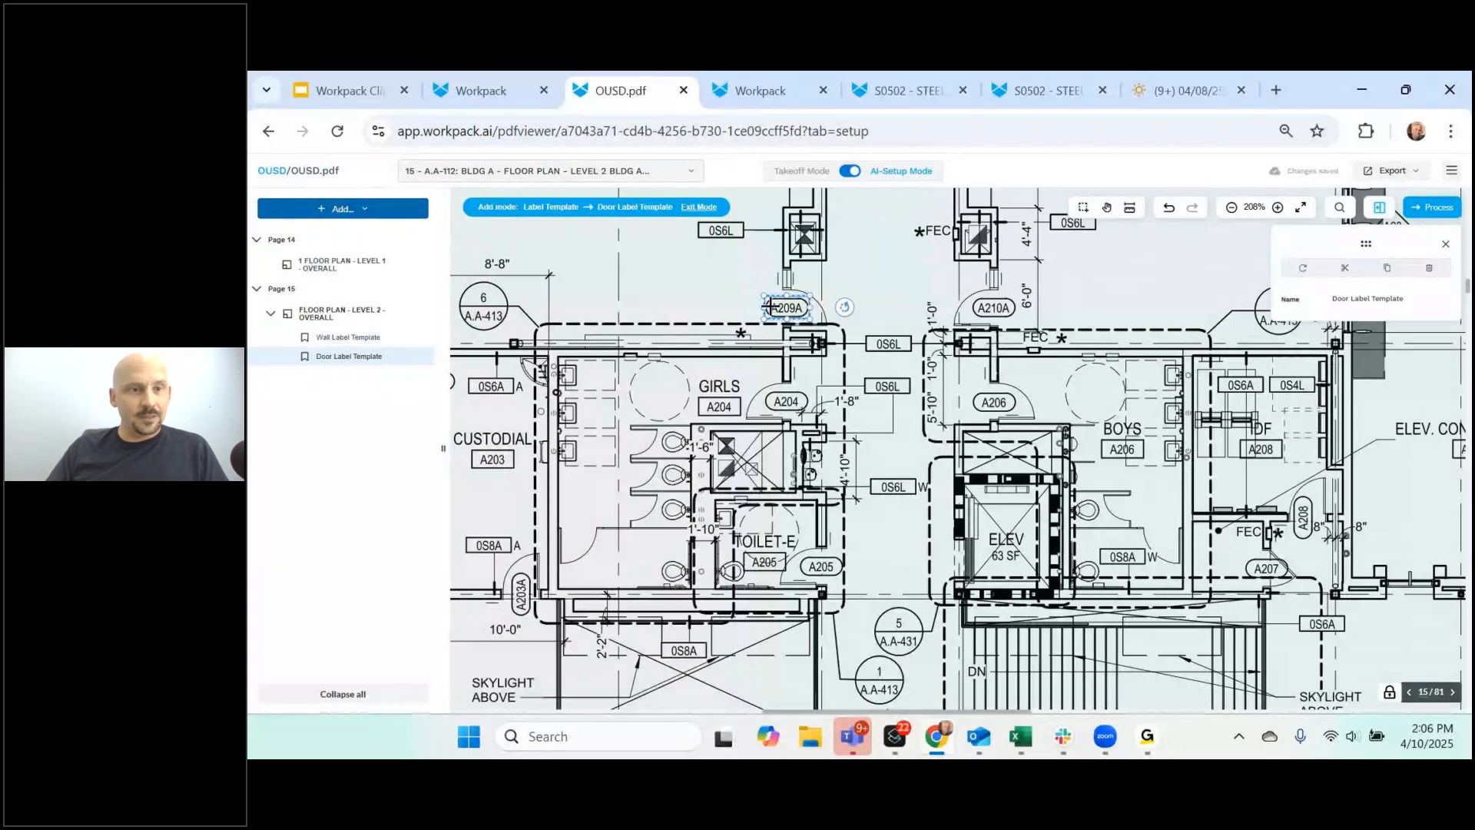
- Add a Window Label Template using window tag A22 as the sample
left_click(358, 216)
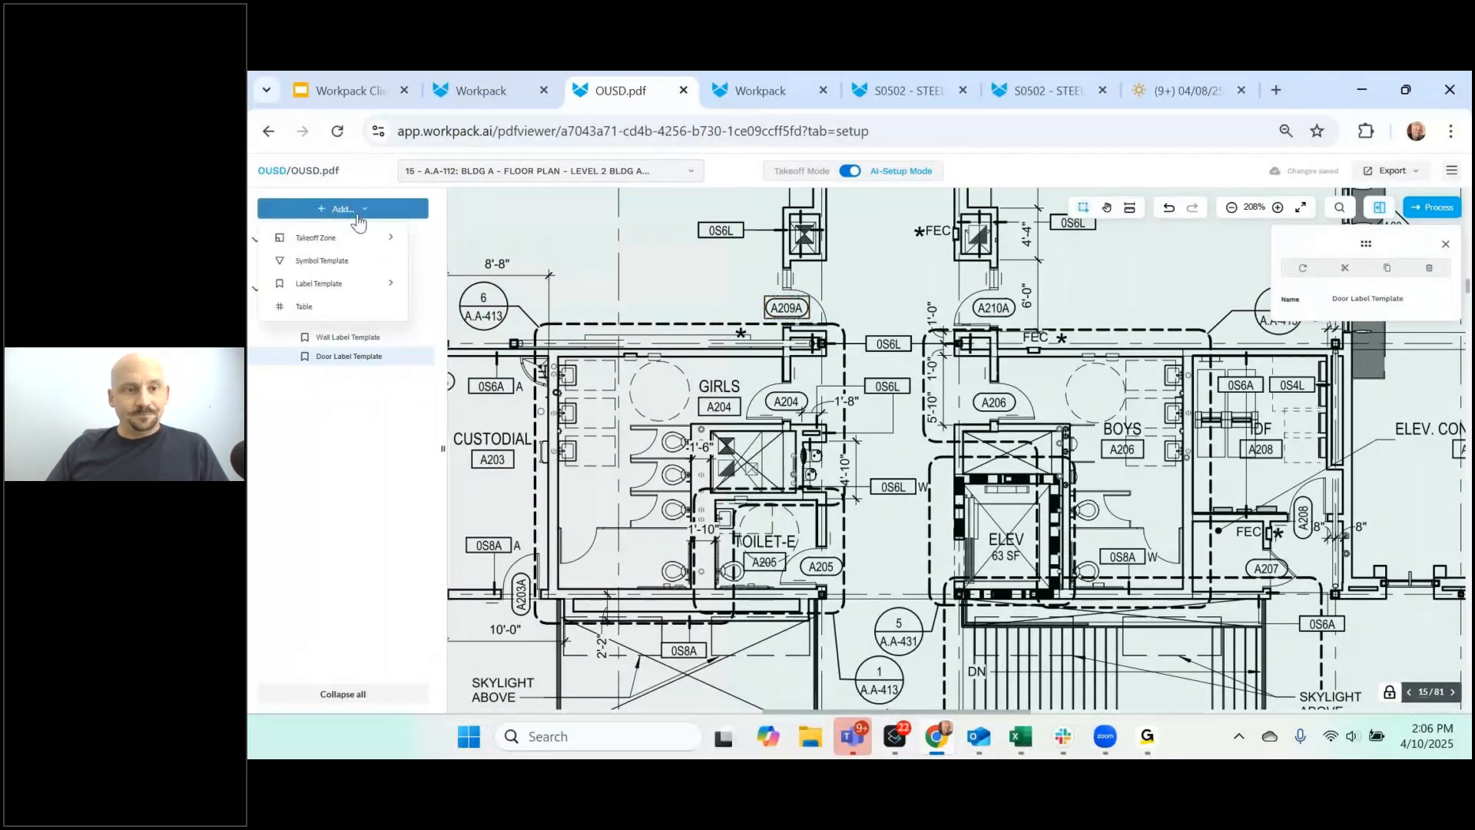
mouse_move(356, 295)
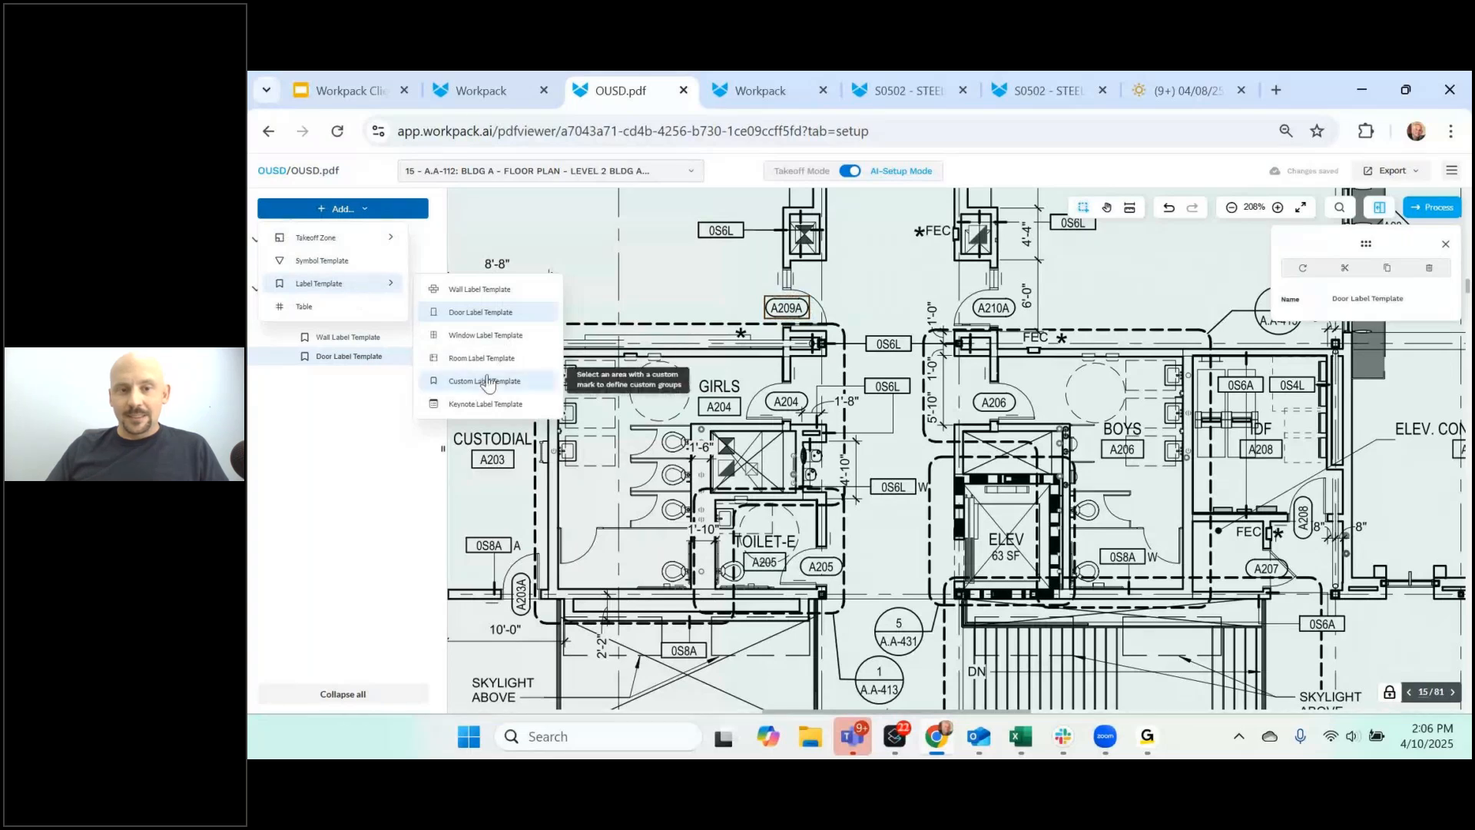
left_click(508, 338)
scroll(1127, 501, "down", 10)
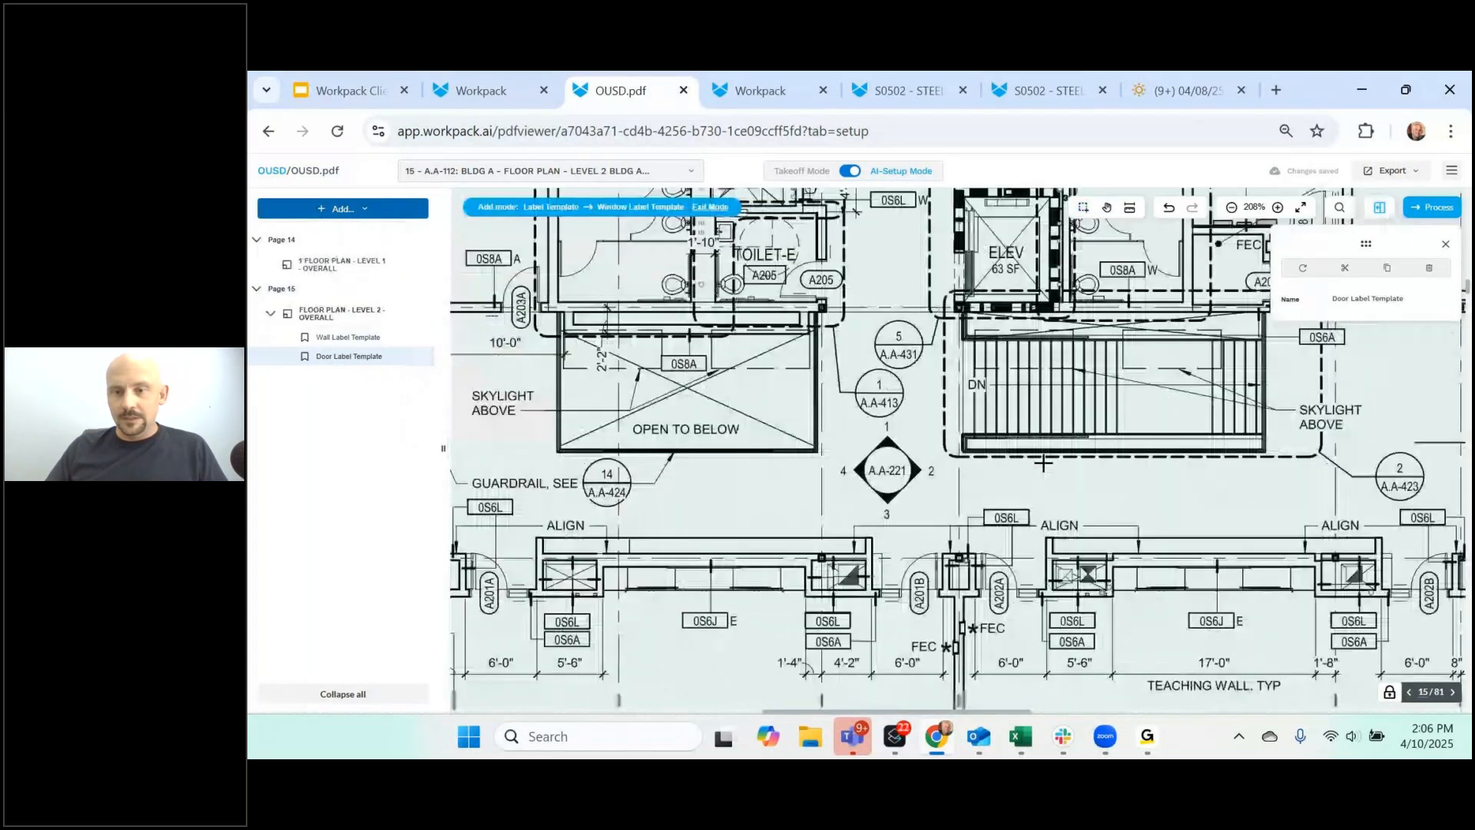
left_click(1086, 580)
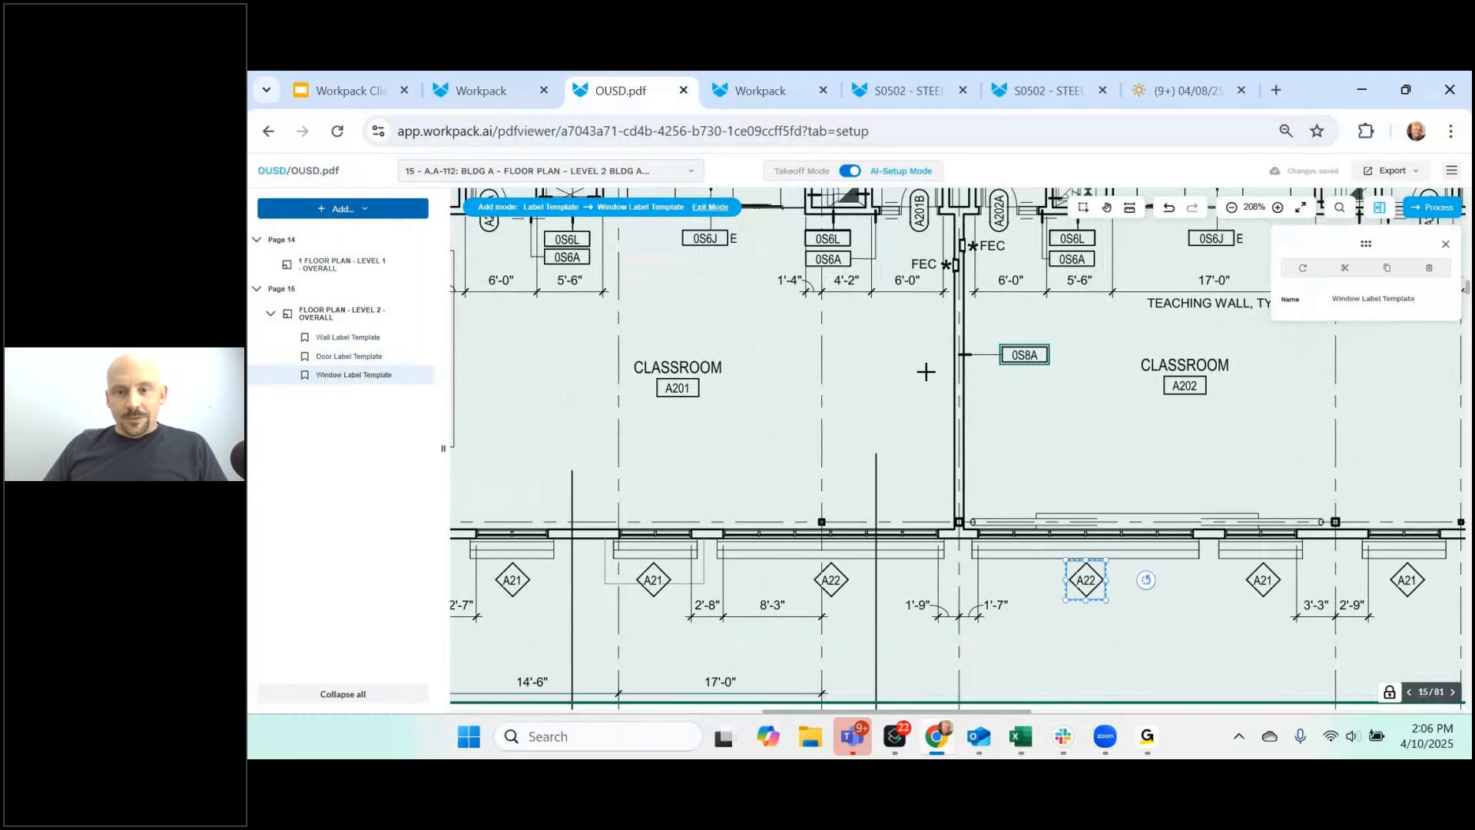
scroll(925, 369, "down", 5)
scroll(997, 472, "up", 2)
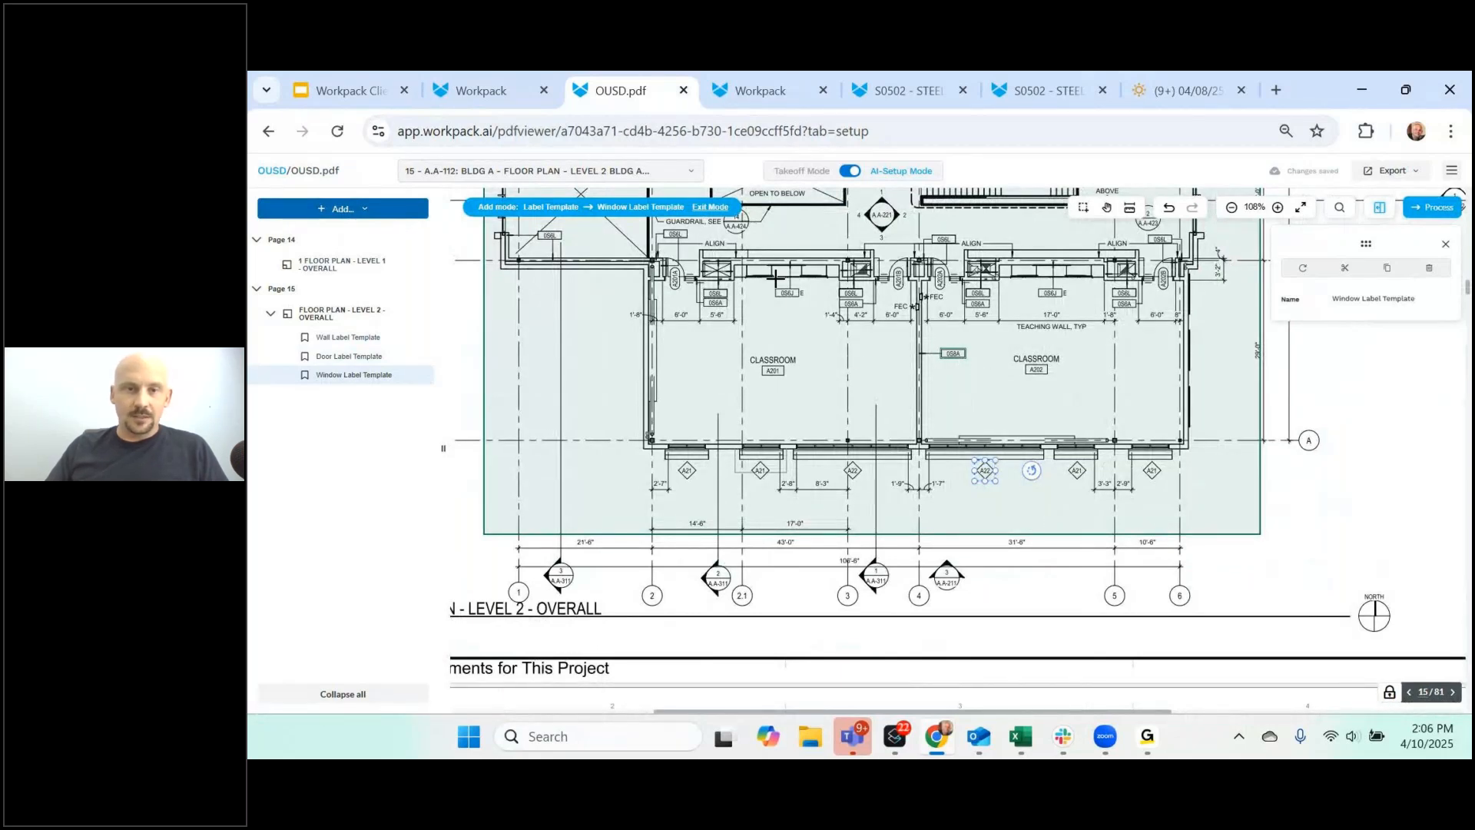
- Add a Reflected Ceiling Plan zone over the page 16 level 1 ceiling plan, with area-pattern detection
left_click(680, 174)
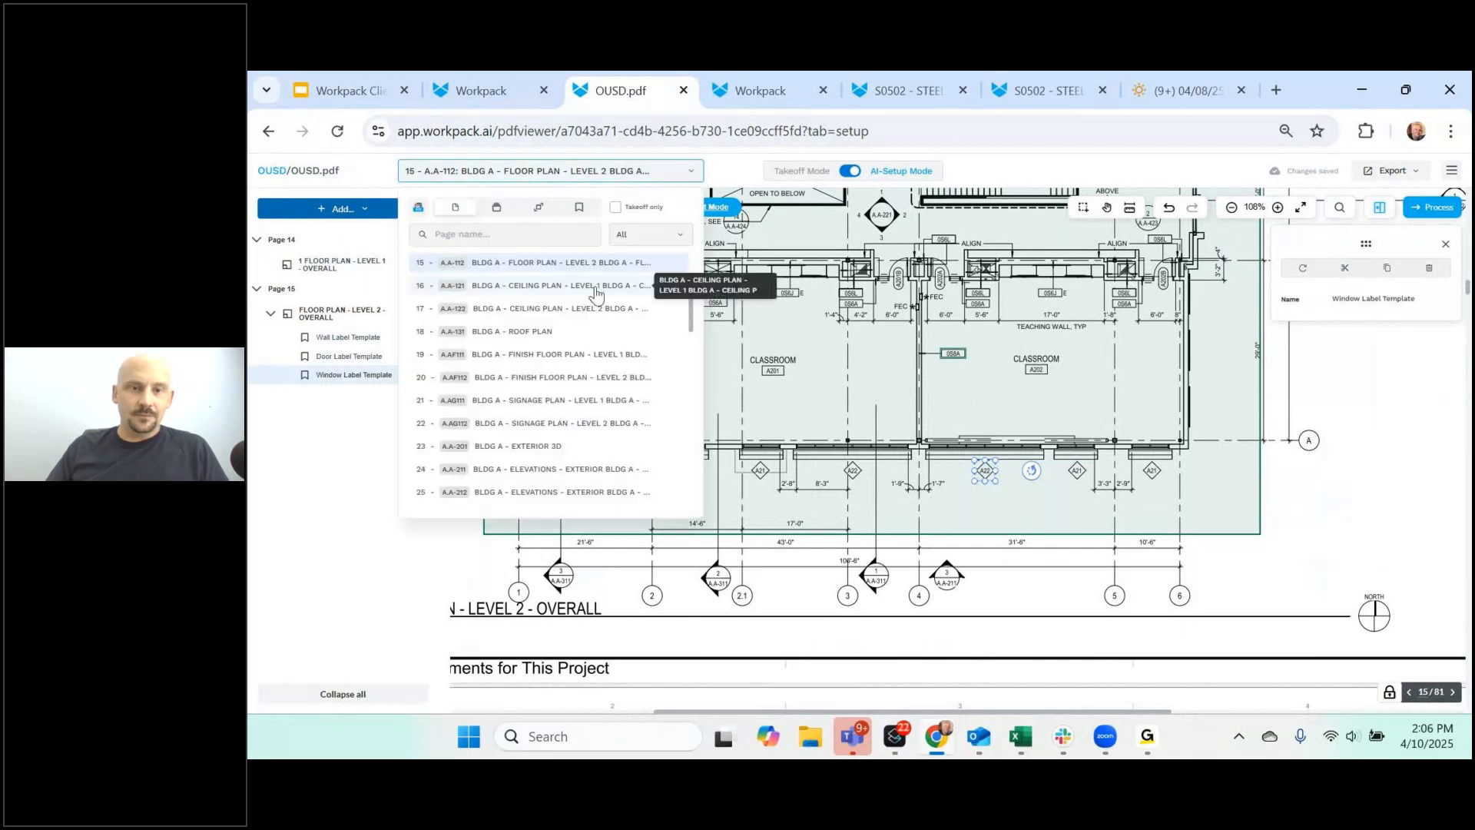
left_click(619, 286)
scroll(1085, 525, "down", 5)
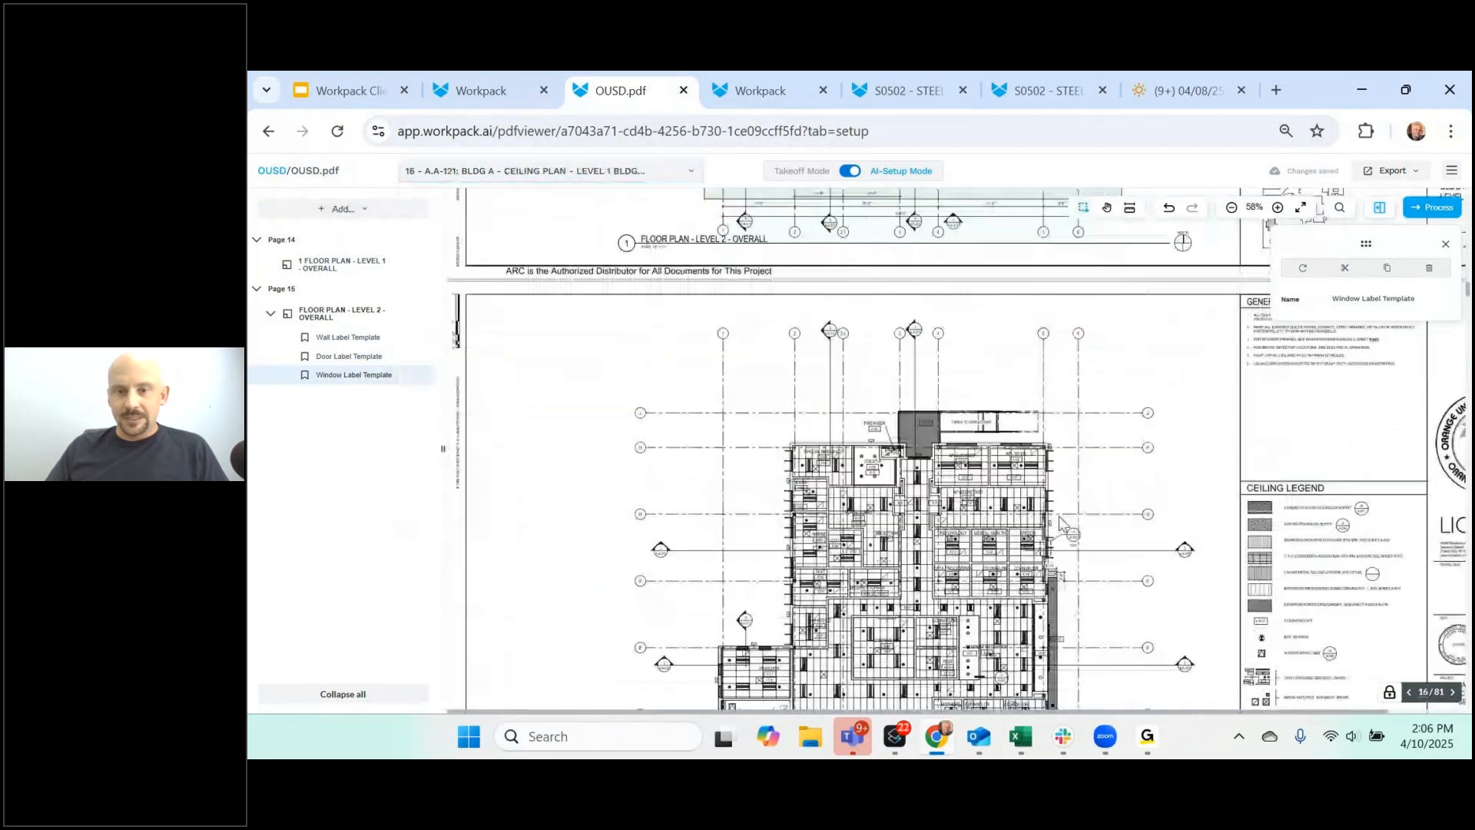
scroll(565, 332, "down", 2)
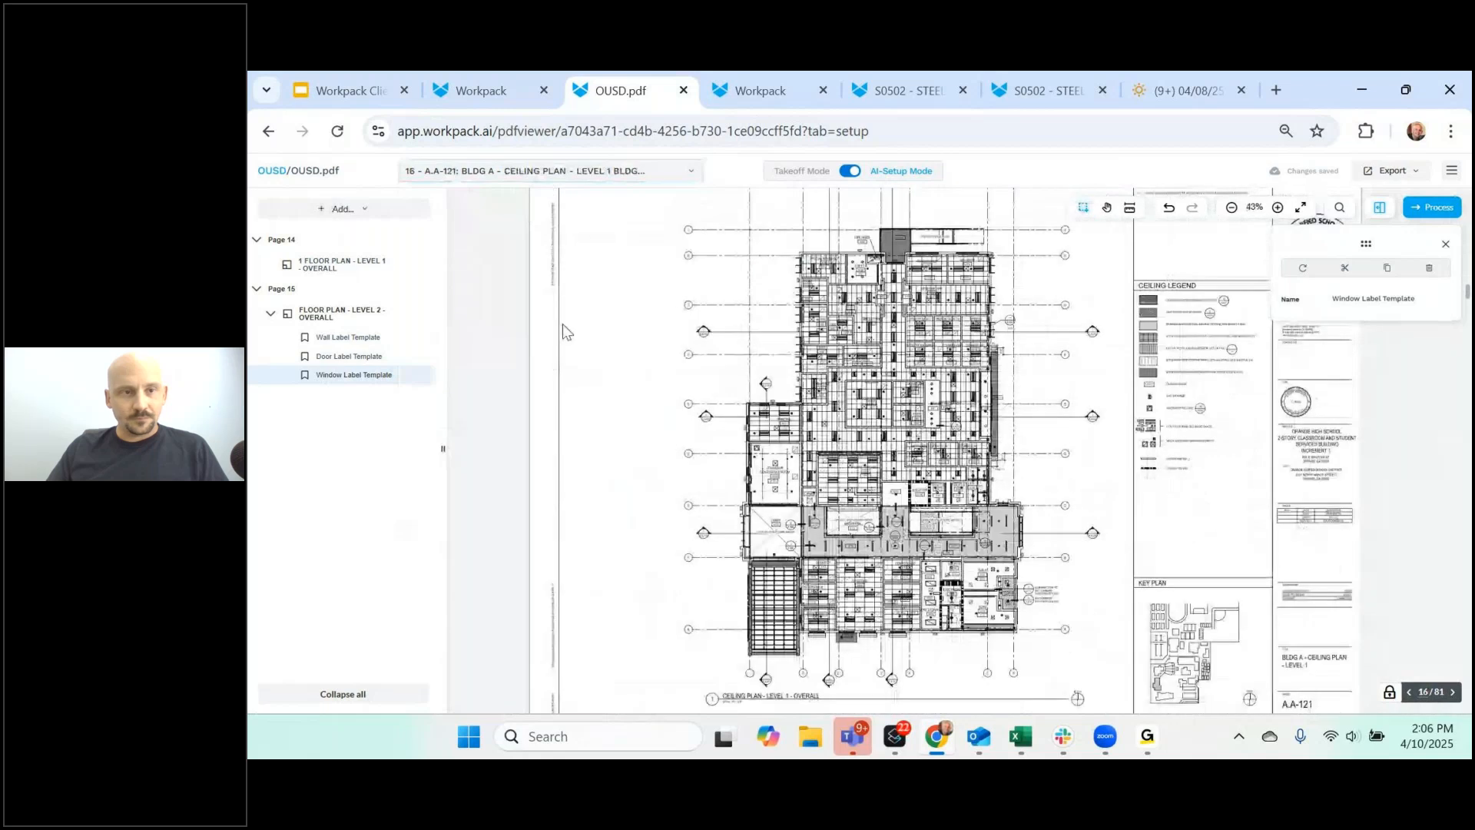
left_click(342, 208)
mouse_move(345, 244)
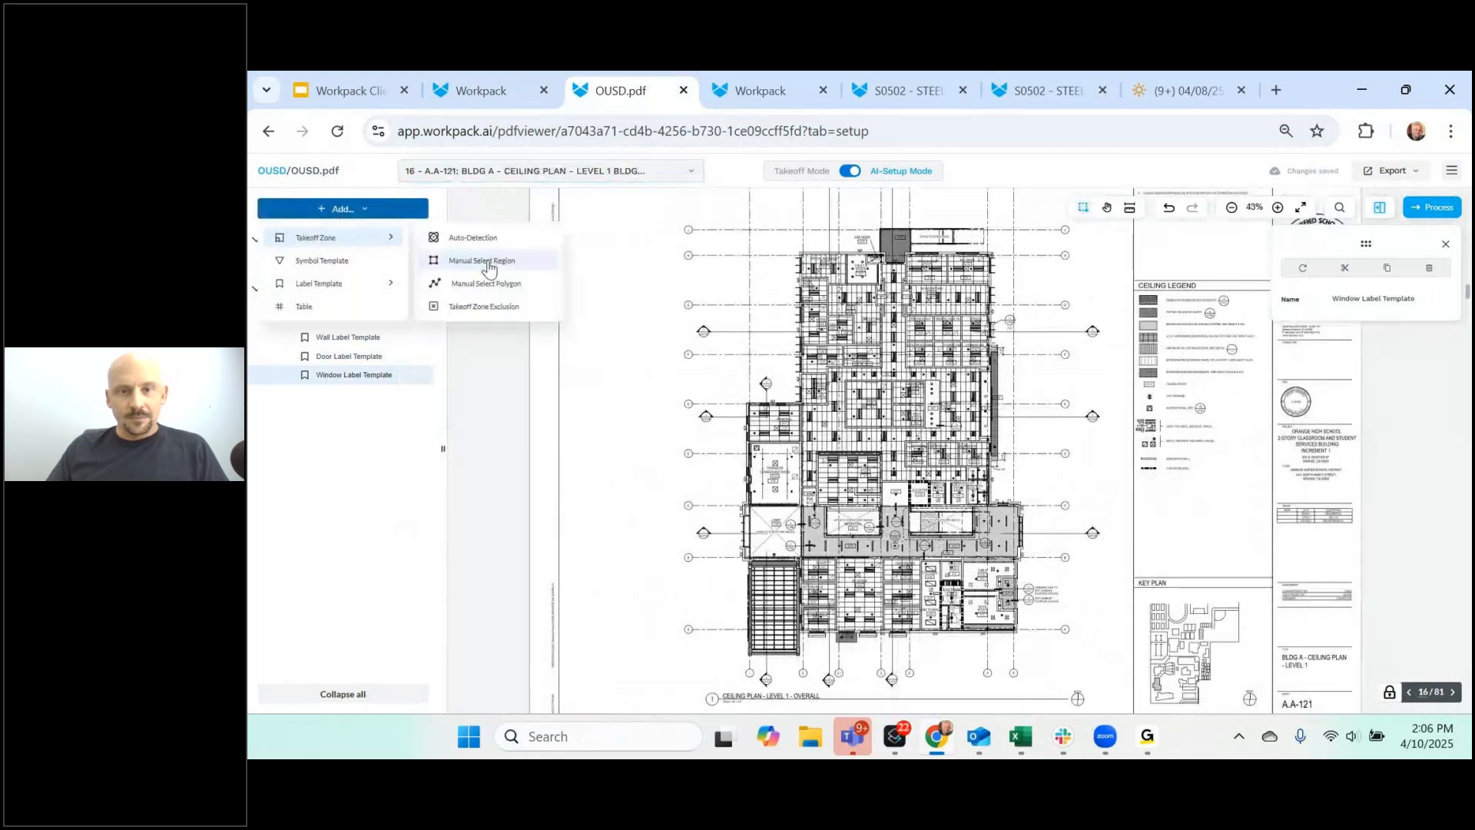
left_click(430, 260)
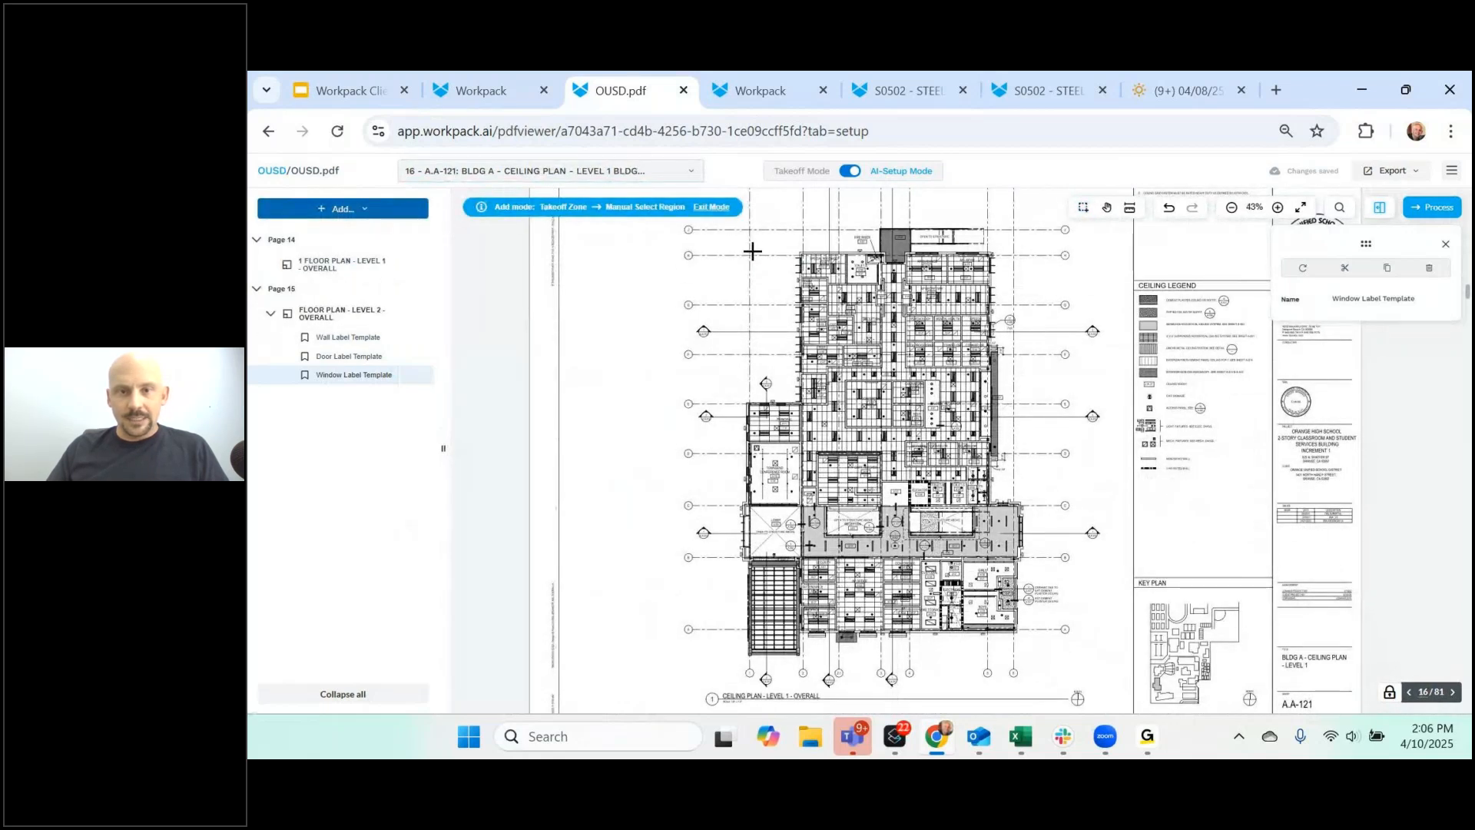
left_click_drag(736, 226, 1045, 669)
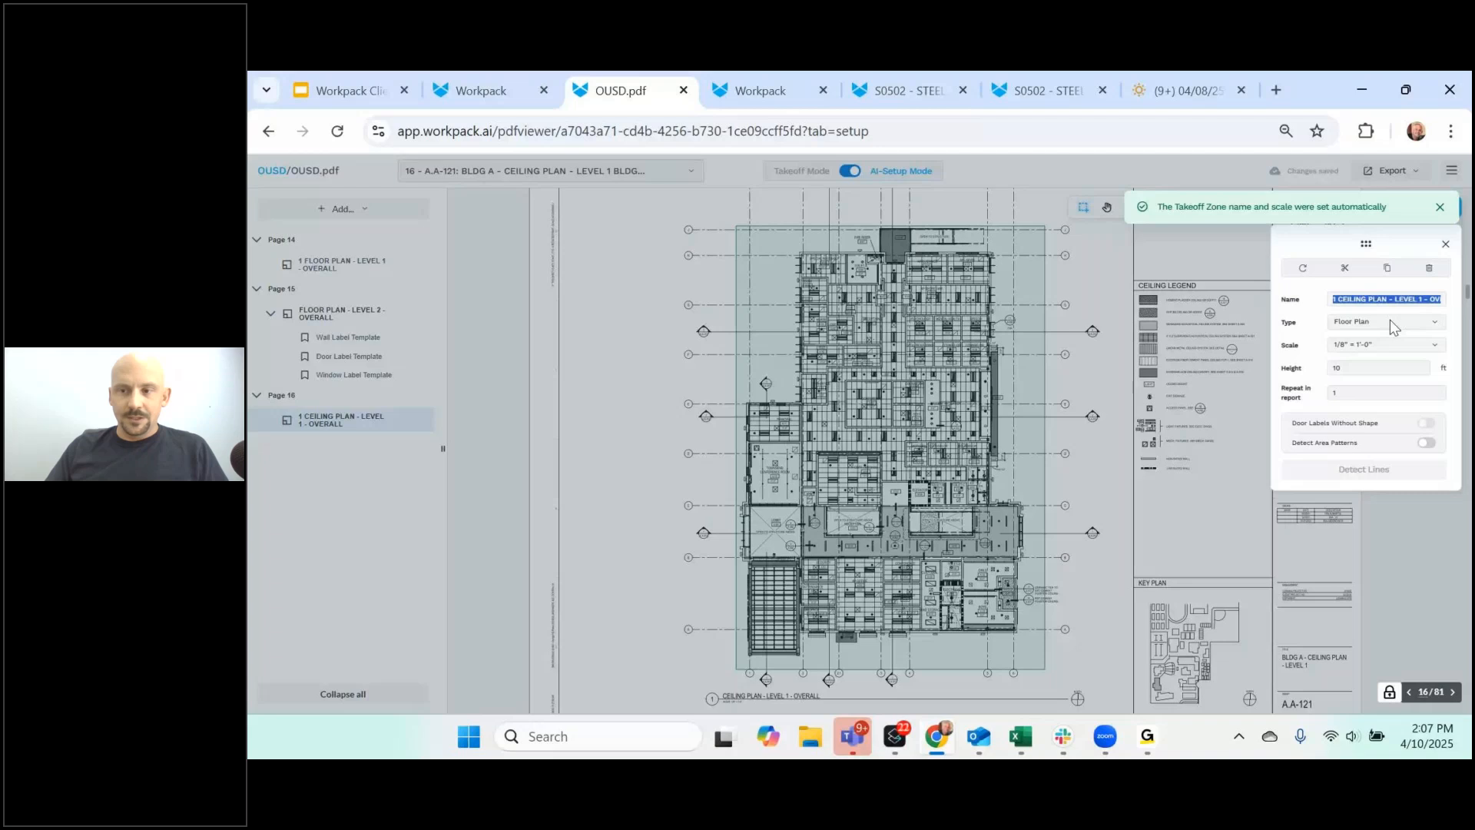
left_click(1390, 321)
left_click(1386, 386)
left_click(1427, 442)
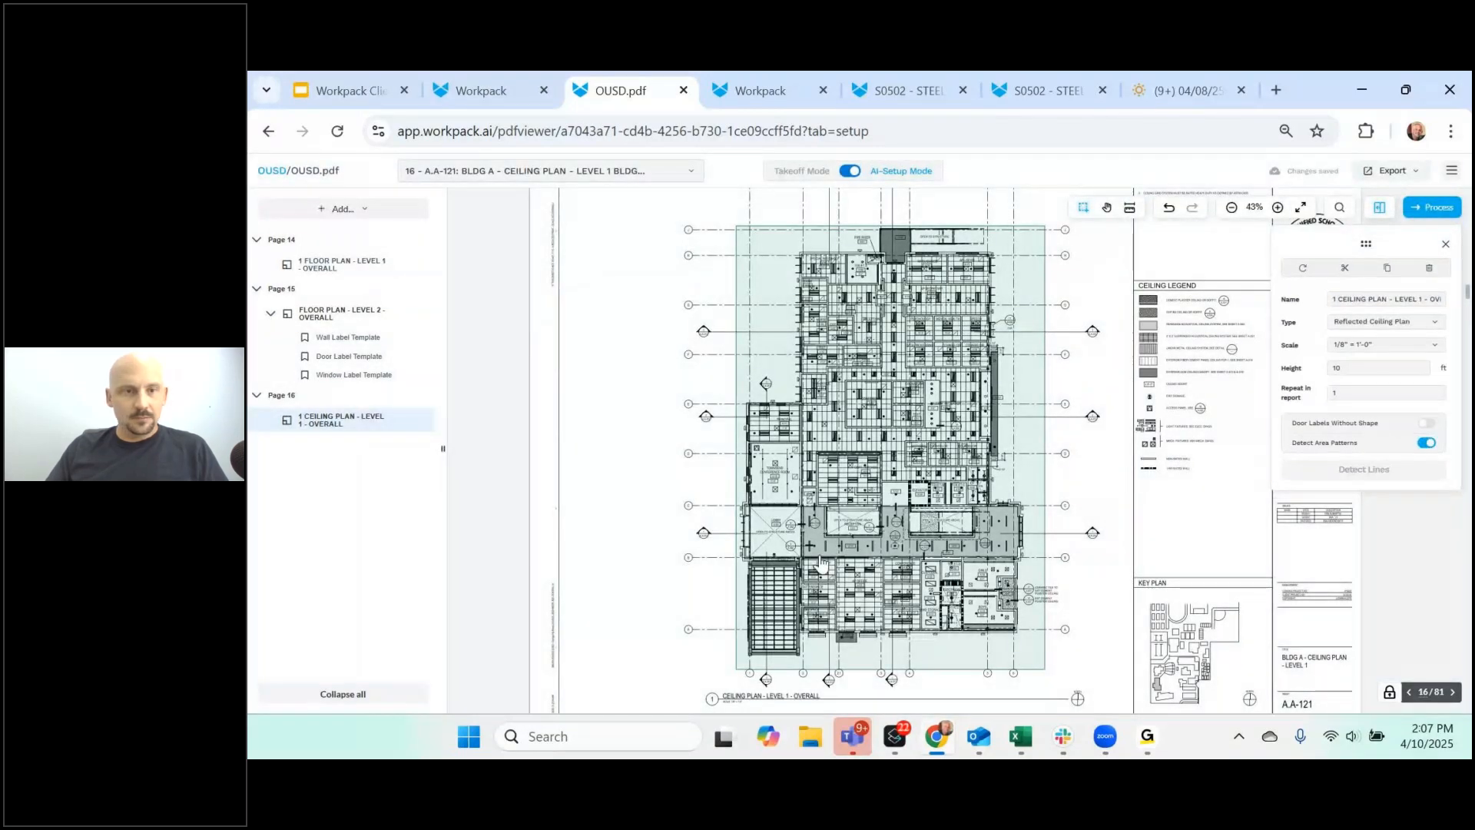
scroll(819, 563, "down", 6)
- Add a Reflected Ceiling Plan takeoff zone over the level 2 ceiling plan
left_click(354, 208)
mouse_move(362, 238)
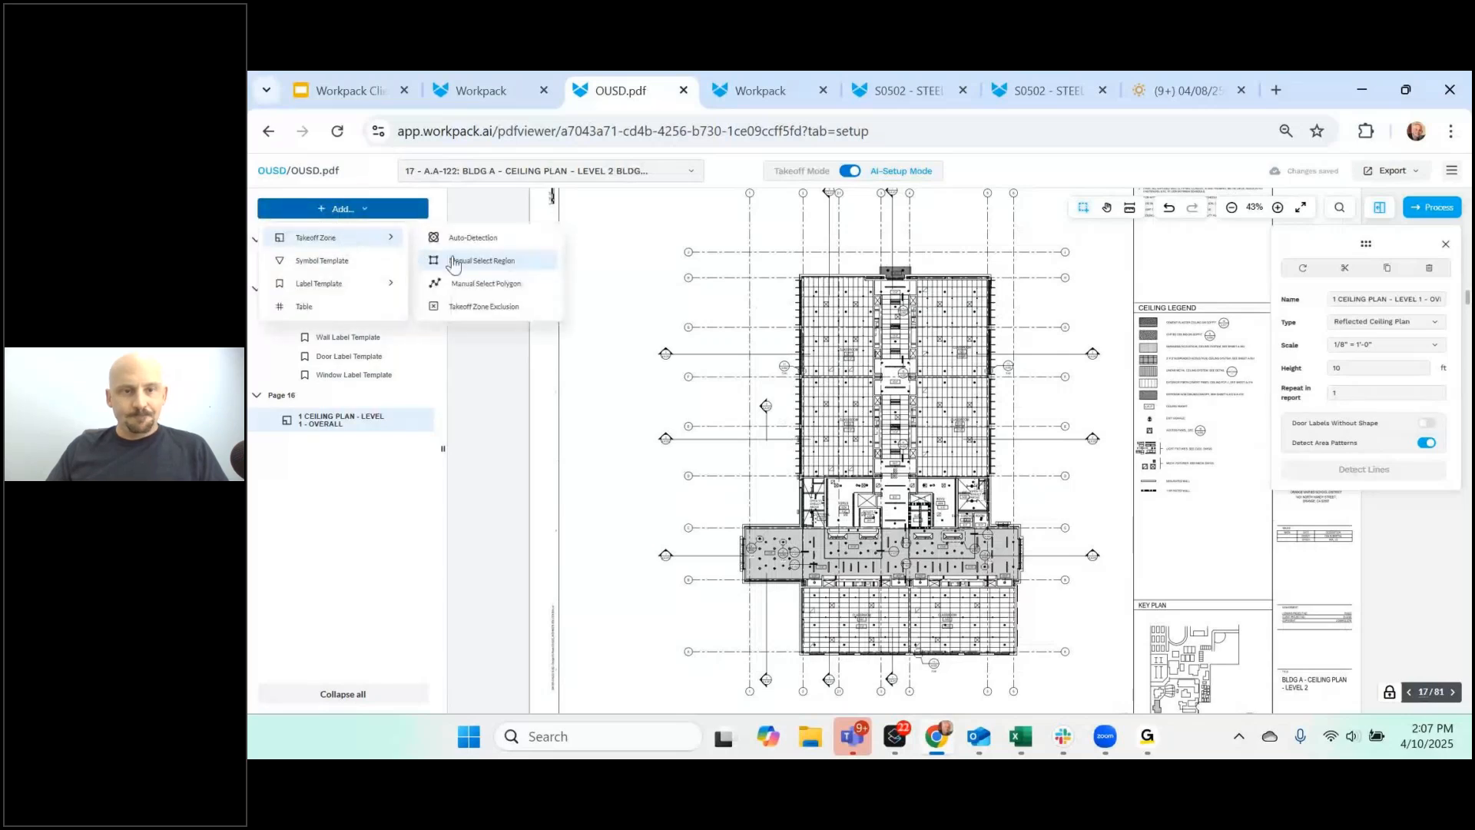
left_click(461, 262)
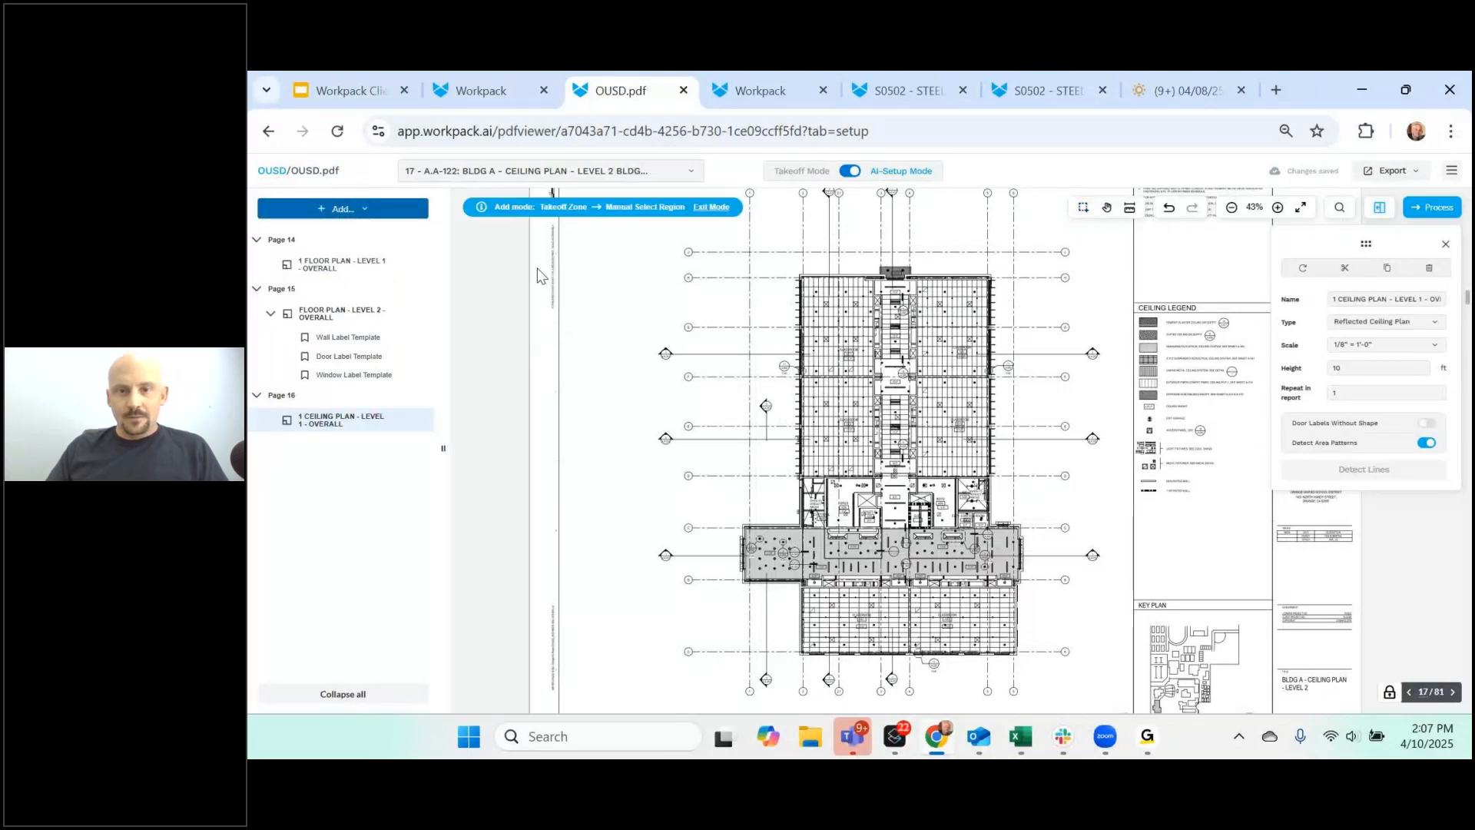
left_click_drag(735, 256, 1053, 676)
left_click(1383, 322)
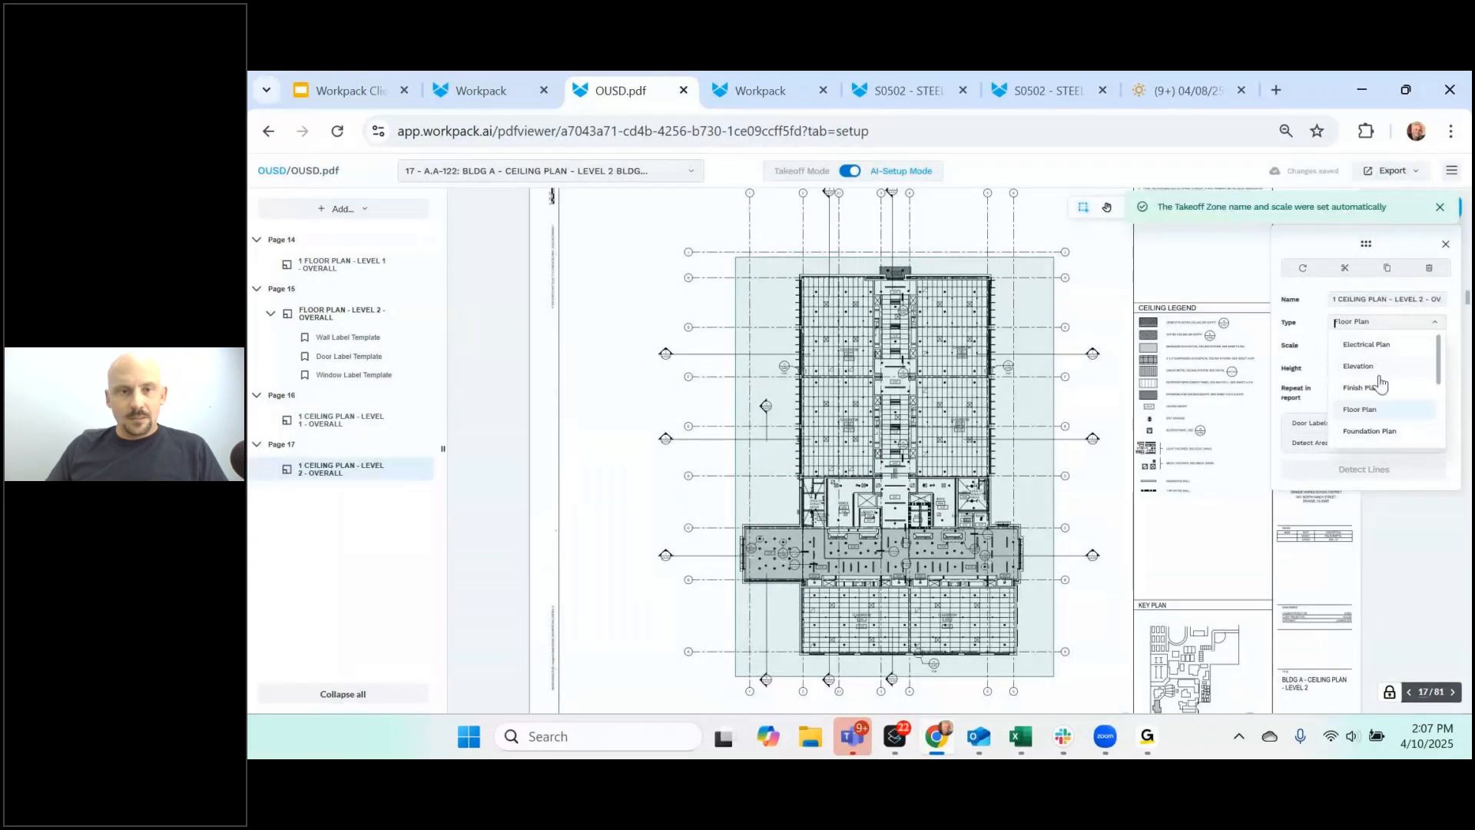
scroll(1380, 386, "down", 2)
left_click(1380, 388)
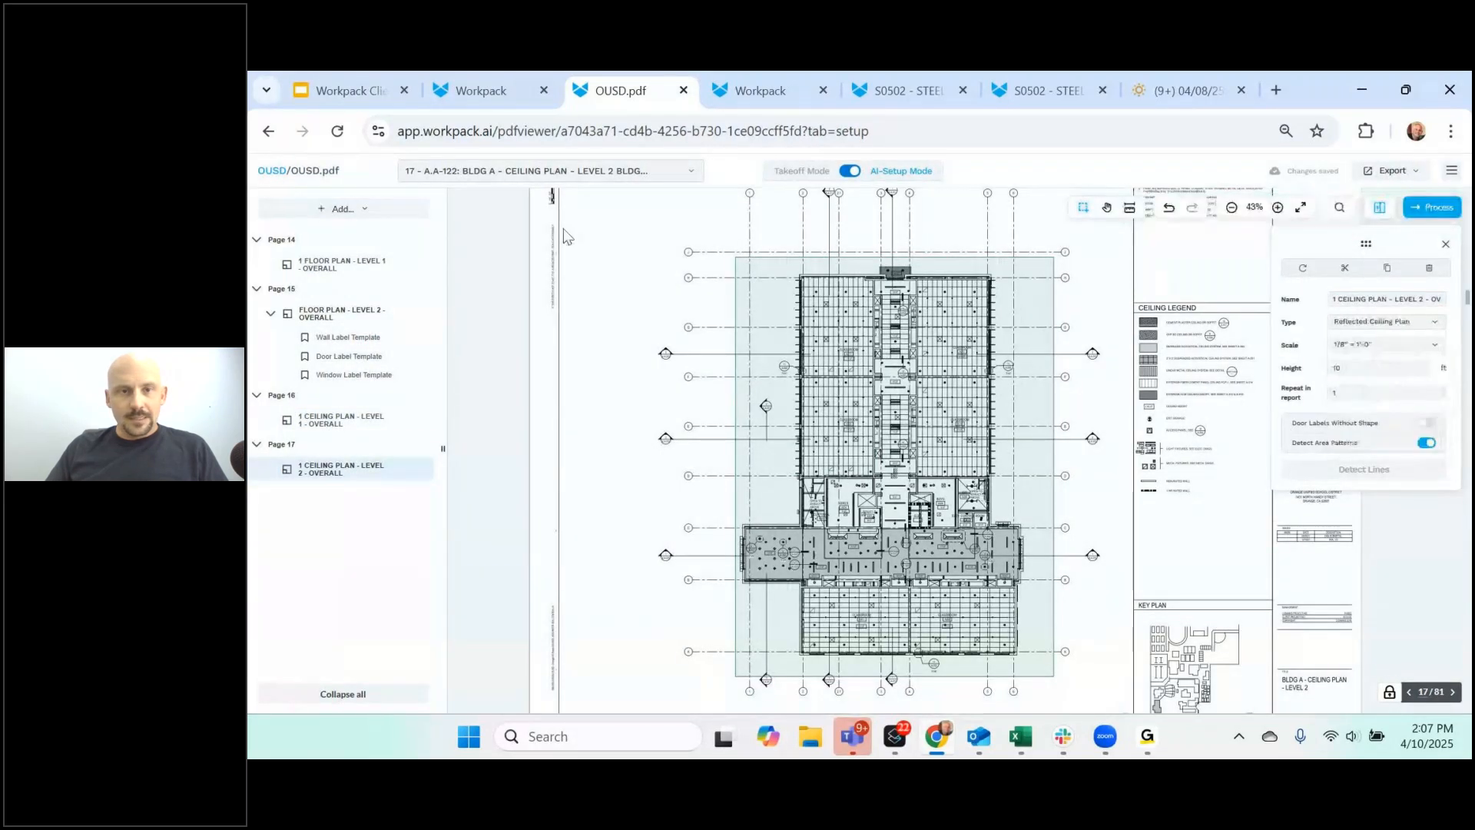
- Go to page 78, the door schedule sheet
left_click(619, 179)
scroll(572, 377, "down", 20)
left_click(586, 439)
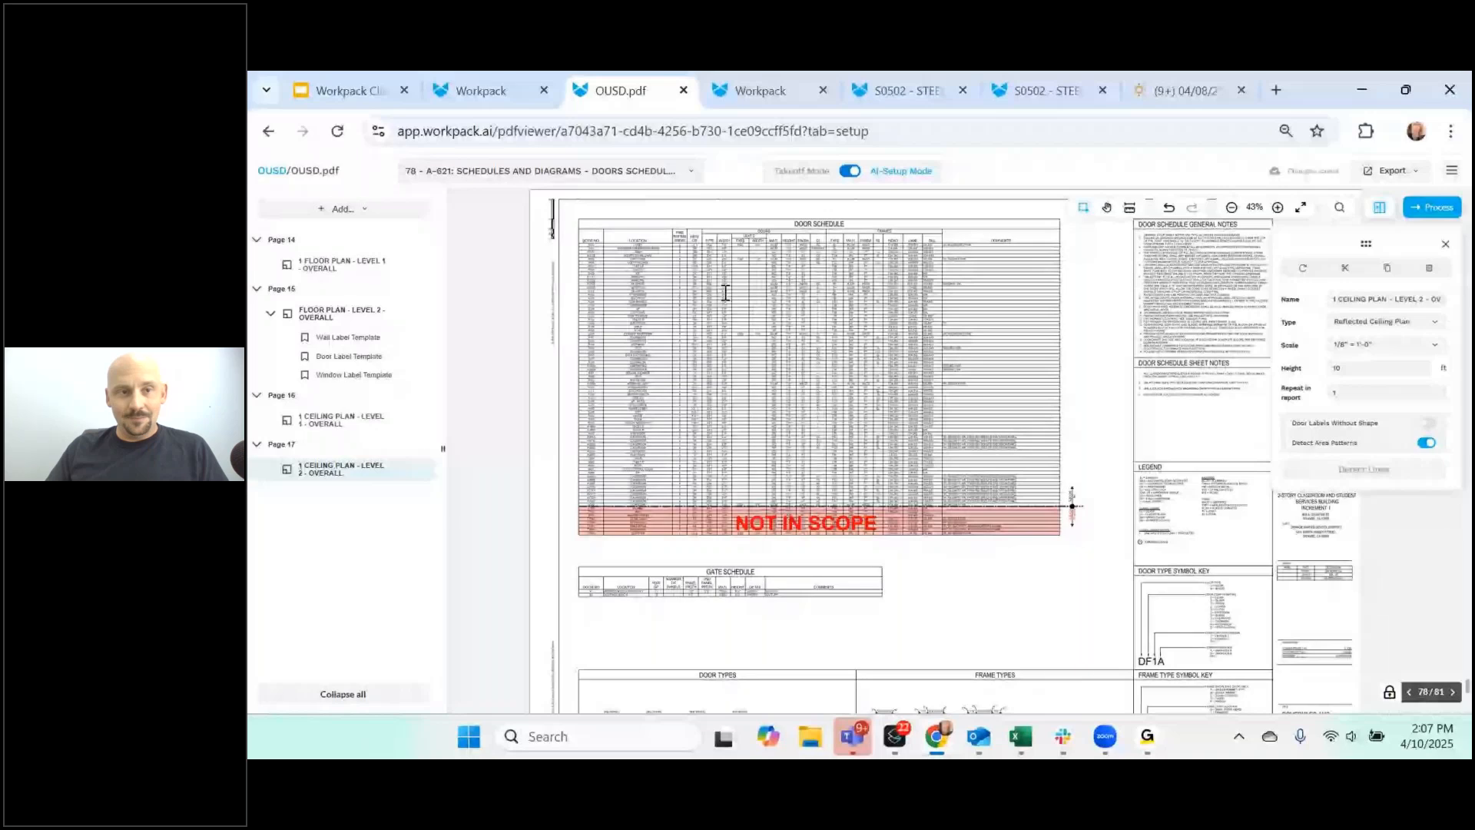
- Box the sheet 78 door schedule as a table named Door Schedule, type Door Schedule
left_click(343, 208)
left_click(330, 306)
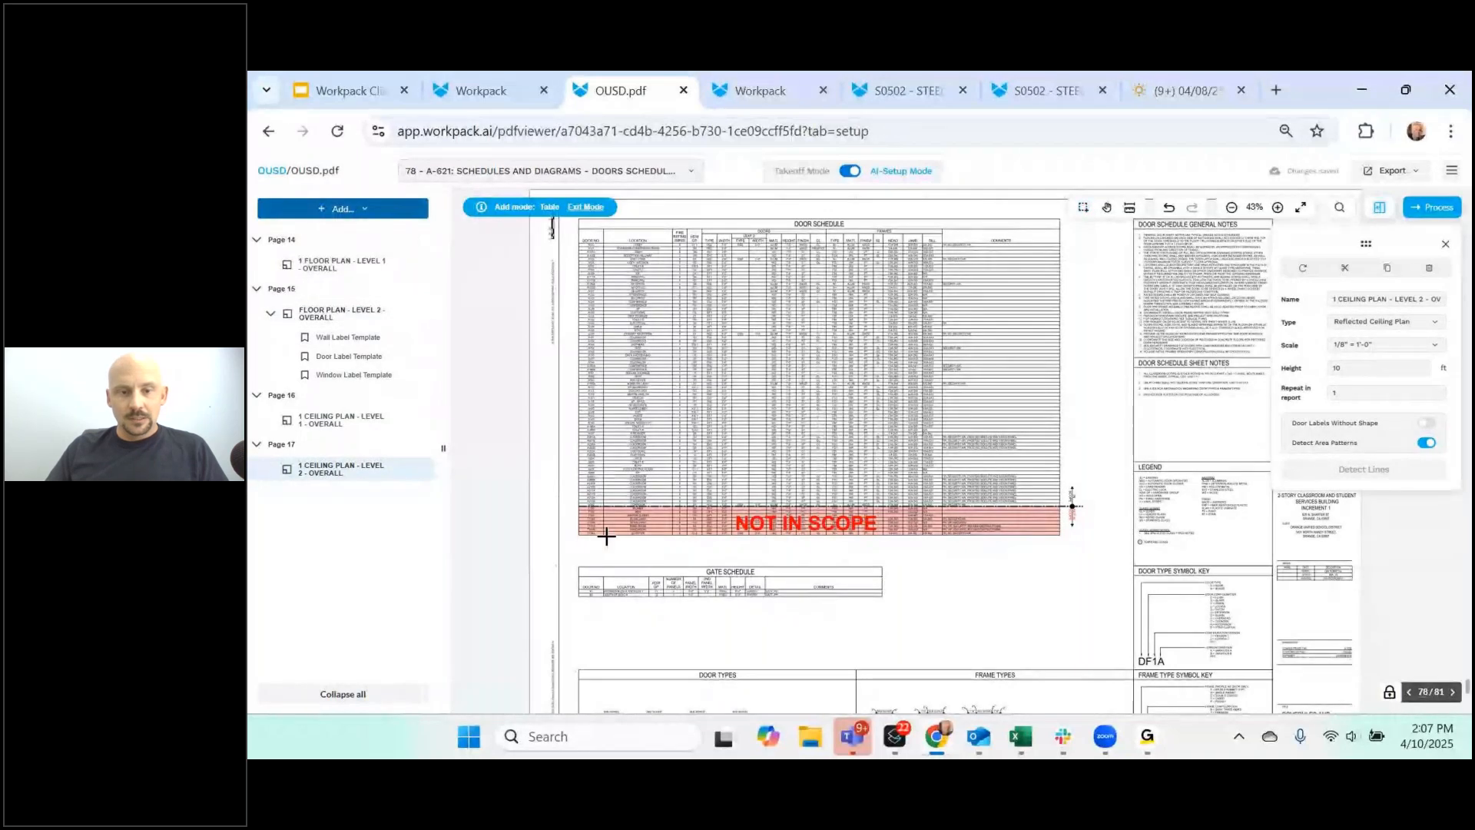
left_click_drag(576, 538, 1061, 218)
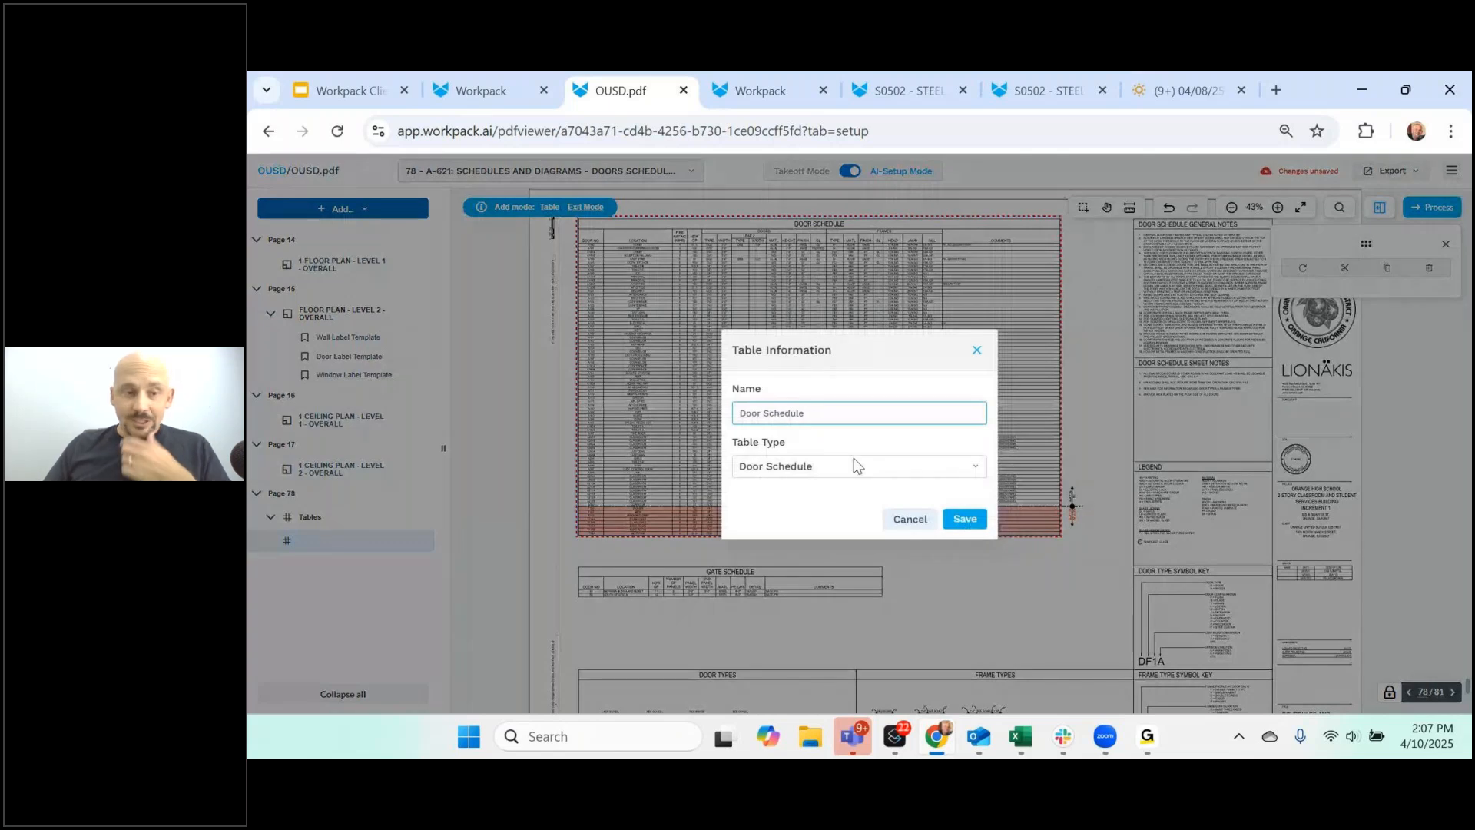
left_click(967, 518)
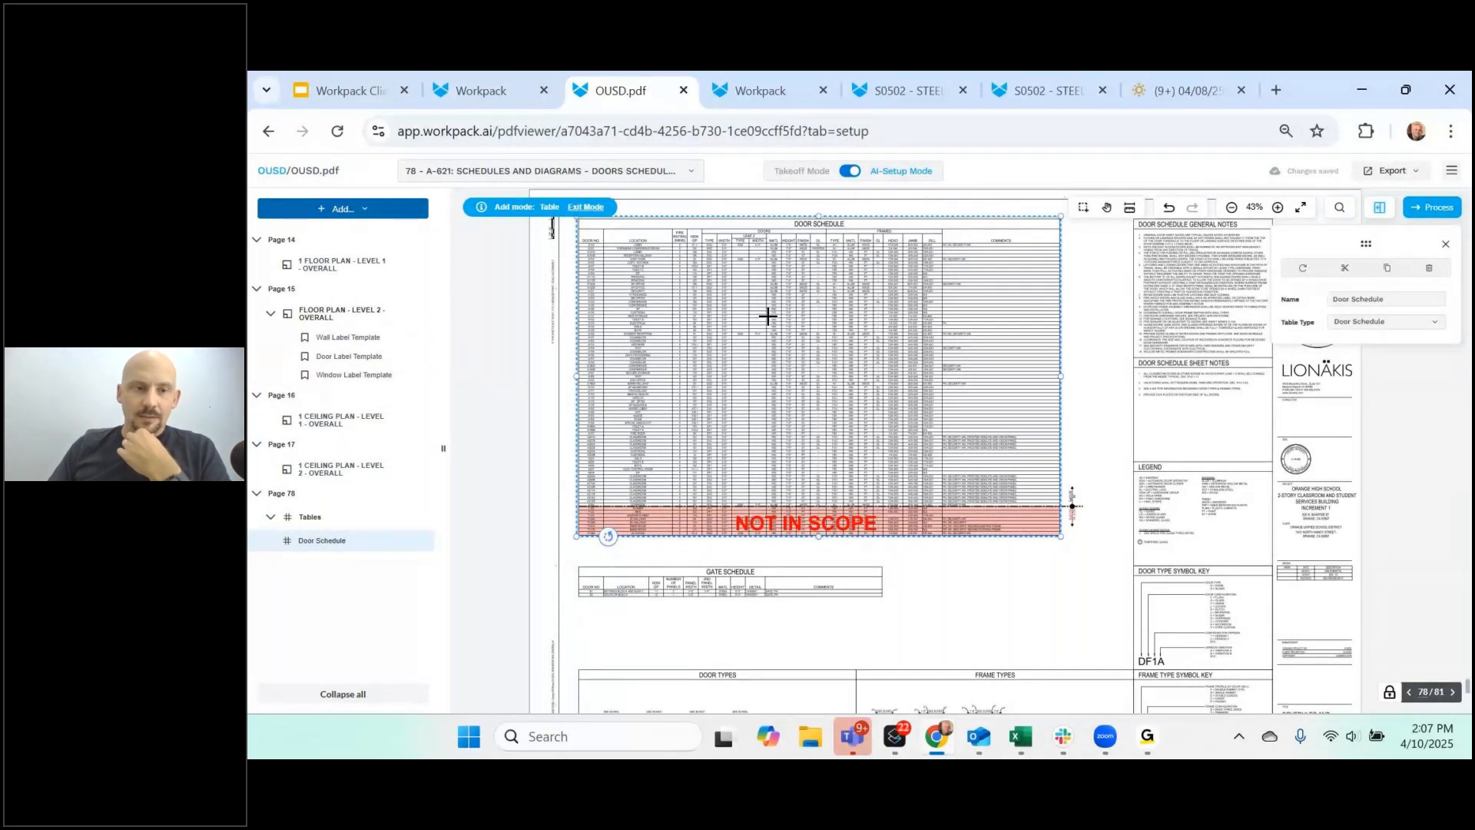
- Add room detection to the level 1 ceiling zone and apply it to all ceiling plan zones
left_click(1436, 213)
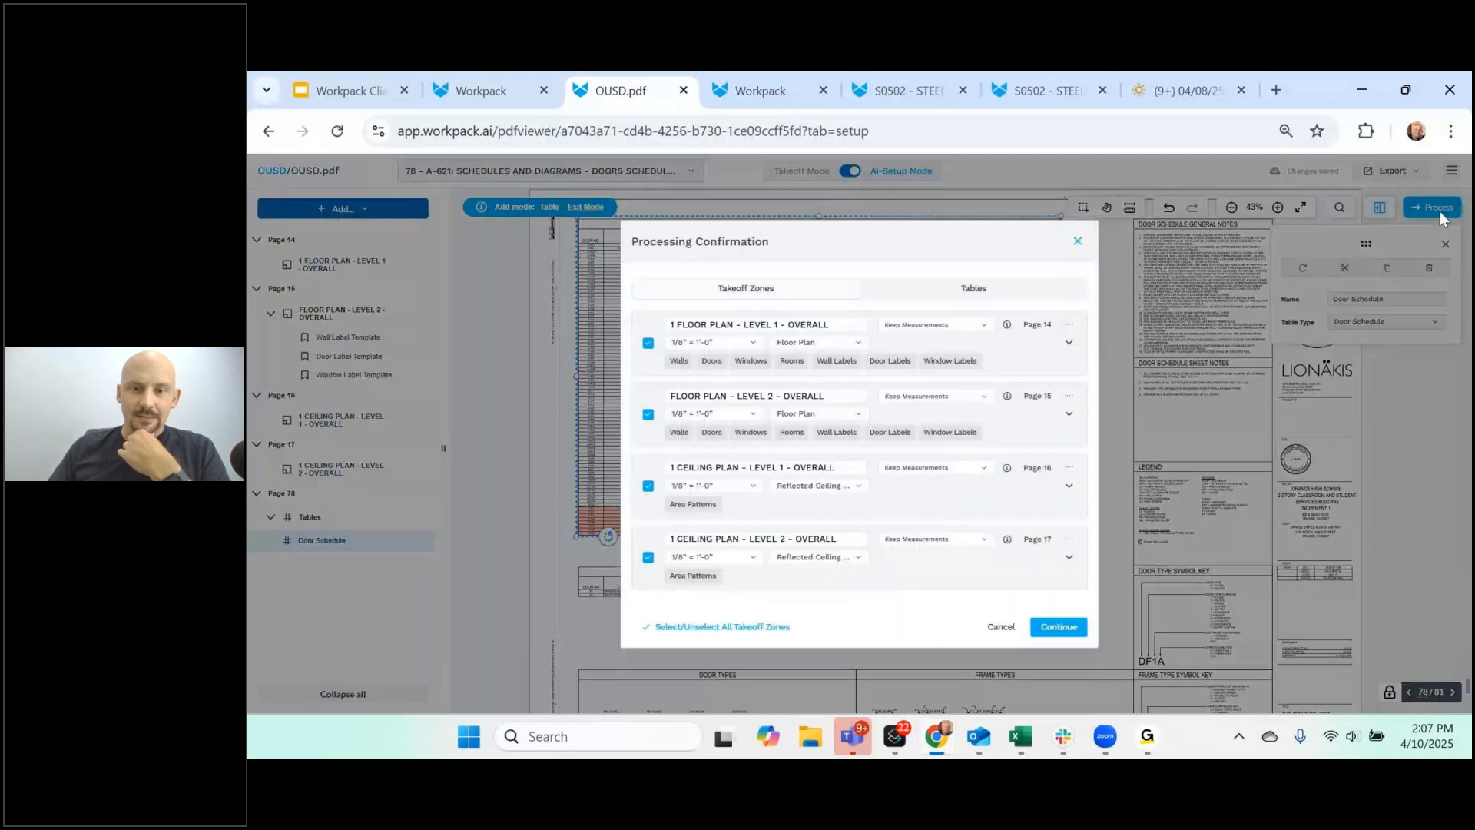
left_click(1070, 487)
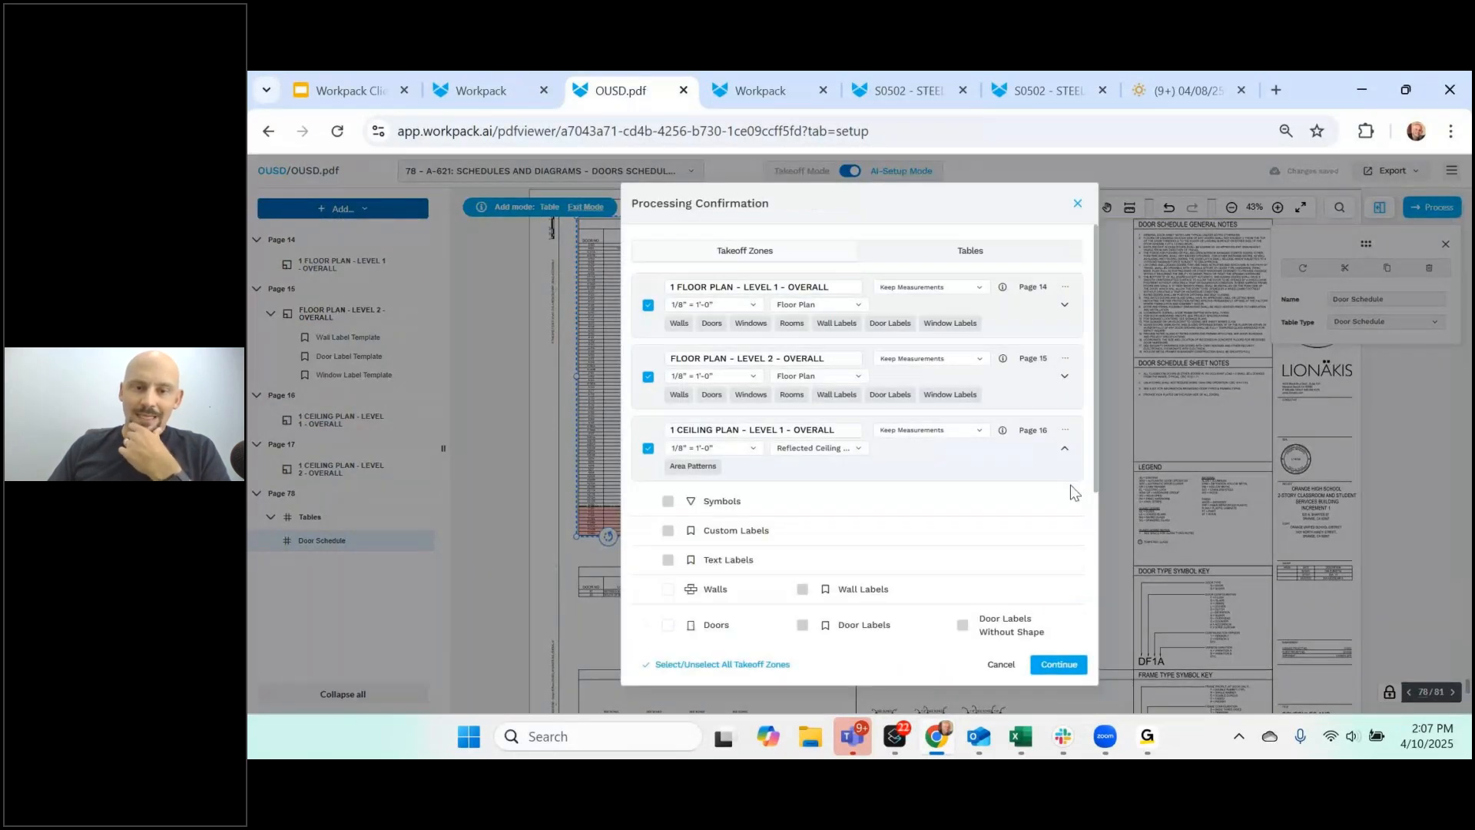
scroll(1071, 485, "down", 3)
left_click(669, 500)
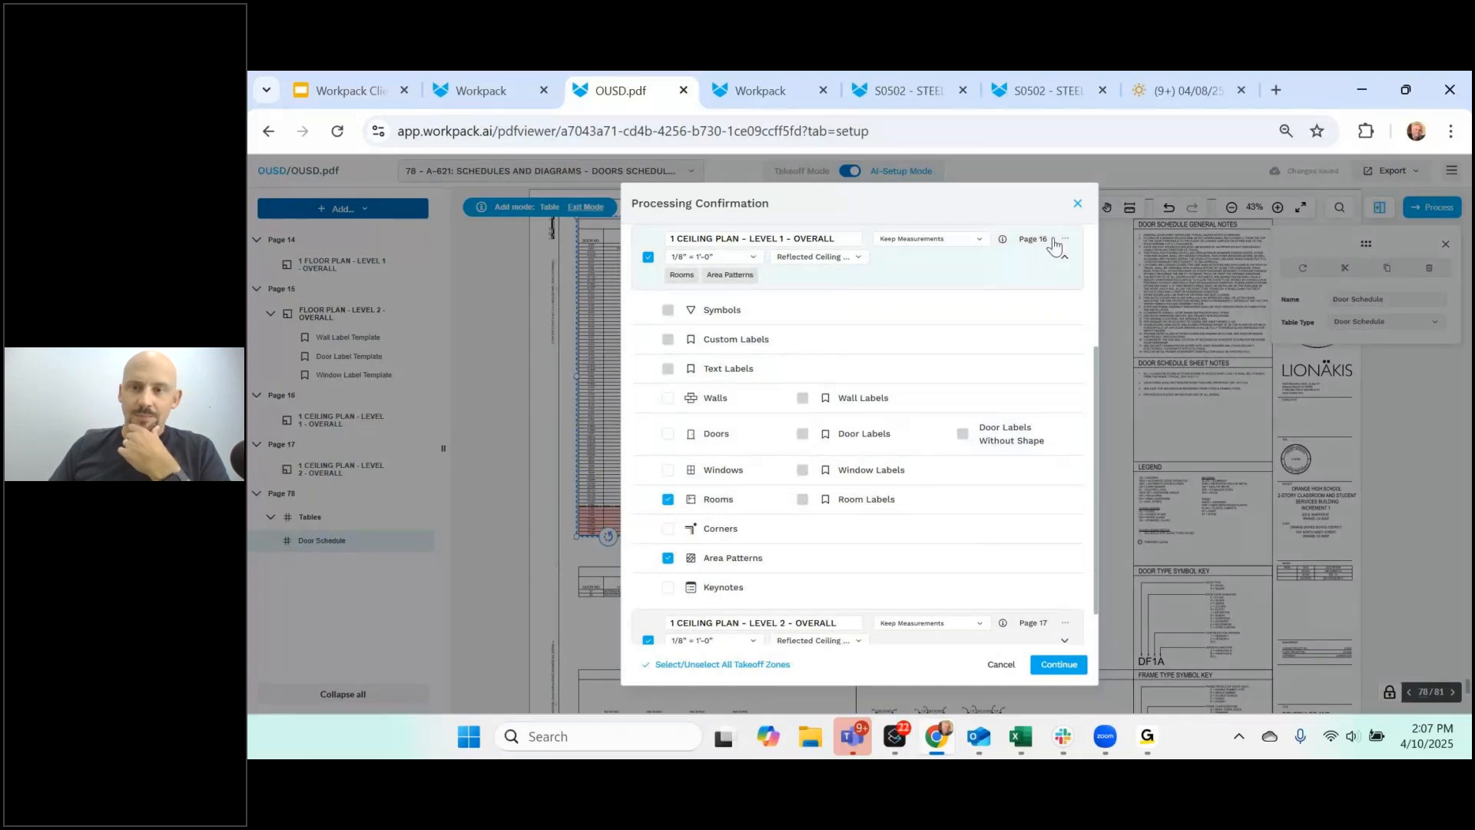
left_click(1065, 238)
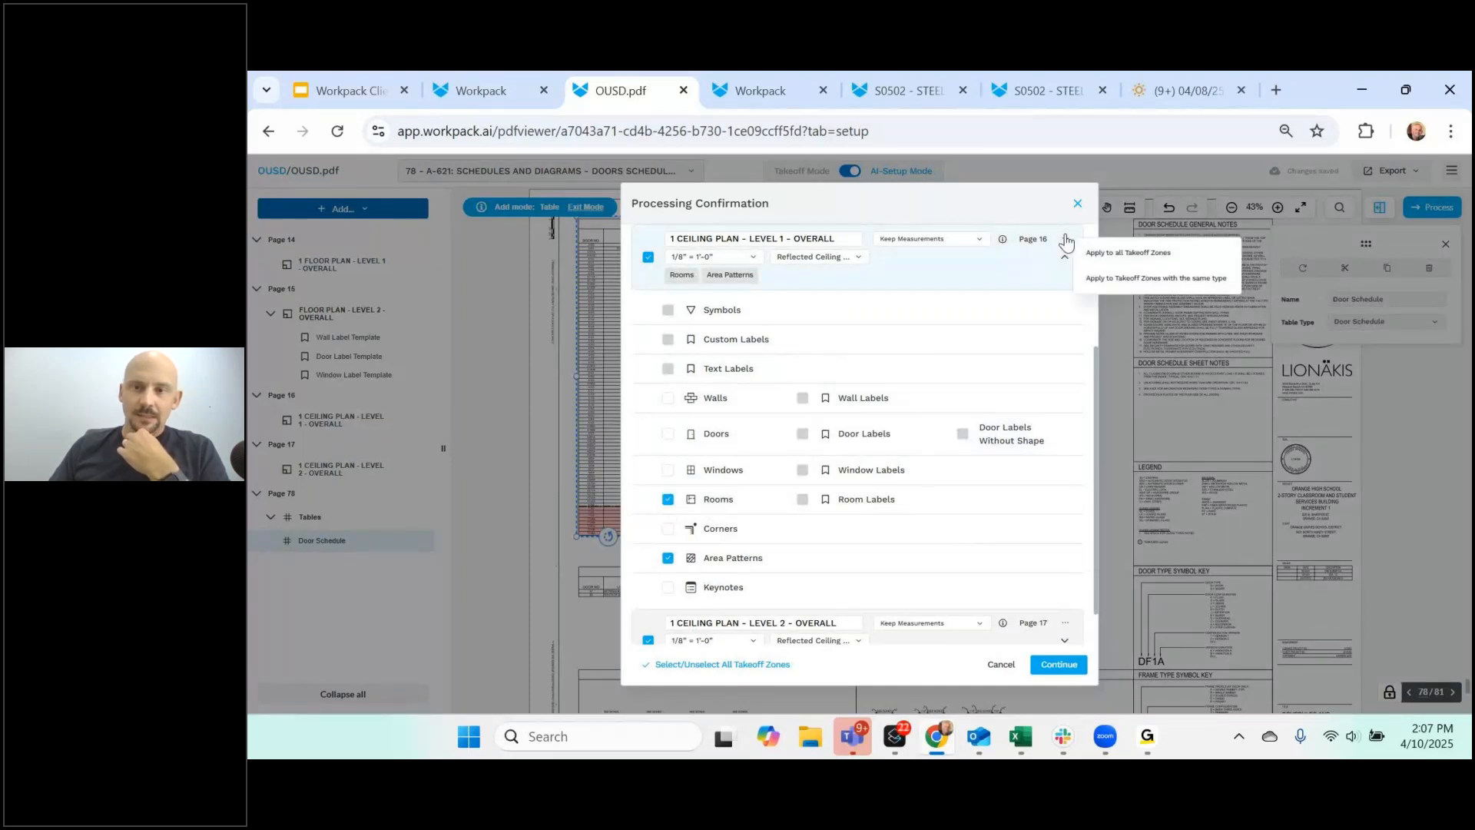
left_click(1140, 280)
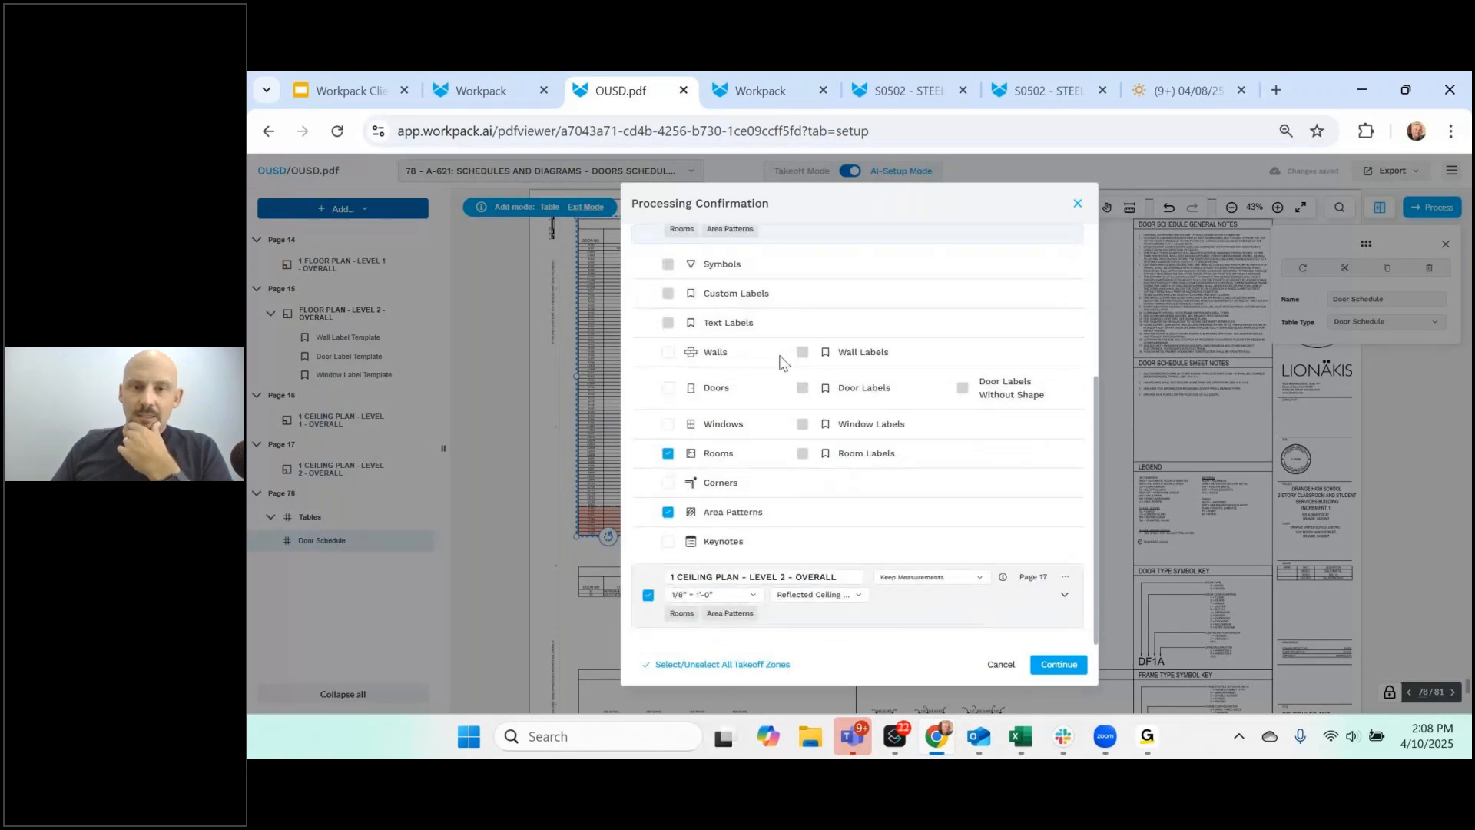
scroll(1021, 329, "up", 5)
- Apply the page 14 floor plan zone's walls, doors, windows and labels settings to all floor plans, then start processing
left_click(1065, 305)
scroll(845, 384, "down", 3)
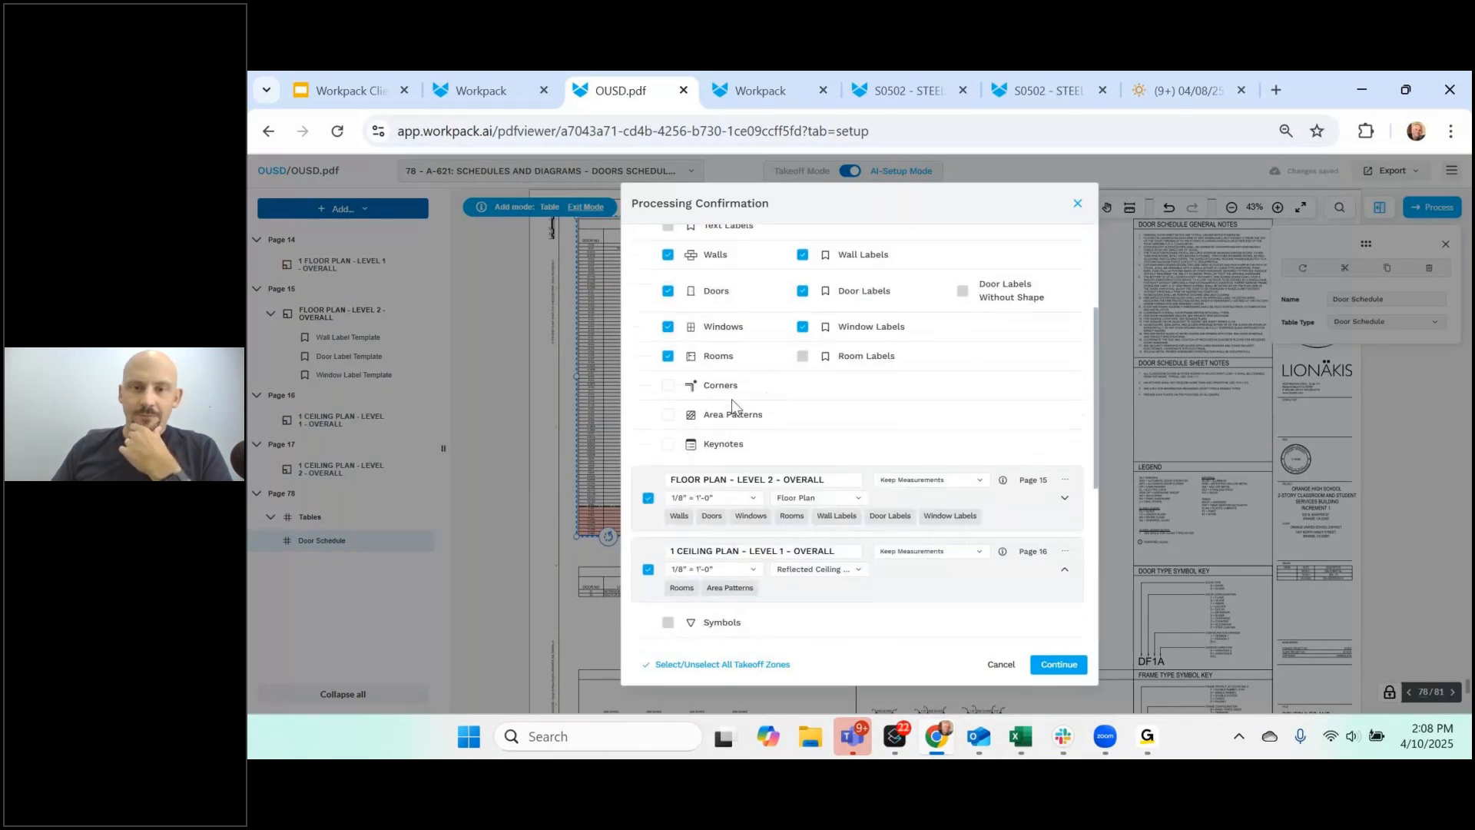
scroll(878, 359, "up", 3)
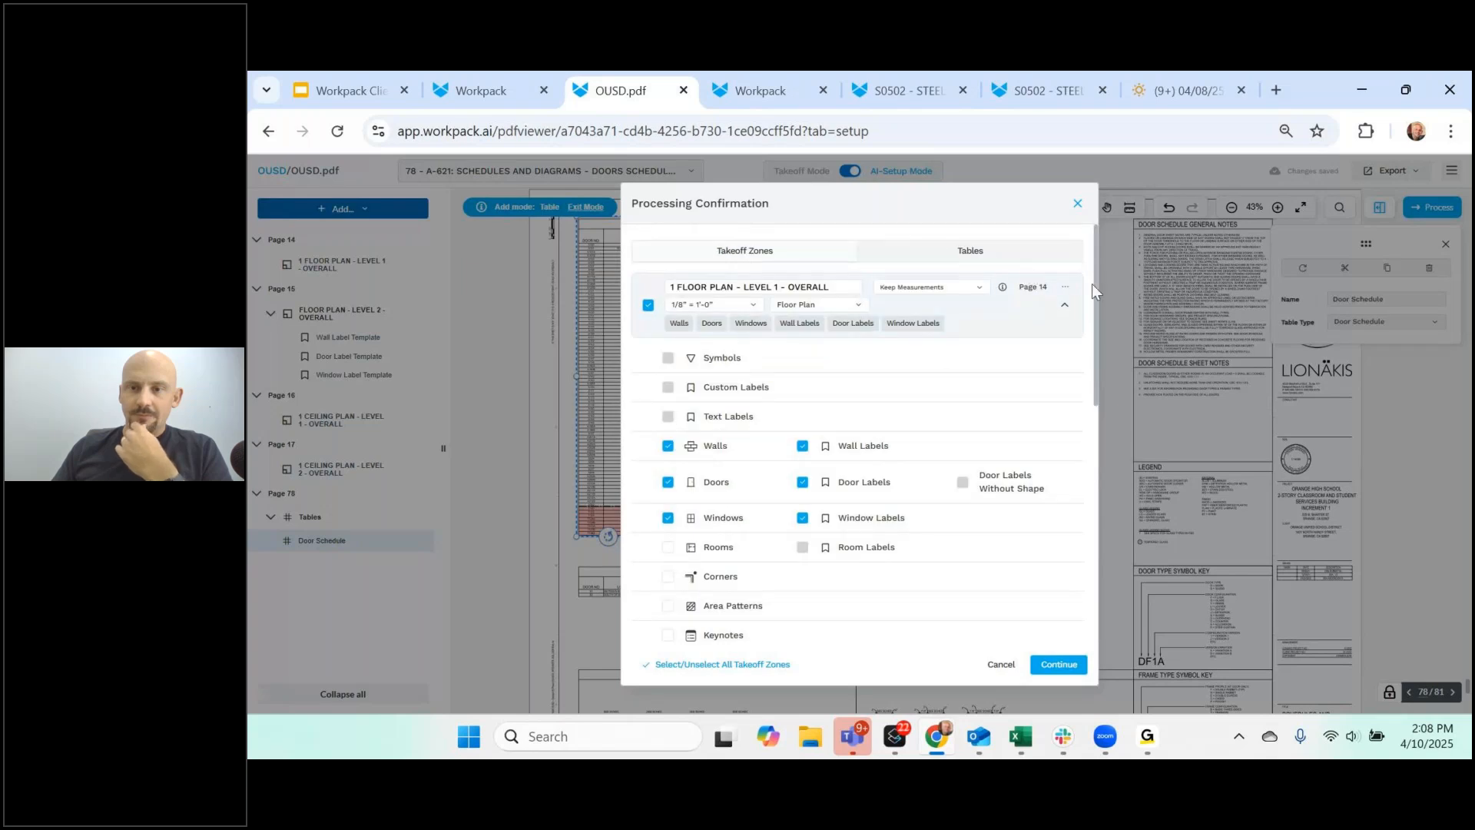
left_click(1066, 289)
left_click(1107, 325)
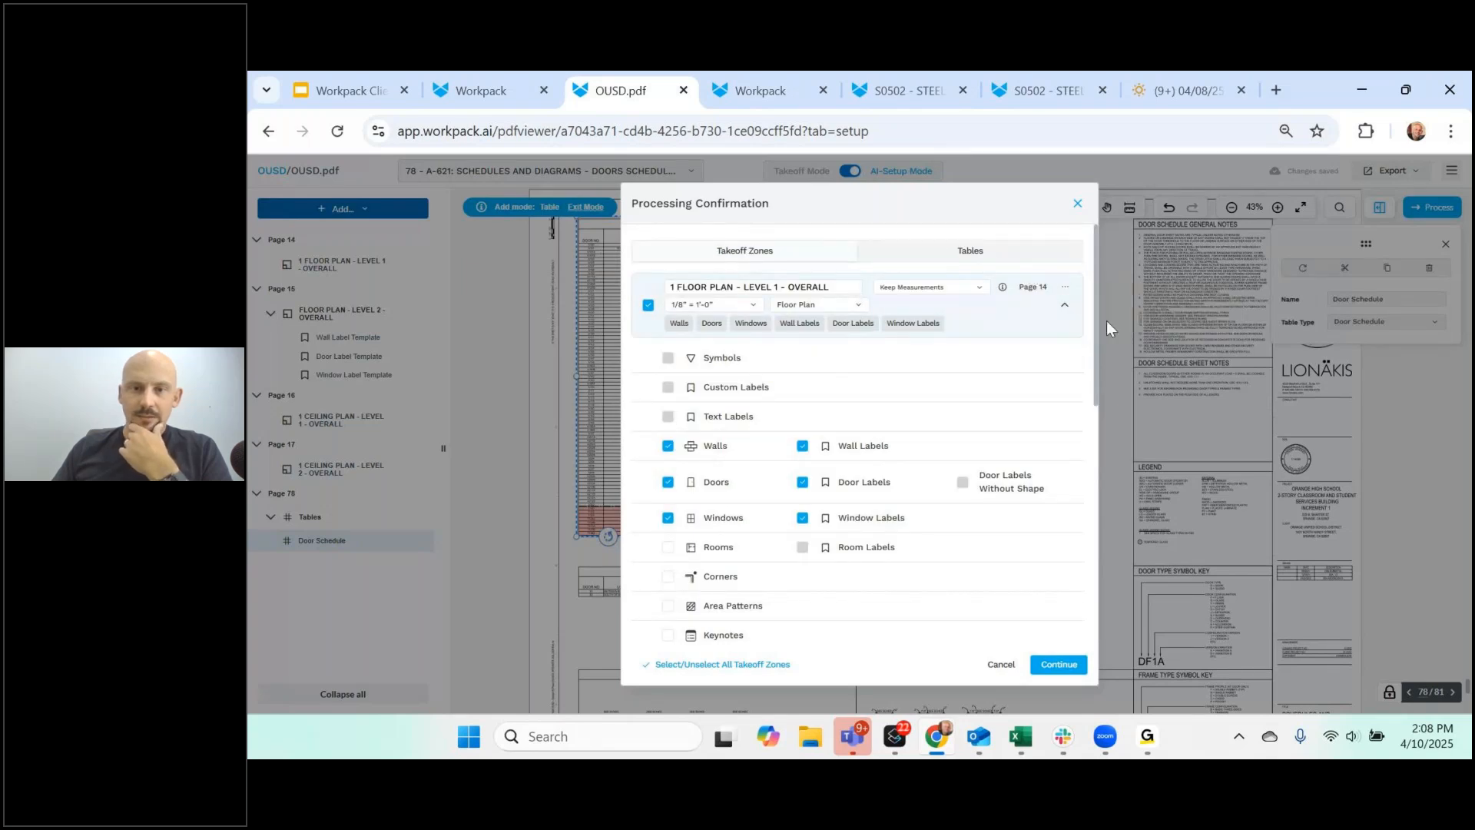
scroll(861, 376, "down", 3)
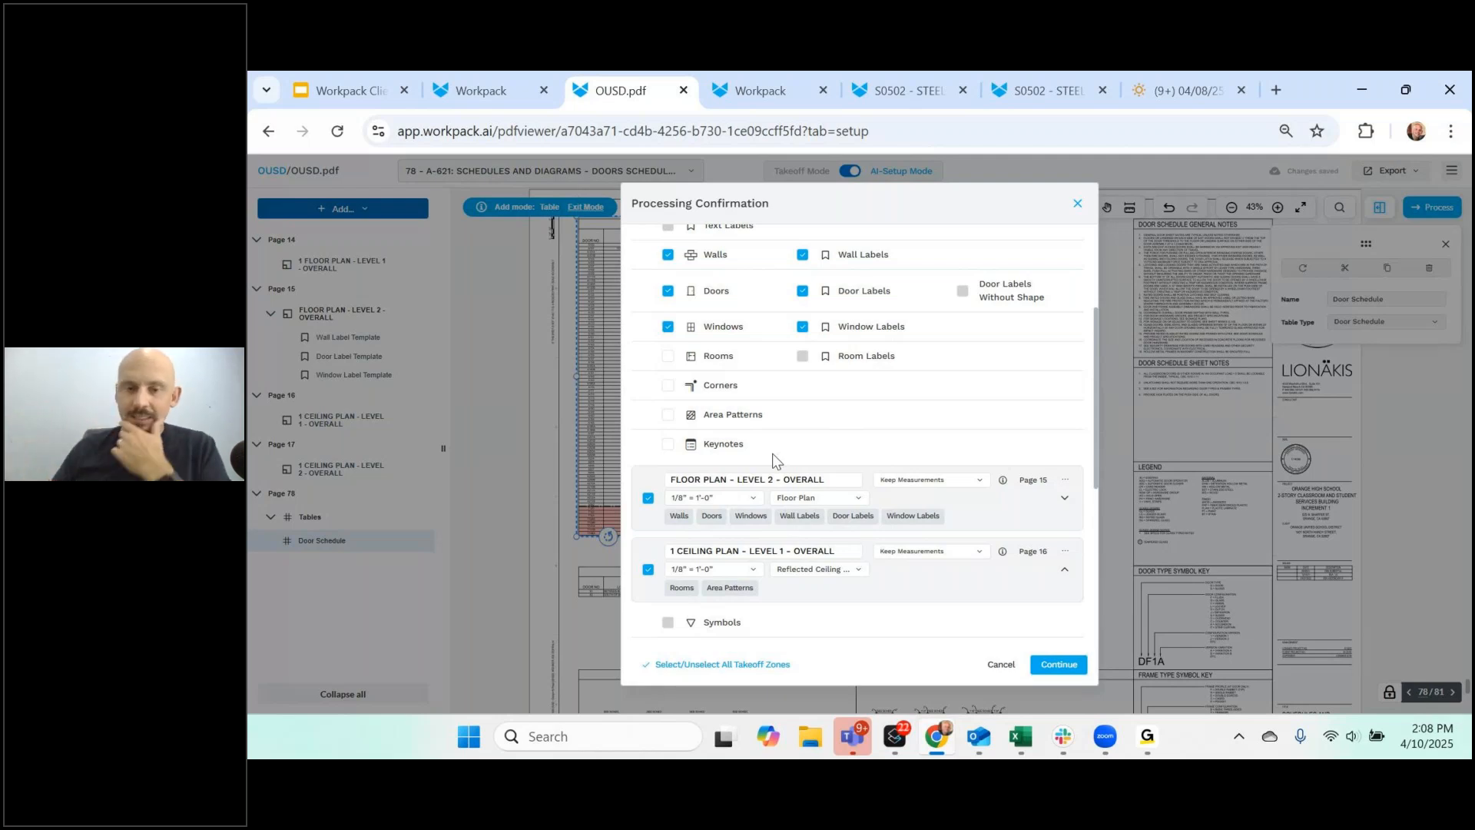
left_click(1058, 671)
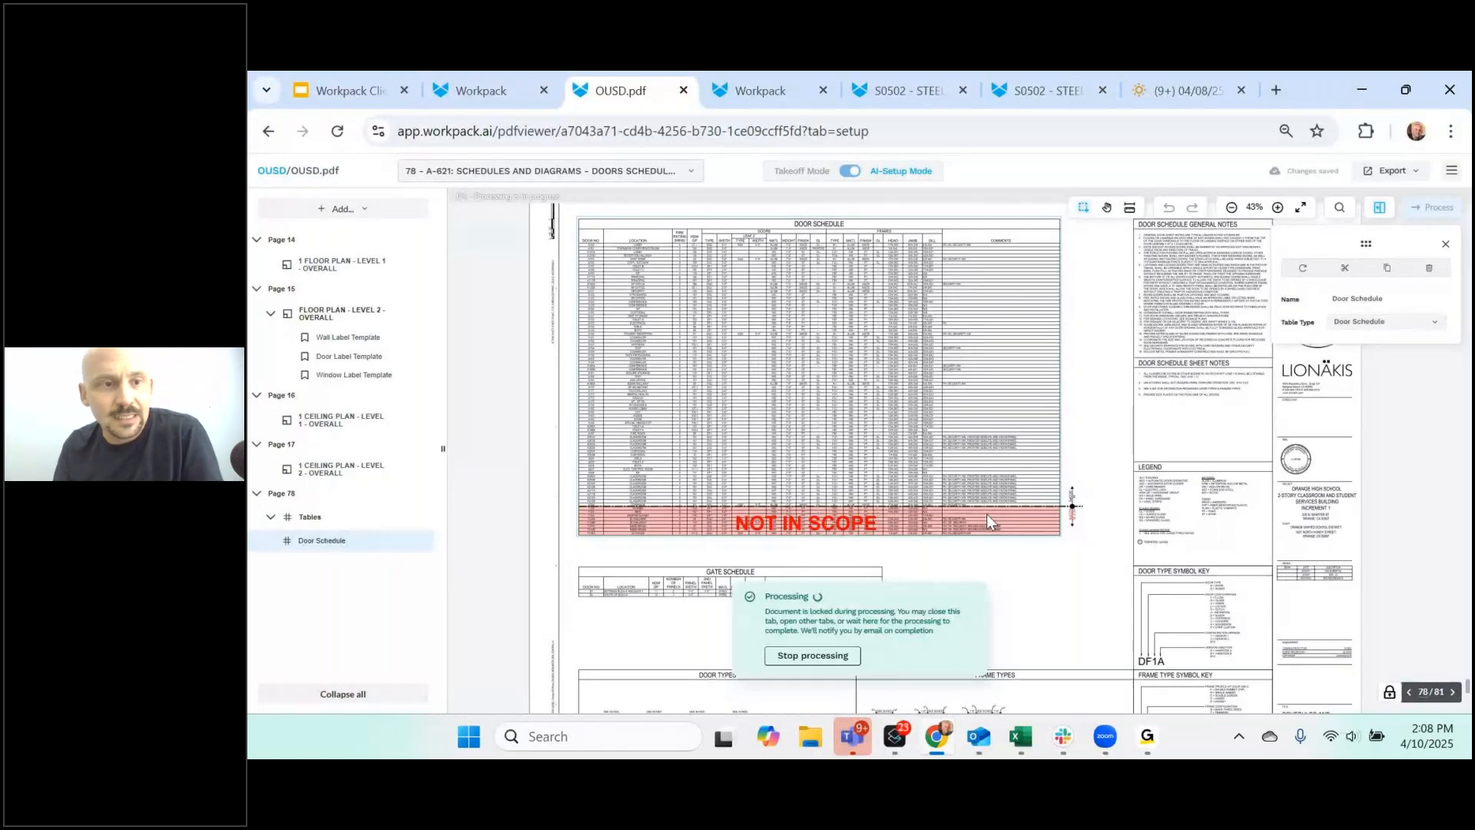
left_click(349, 266)
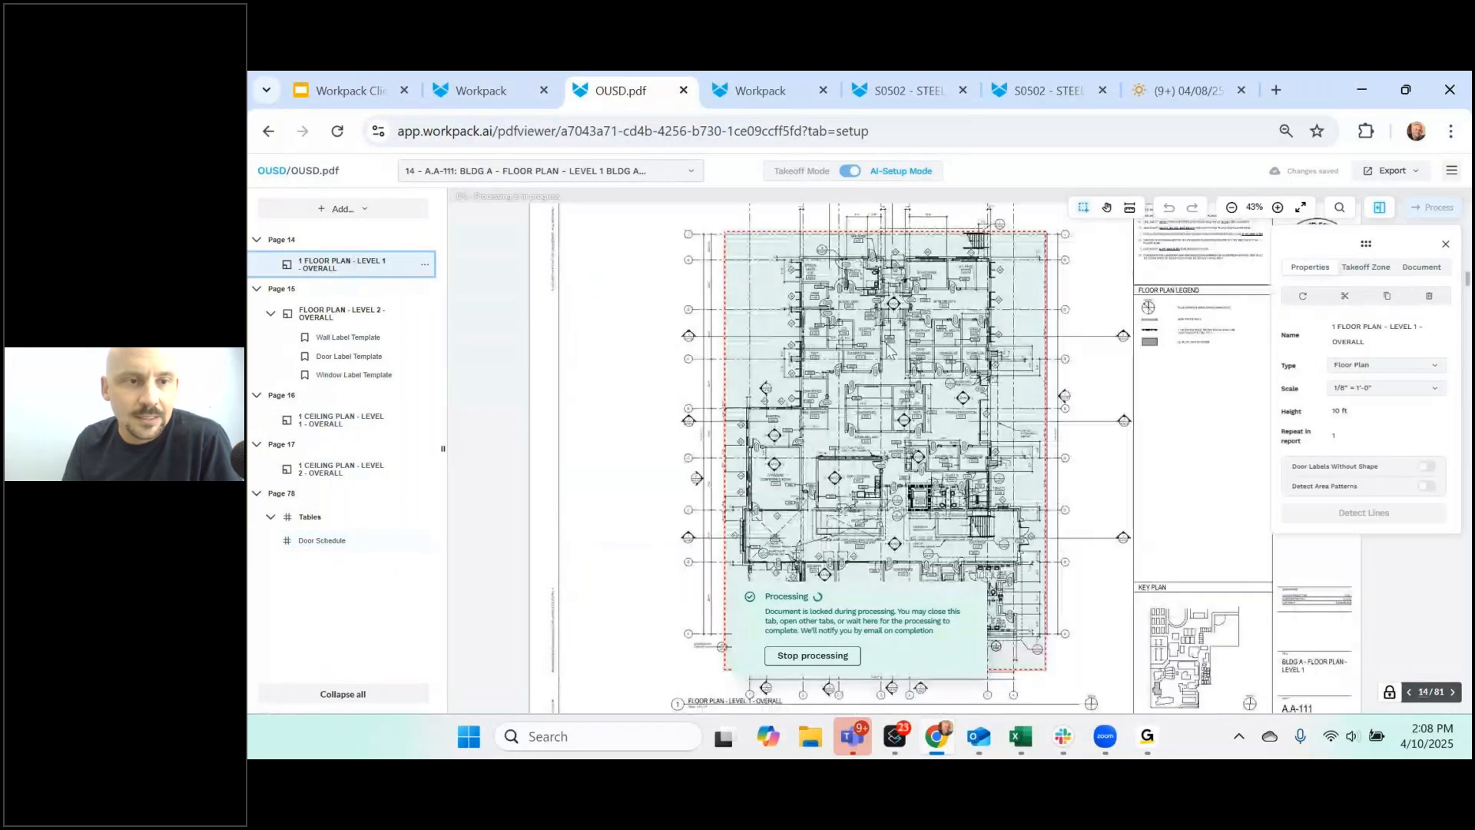
left_click(338, 315)
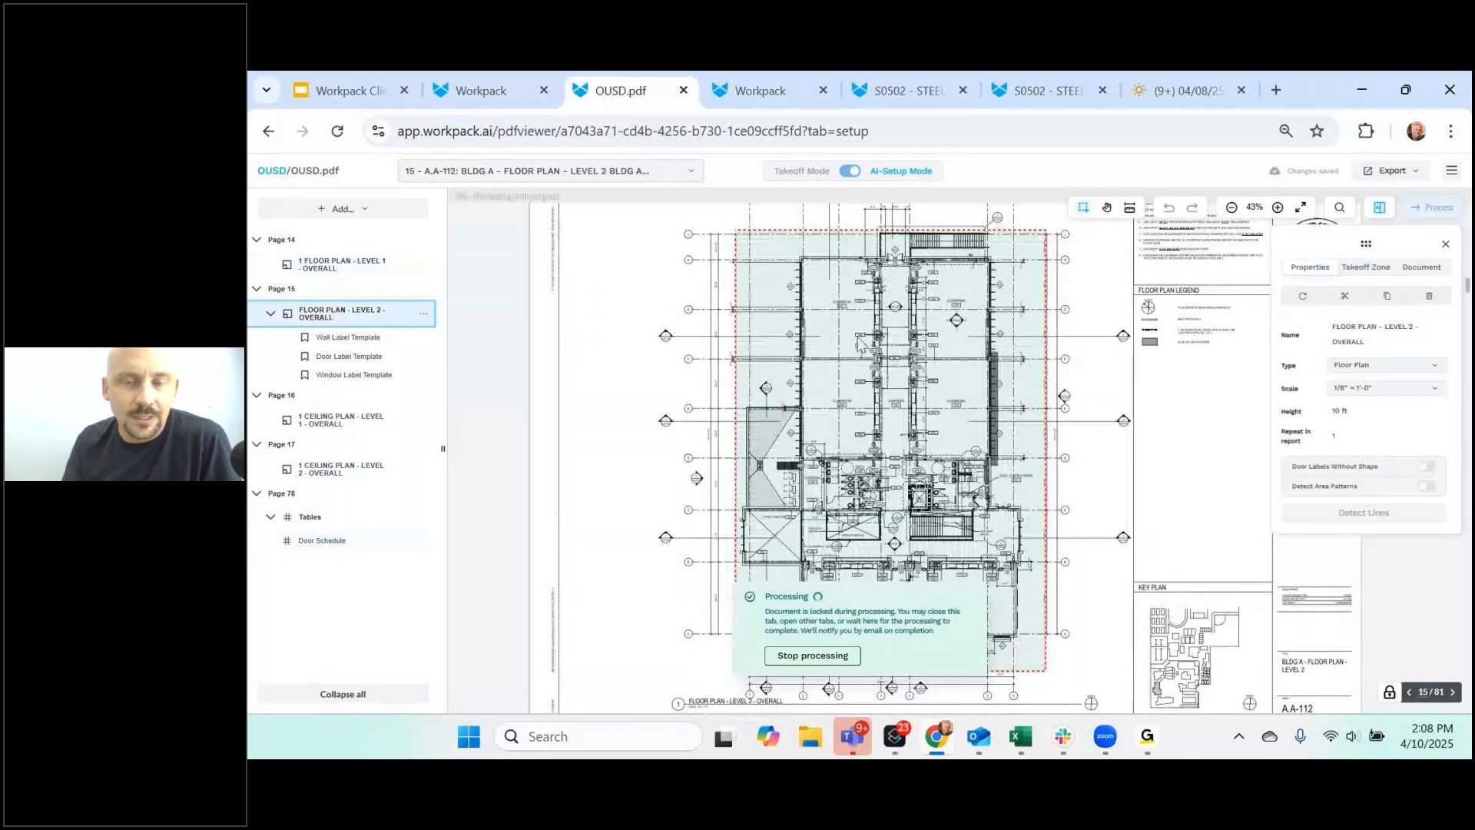
left_click(351, 338)
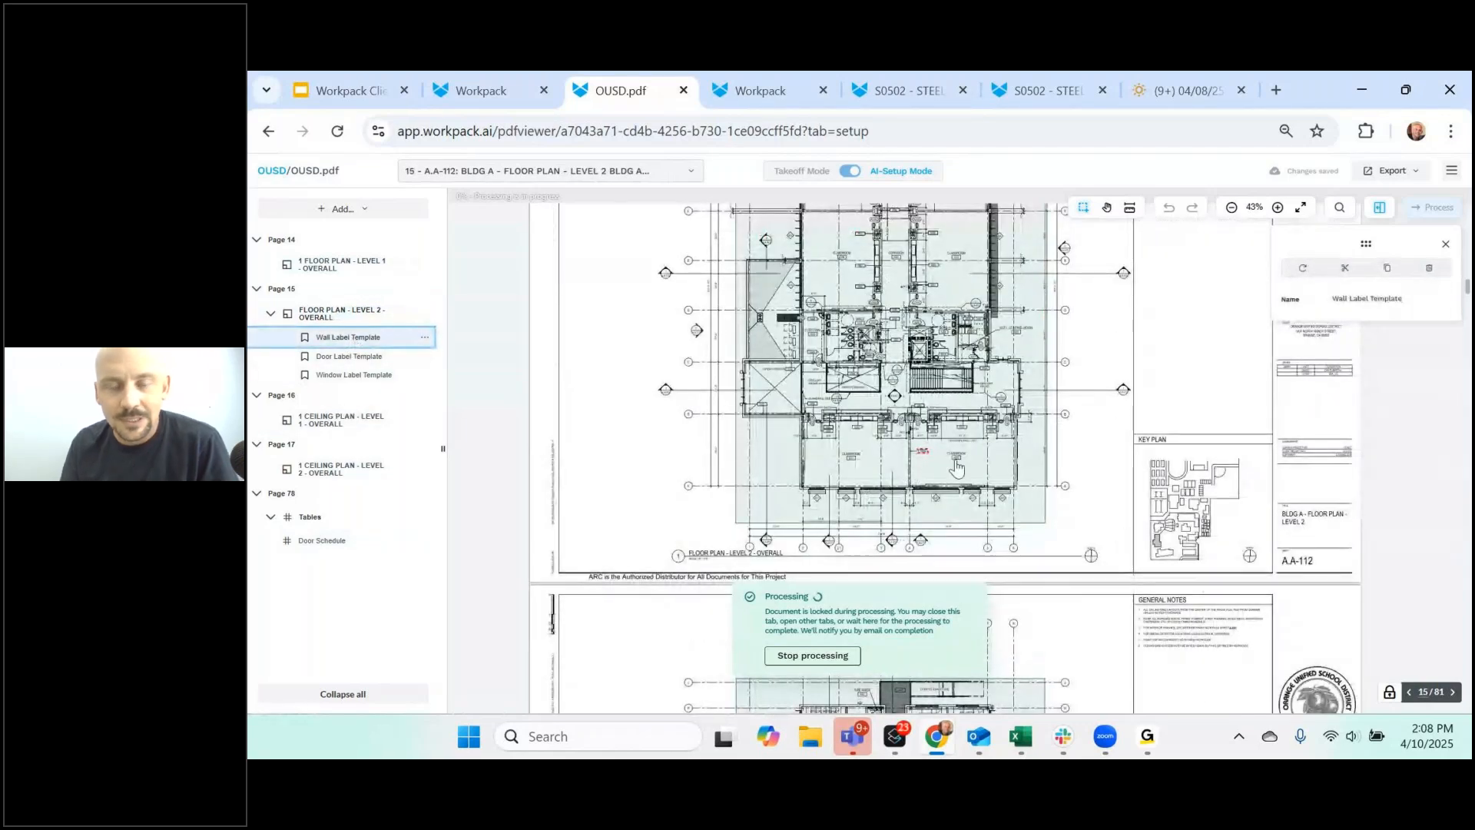
scroll(957, 473, "up", 3)
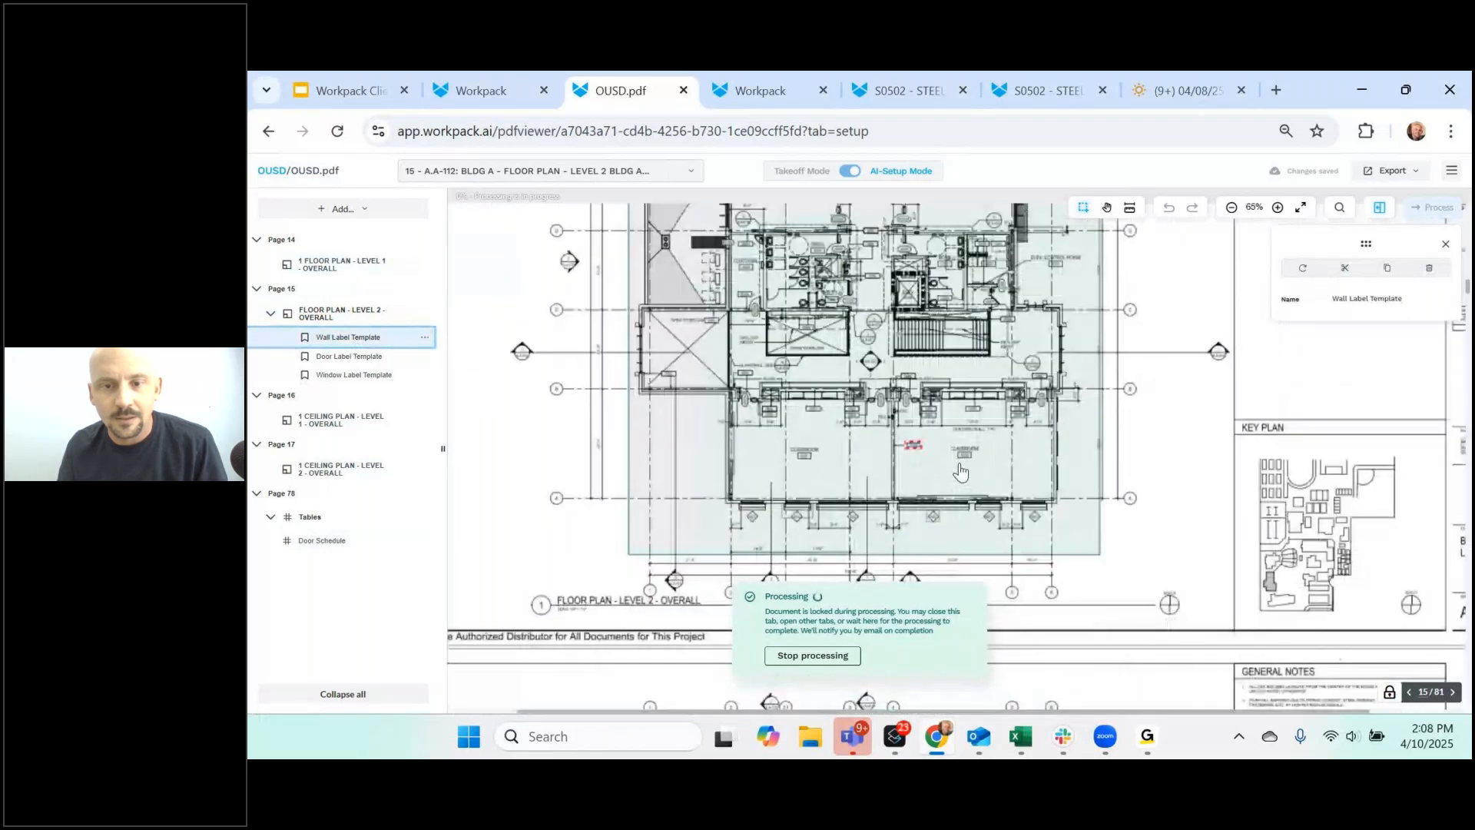
scroll(961, 471, "up", 1)
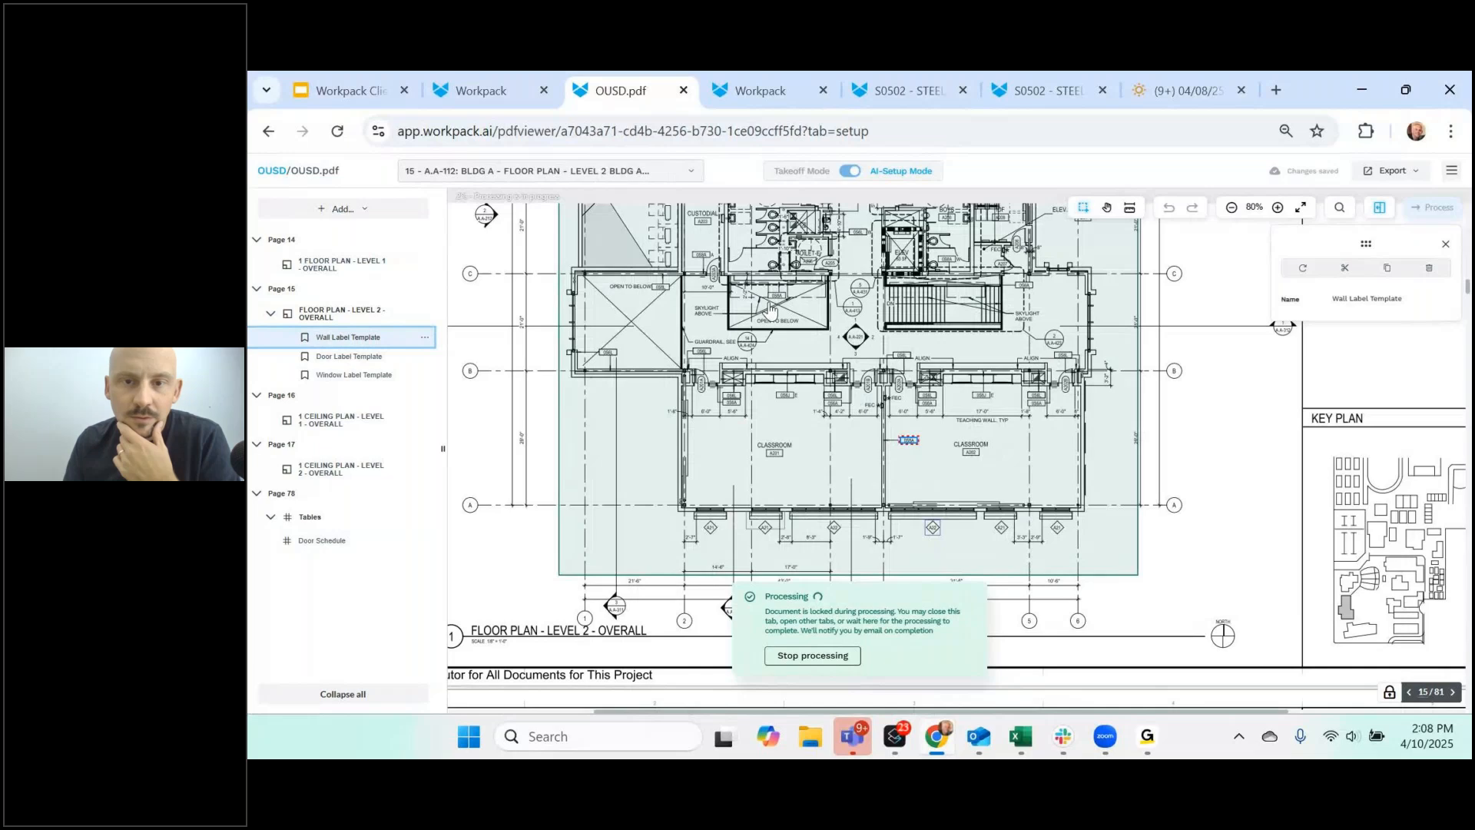
scroll(771, 307, "up", 3)
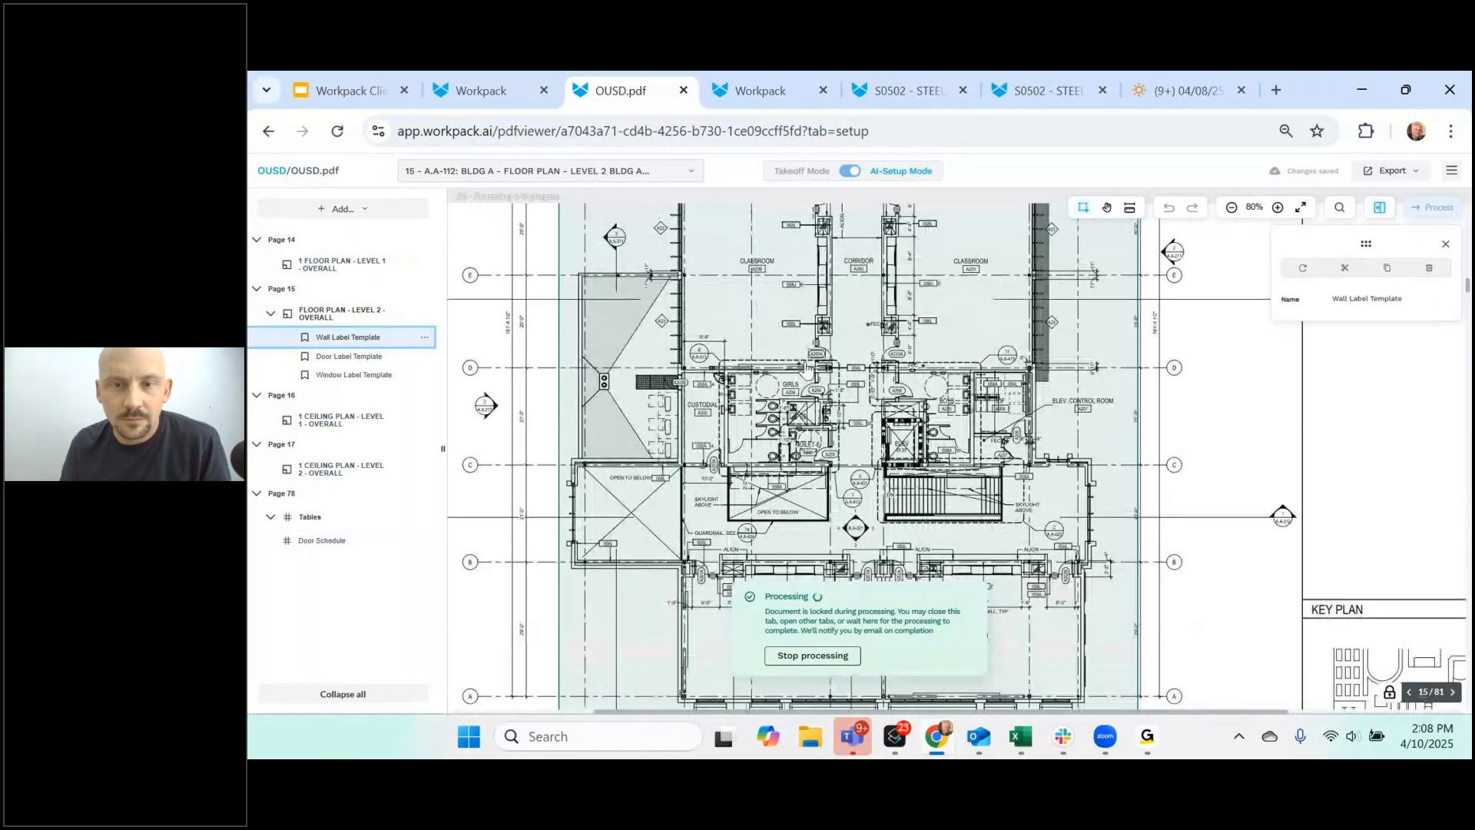
scroll(807, 368, "up", 2)
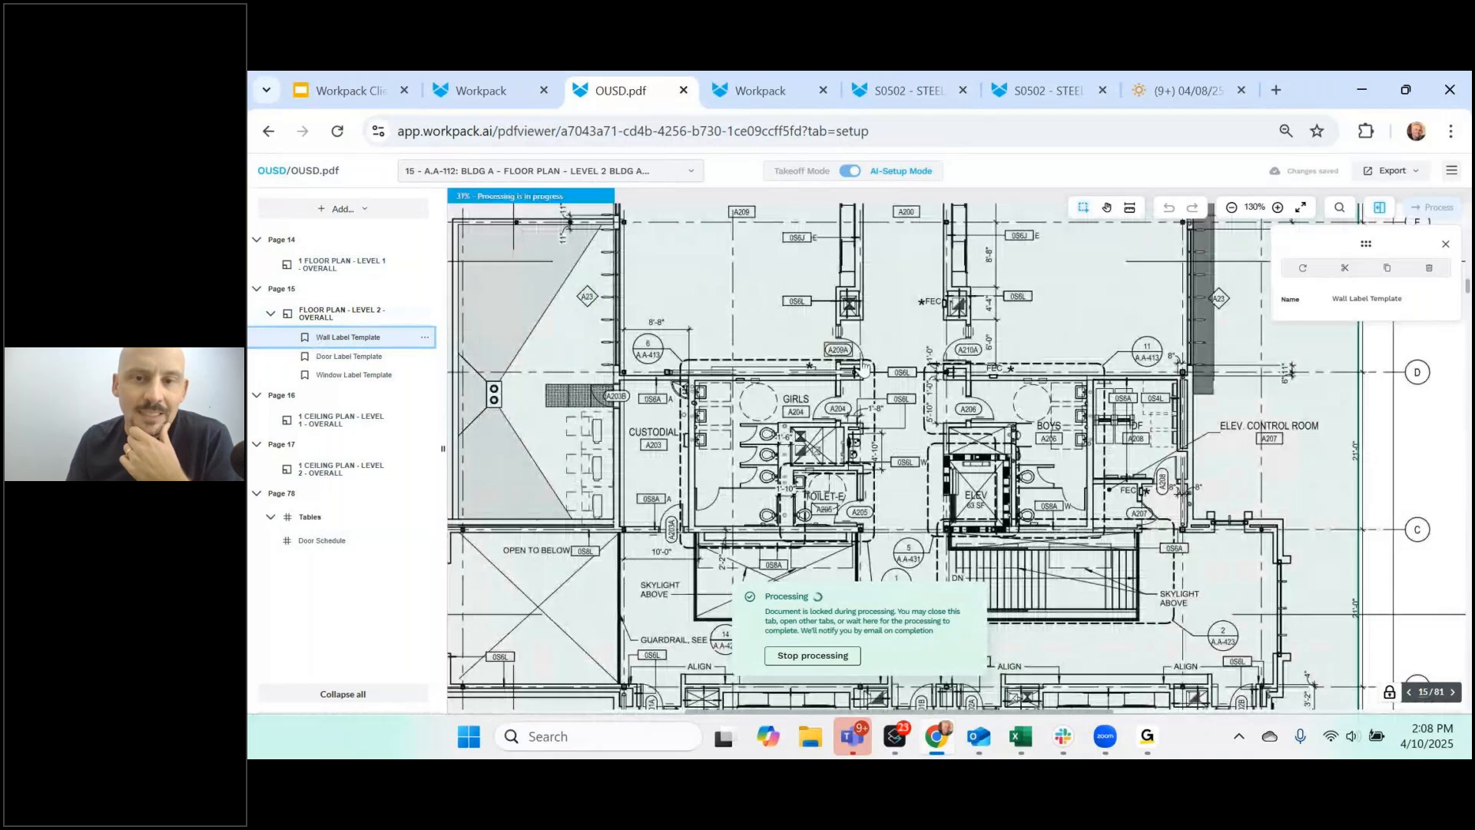
- Open the page 16 Level 1 ceiling plan zone and scroll through pages 16–17 while processing runs
left_click(345, 426)
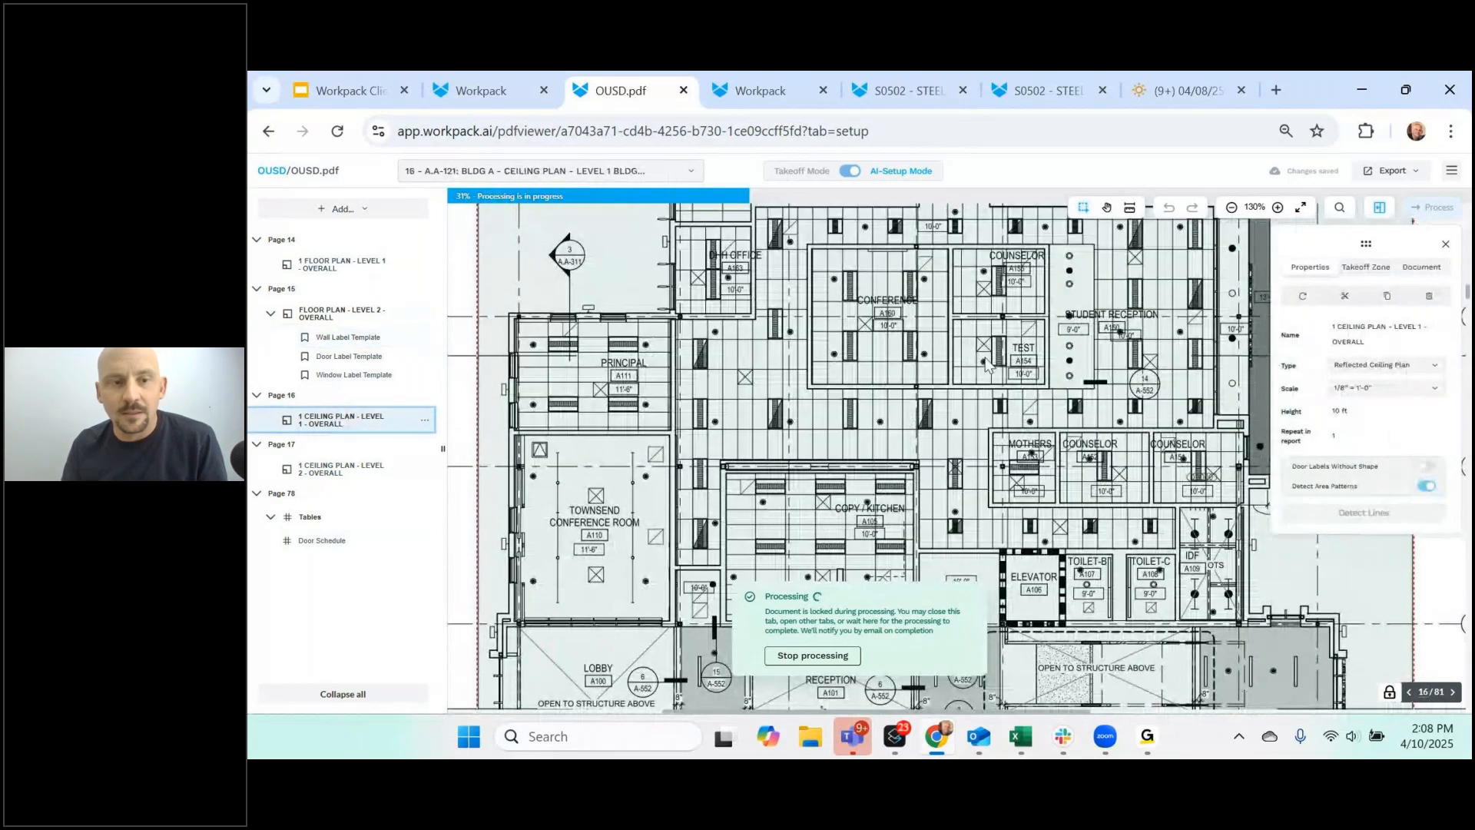
scroll(861, 430, "down", 3)
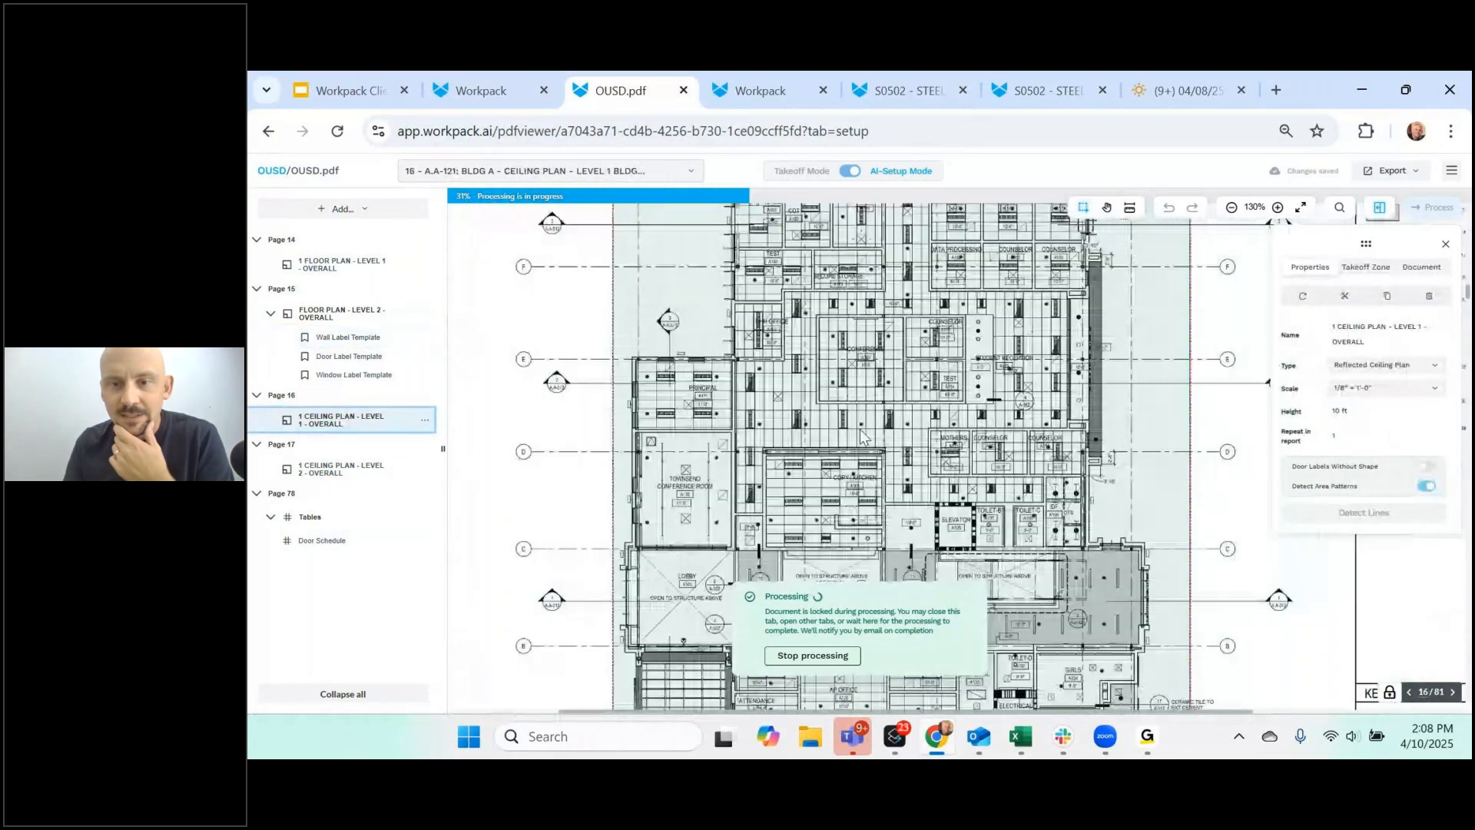
scroll(873, 425, "down", 3)
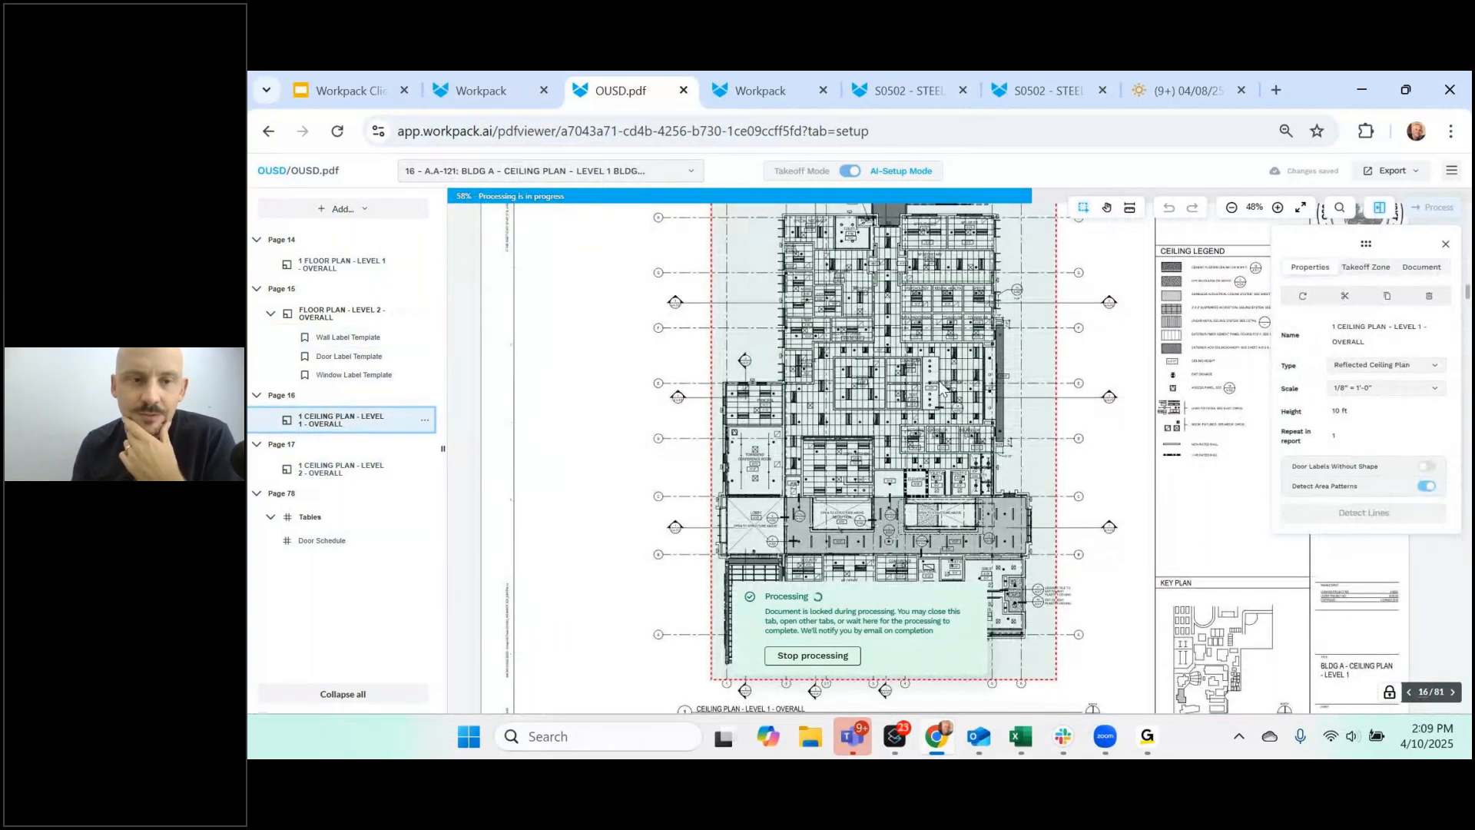
scroll(997, 446, "down", 4)
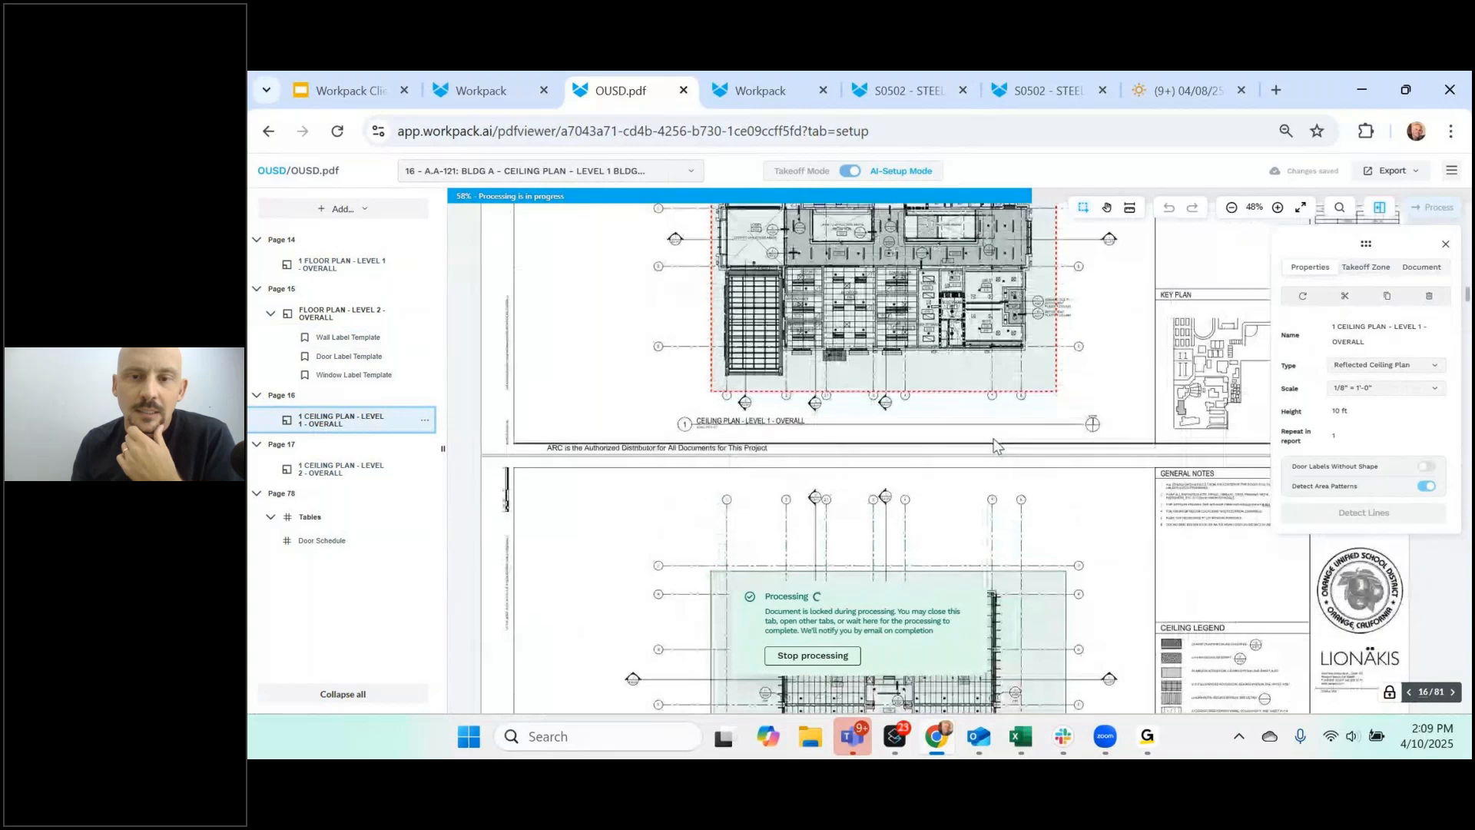
scroll(997, 445, "down", 4)
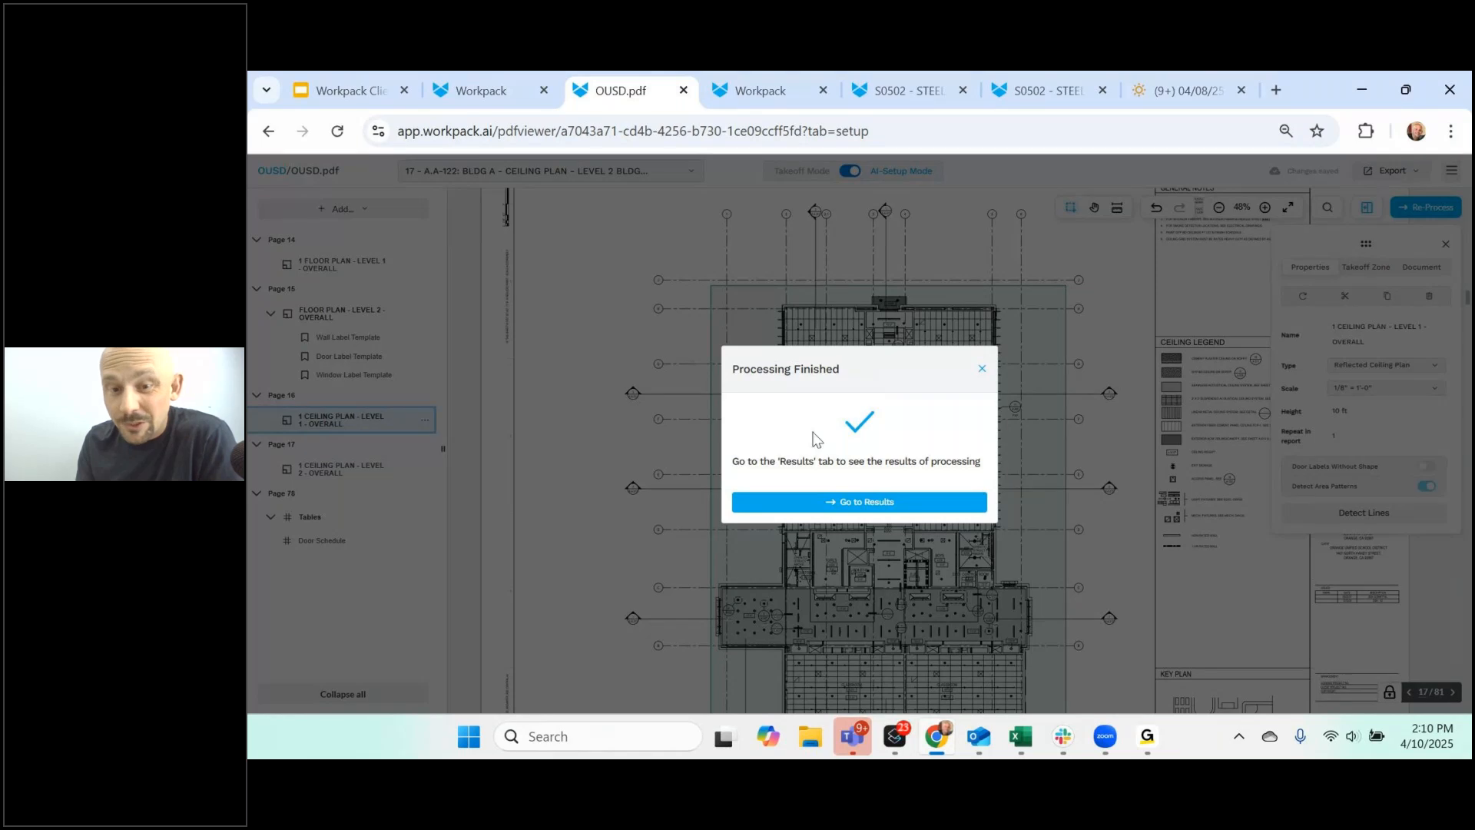
- Open the results, expand detected Walls and Doors, and inspect door A151's schedule data
left_click(843, 502)
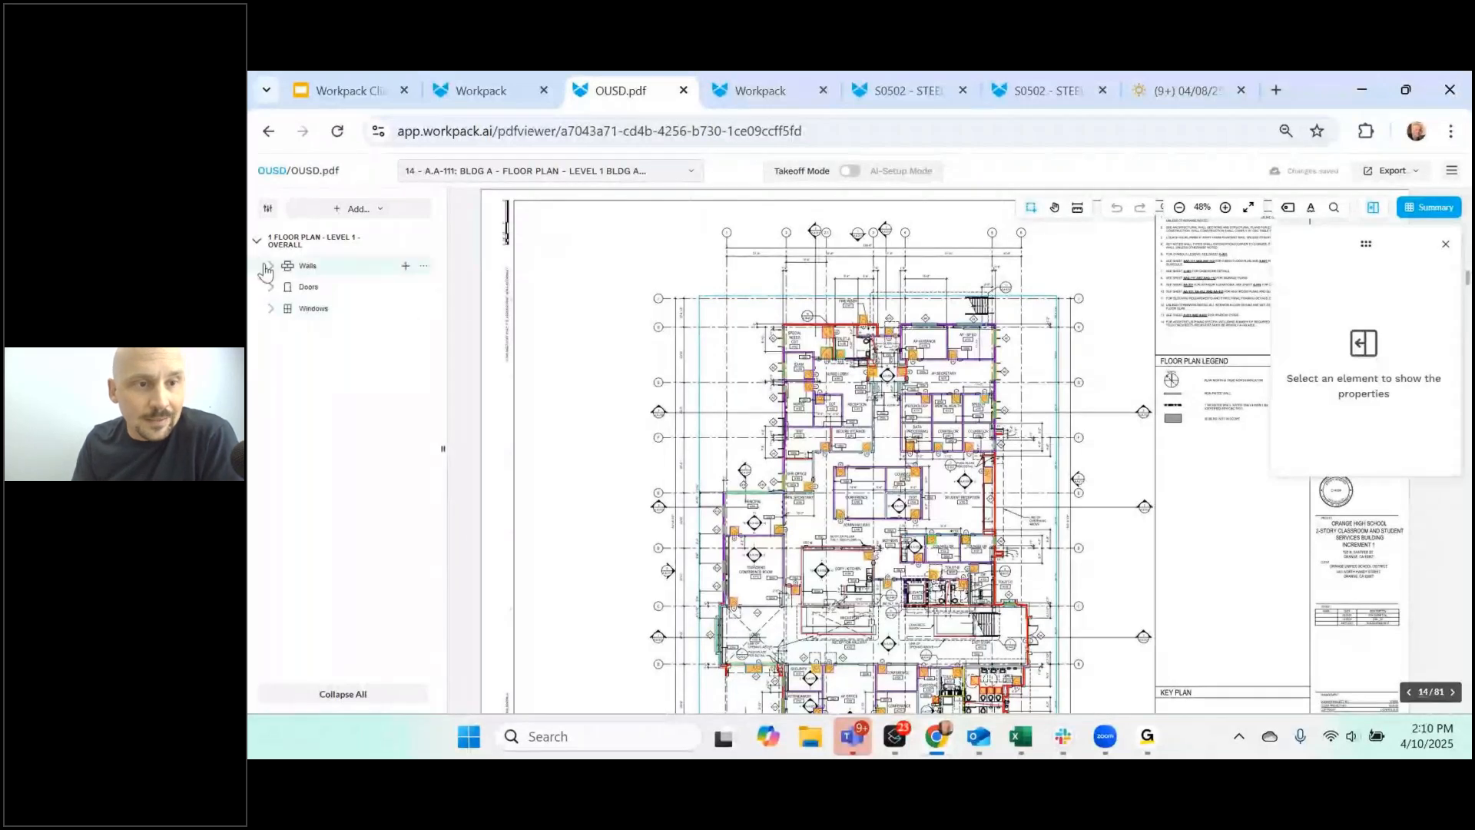
left_click(269, 269)
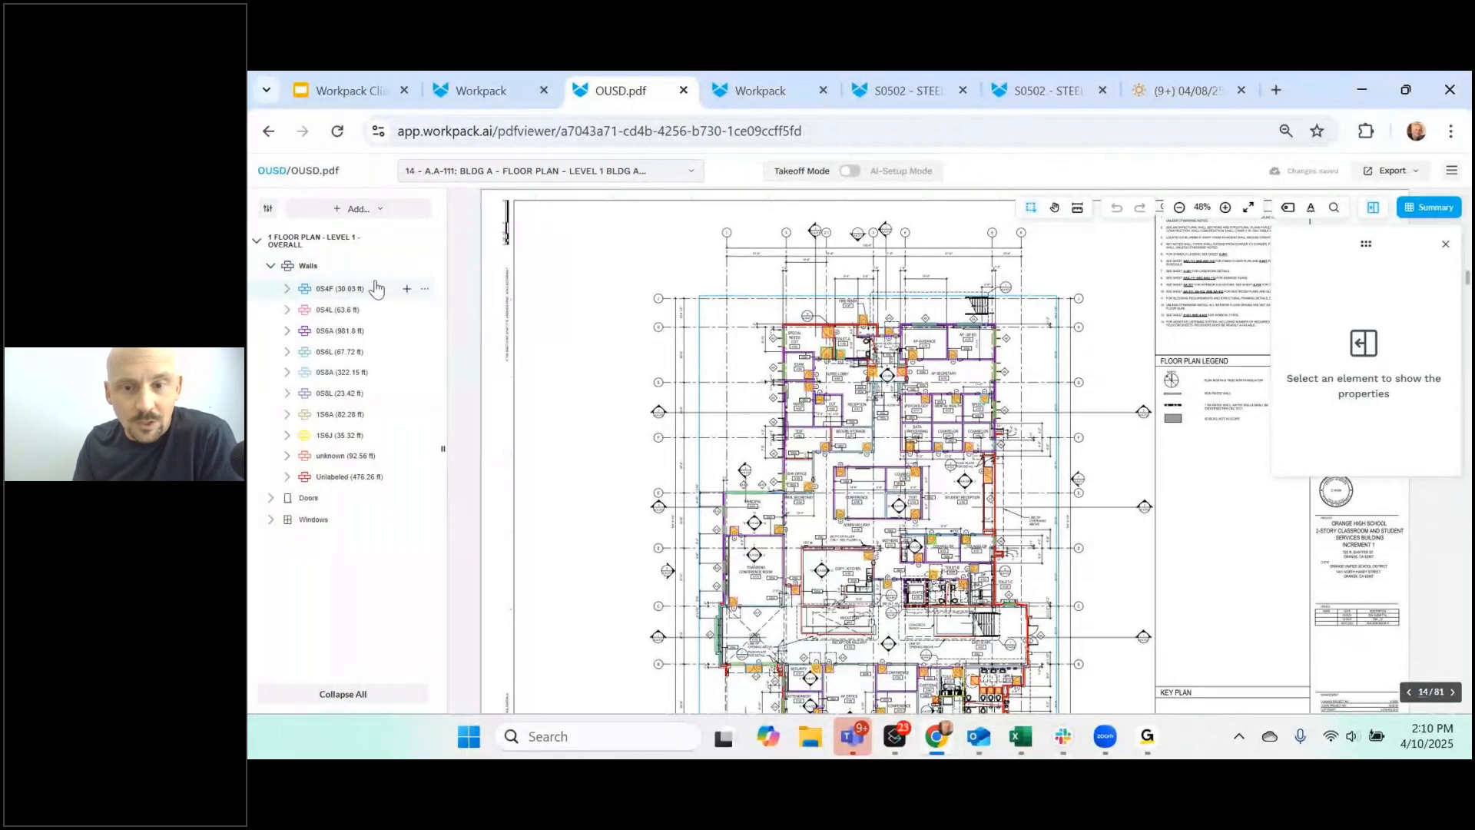
left_click(271, 501)
scroll(332, 516, "down", 5)
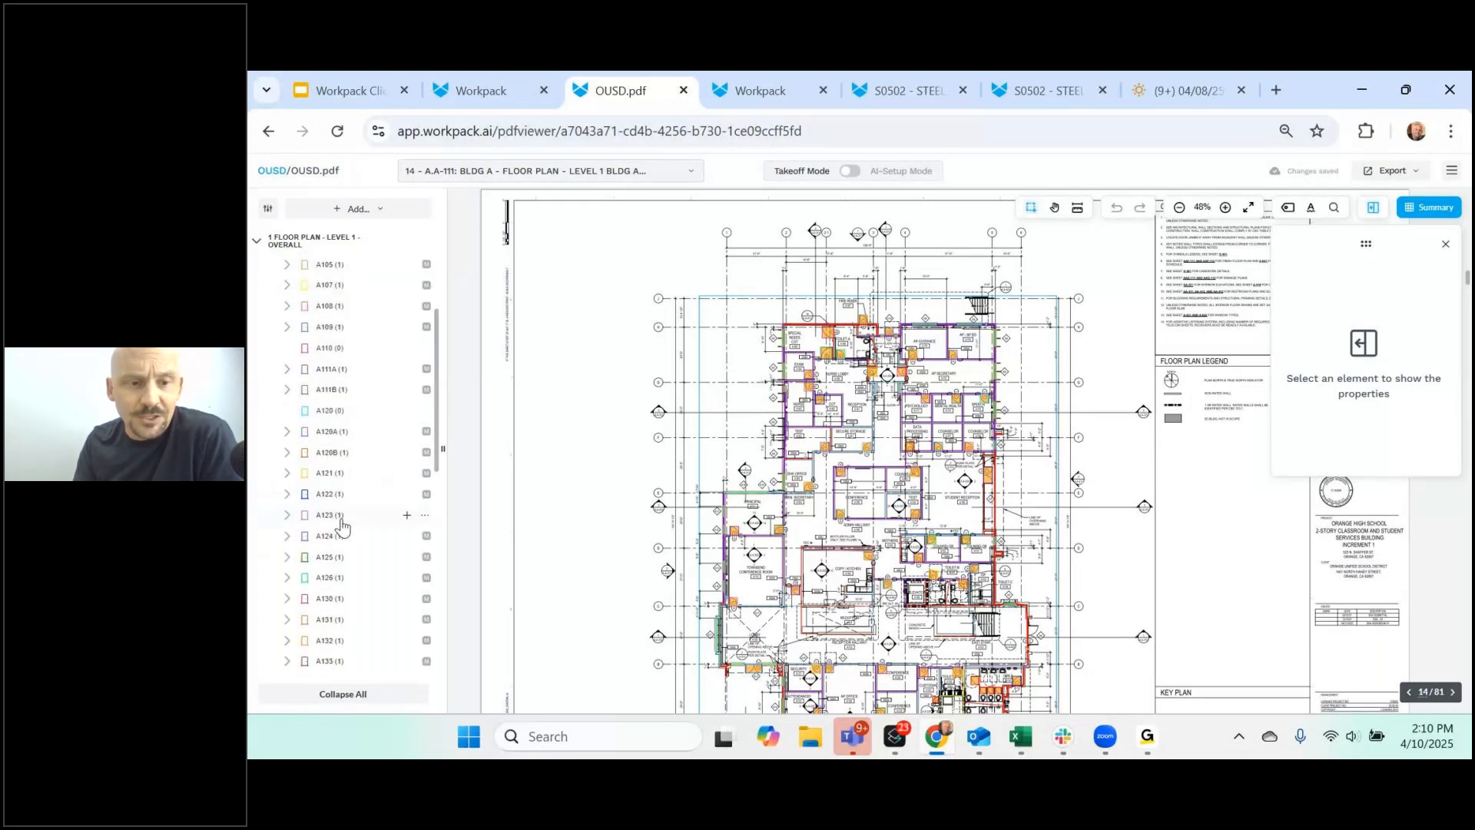
scroll(342, 525, "down", 4)
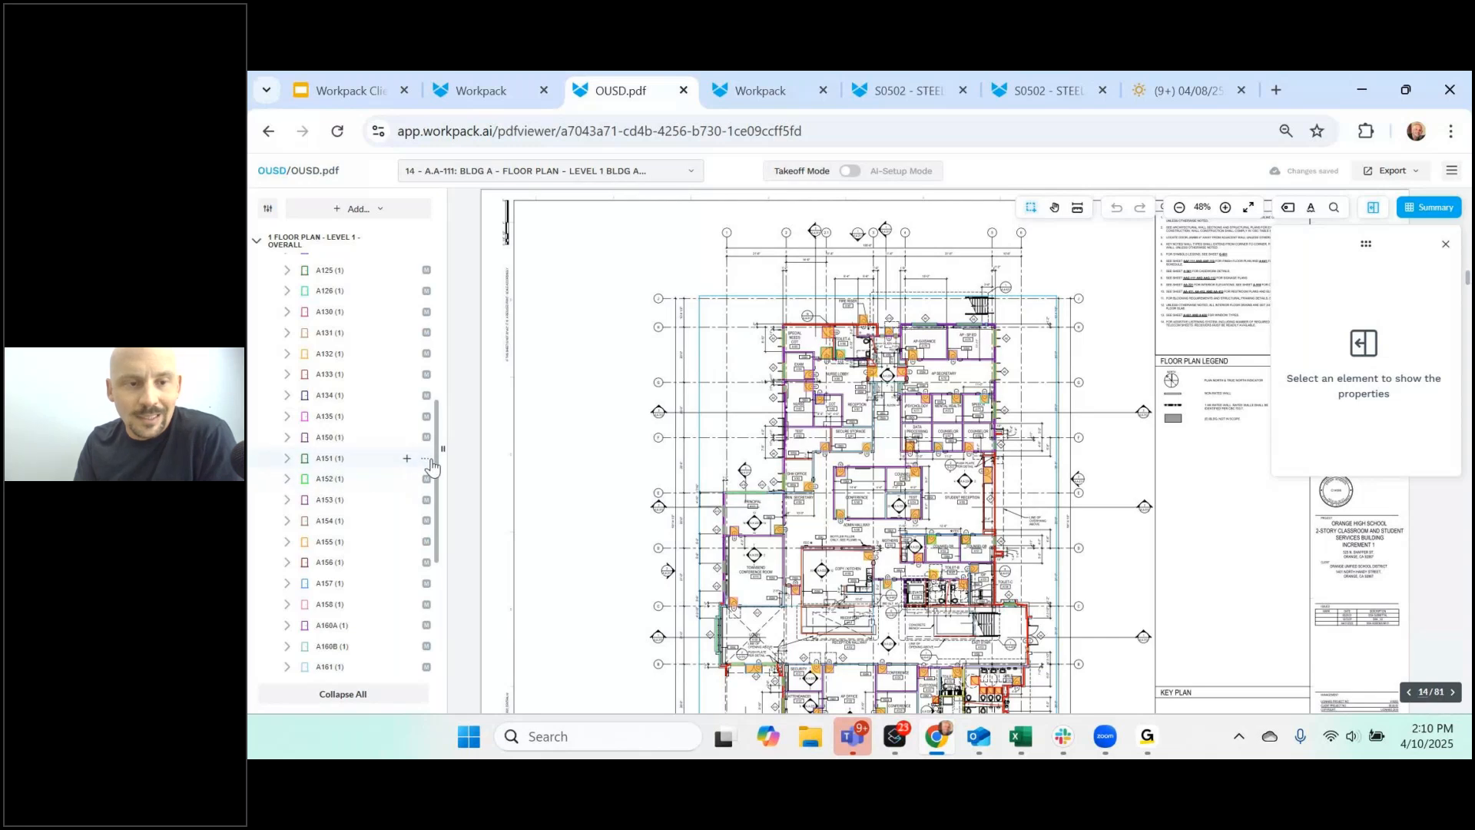
left_click(372, 460)
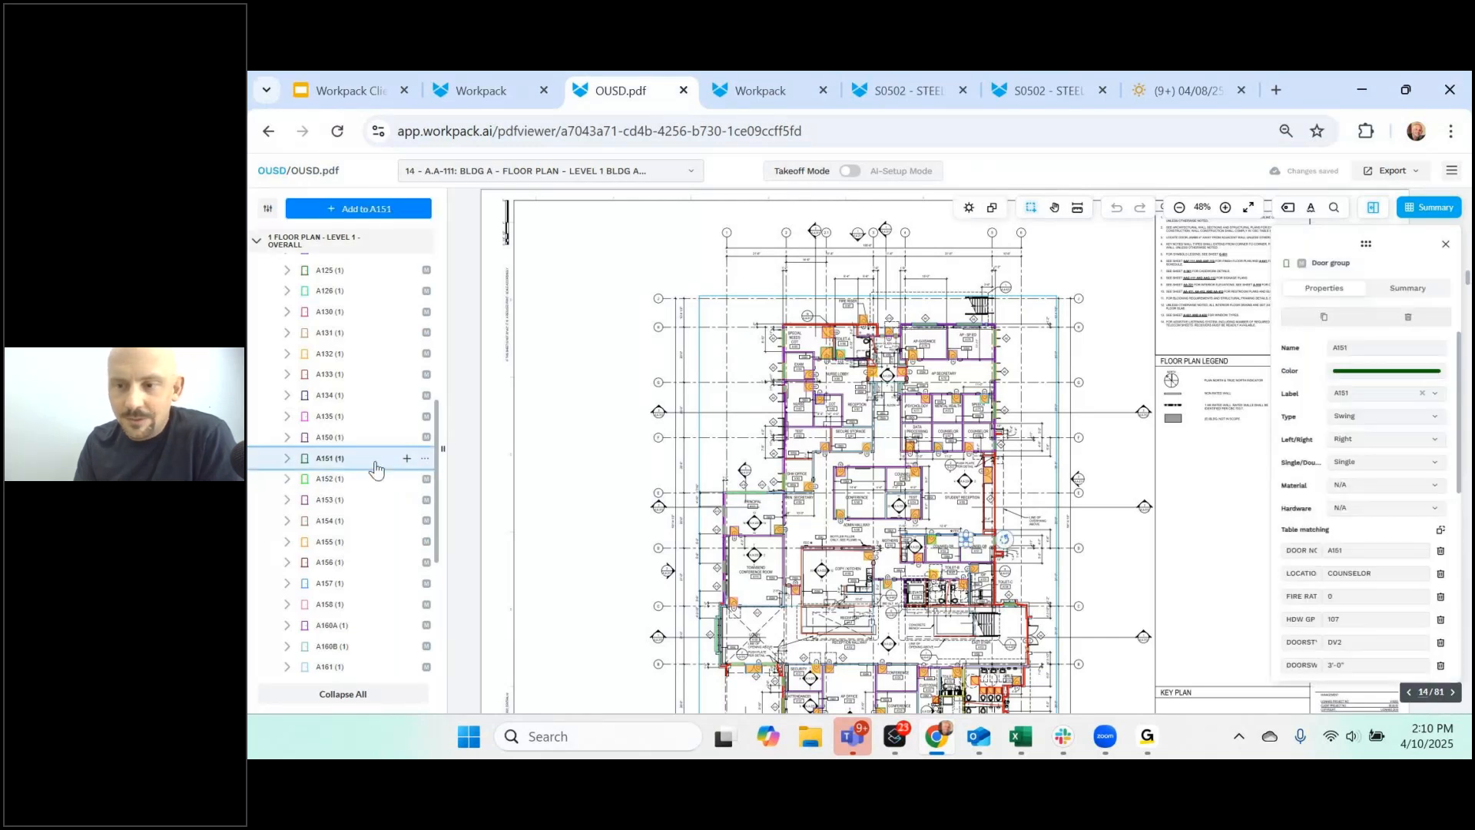
scroll(1374, 571, "down", 3)
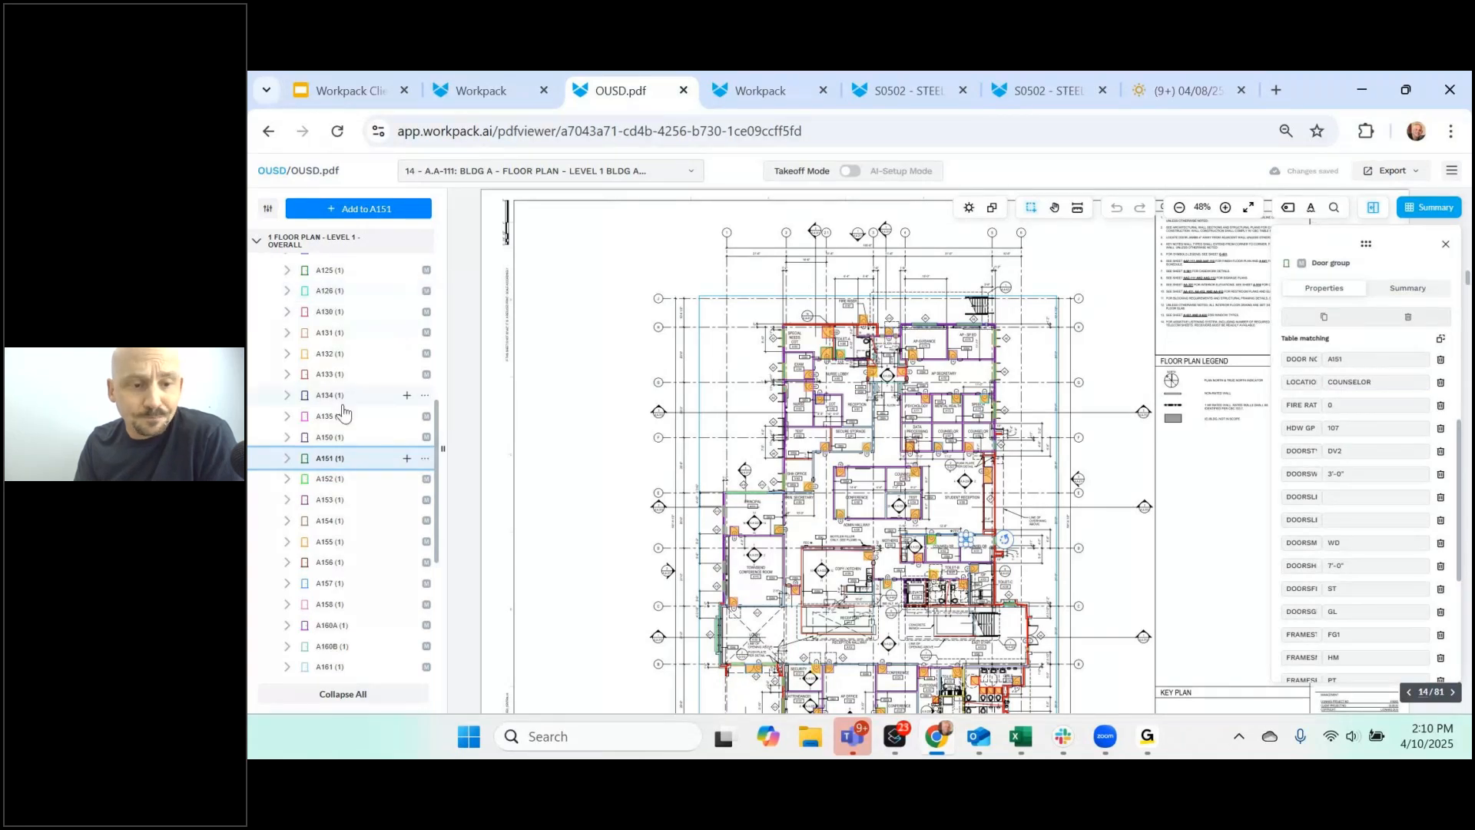
scroll(343, 415, "down", 5)
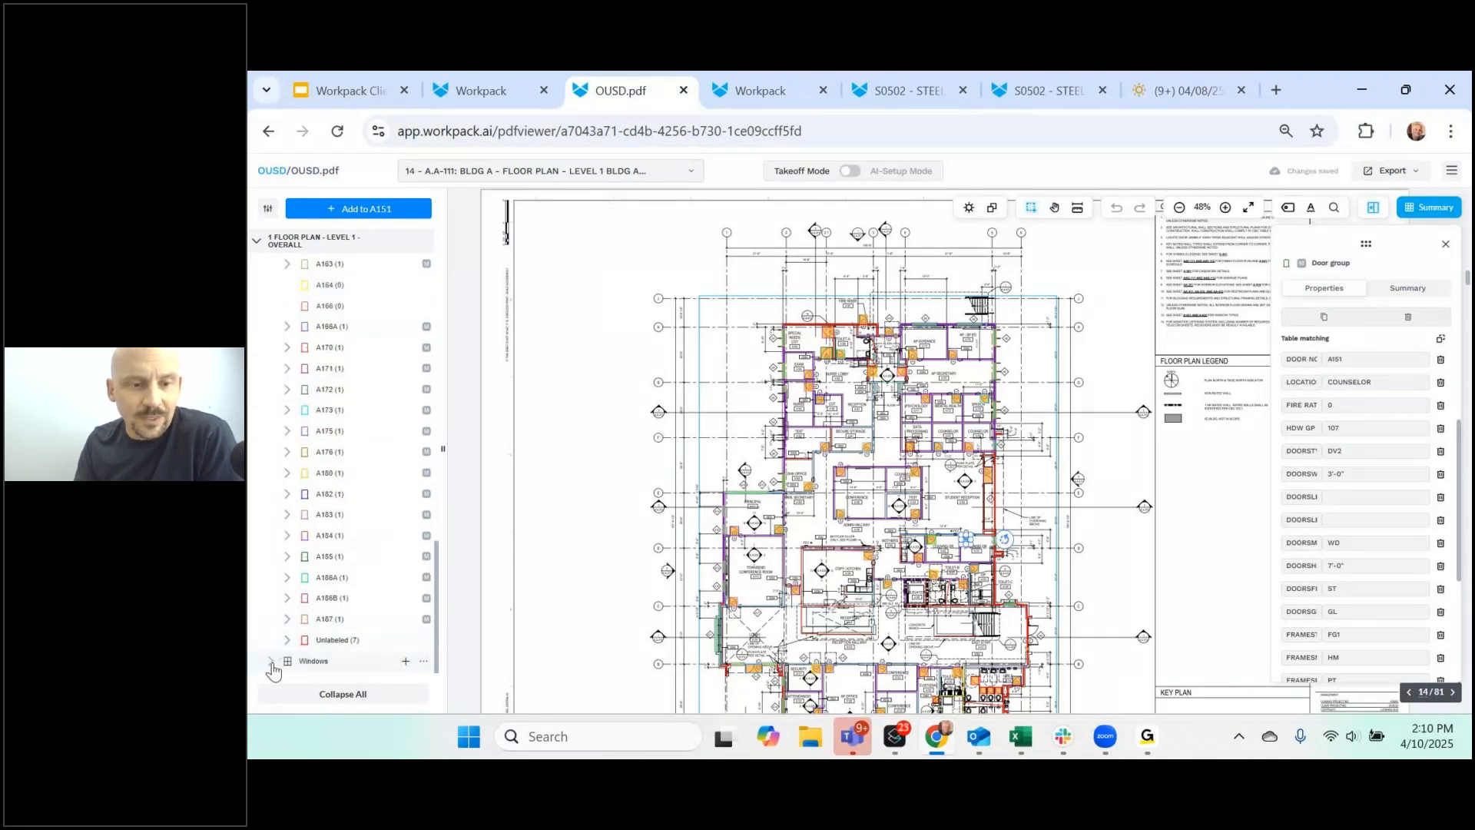
scroll(338, 626, "down", 3)
scroll(356, 329, "up", 8)
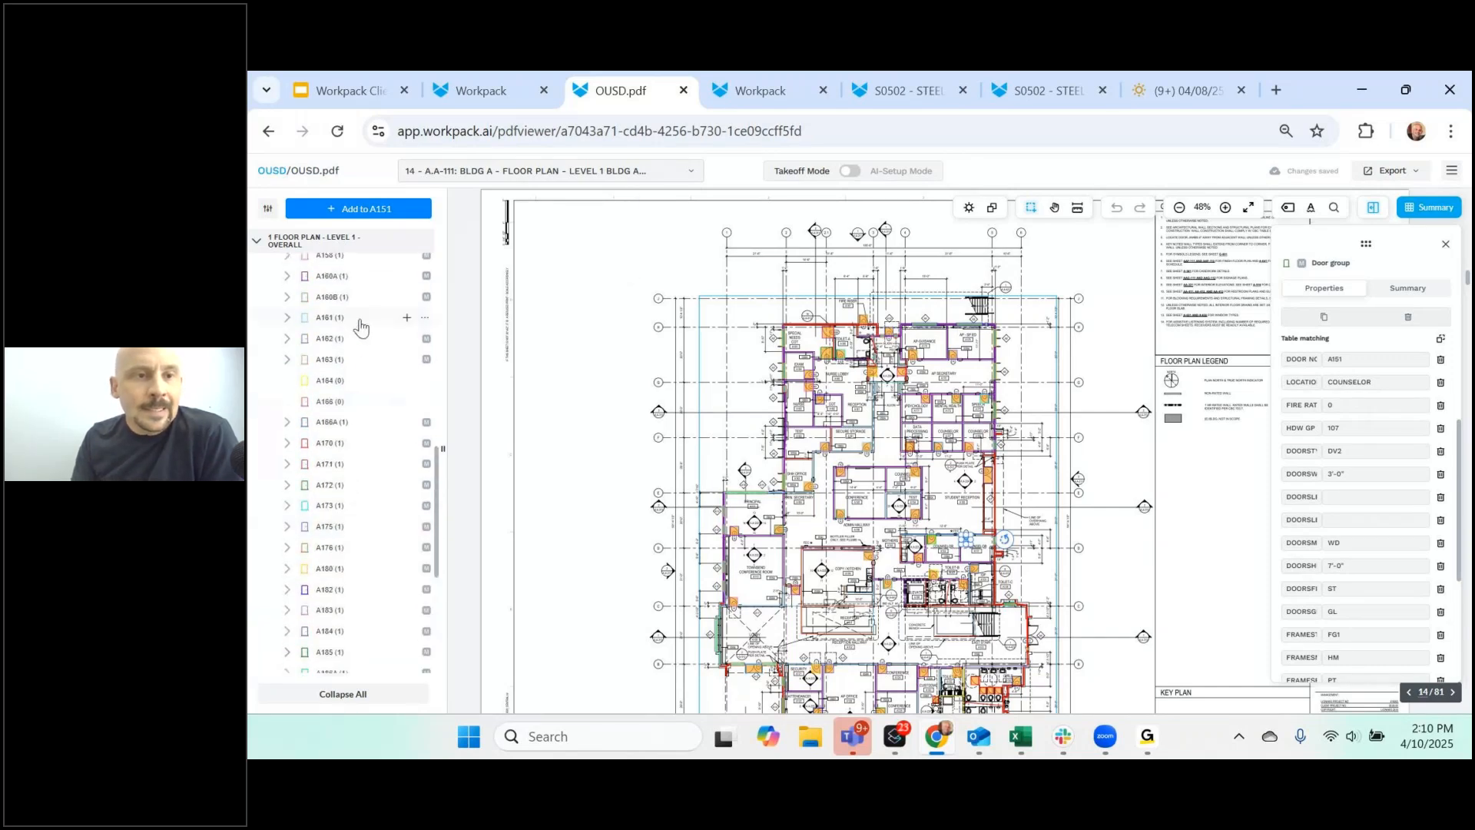
scroll(356, 329, "up", 5)
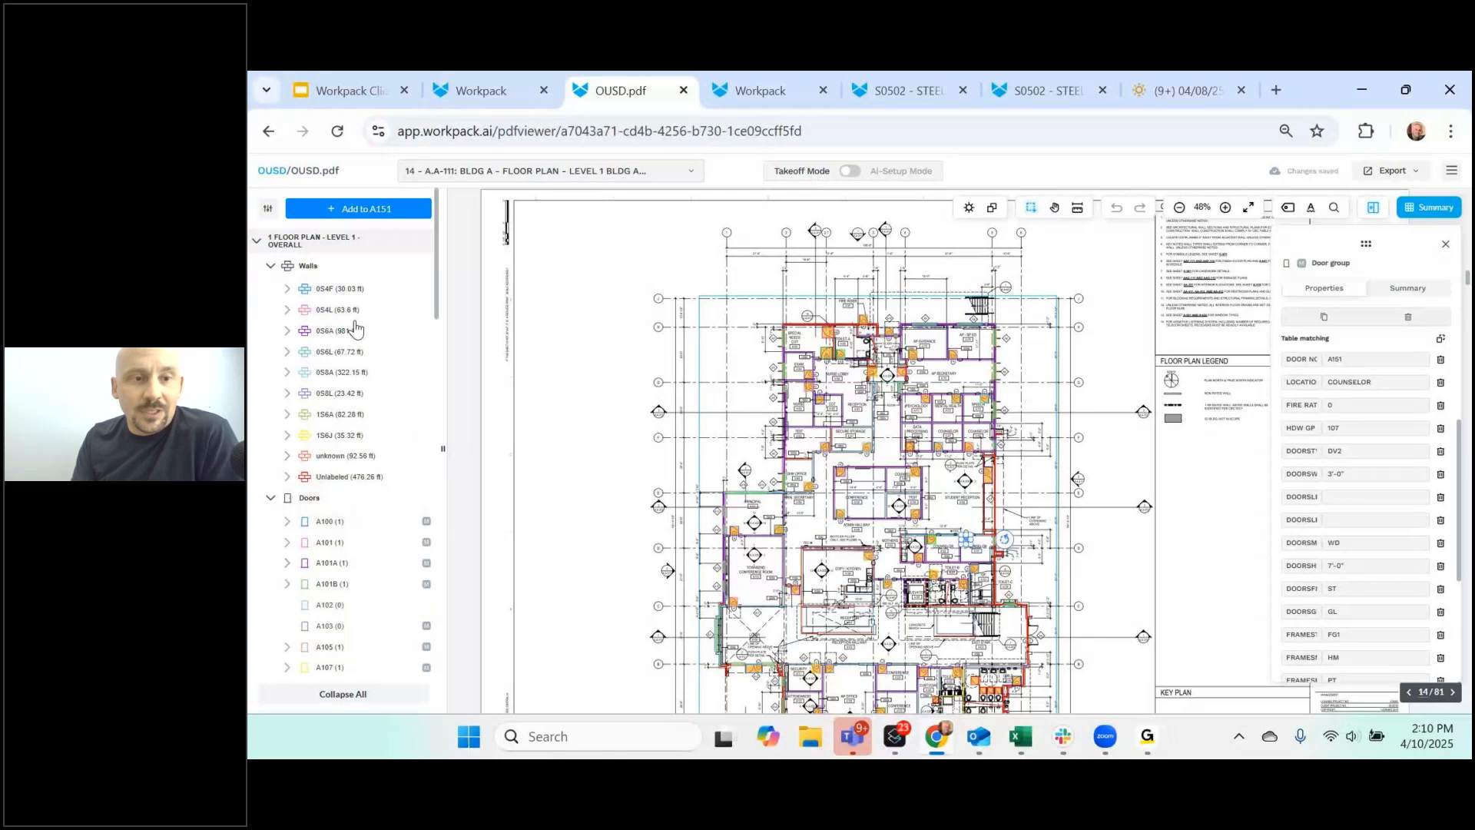
- Hide the door and window takeoffs on the plan using the visibility filters
left_click(268, 208)
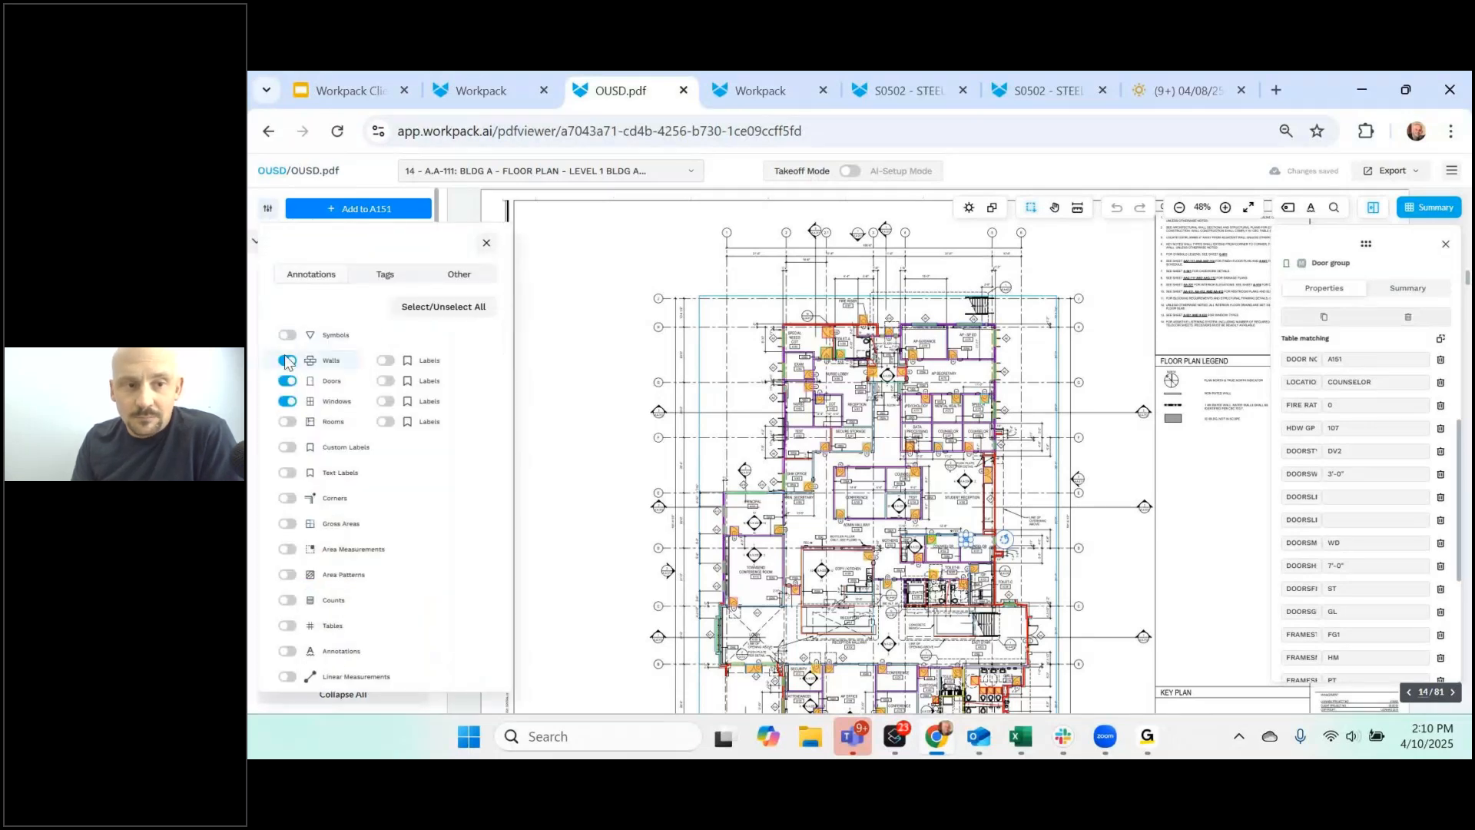
left_click(288, 381)
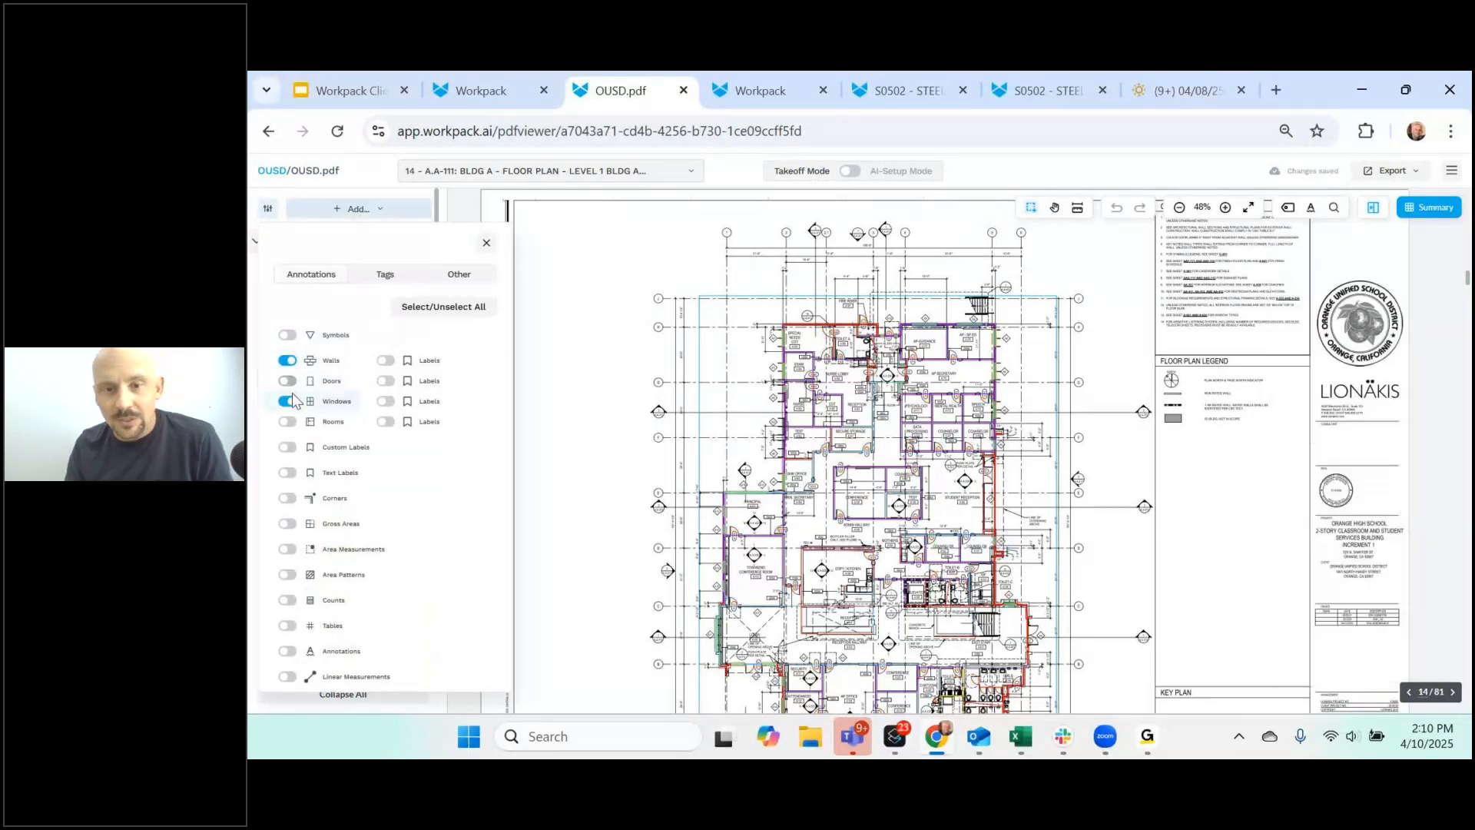
left_click(290, 403)
scroll(753, 407, "up", 3)
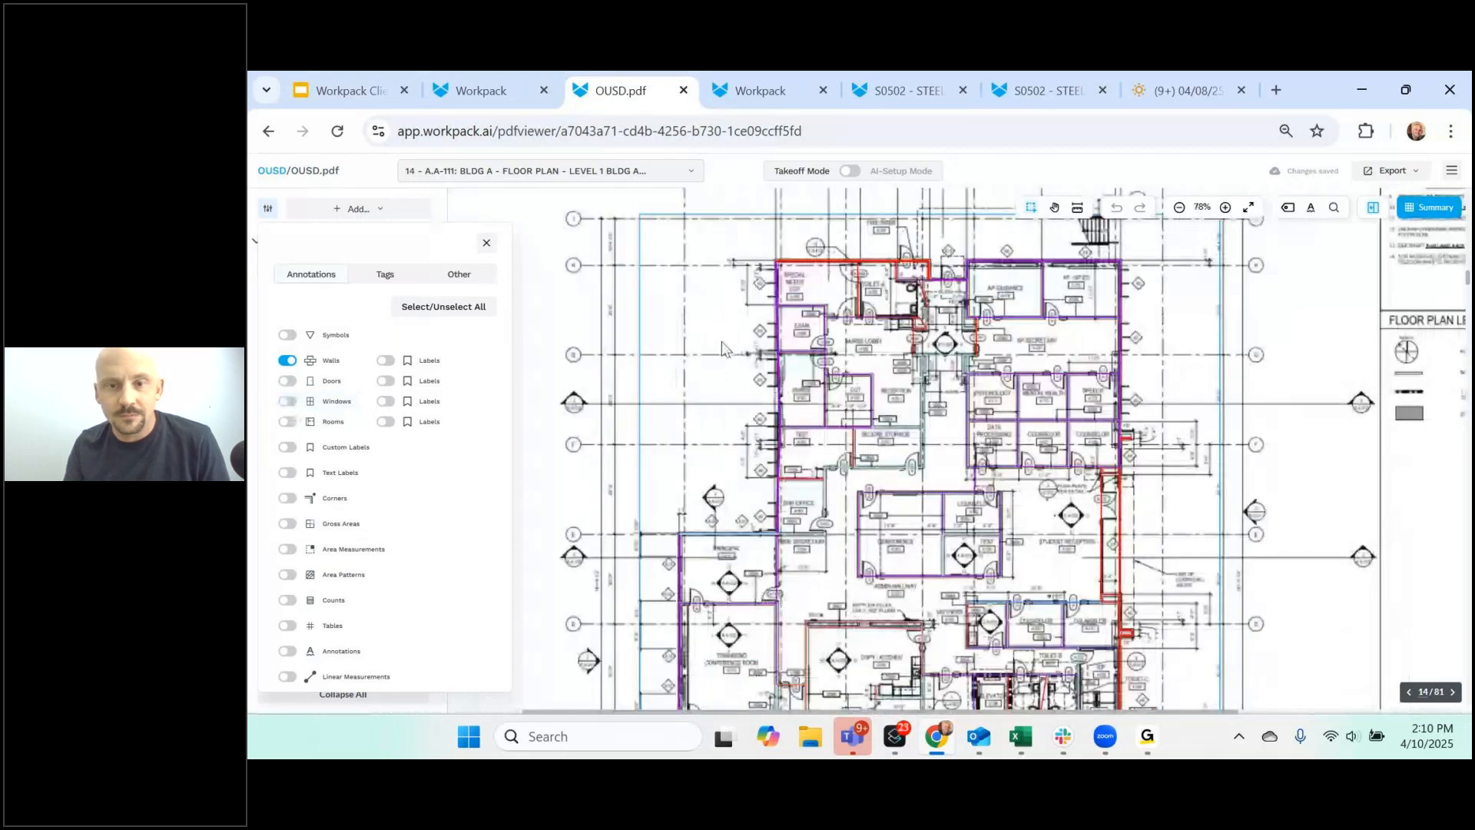
scroll(737, 363, "up", 3)
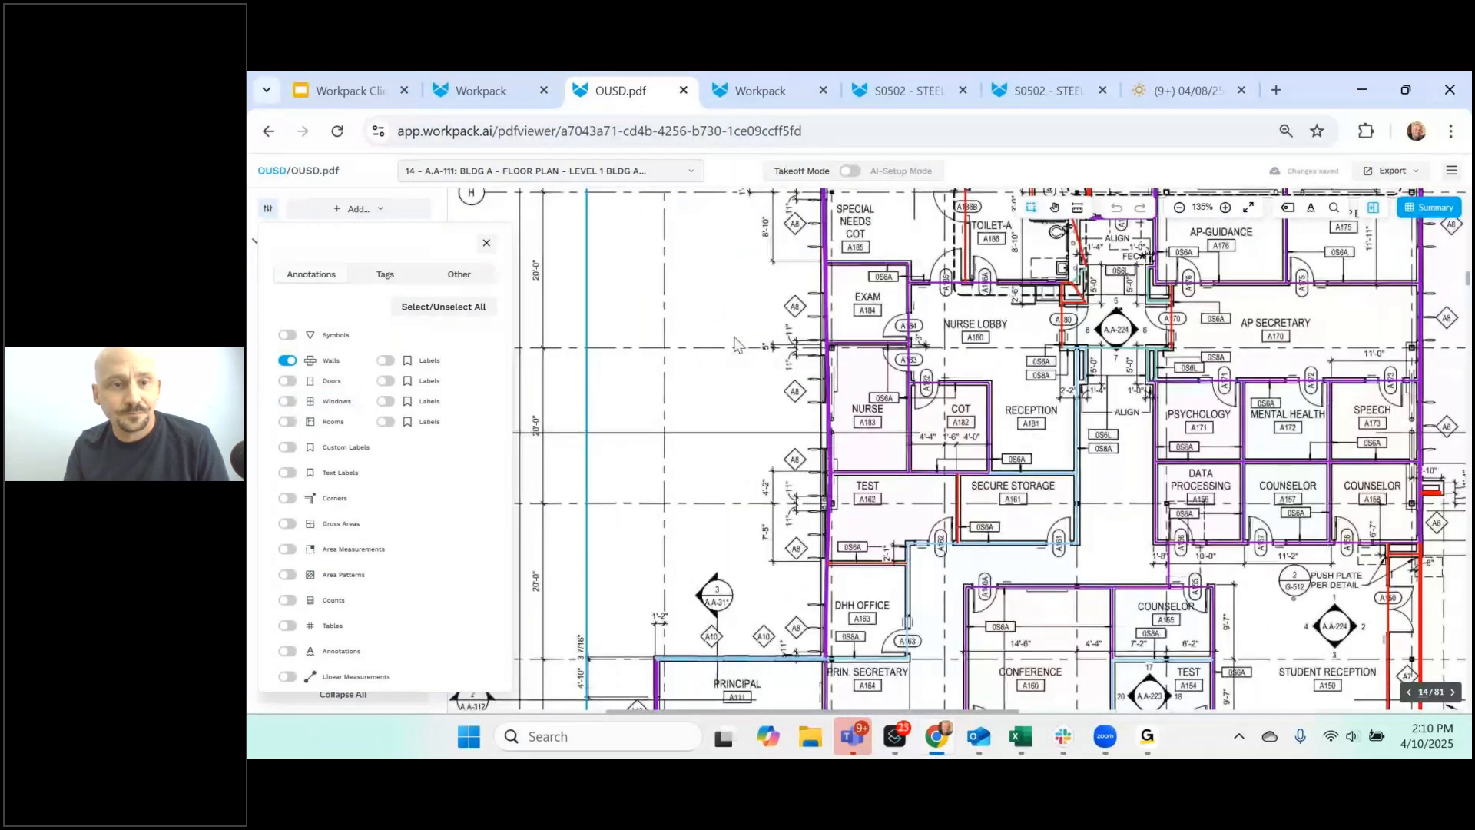
left_click(486, 242)
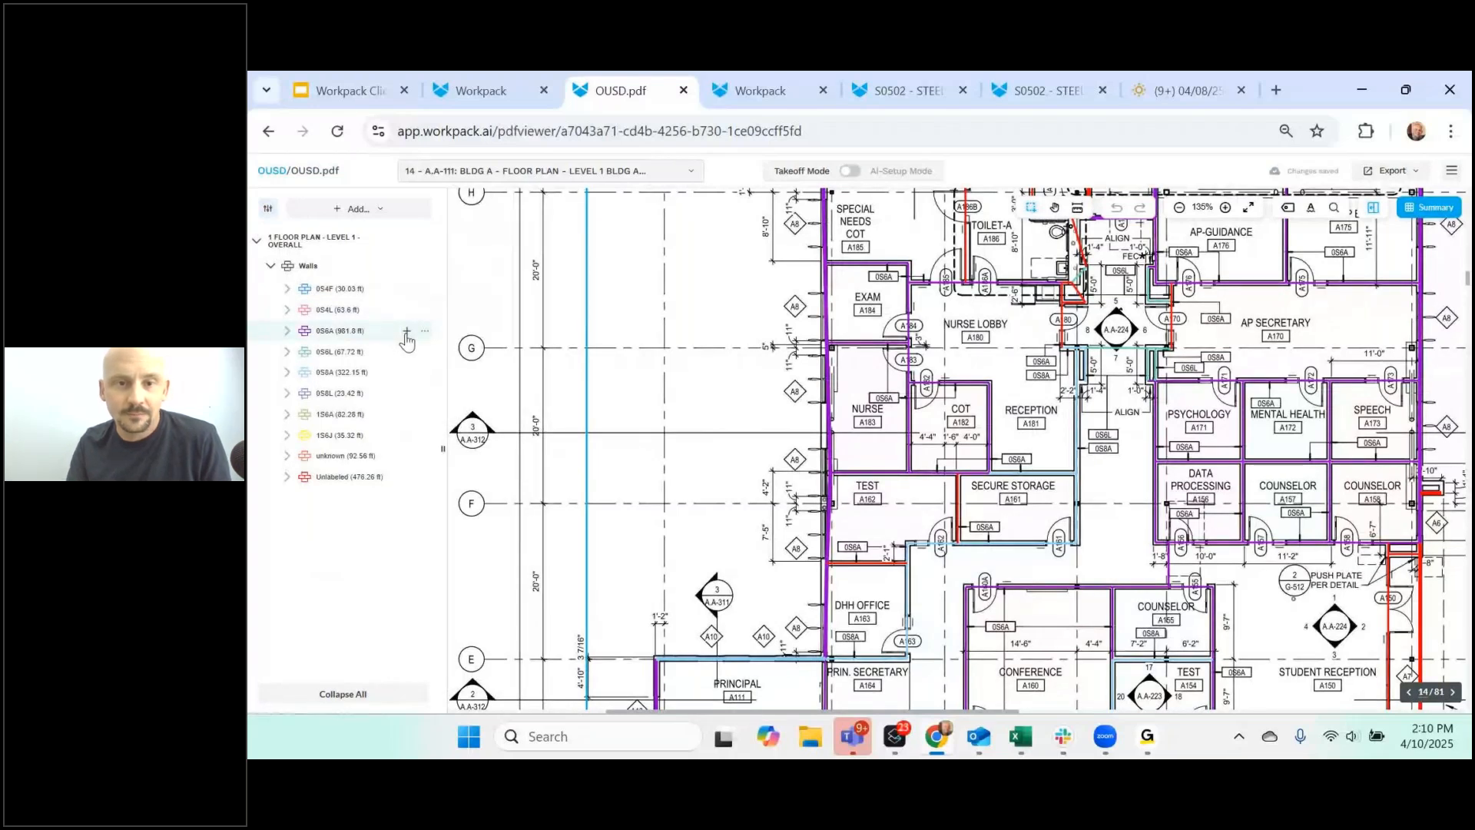
- Draw a new 0S6A wall segment between two points on the Level 1 floor plan
left_click(407, 336)
left_click(688, 271)
left_click(687, 415)
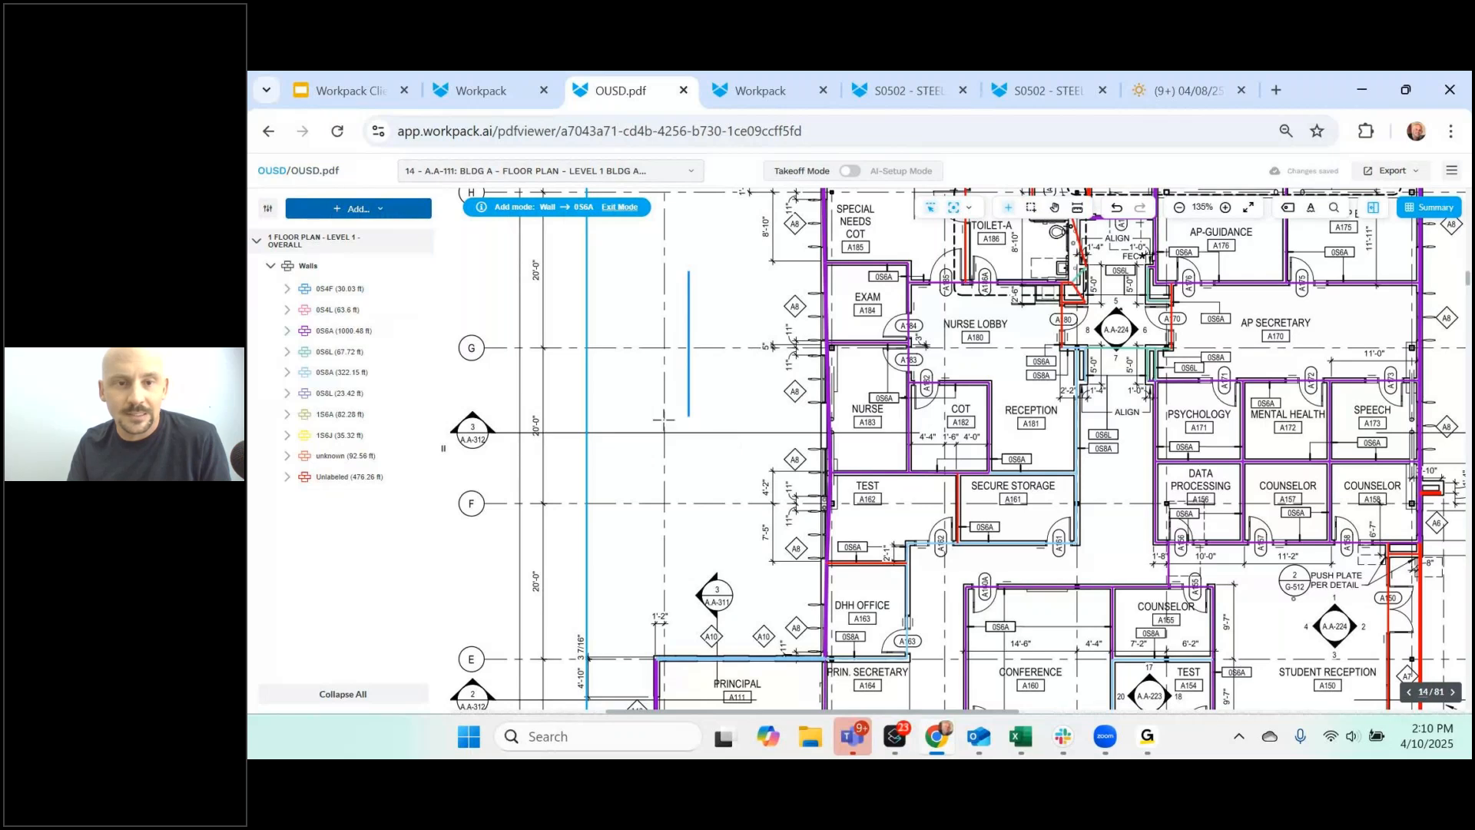
- Start grouping walls into the 0S6A wall type
mouse_move(410, 336)
left_click(426, 332)
left_click(429, 336)
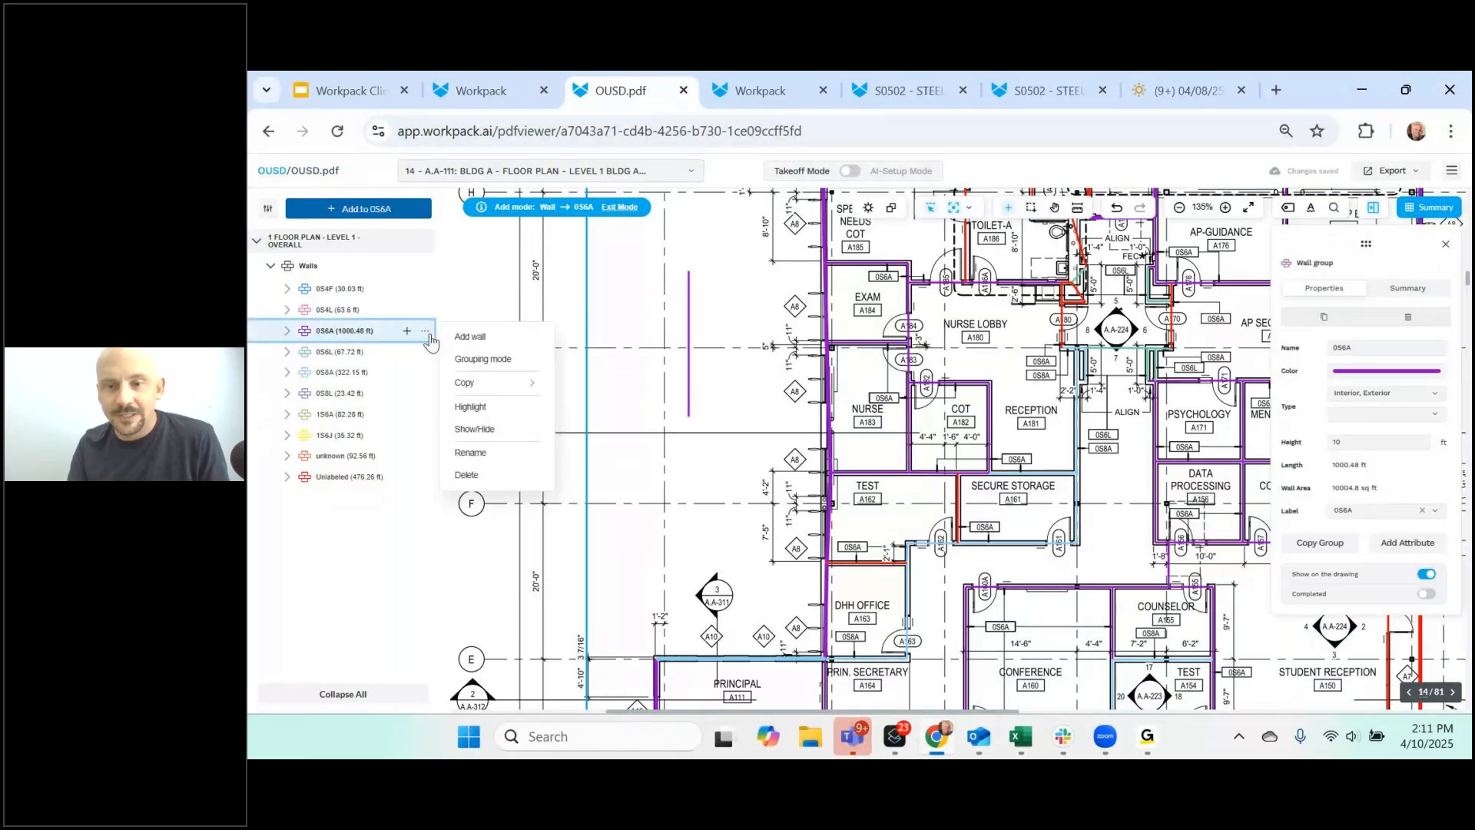
left_click(500, 364)
scroll(1033, 501, "down", 2)
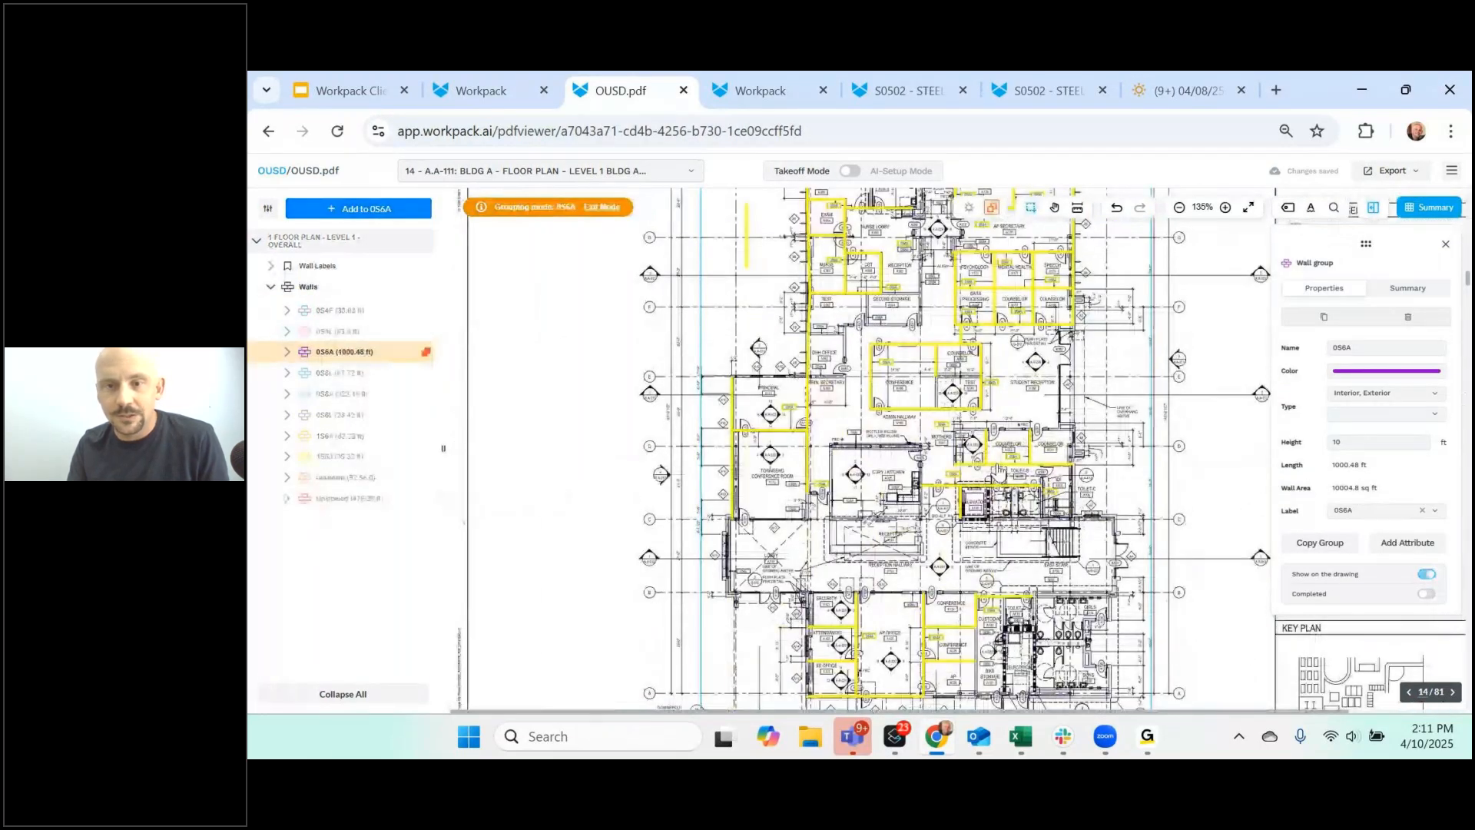
scroll(1006, 430, "up", 1)
scroll(1009, 417, "up", 2)
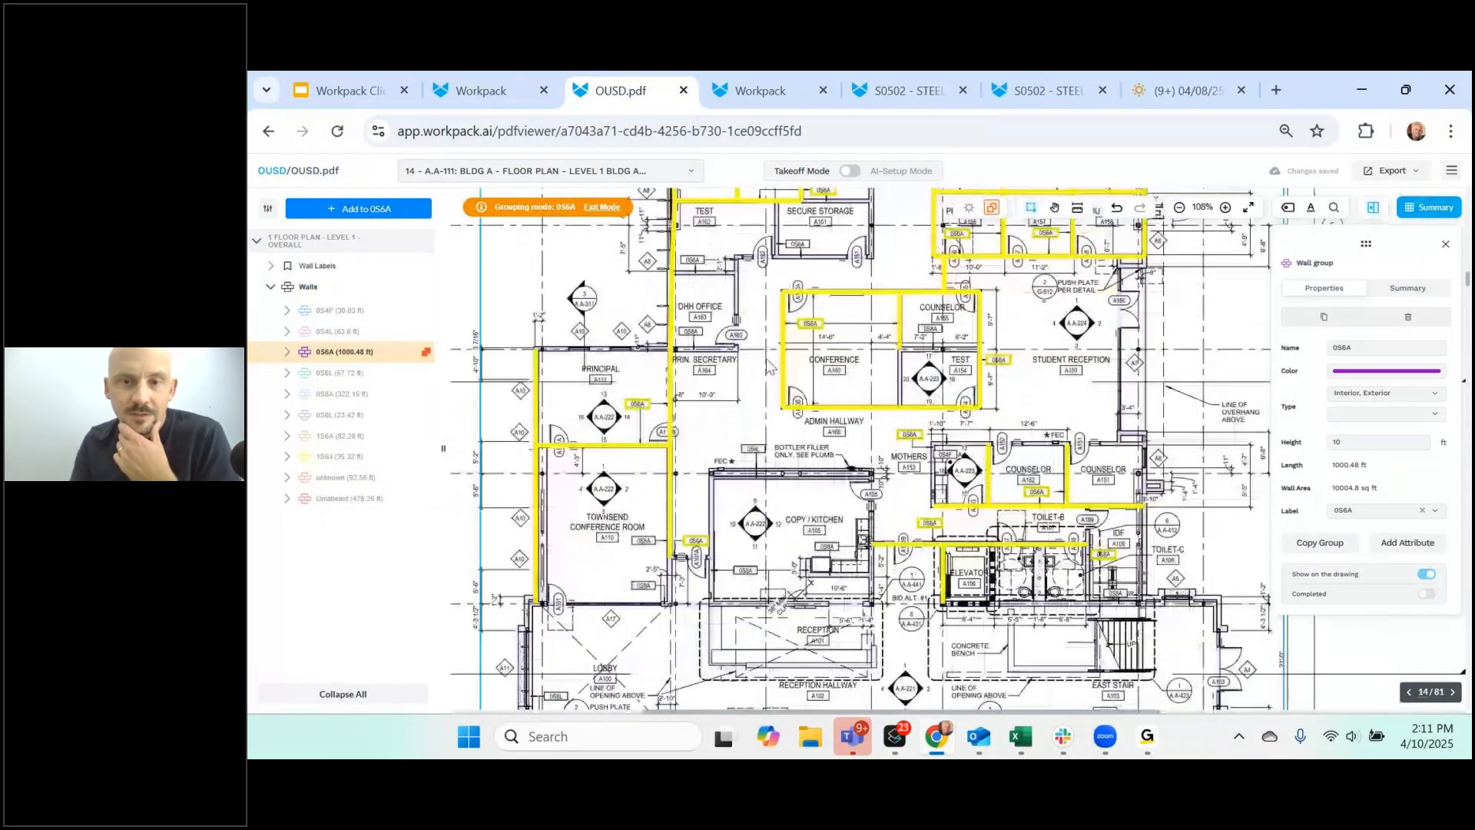
scroll(1009, 417, "up", 2)
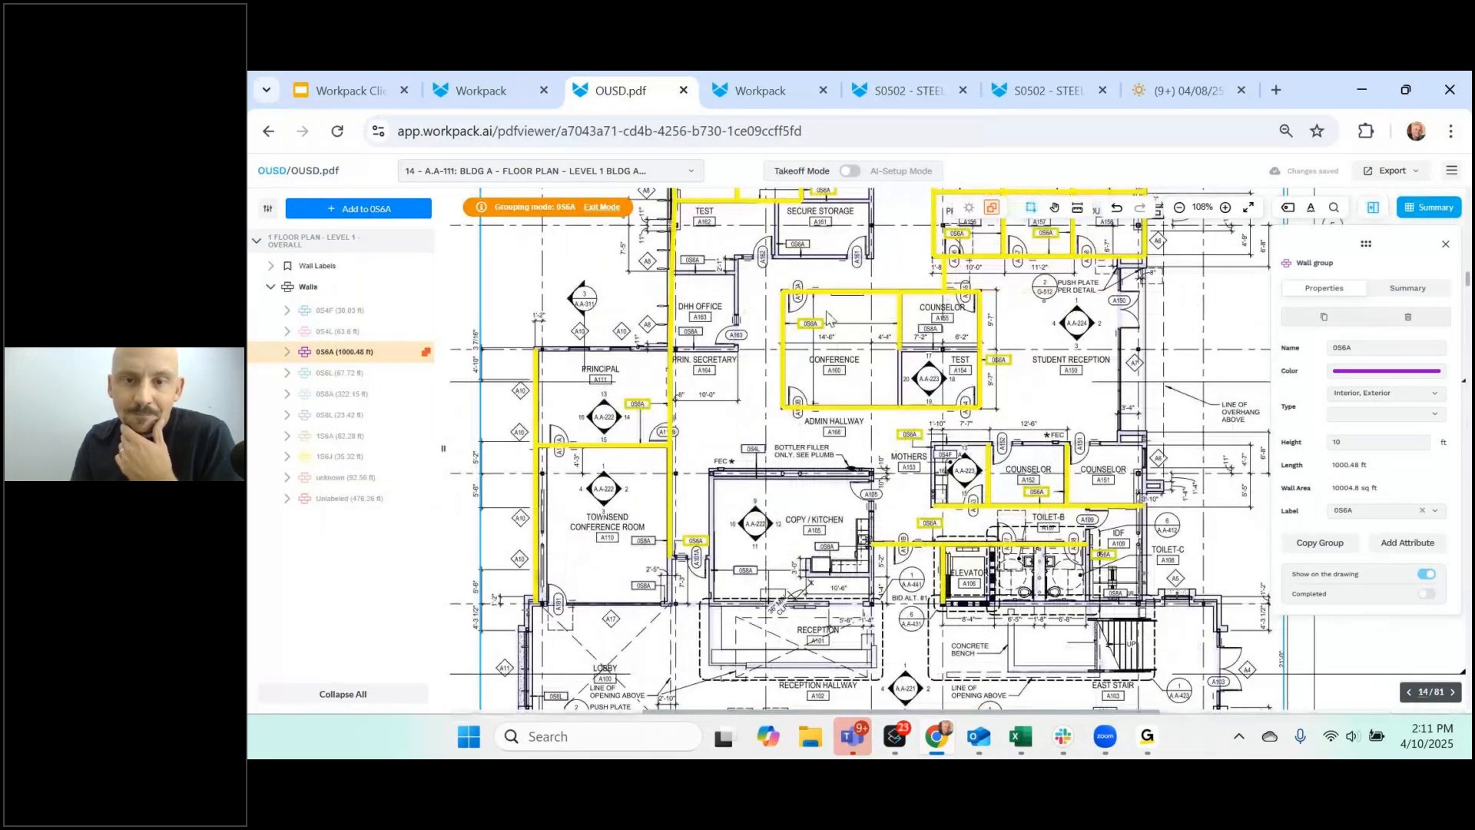
scroll(876, 380, "up", 6)
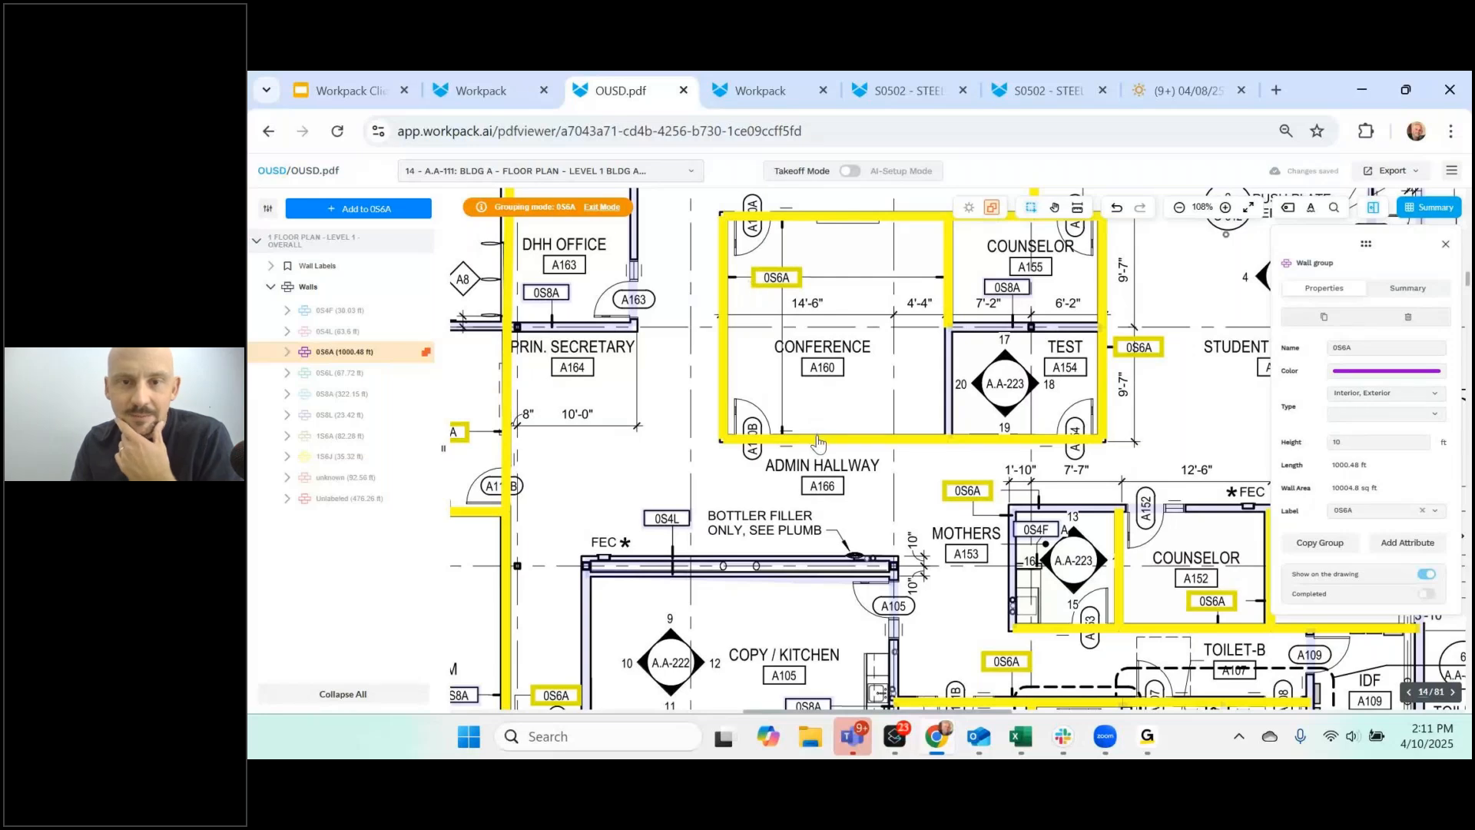
- Add the Conference/Test dividing wall to 0S6A, keeping the top Conference wall included
left_click(952, 391)
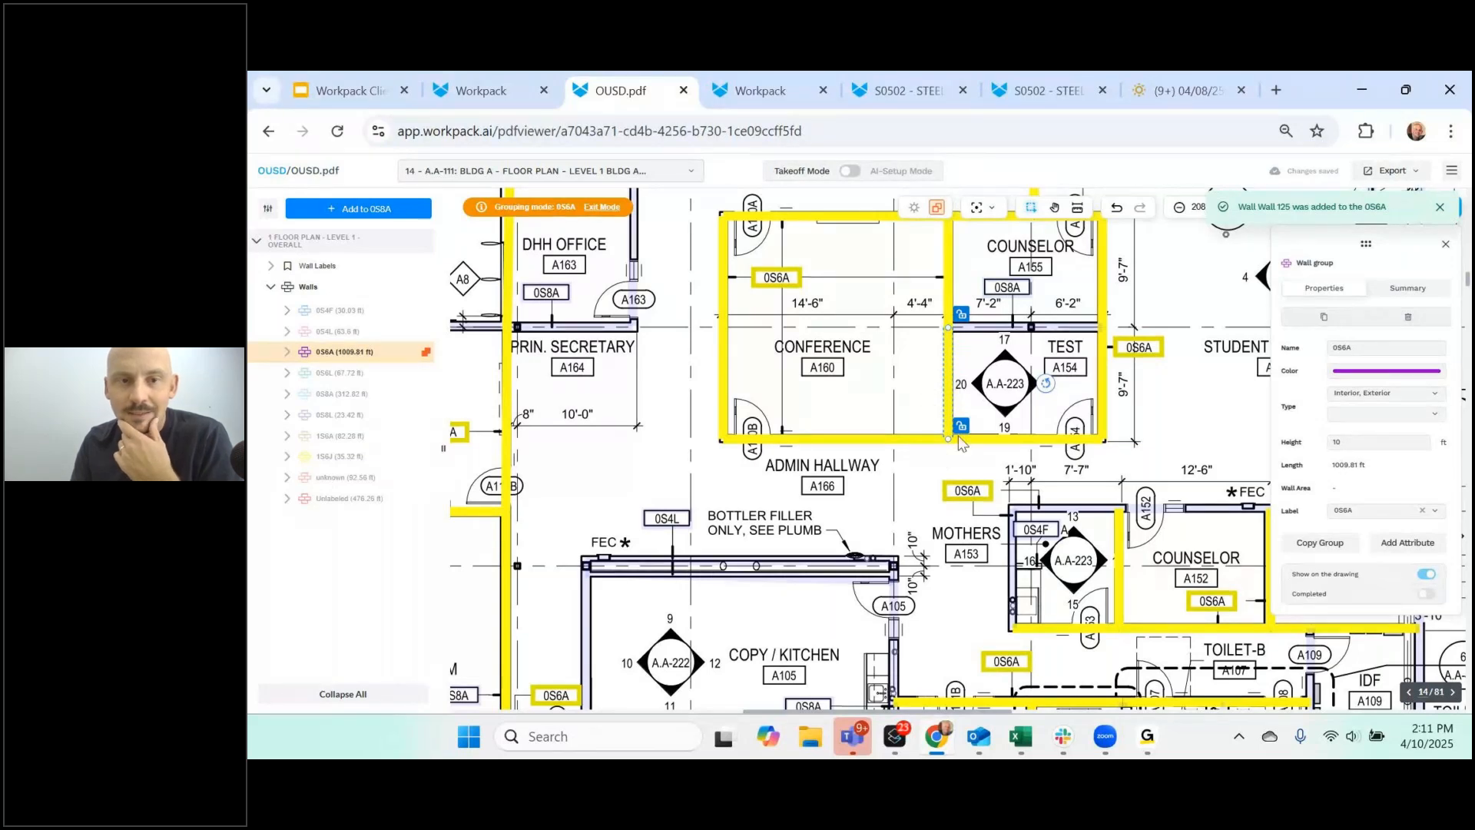
scroll(698, 357, "up", 3)
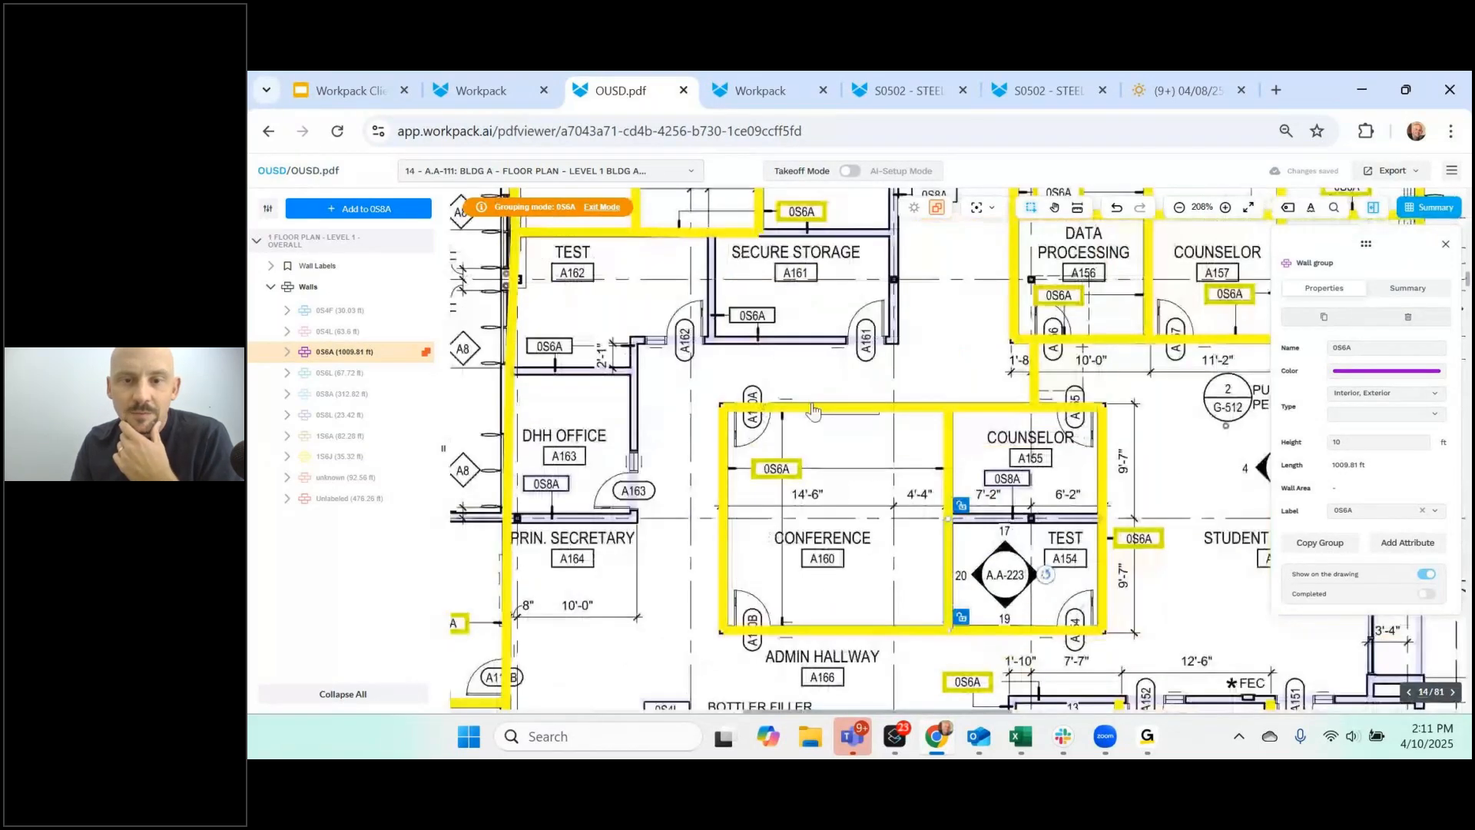
left_click(819, 409)
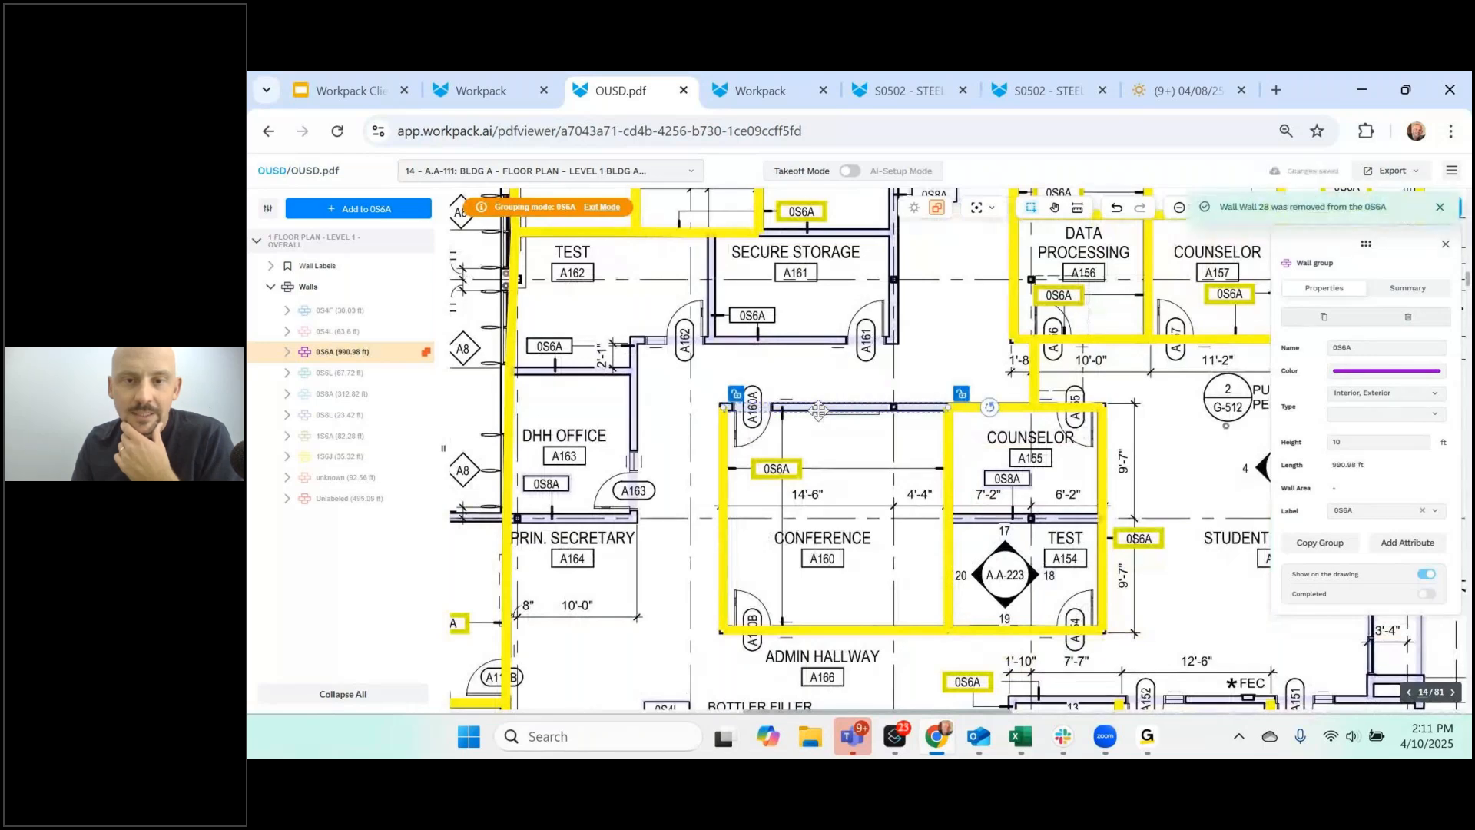
left_click(819, 409)
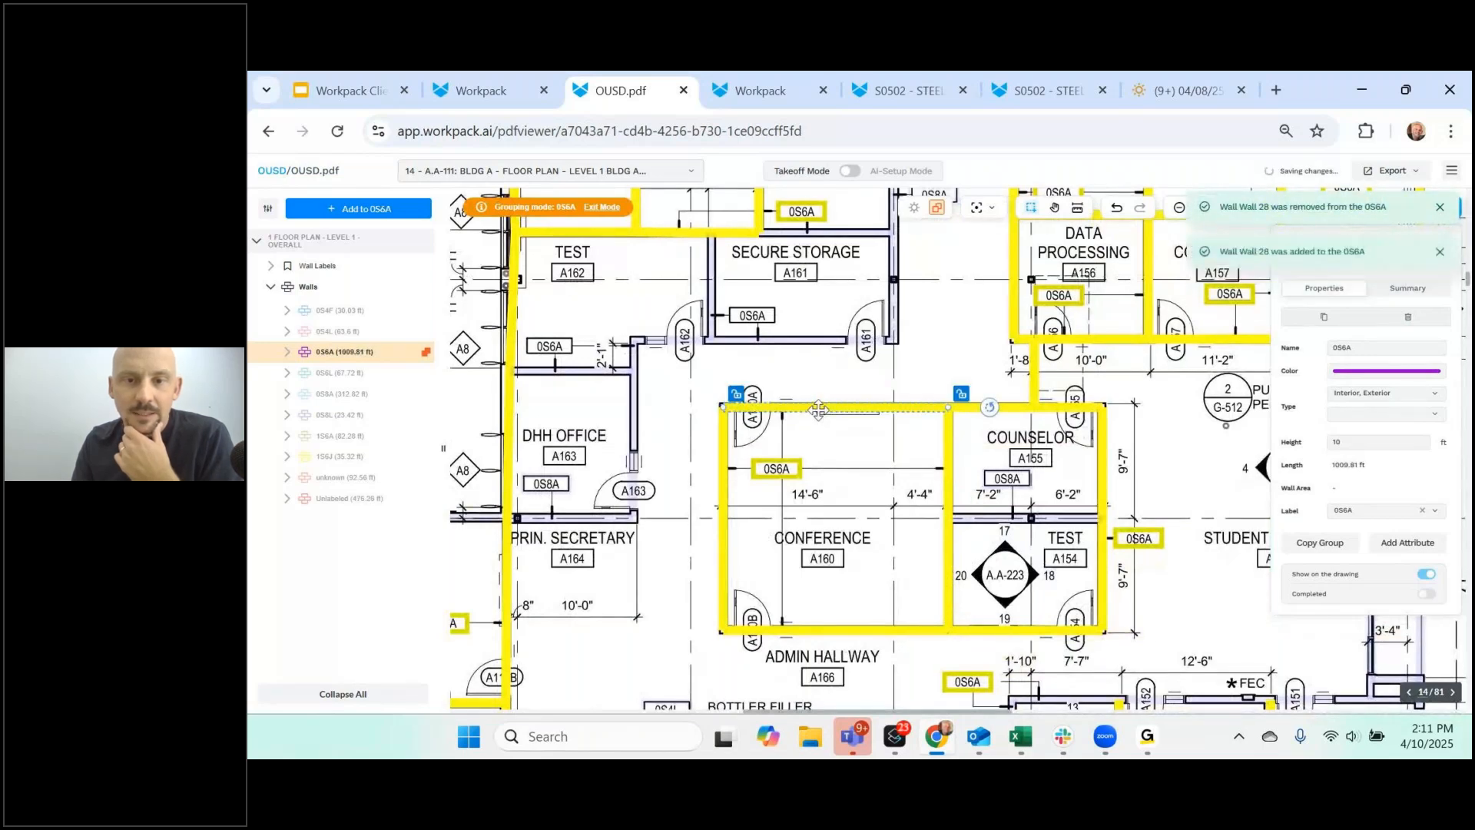
- Add the Secure Storage walls and the DHH Office top wall to 0S6A
left_click(745, 319)
left_click(711, 308)
left_click(669, 339)
left_click(634, 364)
left_click(614, 373)
left_click(636, 411)
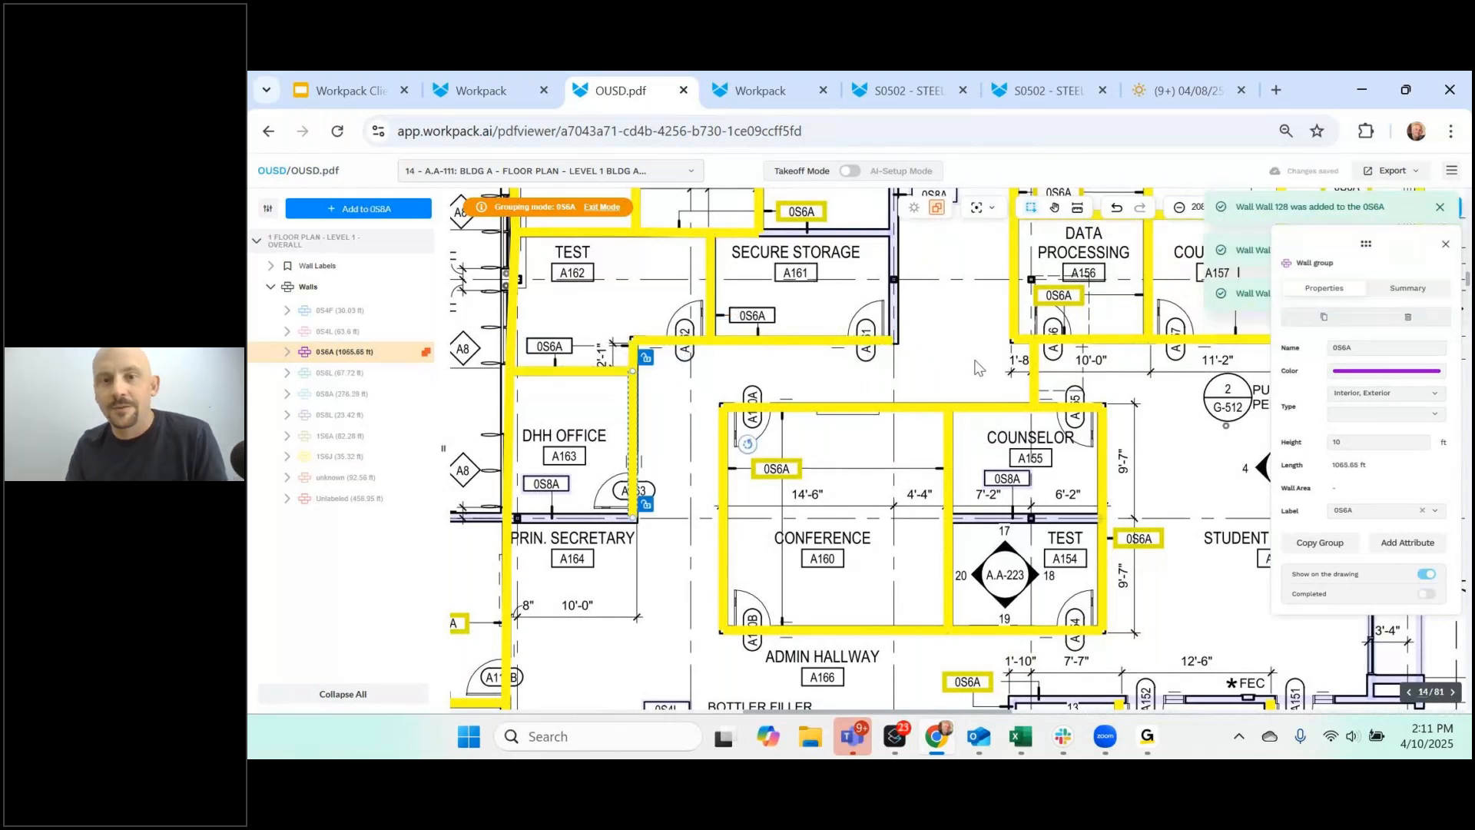
left_click(830, 232)
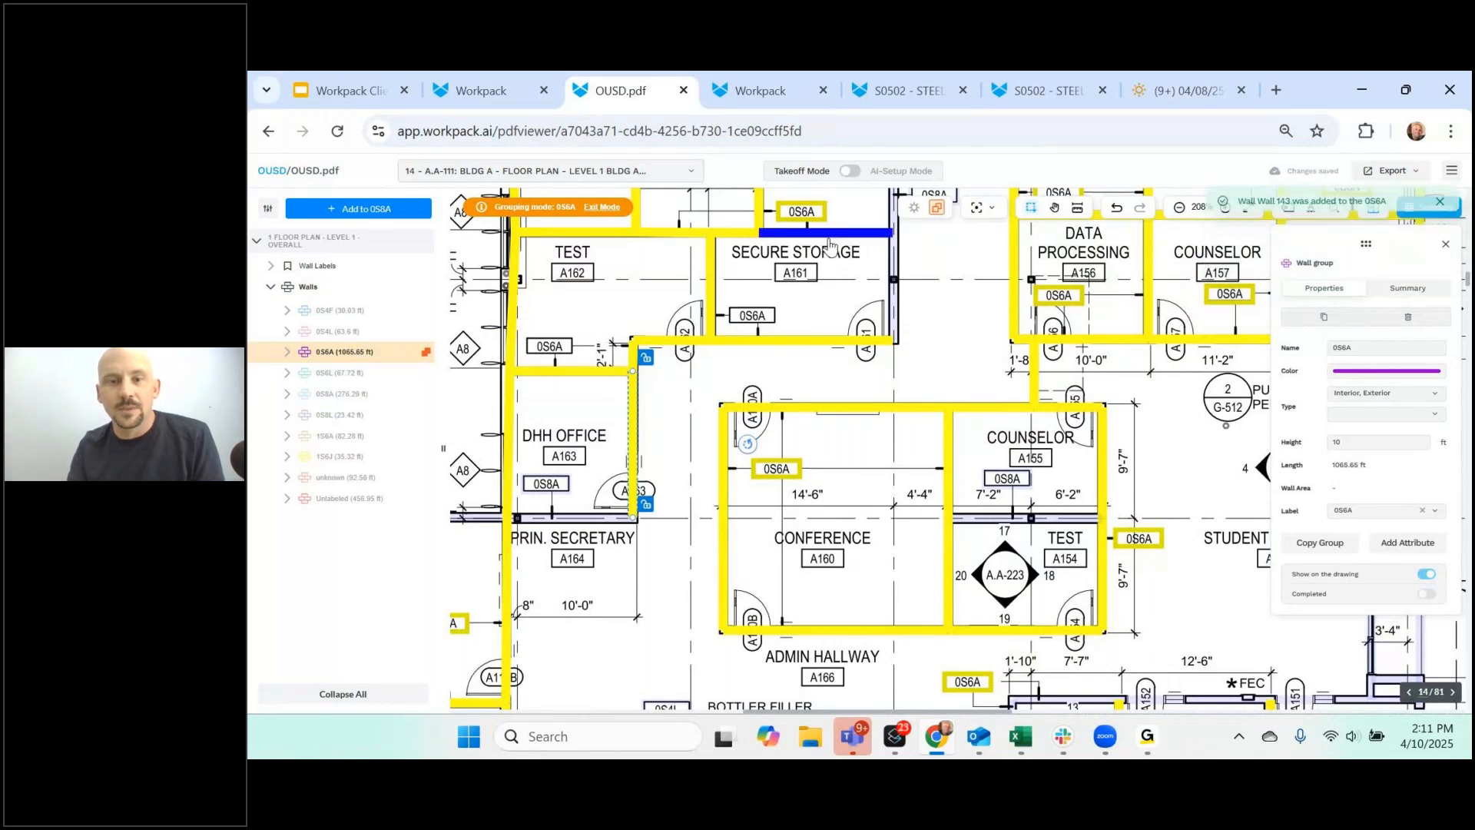
- Exit wall grouping and turn the door and window takeoffs back on
key("Escape")
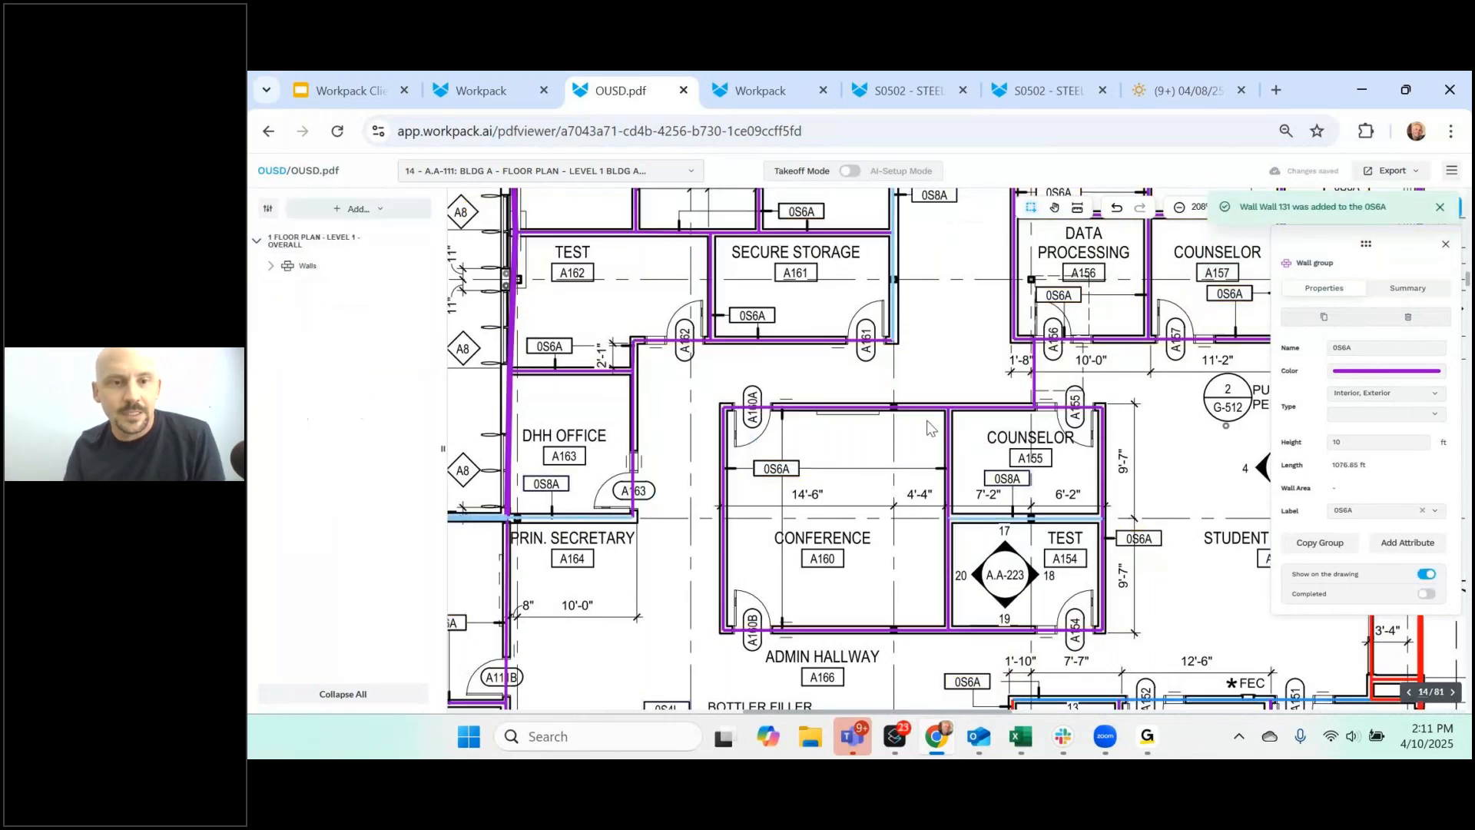
left_click(268, 208)
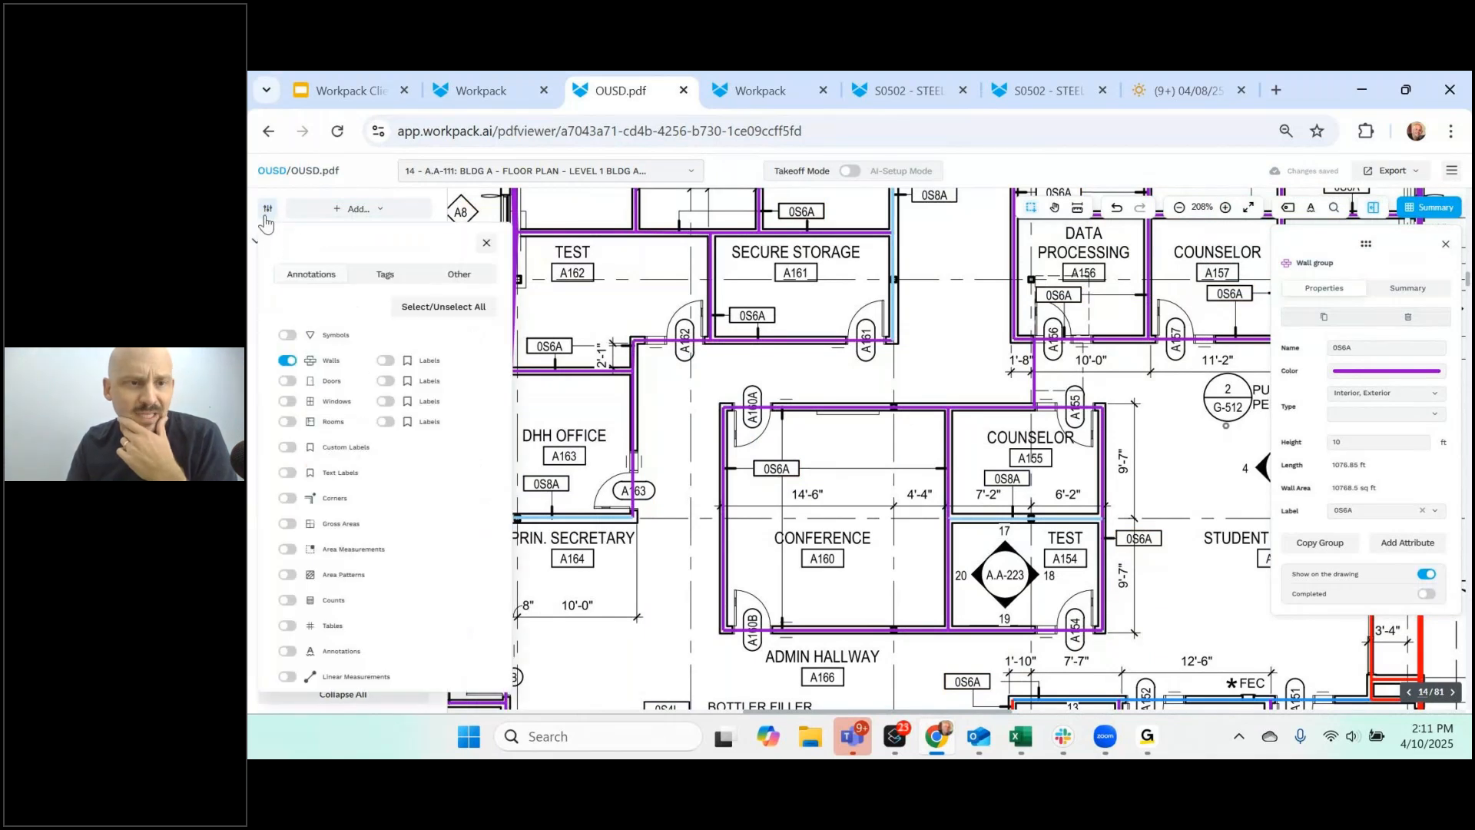
left_click(284, 382)
left_click(287, 402)
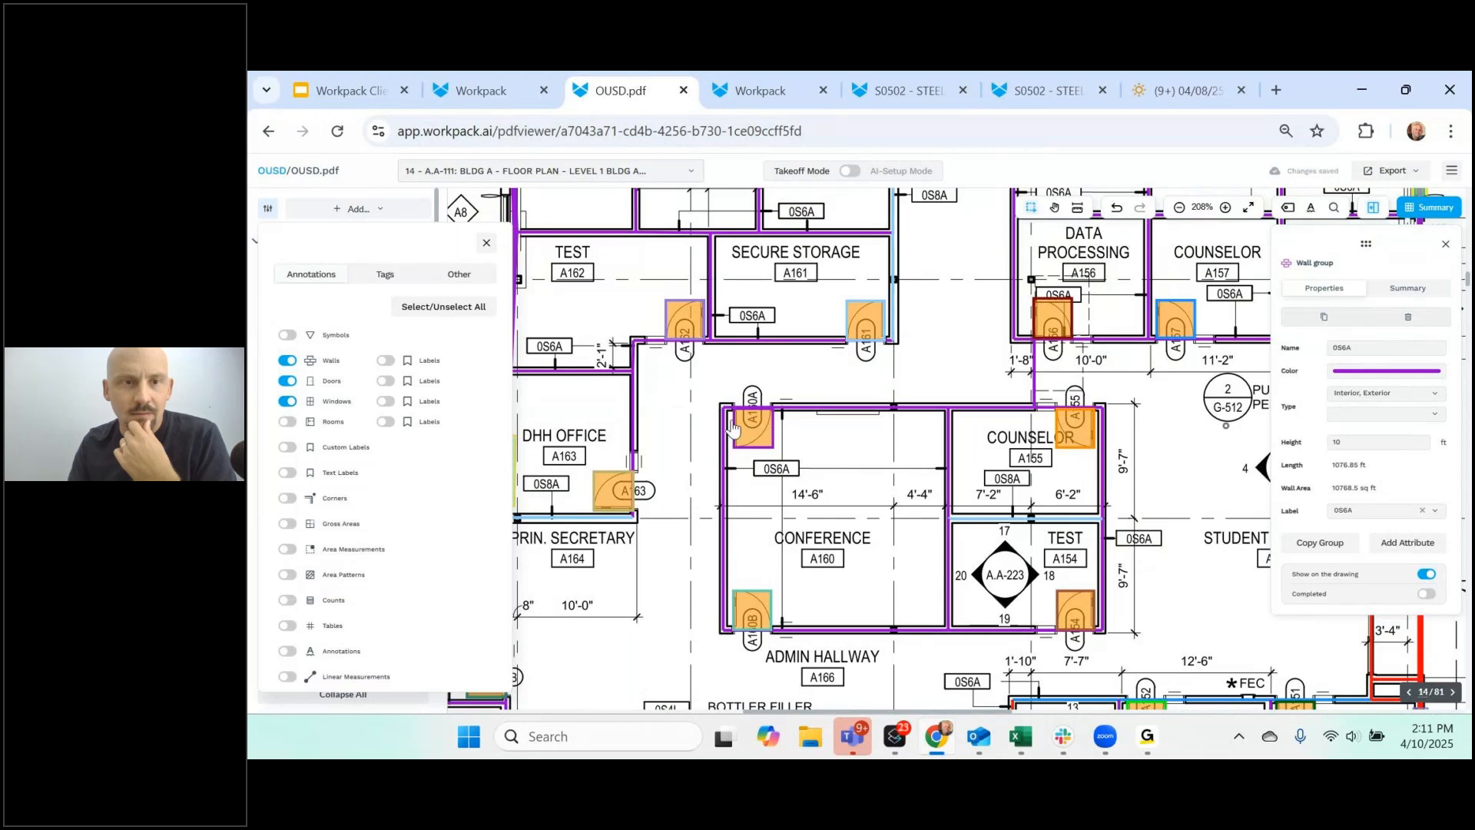
left_click(485, 244)
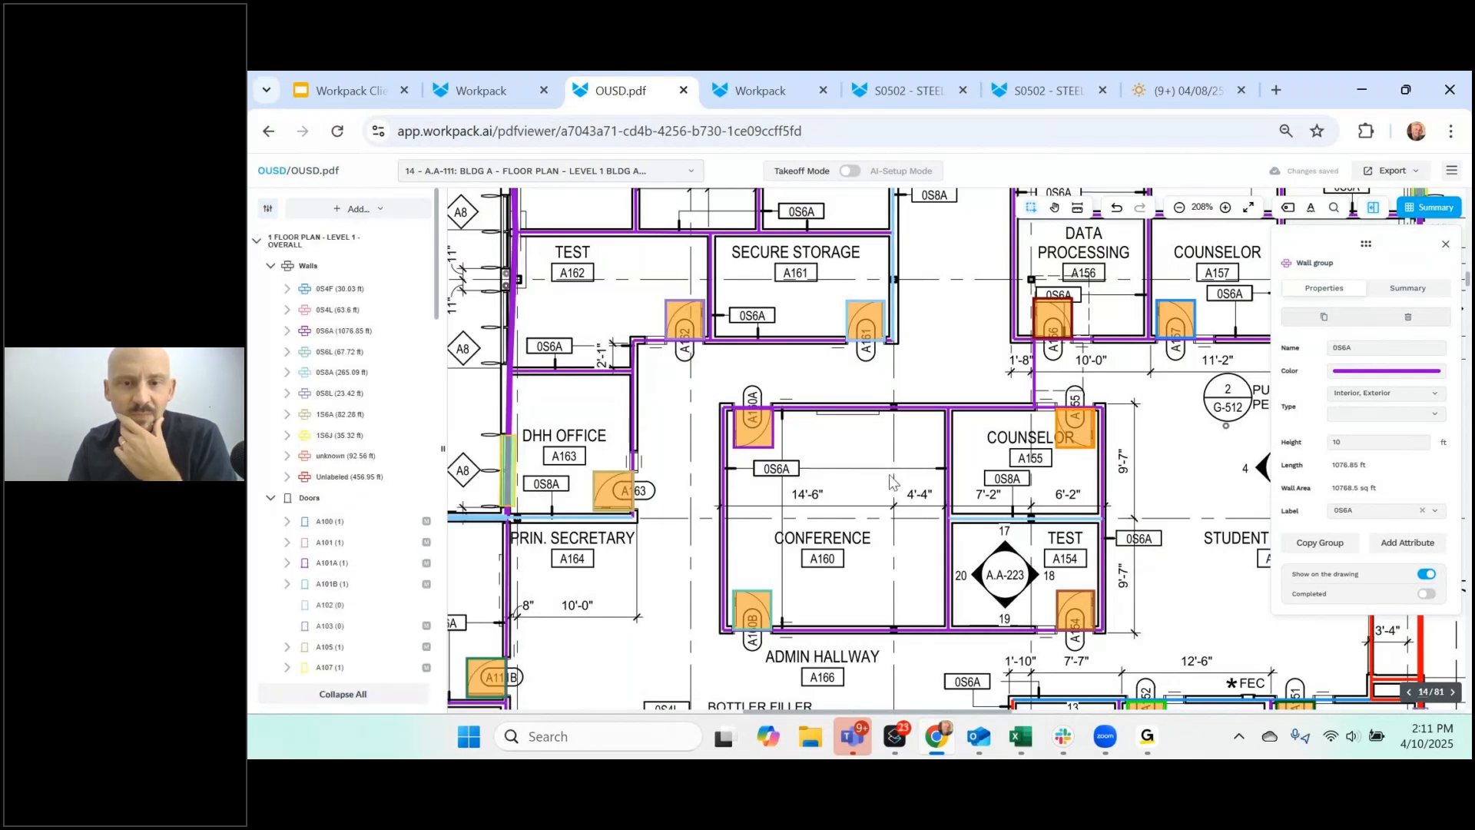
- Select the conference and counselor room walls, then dismiss their actions menu unchanged
left_click_drag(887, 389, 977, 539)
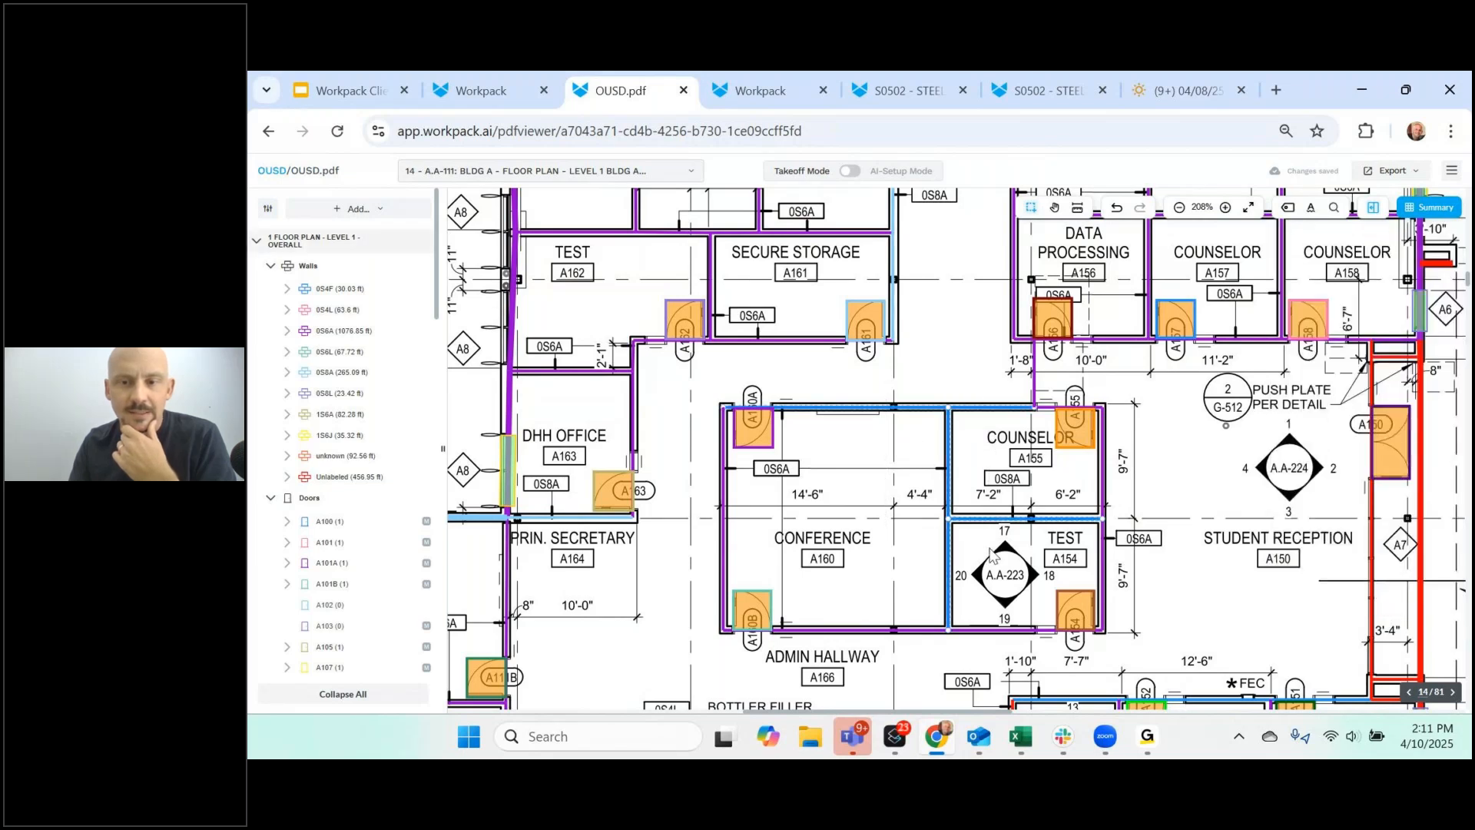
right_click(960, 494)
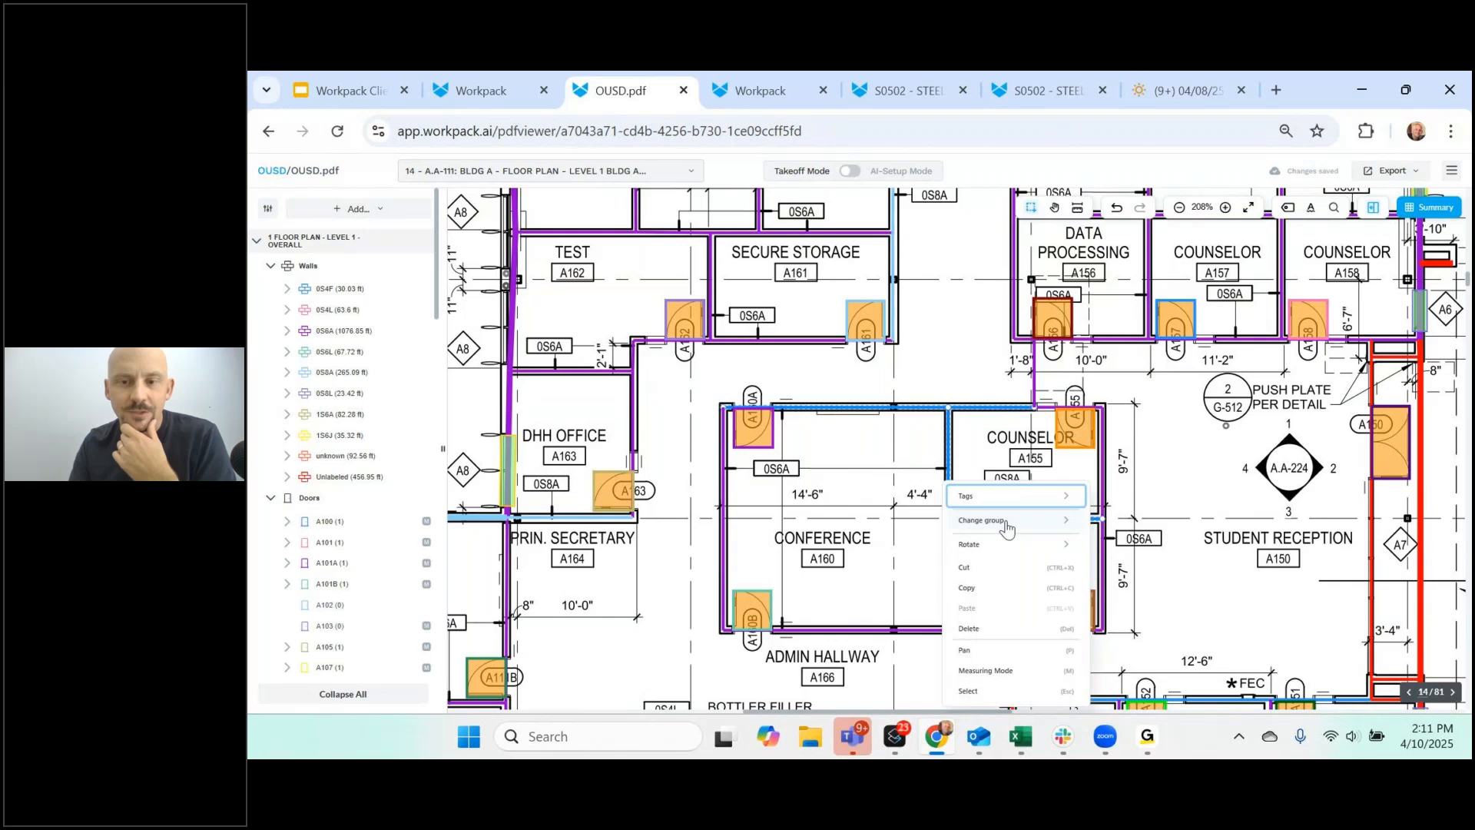
mouse_move(1007, 521)
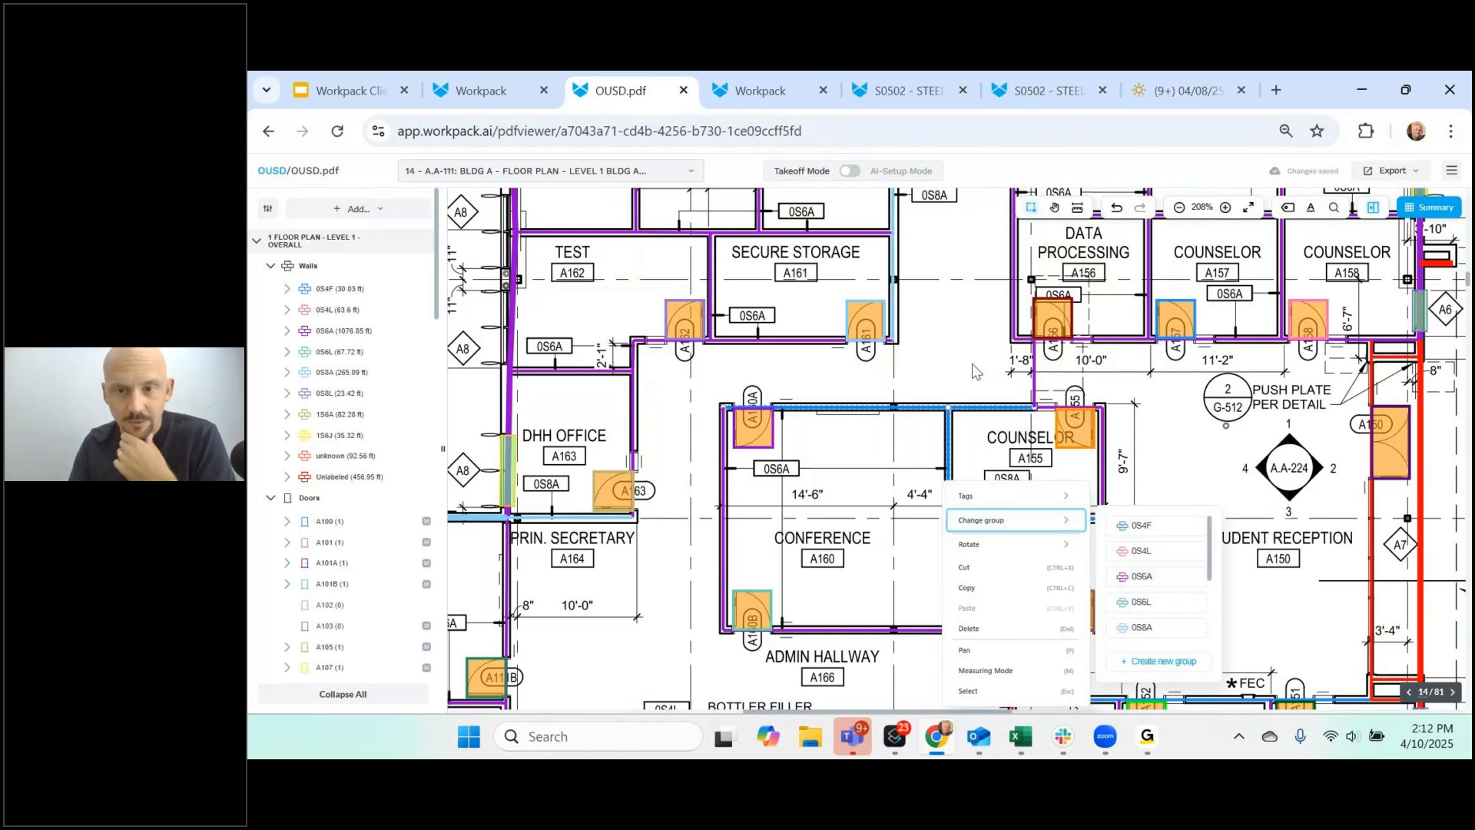
left_click(970, 375)
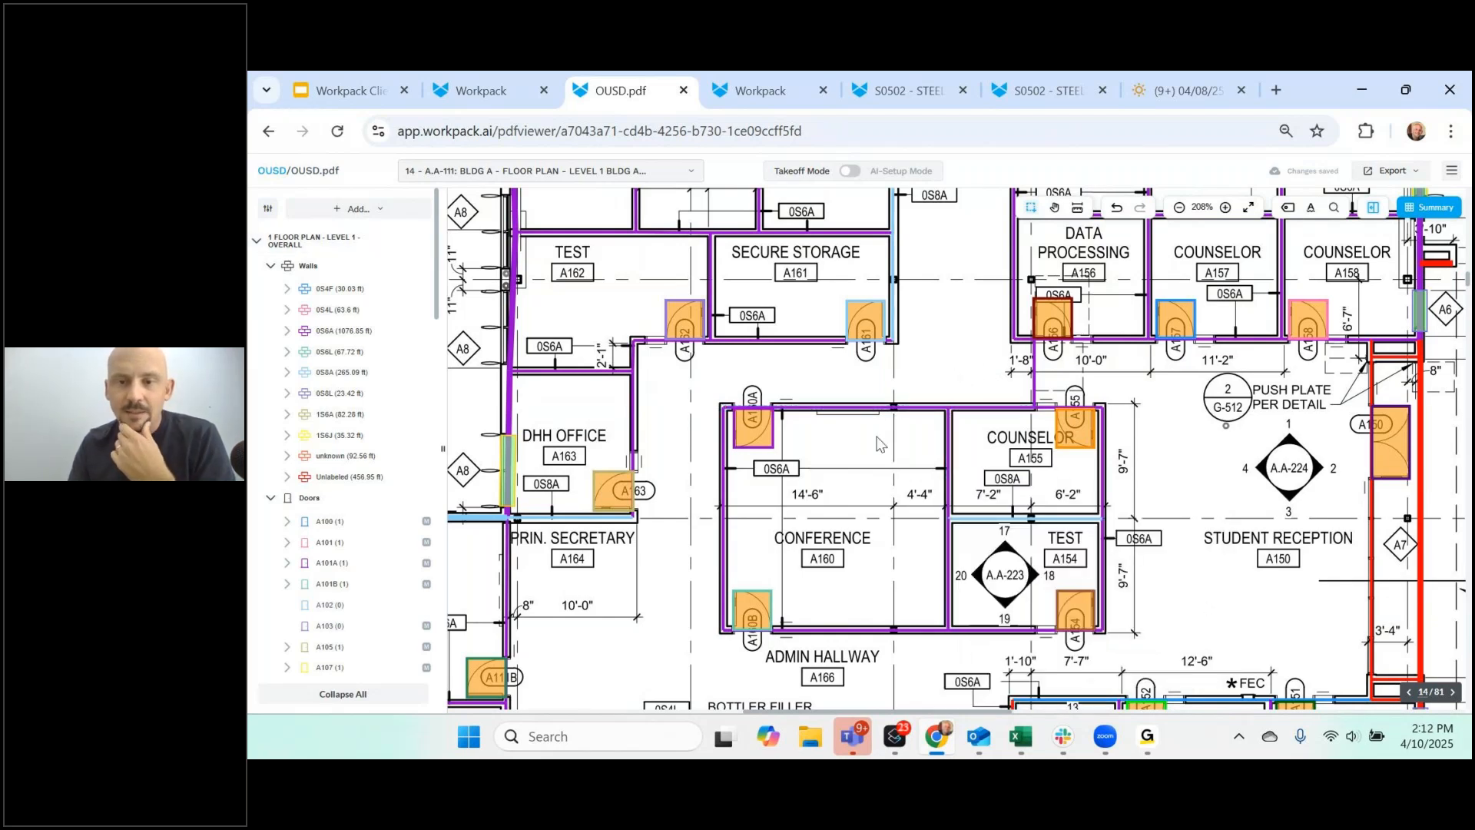
scroll(871, 507, "down", 1)
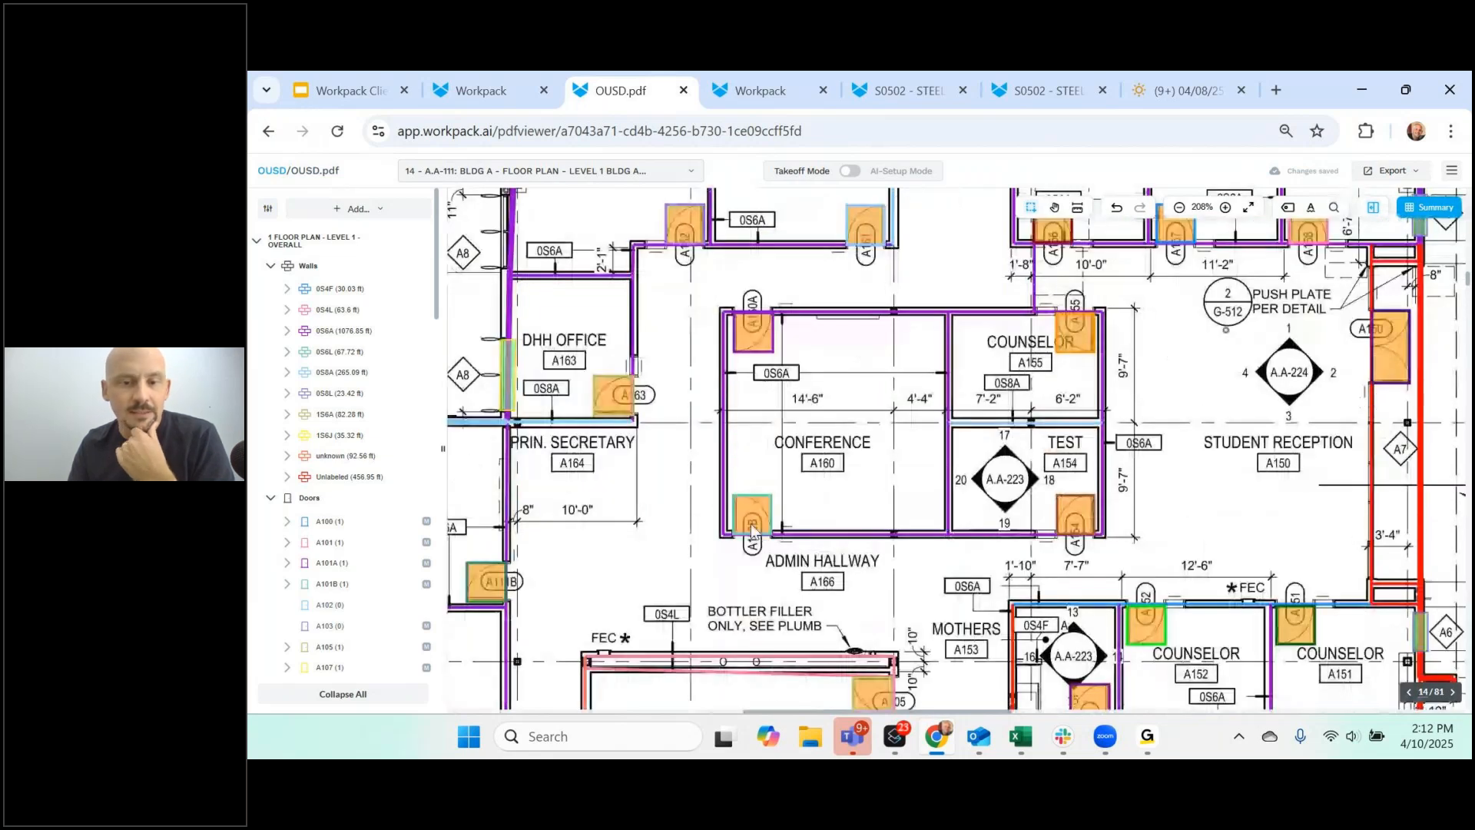
- Switch to sheet 17 A.A-122, the Level 2 ceiling plan, listing takeoff pages only
left_click(616, 181)
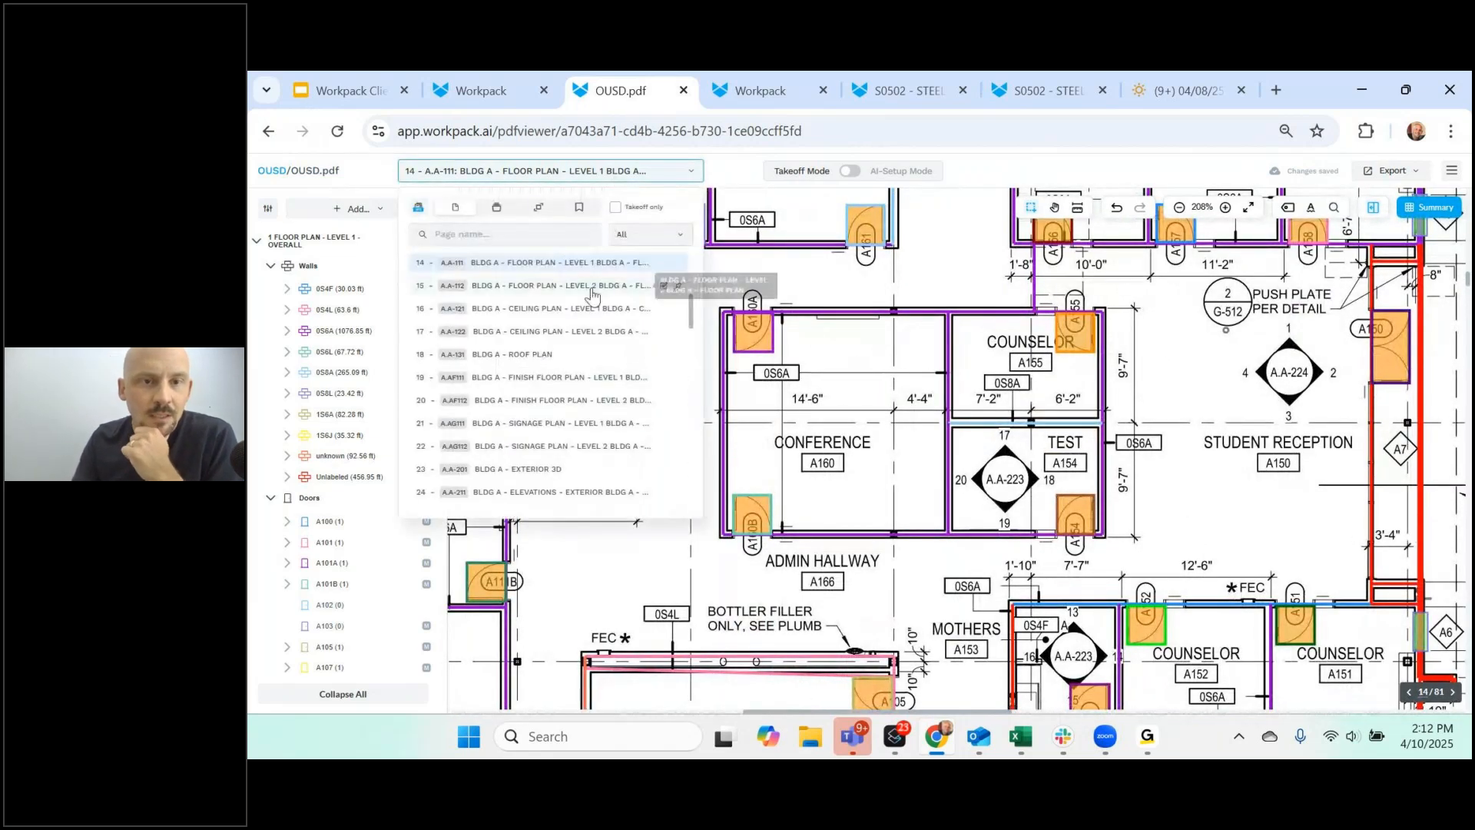
left_click(615, 207)
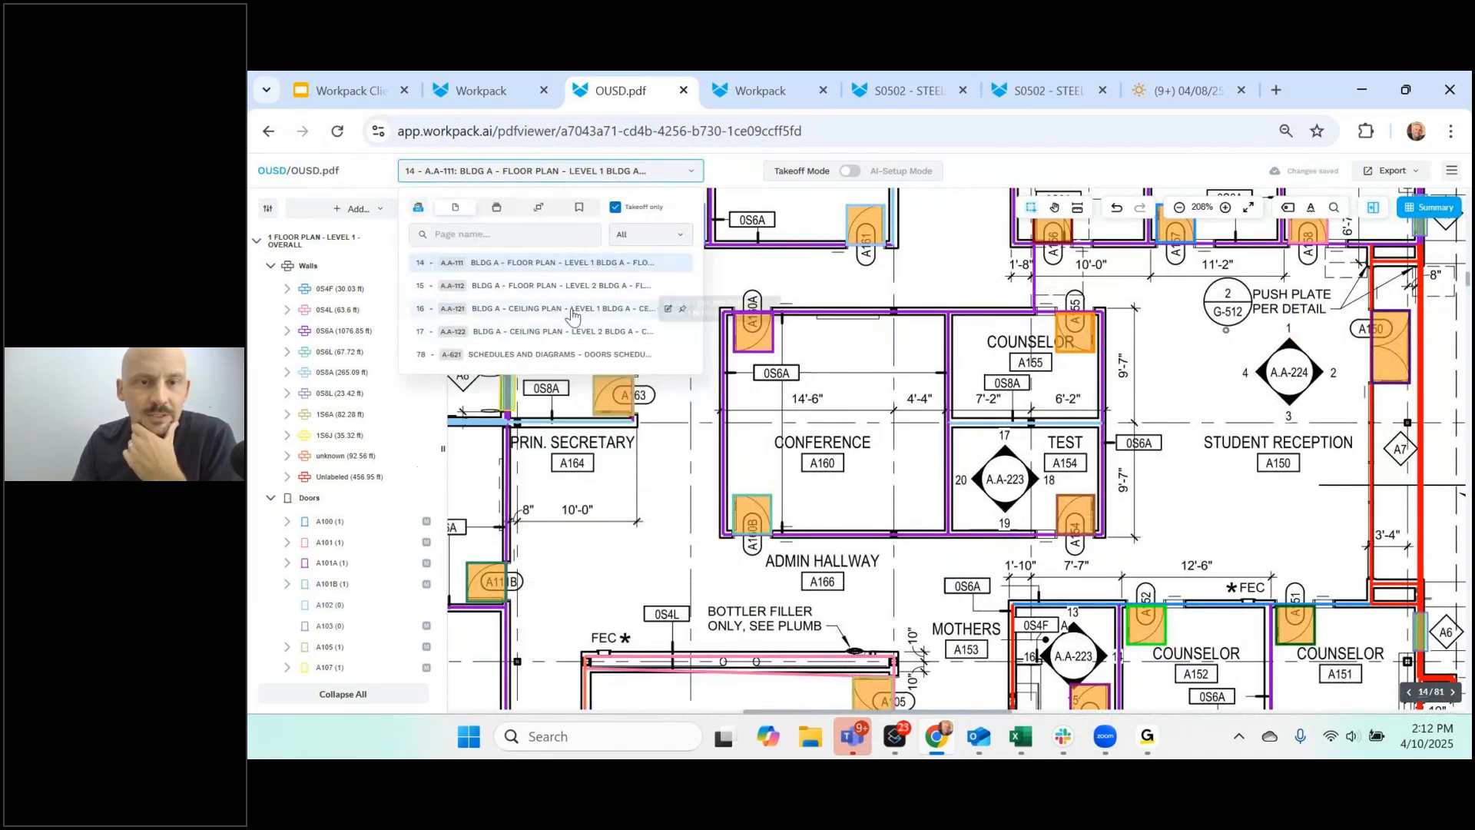
left_click(555, 314)
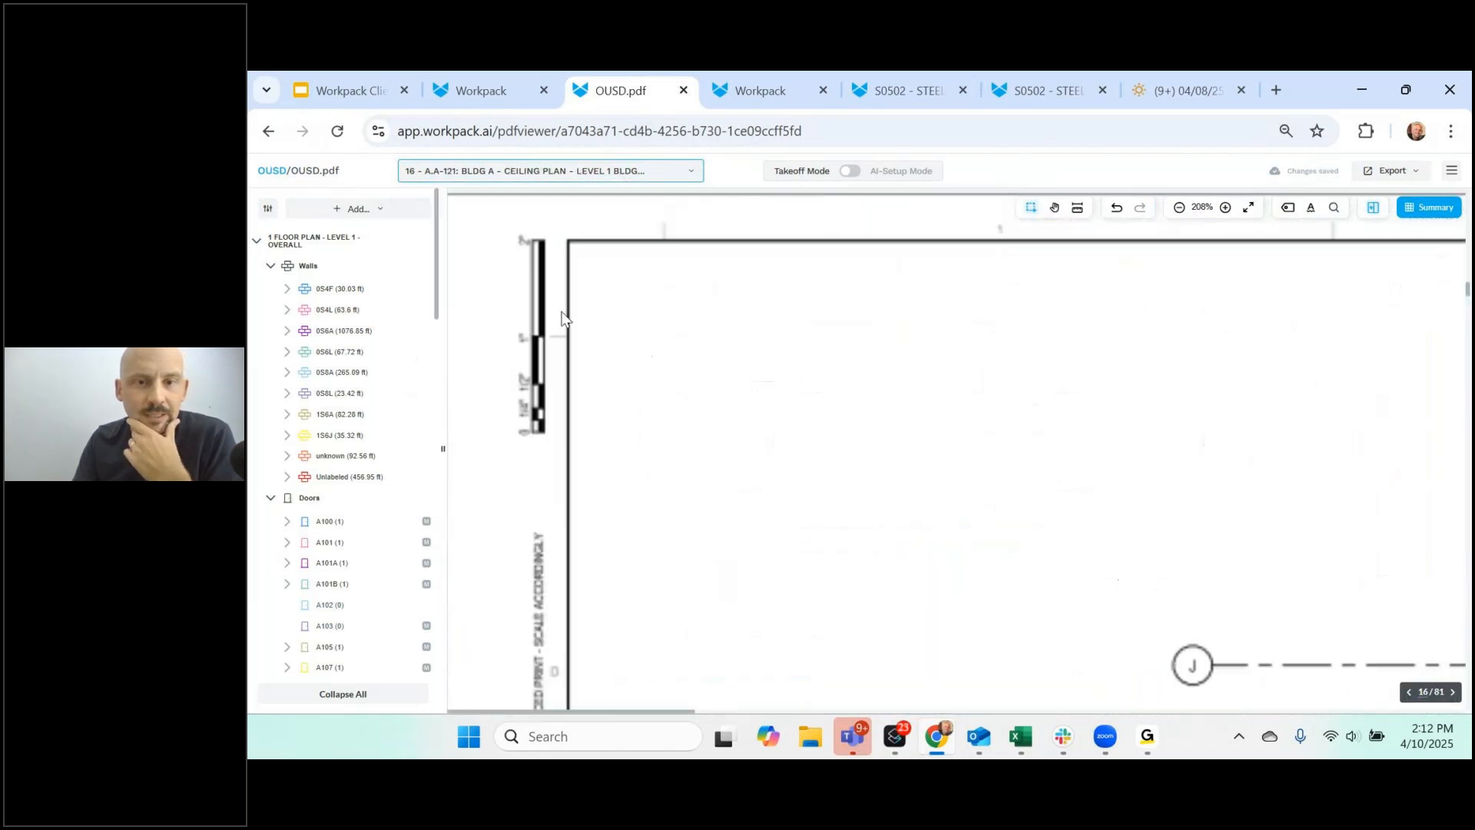
left_click(642, 183)
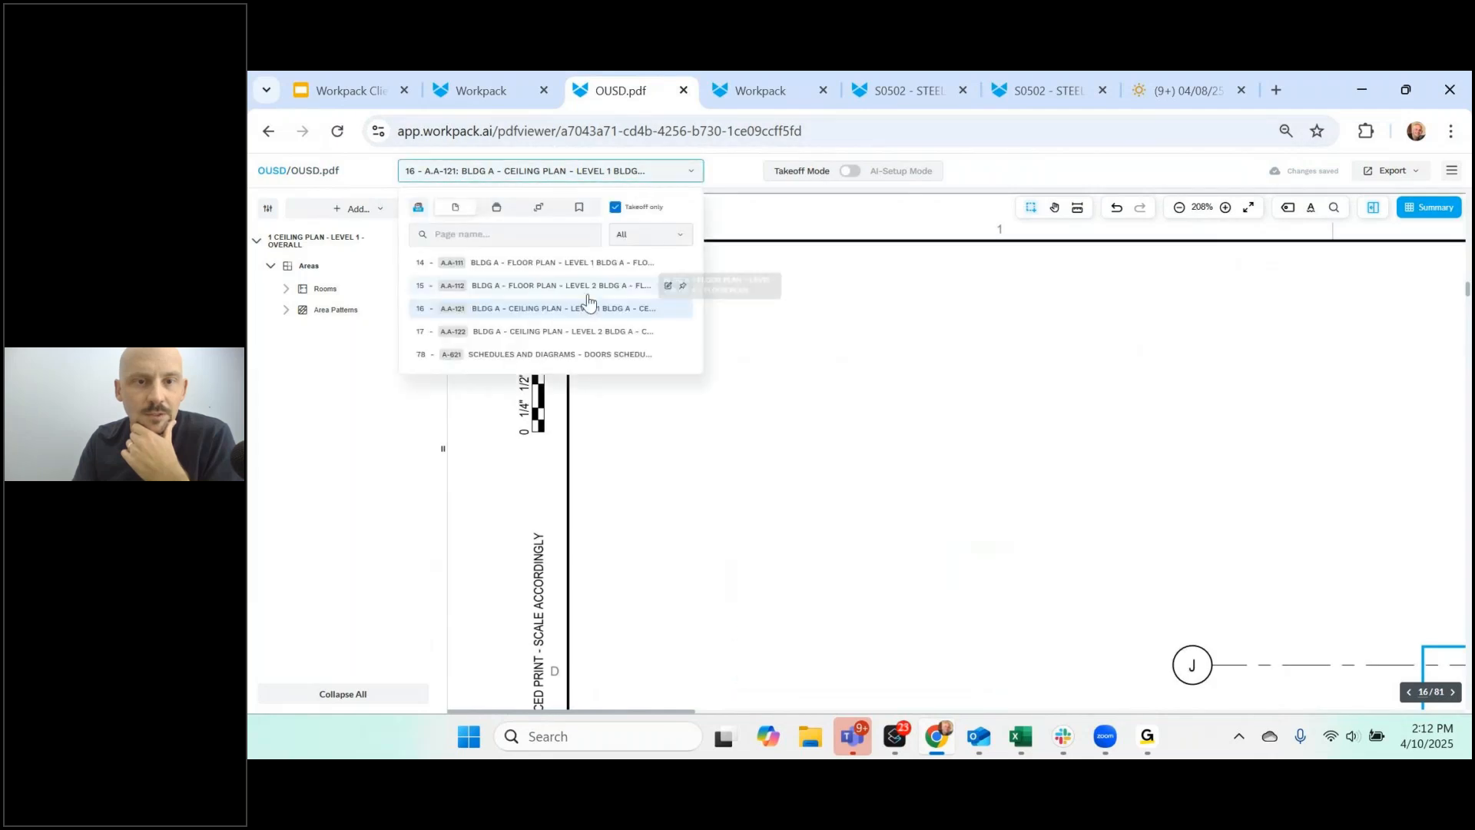
left_click(586, 329)
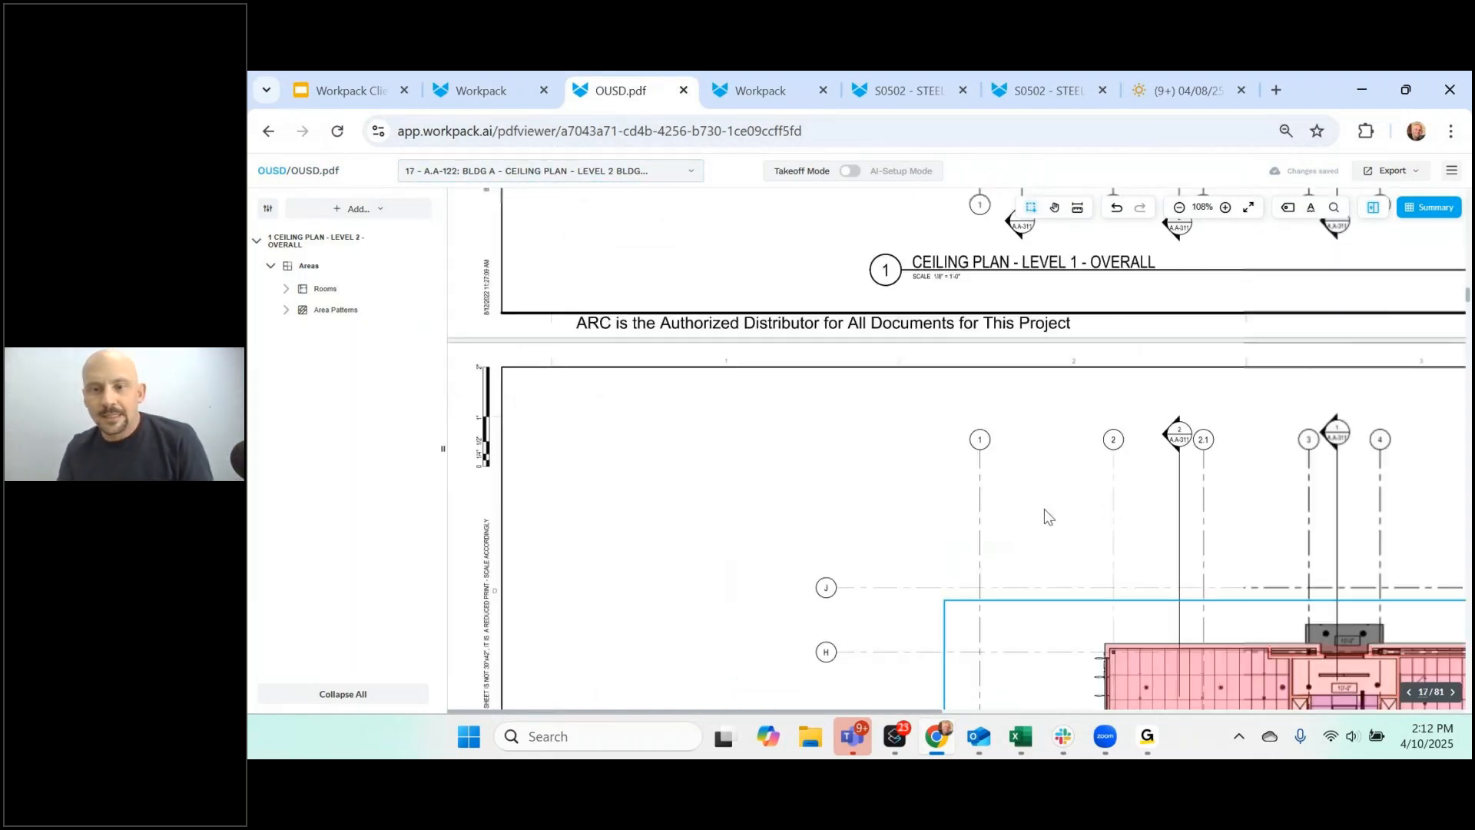
scroll(939, 487, "down", 5)
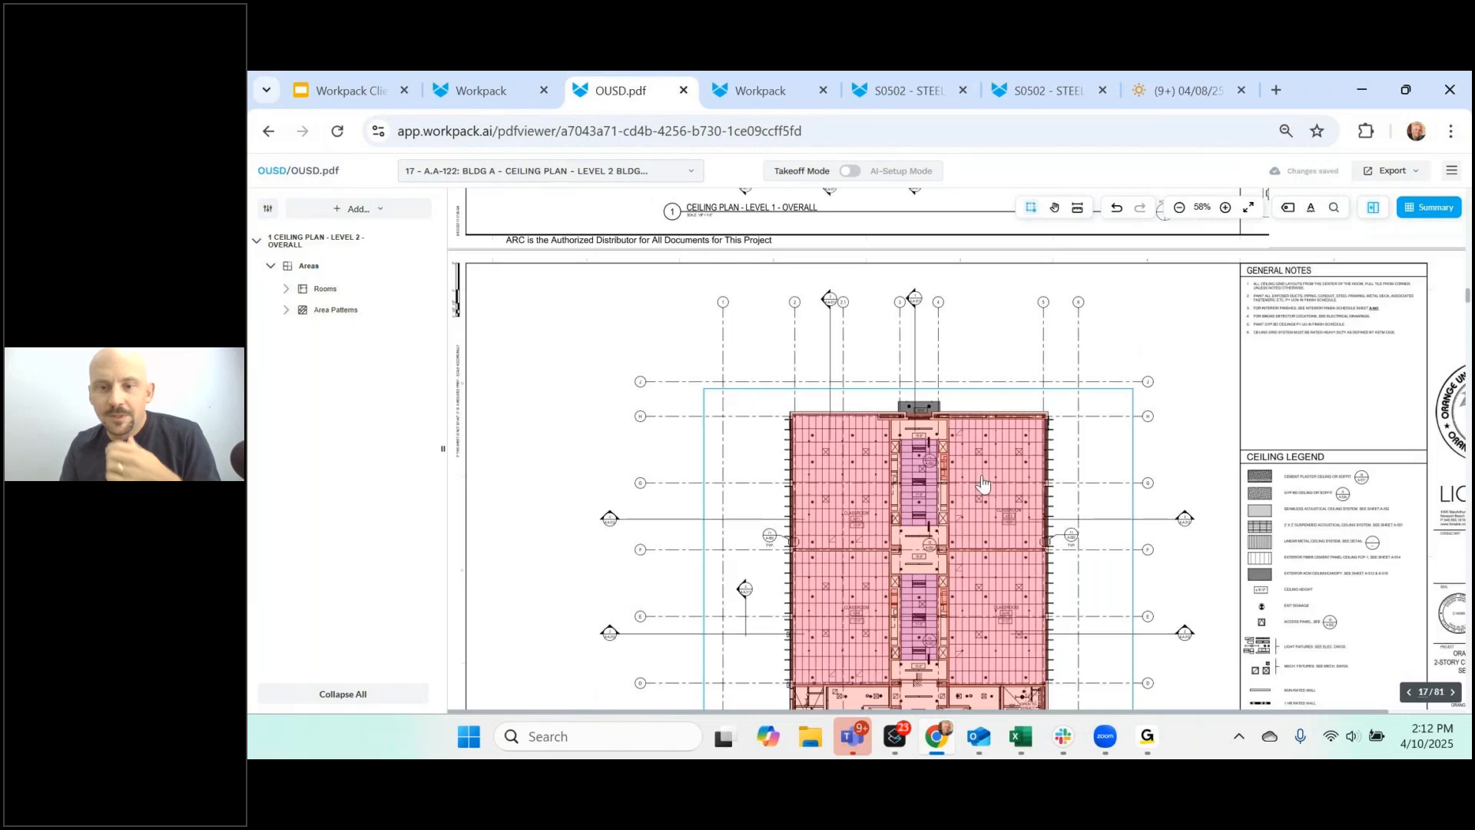
scroll(966, 470, "down", 3)
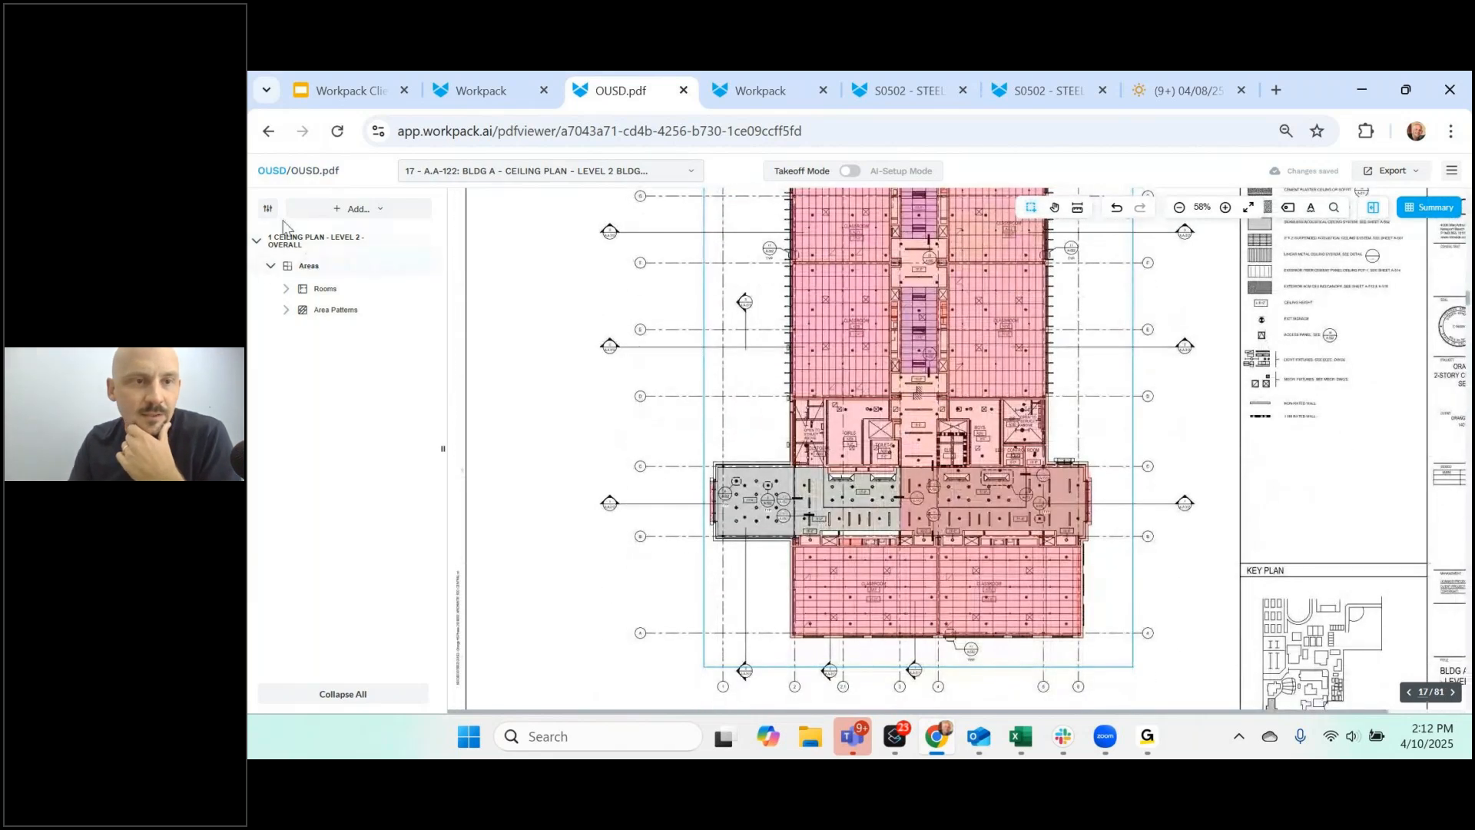
- Hide the room fills so only area patterns show on the ceiling plan
left_click(268, 211)
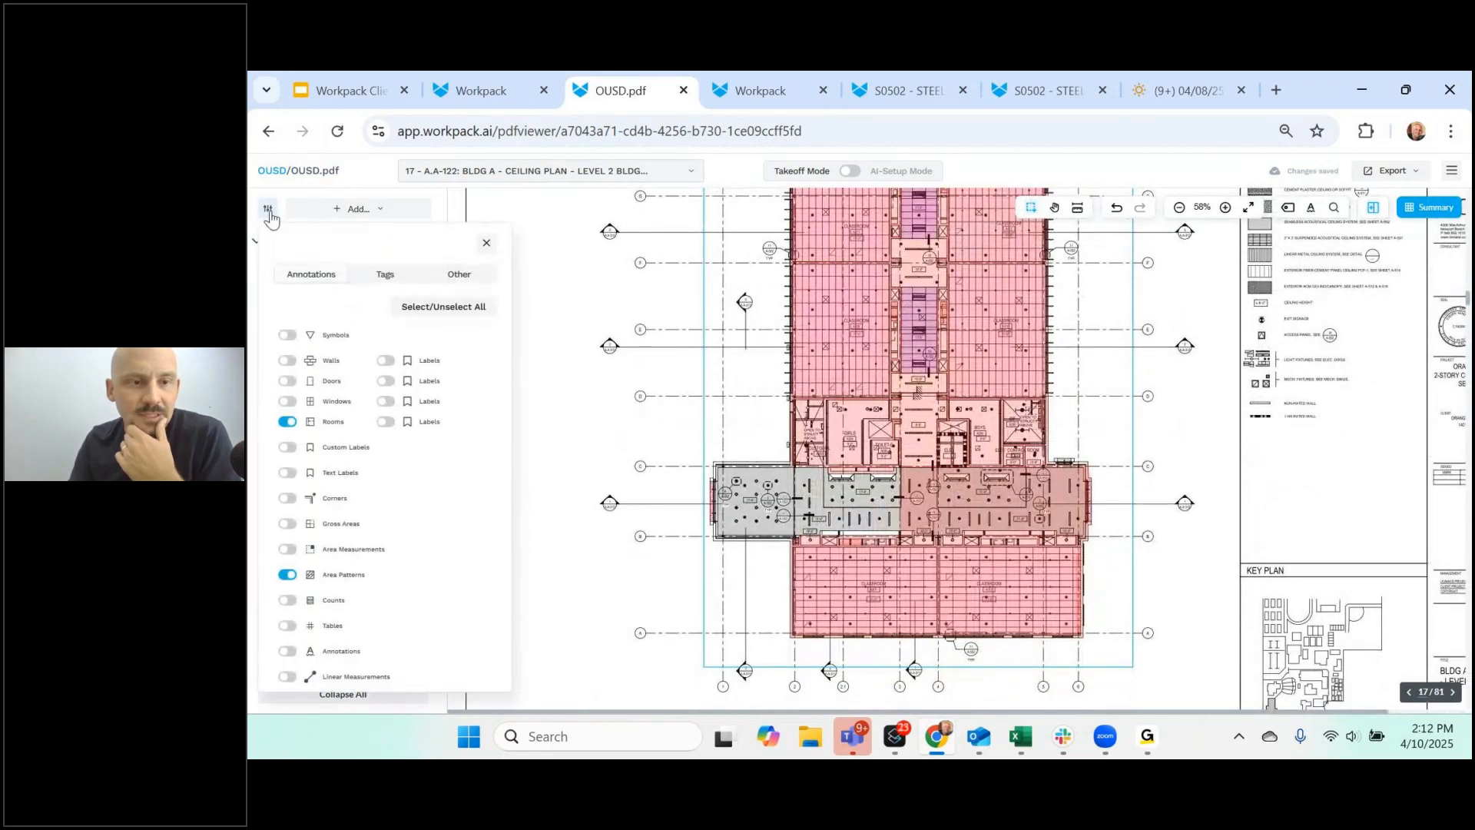
left_click(288, 422)
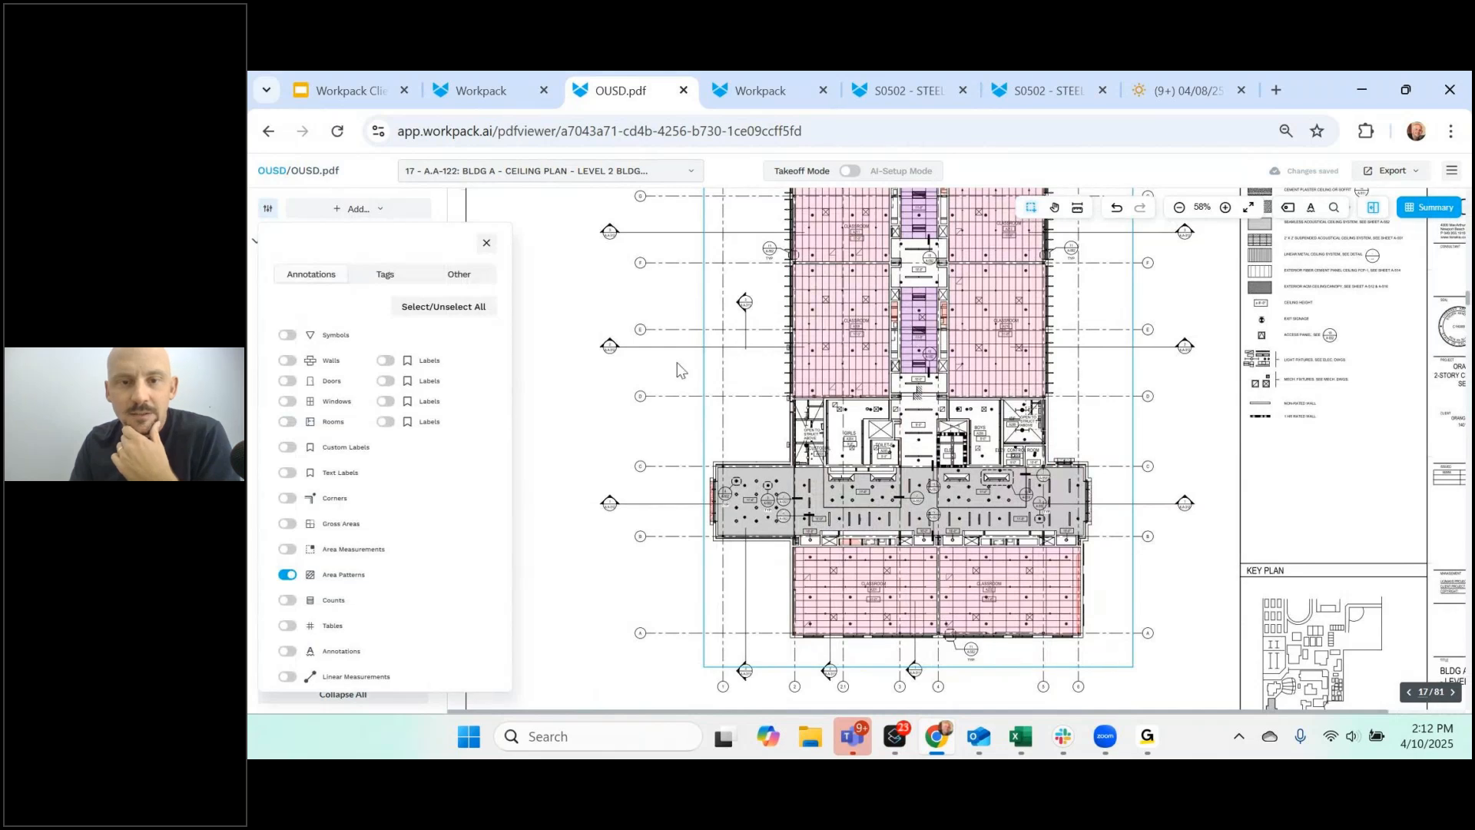
left_click(712, 357)
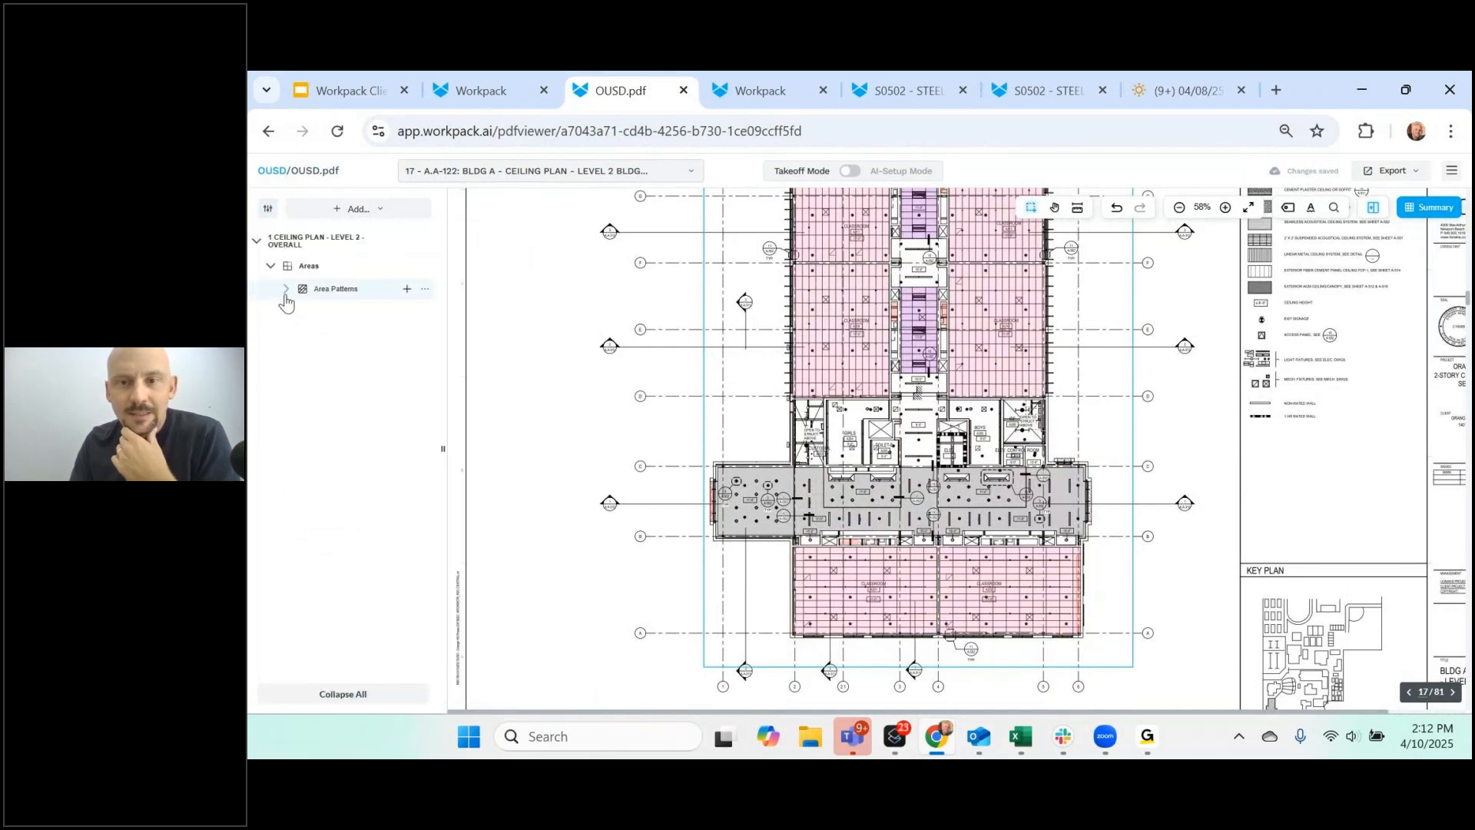
- Rename area pattern group 1 to ACT 1
scroll(844, 358, "up", 1)
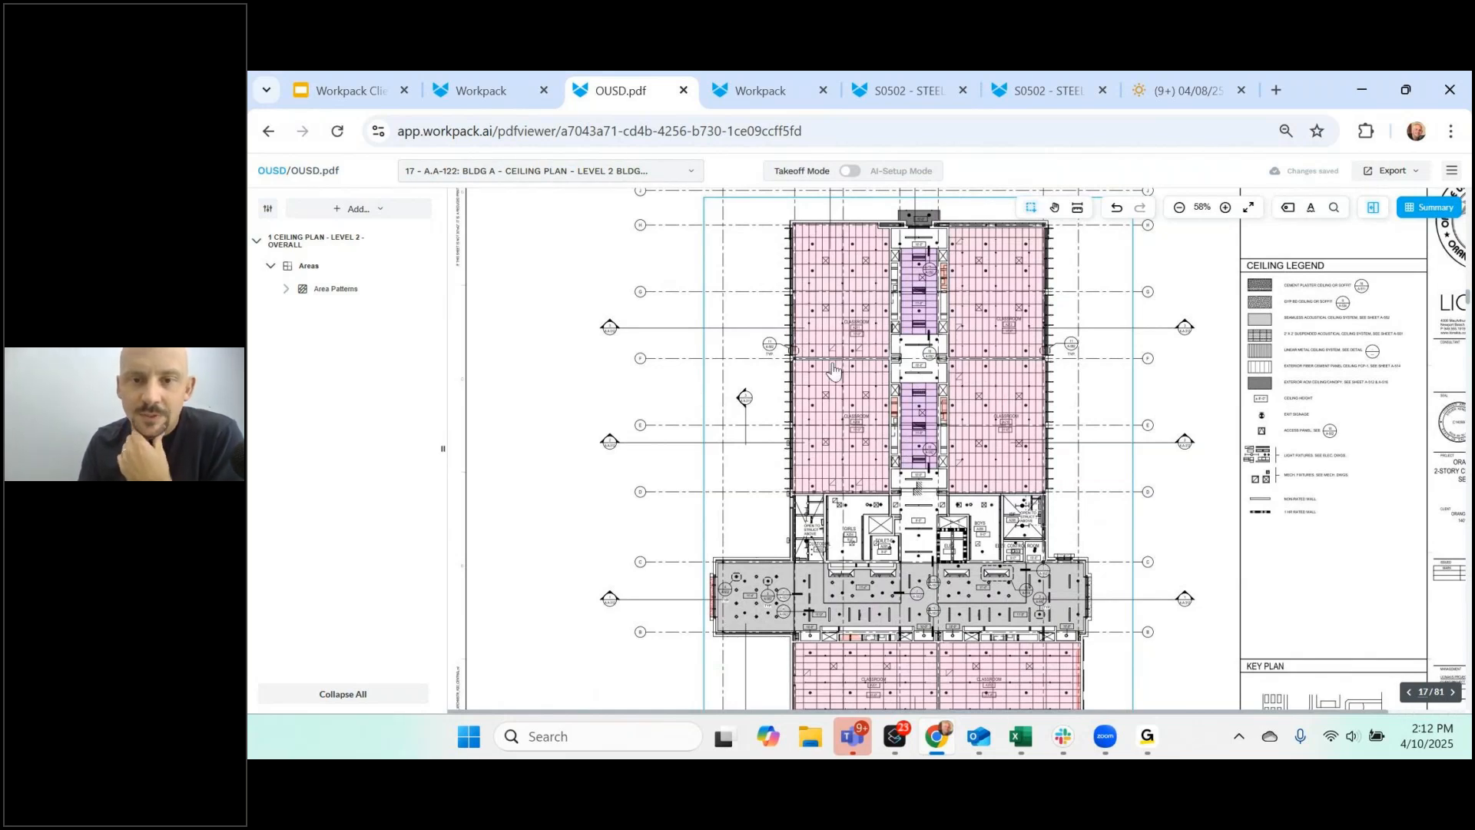
left_click(286, 291)
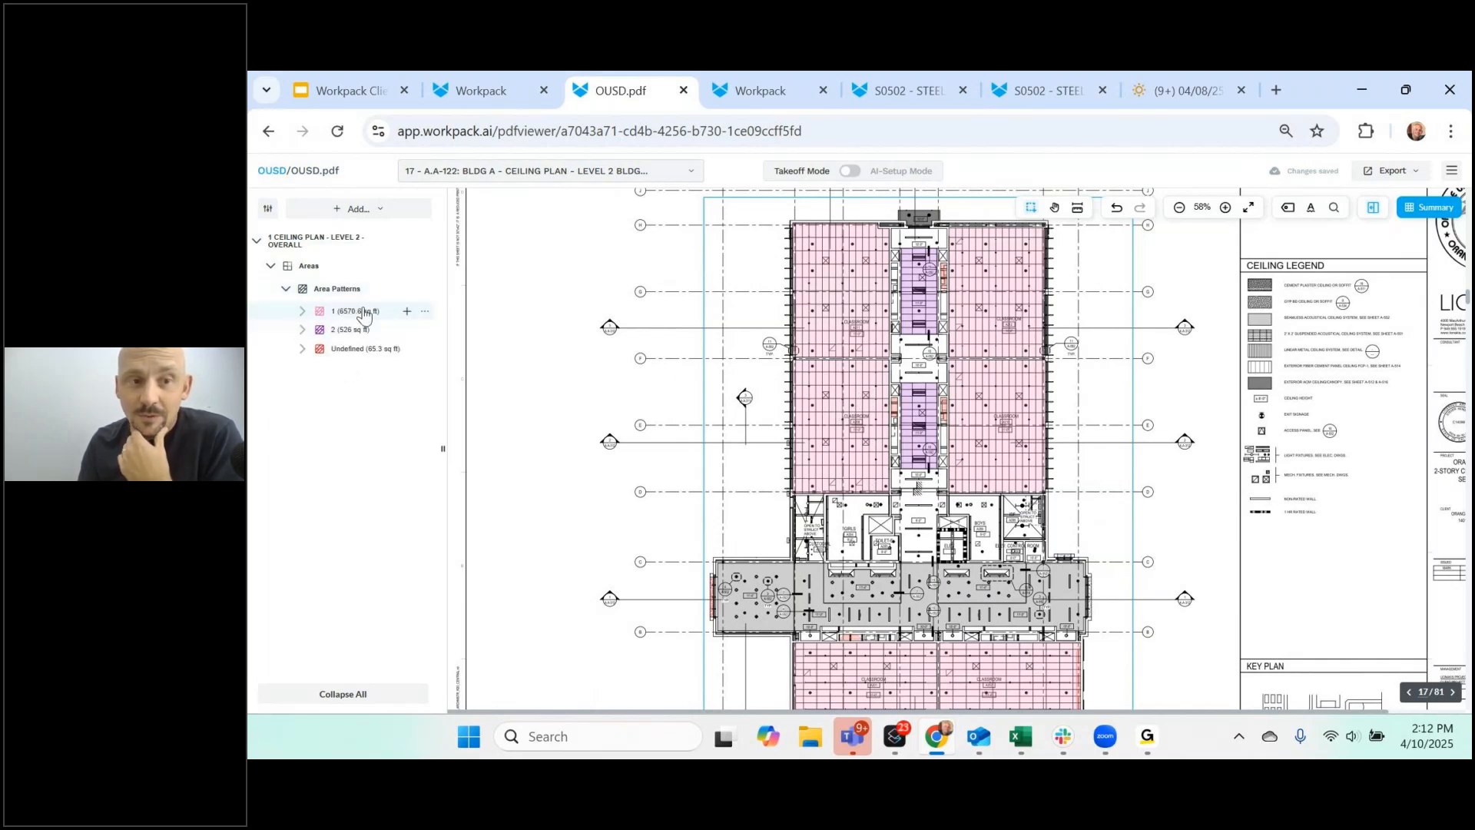
left_click(364, 317)
double_click(364, 315)
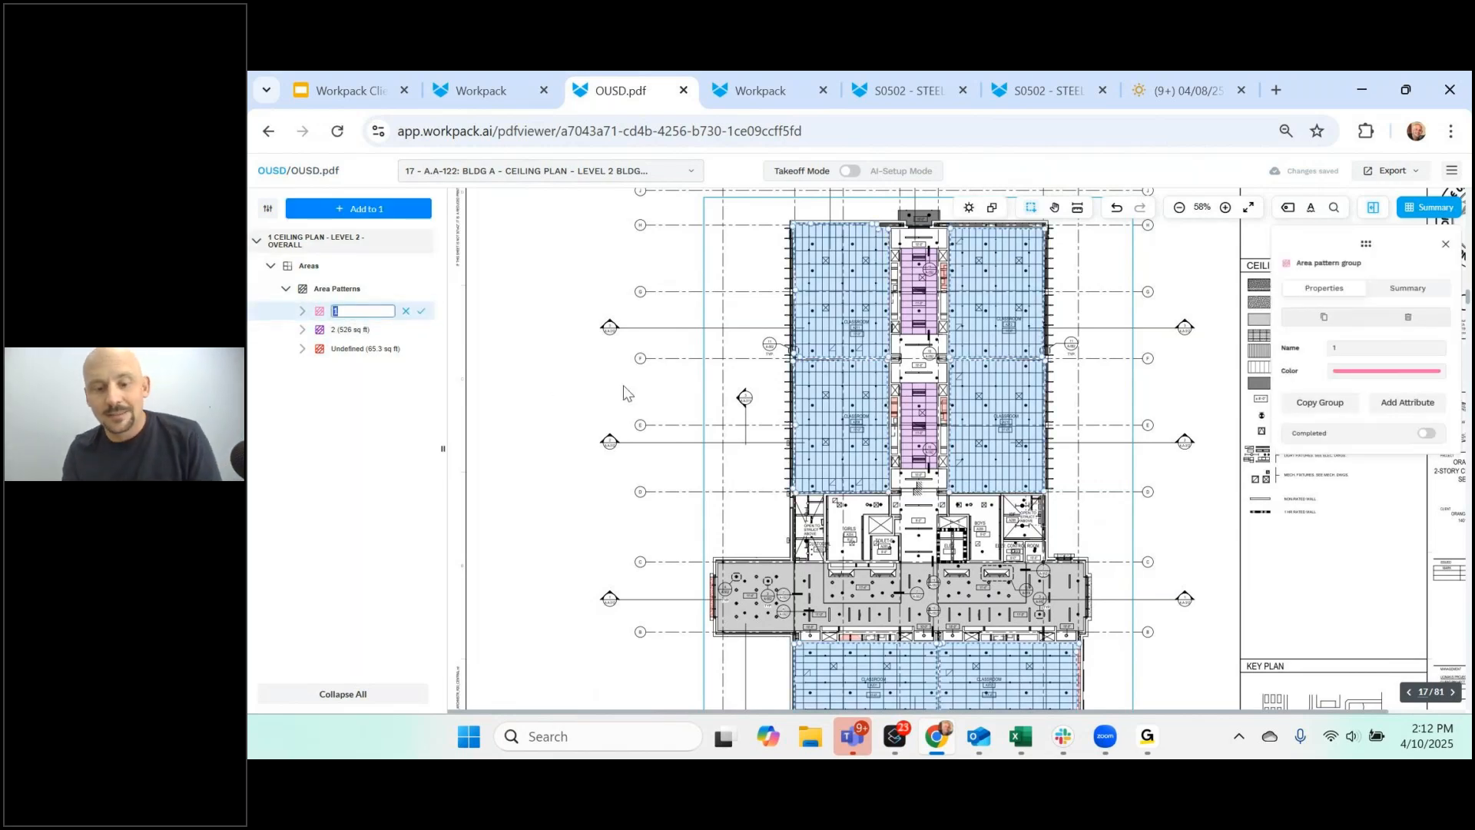
type("ACT 1")
key("Return")
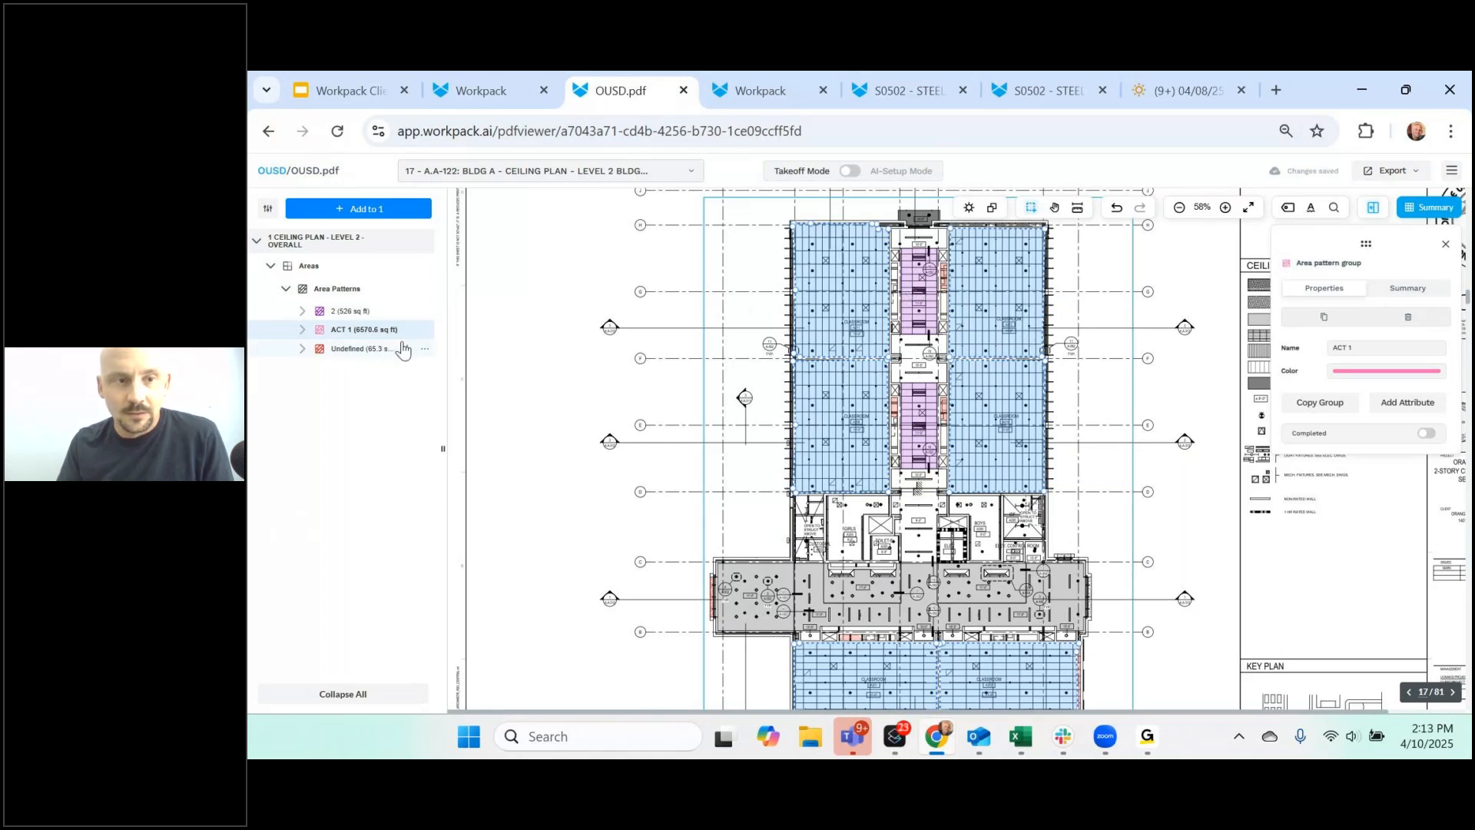
- Try merging area pattern group 2 into ACT 1, then cancel the move
left_click(927, 323)
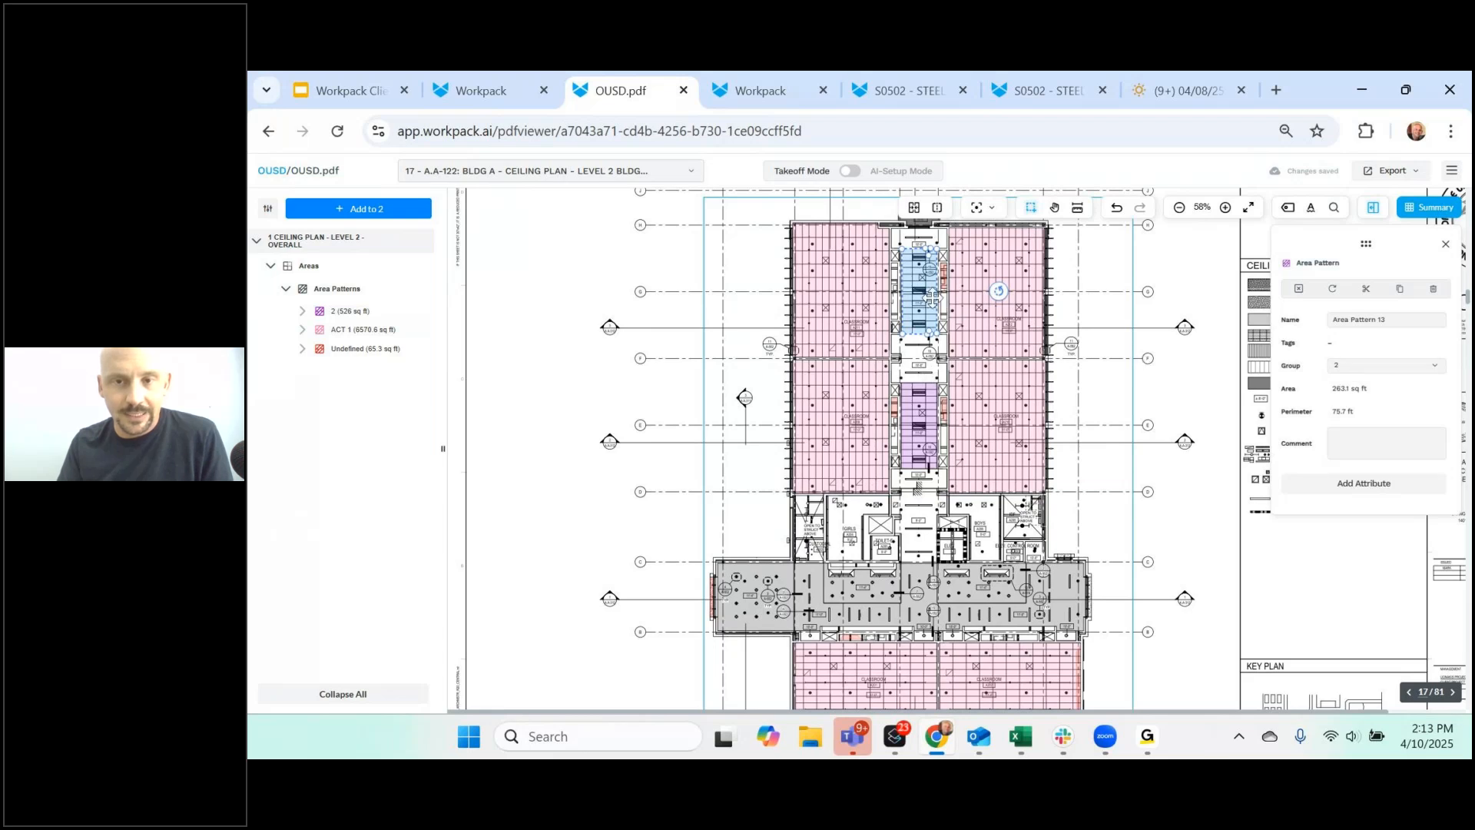
left_click(365, 315)
left_click_drag(364, 315, 364, 330)
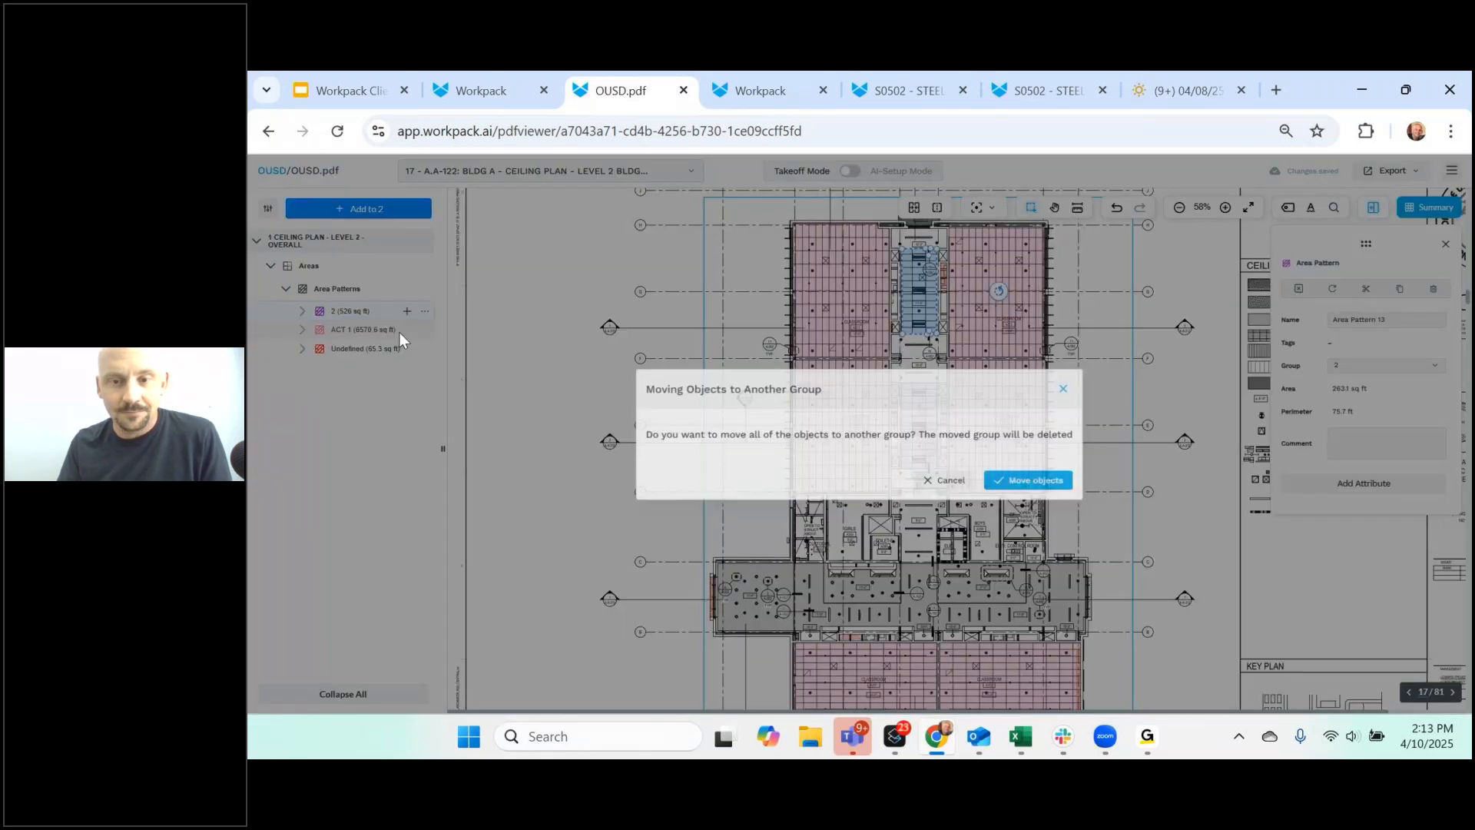
left_click(950, 484)
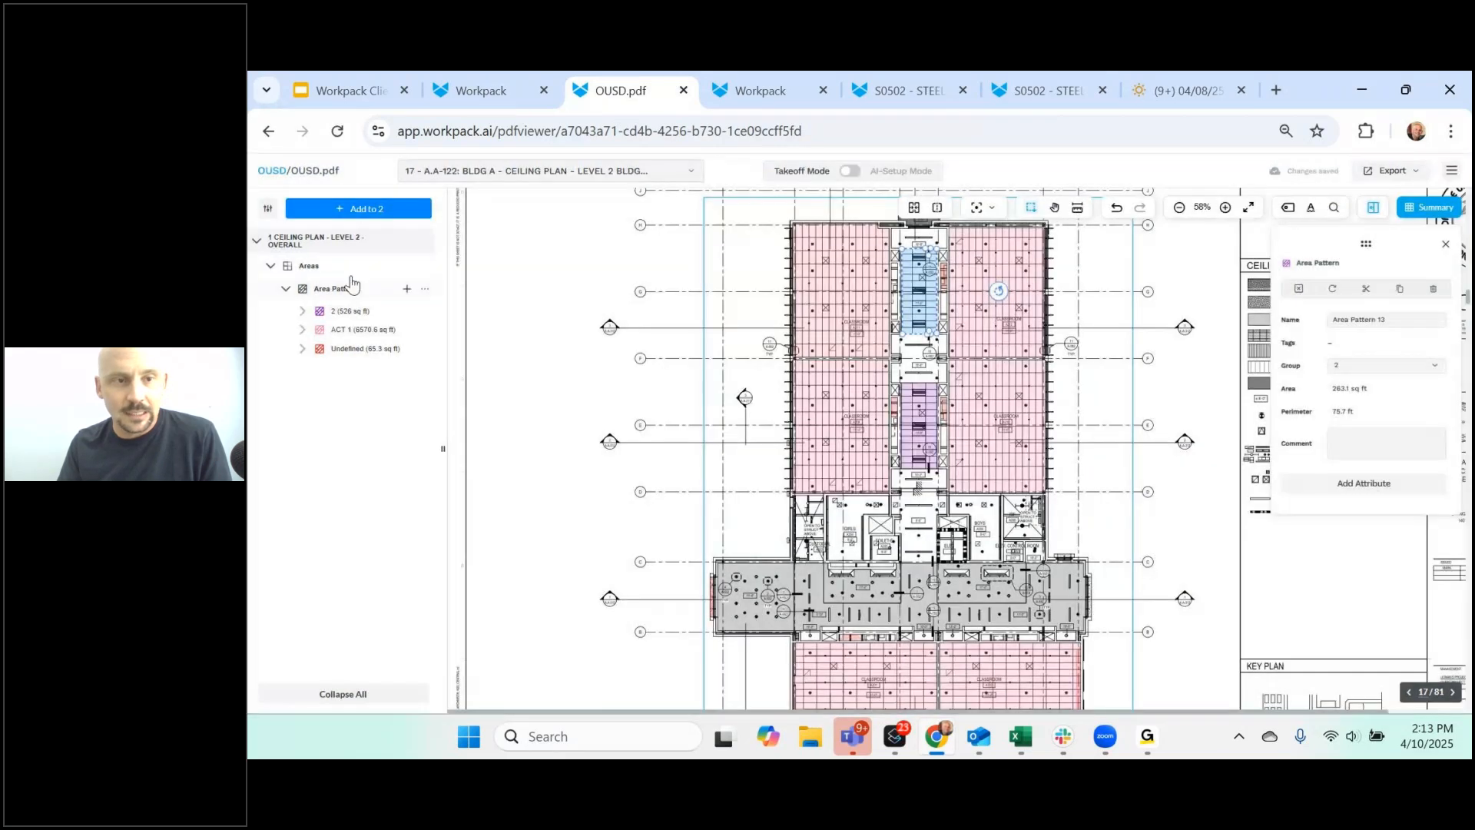
- Add two corridor area patterns to the ACT 1 group
left_click(407, 330)
left_click(920, 425)
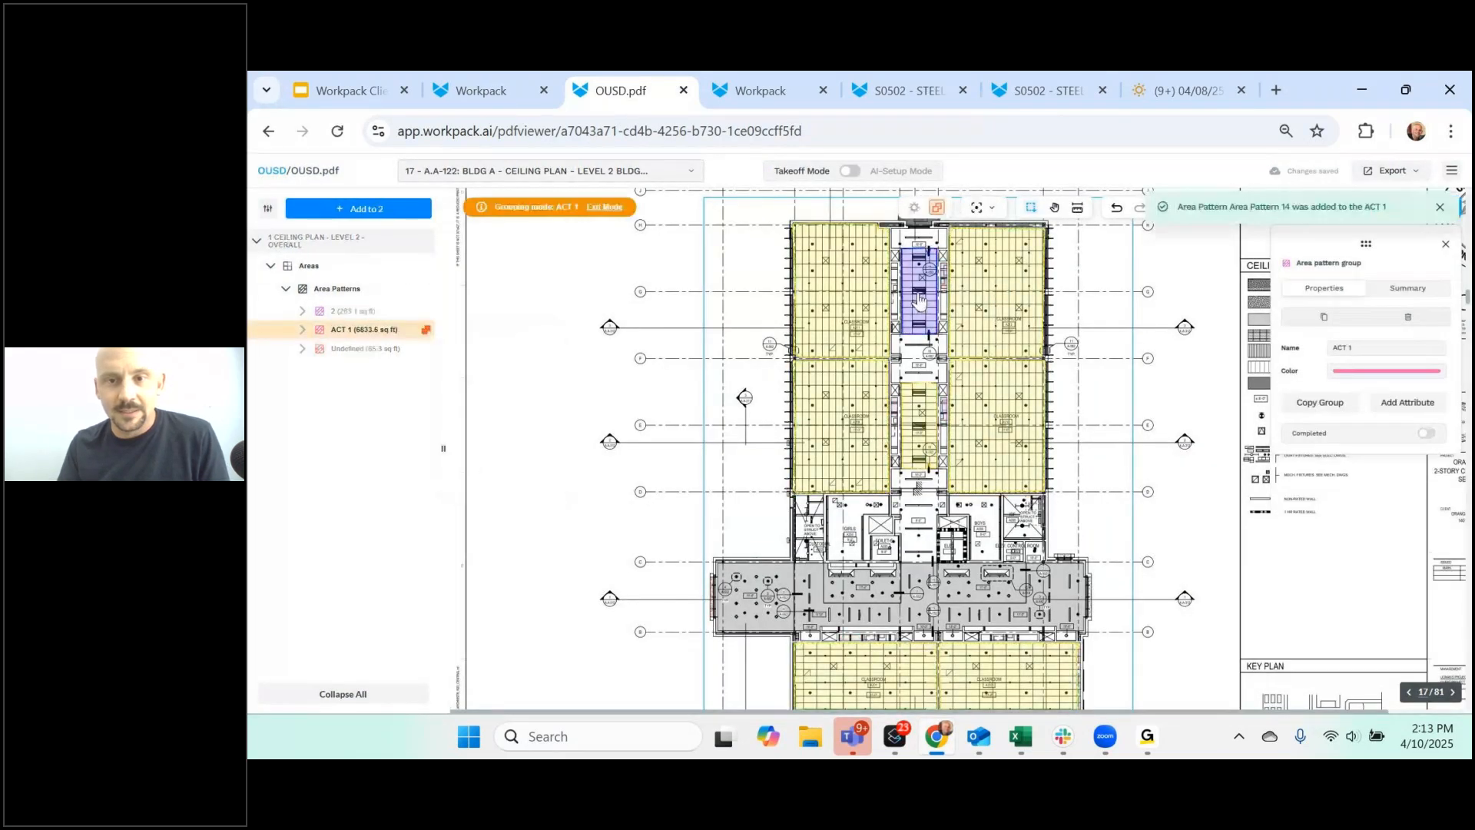
left_click(920, 292)
key("Escape")
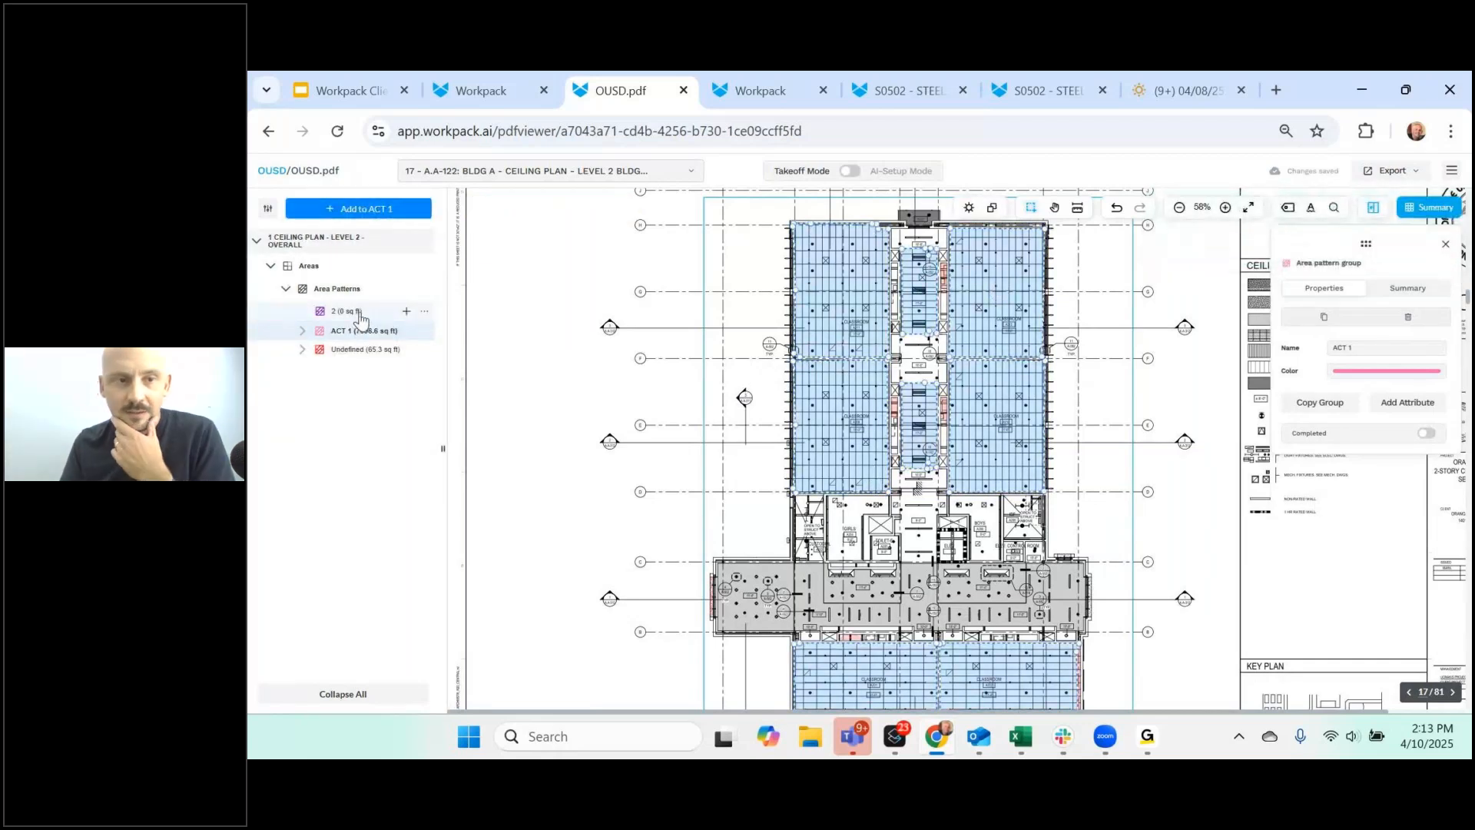
- Delete the empty area pattern group 2 and confirm
left_click(425, 311)
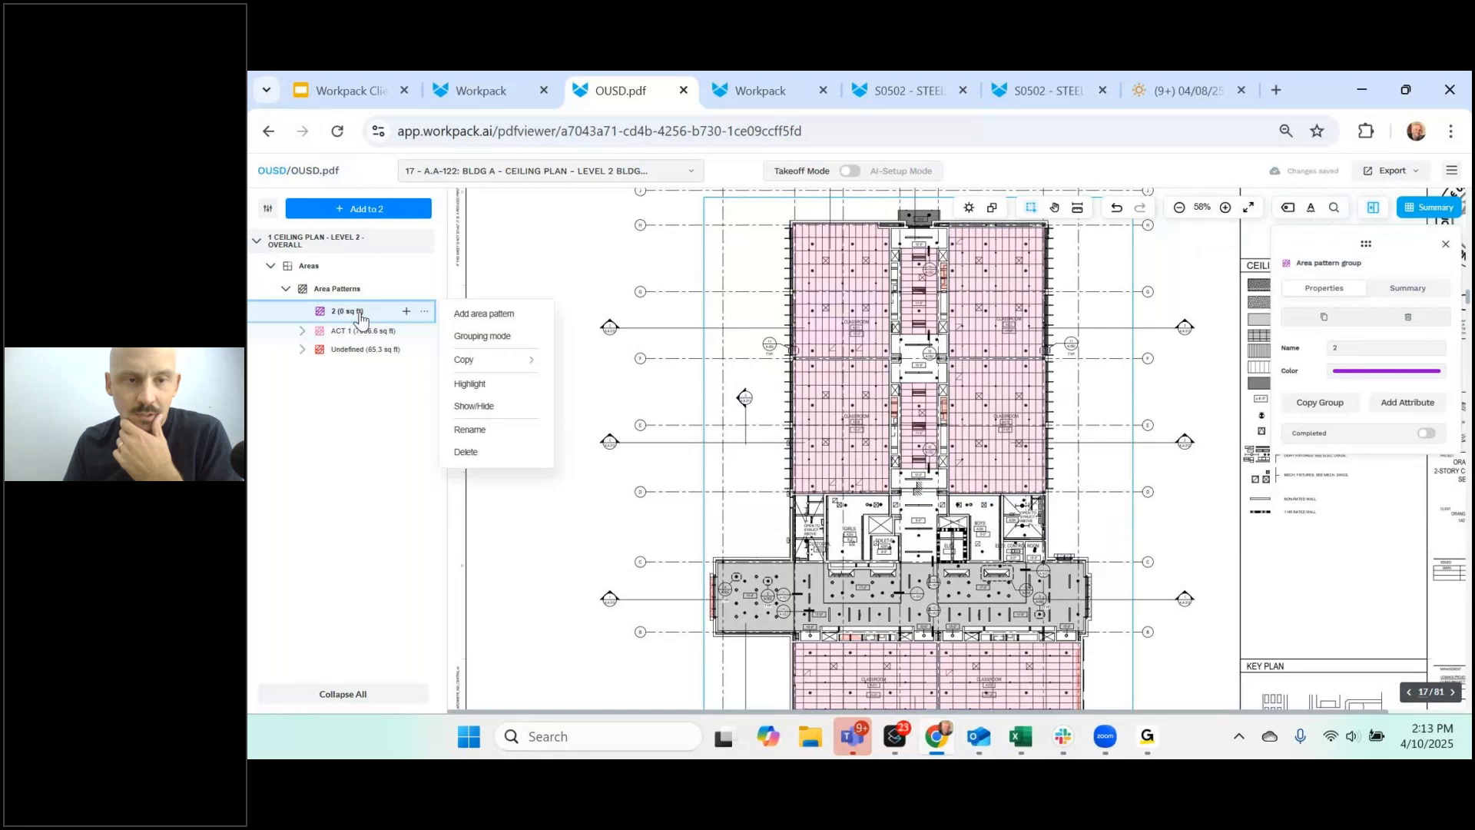
left_click(467, 453)
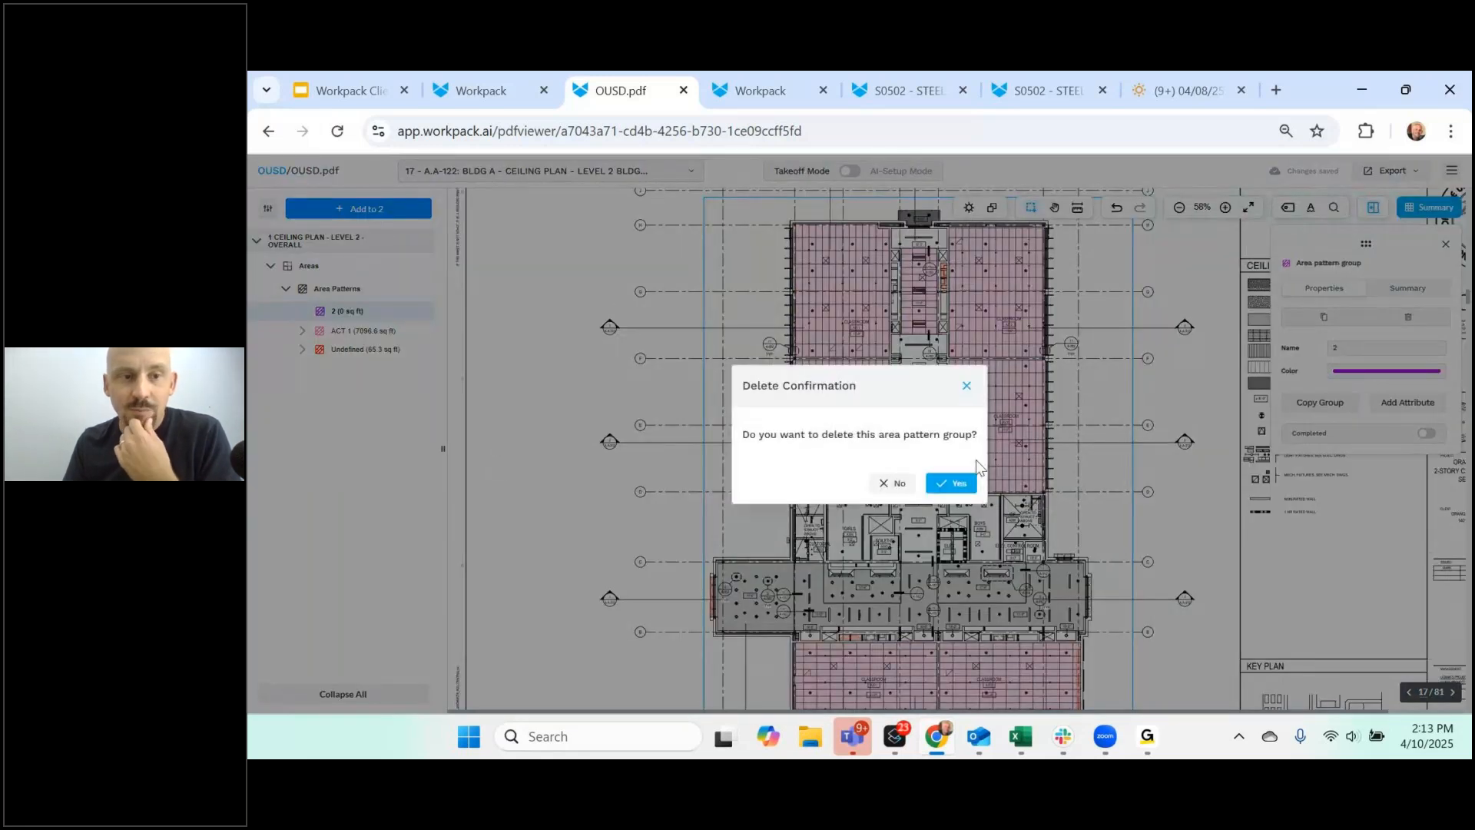
left_click(953, 483)
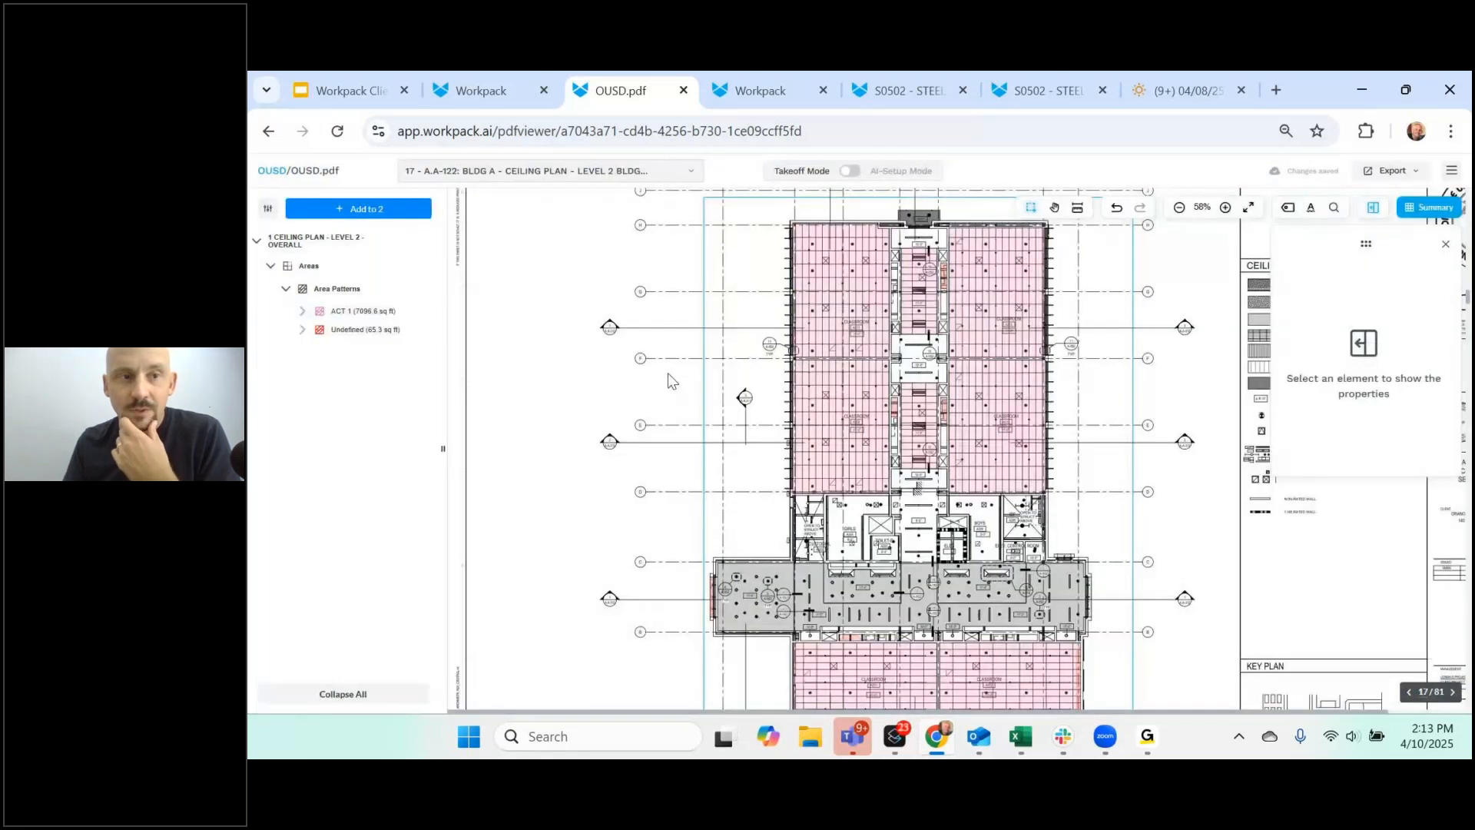
- Show rooms on the ceiling plan while keeping area patterns hidden
left_click(267, 208)
left_click(287, 421)
left_click(288, 575)
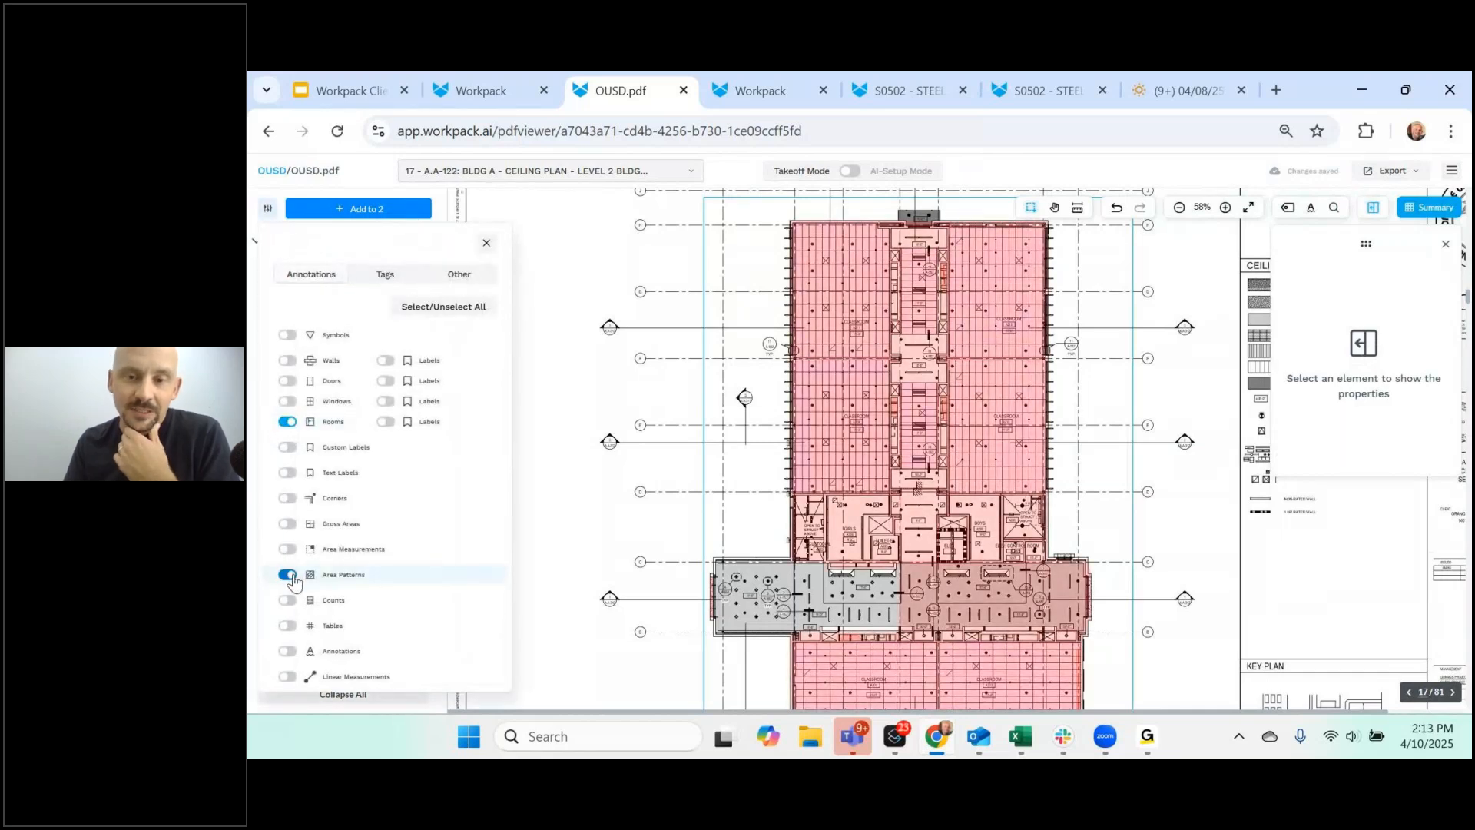
left_click(287, 575)
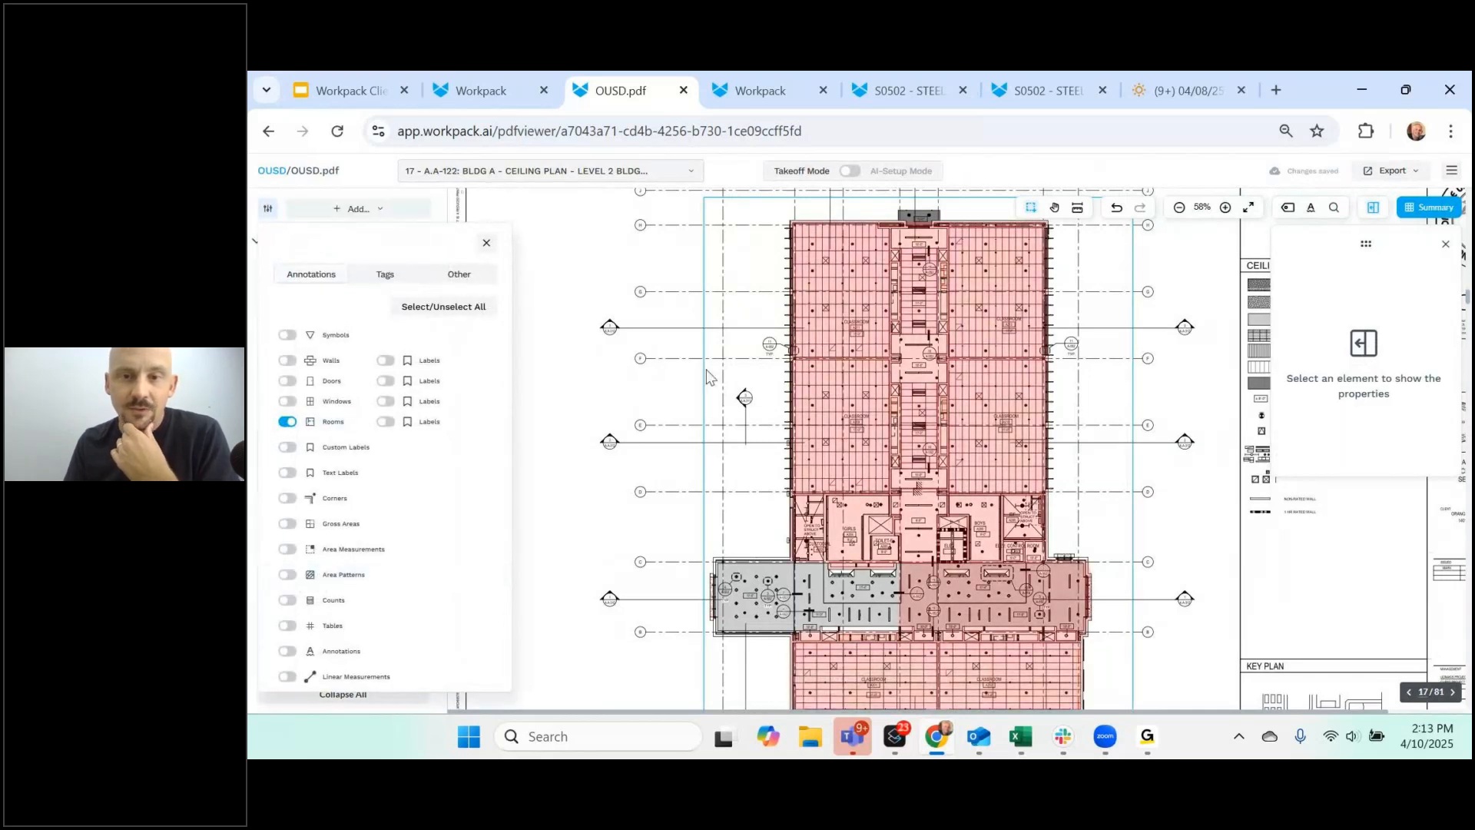
left_click(707, 377)
- Create room groups ACT 1 and DW CEILING, colouring DW CEILING teal
left_click(822, 286)
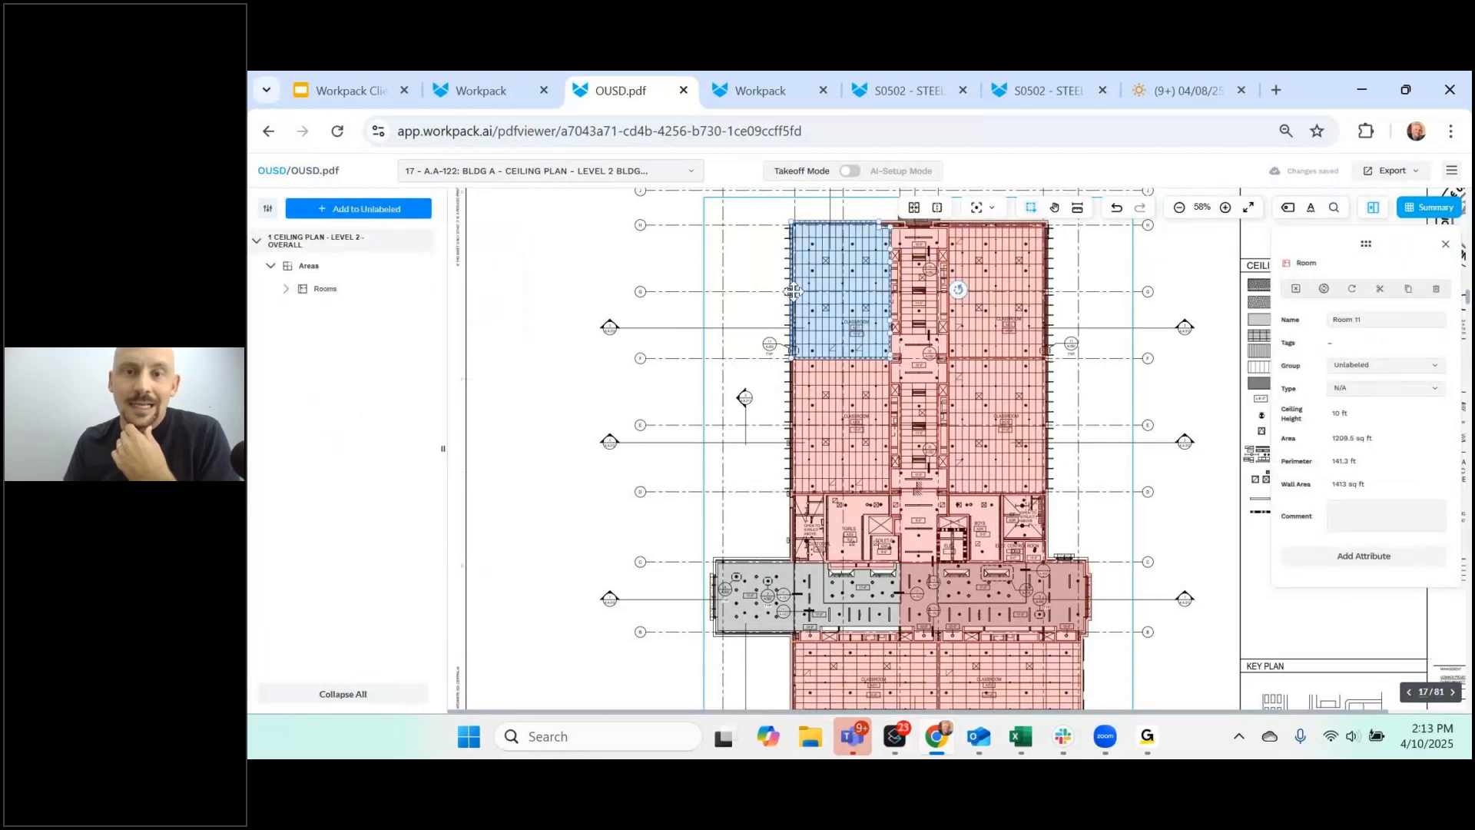
left_click(287, 291)
left_click(407, 289)
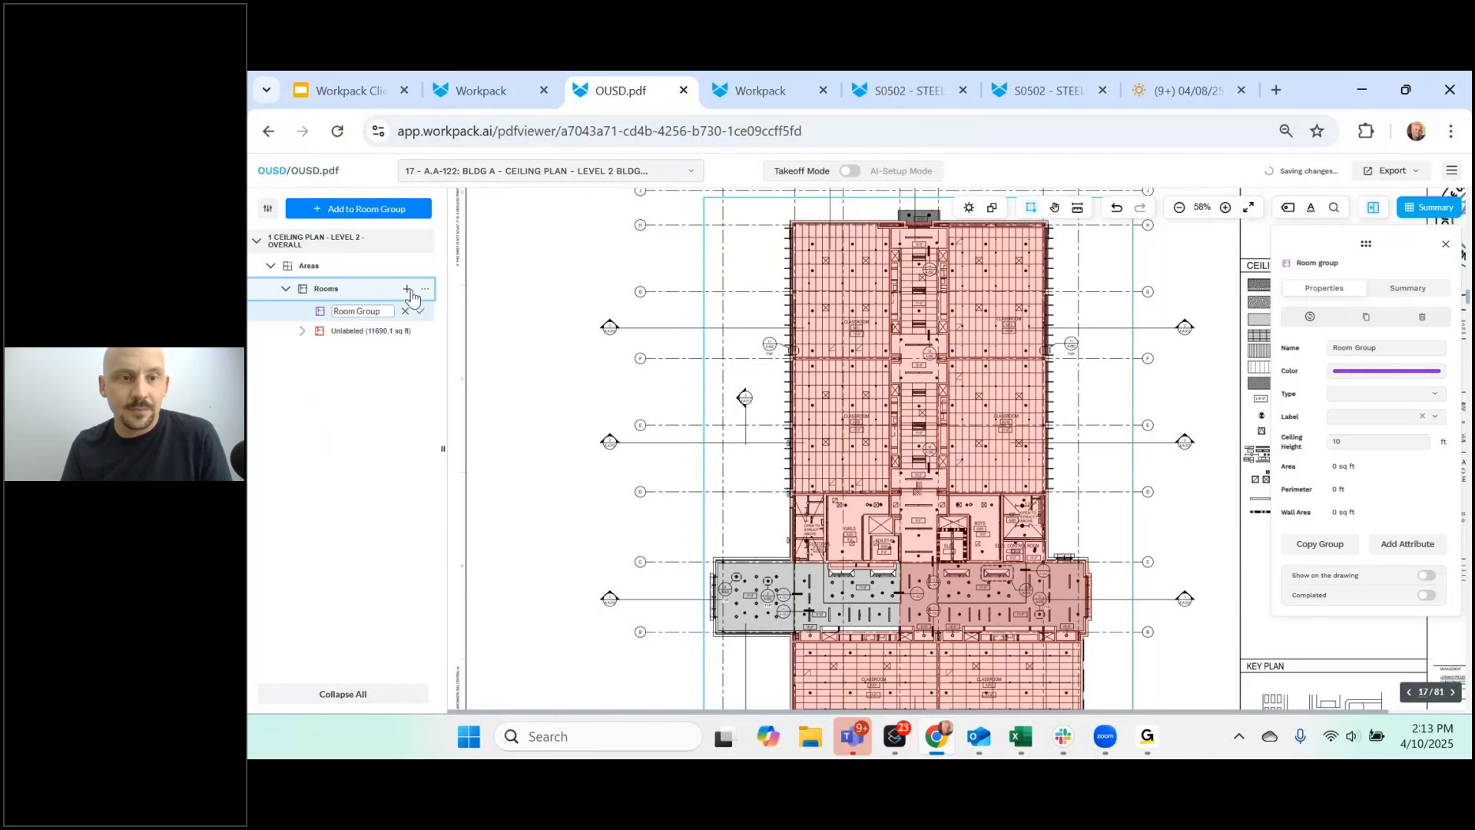
type("ACT 1")
key("Return")
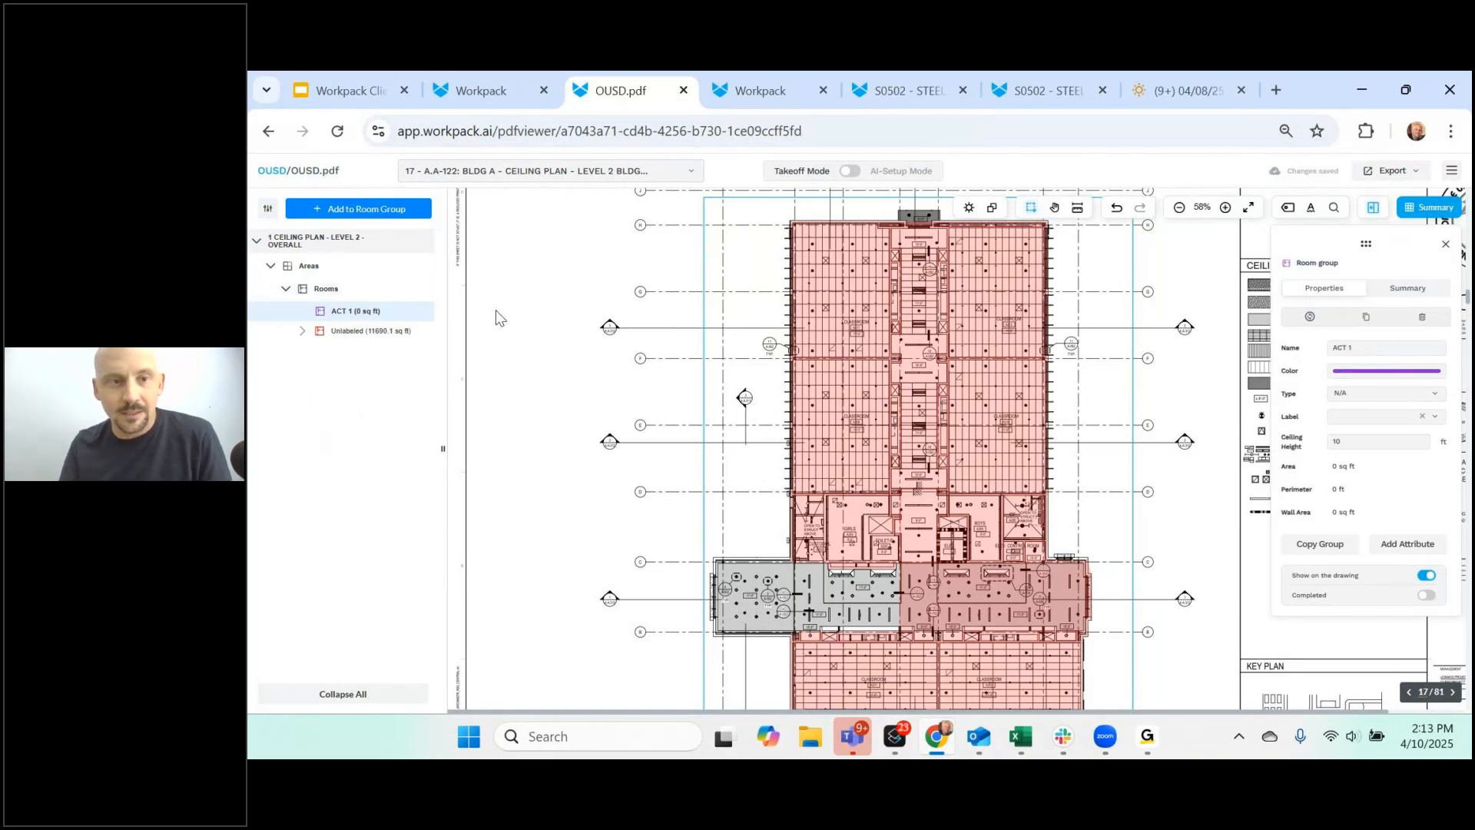
left_click(408, 290)
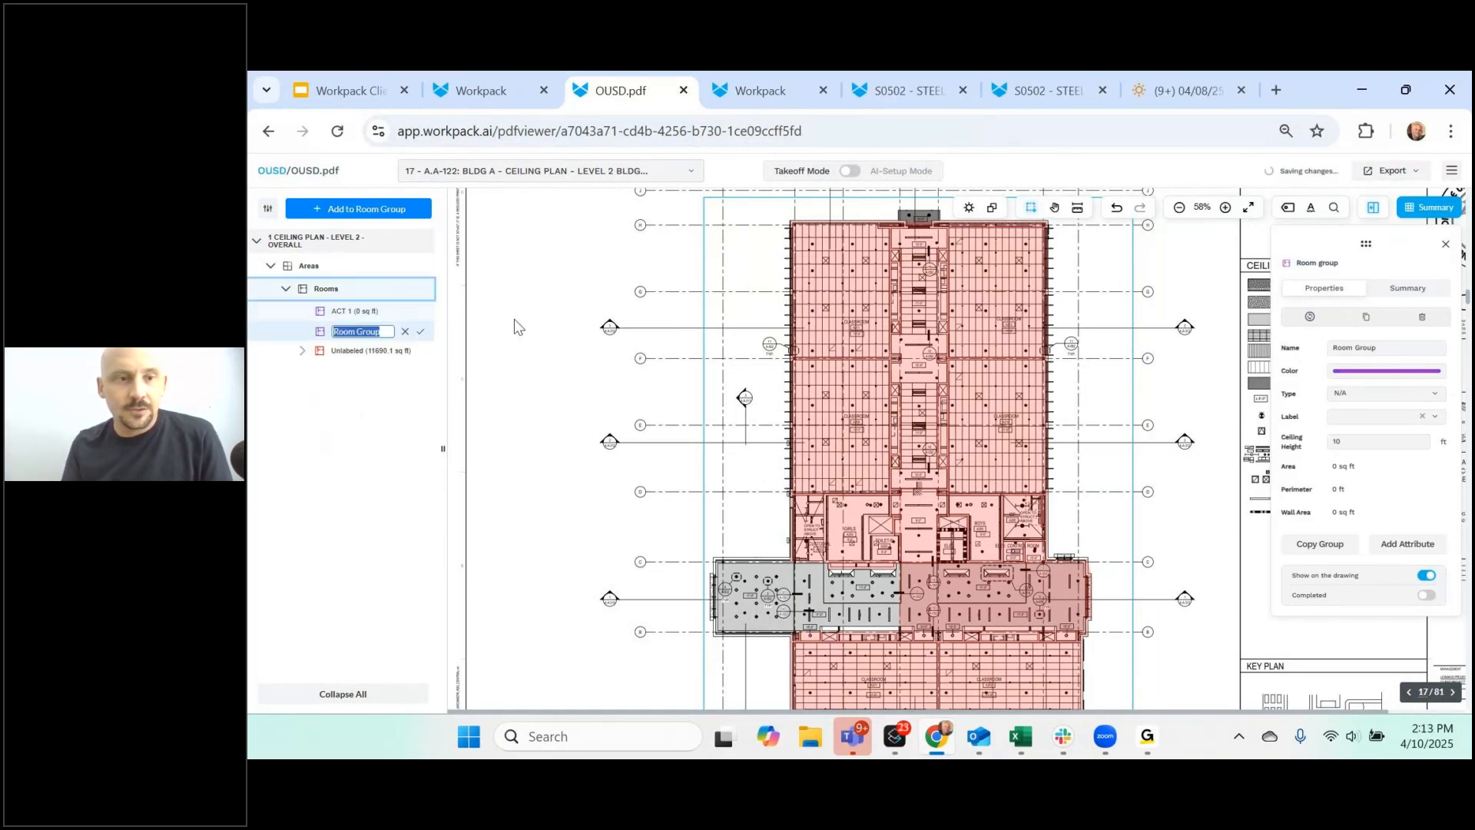
type("DC")
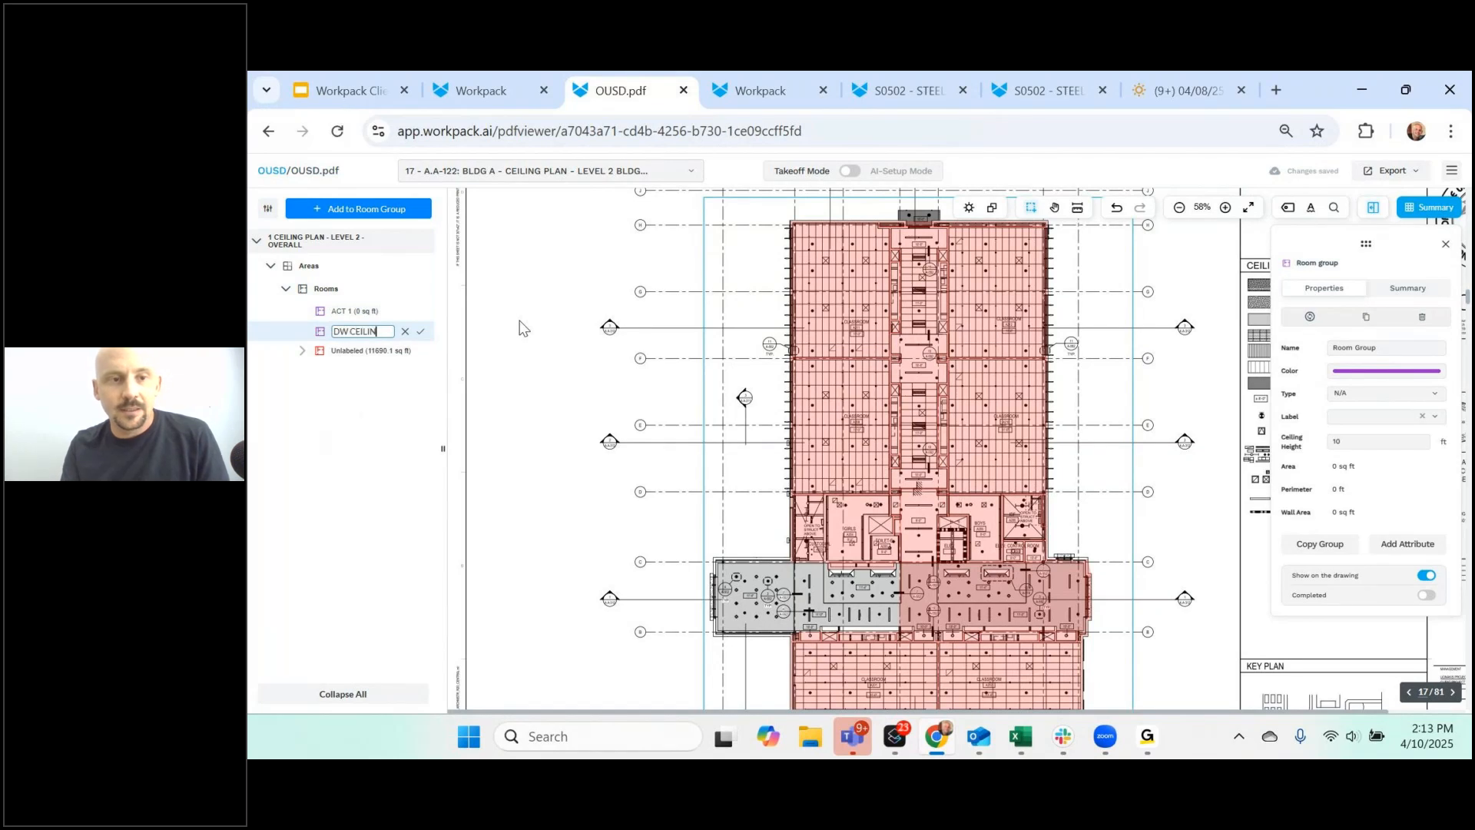
key("Return")
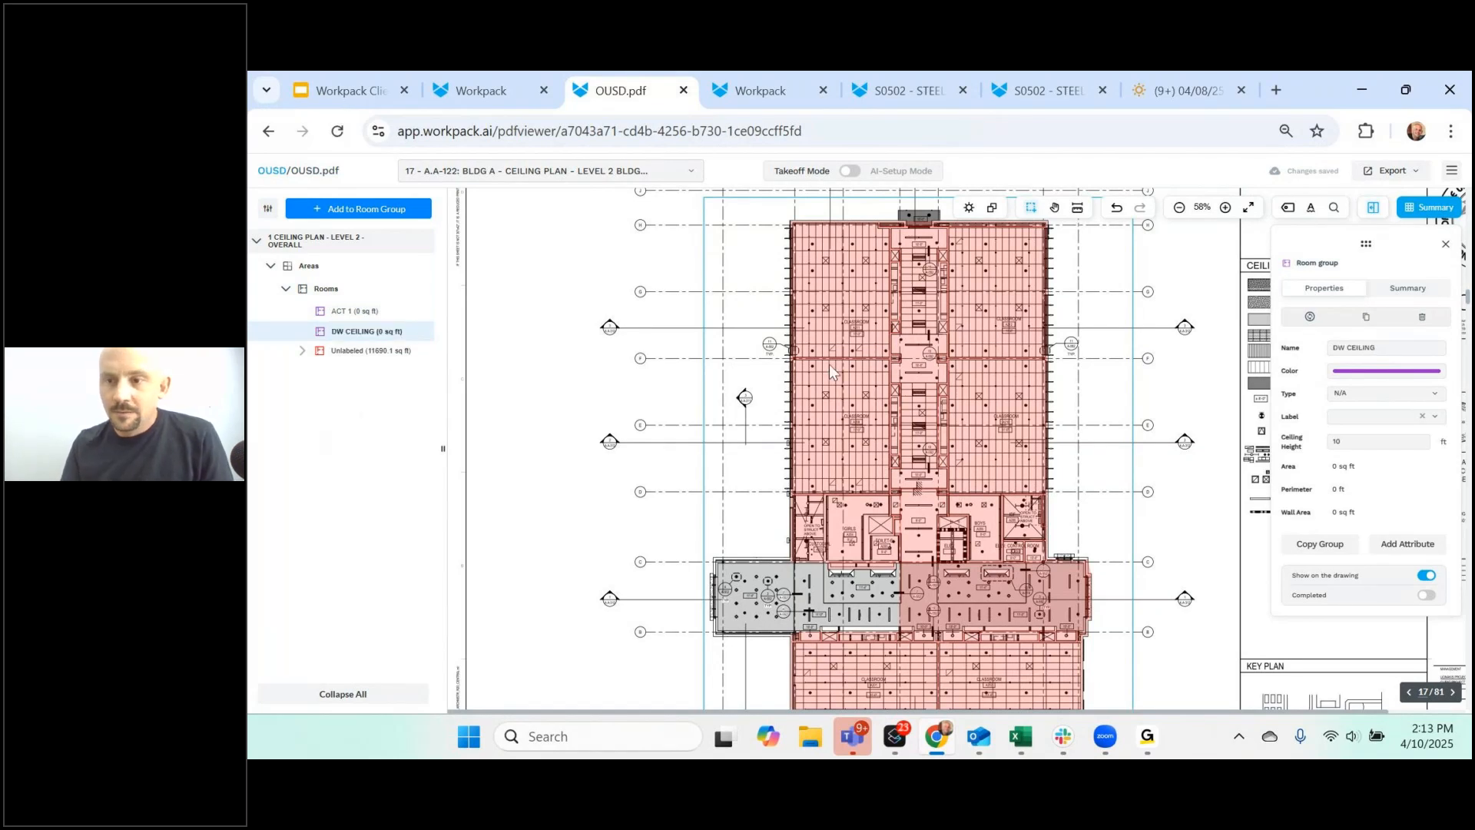
left_click(1356, 372)
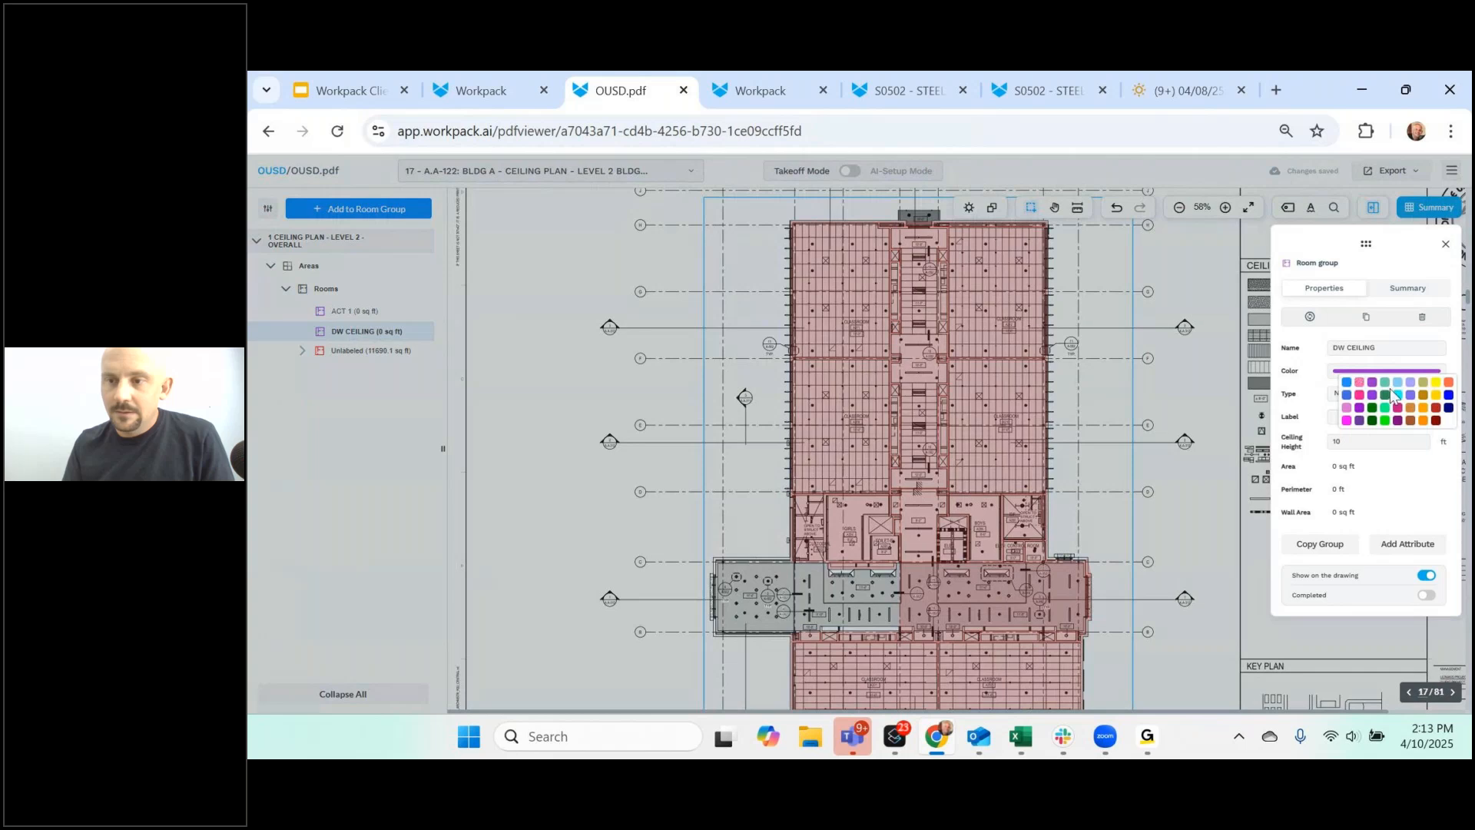
left_click(1397, 396)
- Add the six classrooms to the ACT 1 room group
left_click(419, 315)
left_click(424, 311)
left_click(471, 339)
left_click(853, 304)
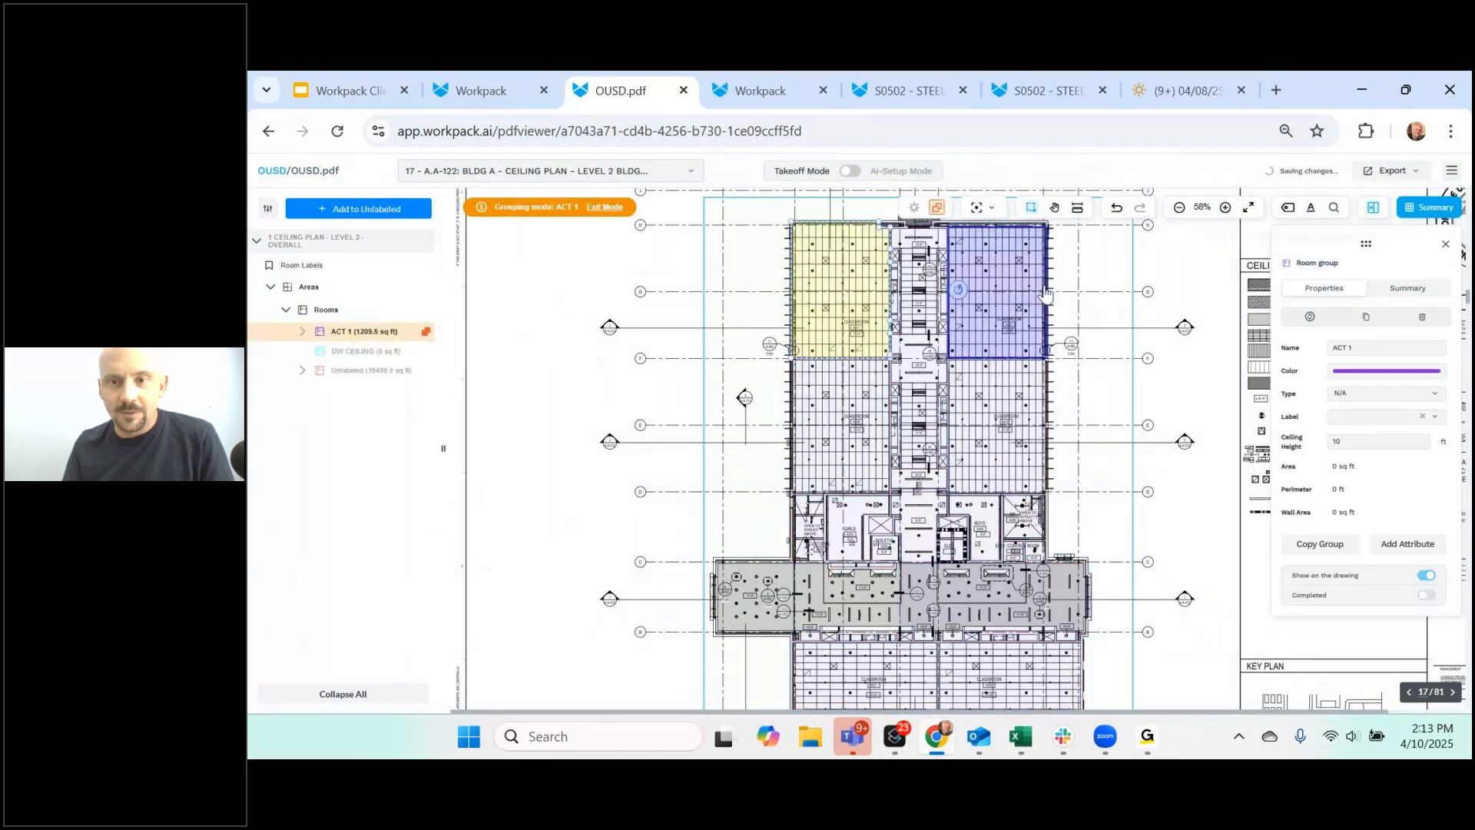
left_click(1011, 306)
left_click(1016, 402)
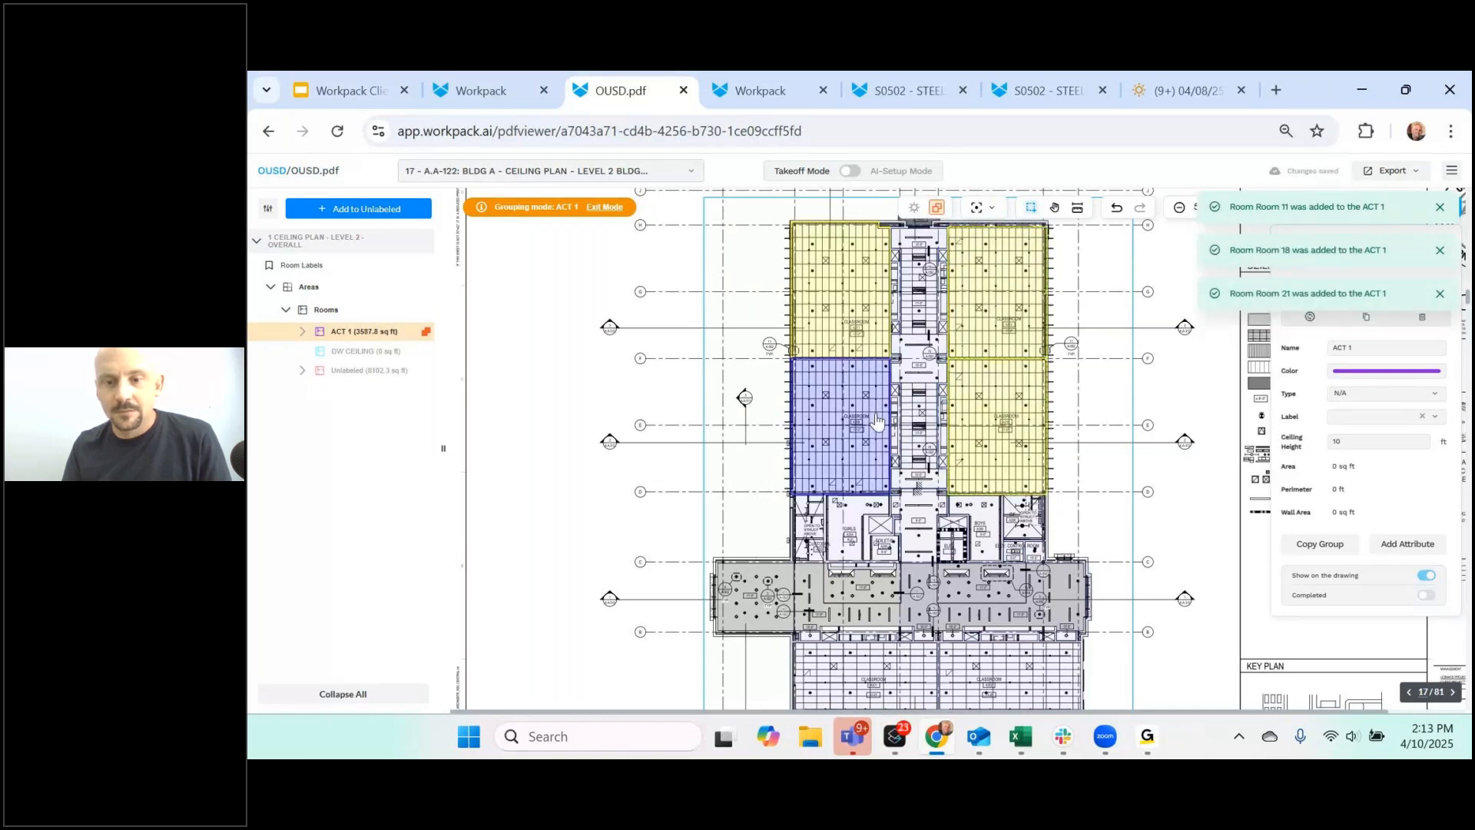
left_click(845, 427)
scroll(1064, 467, "down", 3)
left_click(1010, 400)
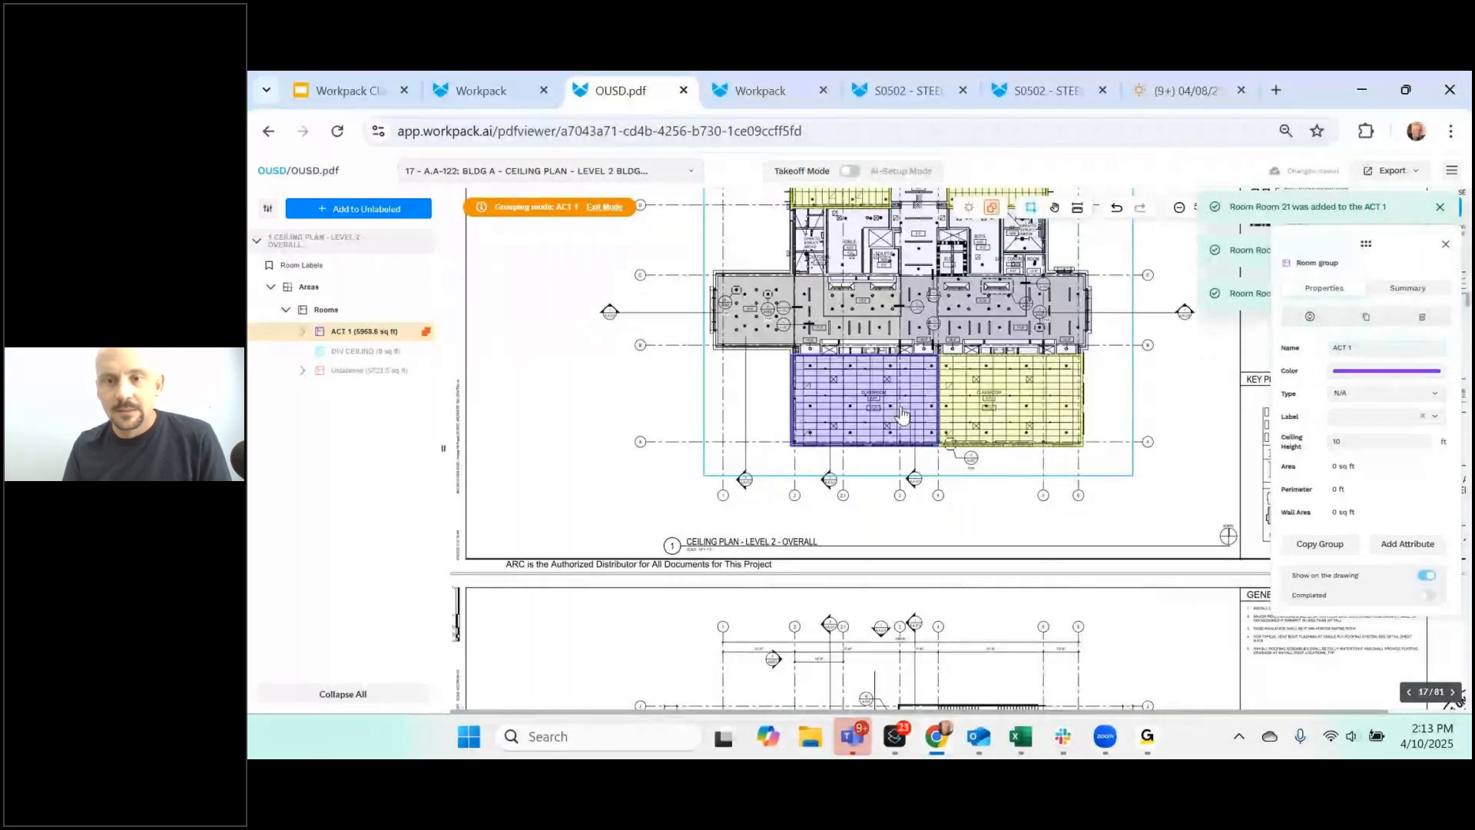
left_click(865, 399)
scroll(1115, 351, "up", 5)
key("Escape")
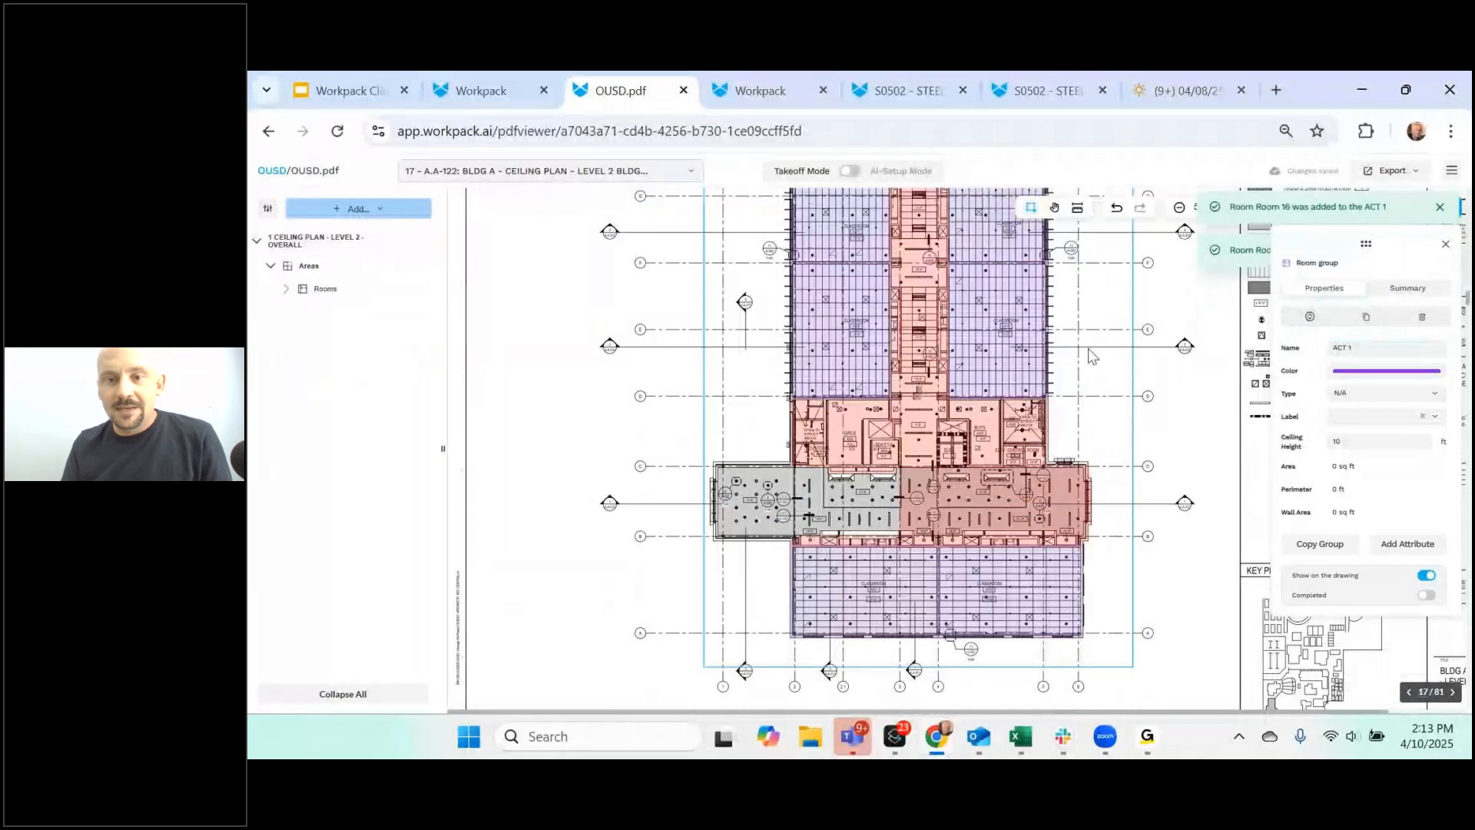
- Split the corridor room with a line across its top end
scroll(914, 359, "up", 3)
scroll(919, 361, "up", 3)
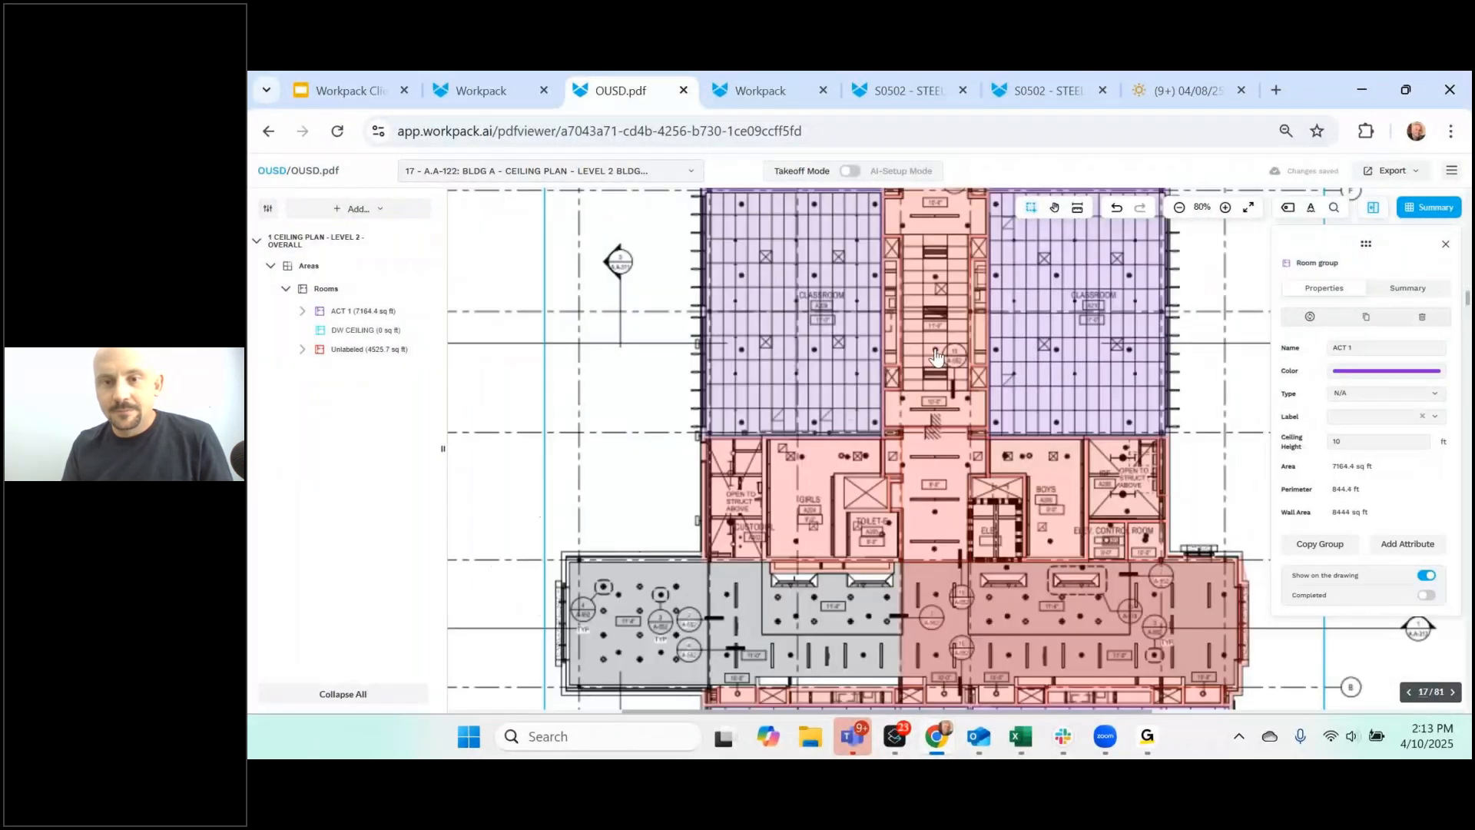
left_click(936, 356)
scroll(928, 309, "up", 5)
scroll(930, 307, "up", 5)
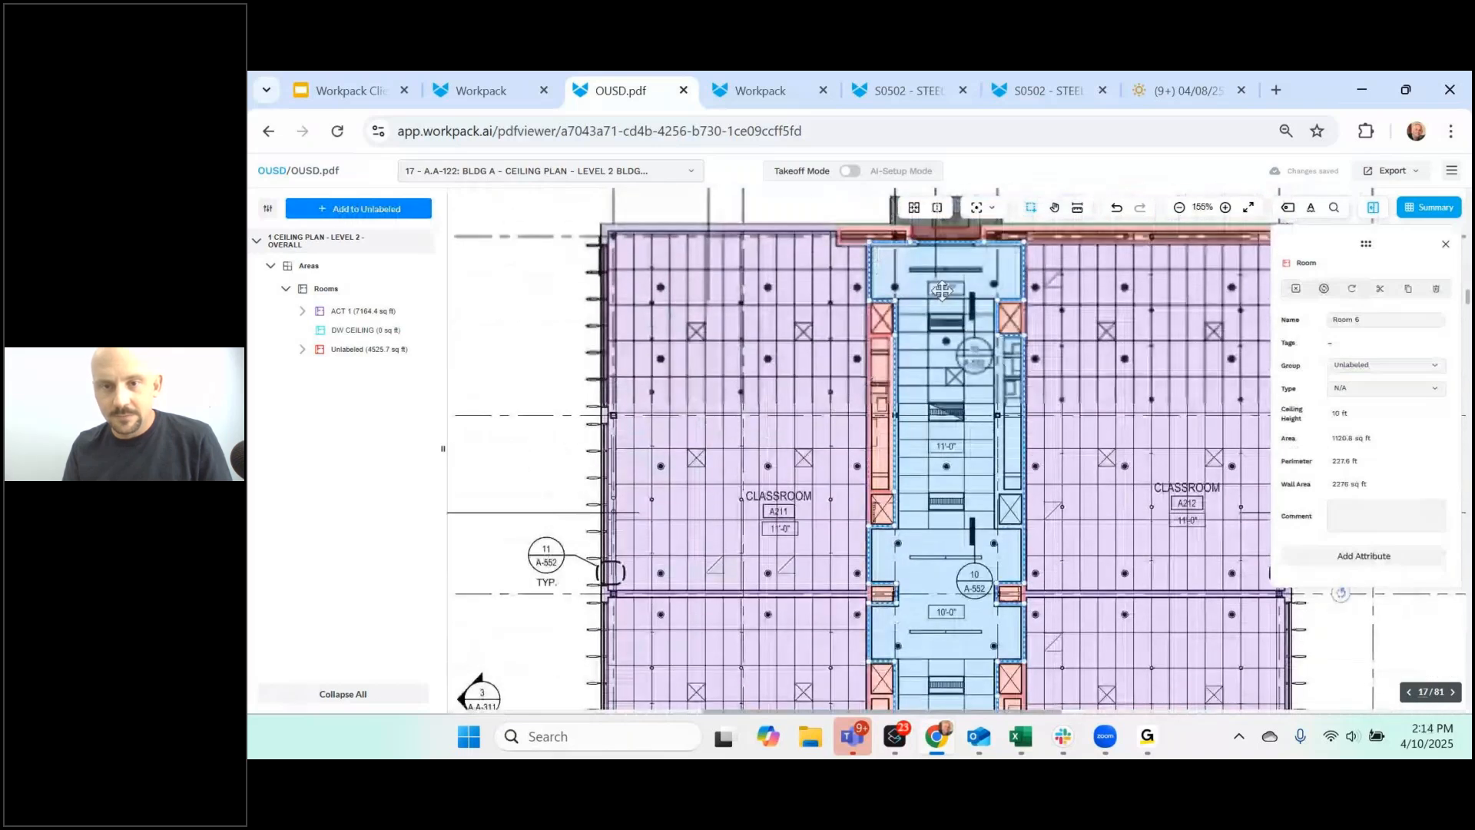
right_click(932, 326)
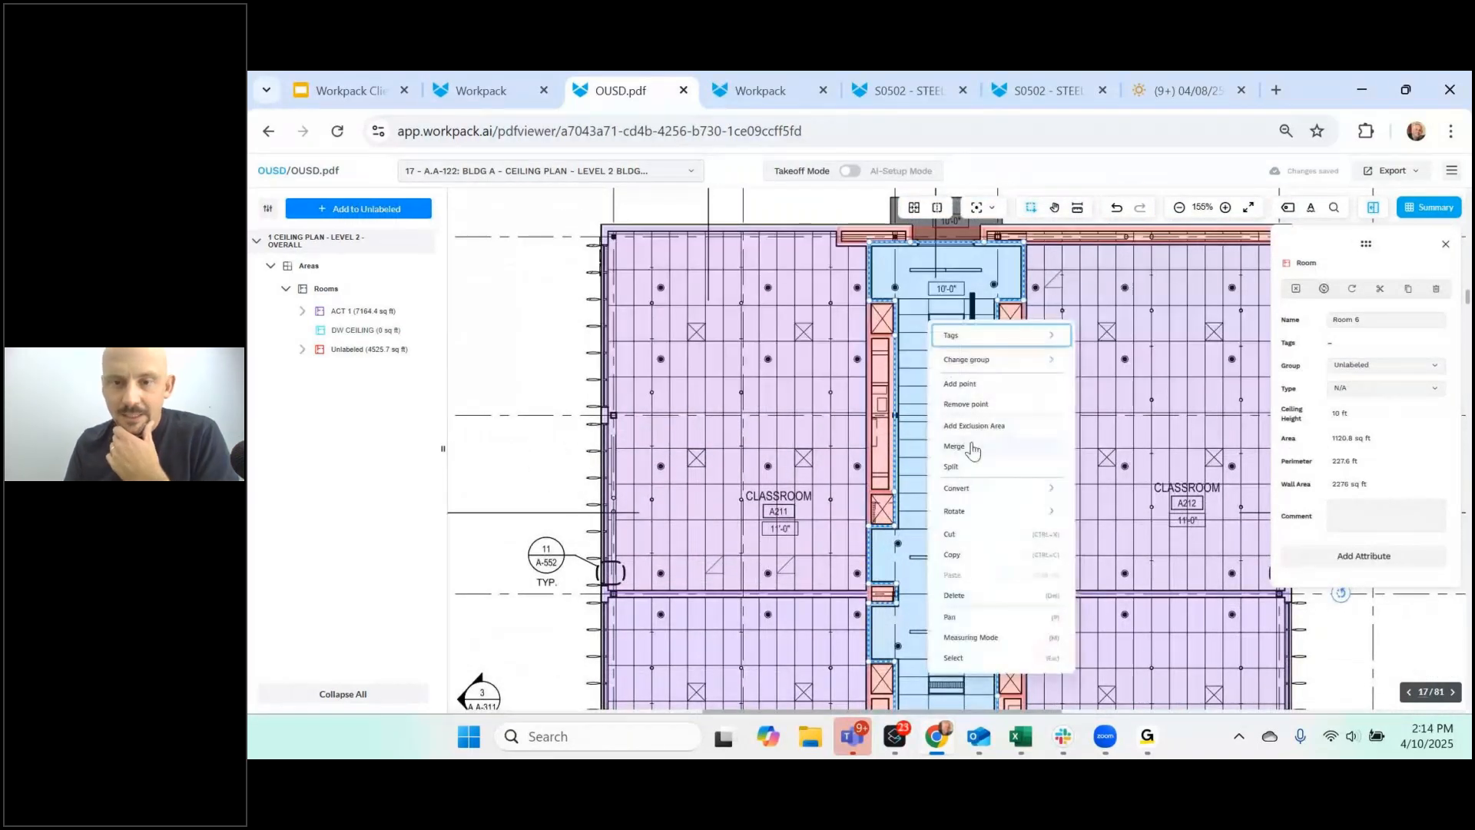
left_click(965, 467)
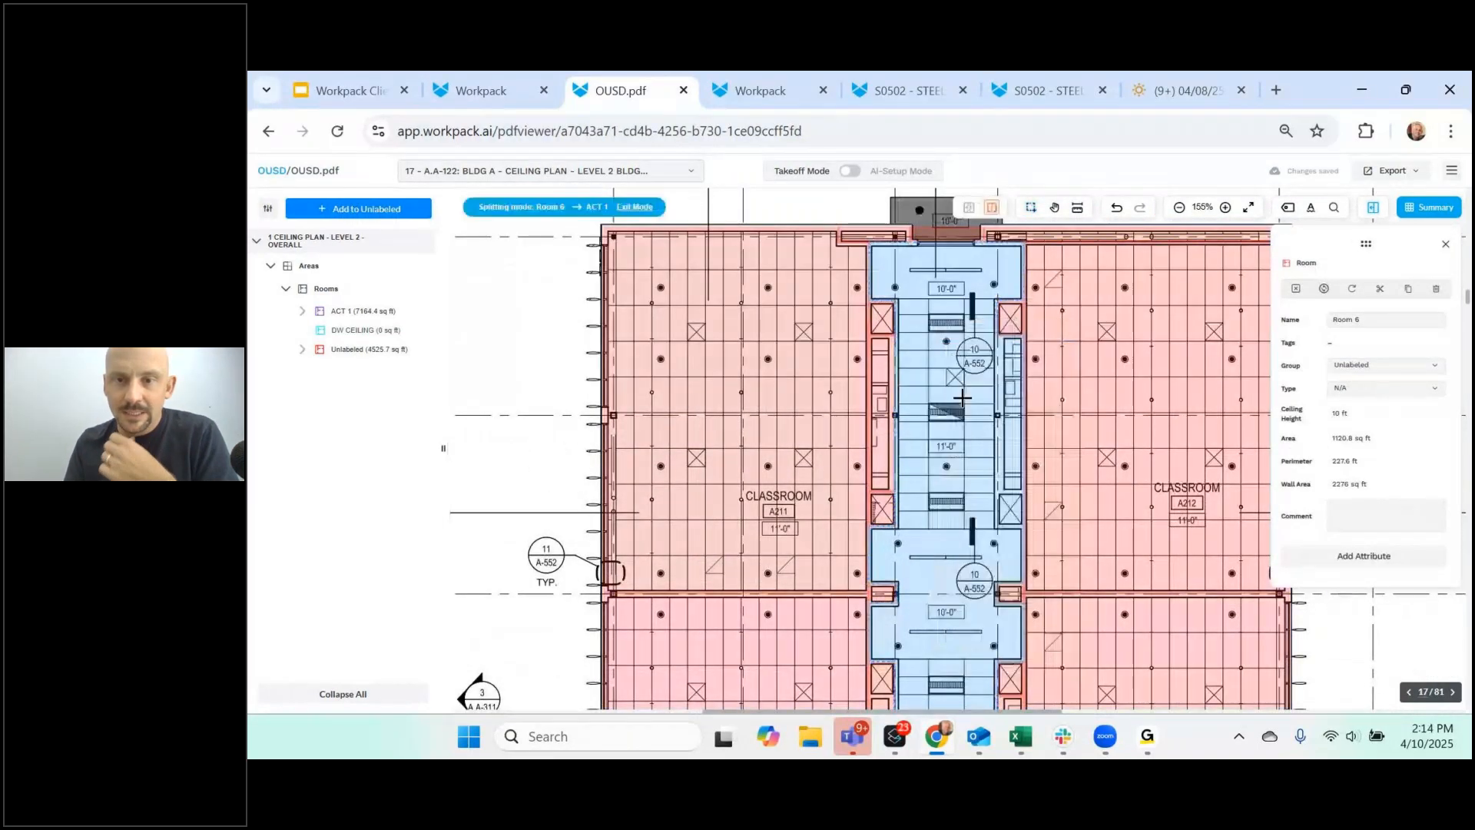
left_click(897, 299)
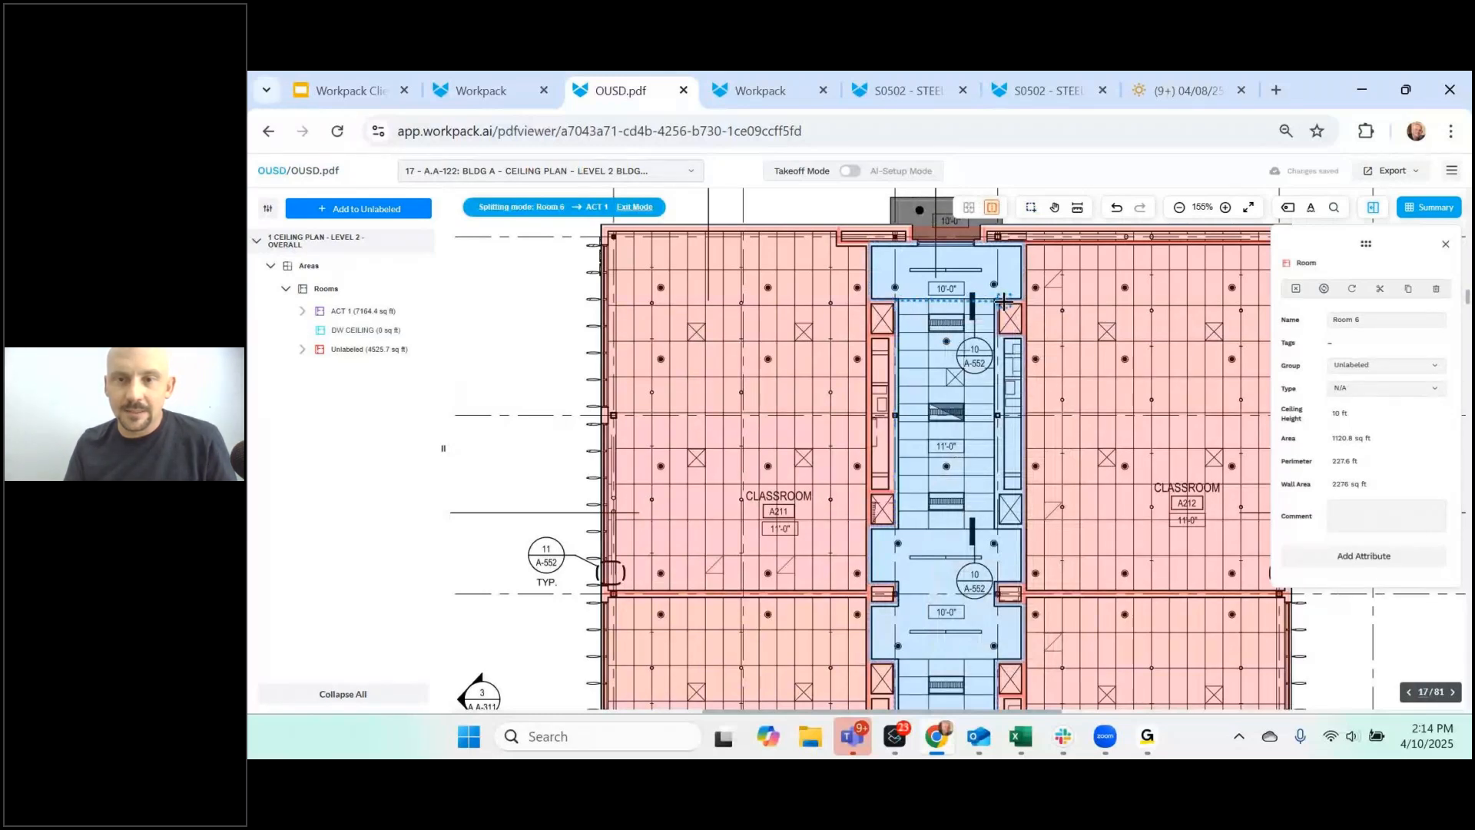
left_click(999, 301)
- Move the small split-off corridor room into the DW CEILING group
left_click(945, 278)
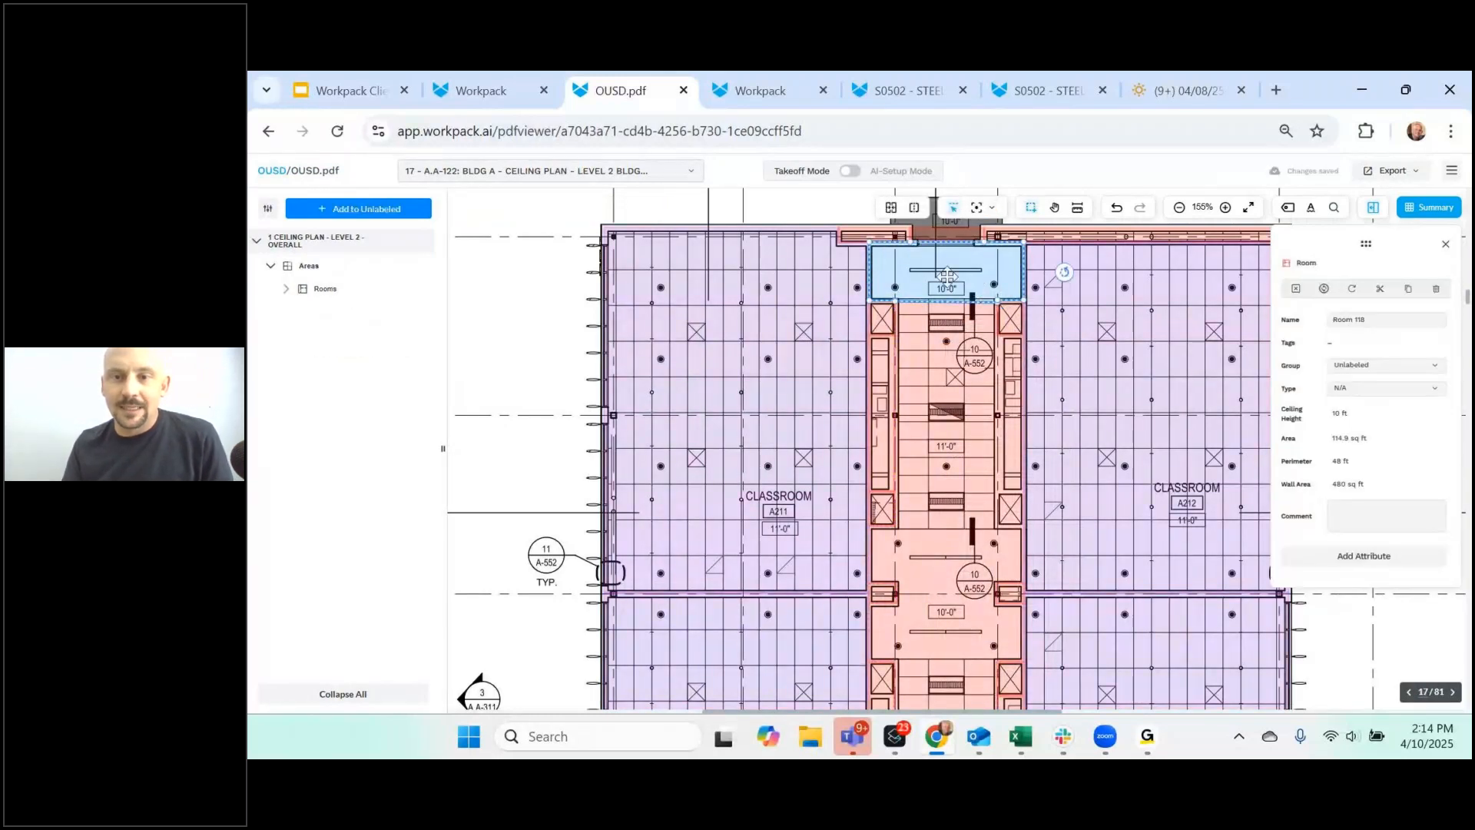
right_click(941, 275)
mouse_move(998, 316)
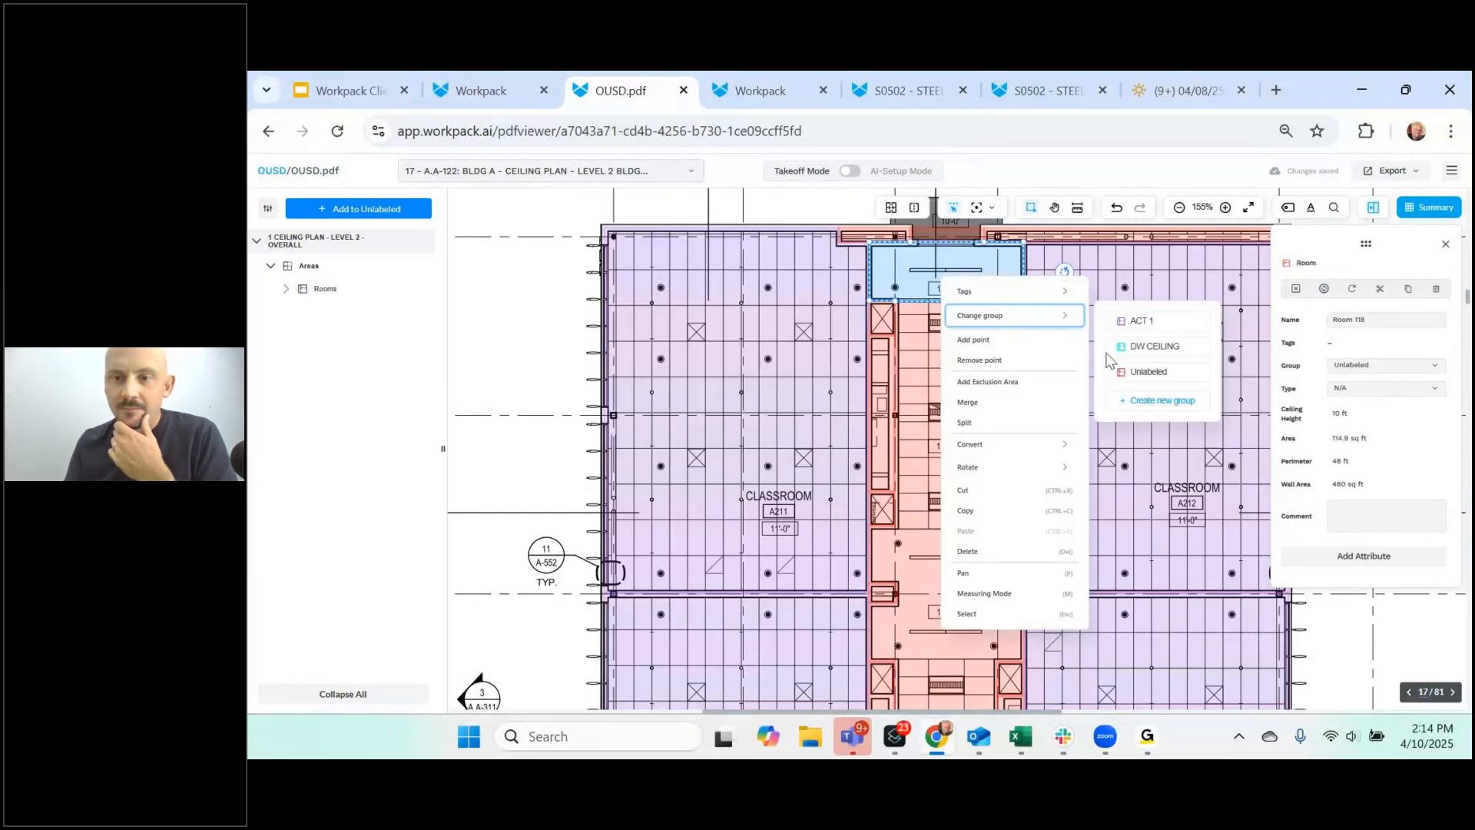
left_click(1139, 355)
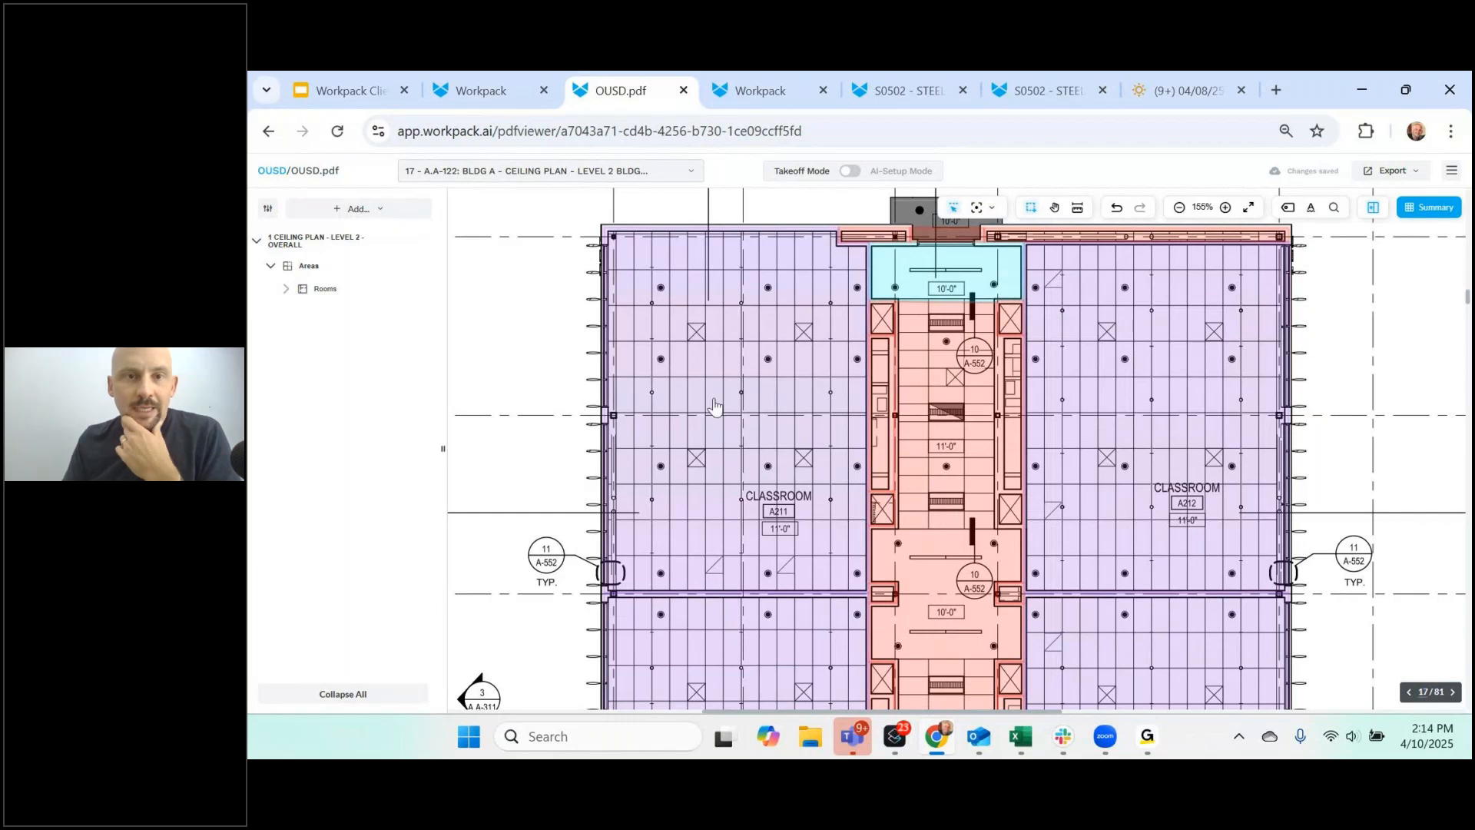
left_click(675, 173)
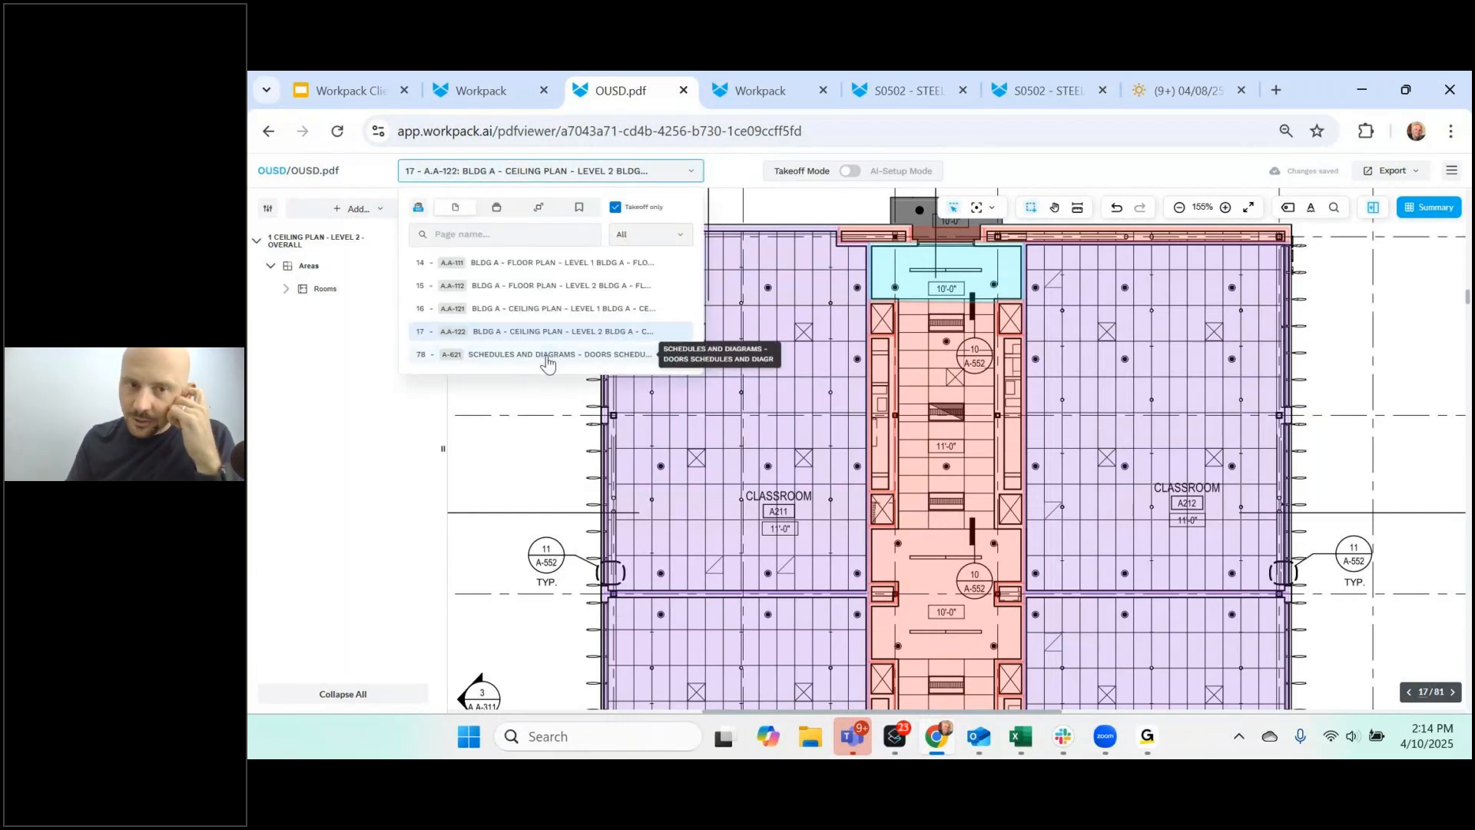
- Switch to sheet 78 A-621 Schedules and Diagrams and select Door Schedule row A124
left_click(547, 357)
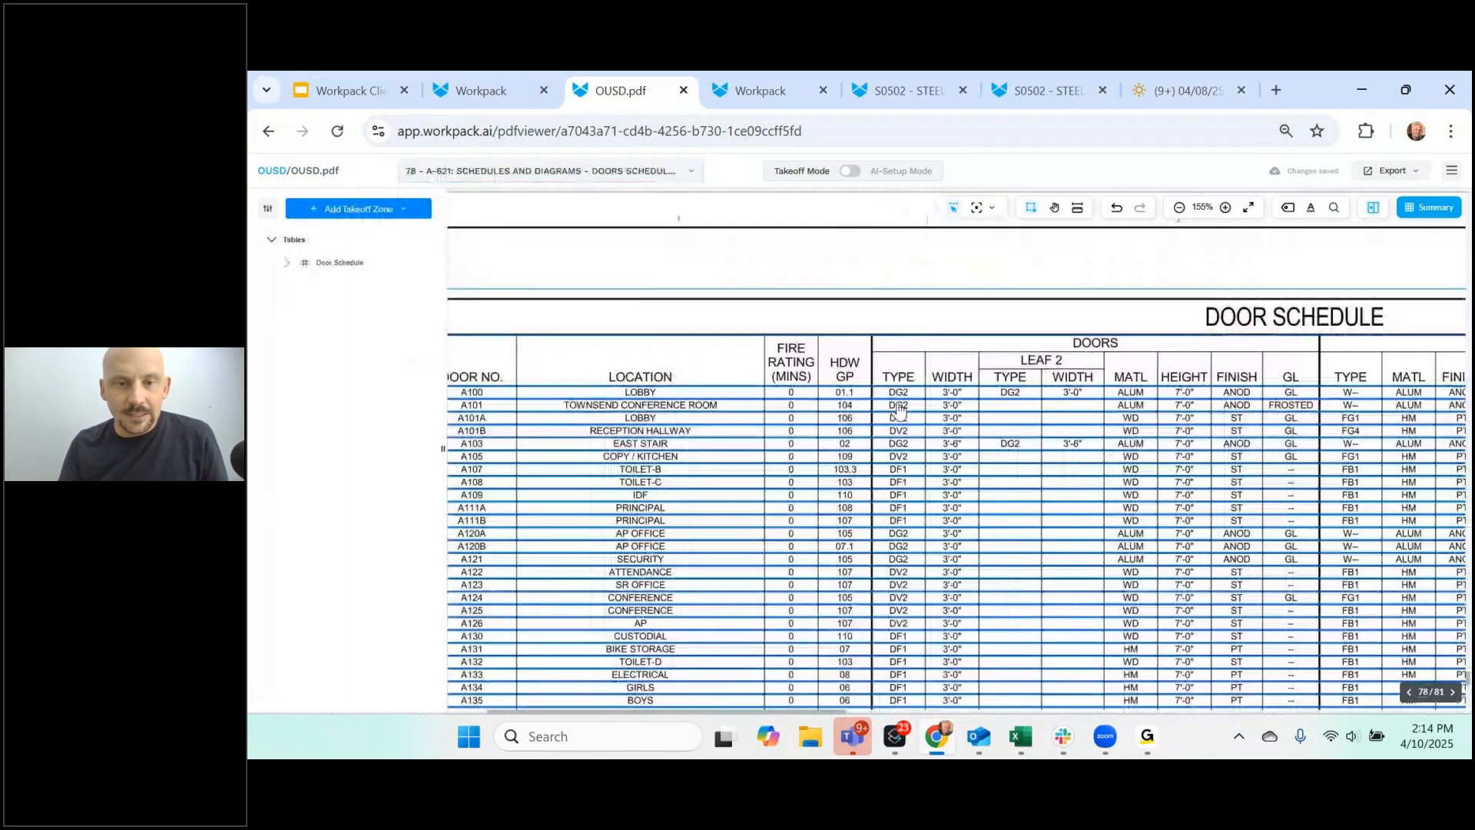
scroll(787, 435, "down", 5)
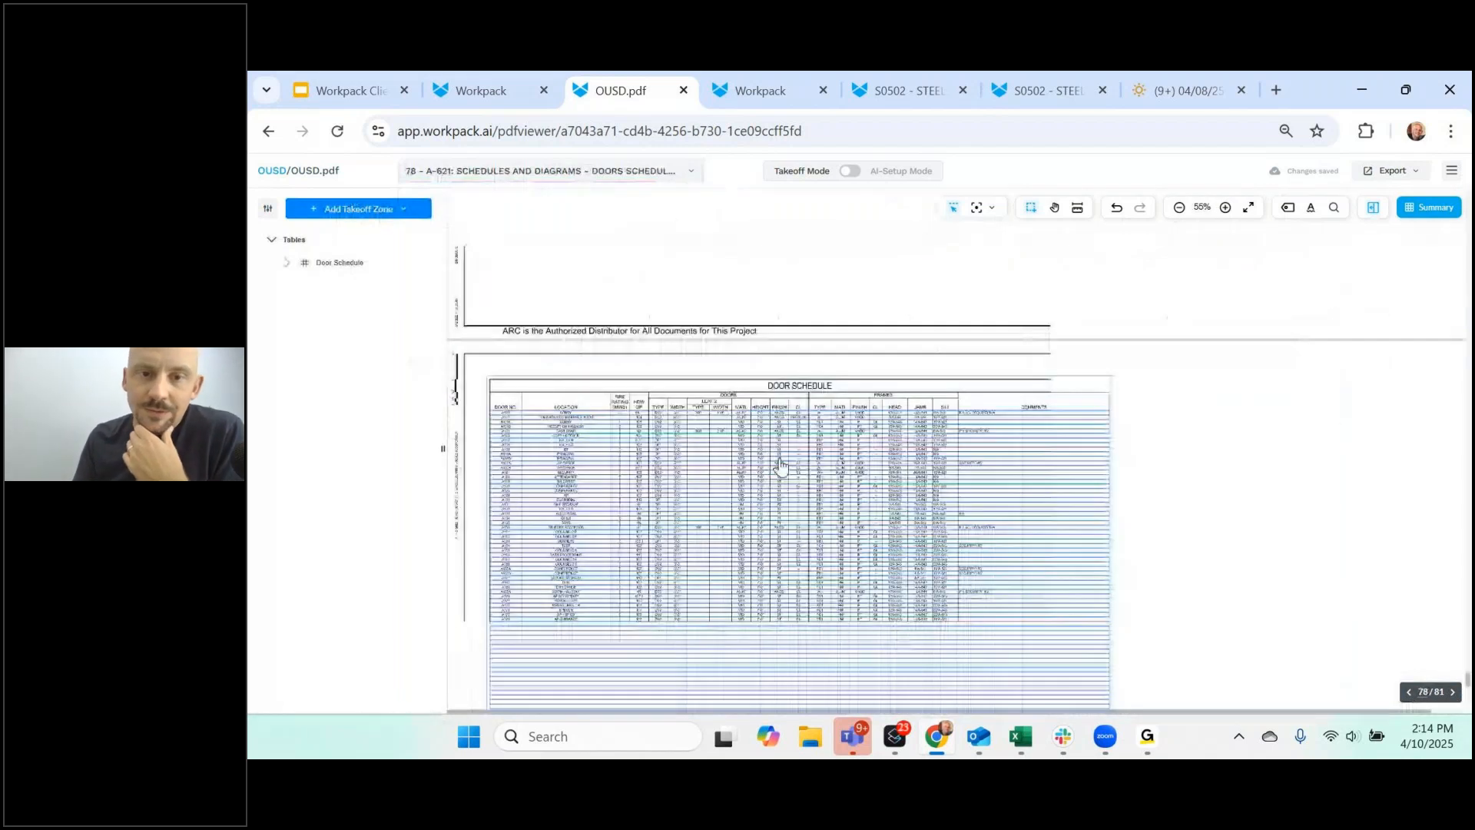
scroll(780, 465, "down", 1)
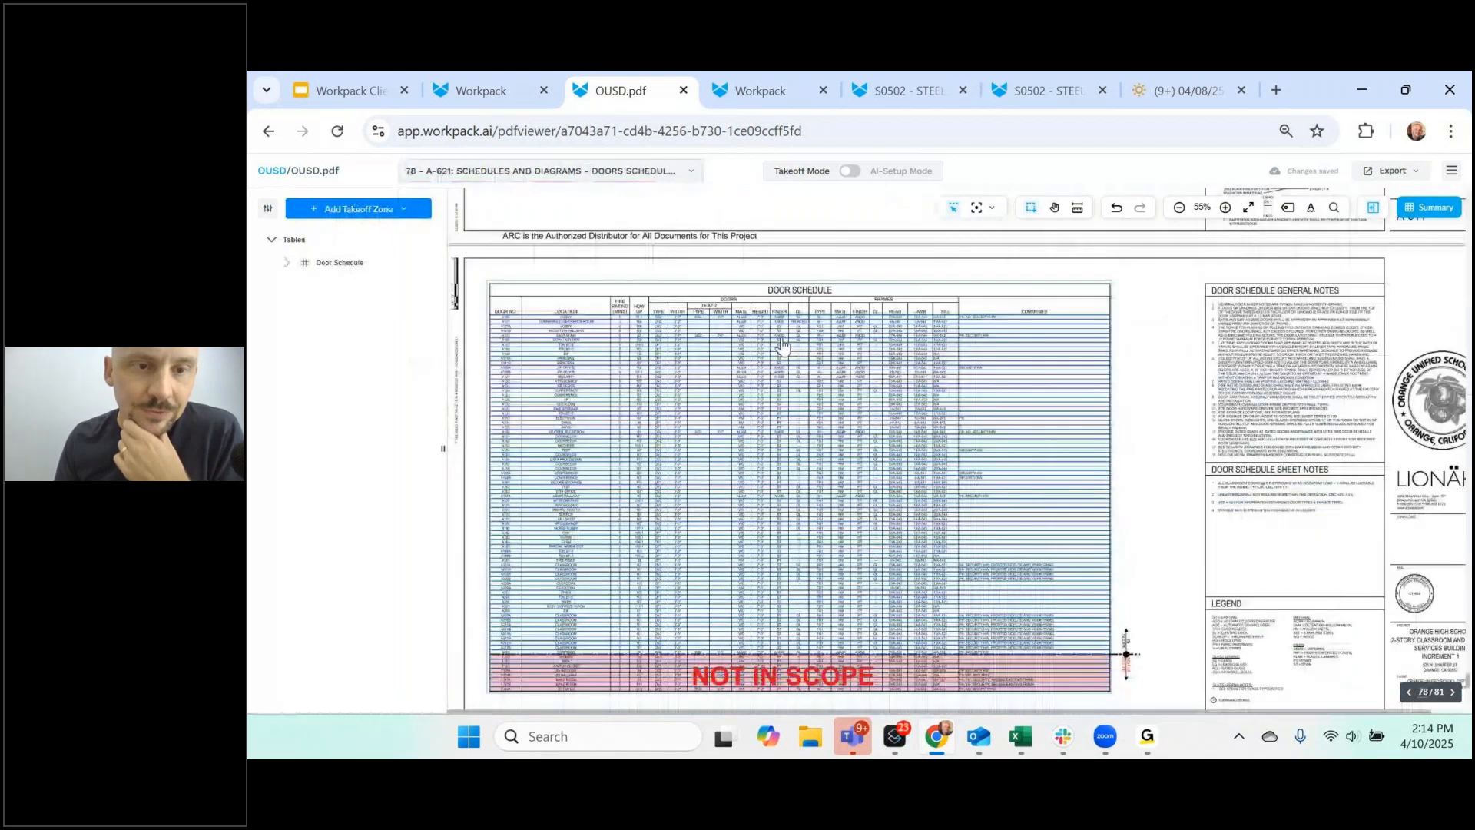
left_click(560, 398)
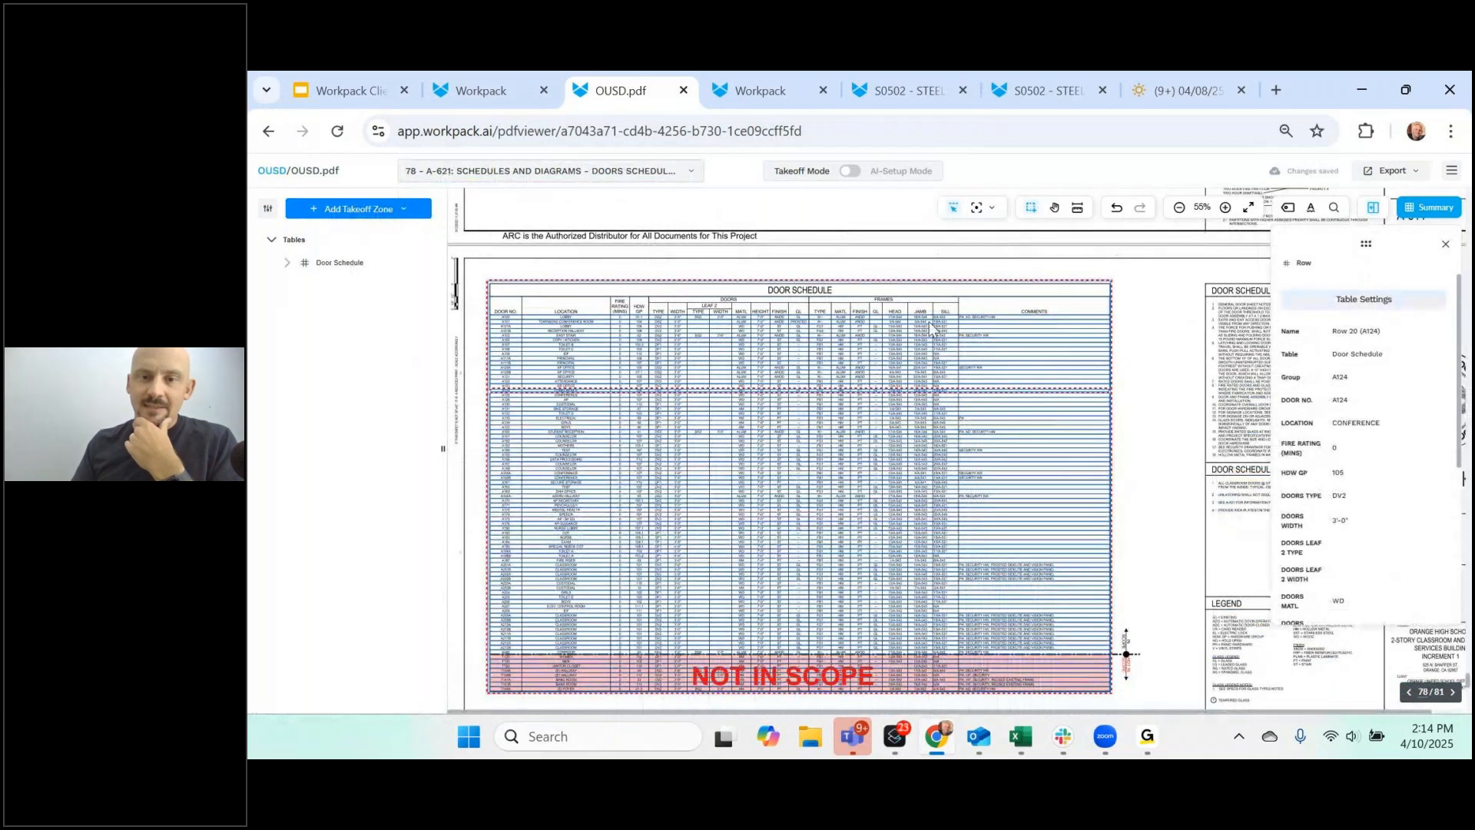
- Inspect the Door Schedule table settings without applying changes, then close the row details
left_click(1347, 307)
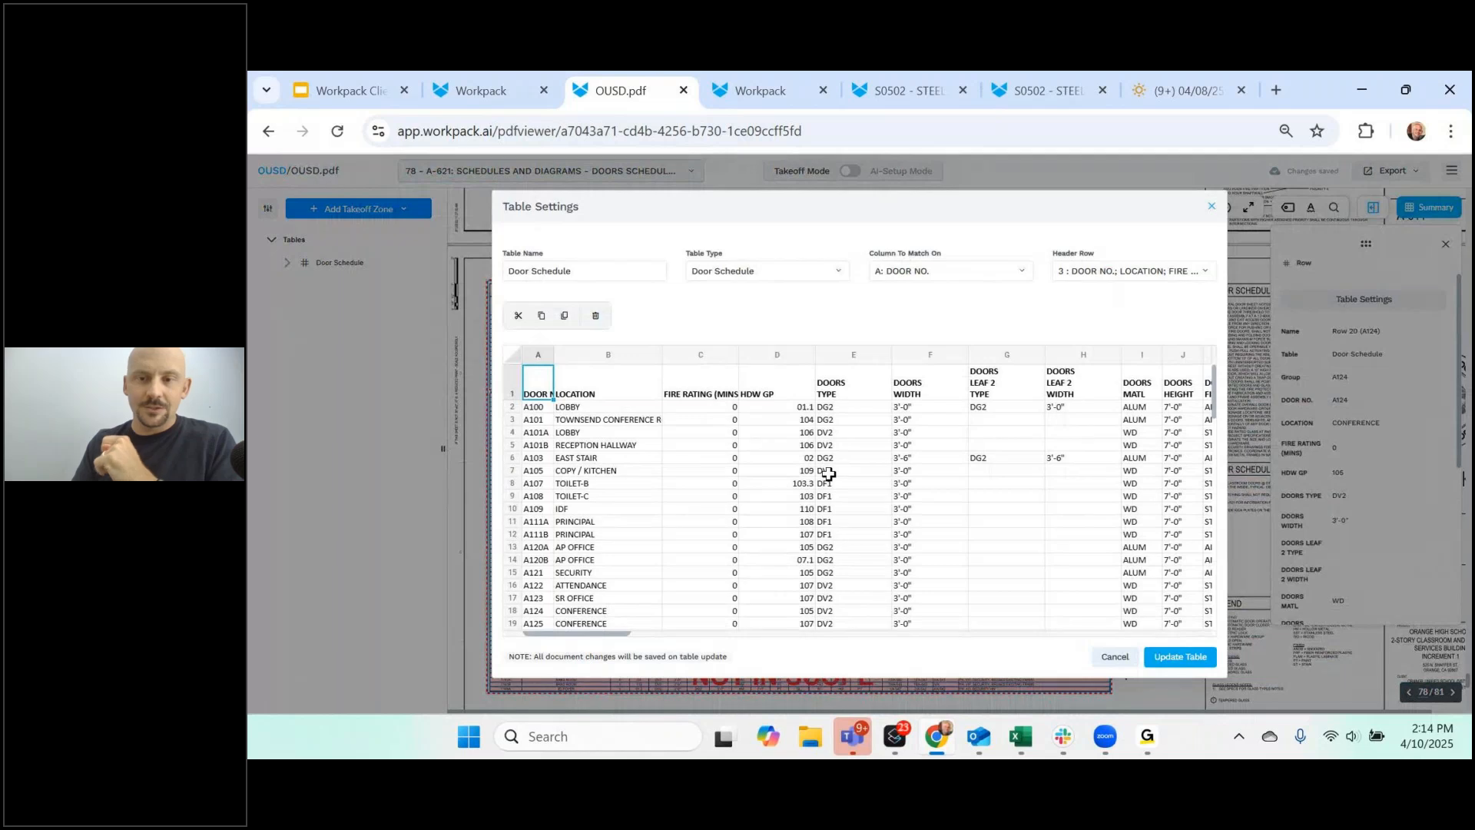
left_click(1022, 496)
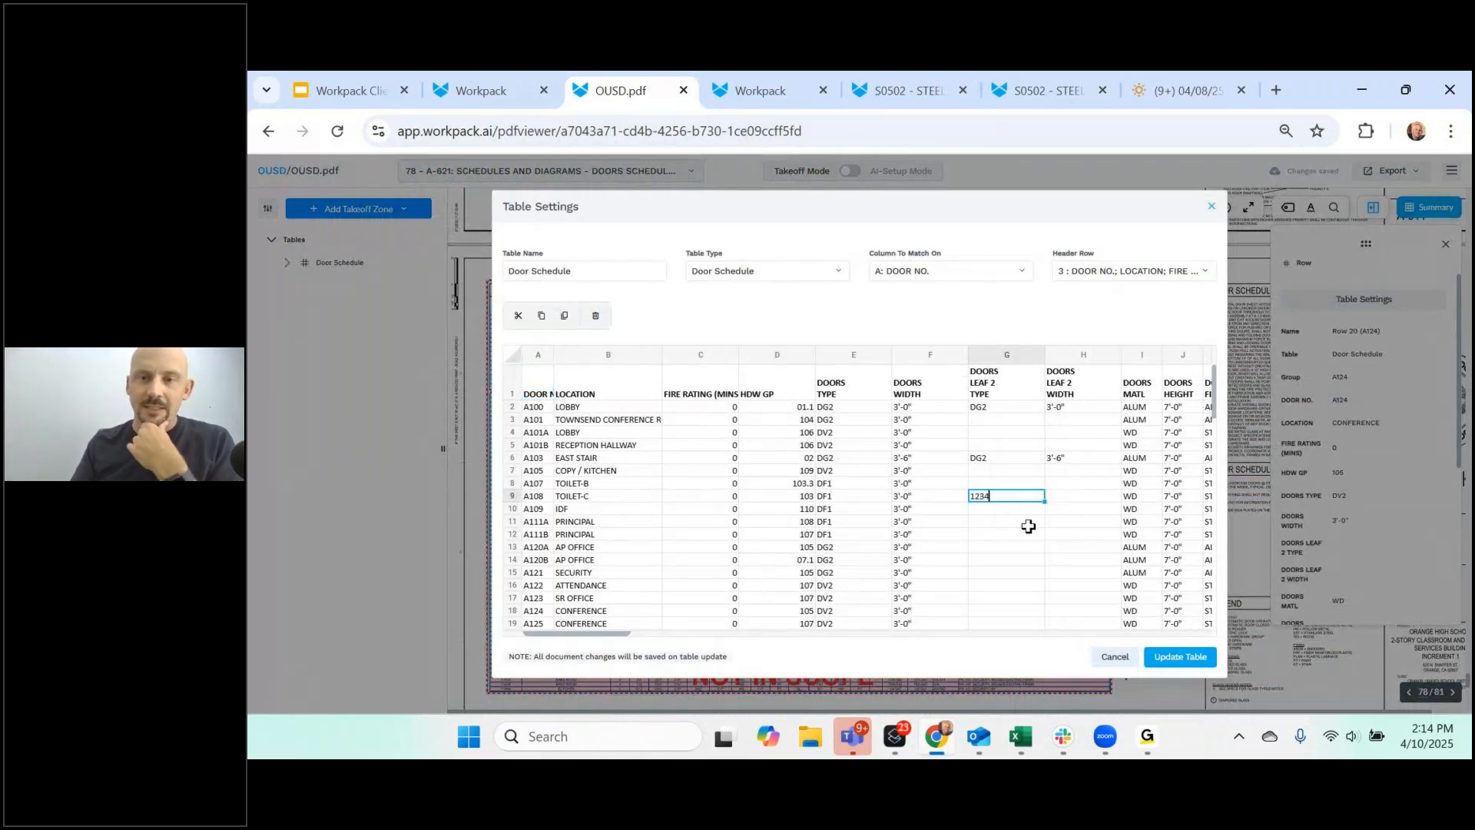
right_click(989, 363)
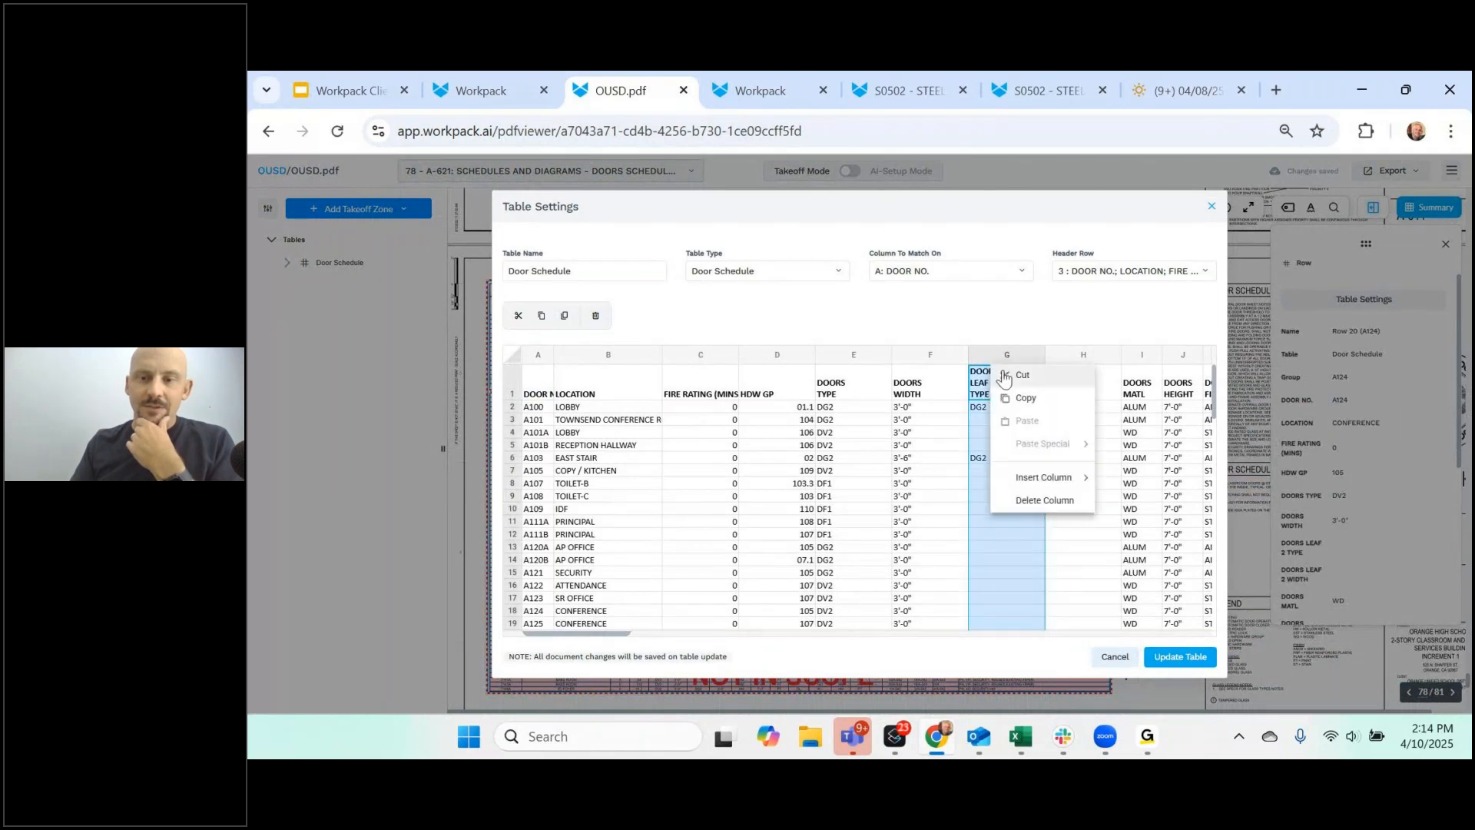
left_click(1114, 657)
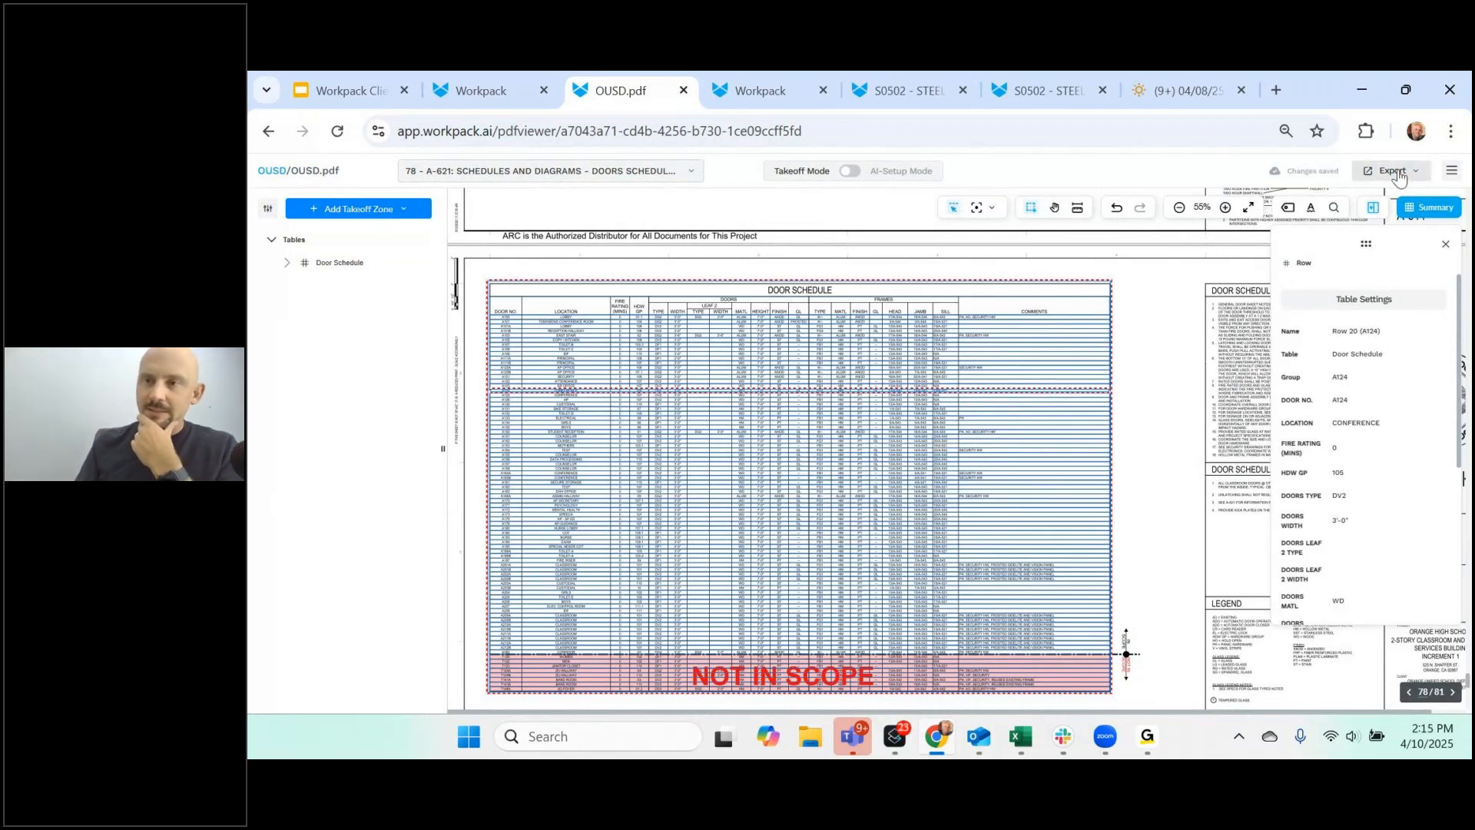
left_click(1443, 249)
- Go to page 14, the Level 1 floor plan, and collapse the Walls group
left_click(584, 170)
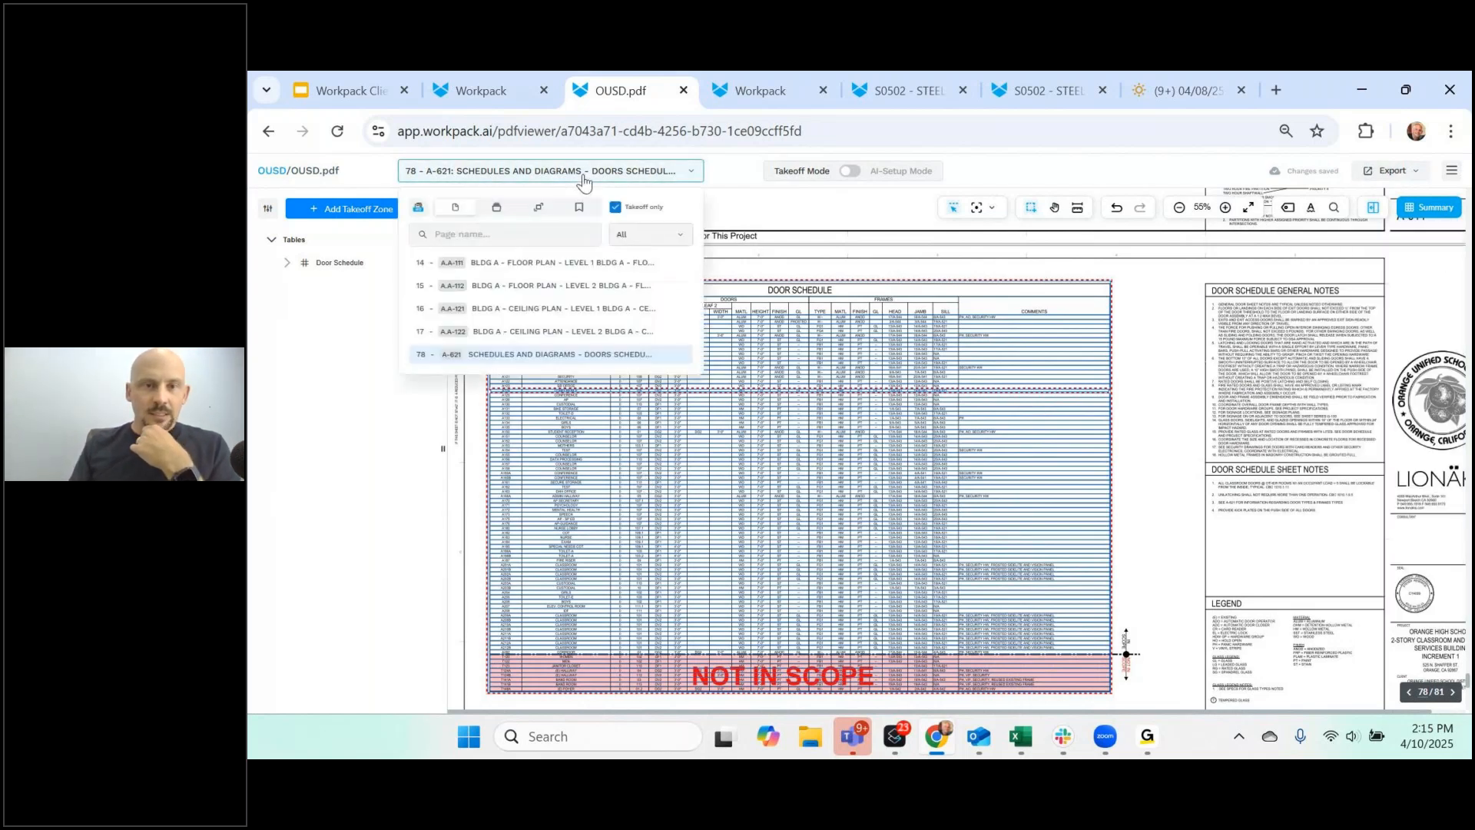
left_click(587, 267)
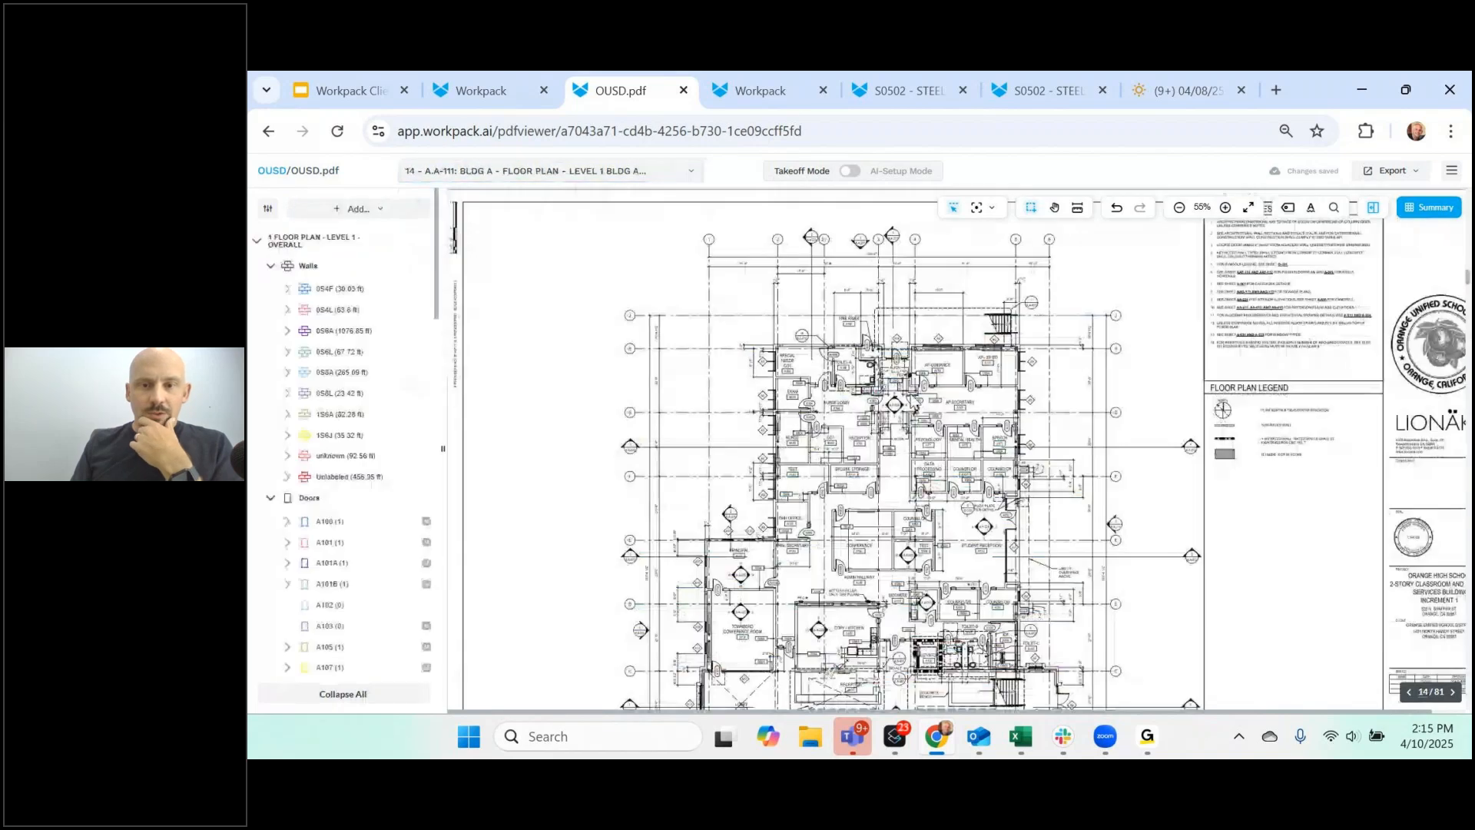
left_click(270, 288)
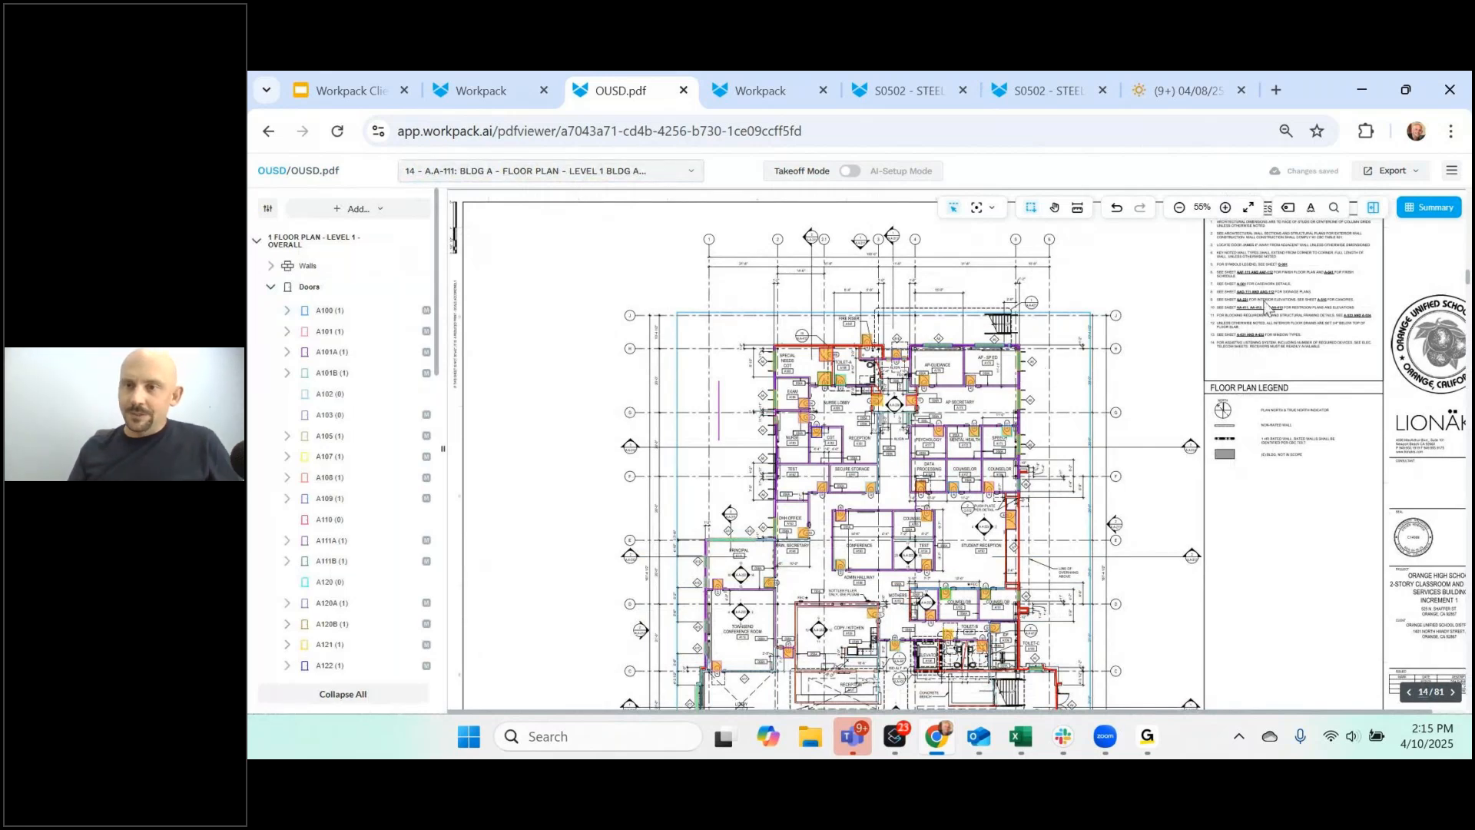
- Choose Export to EDGE Smart Takeoff and log in with the account credentials
left_click(1415, 172)
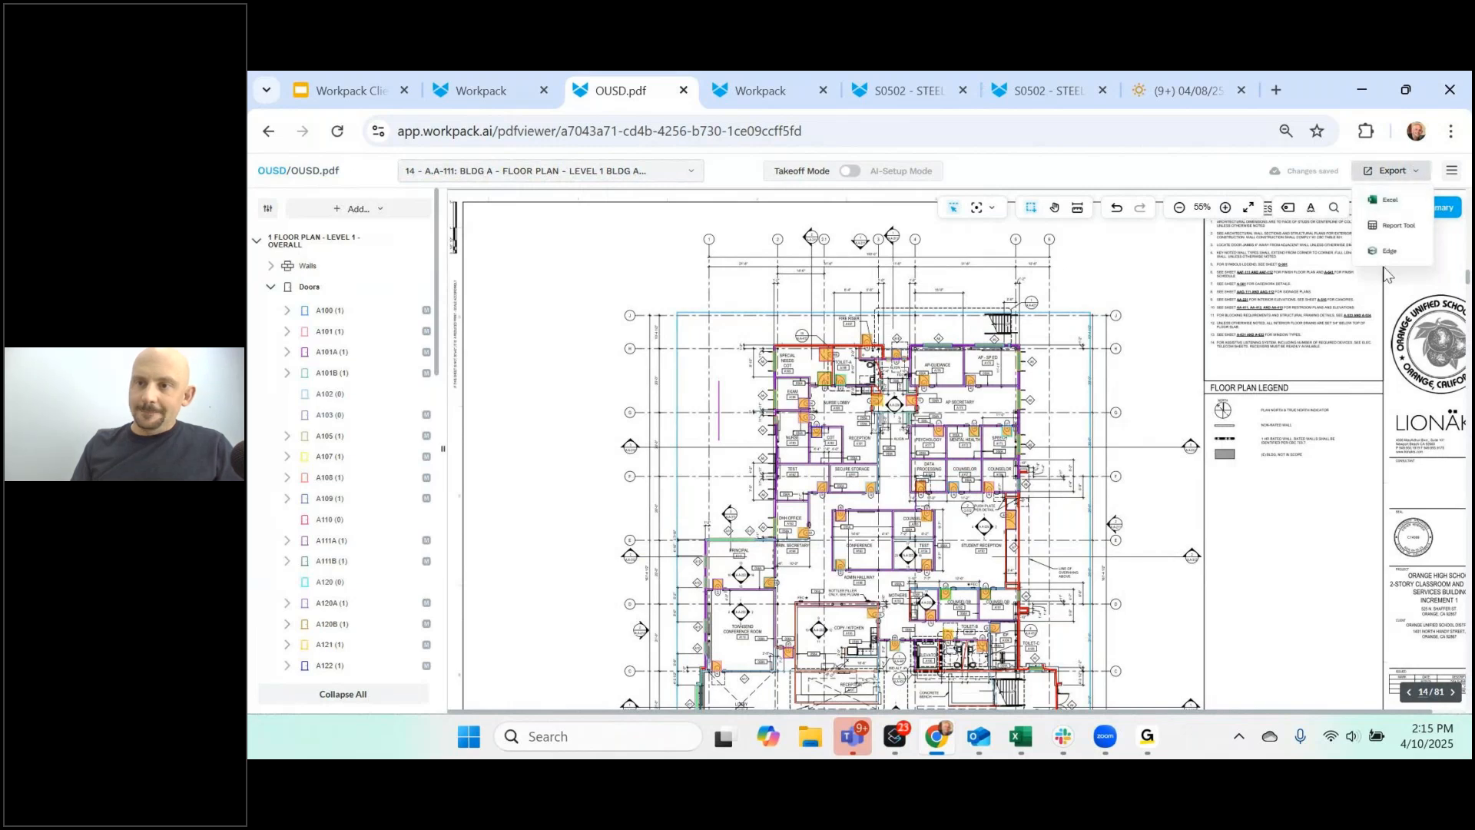
left_click(1388, 252)
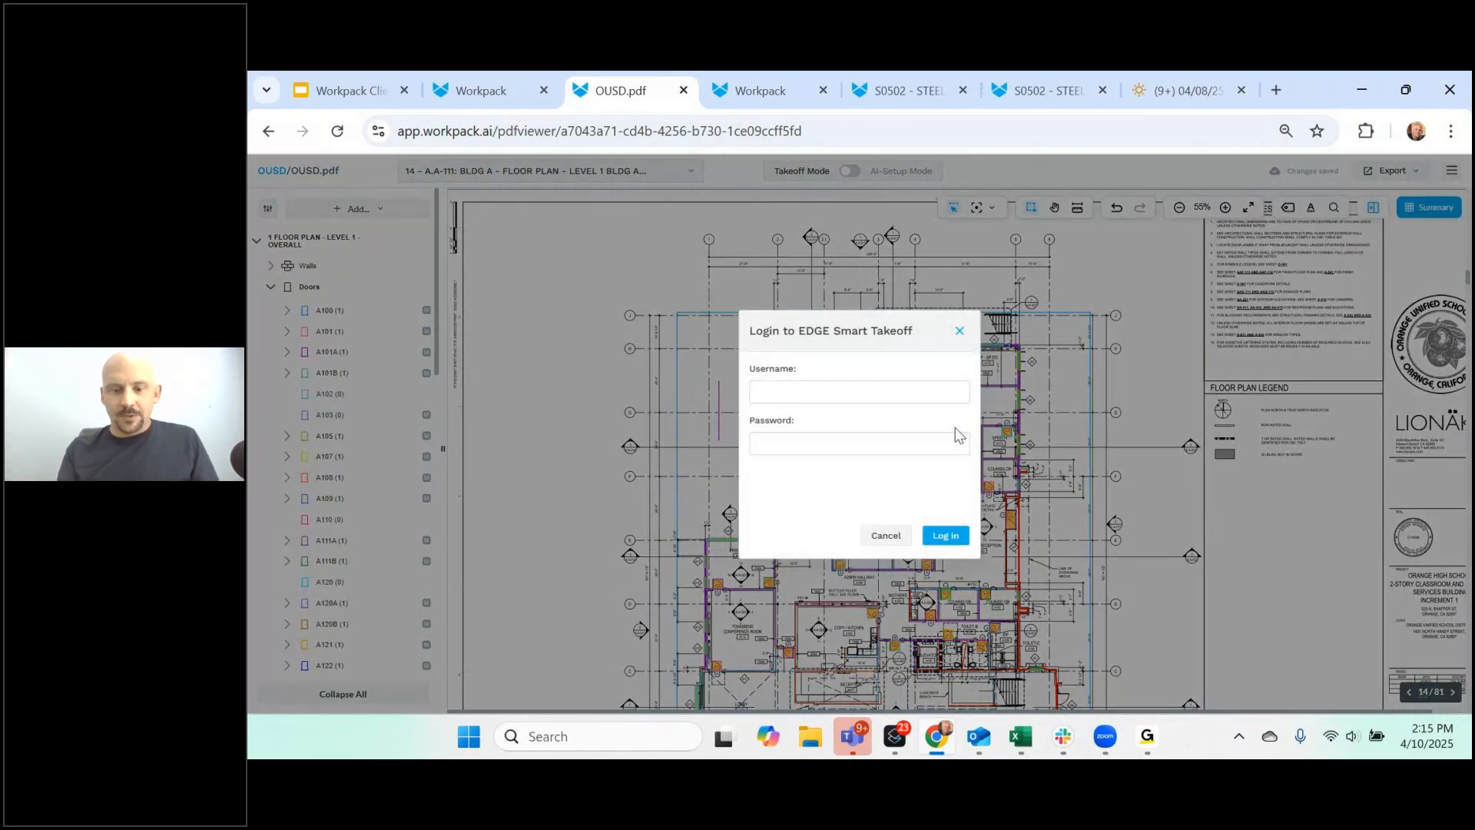
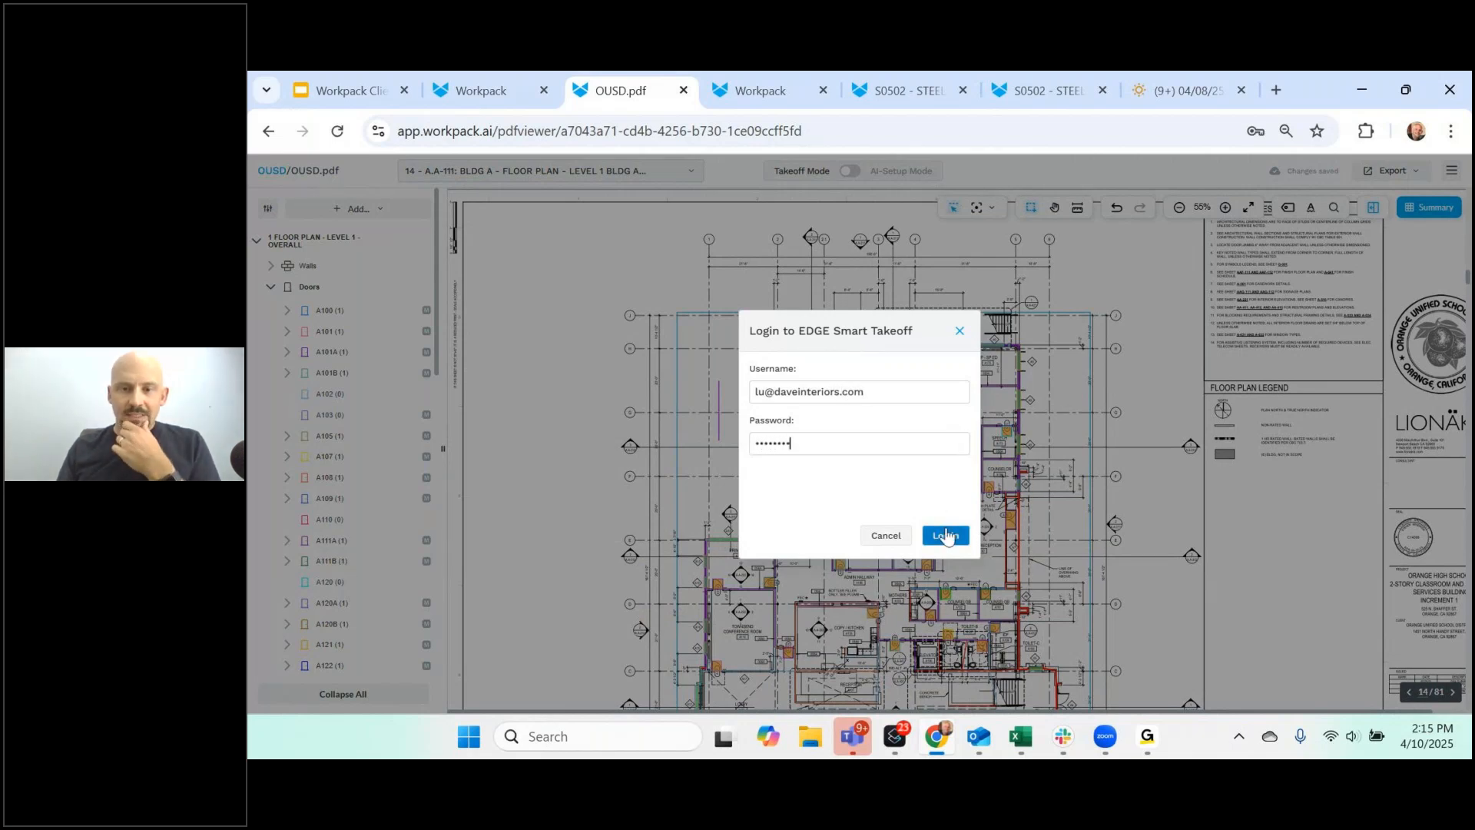
left_click(946, 535)
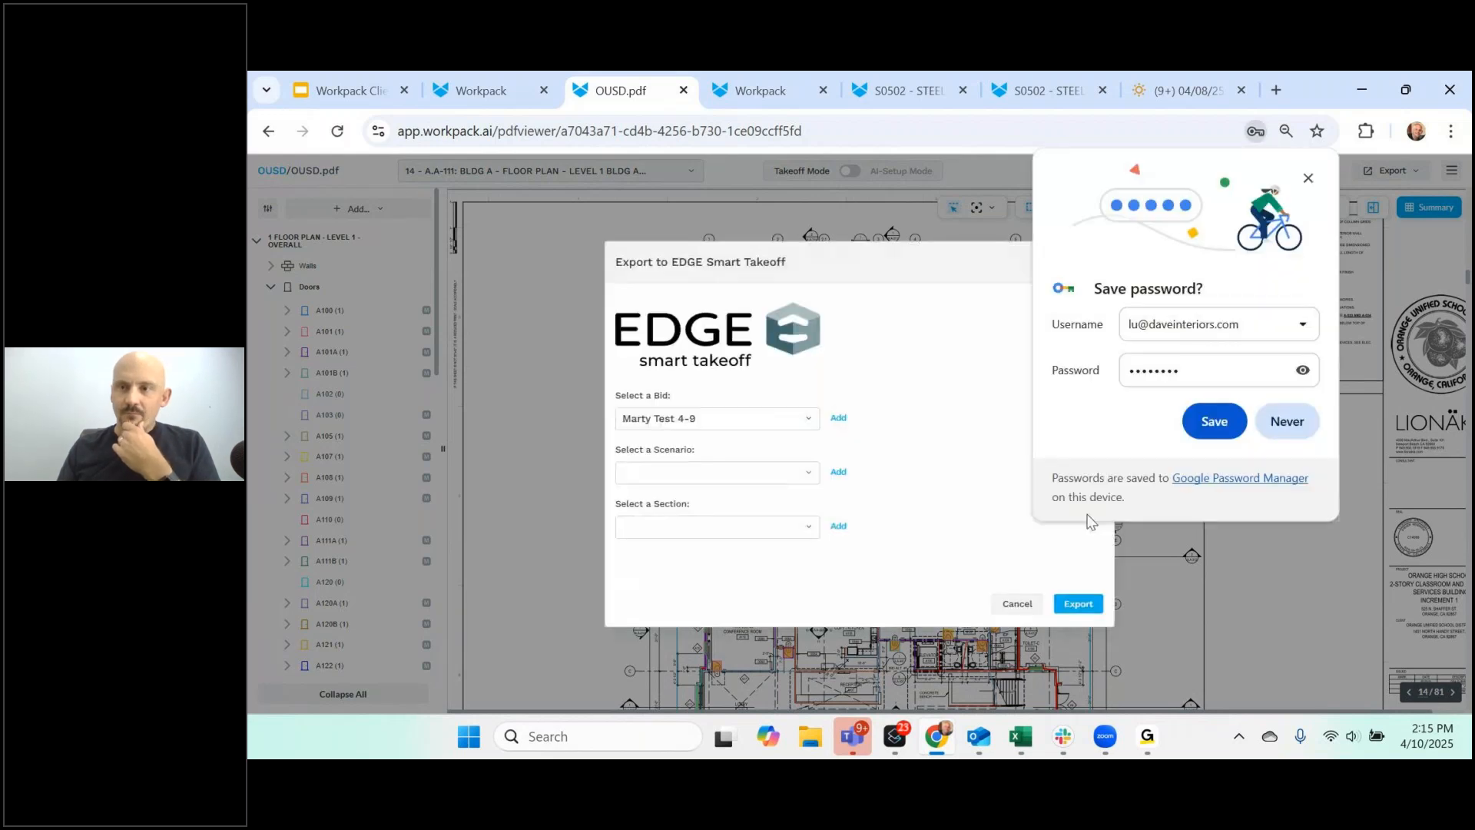
left_click(1314, 181)
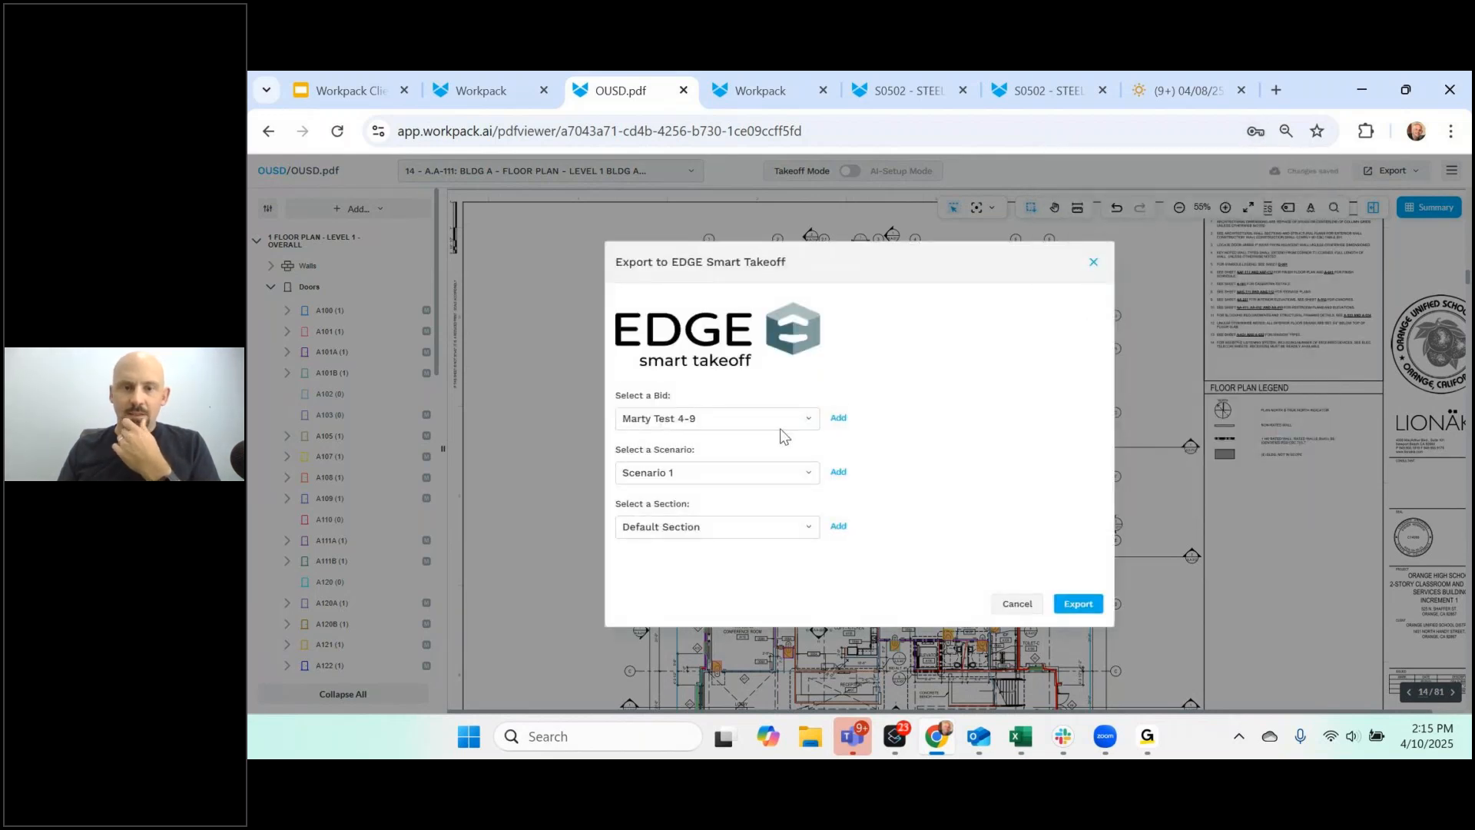
- Create a new bid named 'Workpack 410' and export the takeoffs to it
left_click(839, 419)
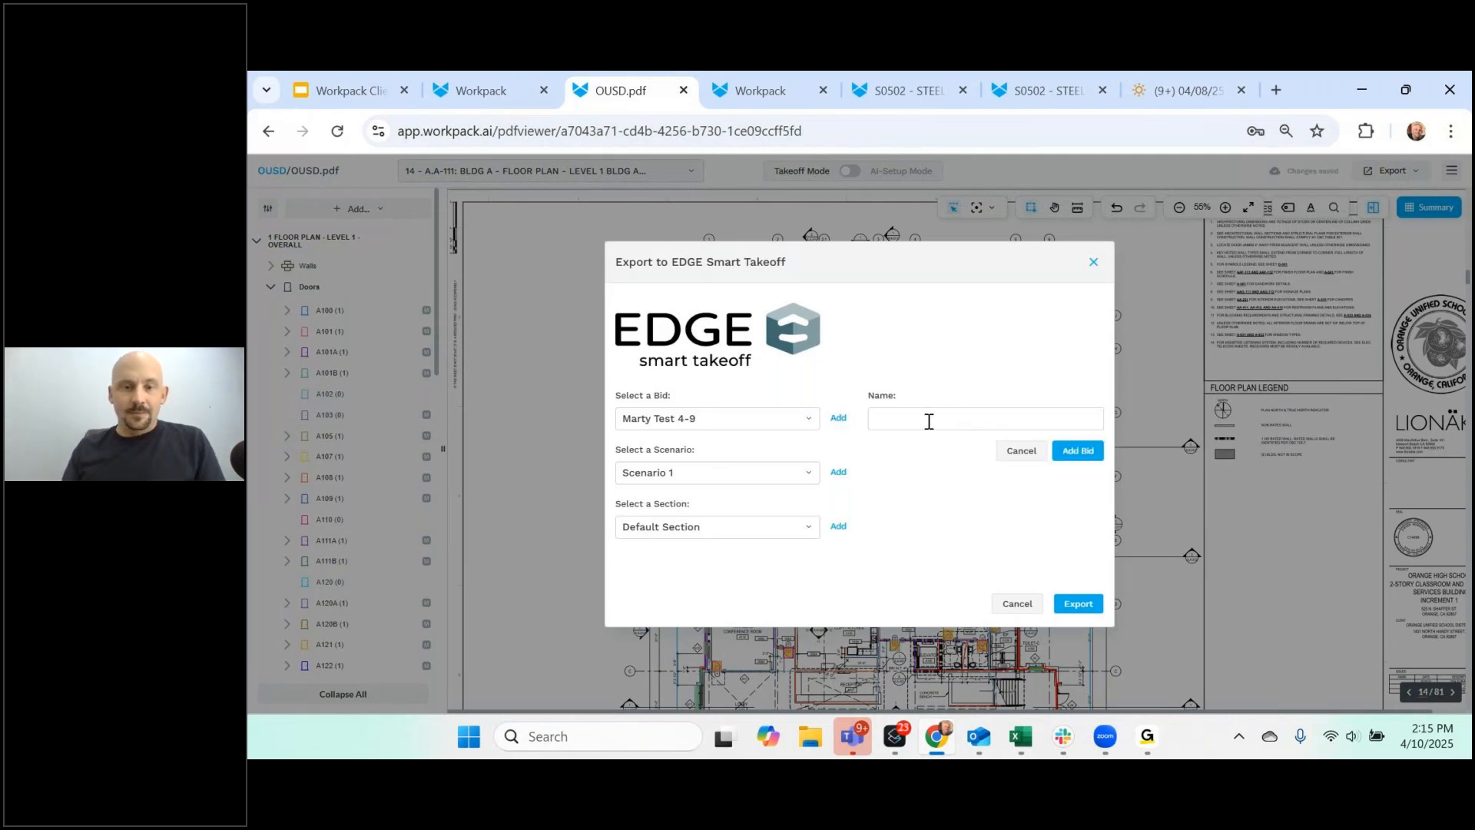
left_click(938, 421)
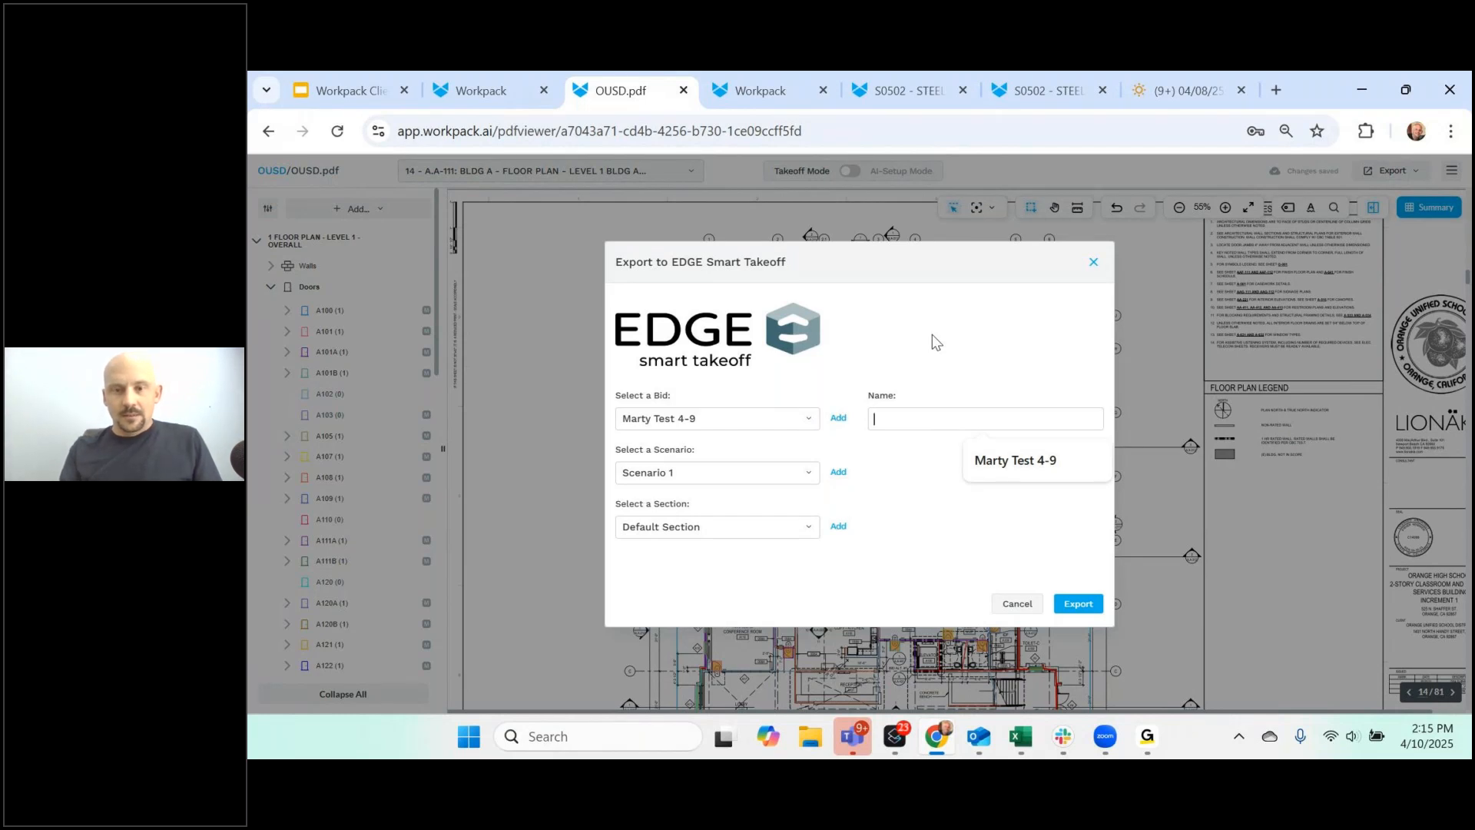
type("Wor")
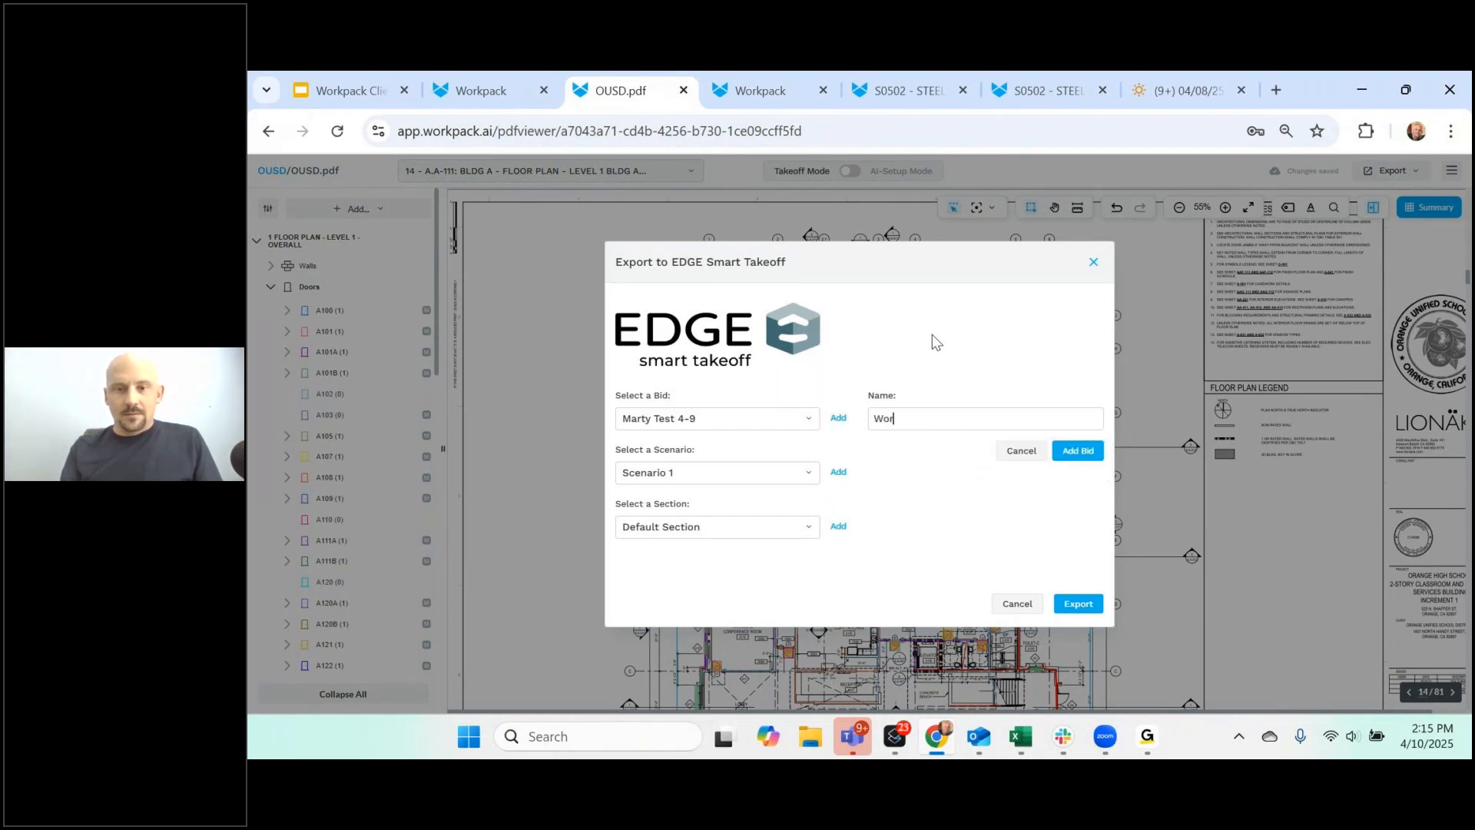
type("kpack ")
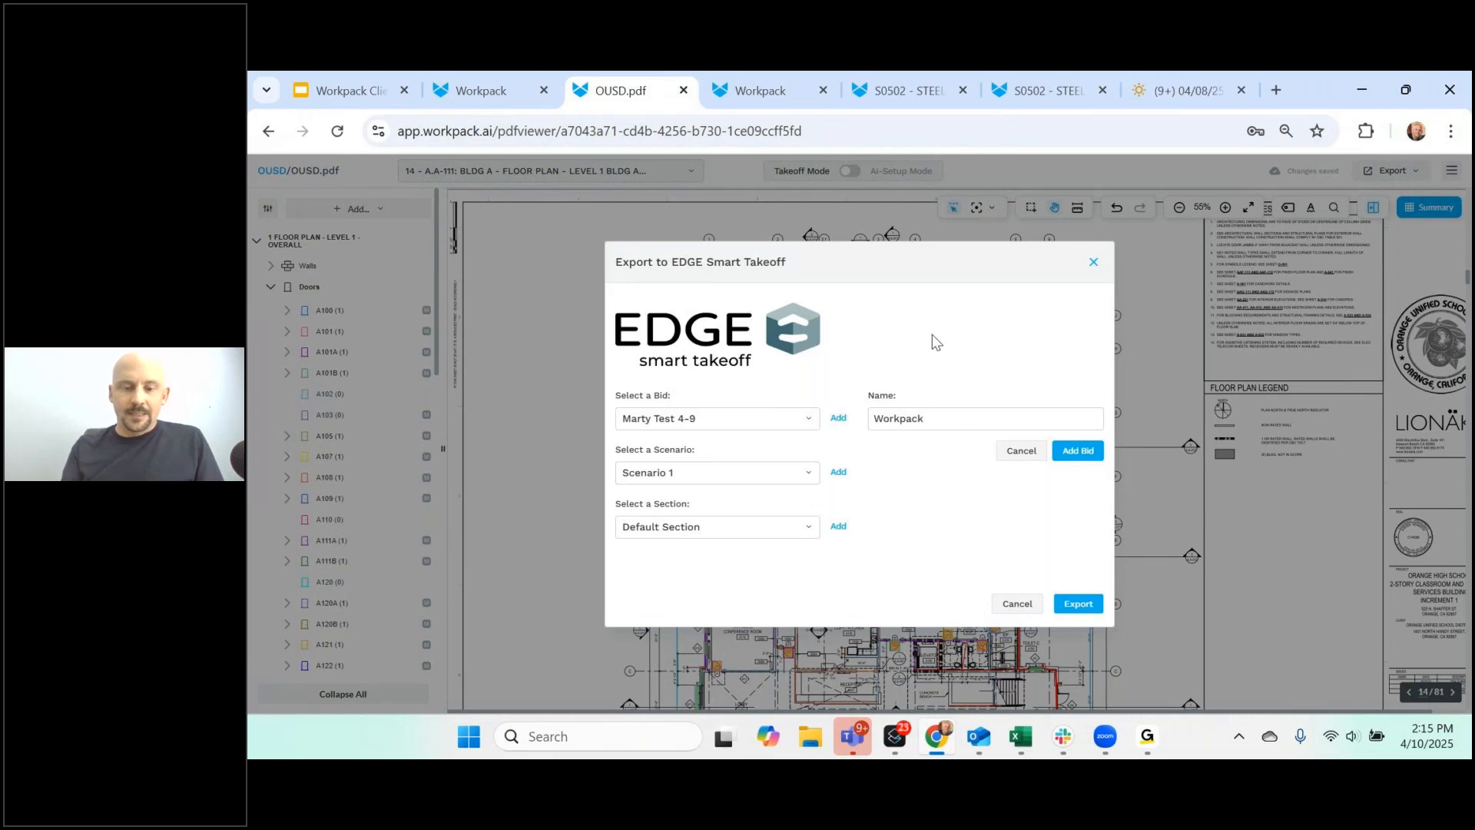
type("410")
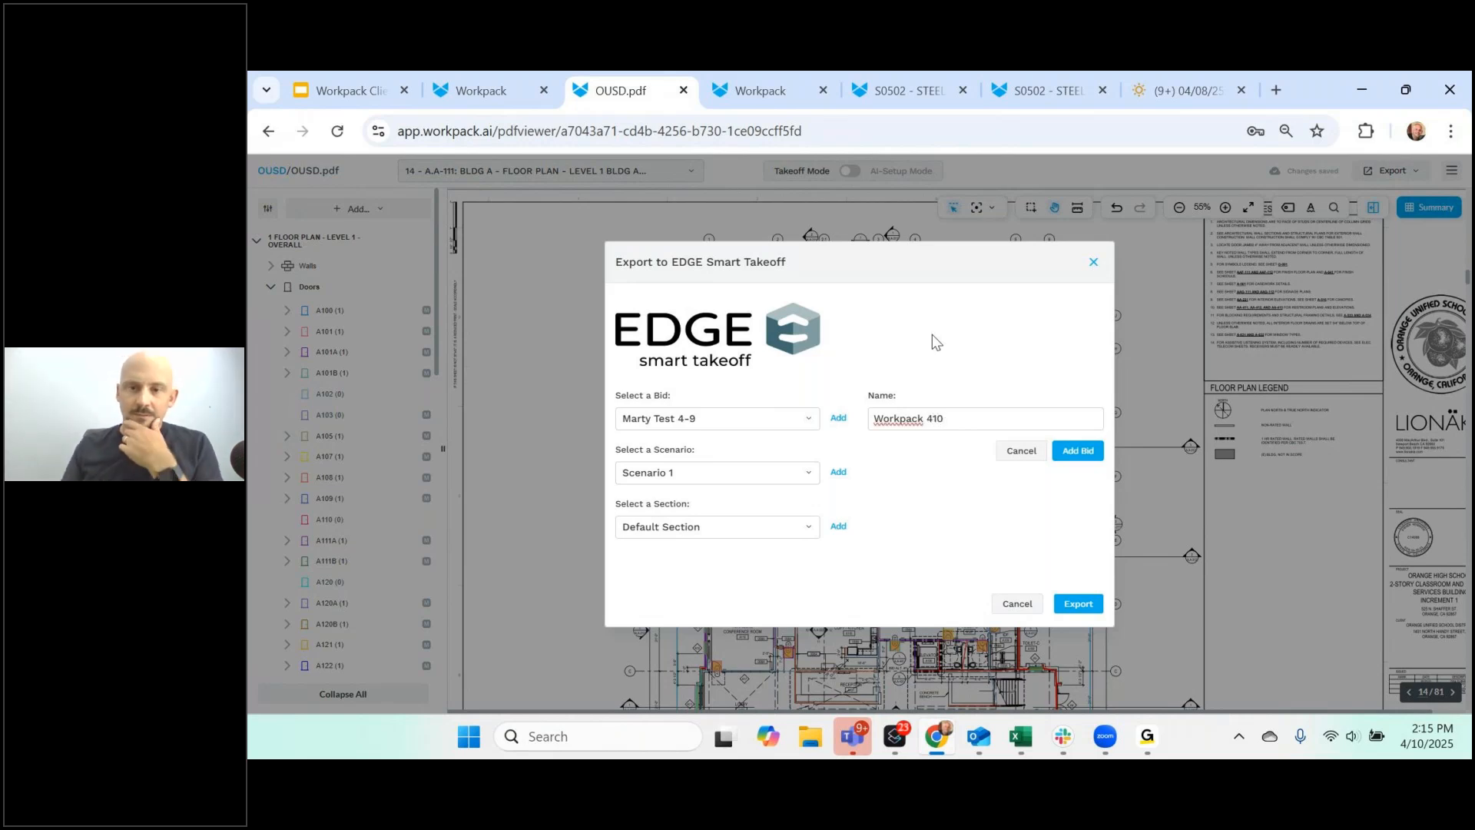
left_click(1080, 454)
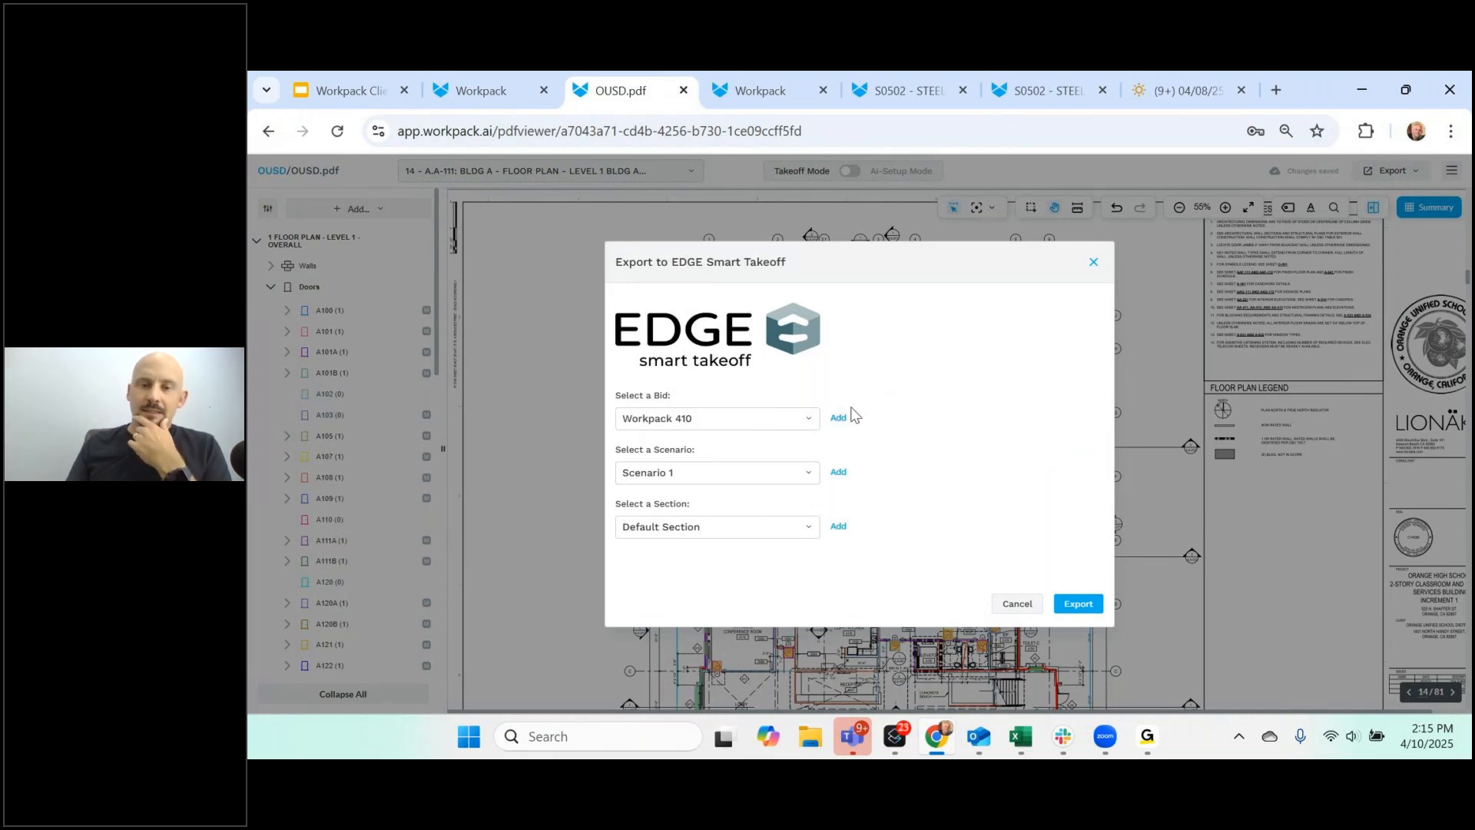
left_click(1079, 604)
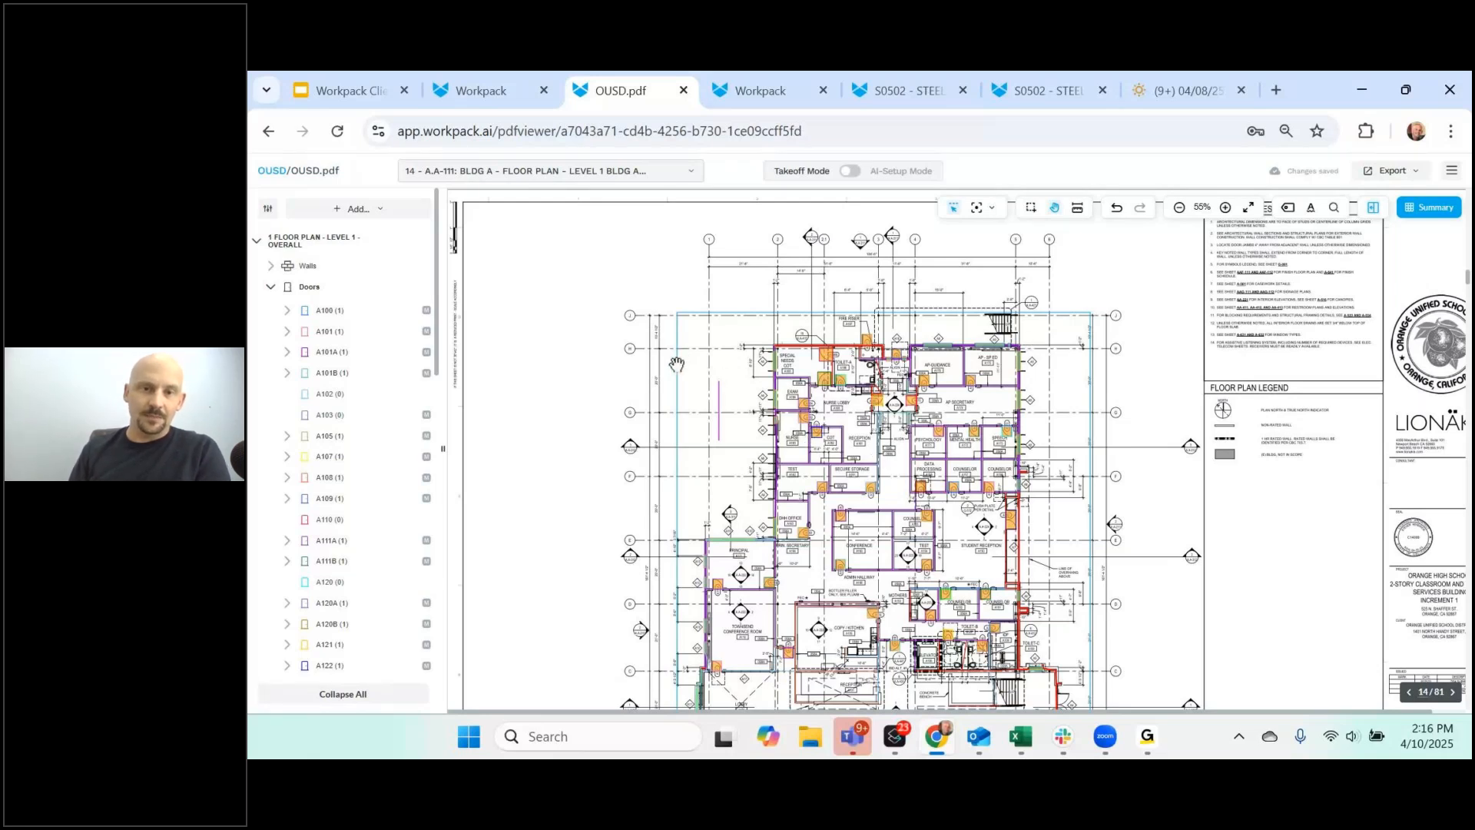
- Check the floor plan takeoff zone's 1/8" = 1'-0" scale and close its settings unchanged
left_click(695, 320)
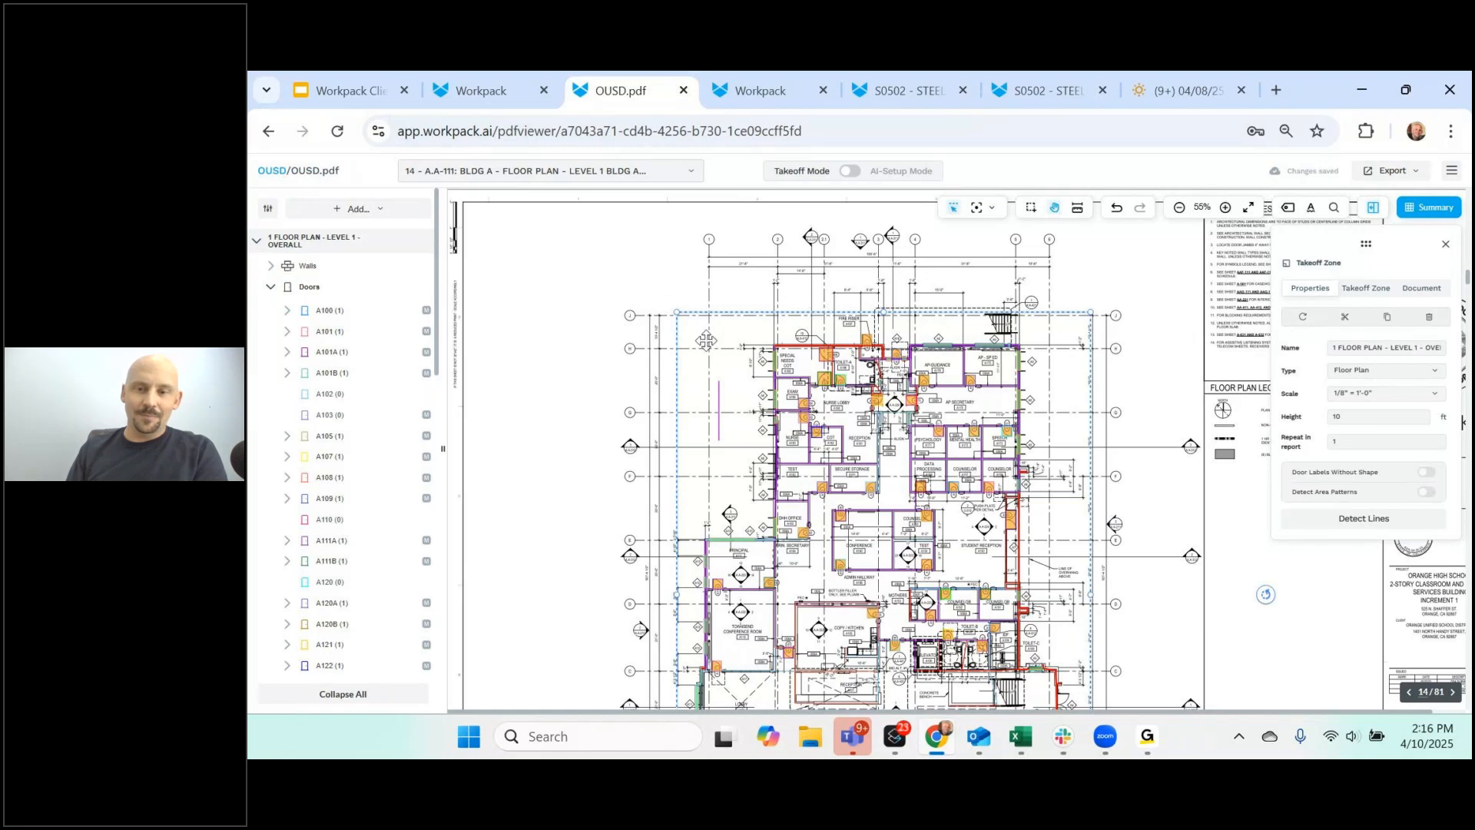
left_click_drag(895, 482, 895, 480)
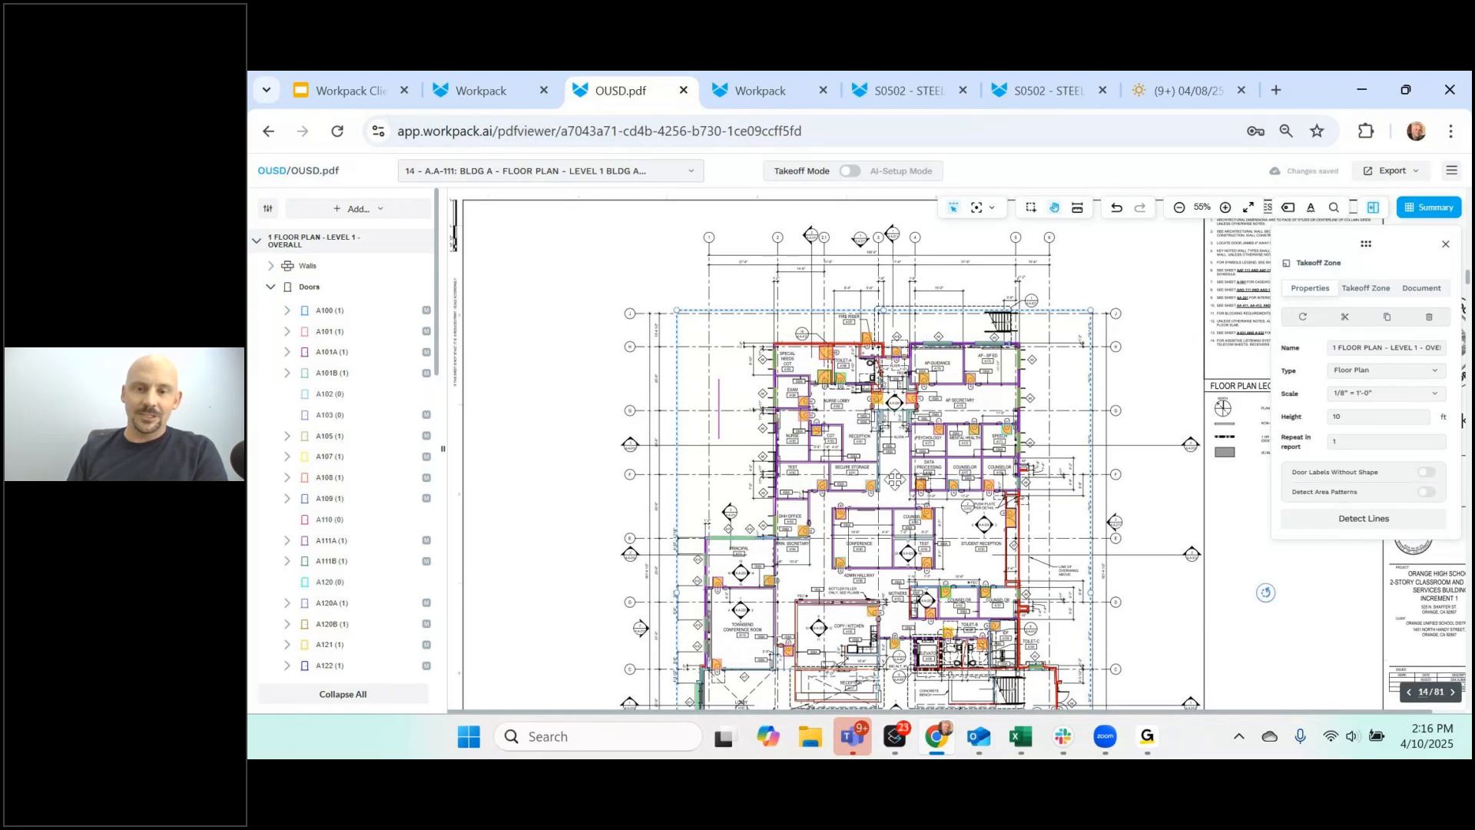
scroll(895, 480, "down", 2)
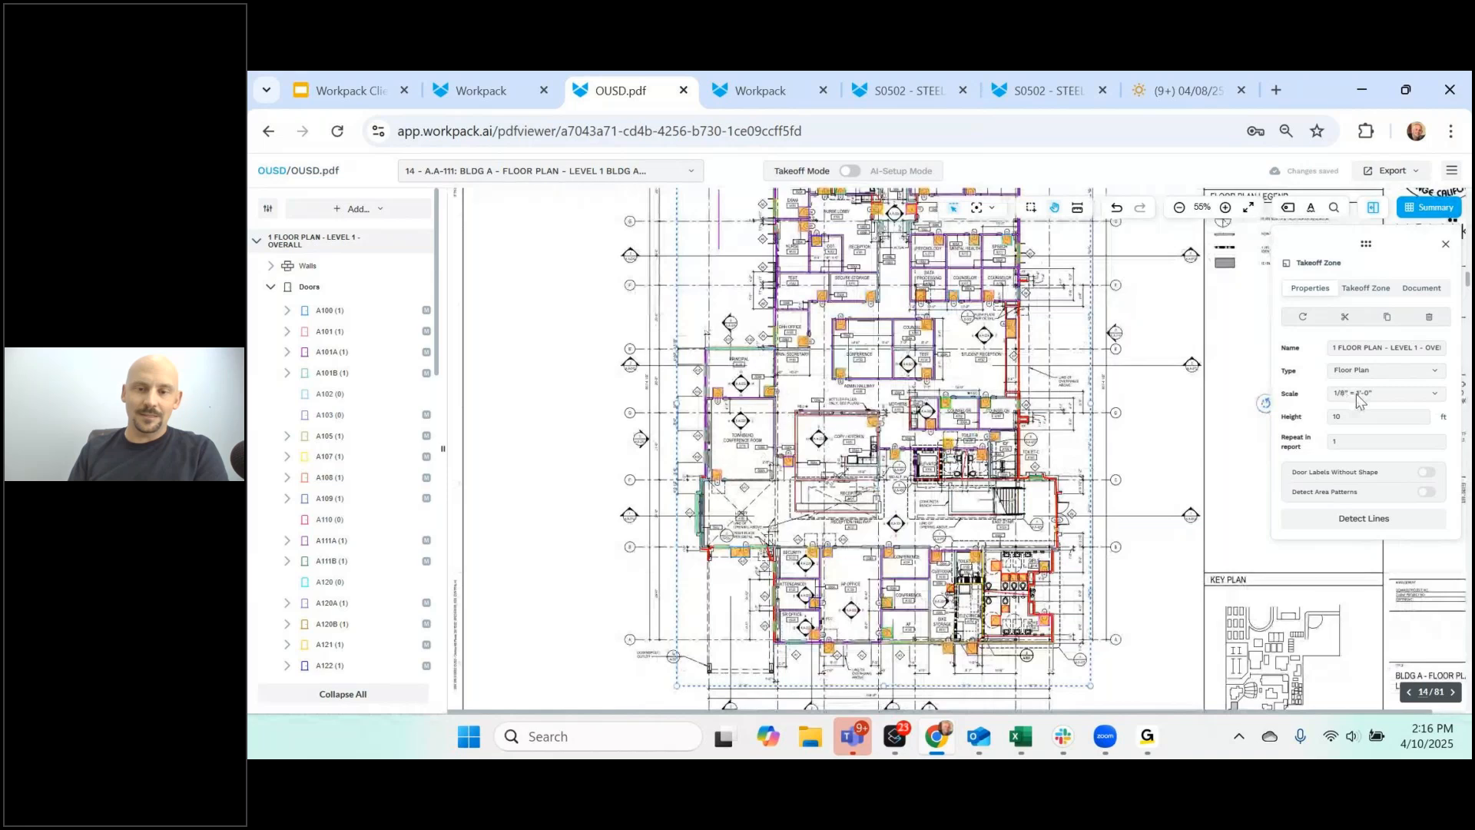
left_click(1412, 397)
scroll(1395, 459, "down", 2)
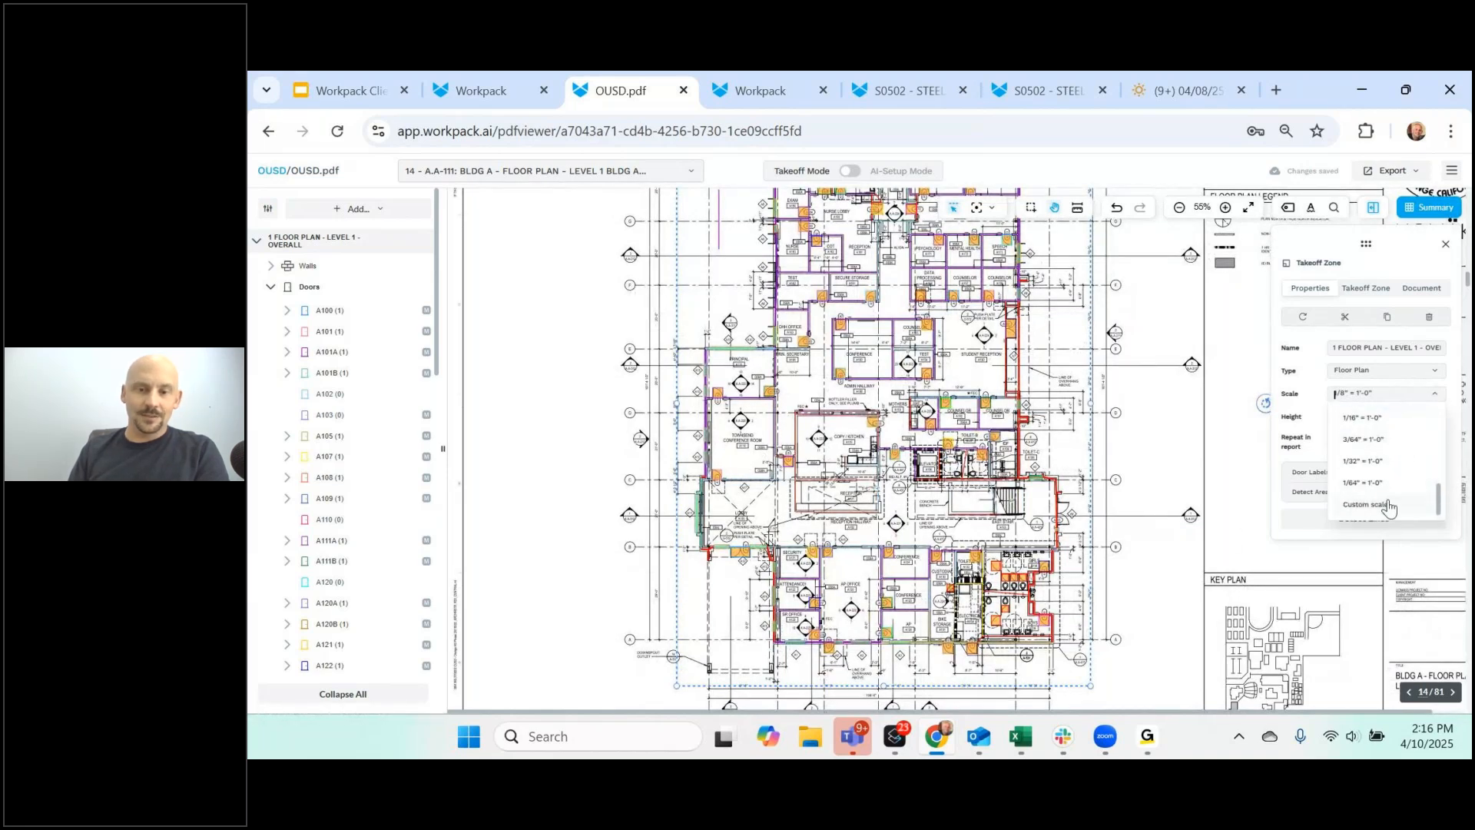
left_click(627, 514)
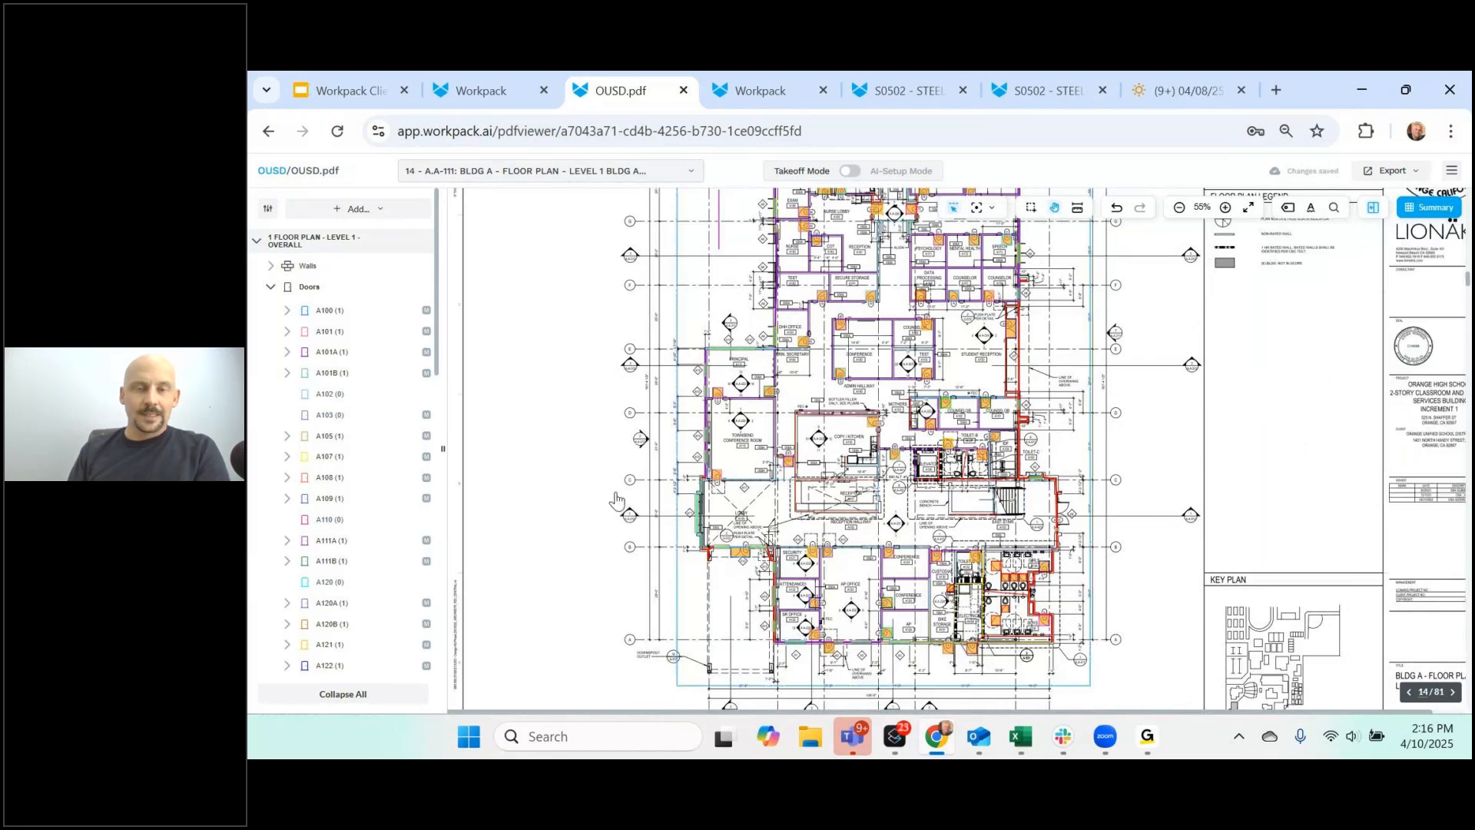
left_click(691, 175)
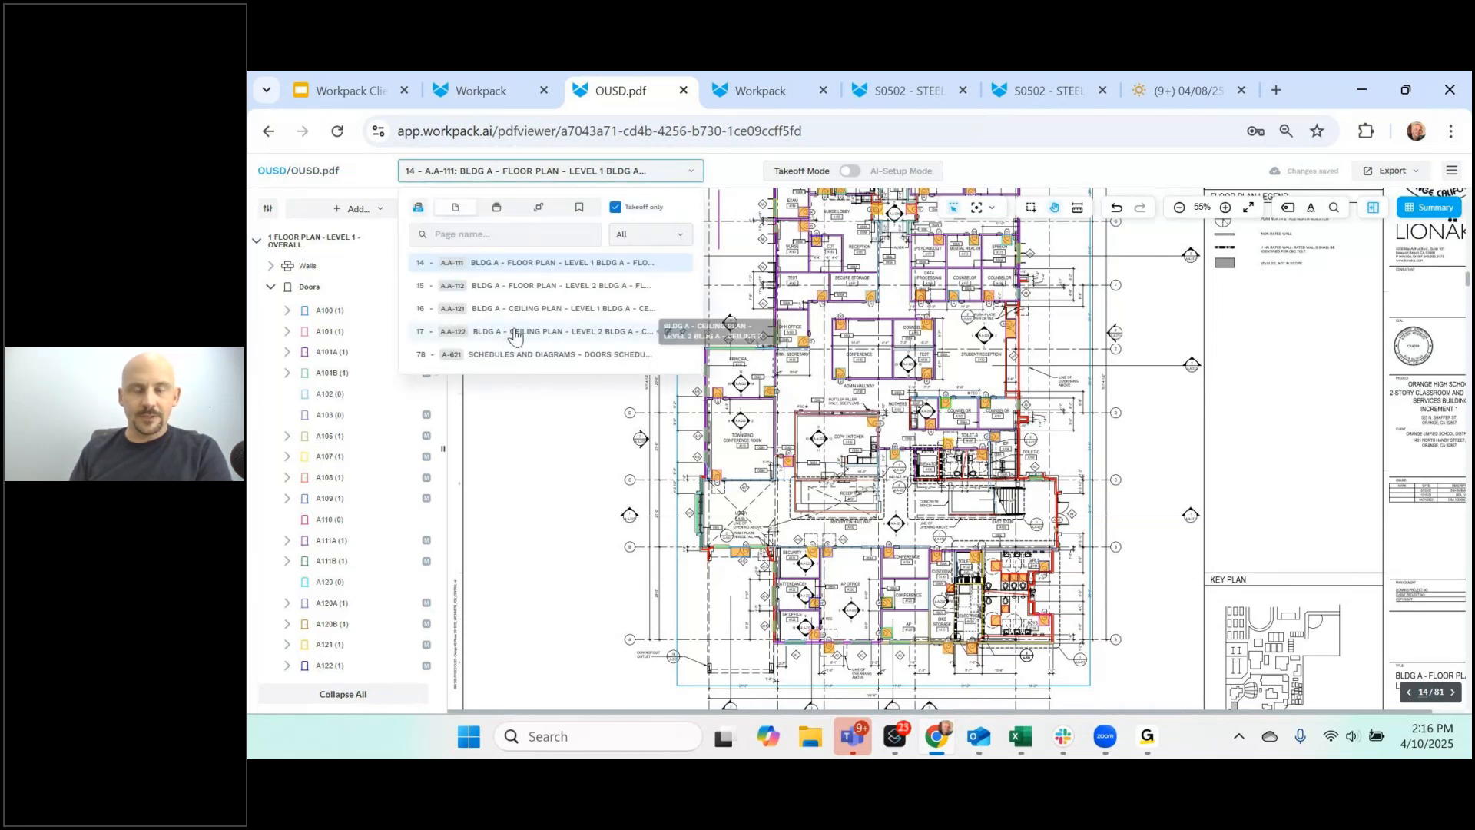
- Go to page 37, sheet A-A-412 with the Building A restroom large-scale views
left_click(662, 512)
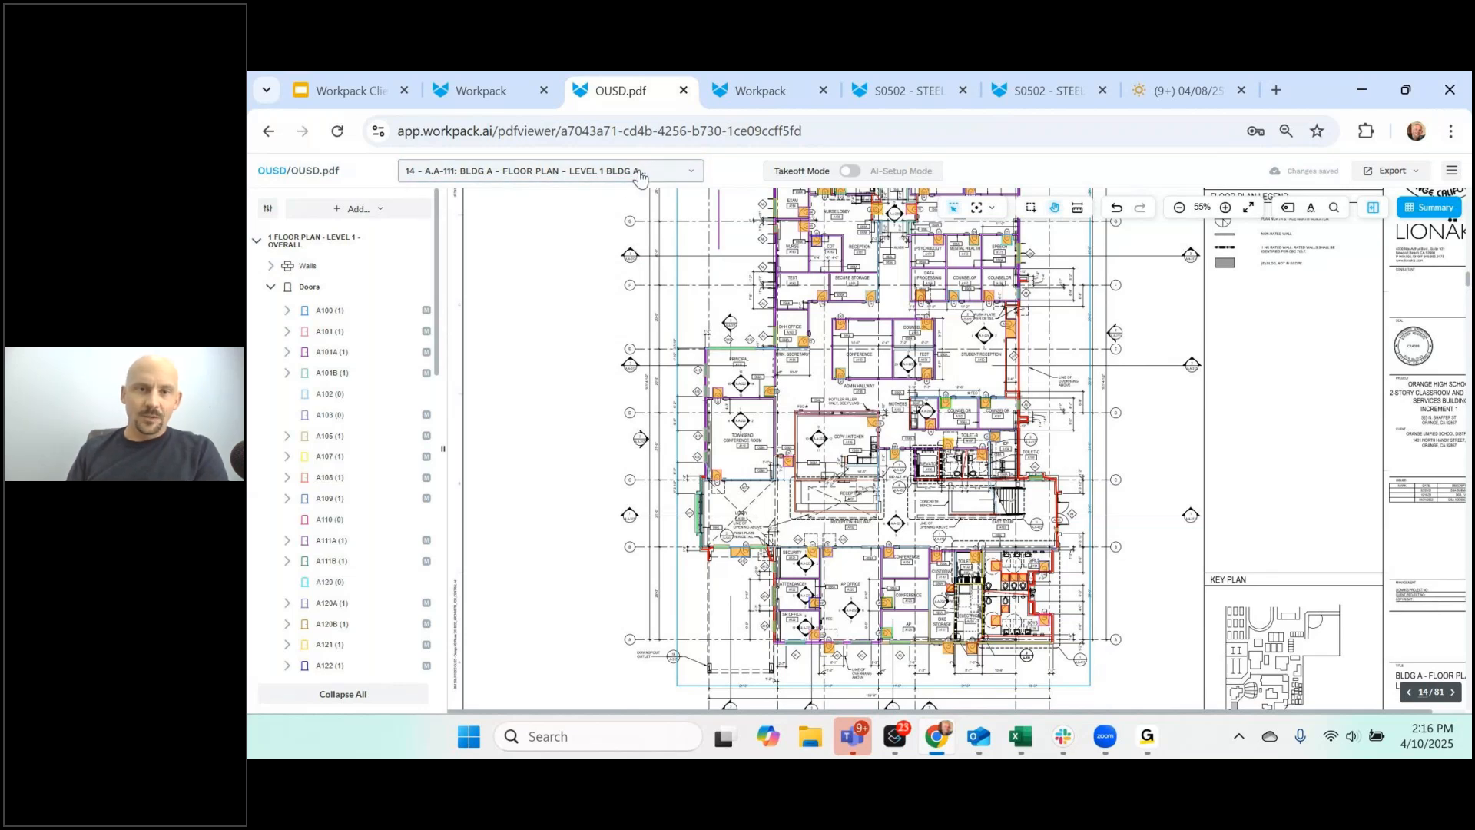
left_click(639, 175)
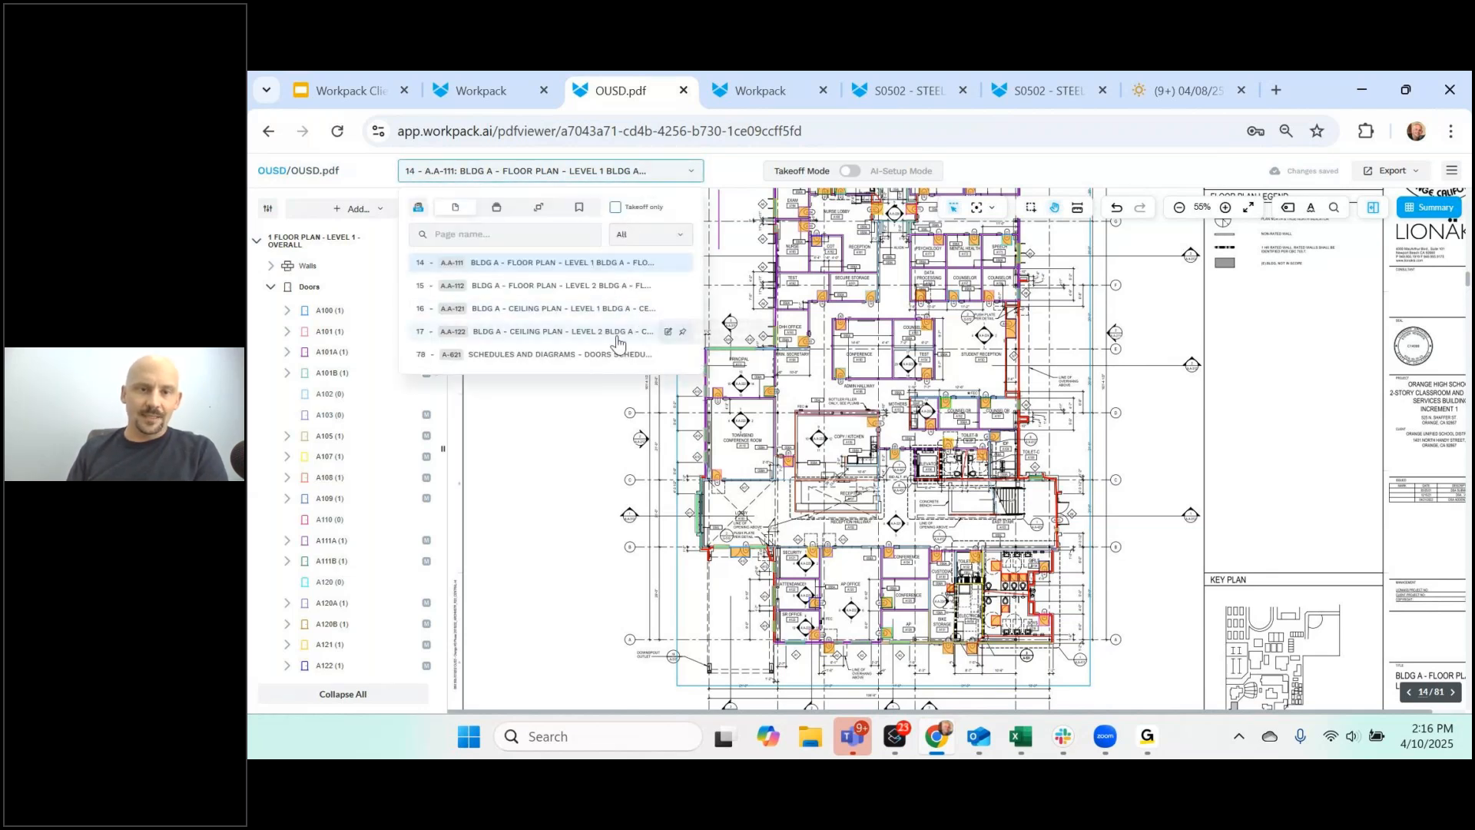
scroll(563, 413, "down", 1)
scroll(564, 418, "down", 8)
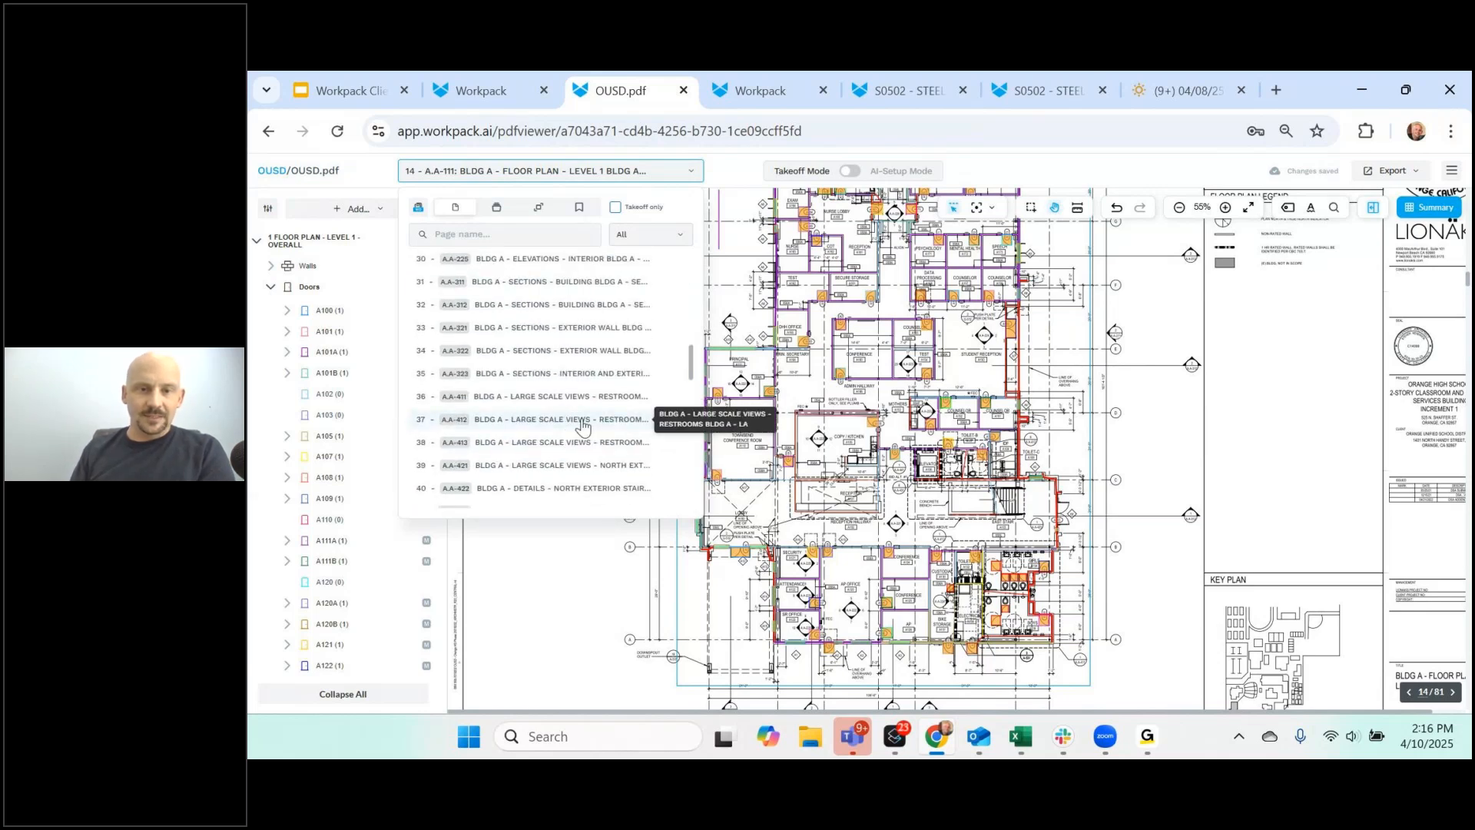
left_click(584, 427)
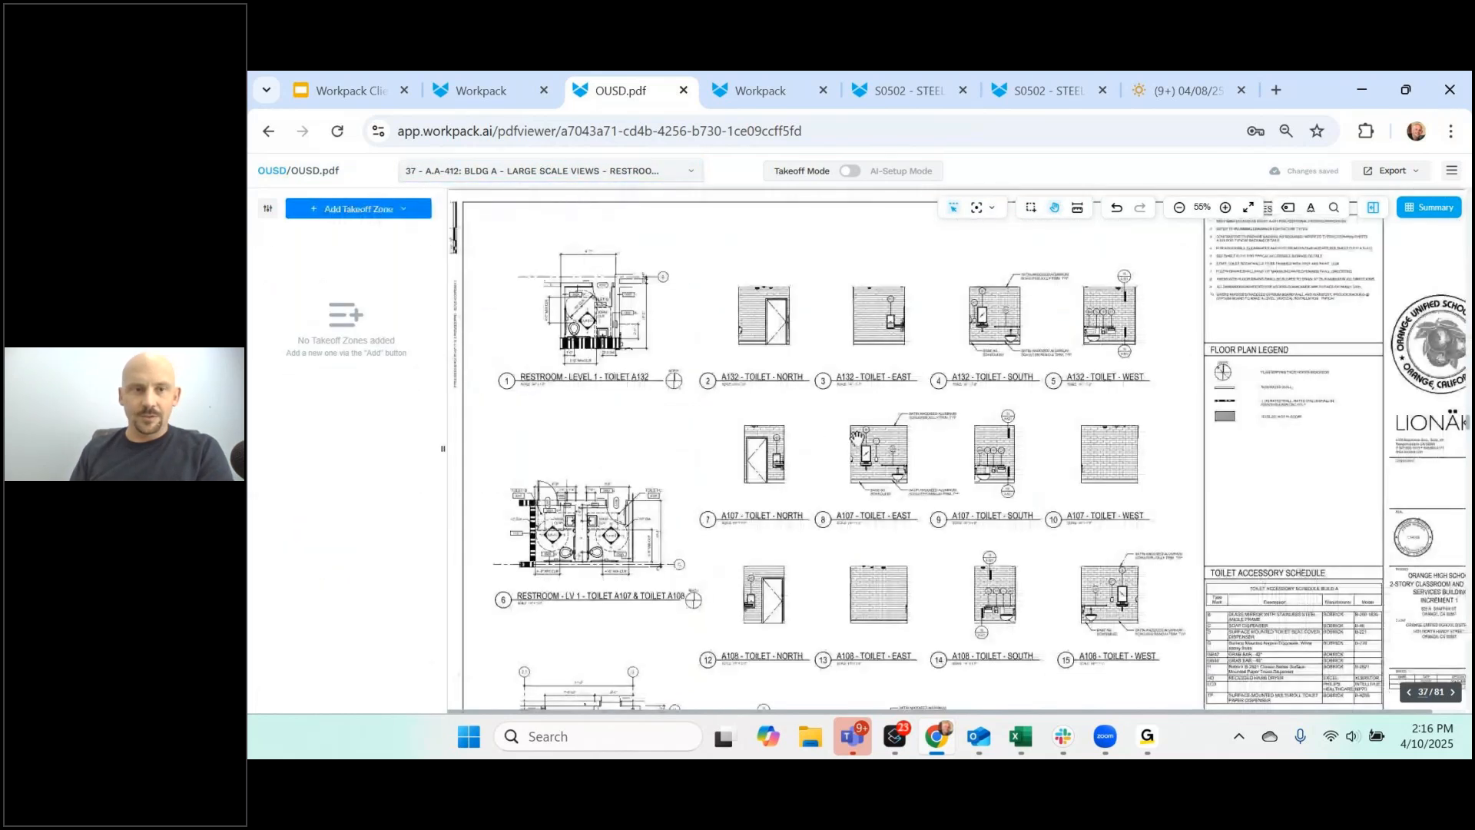
- Bring up the Add Takeoff Zone options, then switch over to the webinar window
left_click(421, 209)
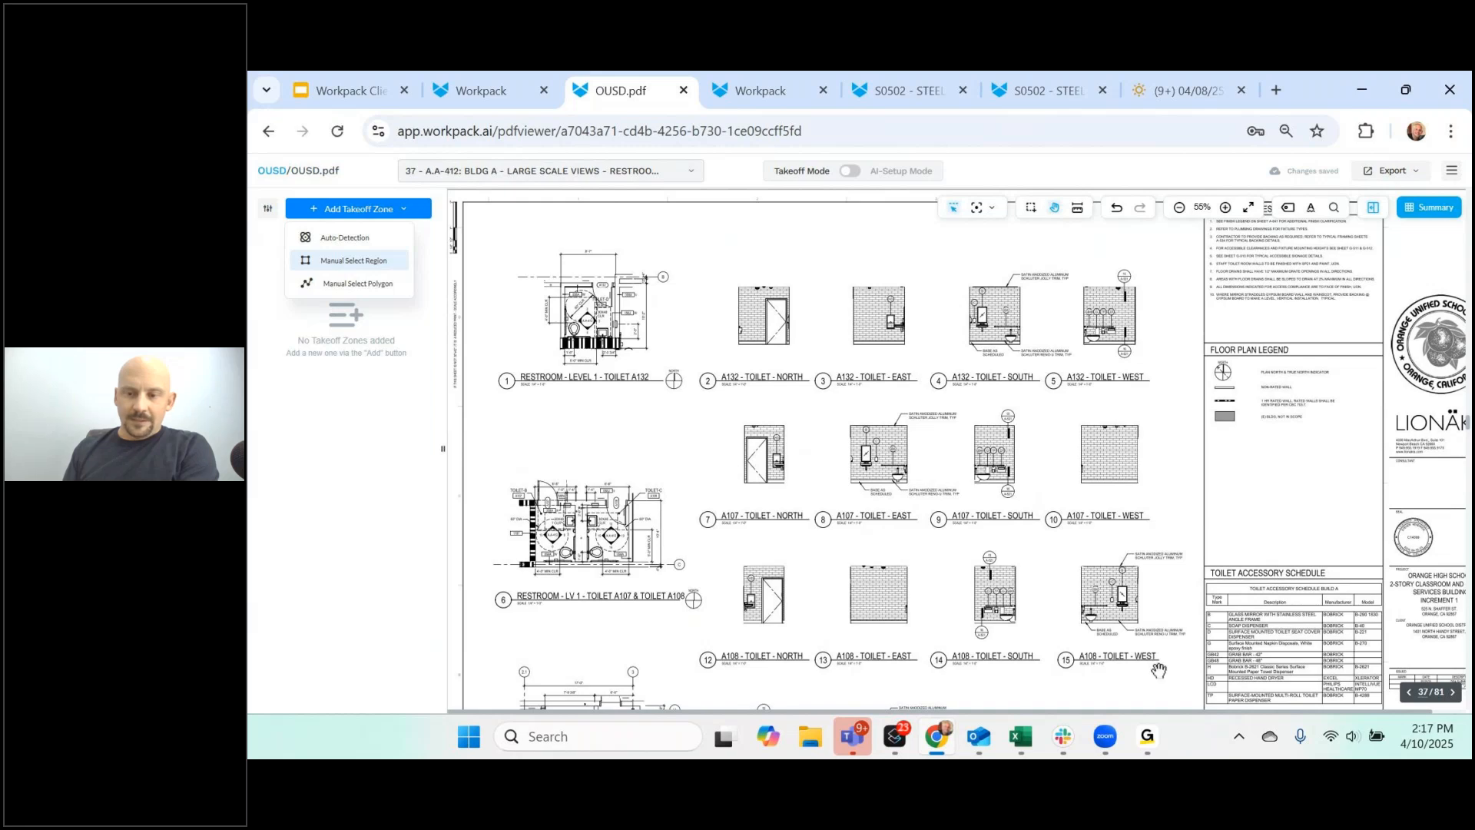
mouse_move(1150, 742)
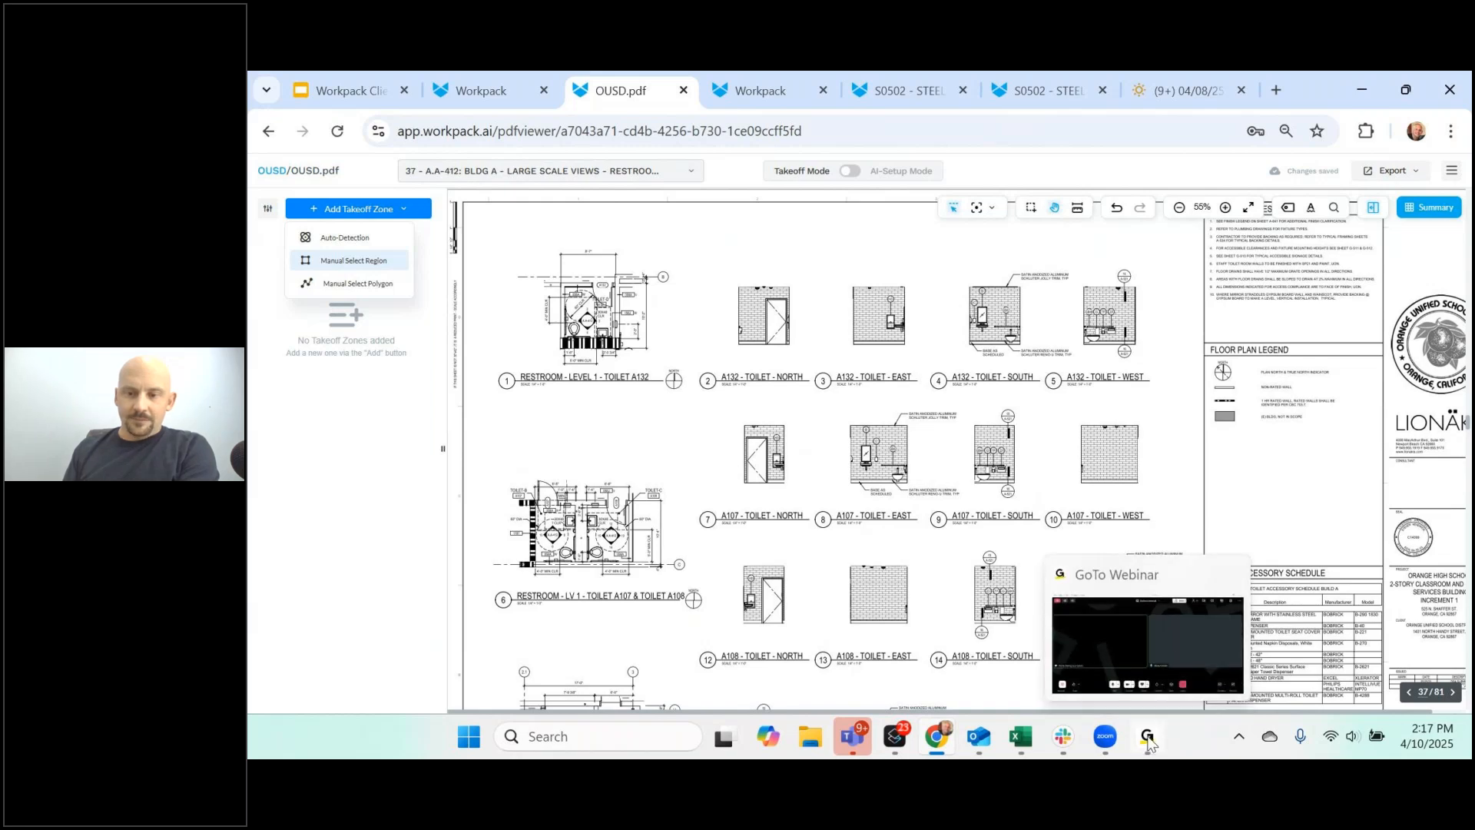
left_click(1140, 653)
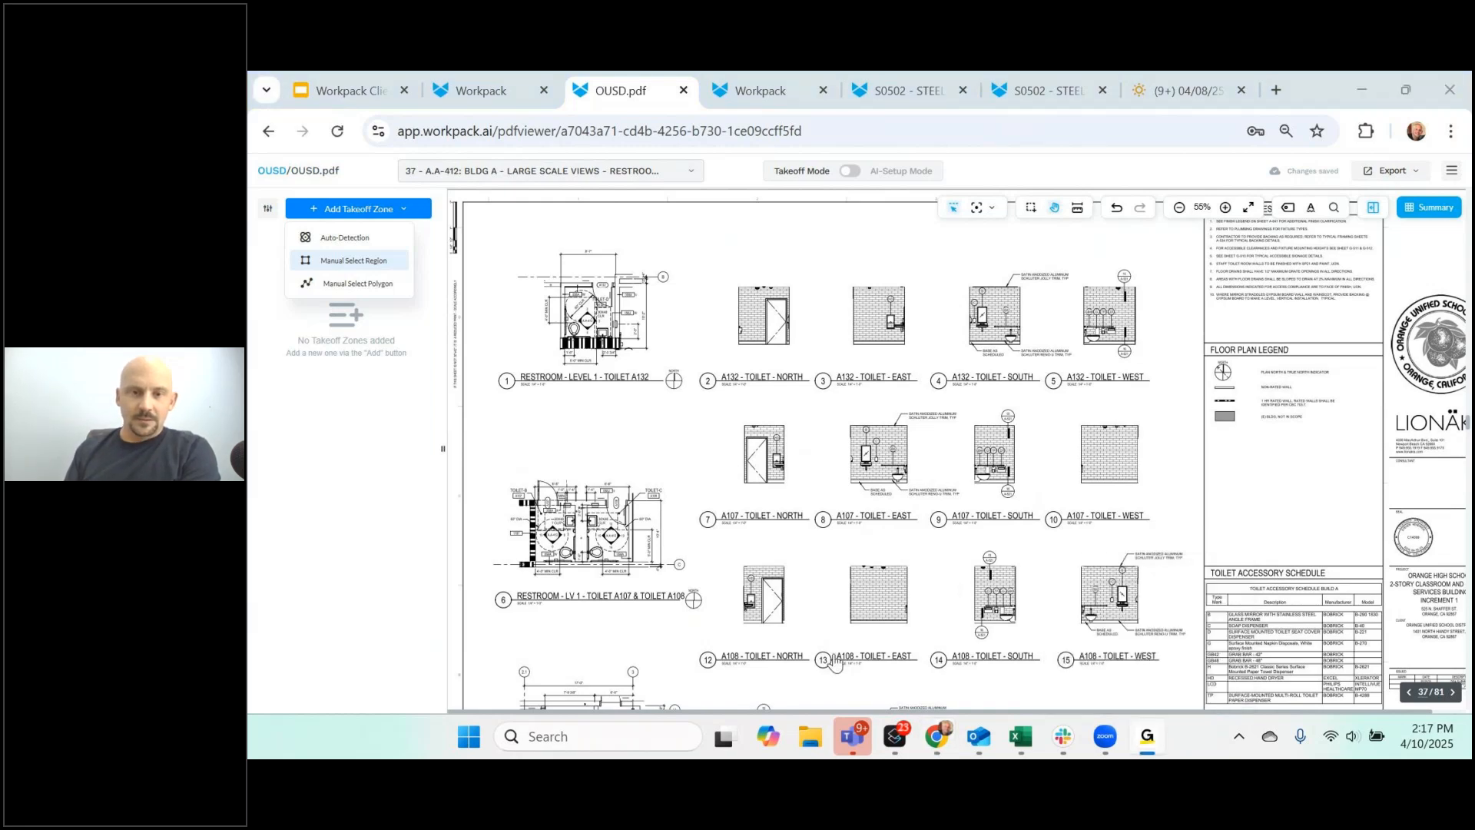
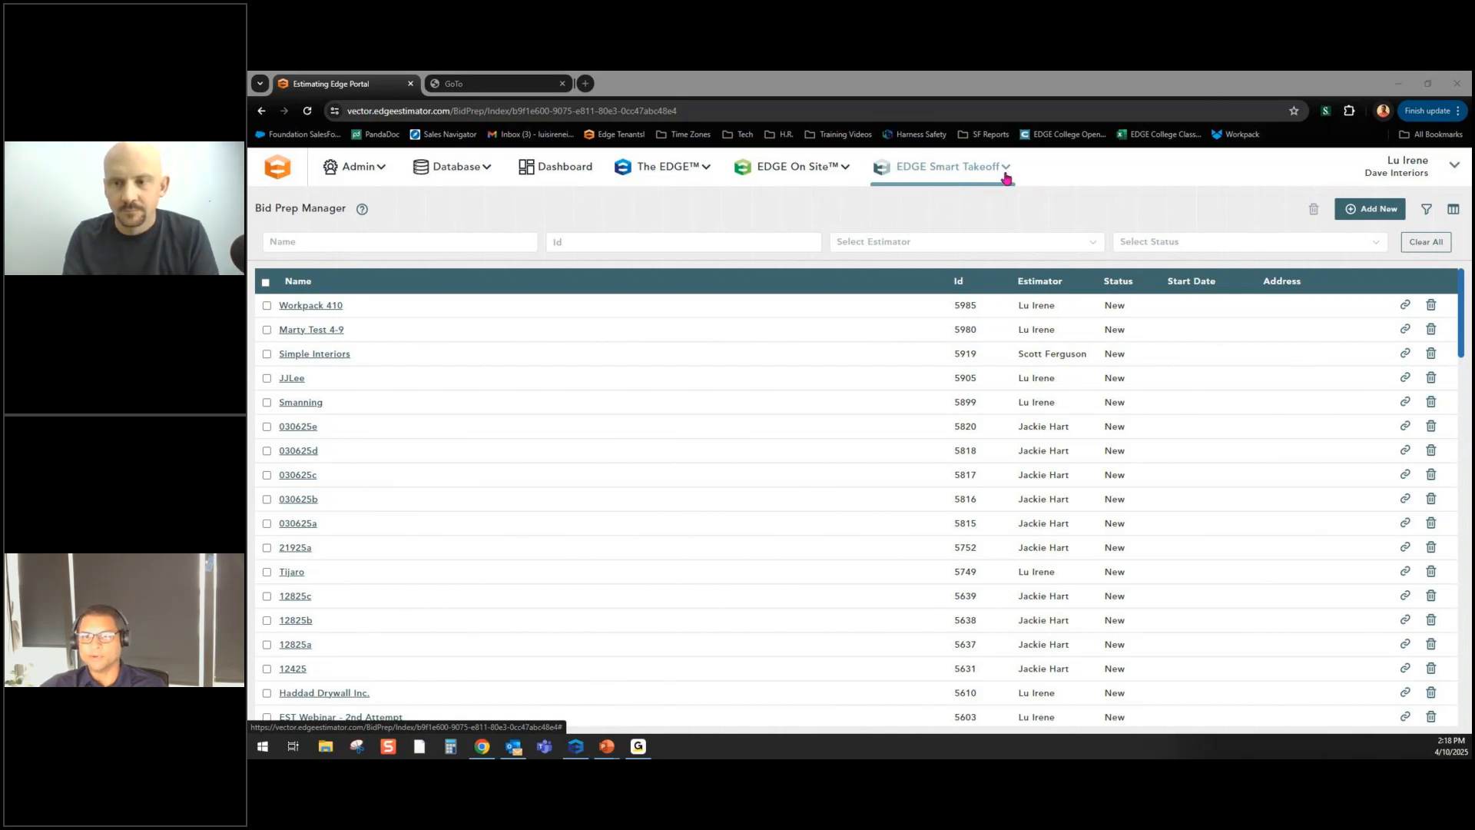
- Open Workpack 410 from the Bid Prep Manager and view its two floor and two ceiling plans
left_click(1006, 177)
left_click(936, 209)
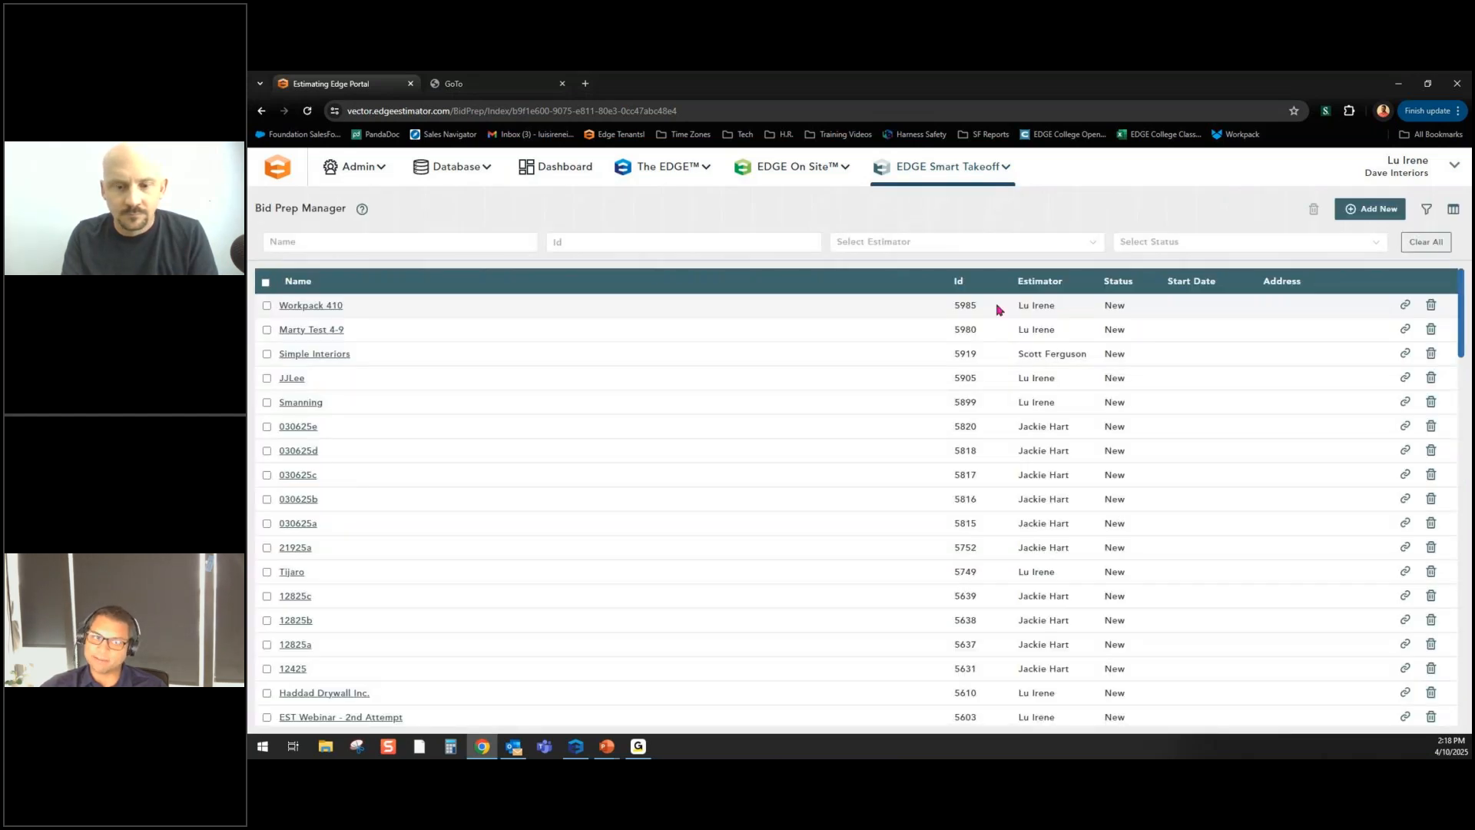
left_click(311, 306)
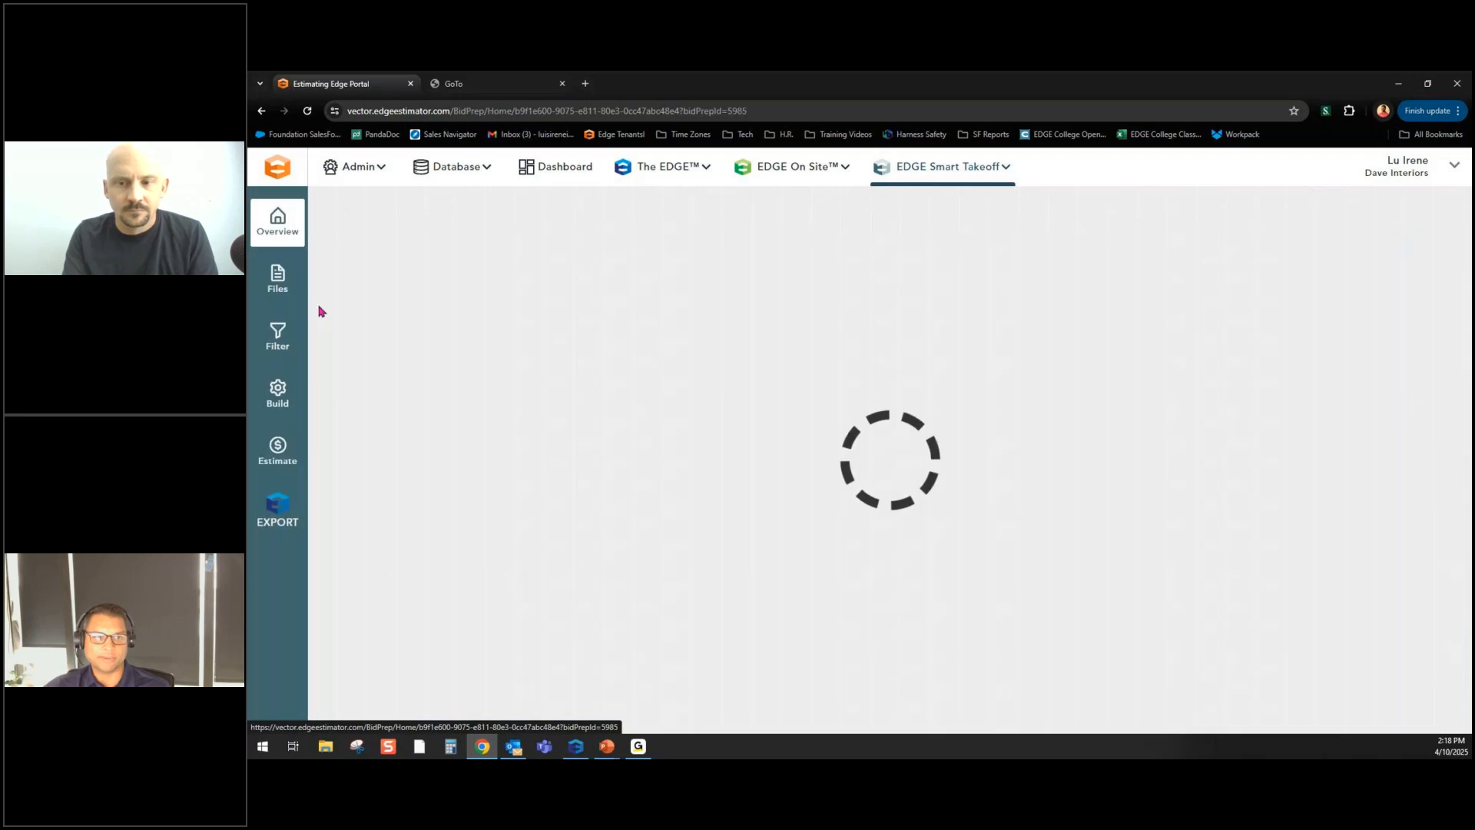
left_click(277, 282)
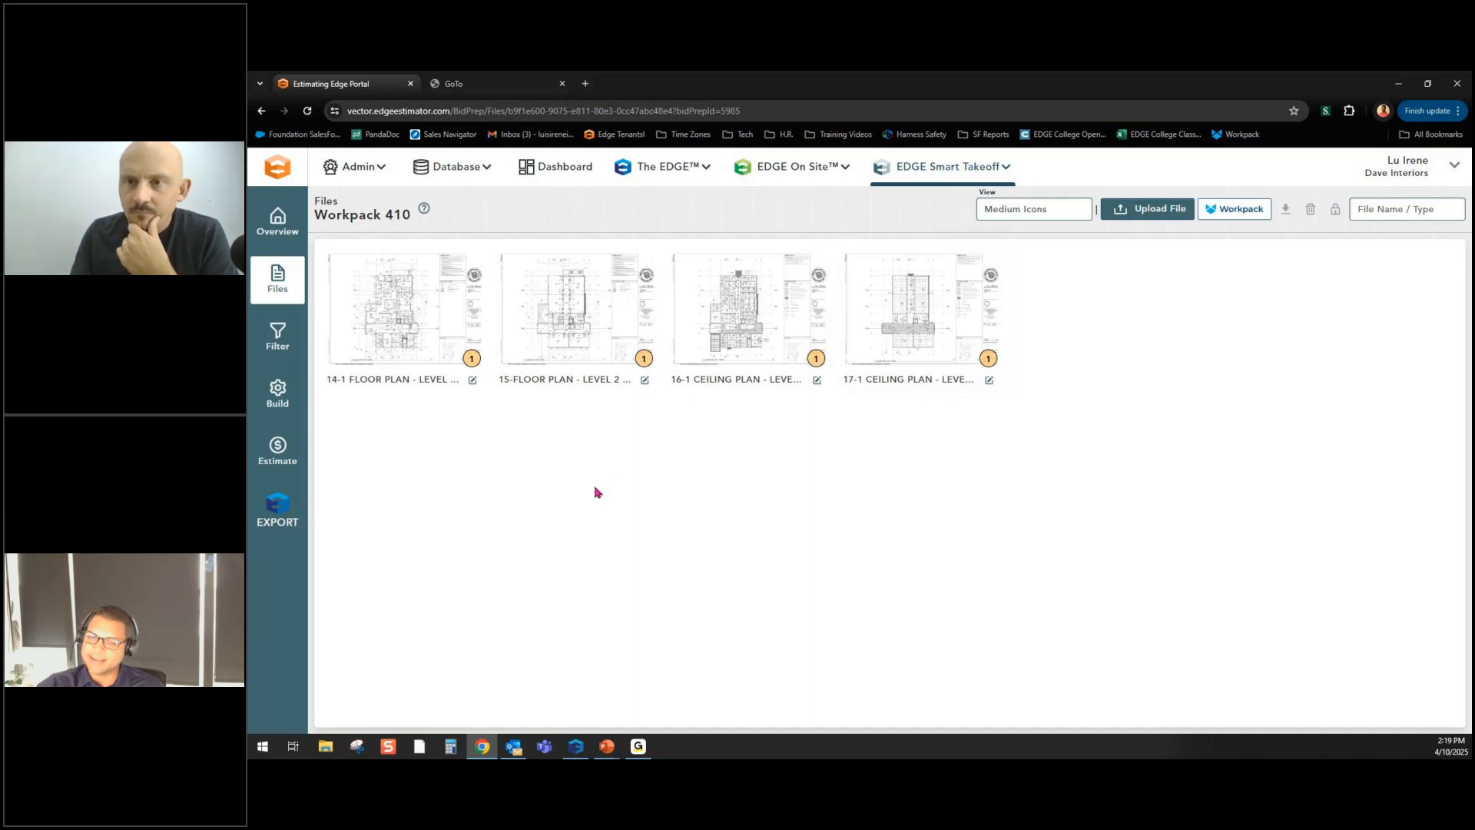
- In Build, expand Scenario 1 and open the 14-1 FLOOR PLAN - LEVEL 1 page
left_click(278, 391)
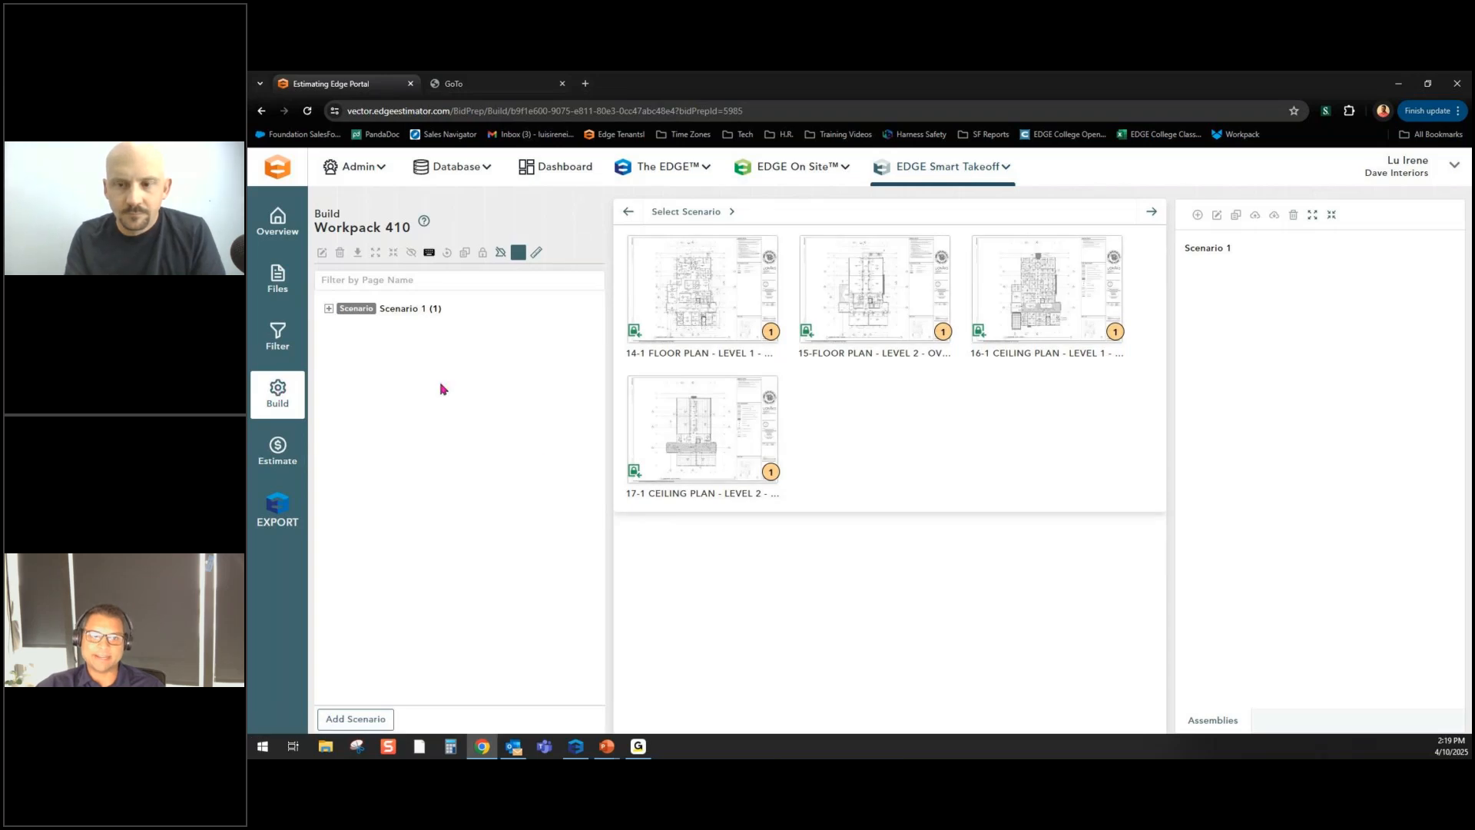
left_click(388, 310)
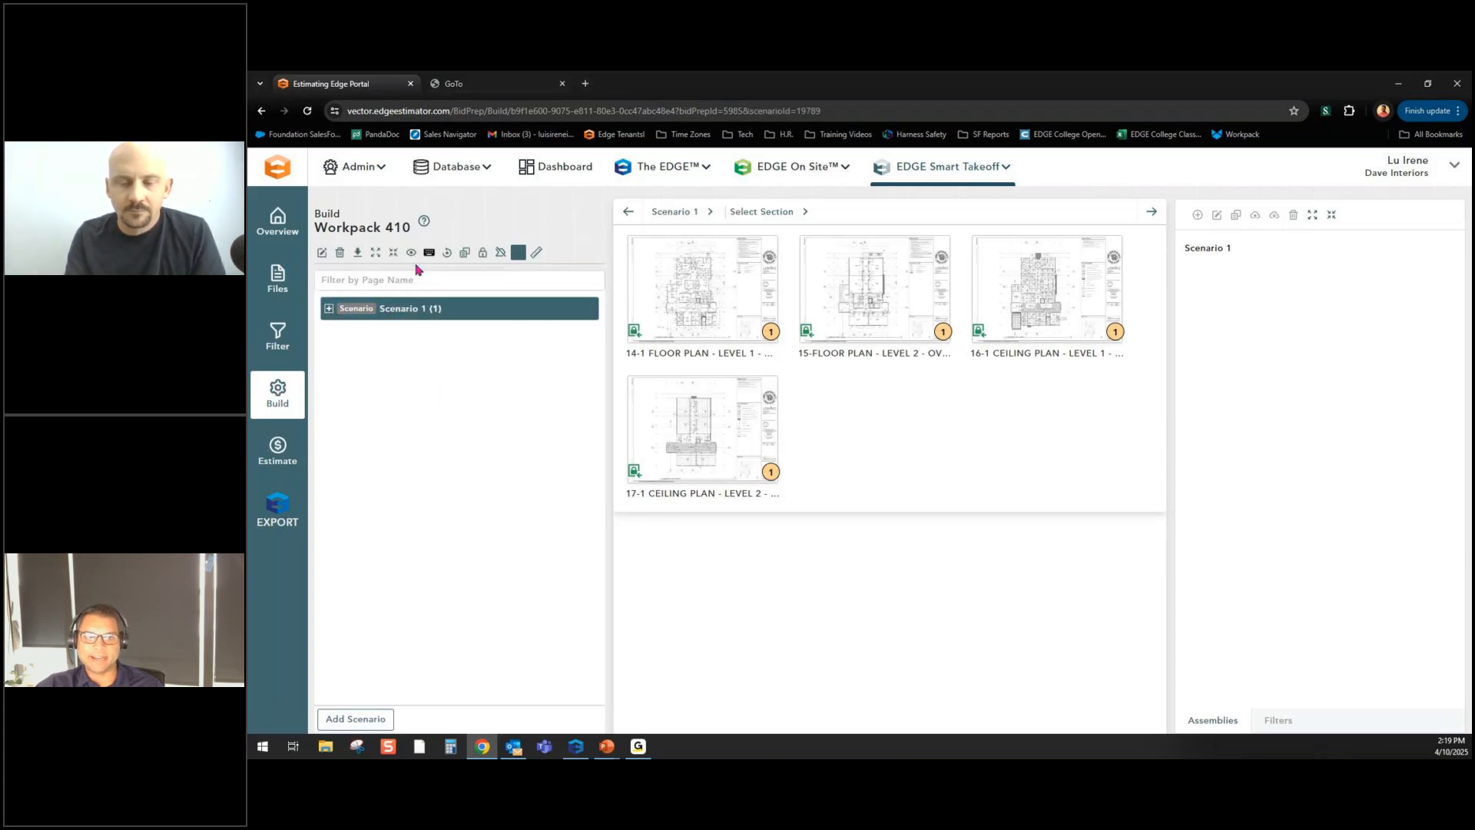
left_click(376, 252)
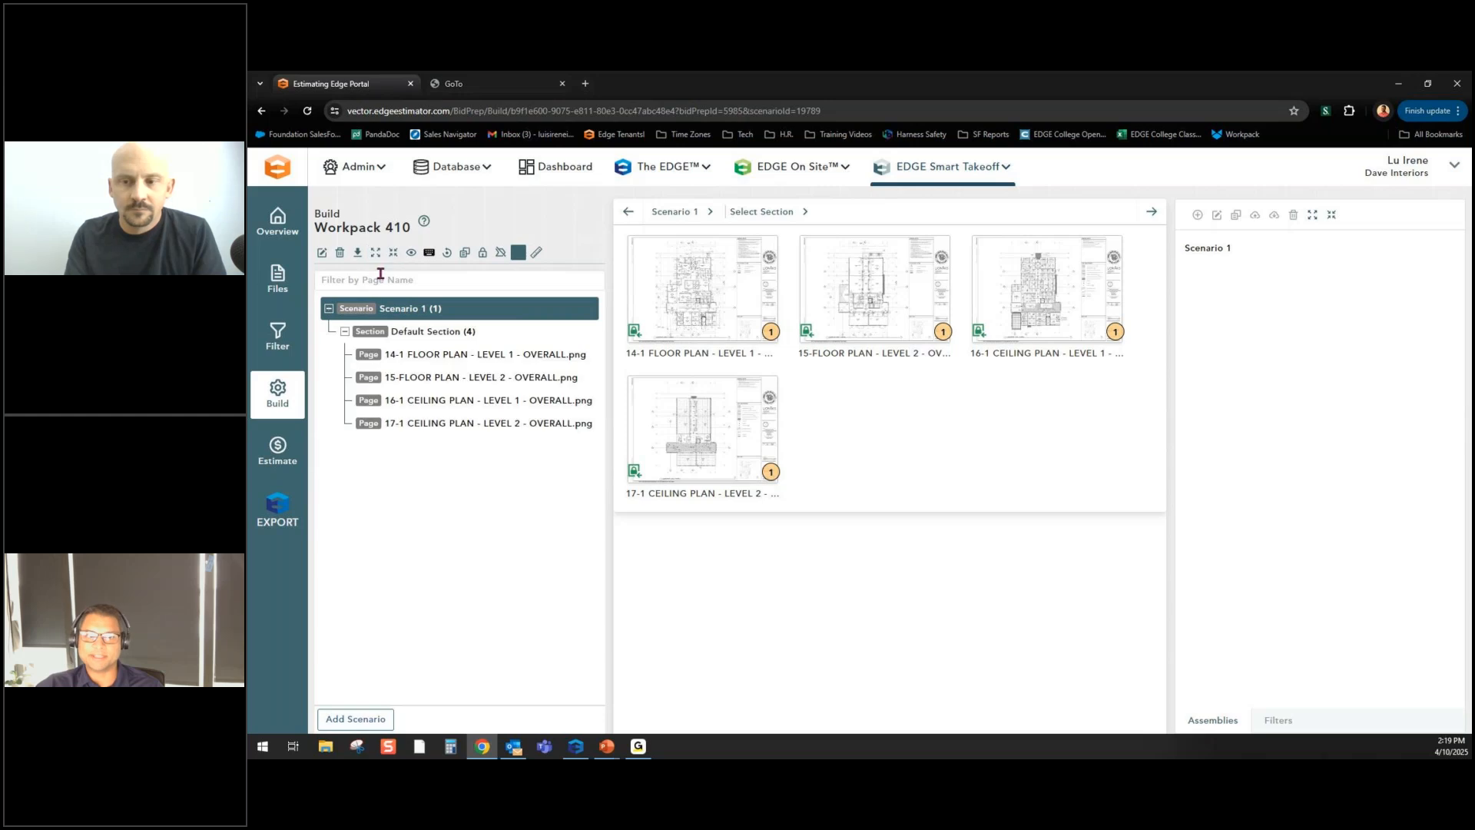
left_click(438, 362)
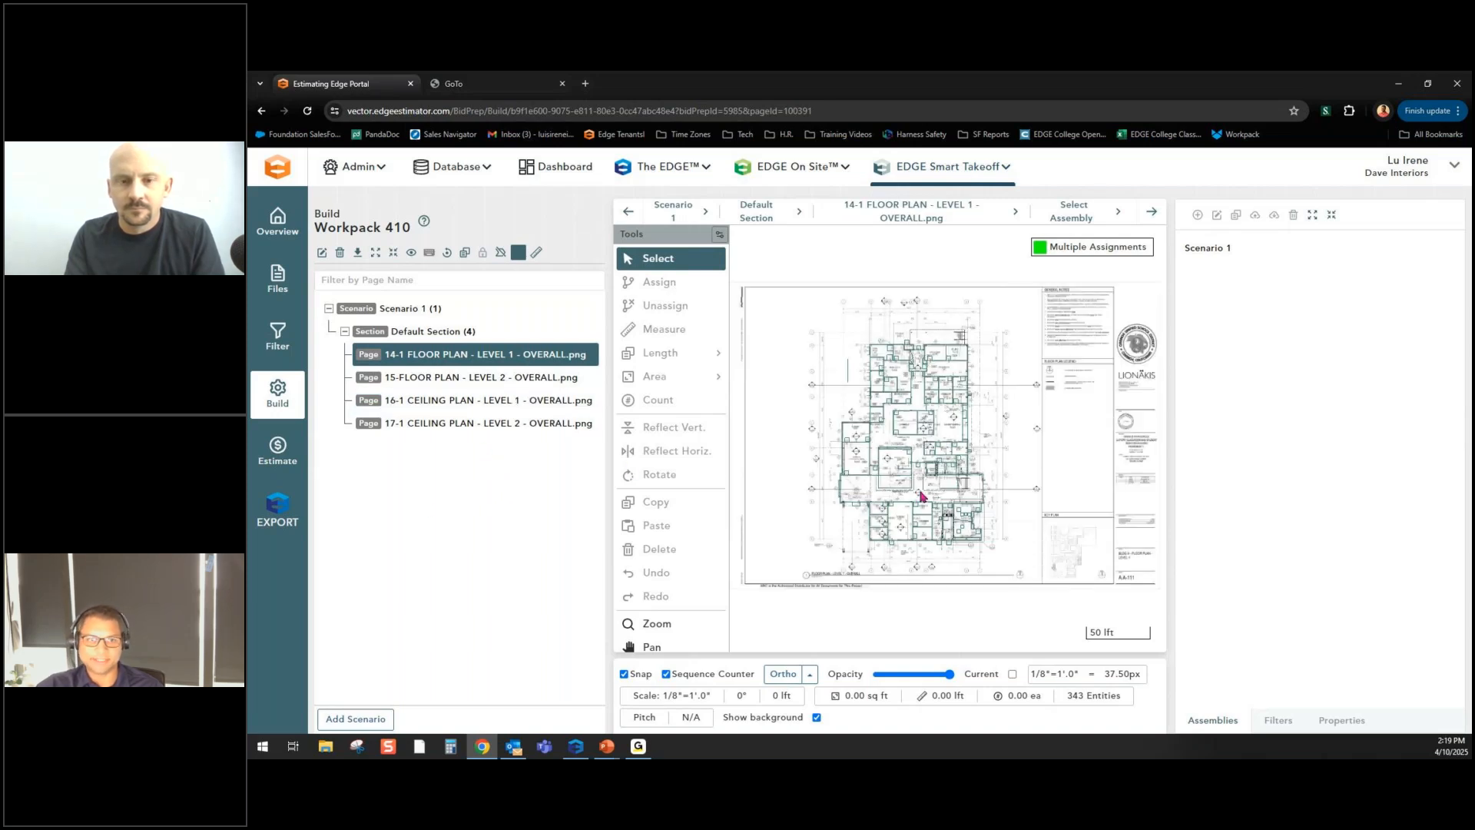
- Export Scenario 1 of Workpack 410 to The EDGE
left_click(280, 507)
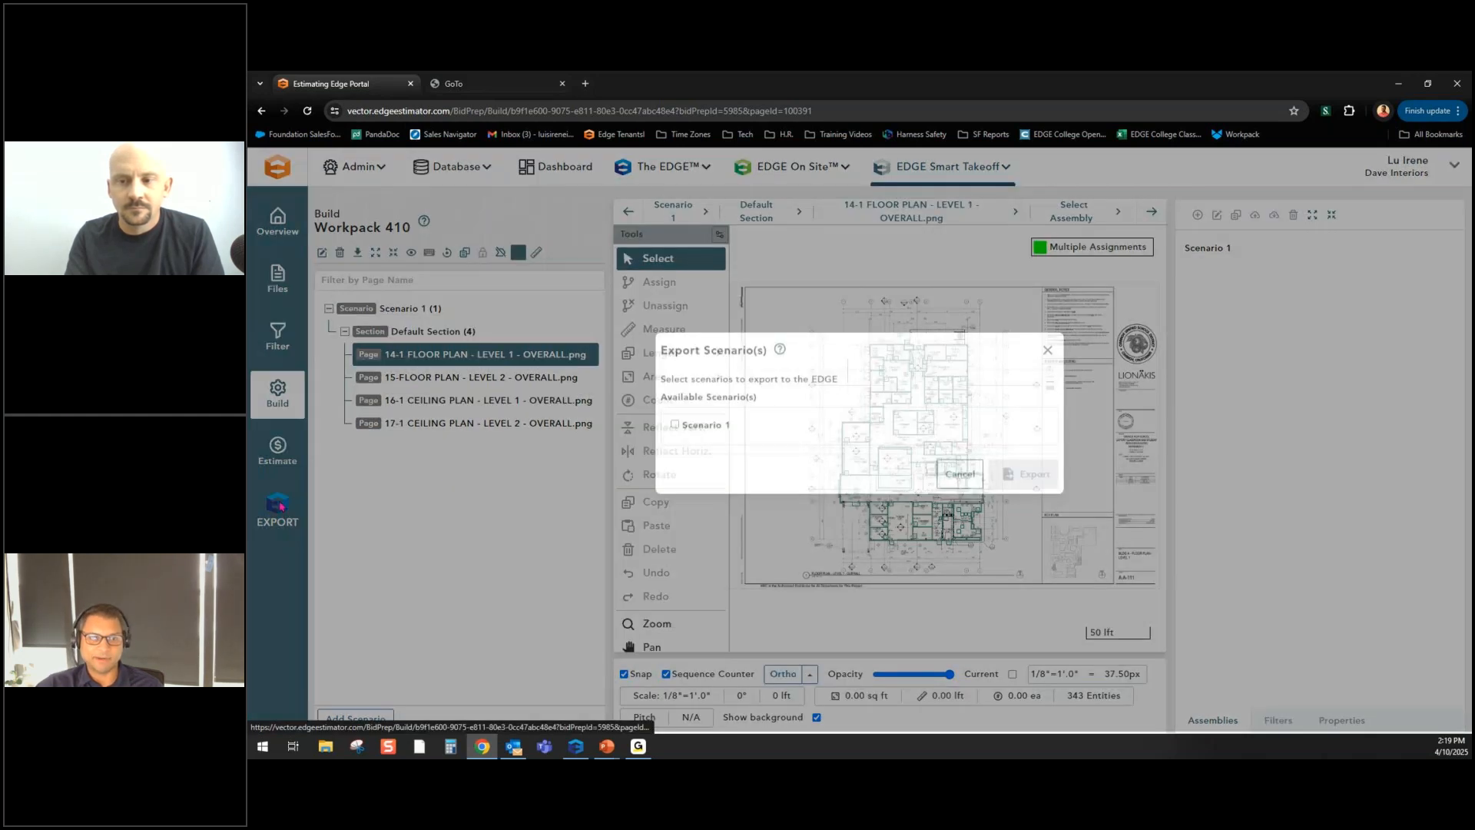
left_click(677, 428)
left_click(1025, 478)
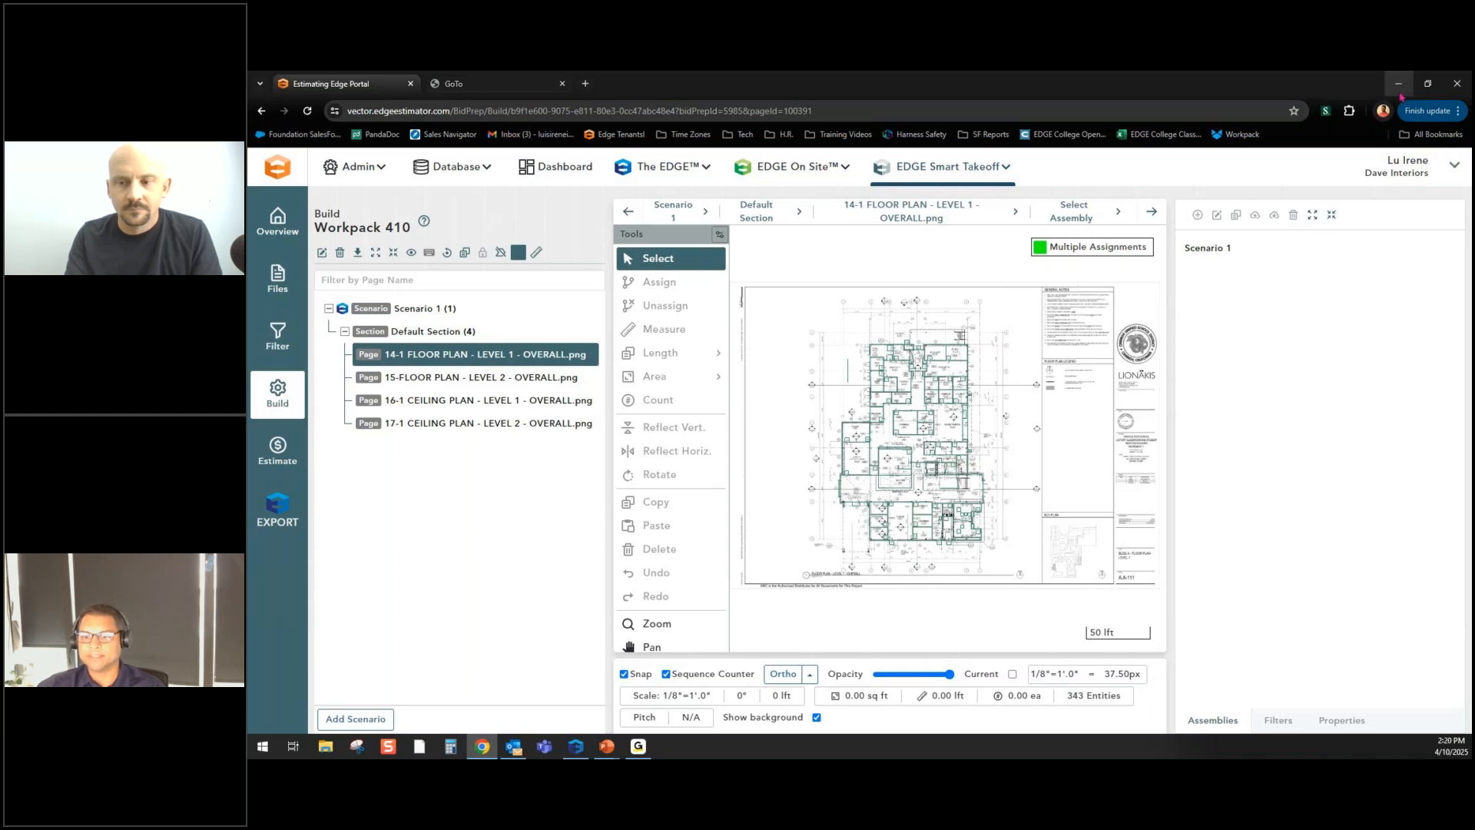
- In The EDGE's All Bids list, check out Workpack 410's Scenario 1 and open its Sections page
left_click(576, 746)
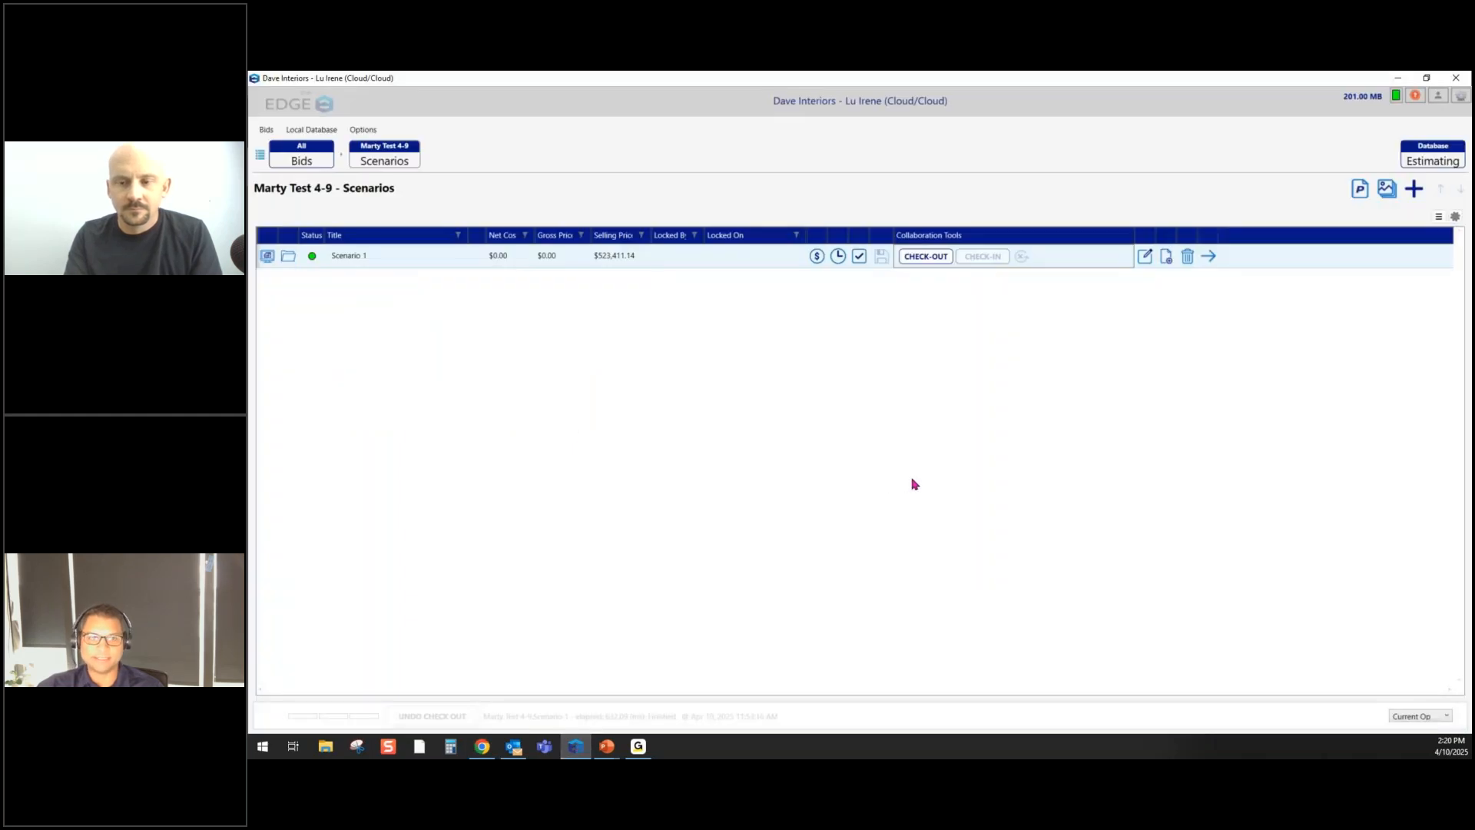
left_click(324, 165)
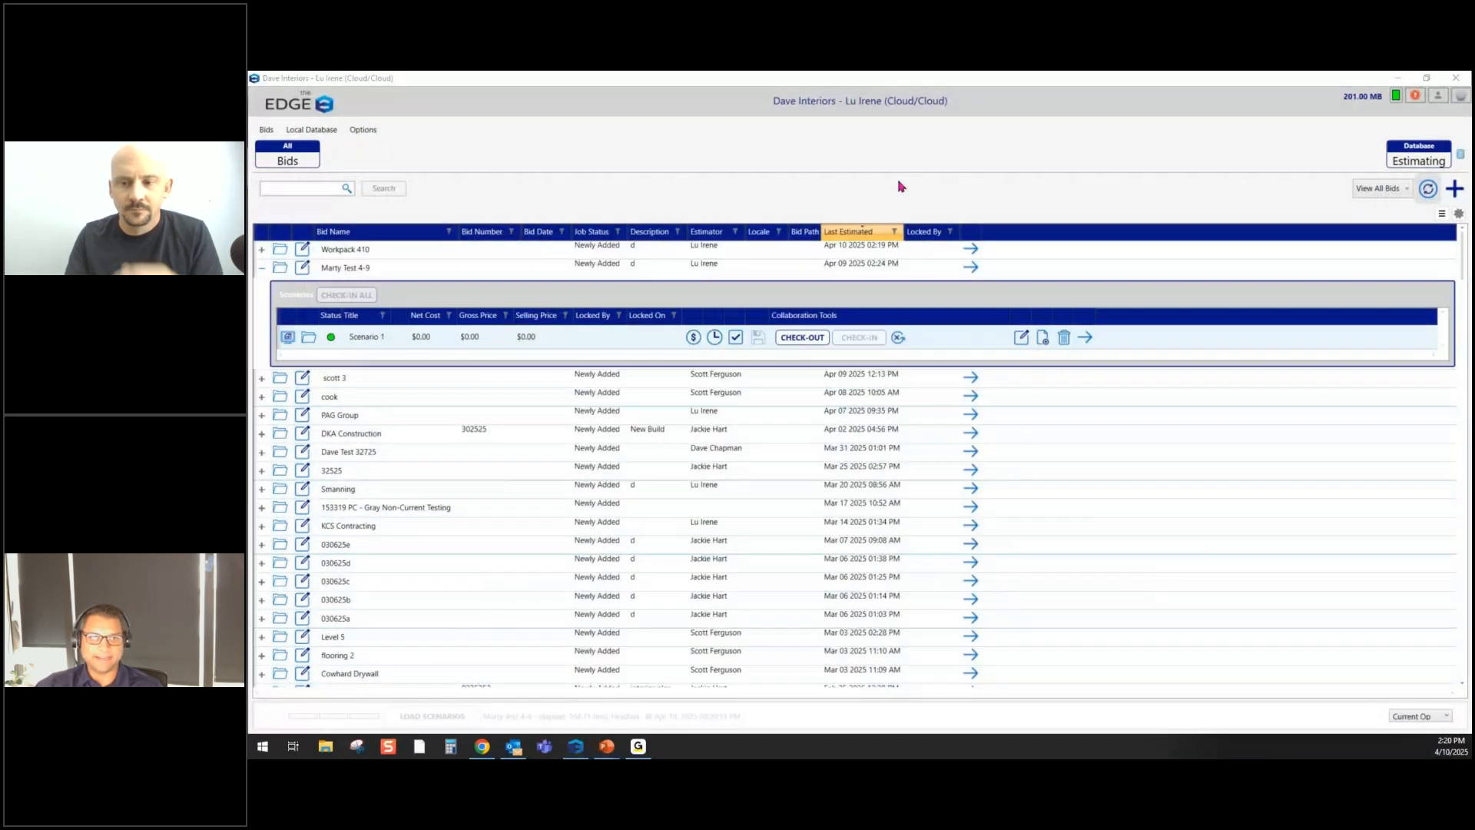
left_click(262, 270)
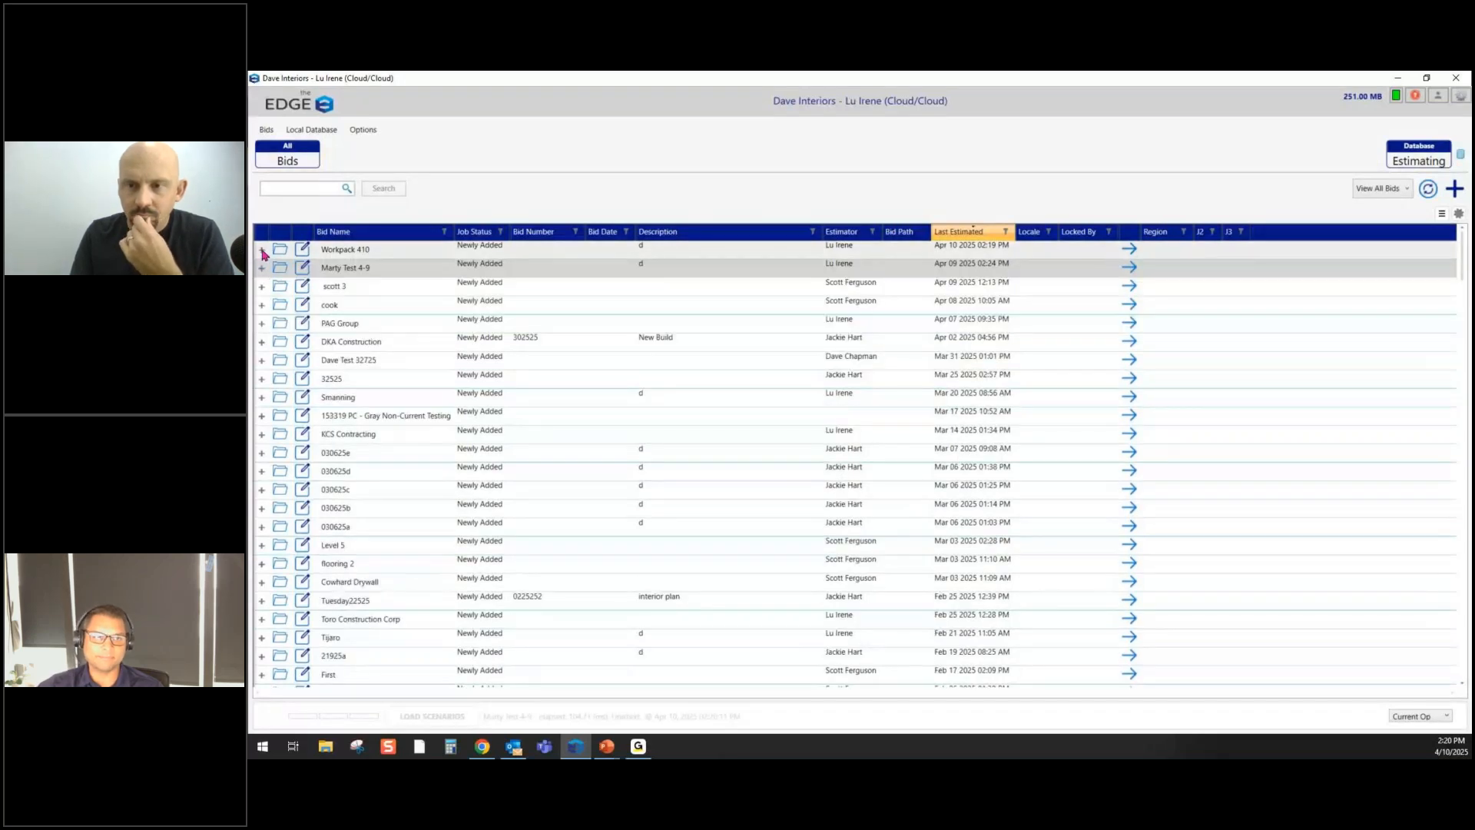
left_click(261, 250)
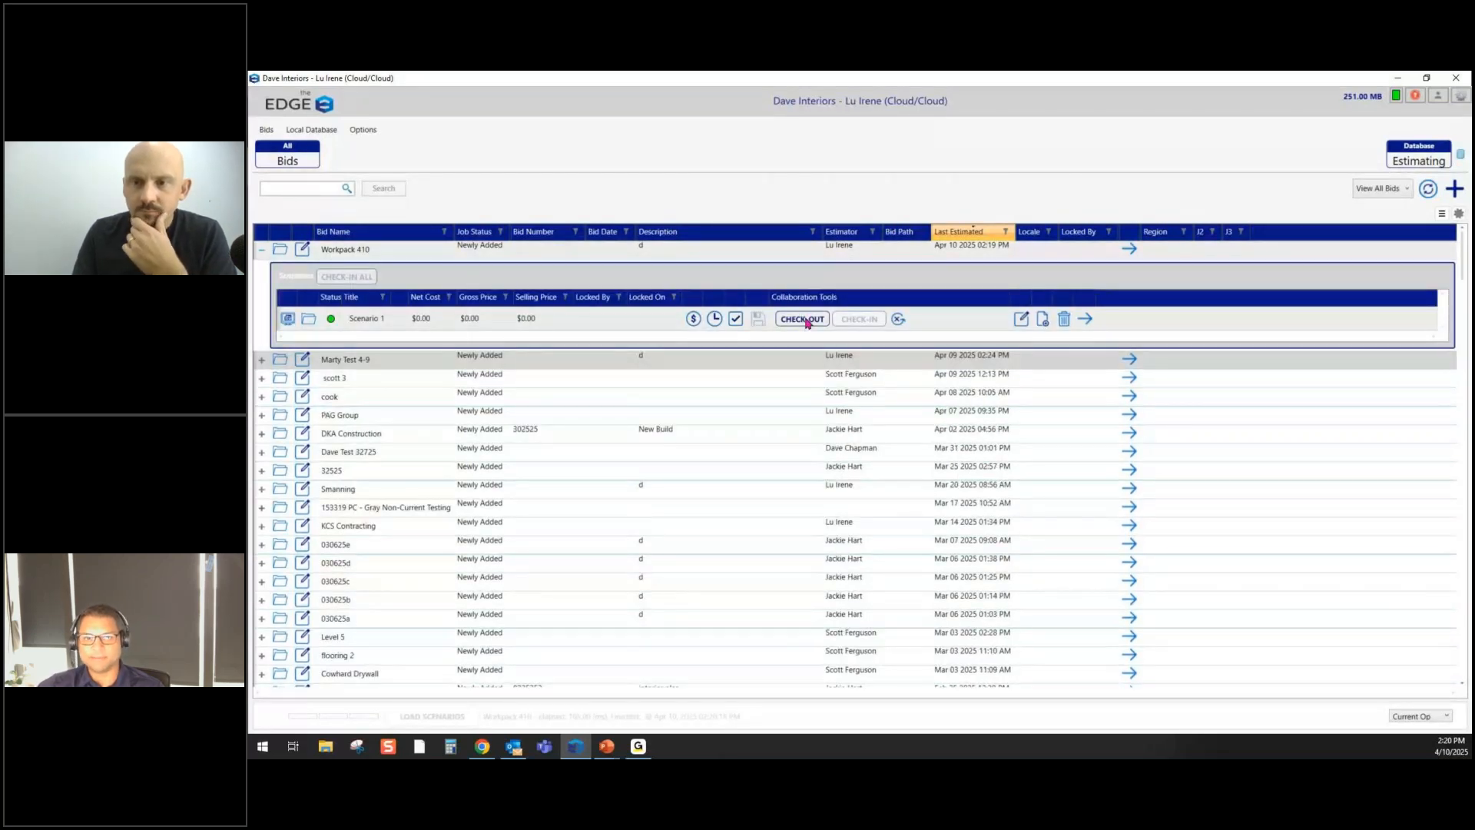
left_click(805, 321)
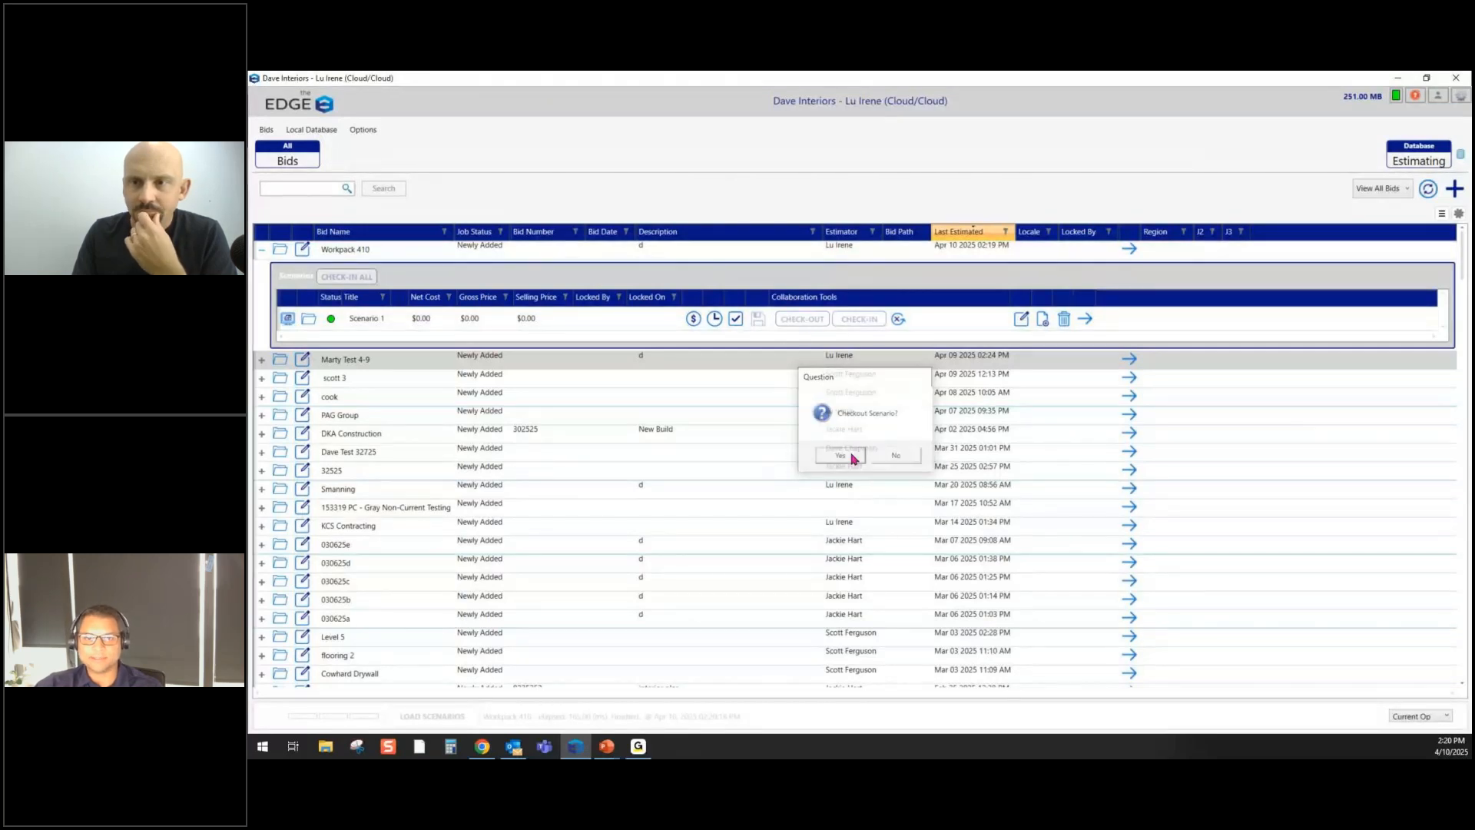
left_click(850, 458)
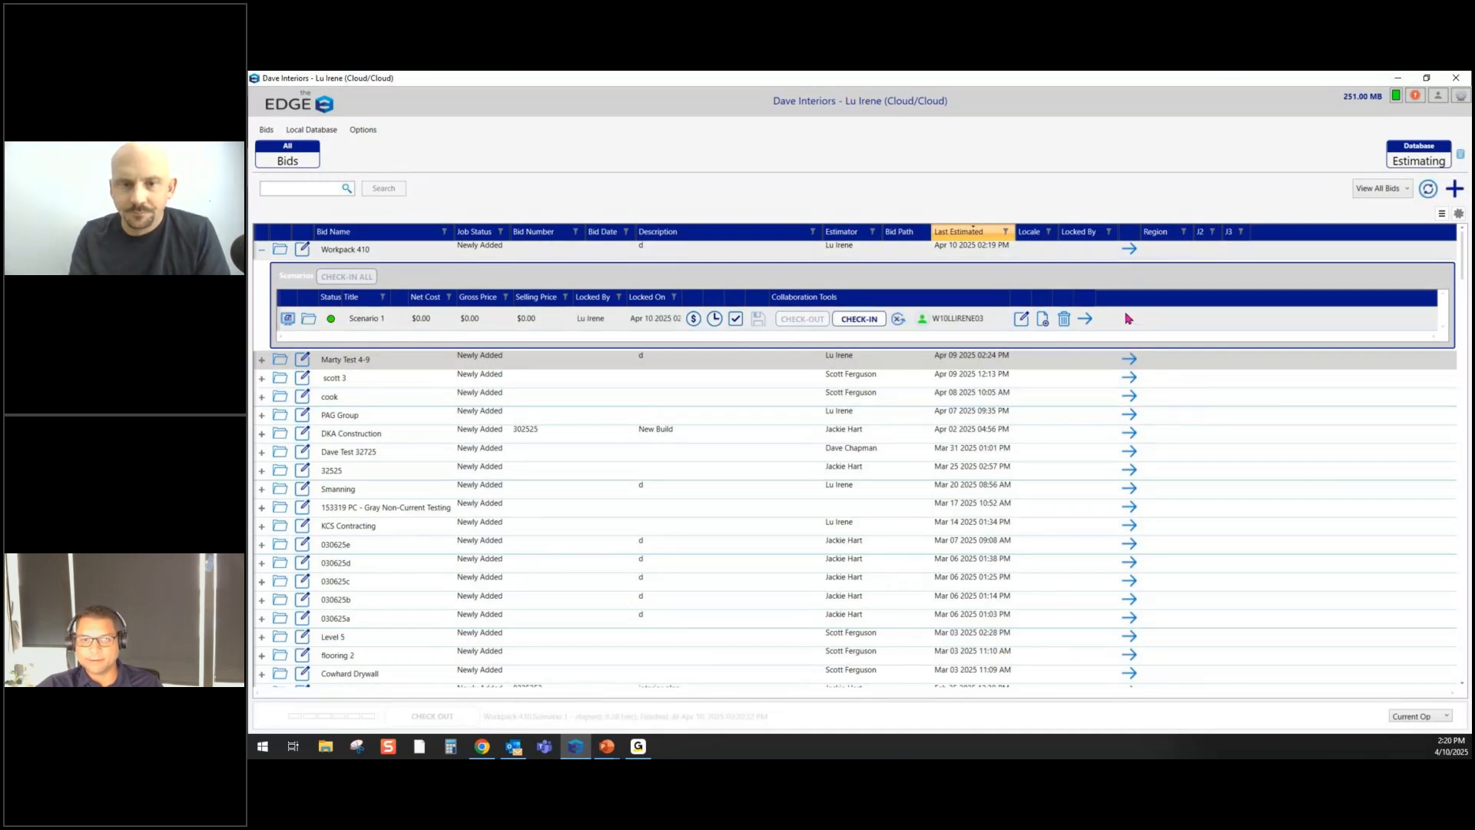
left_click(1087, 320)
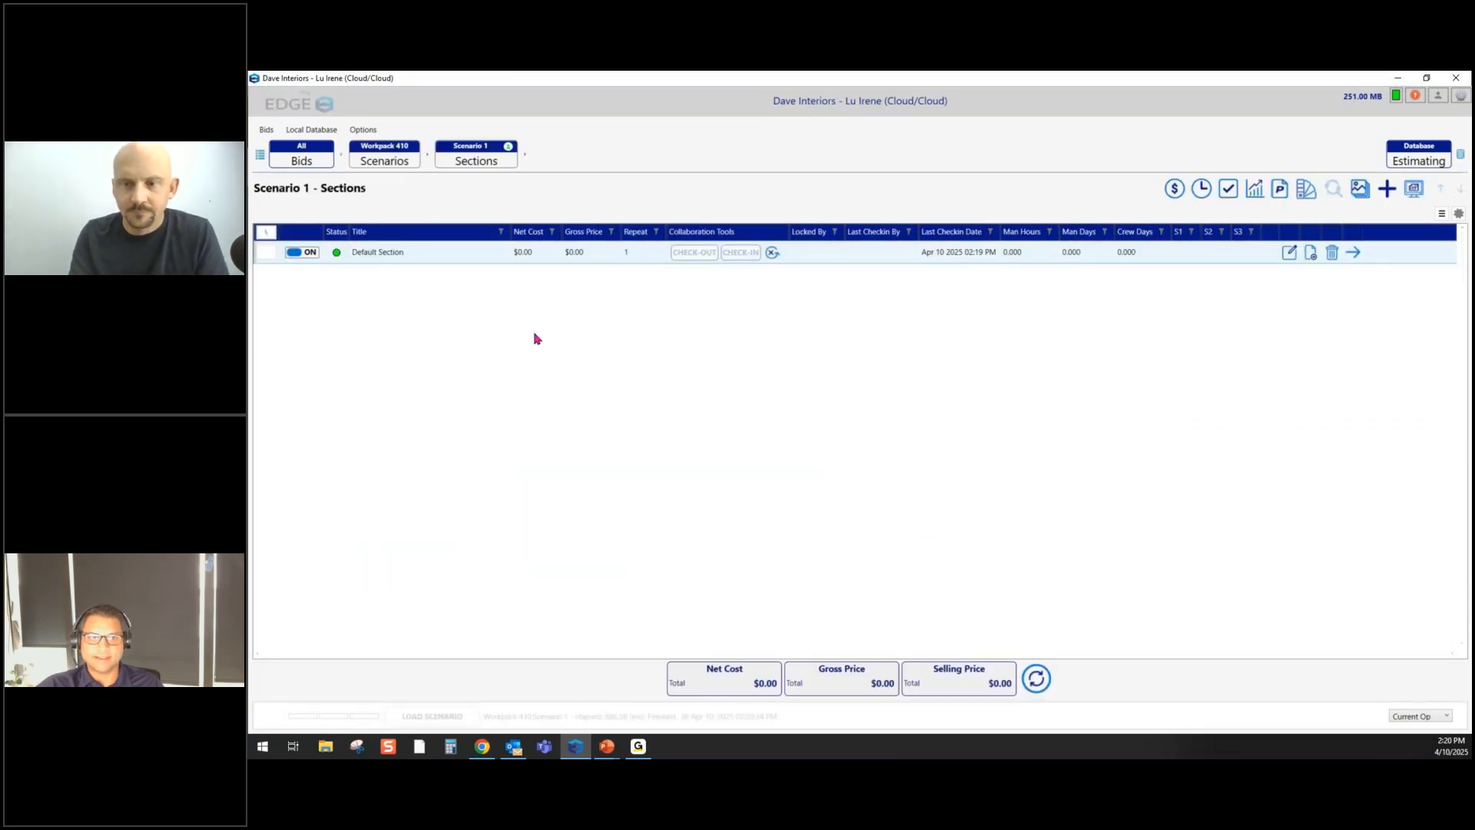
- Create a Project Conditions page named 'PC Page' in the Default Section and open its conditions list
double_click(445, 255)
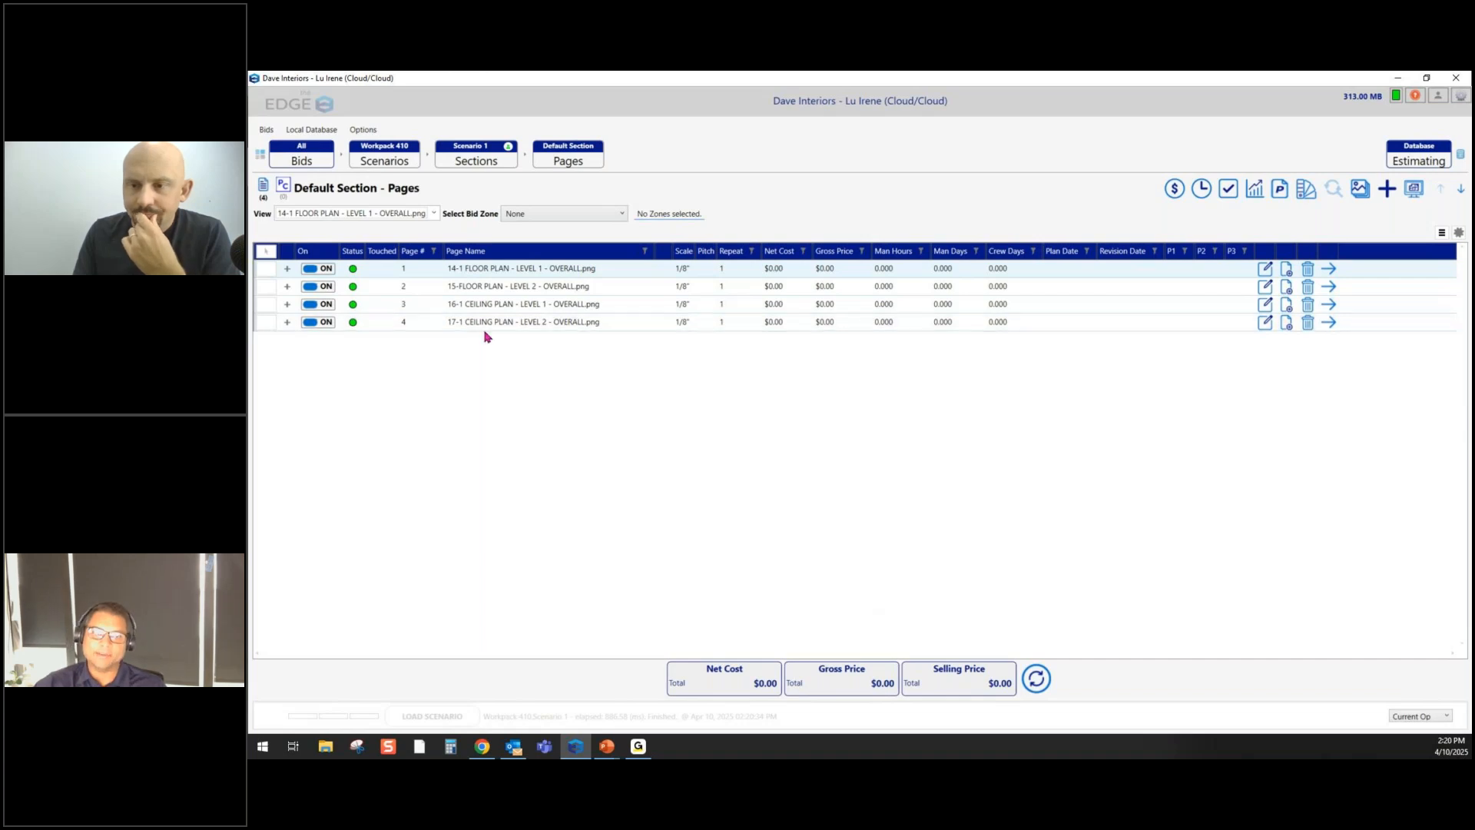
left_click(283, 192)
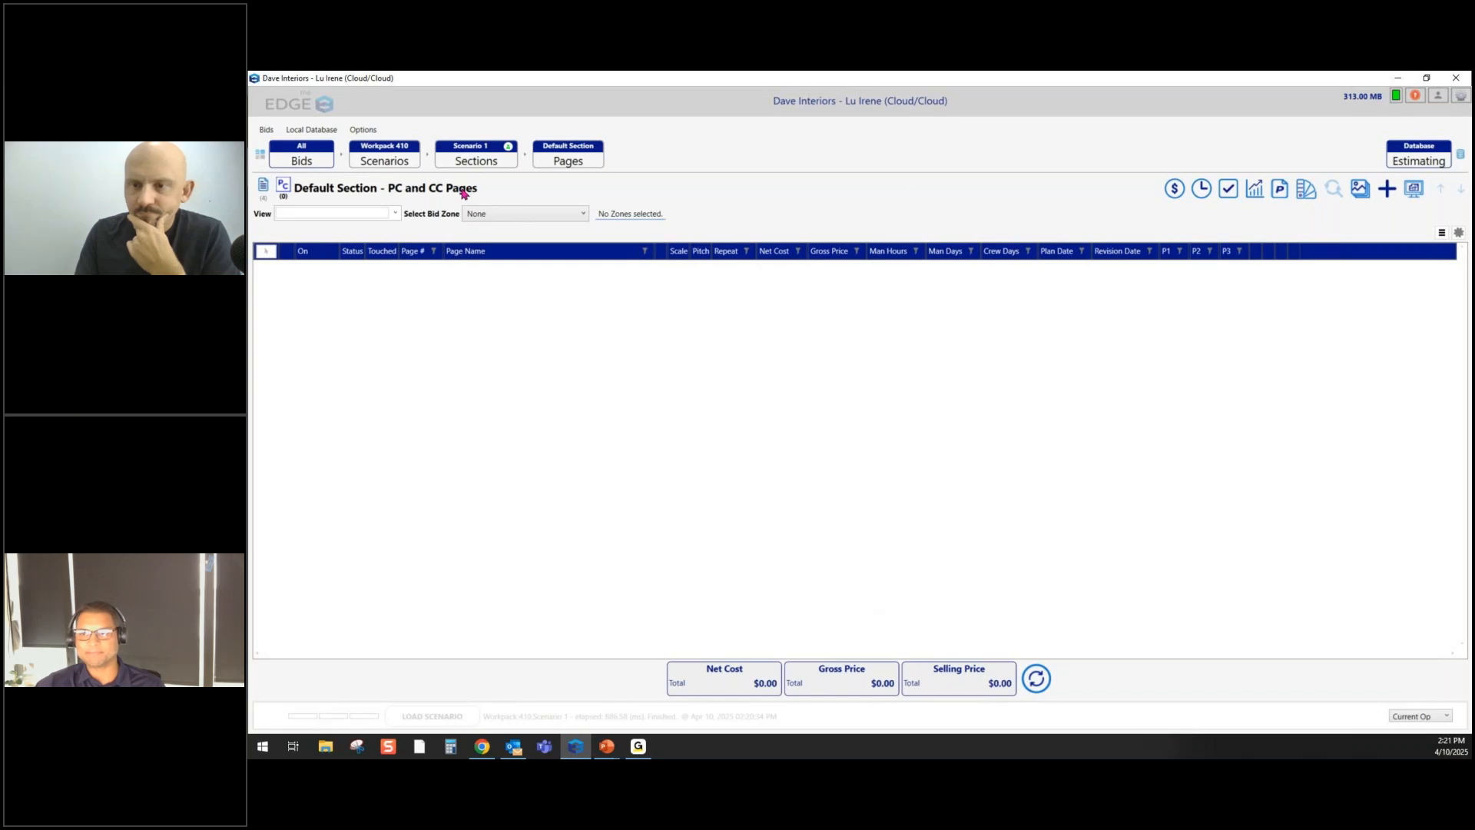
left_click(1387, 190)
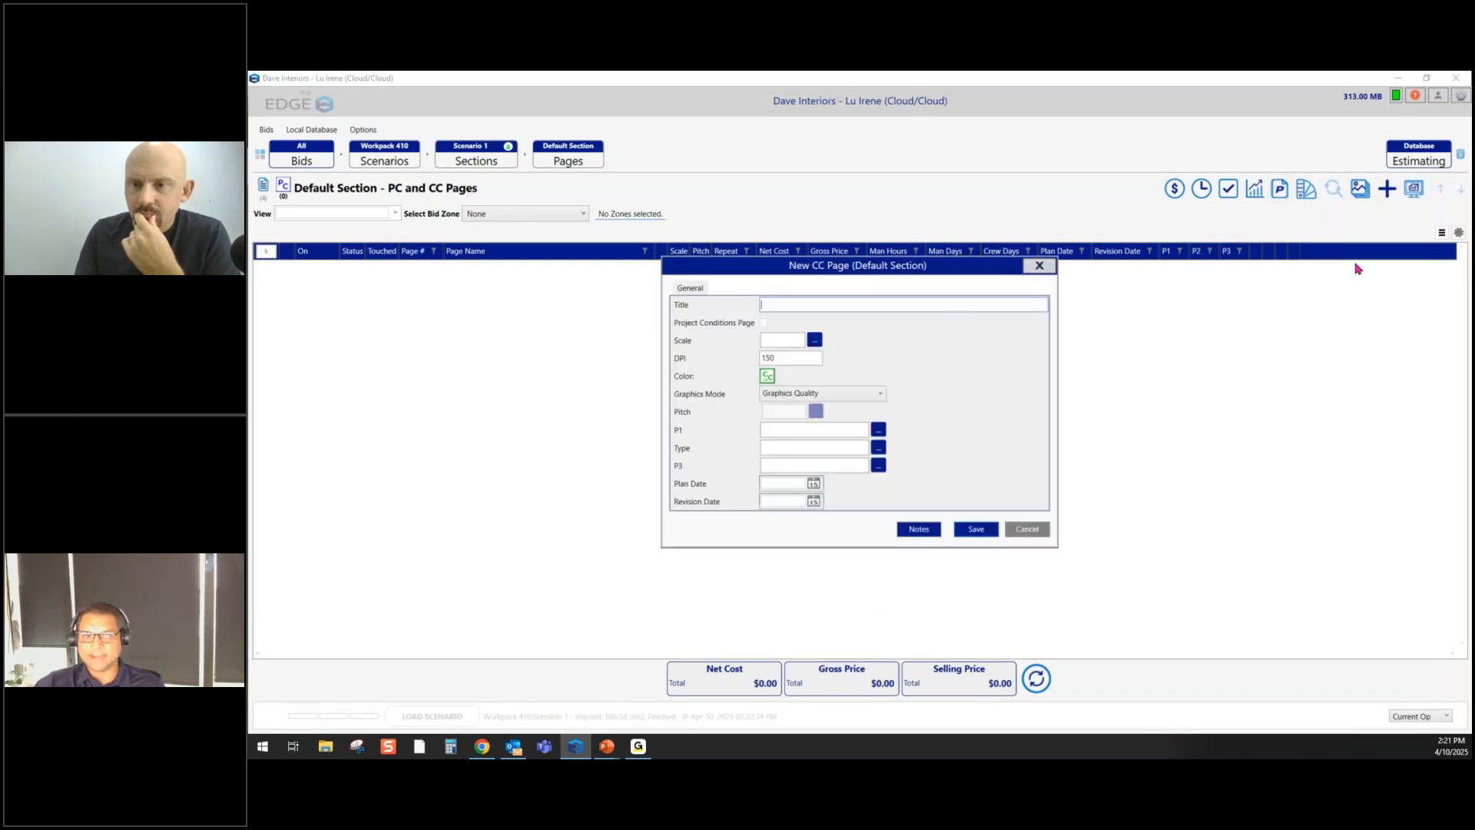
type("PC Page")
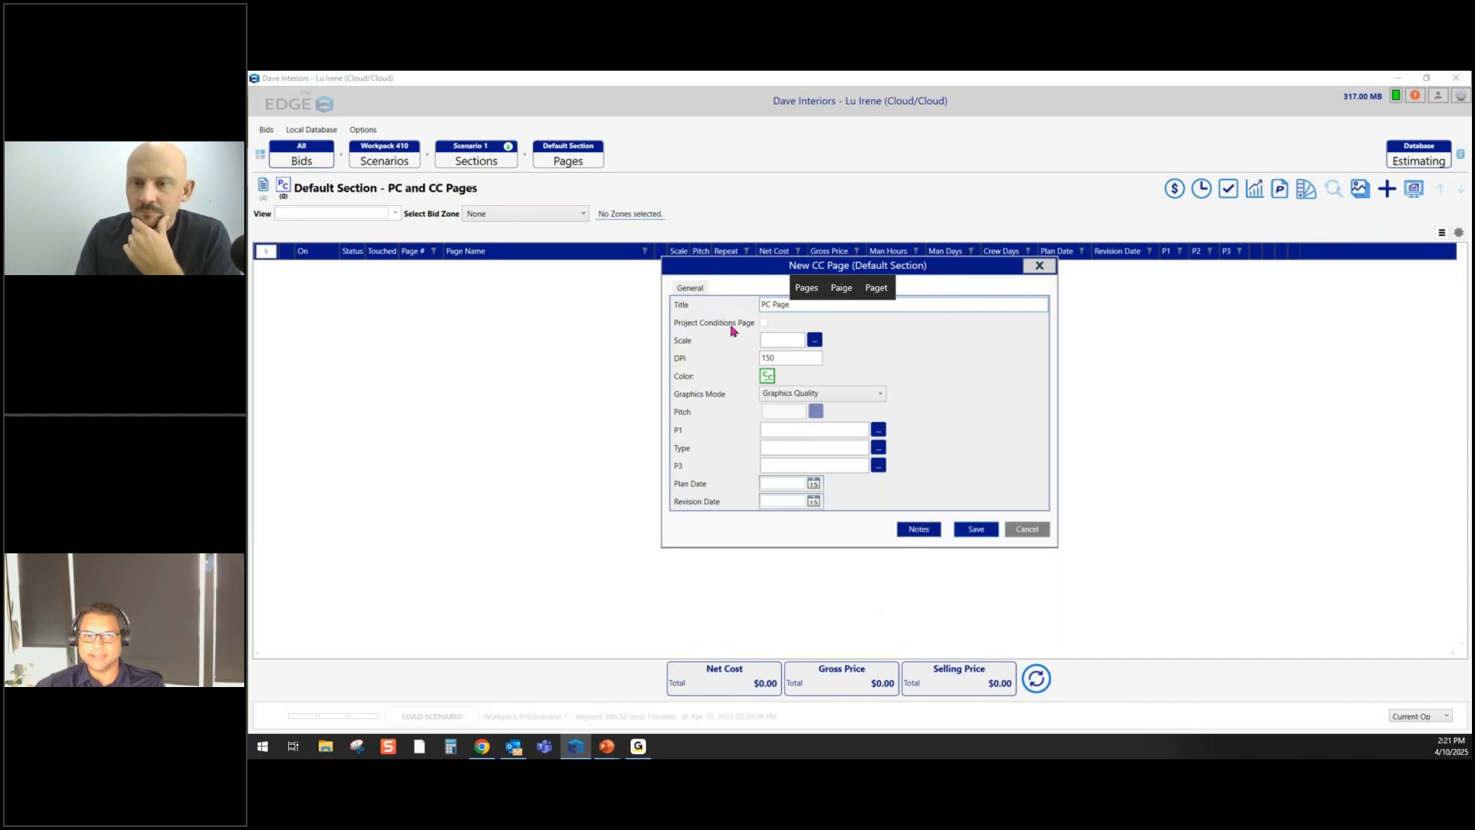
left_click(763, 323)
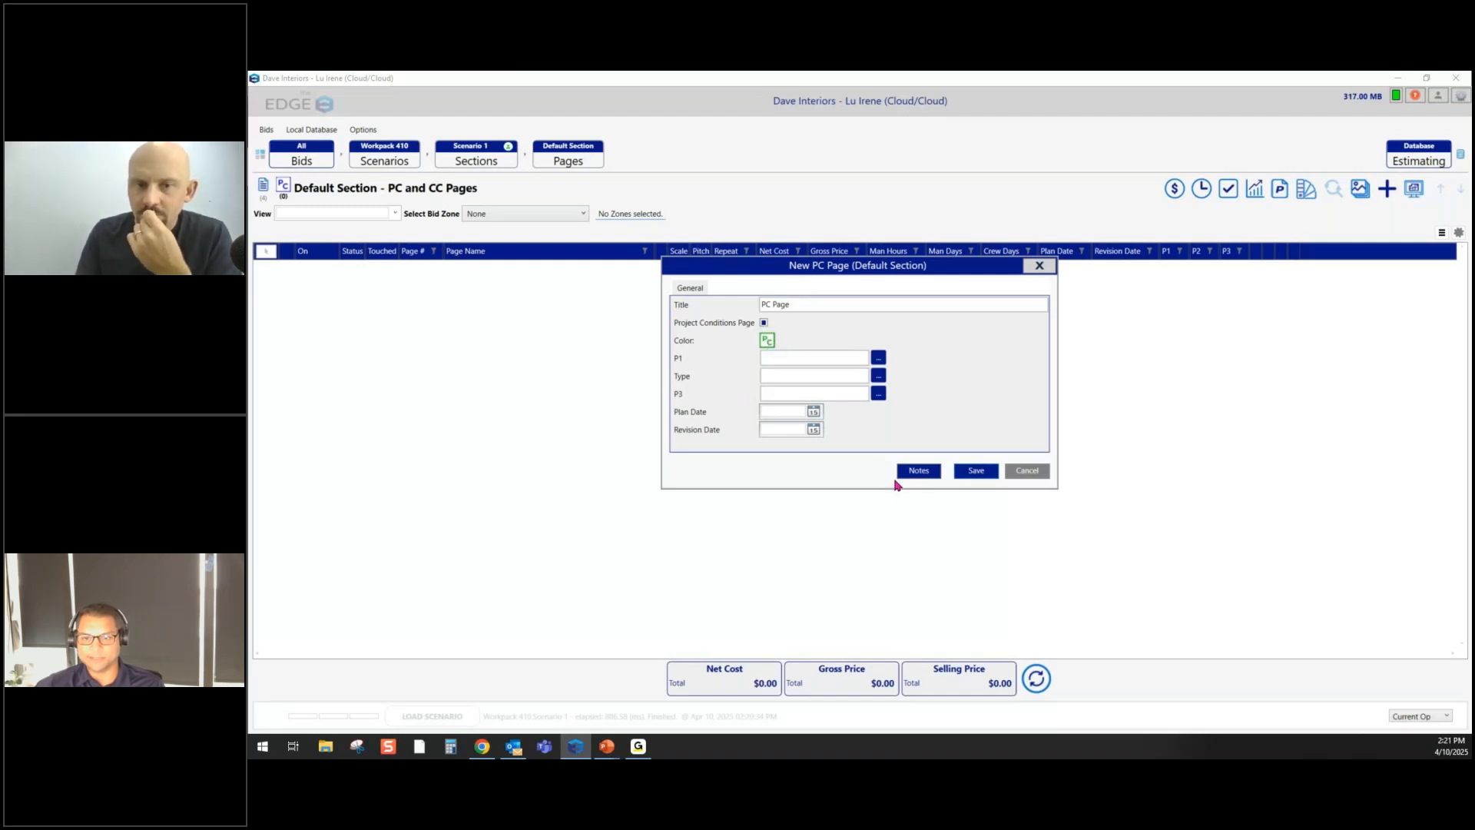
left_click(974, 474)
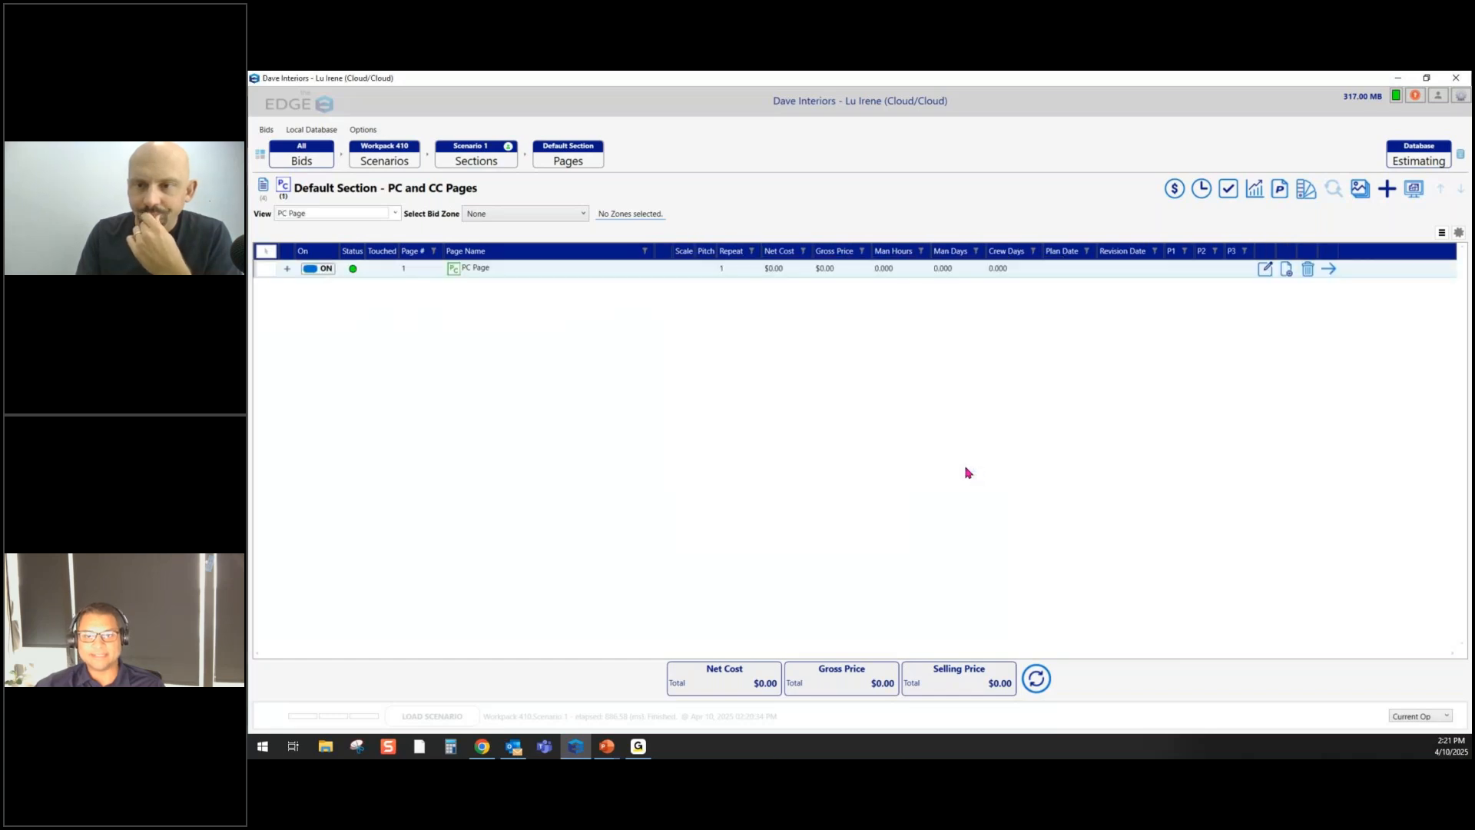
double_click(501, 274)
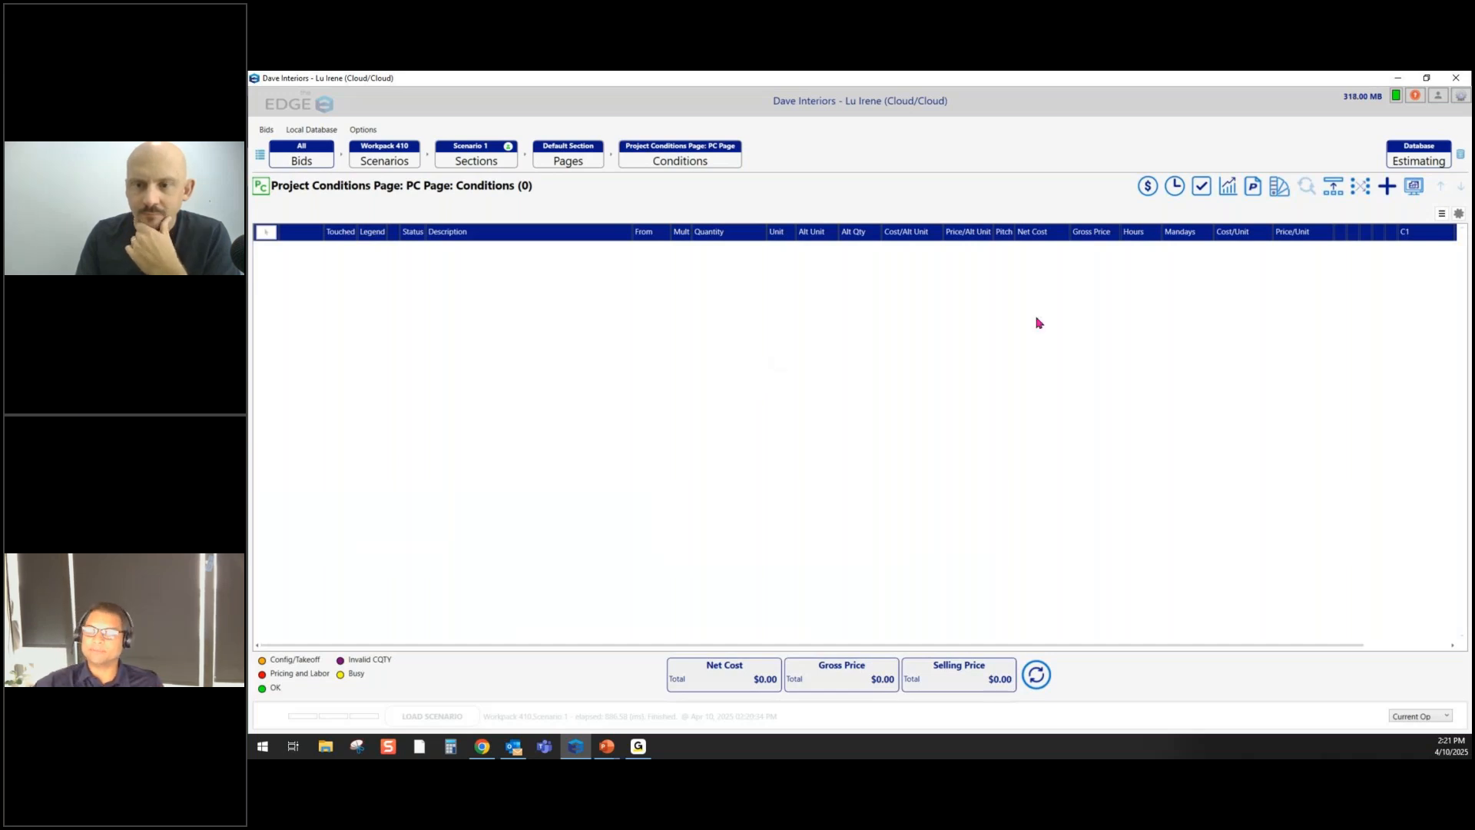
left_click(1388, 187)
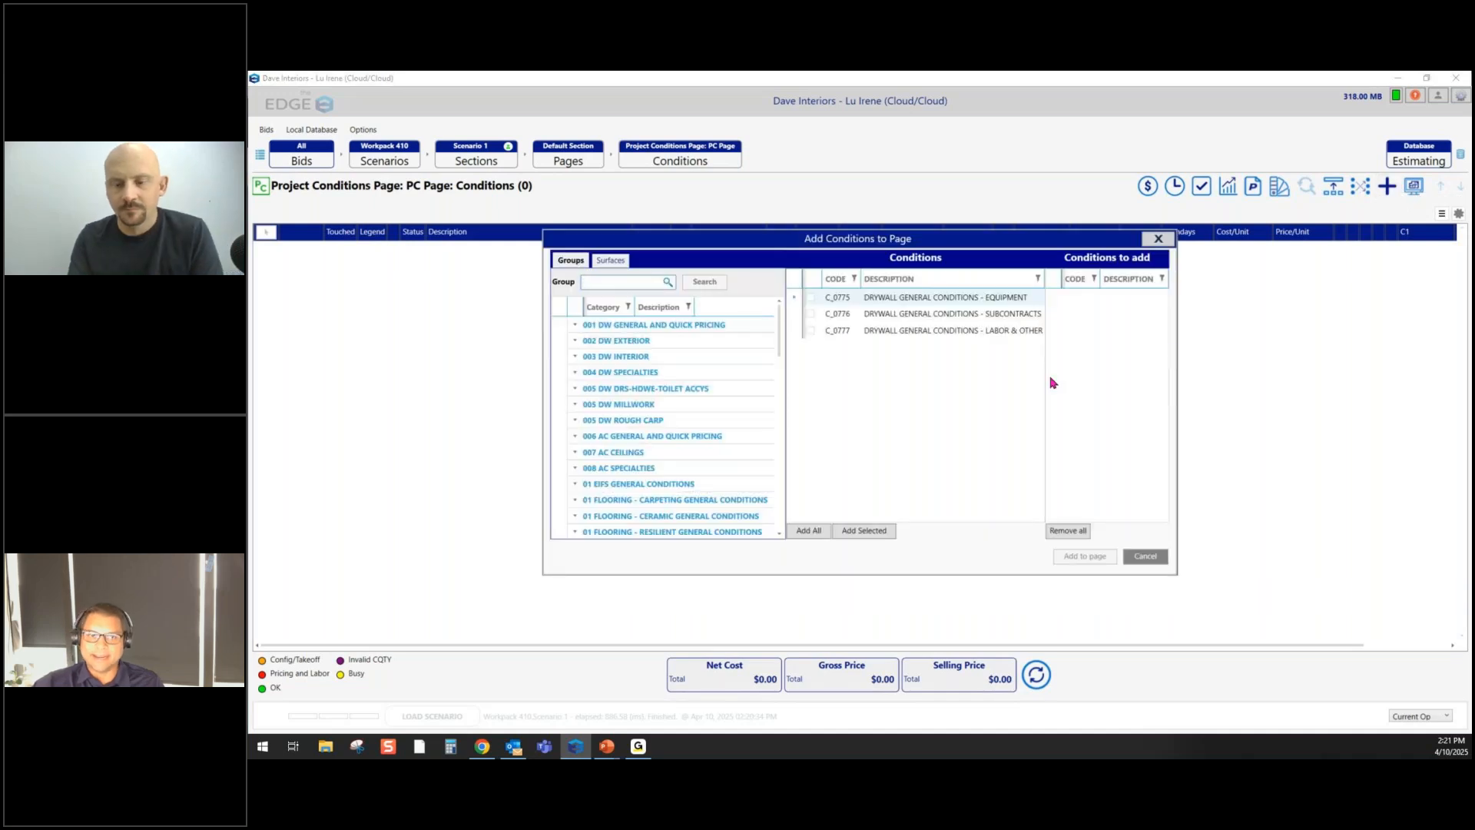
left_click(636, 358)
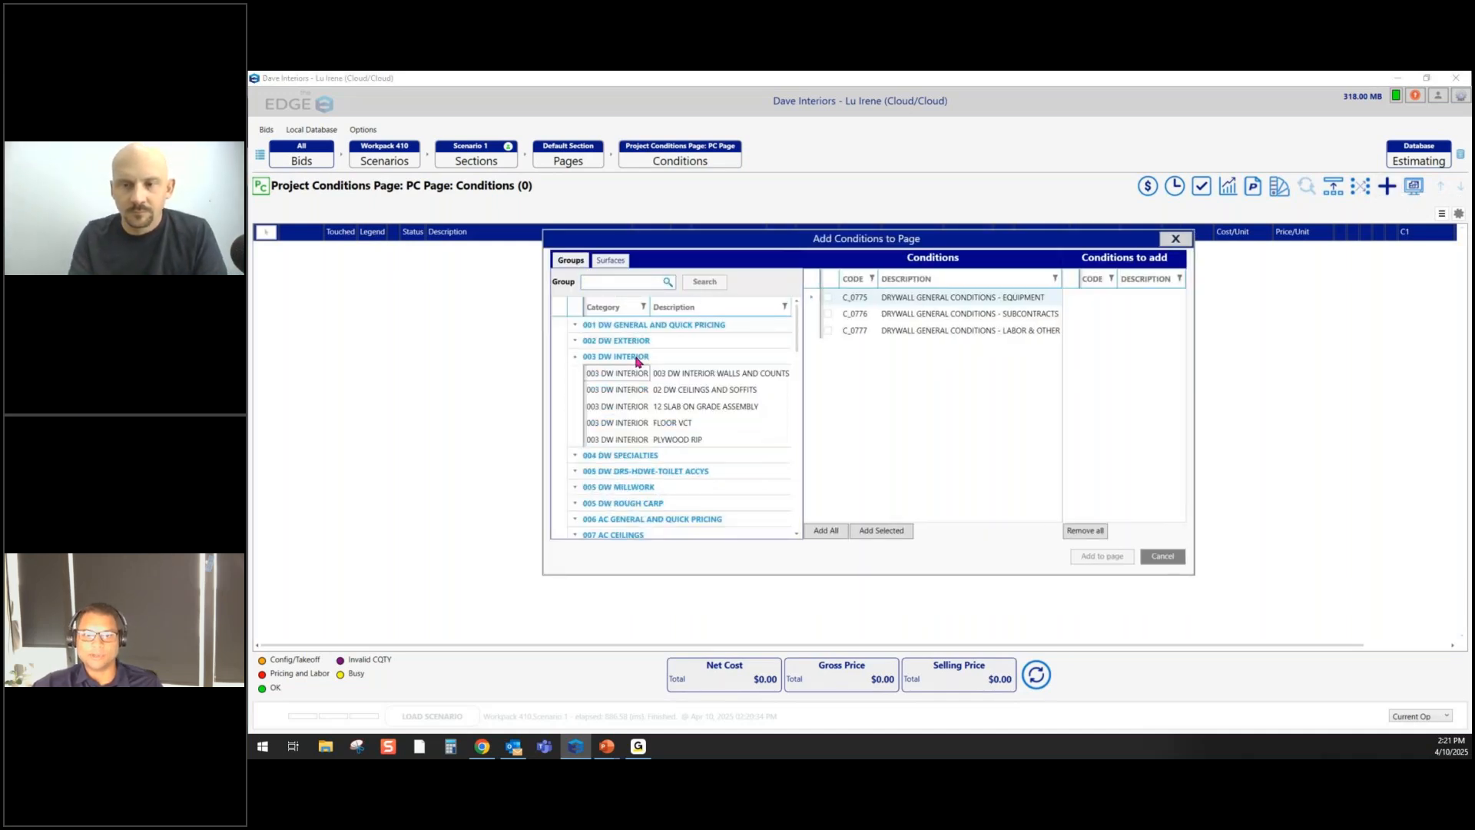
left_click(628, 375)
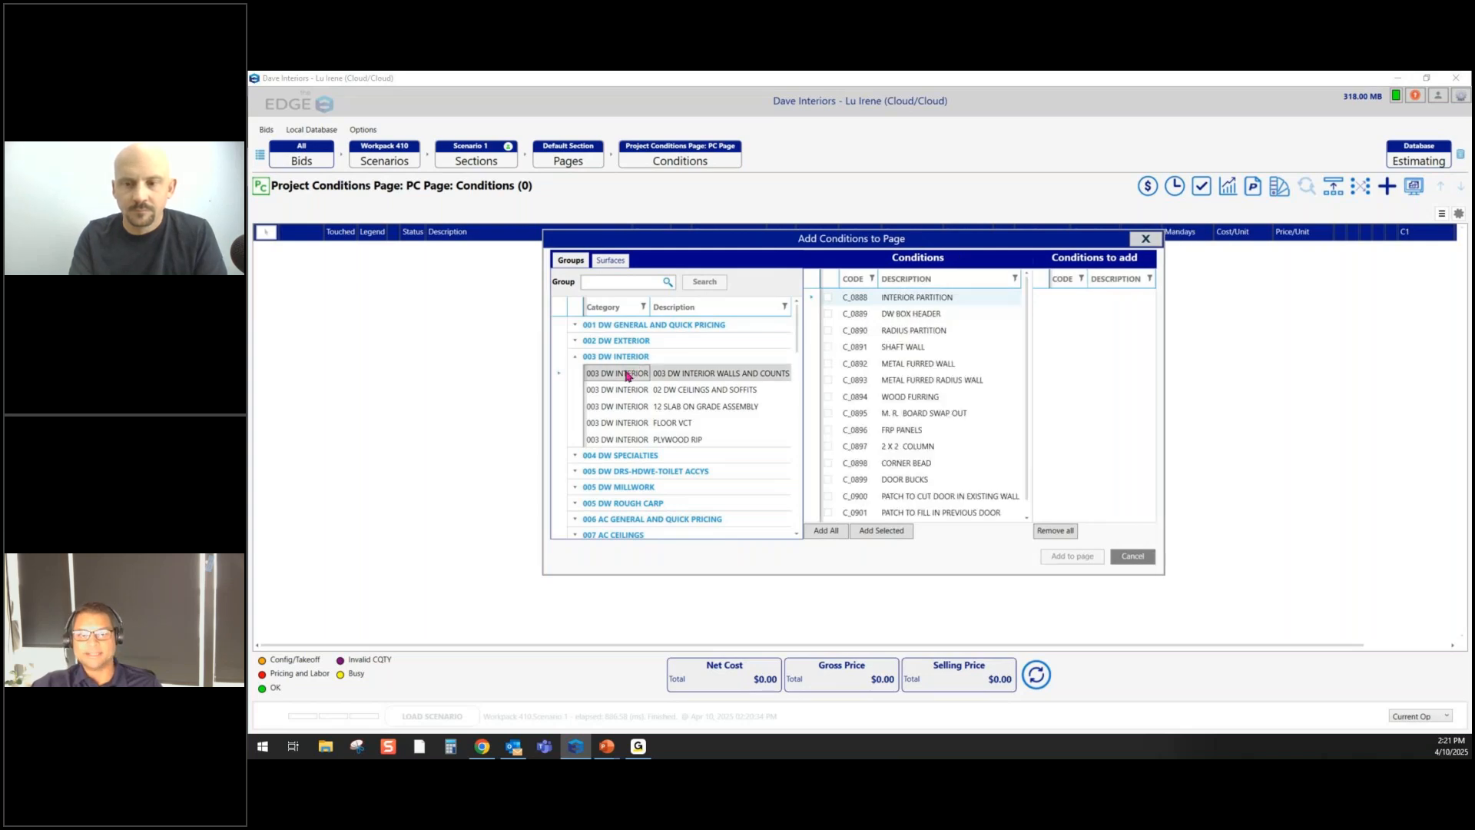
left_click(897, 304)
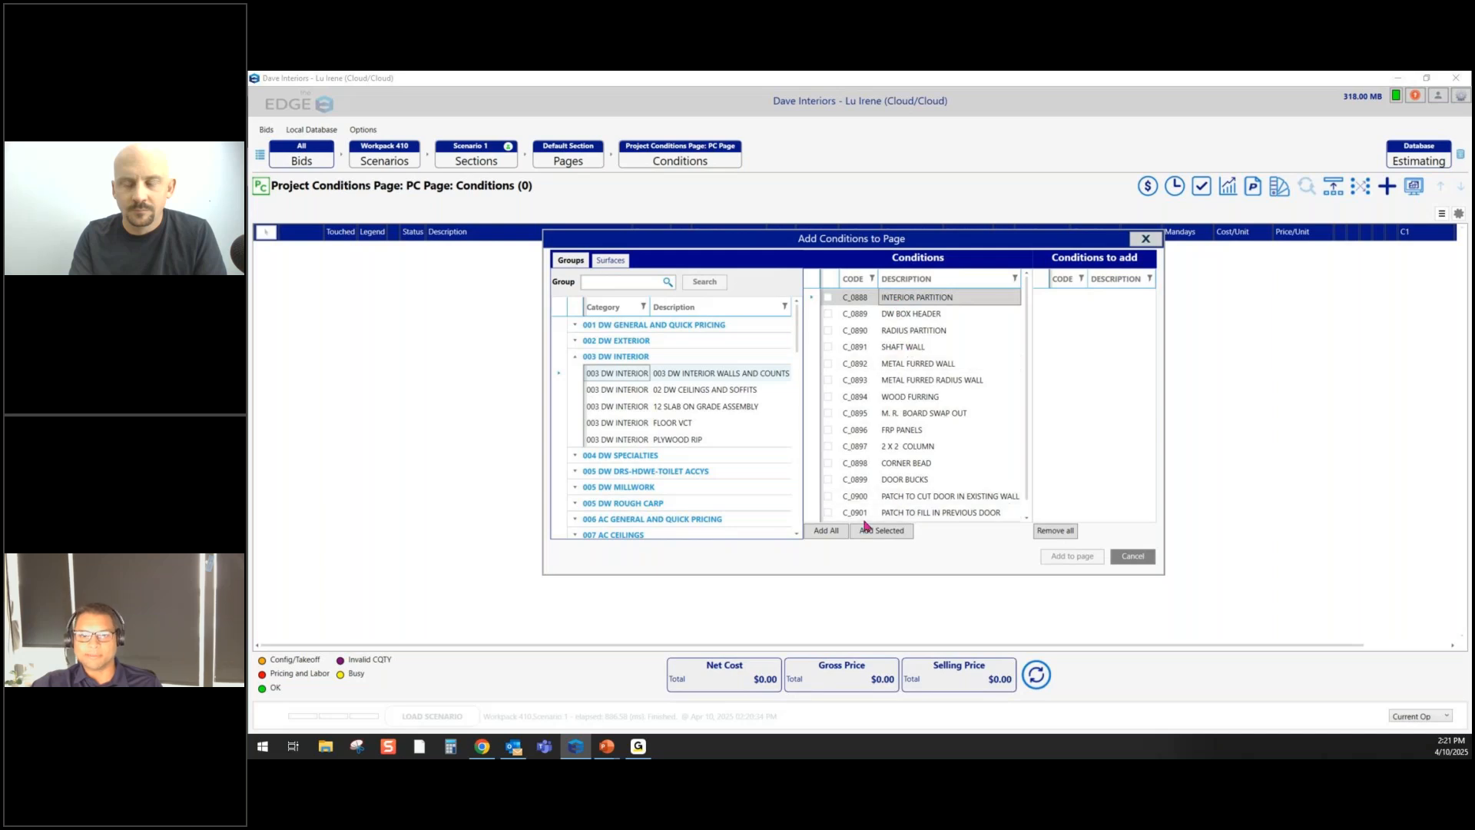
double_click(925, 300)
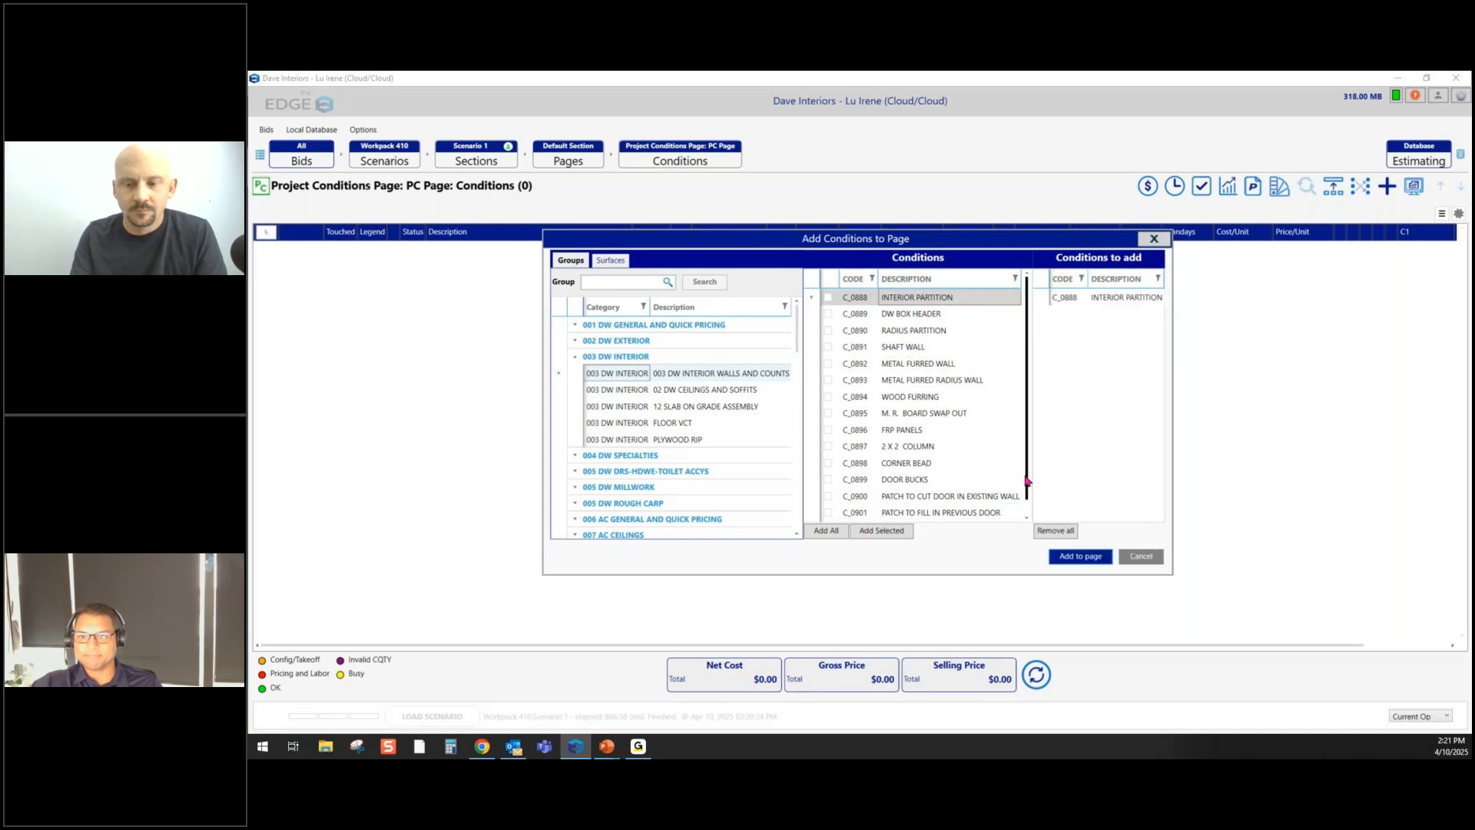
left_click(1072, 555)
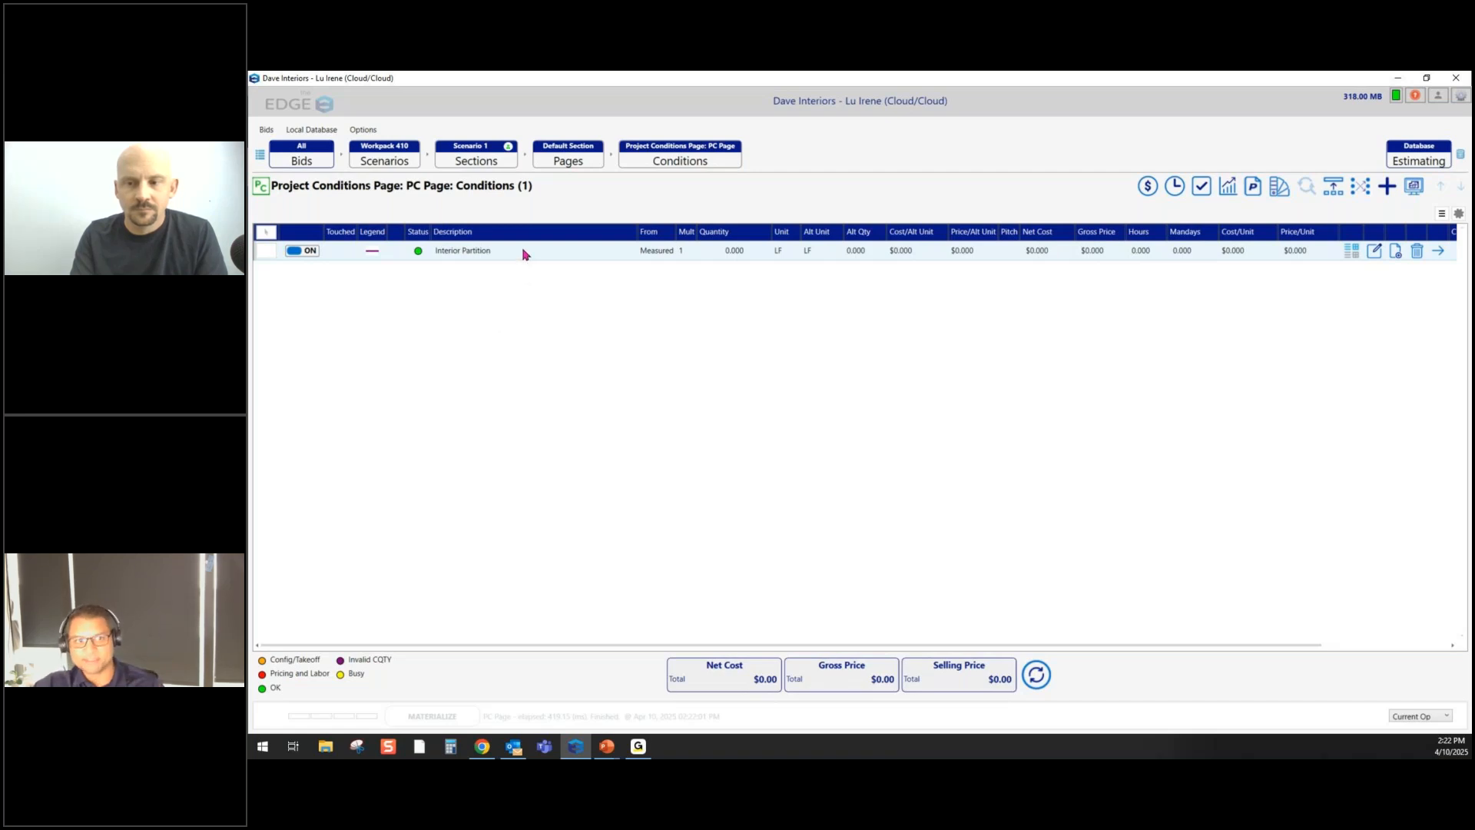
left_click(512, 251)
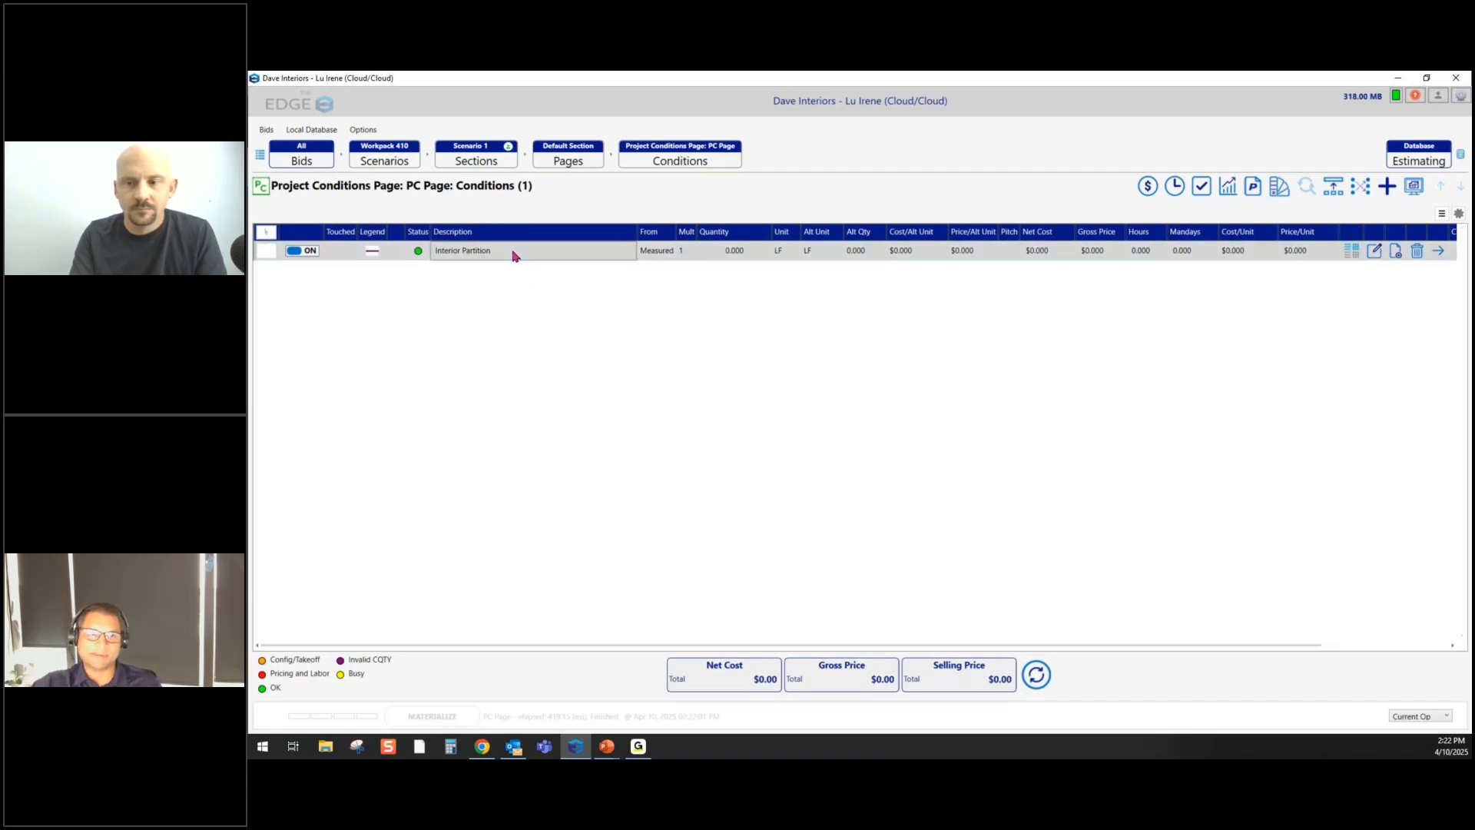
- Change the Interior Partition condition's description to ~RC~
double_click(512, 253)
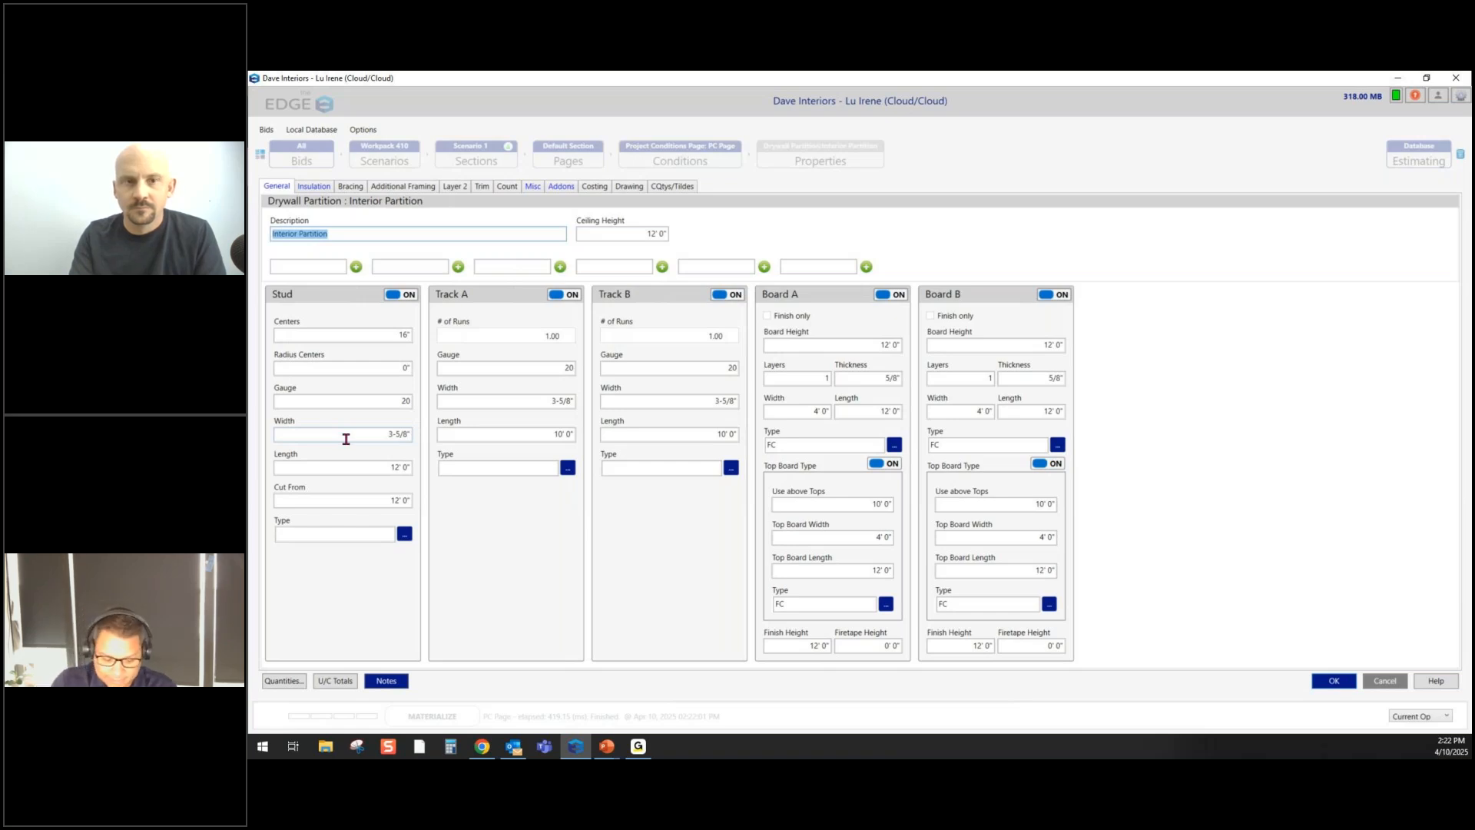
type("~~")
key("BackSpace")
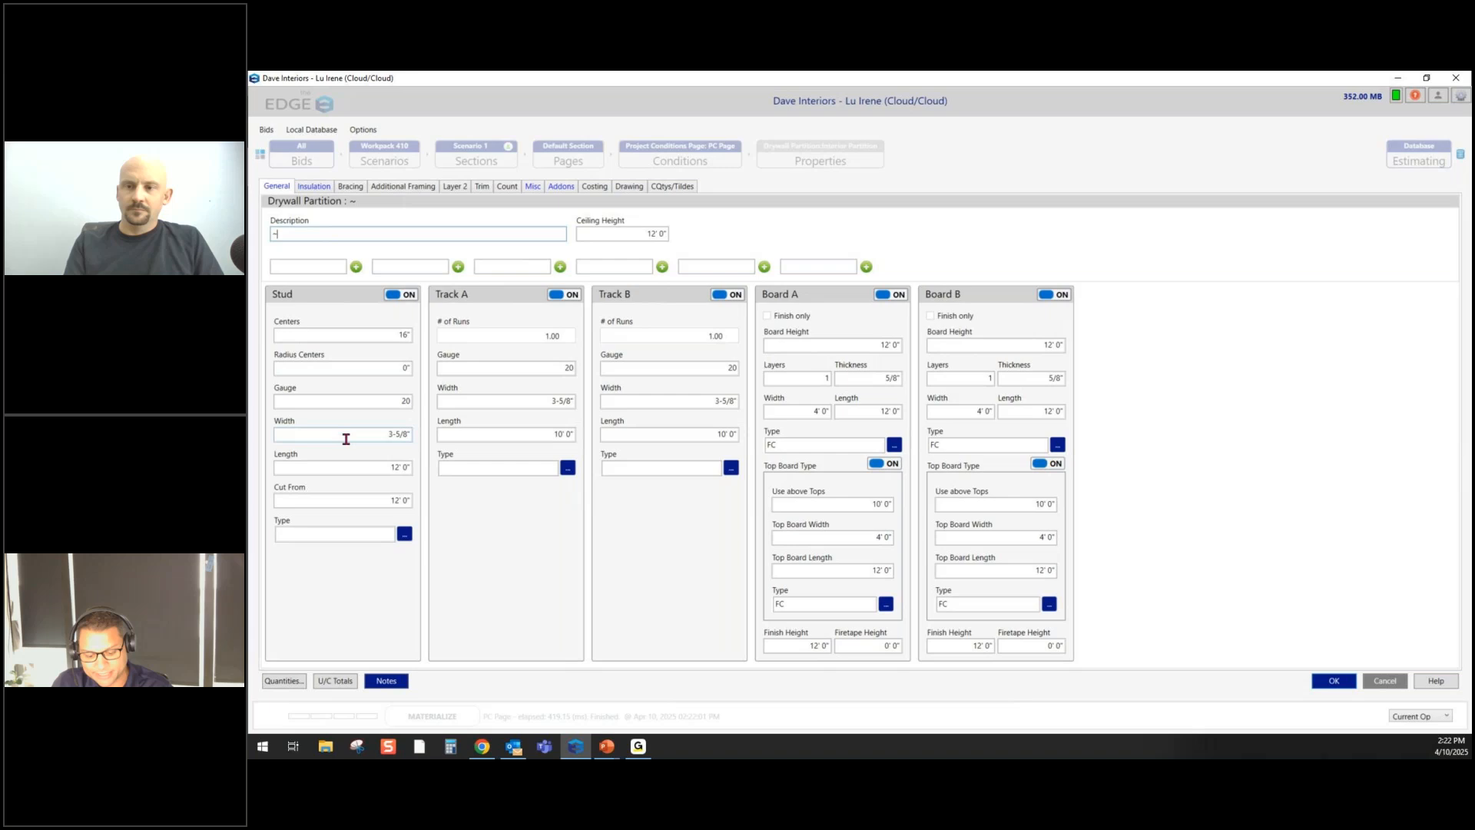
type("RC")
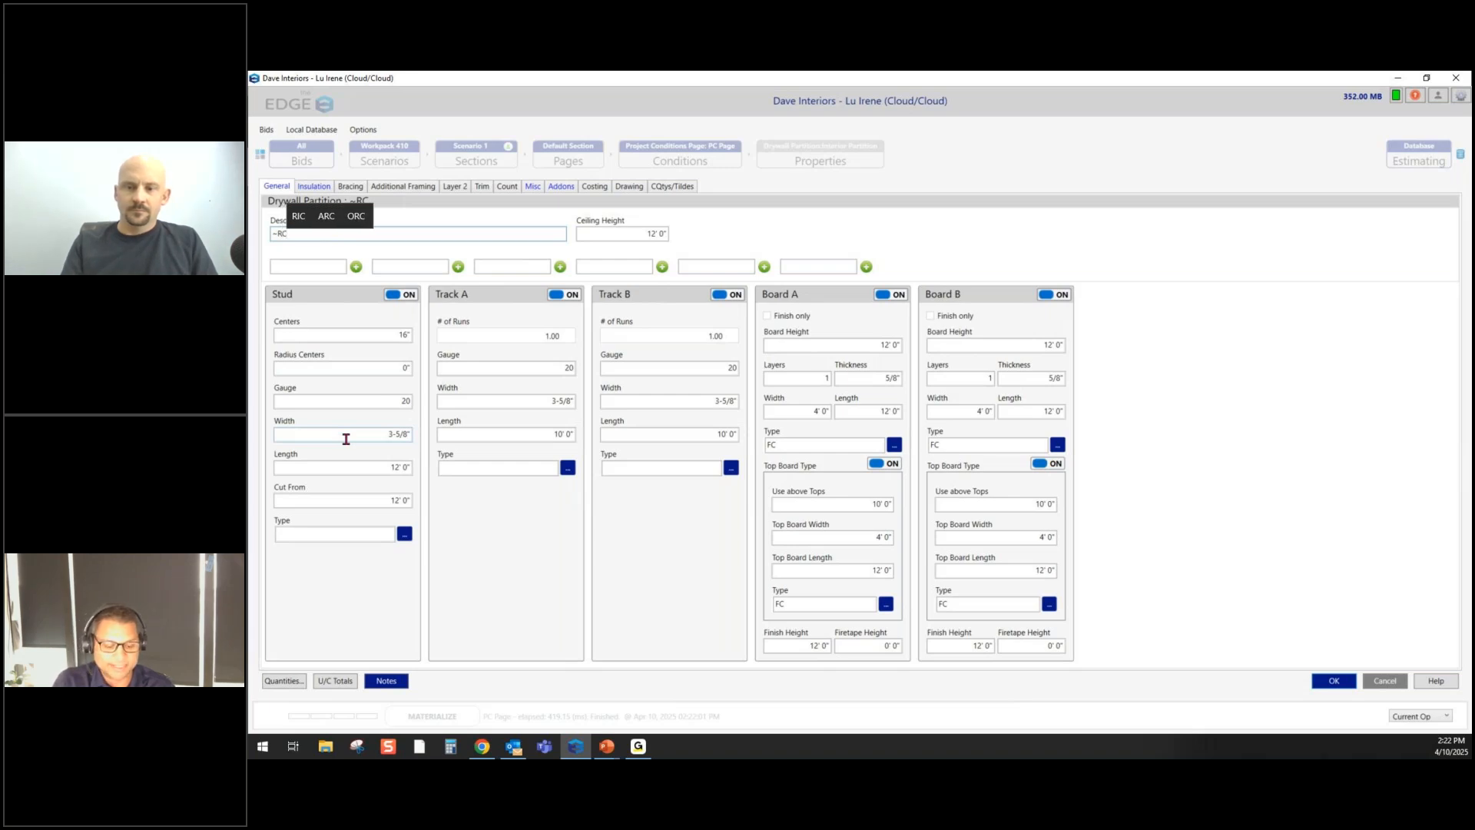
type("~")
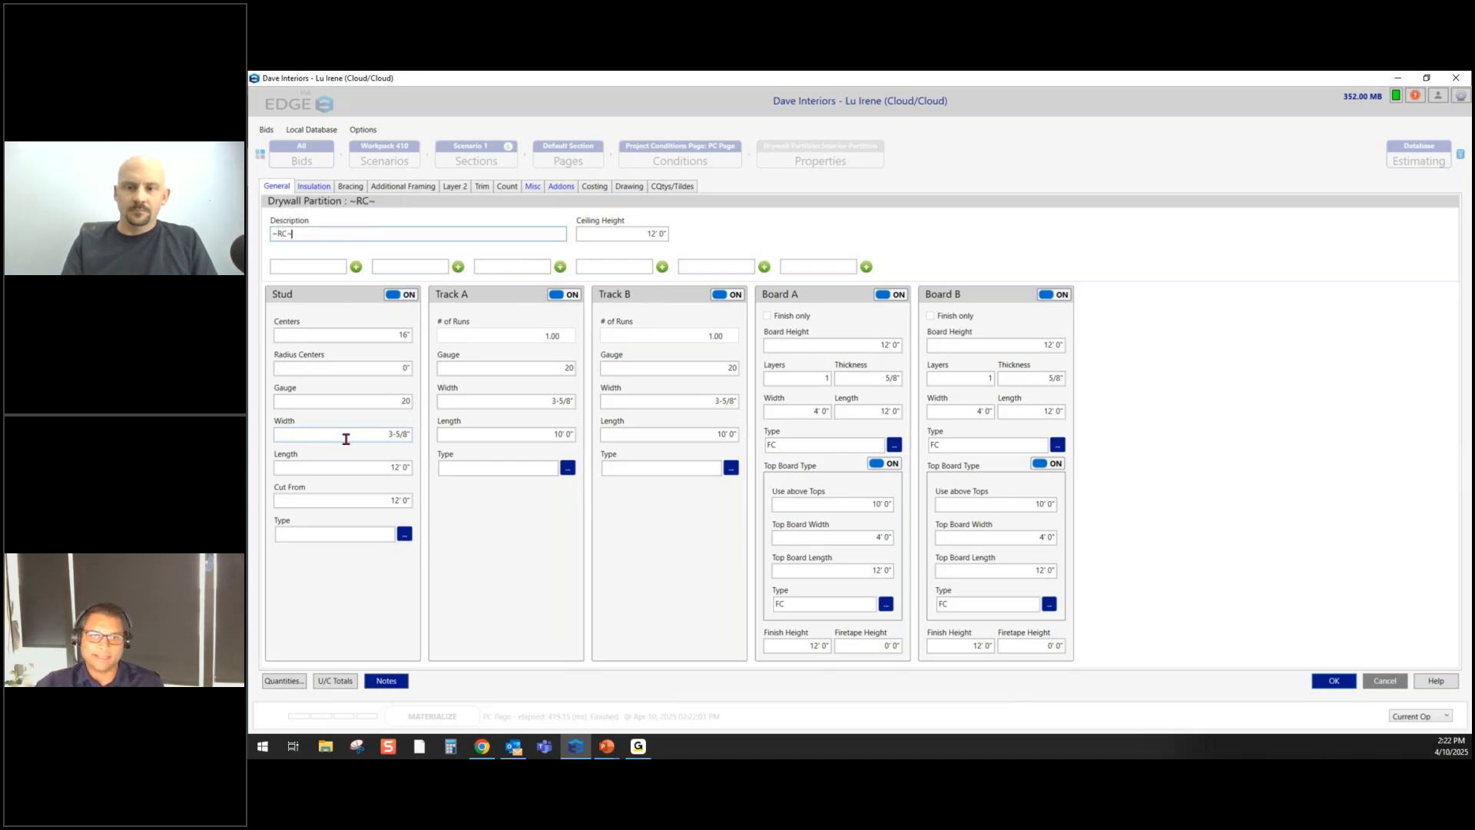
left_click(1323, 682)
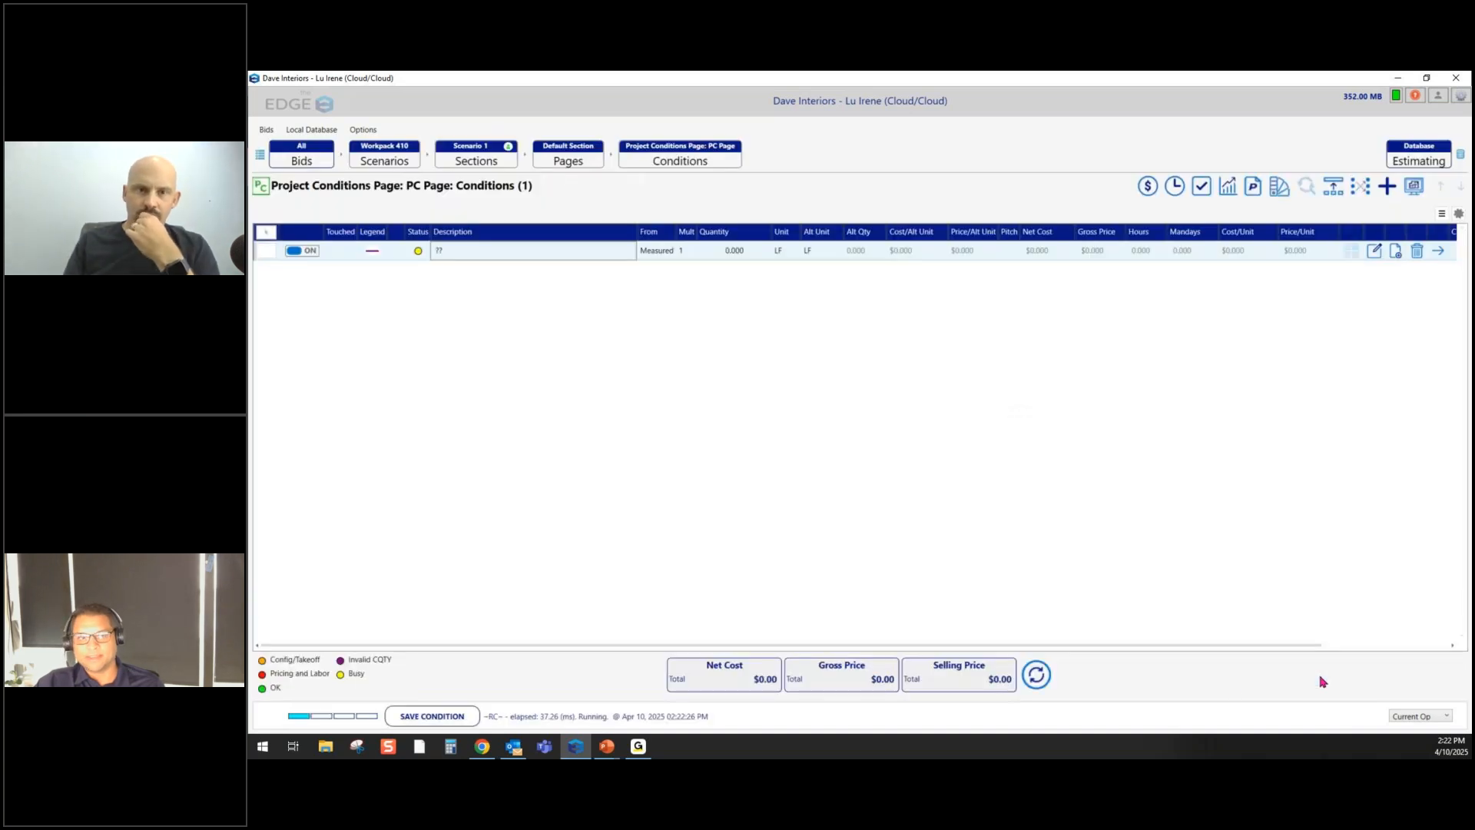
- Replicate the partition condition for the range 1-10 with increment 1
right_click(477, 255)
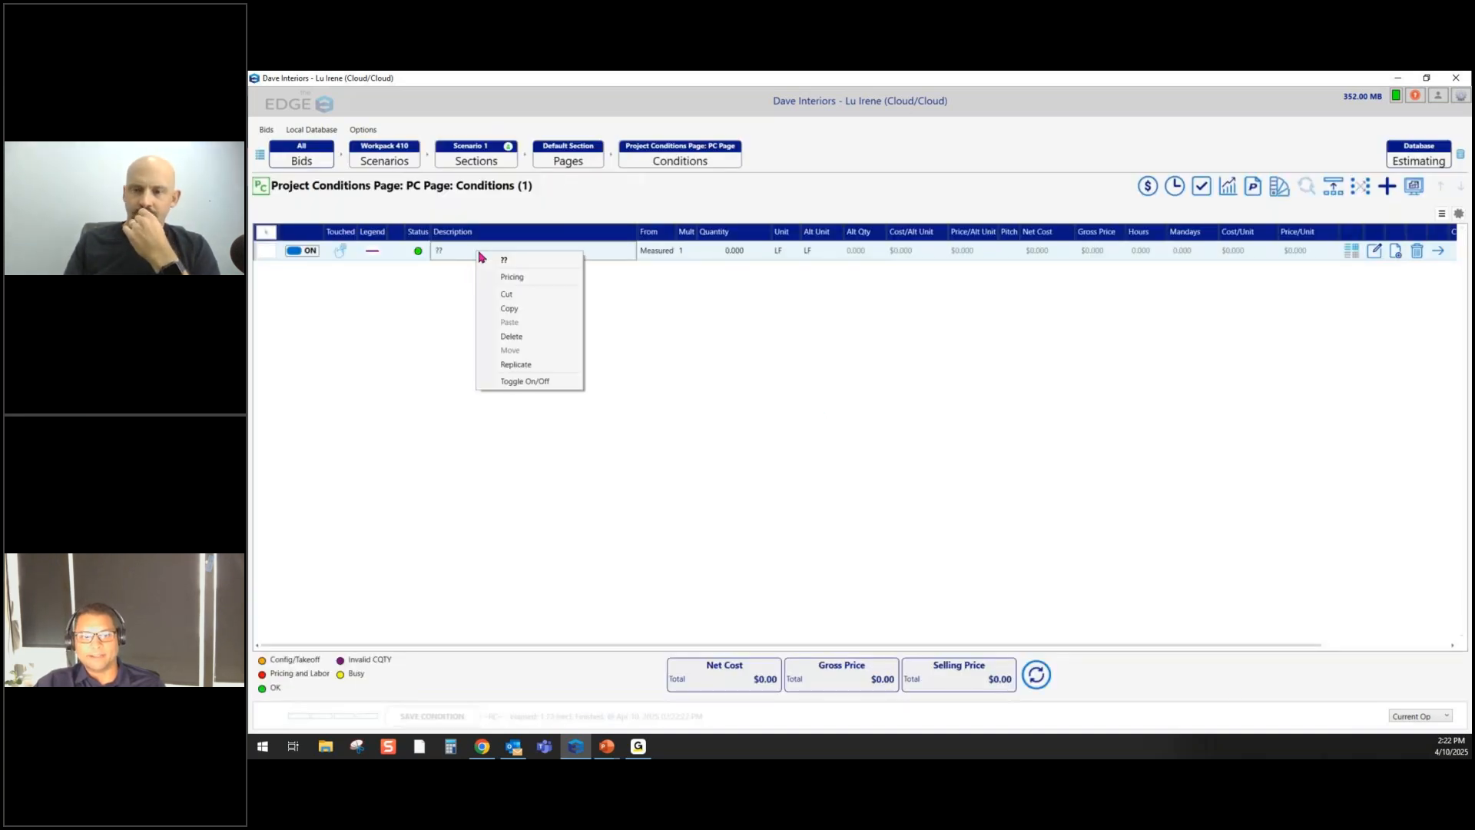
left_click(513, 366)
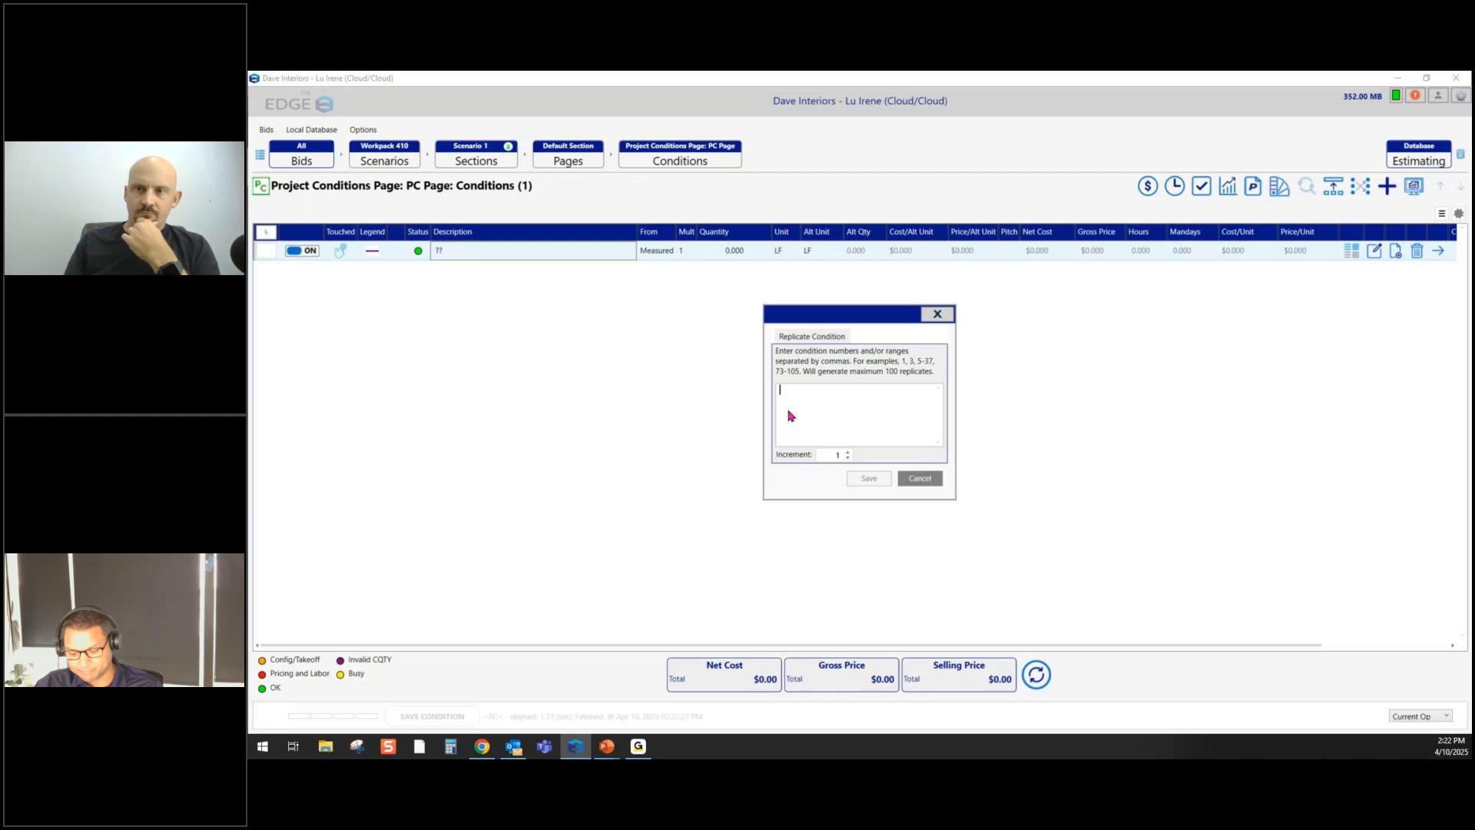
type("1")
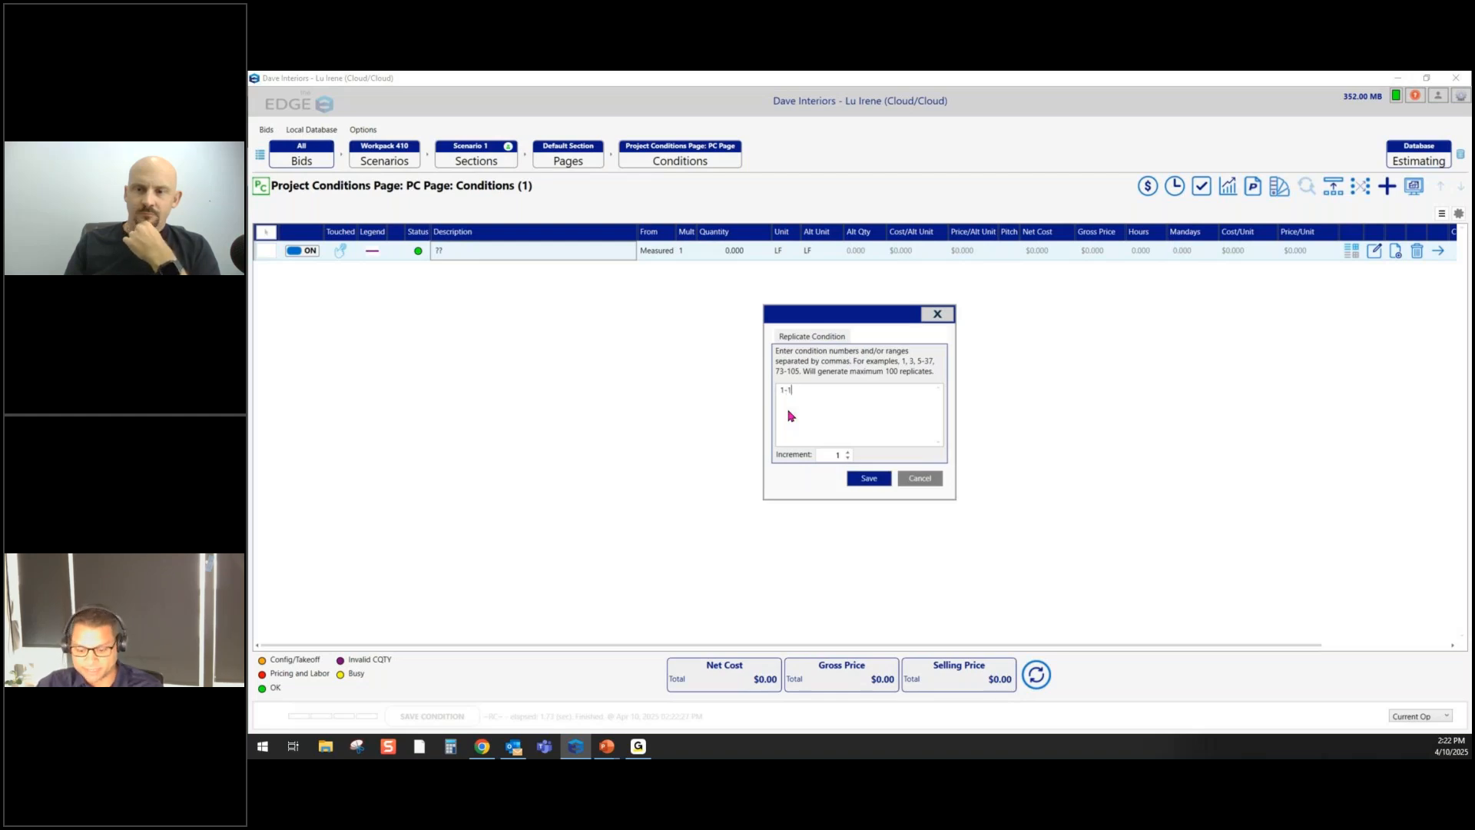
type("-1")
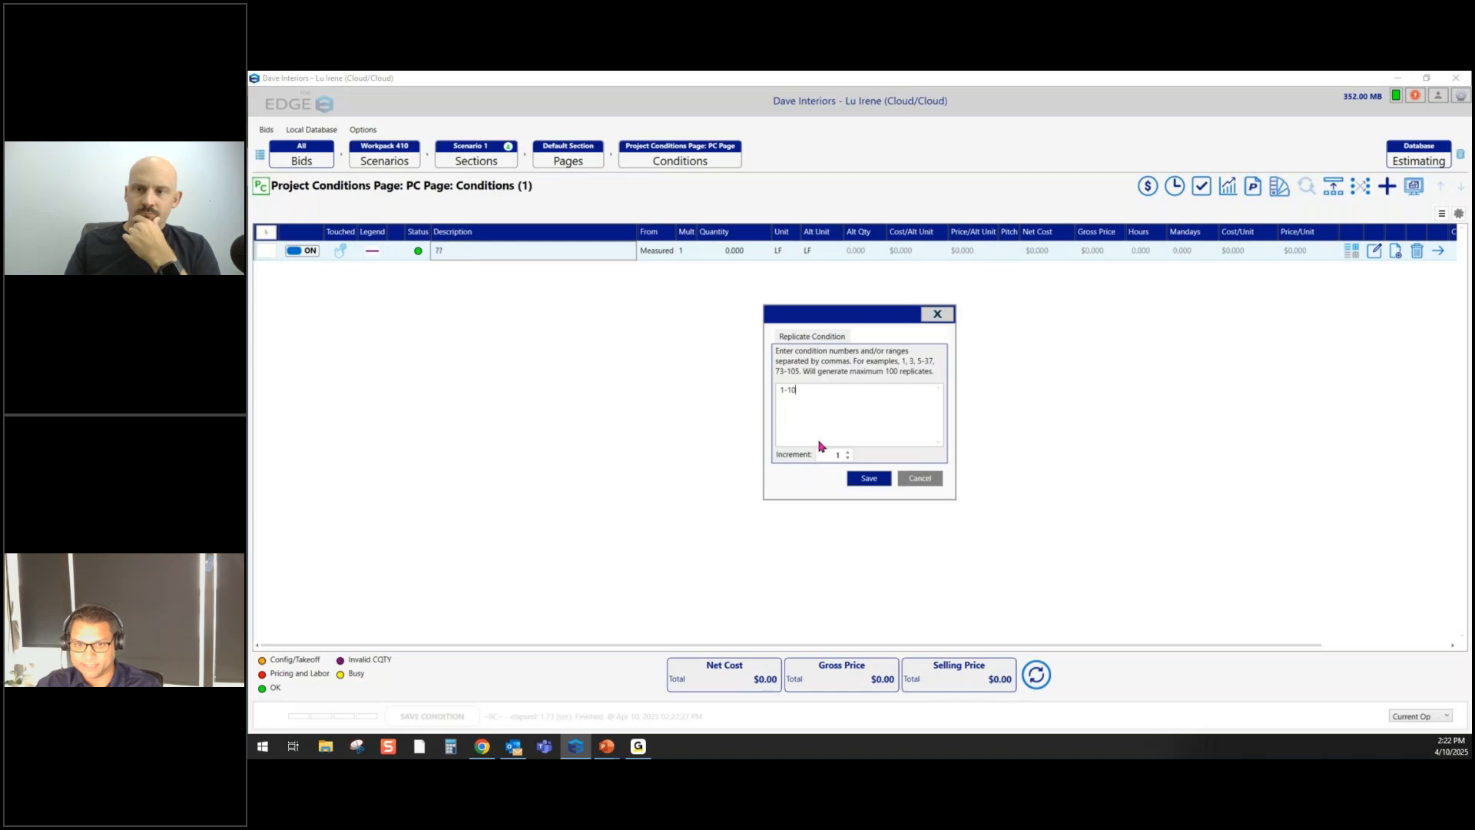
left_click(867, 476)
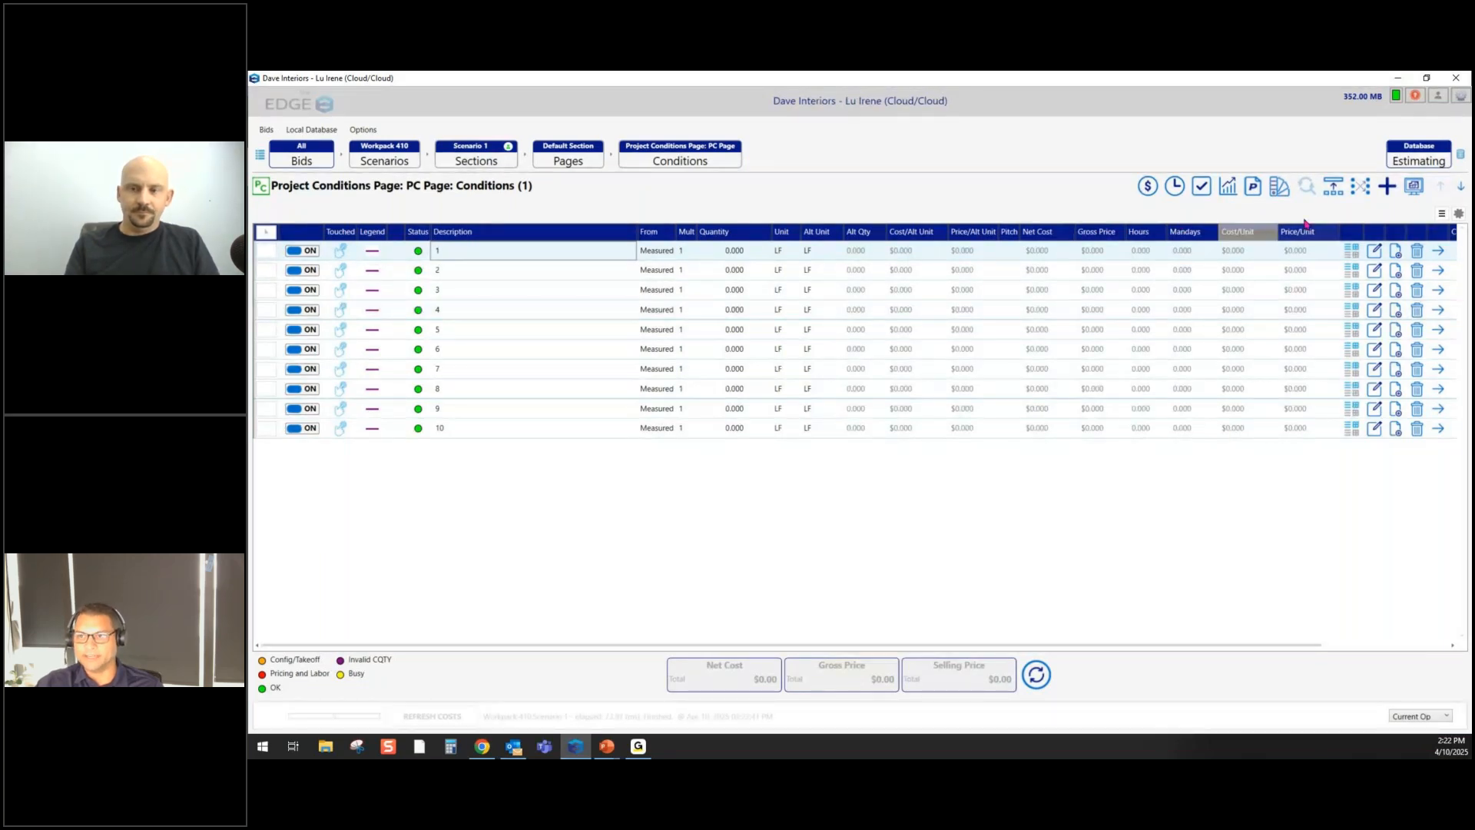
- Add the ARM 2x2 Acoustic System Seismic Cat C condition from 007 AC CEILINGS > 03 AC (SEISMIC)
left_click(1387, 186)
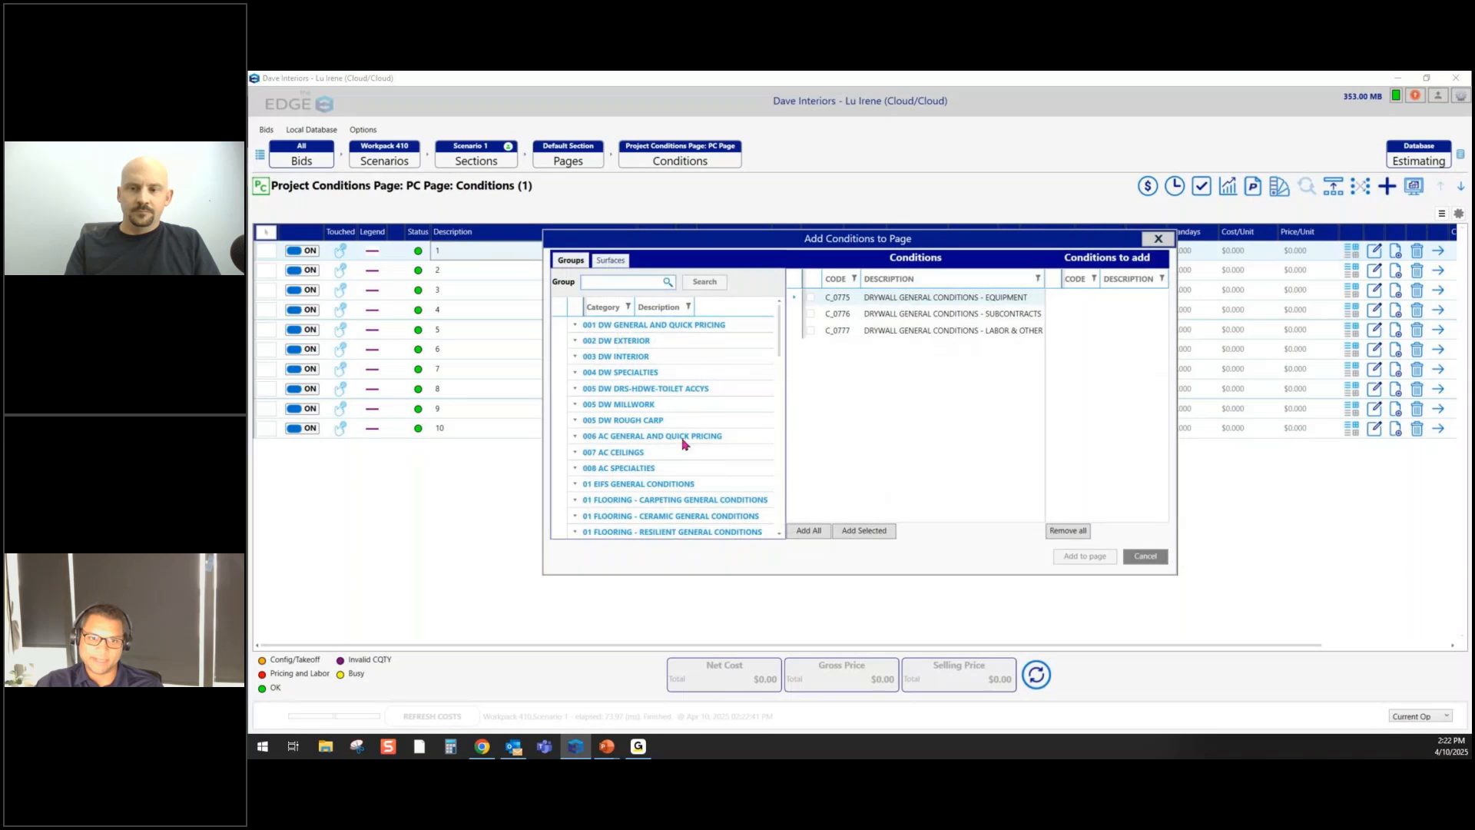
left_click(608, 455)
left_click(637, 503)
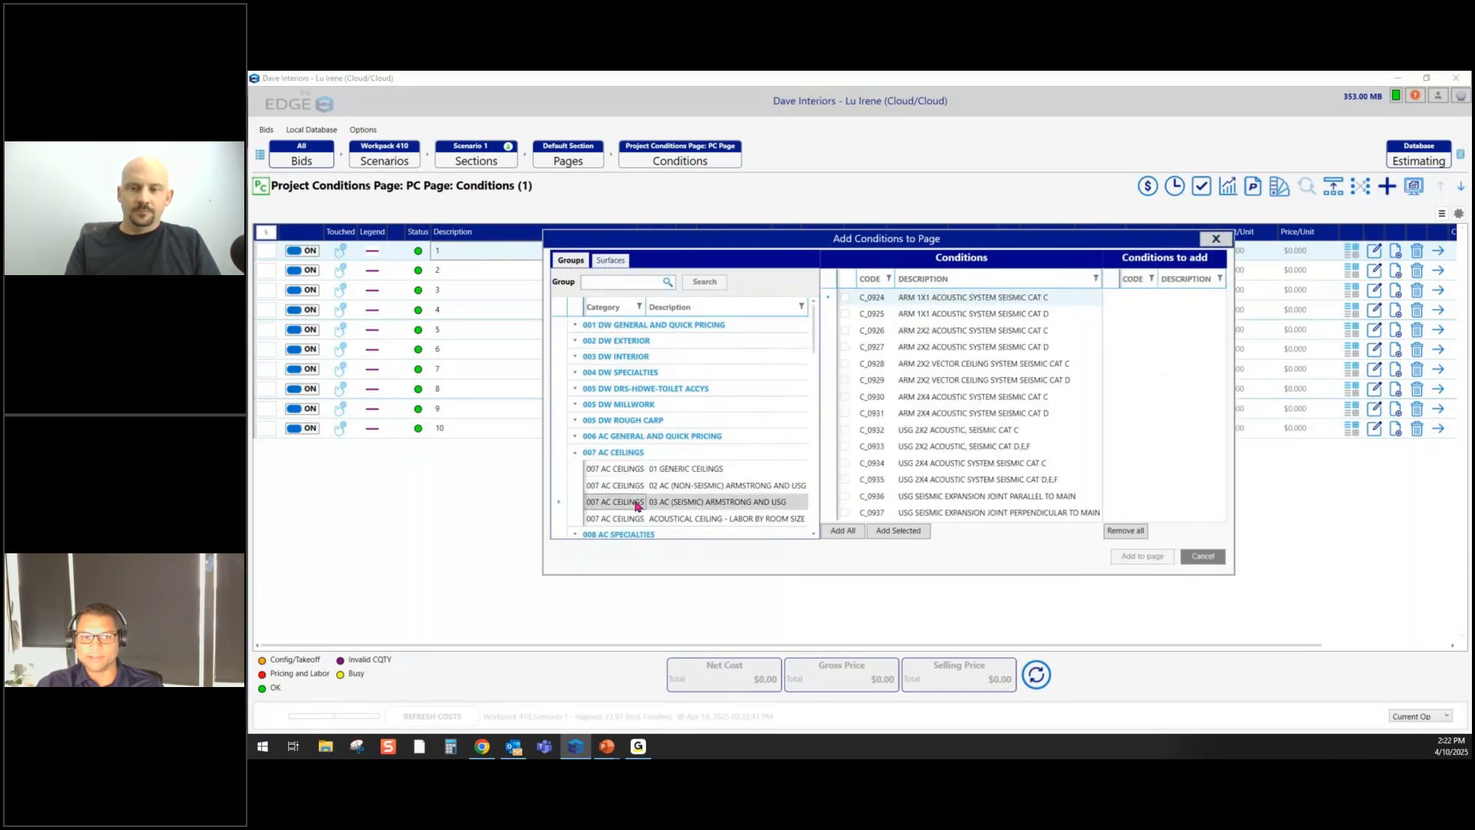
double_click(951, 334)
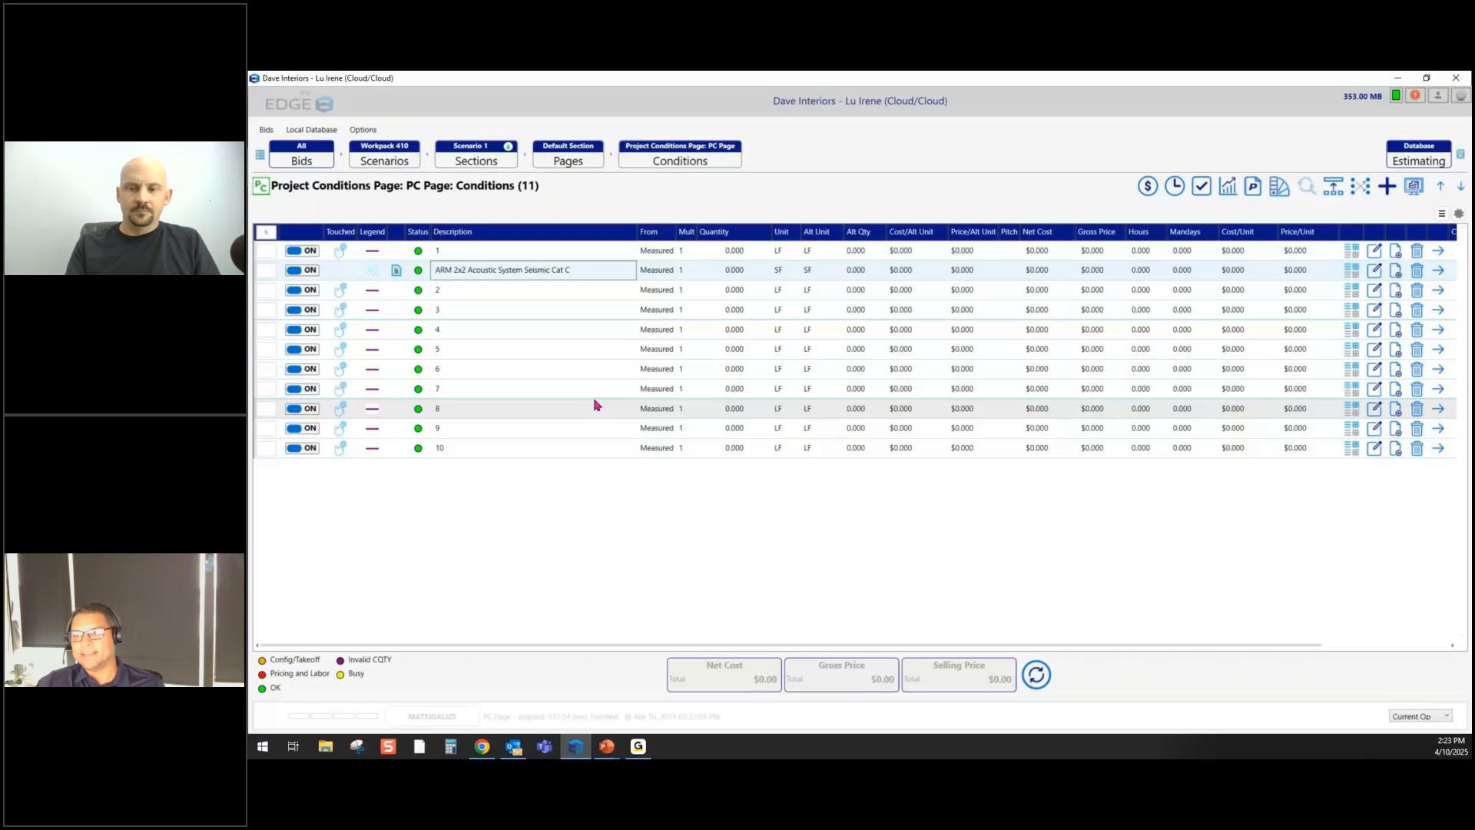
- Move the ceiling condition to the bottom of the list, after conditions 1–10
left_click(1461, 186)
left_click(1460, 186)
left_click(1461, 186)
left_click(1461, 186)
left_click(1461, 186)
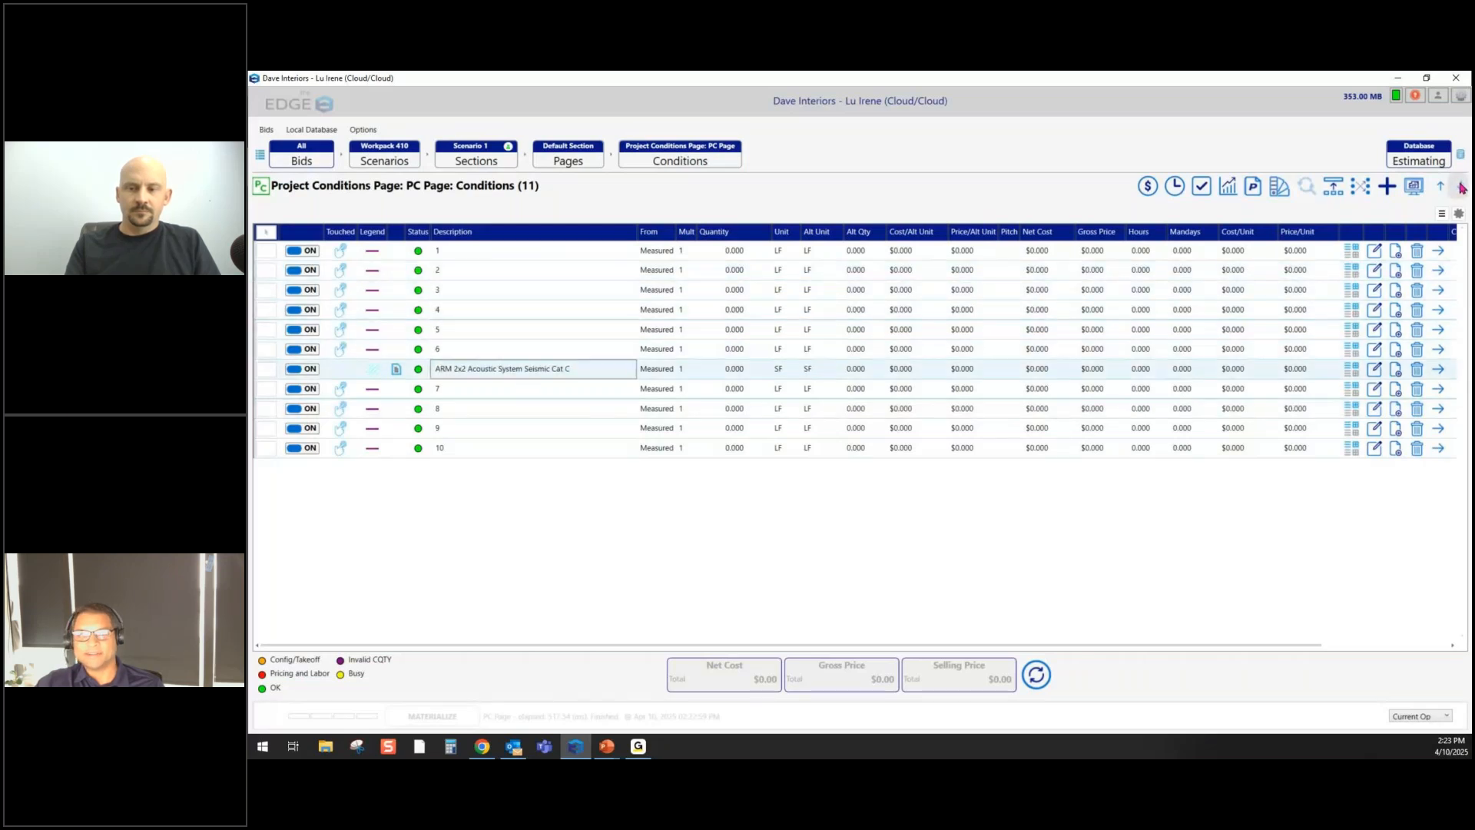
left_click(1461, 187)
left_click(1461, 187)
left_click(1461, 187)
left_click(1461, 186)
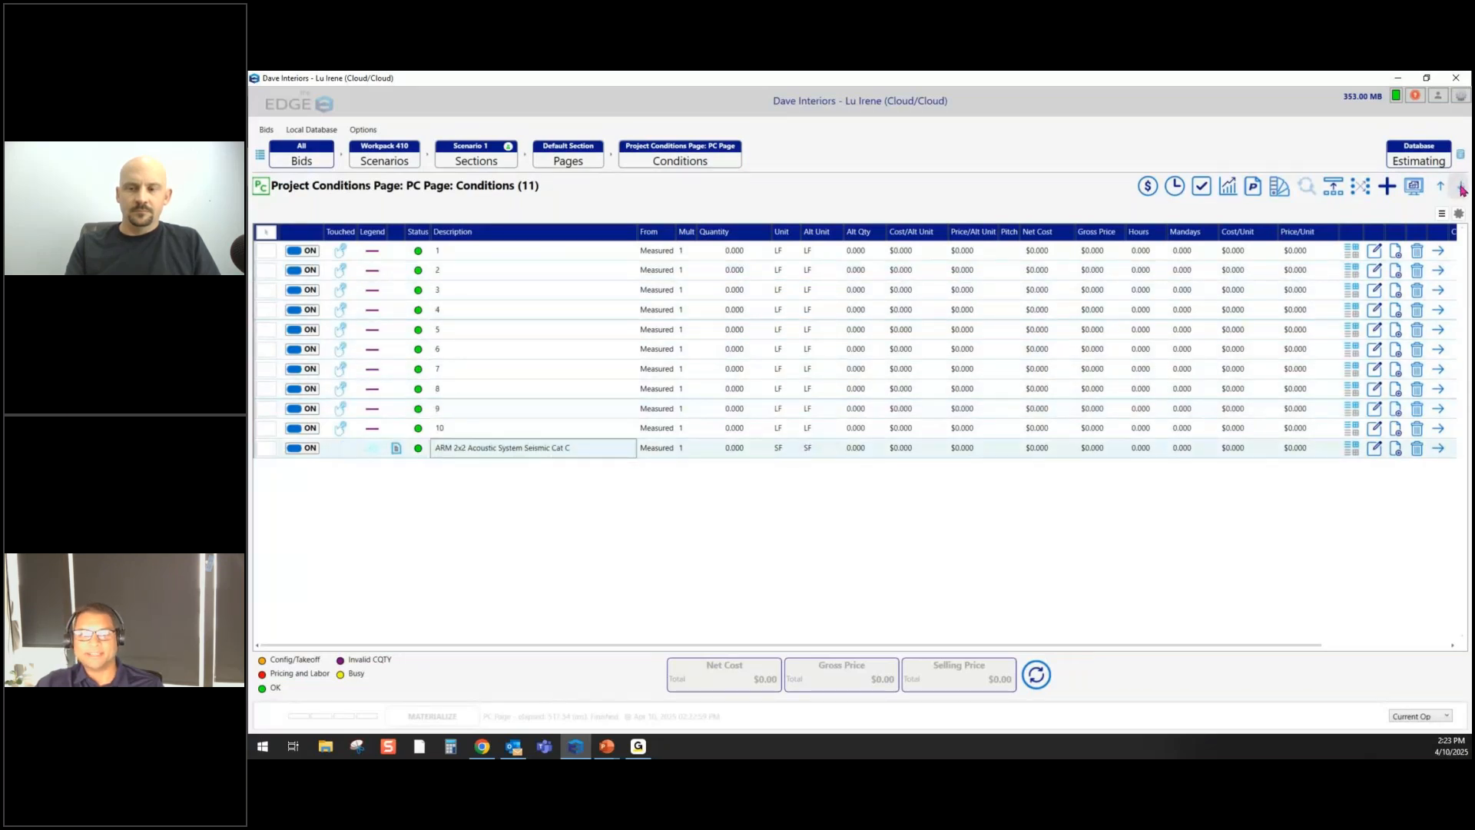
left_click(476, 255)
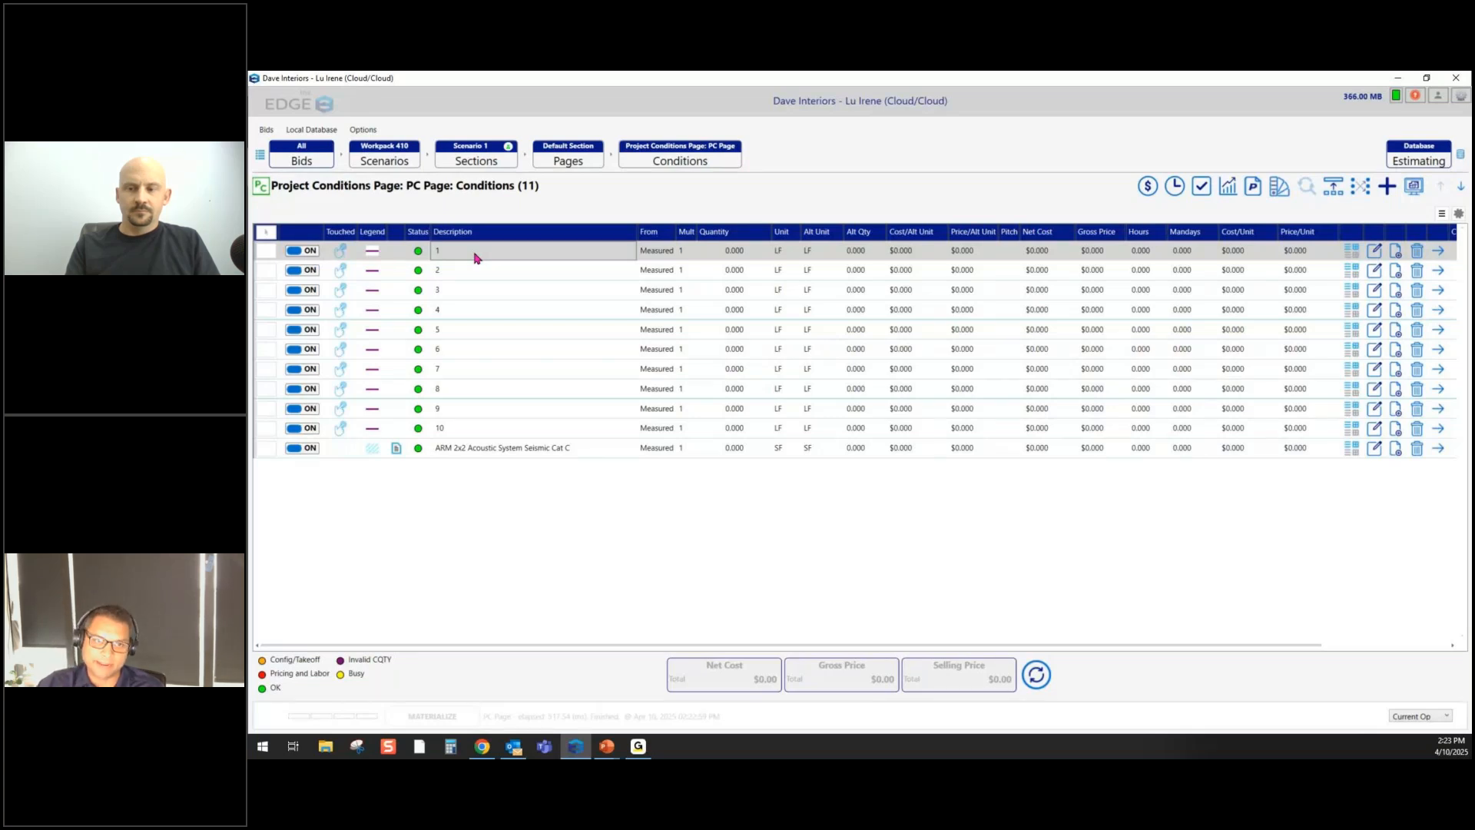
- Rename partition conditions 1 and 2 to 0S4F and 0S4L
double_click(477, 258)
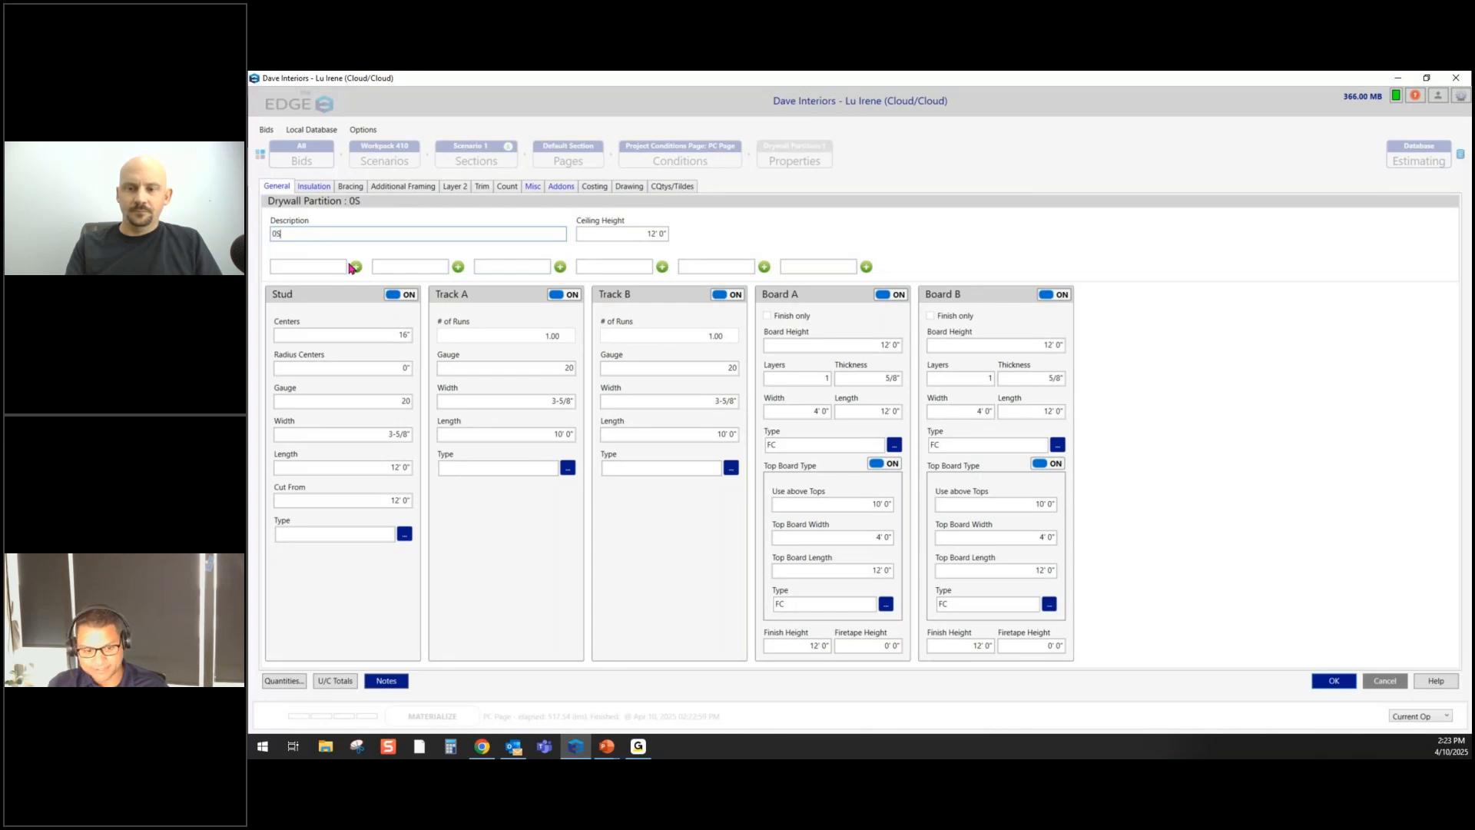
type("4F")
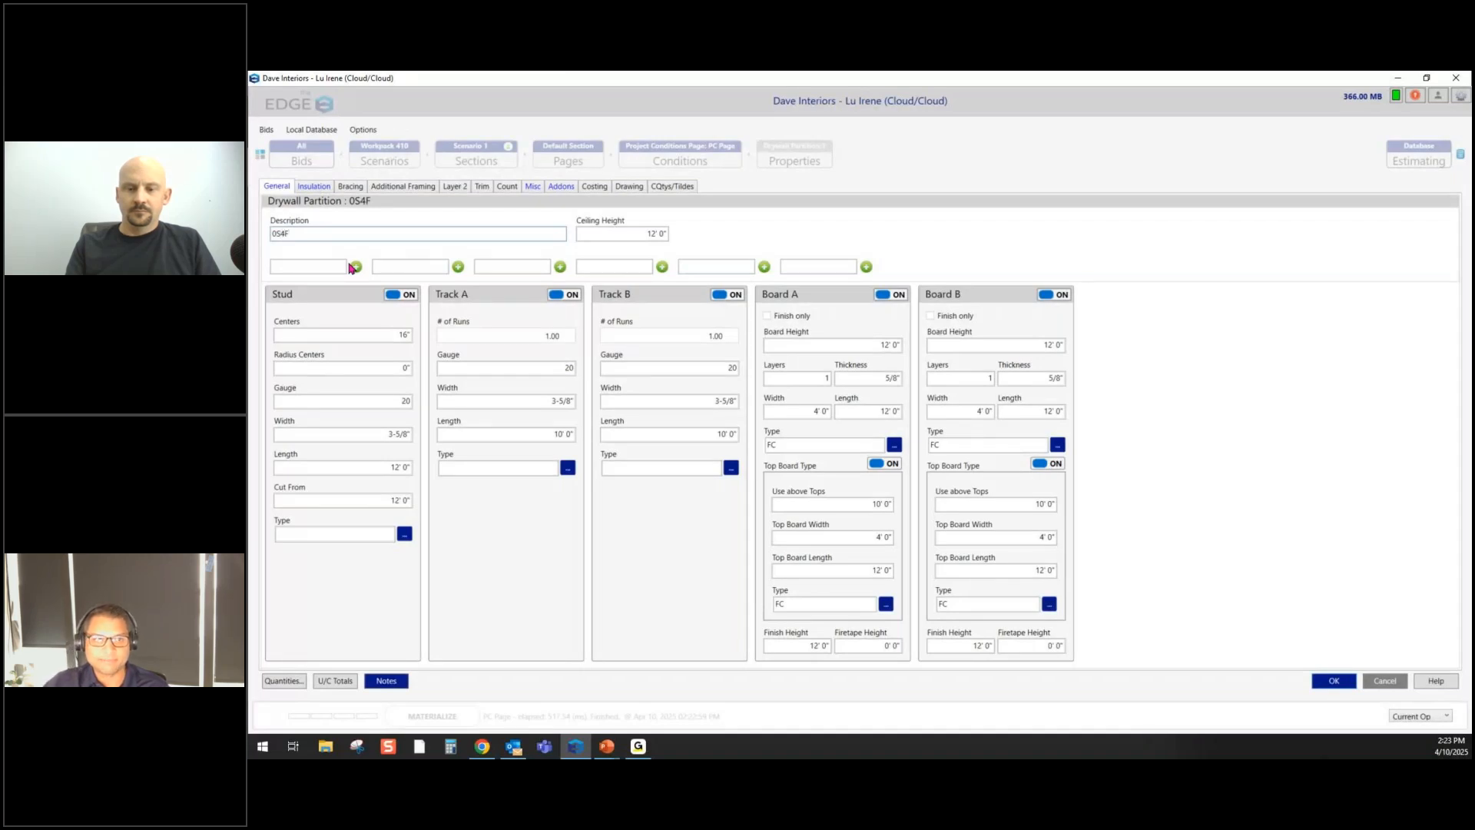
key("Return")
left_click(464, 273)
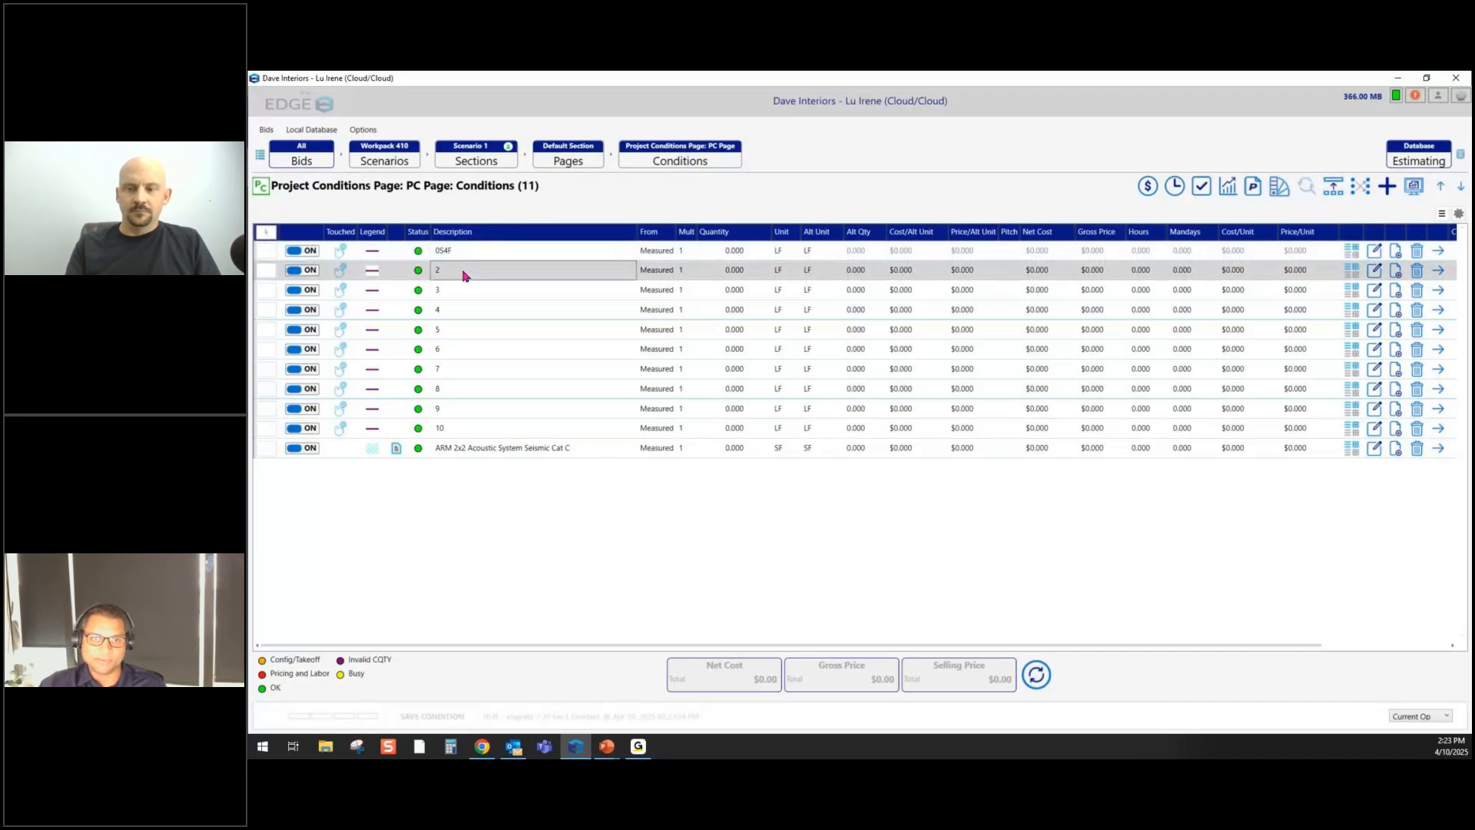
double_click(464, 273)
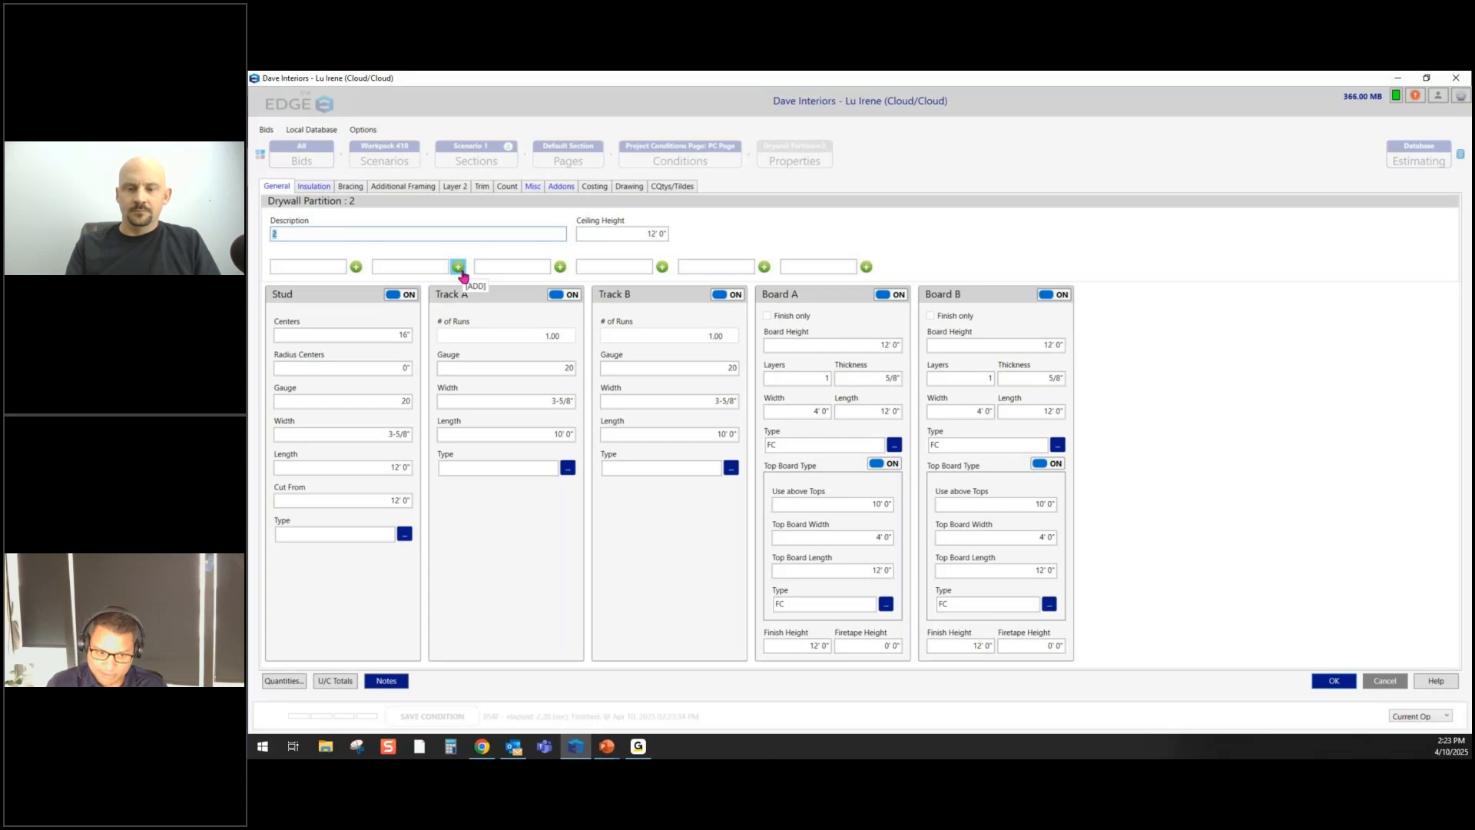
type("0S4L")
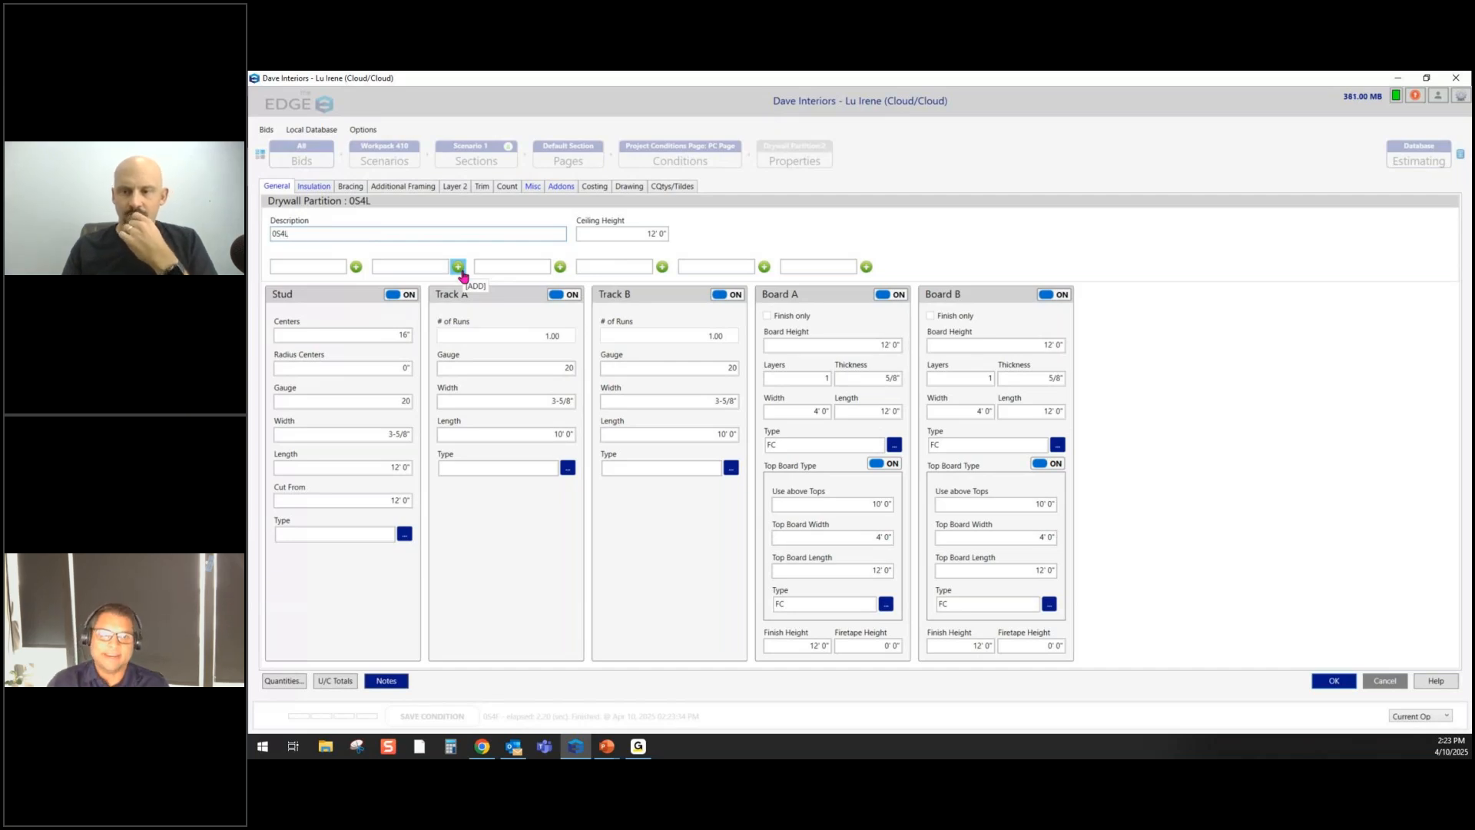
key("Return")
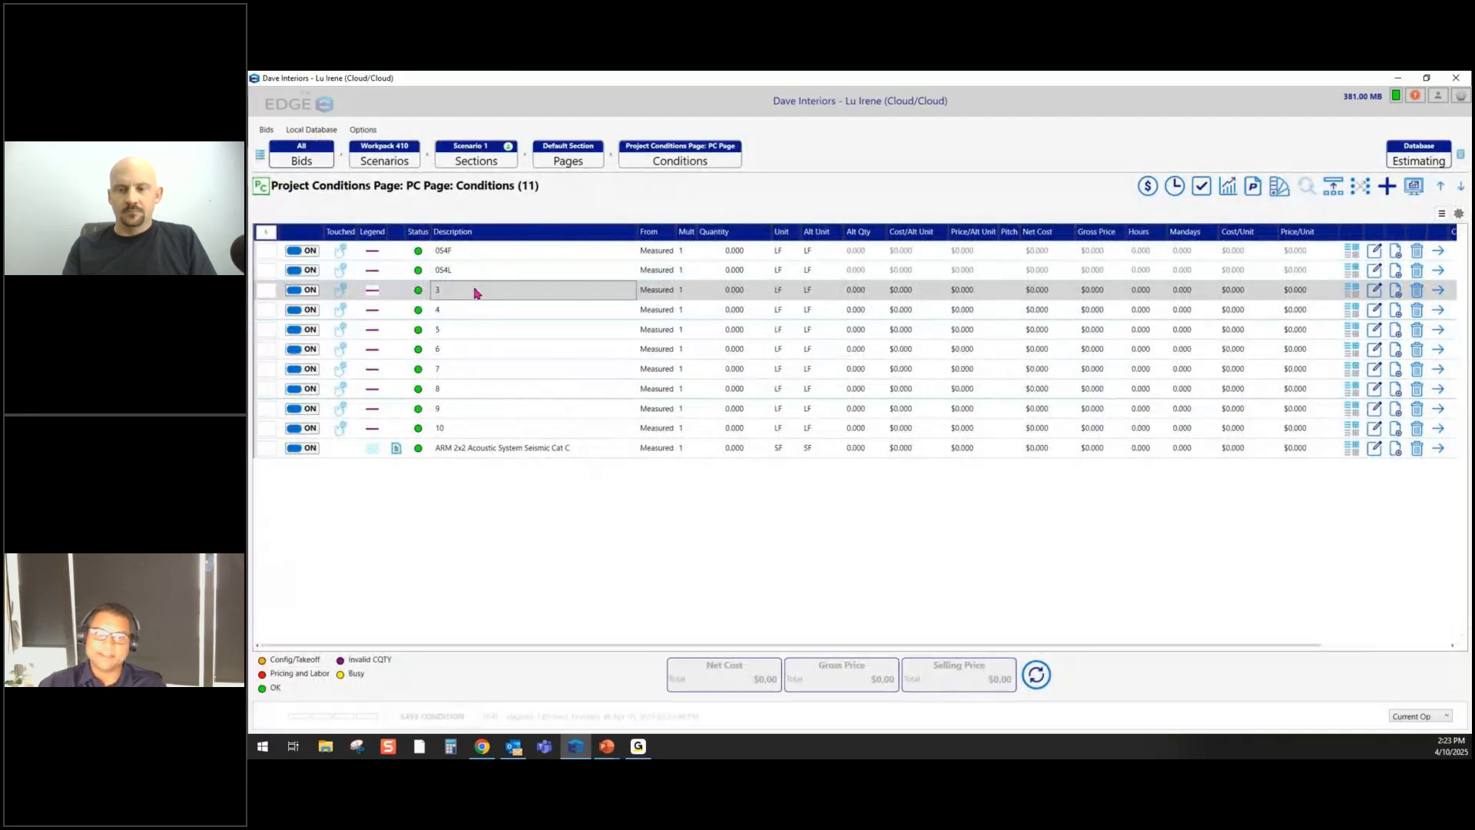
- Rename partition conditions 3 and 4 to 0S6A
double_click(475, 292)
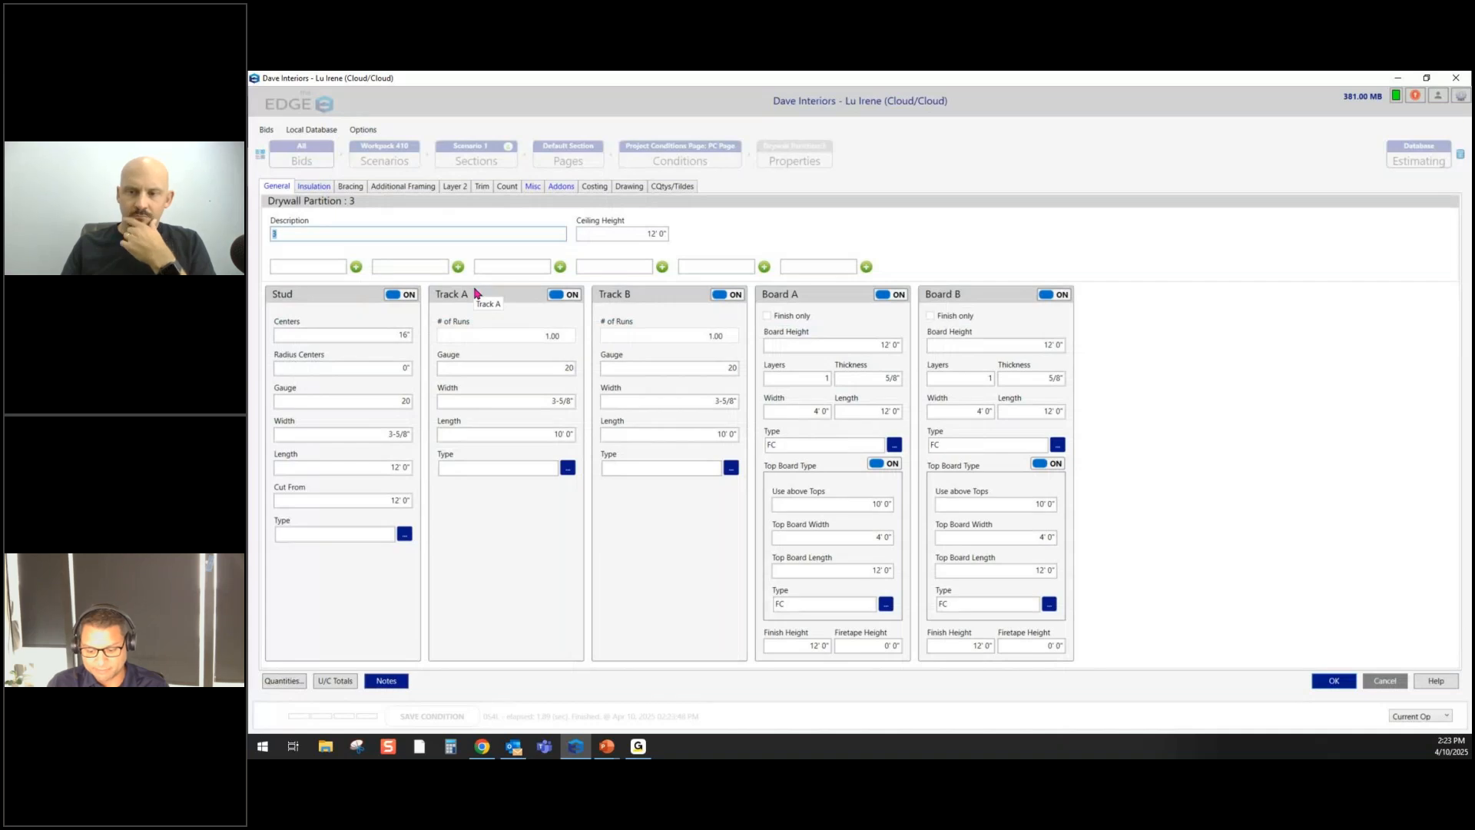
type("0S")
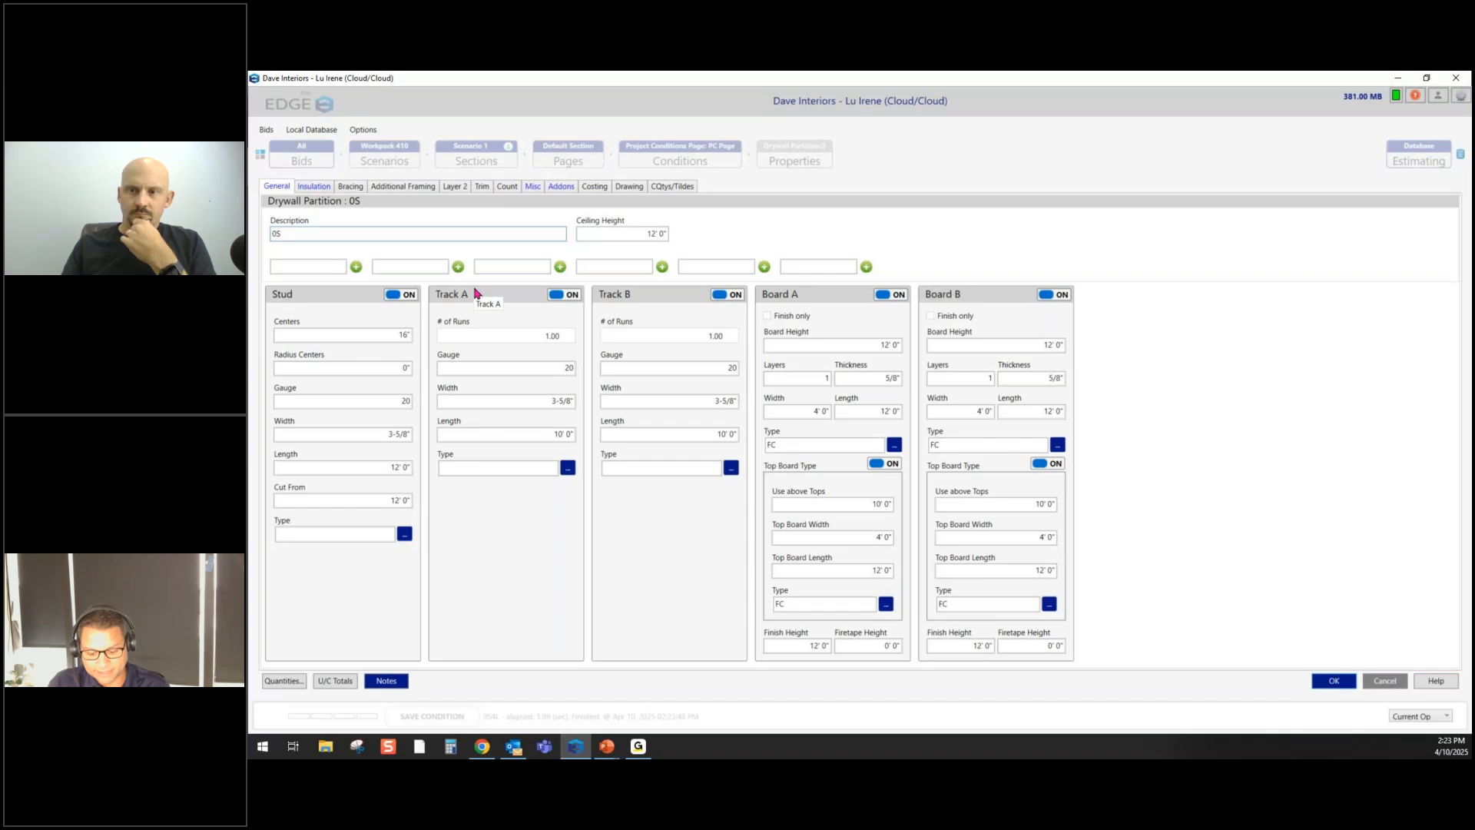
type("6")
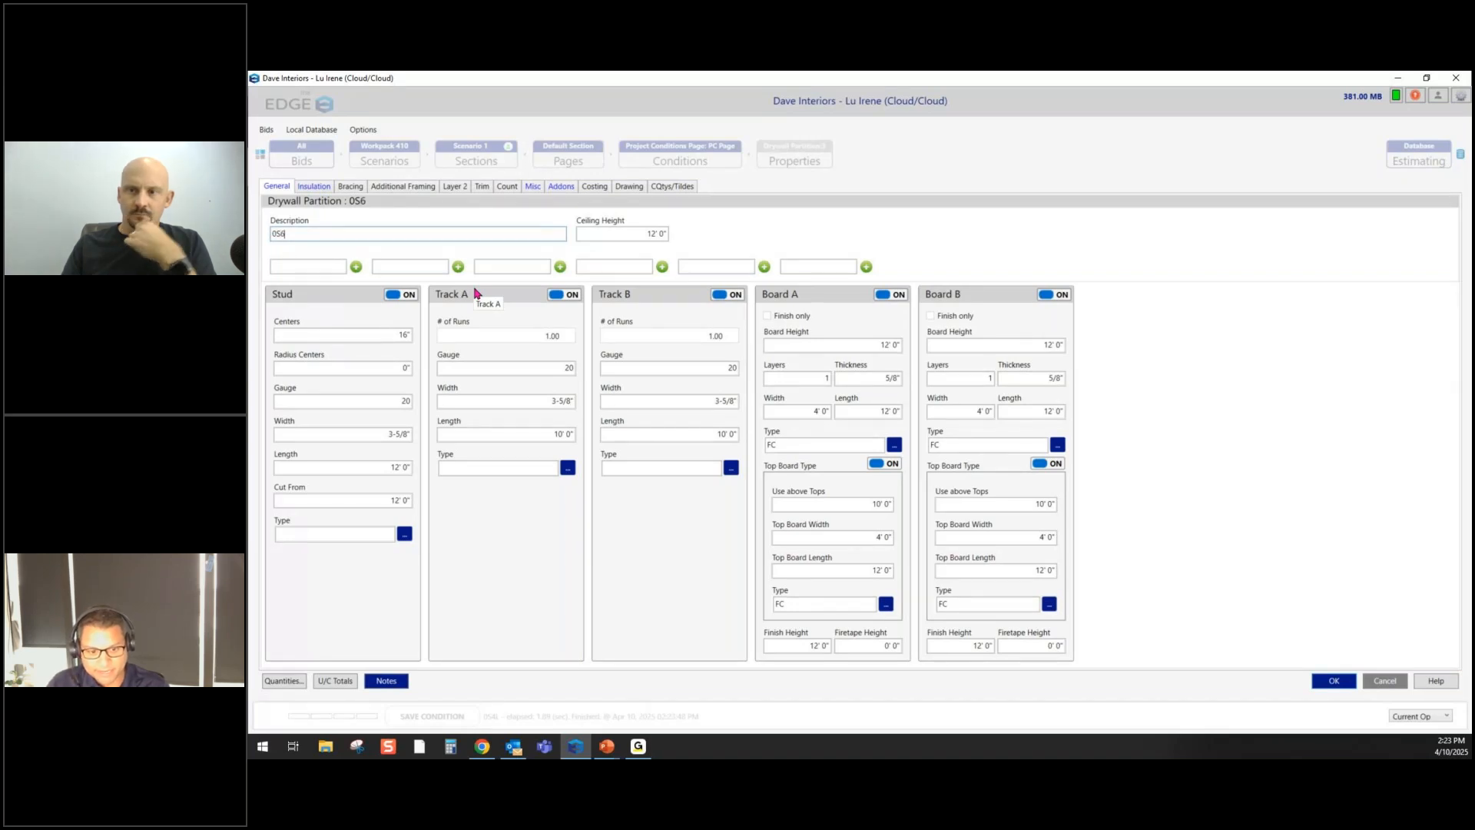
type("A")
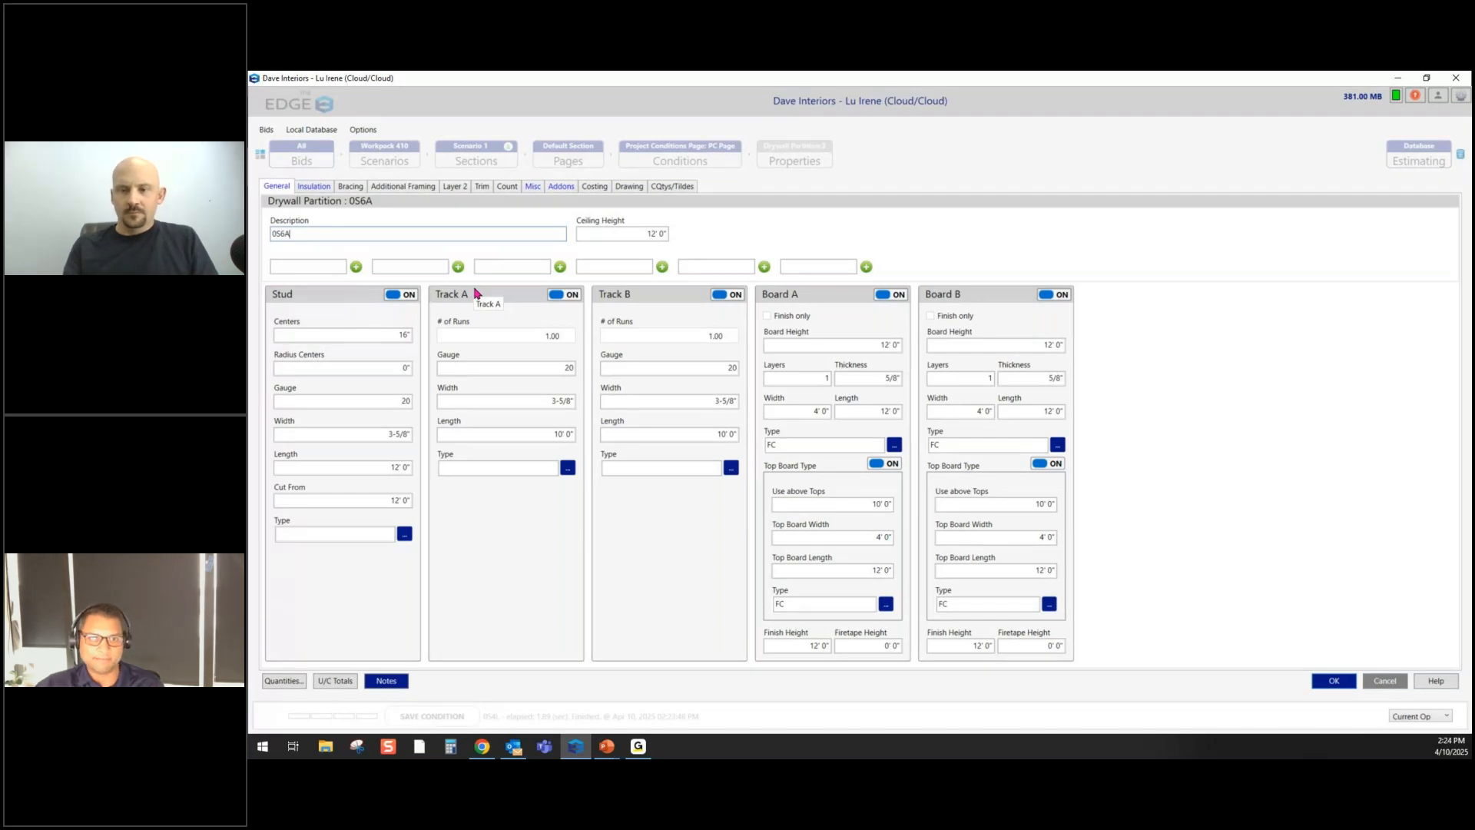
key("Return")
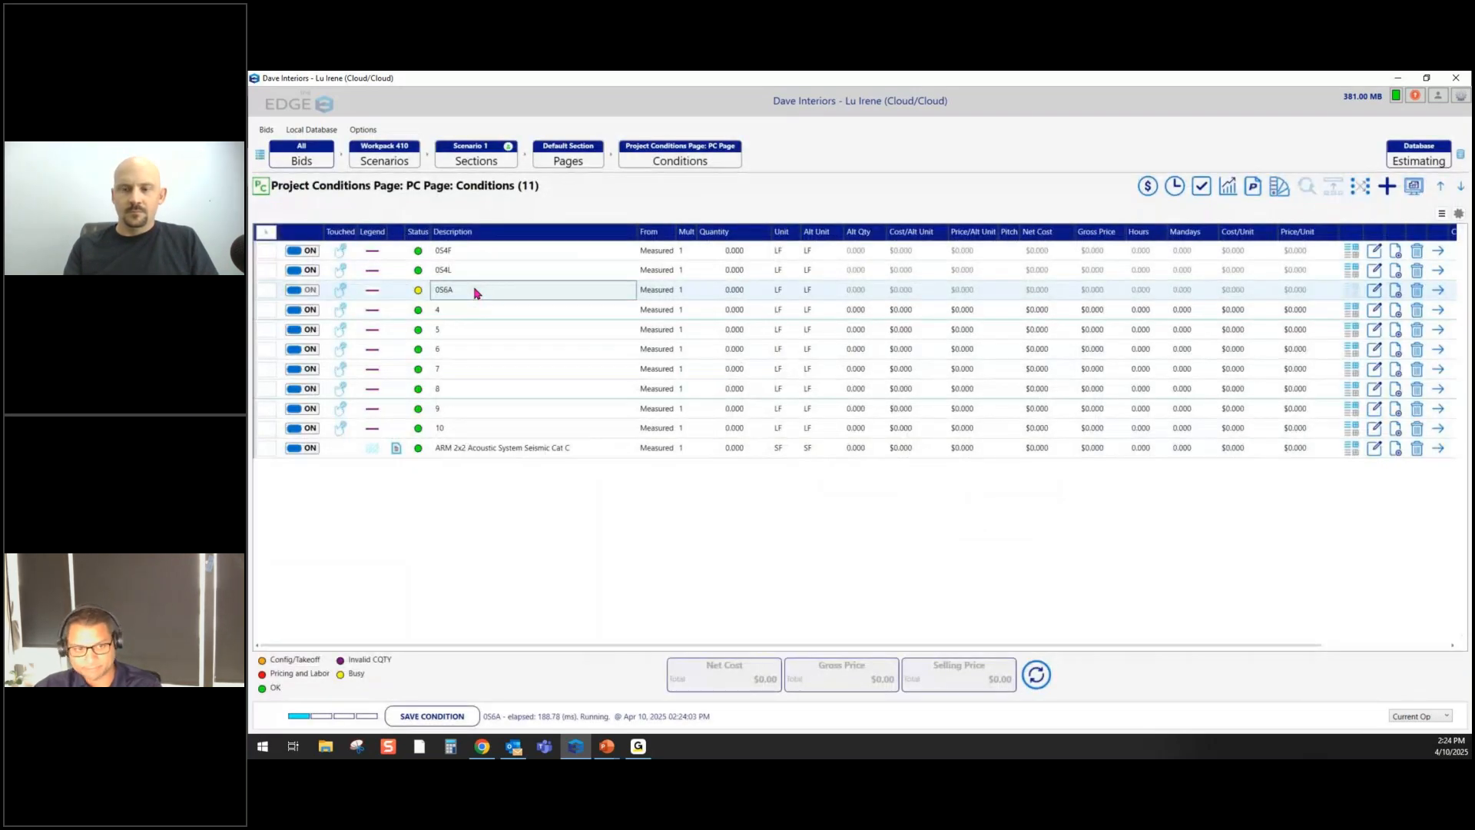
double_click(468, 311)
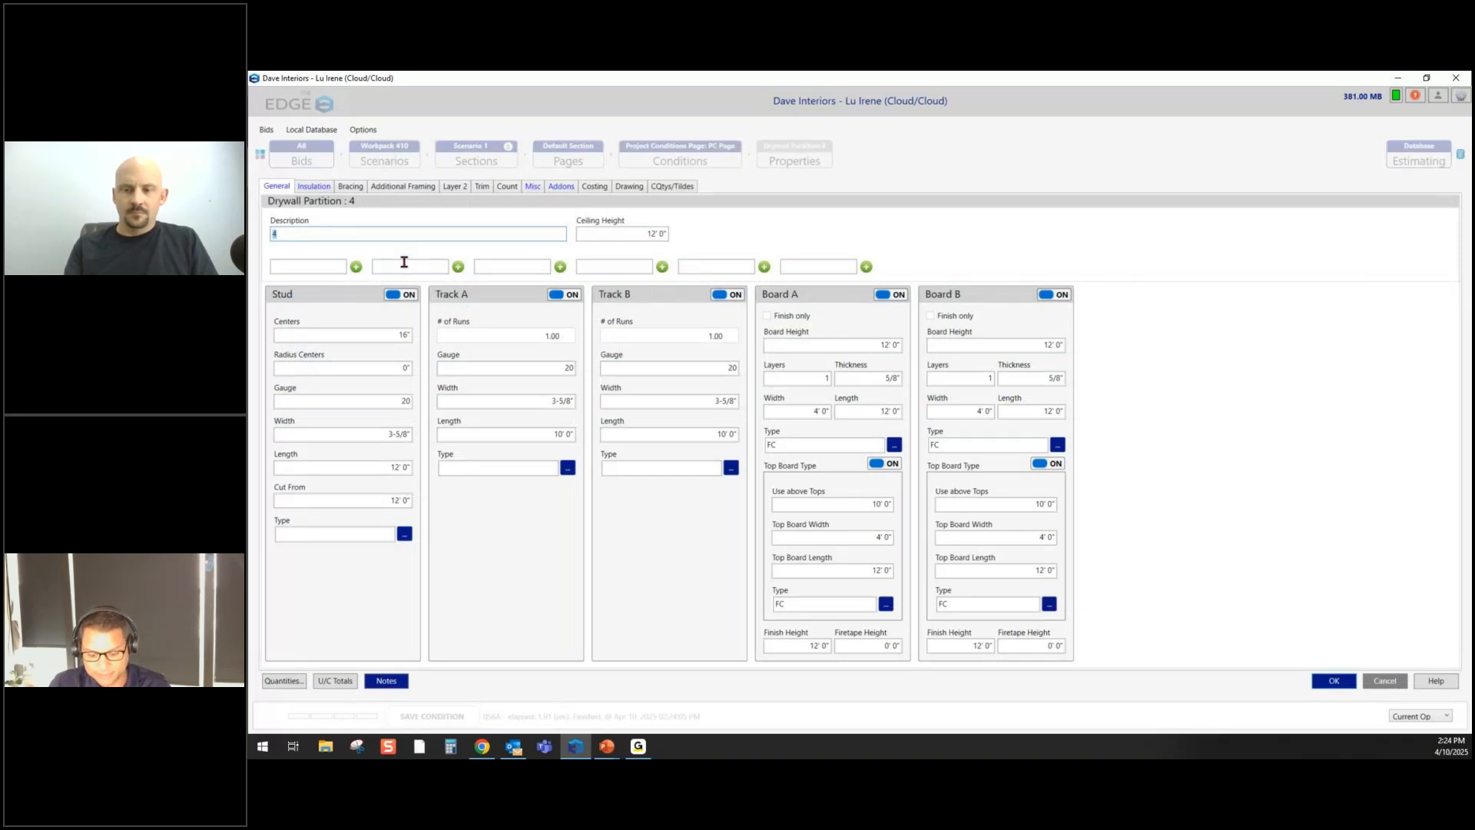
type("O")
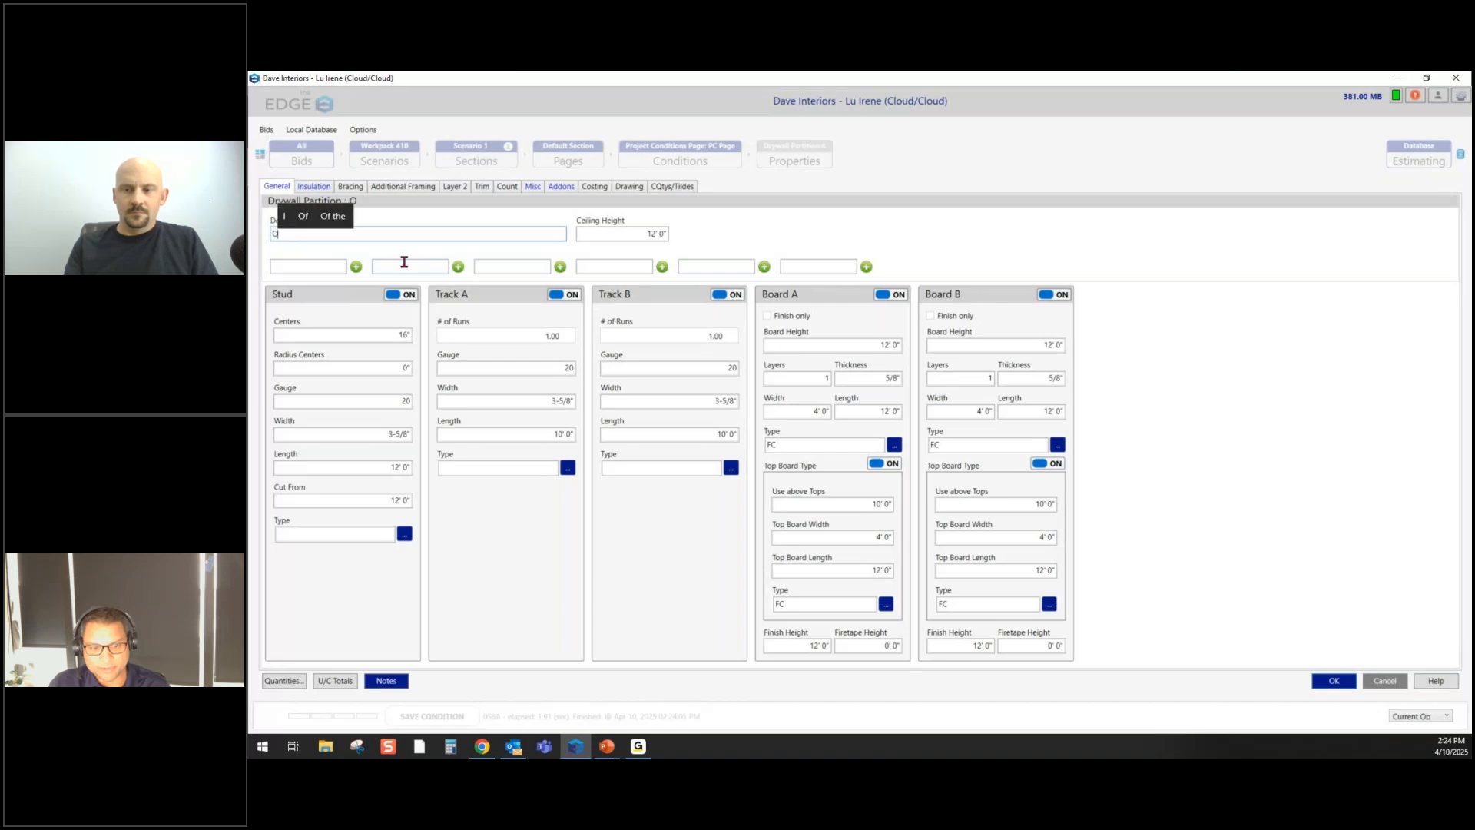
key("BackSpace")
type("0")
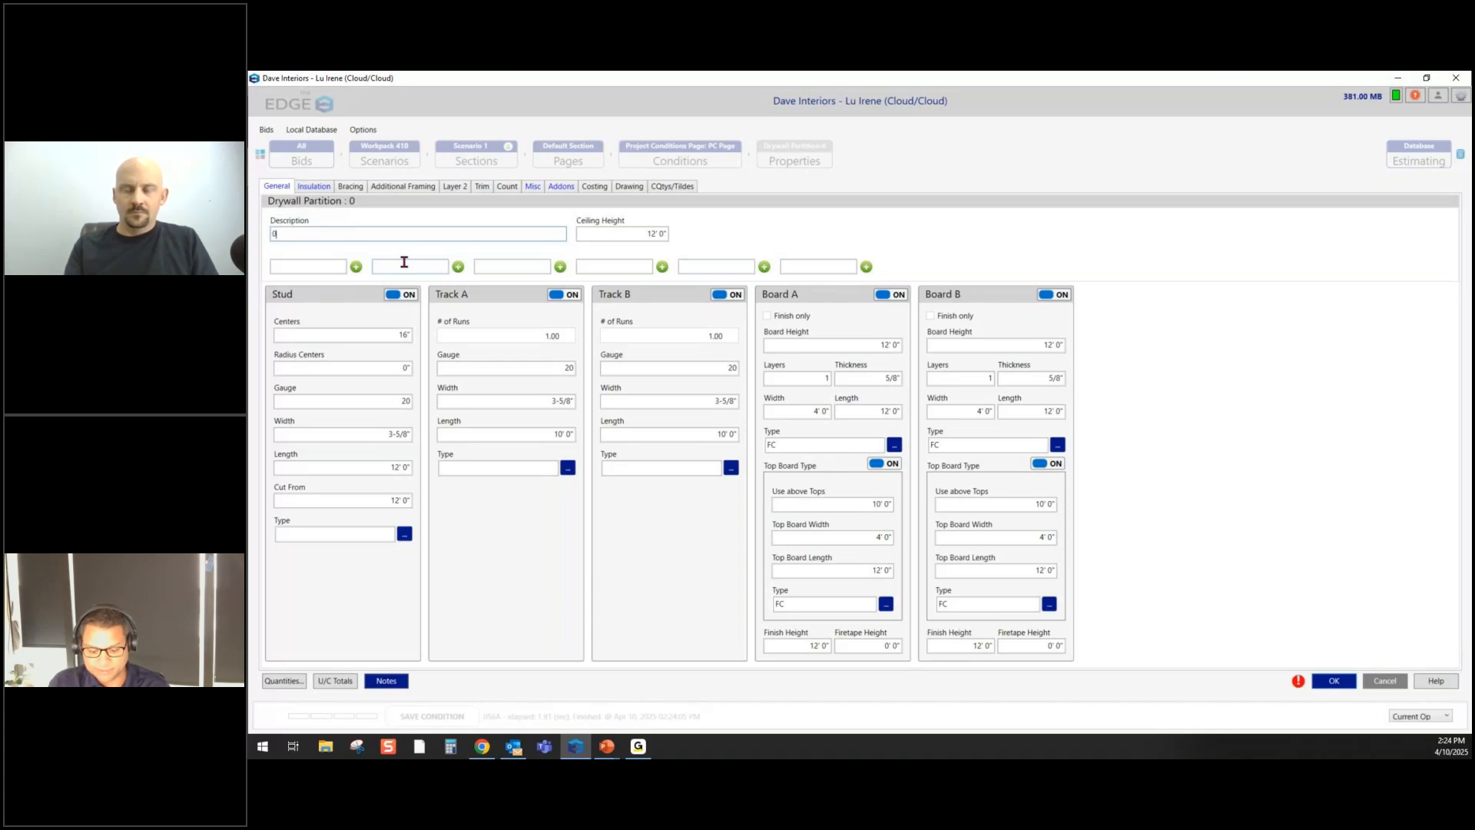
type("S6A")
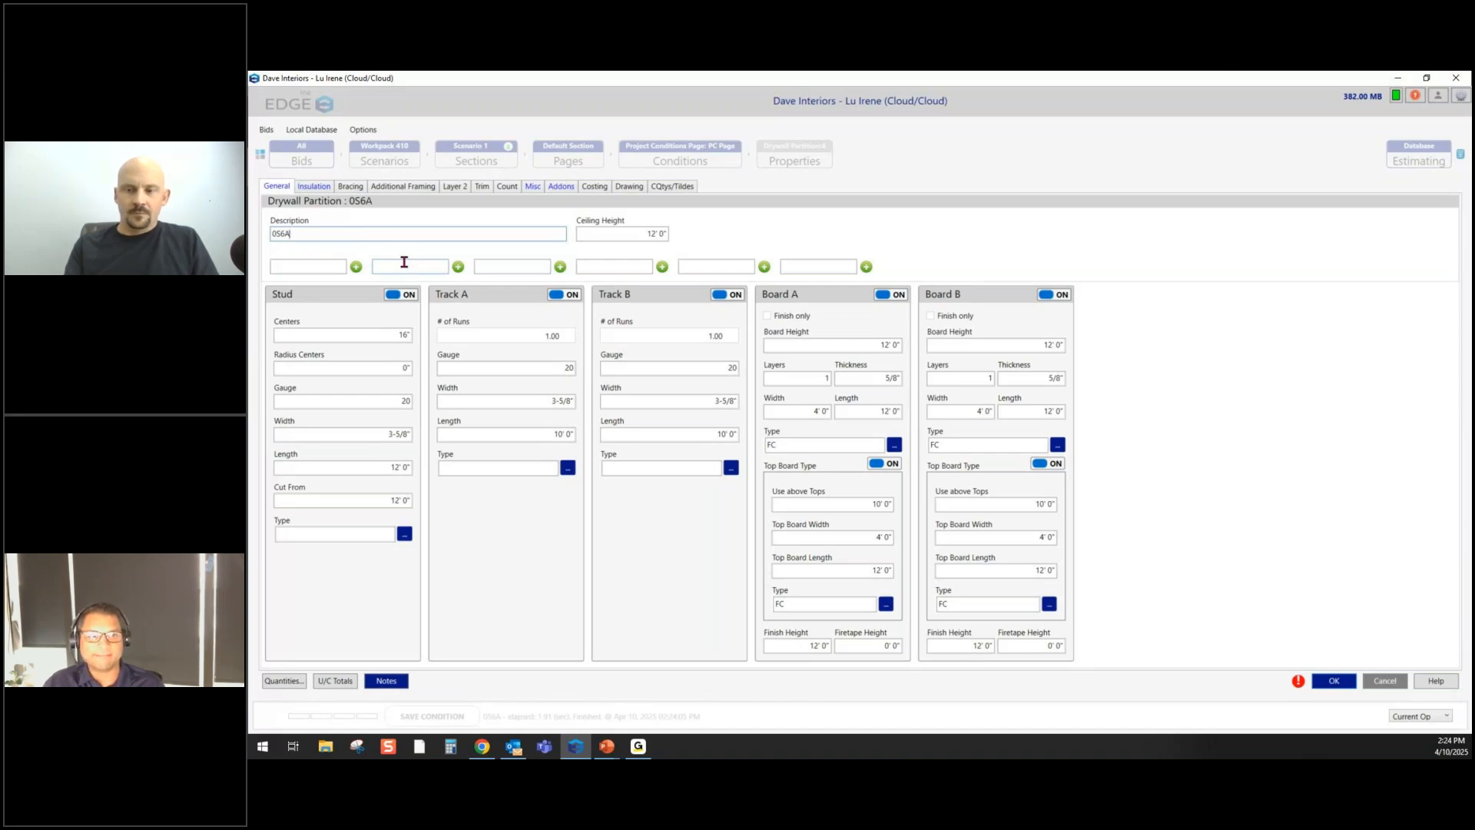
key("Return")
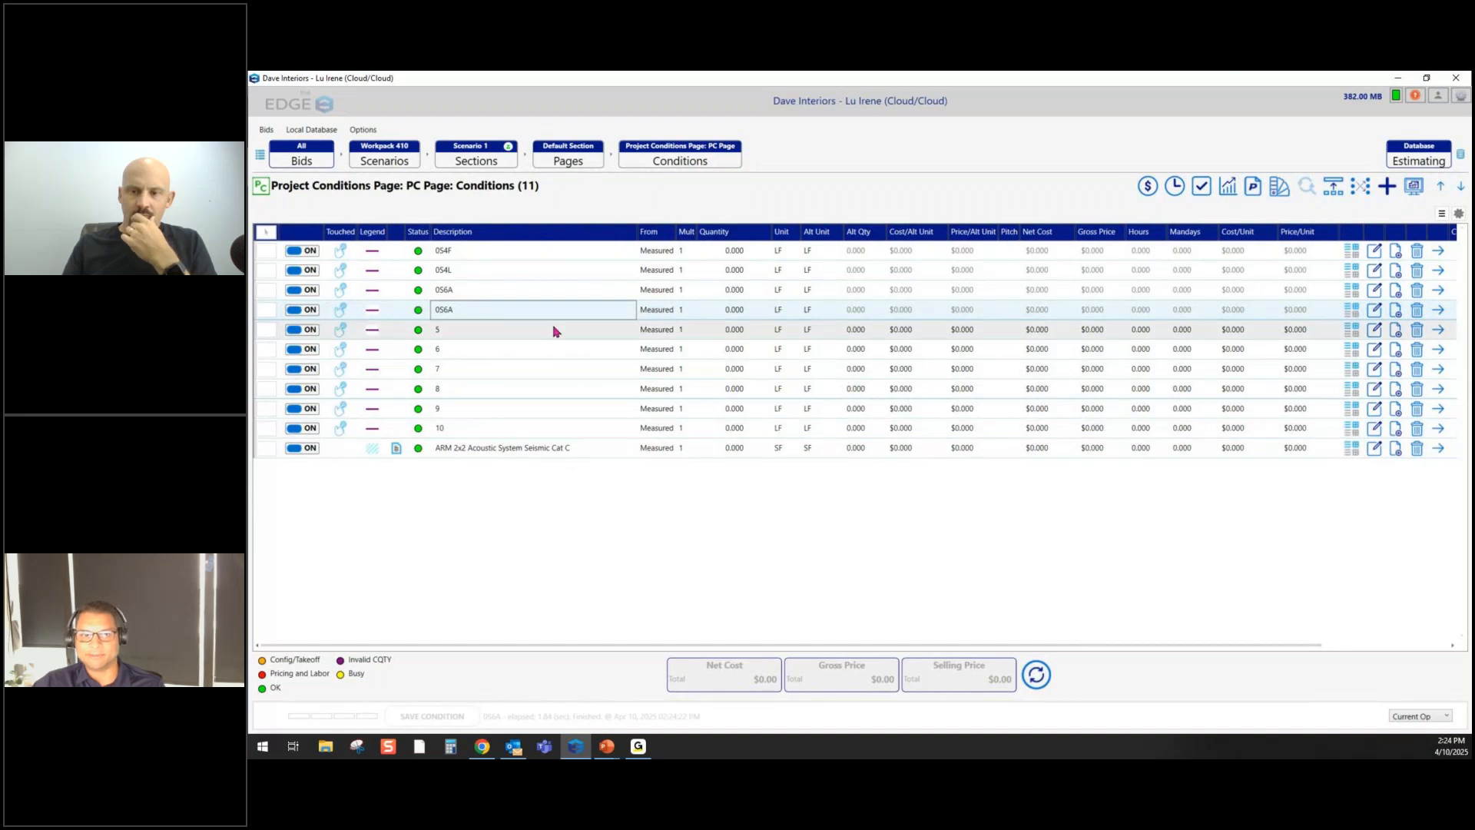
- Open the Workpack 410 takeoff window full screen on condition 0S4F and list its drawing pages
left_click(1413, 186)
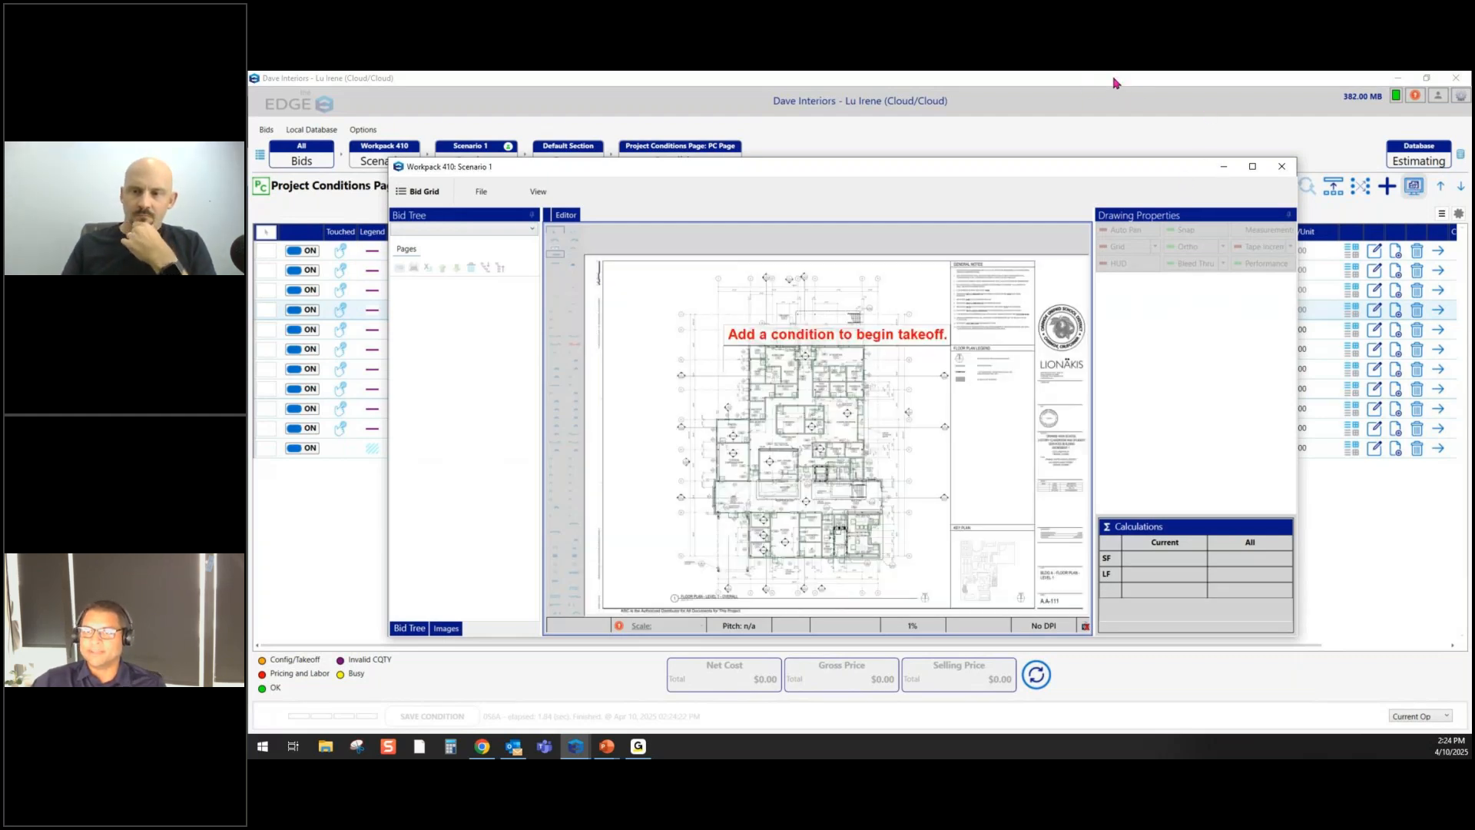
left_click_drag(1114, 96, 1471, 288)
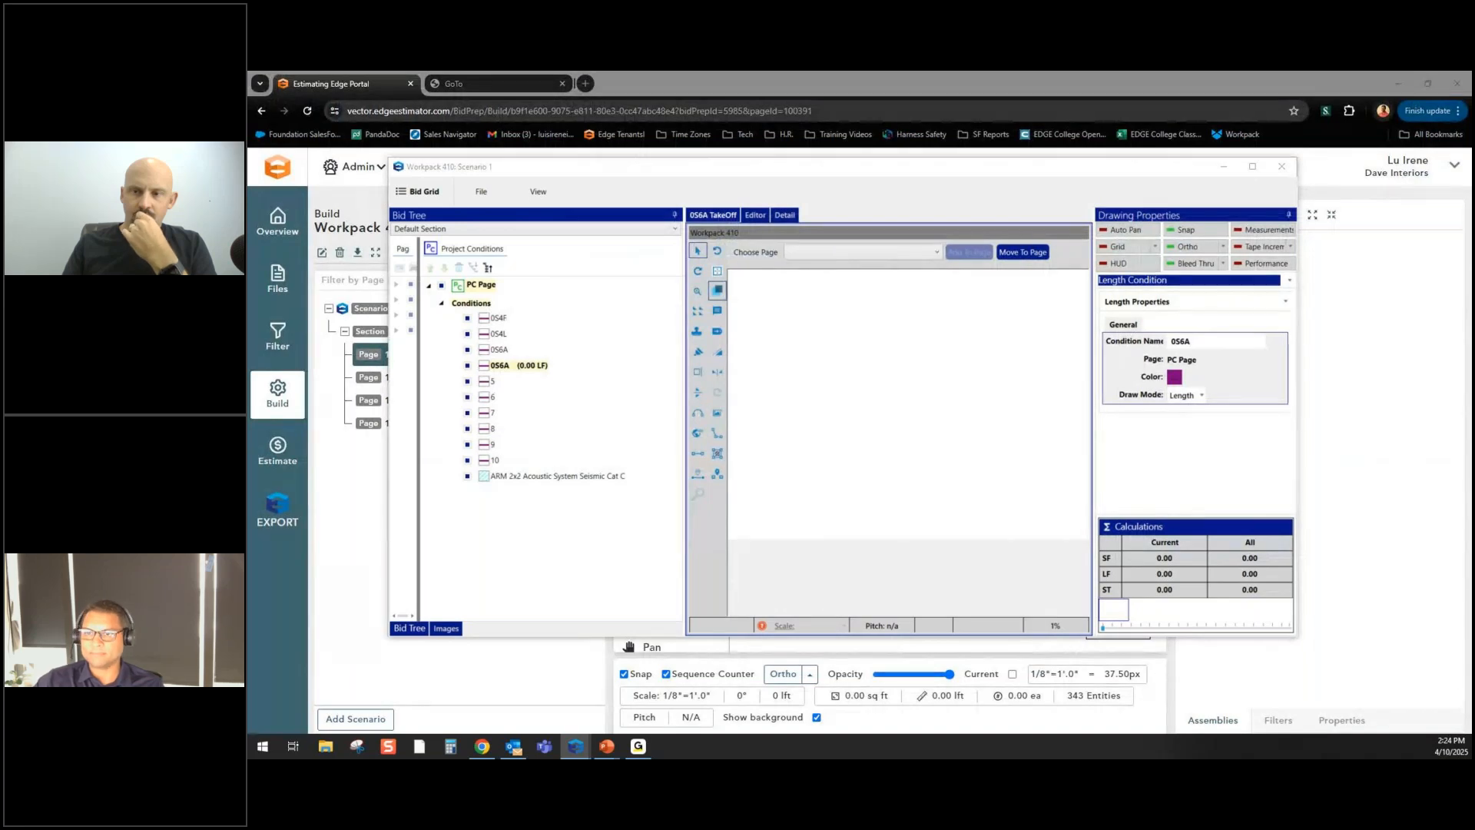
left_click(1252, 166)
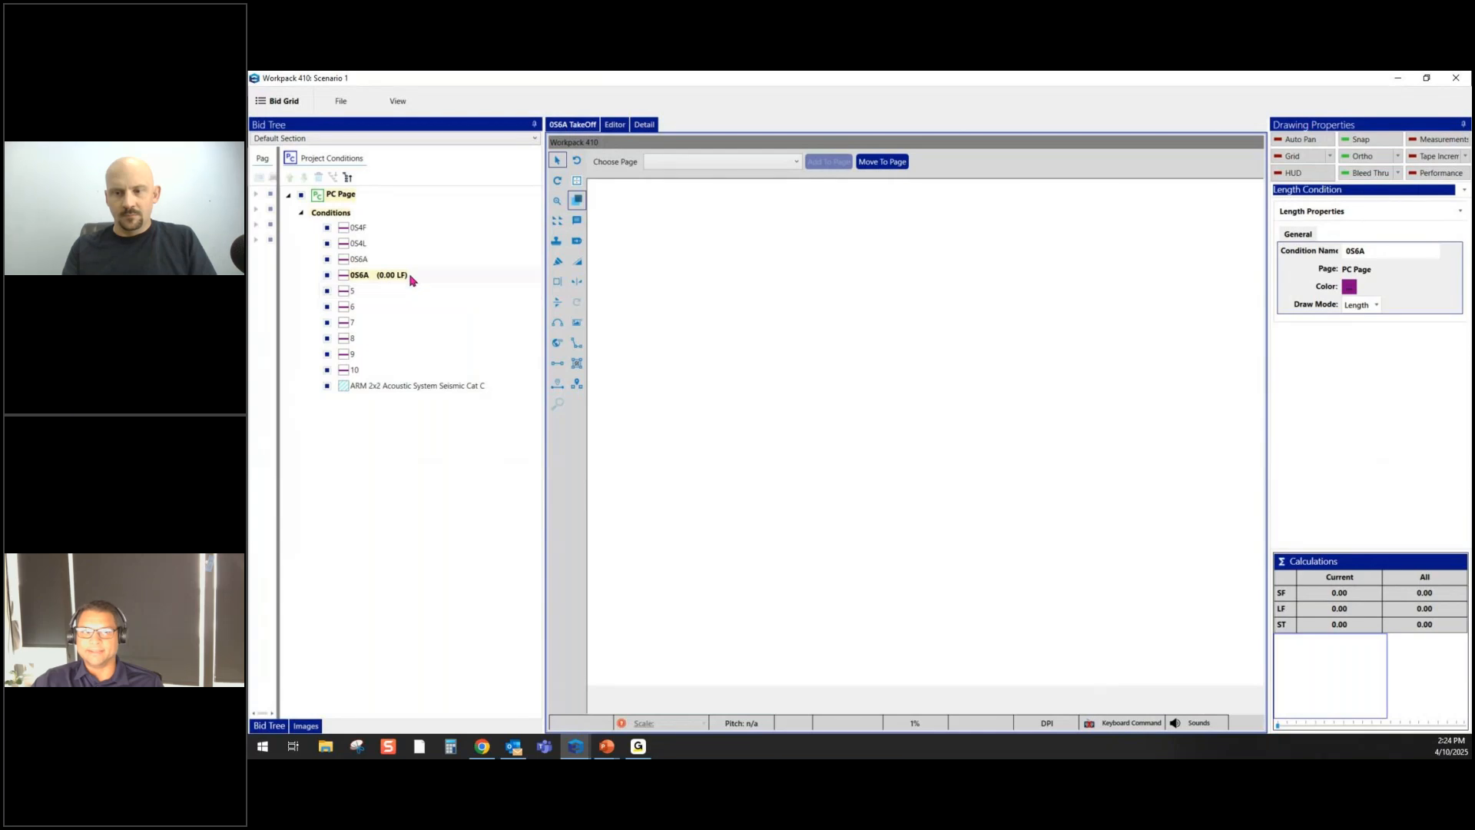
left_click(366, 228)
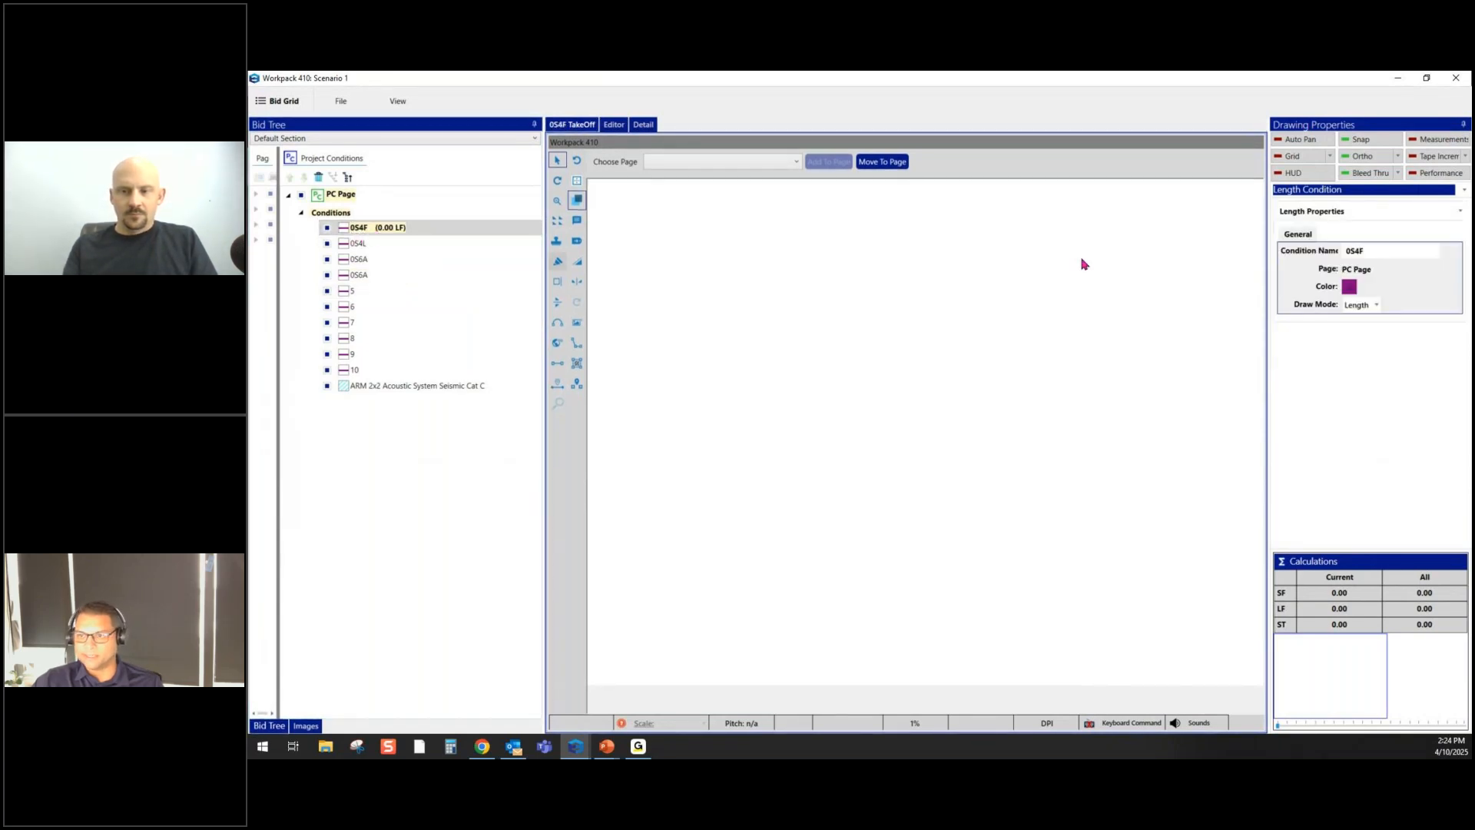
left_click(1350, 286)
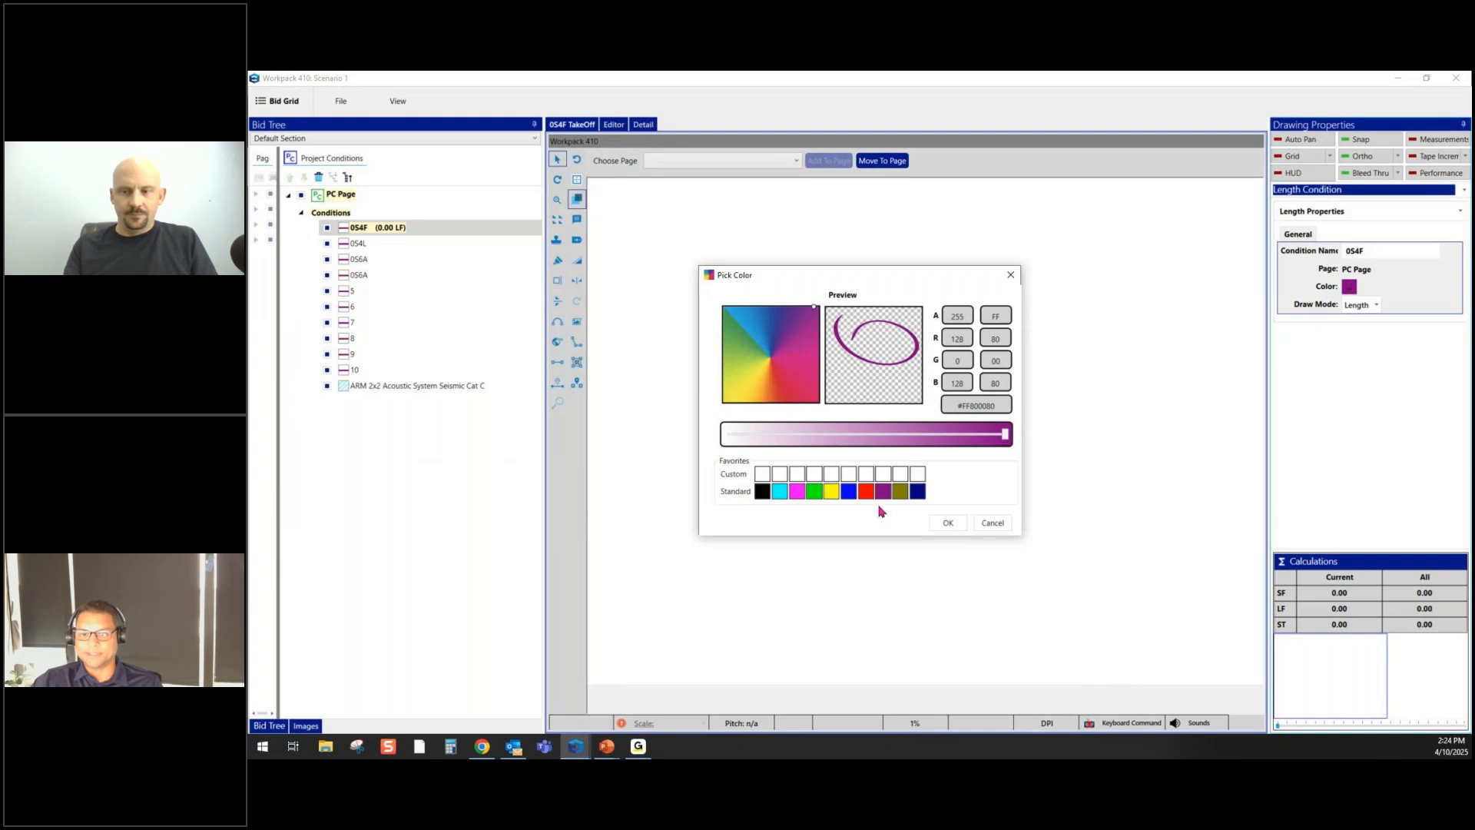
left_click(984, 525)
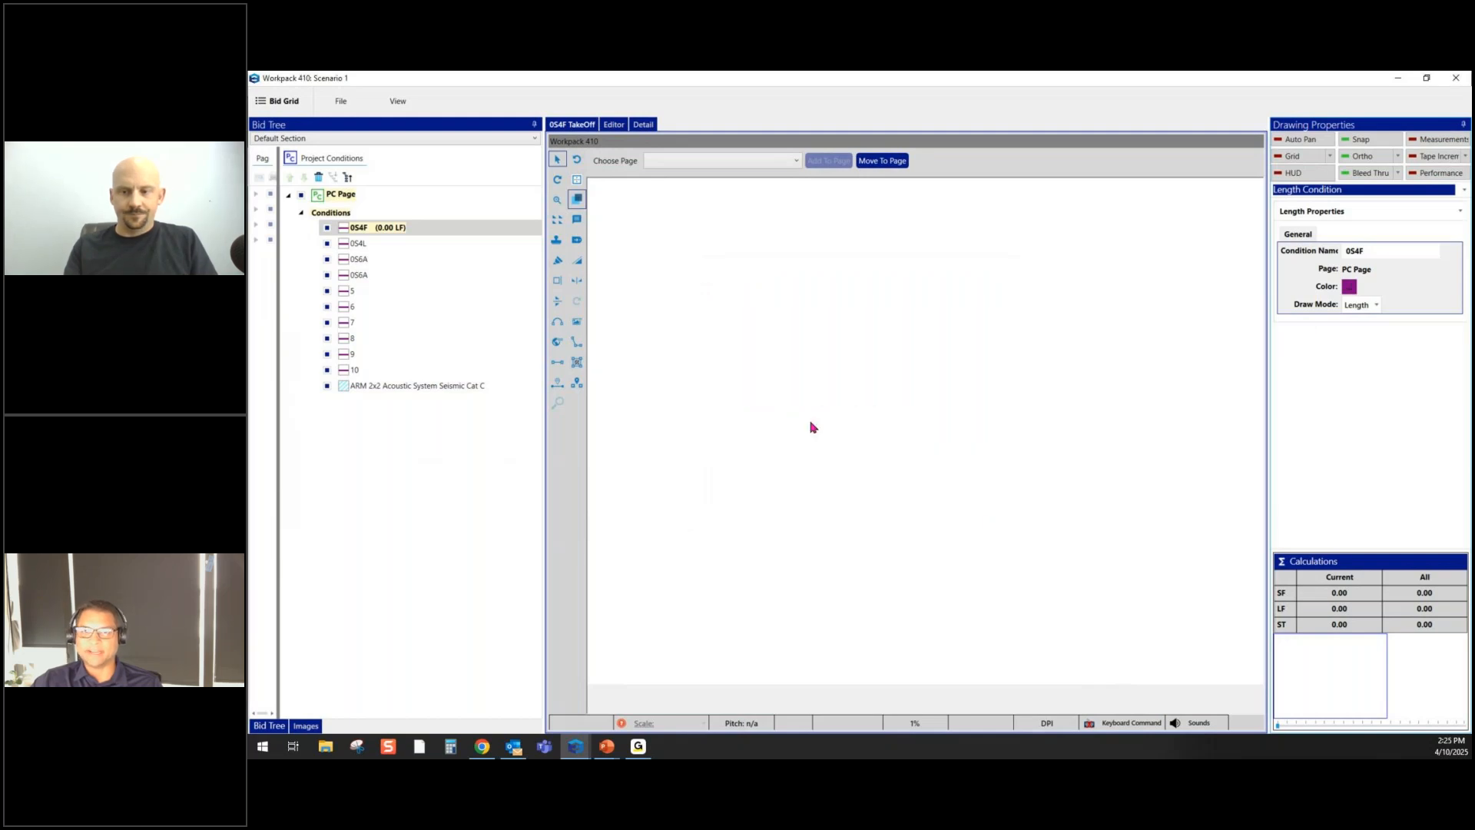
left_click(797, 162)
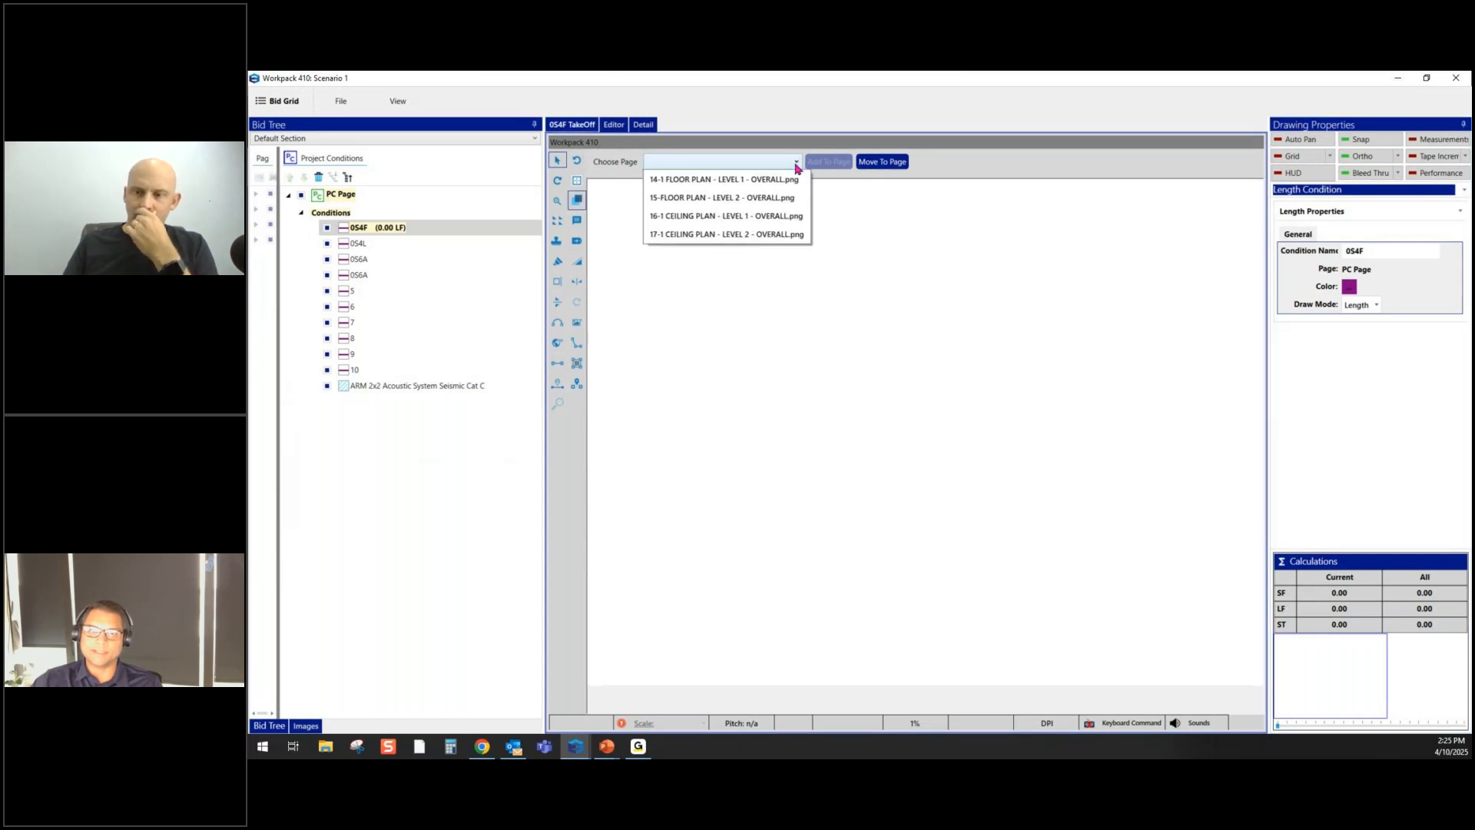
- On the 14-1 Level 1 floor plan, assign the three 0S4F wall shapes section-wide for 30.03 LF
left_click(747, 182)
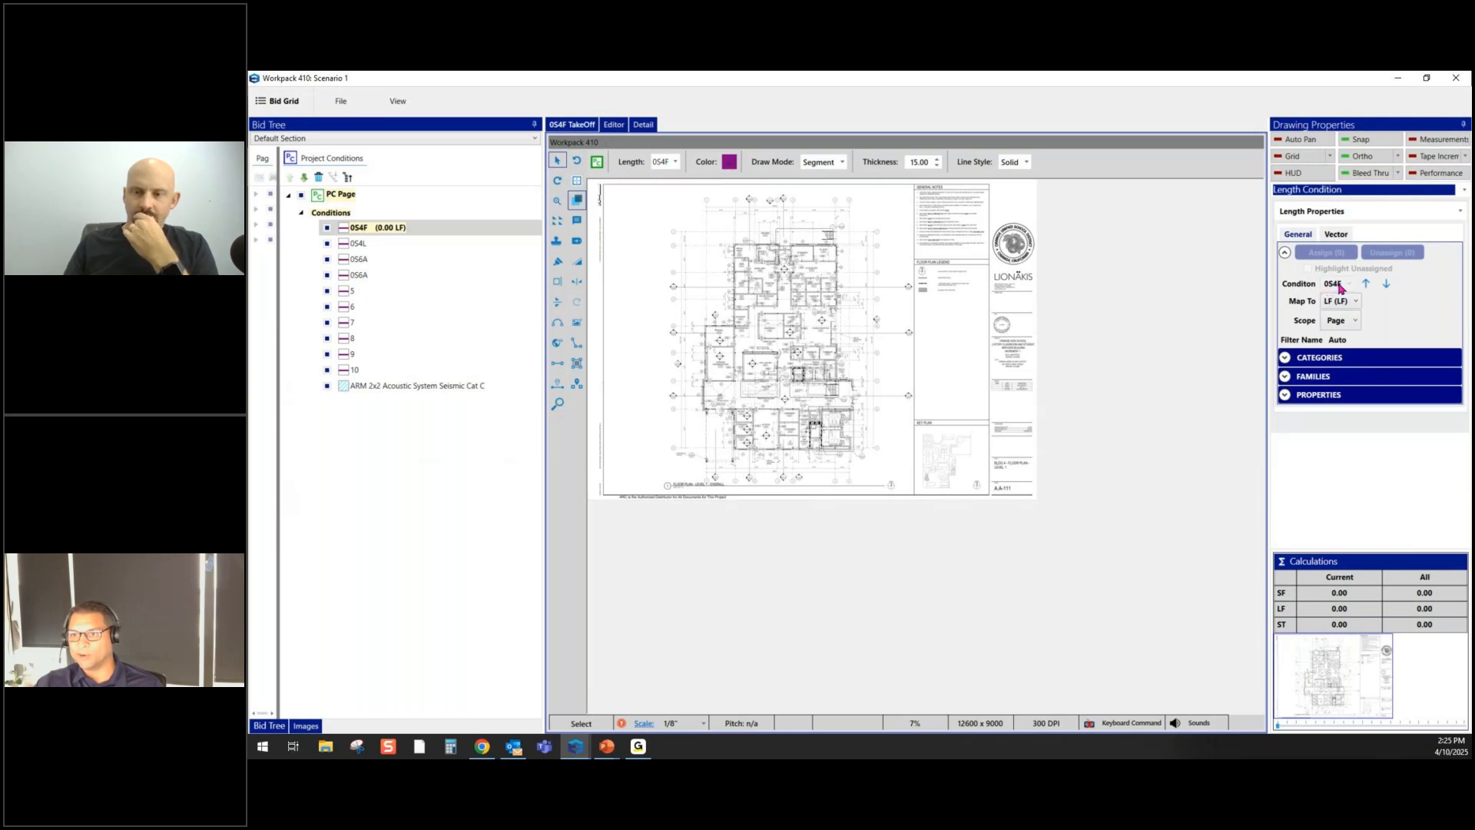
left_click(1357, 321)
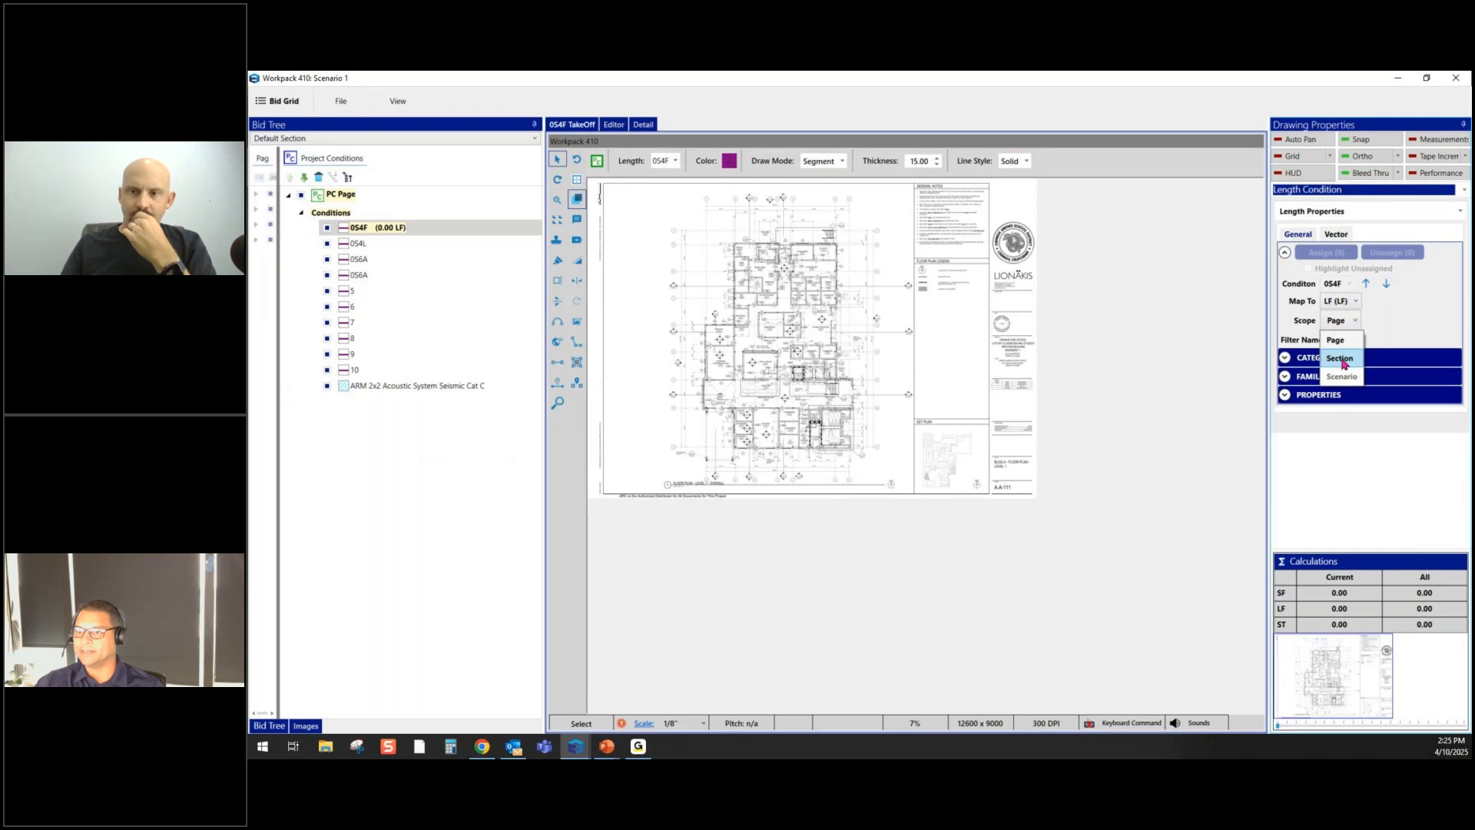
left_click(1344, 363)
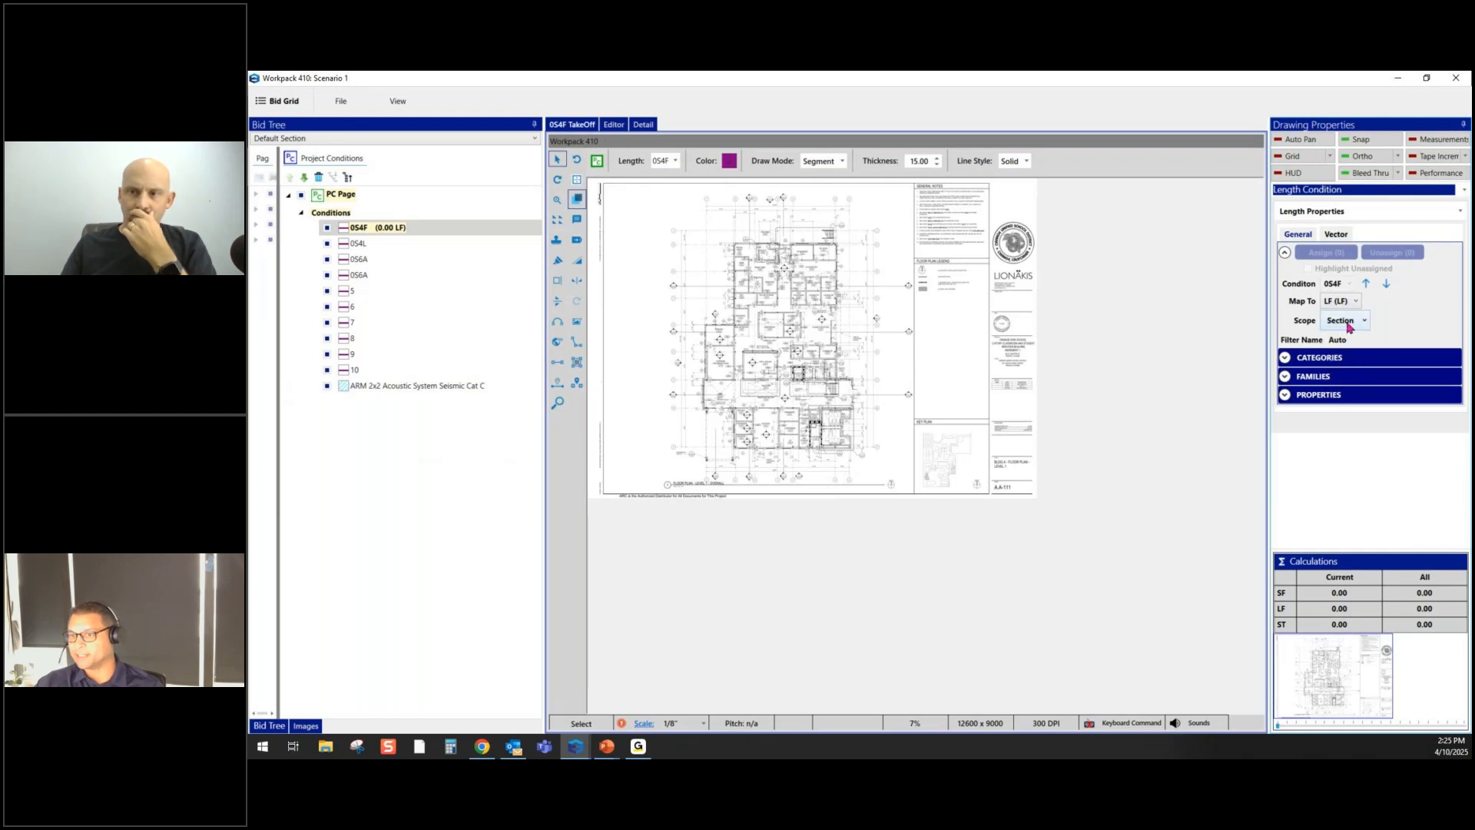
left_click(1286, 377)
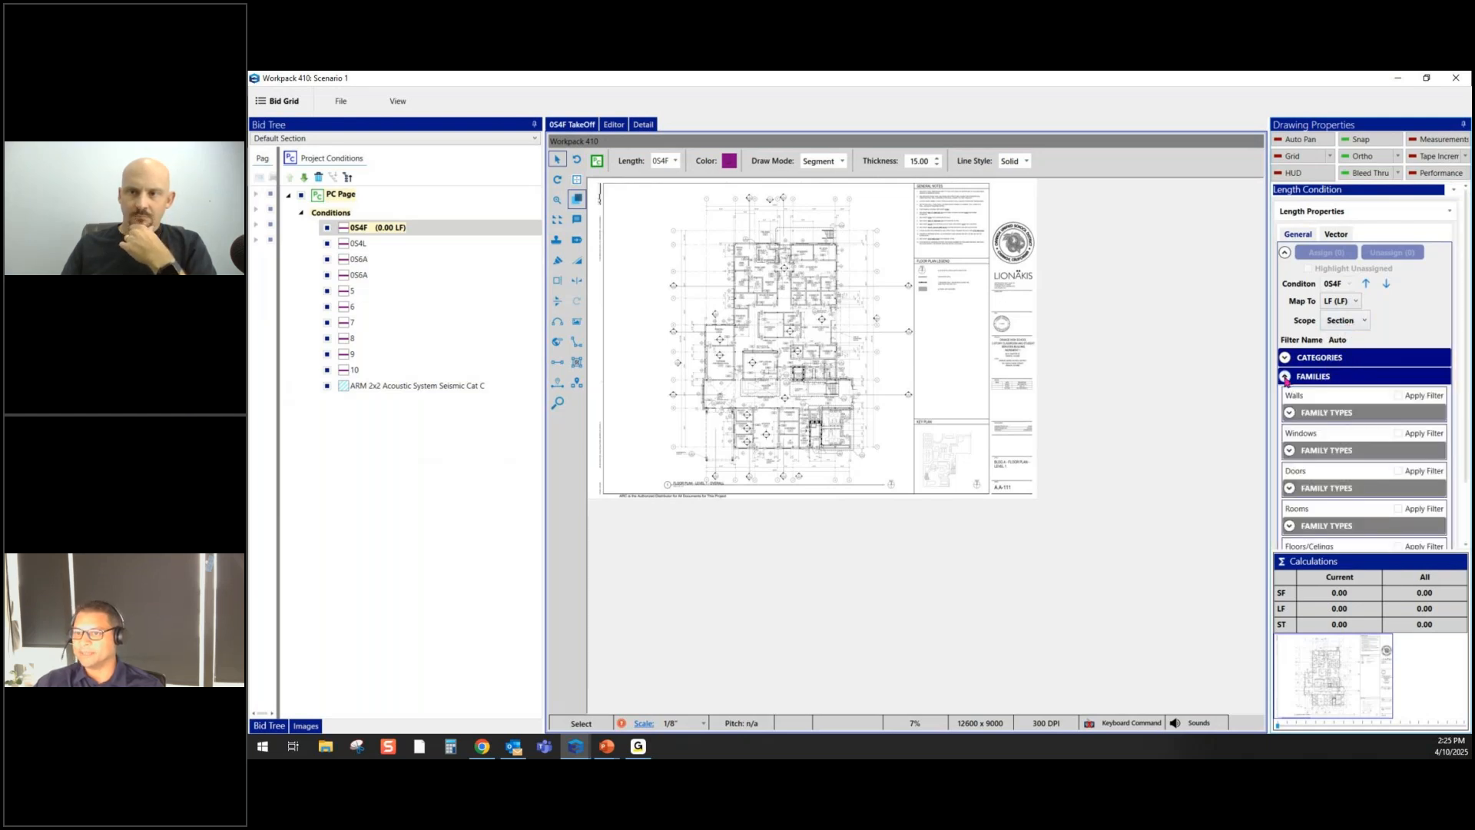
left_click(1290, 413)
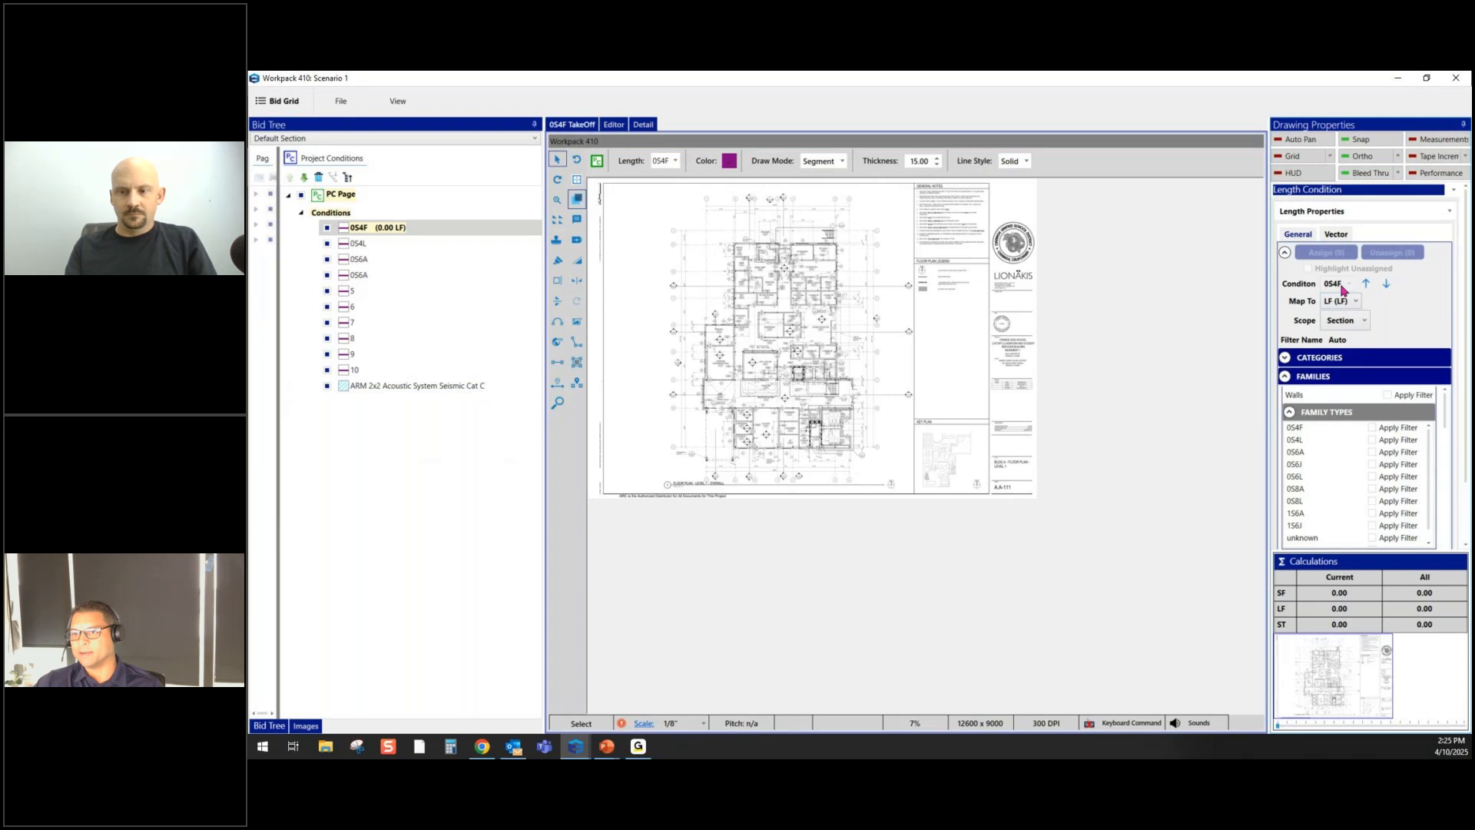
left_click(1372, 428)
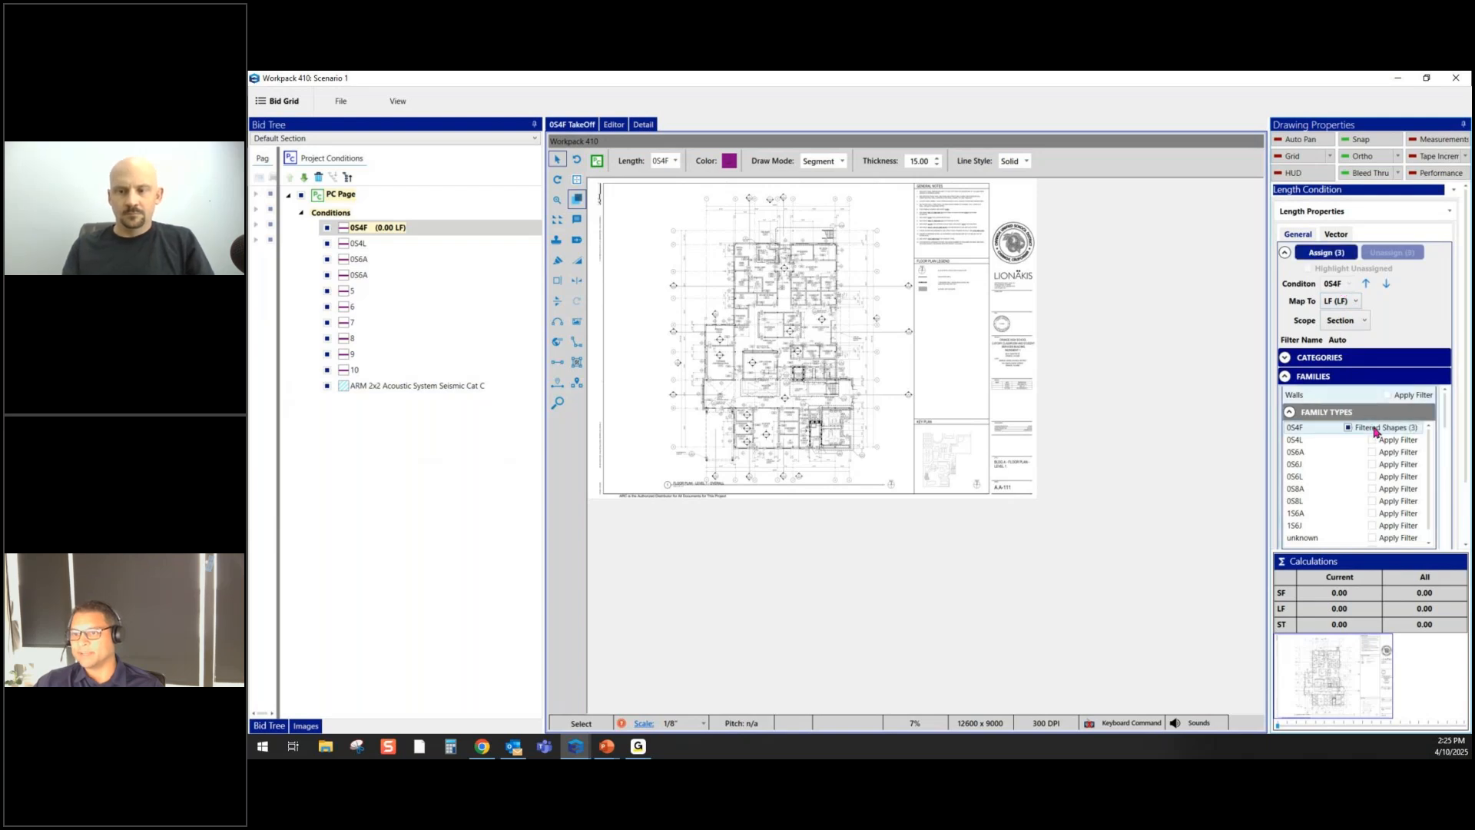
left_click(1333, 256)
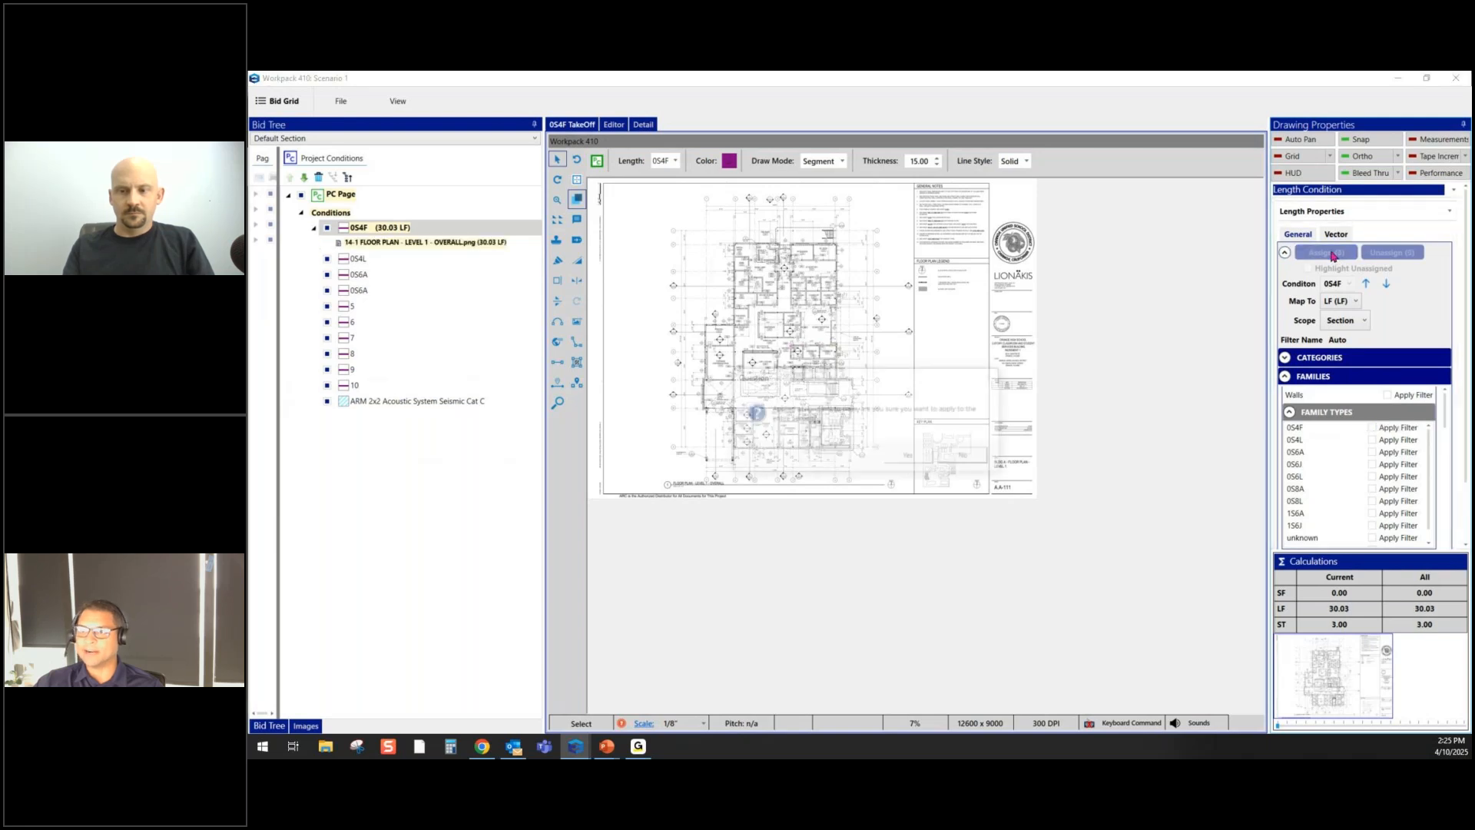
left_click(919, 460)
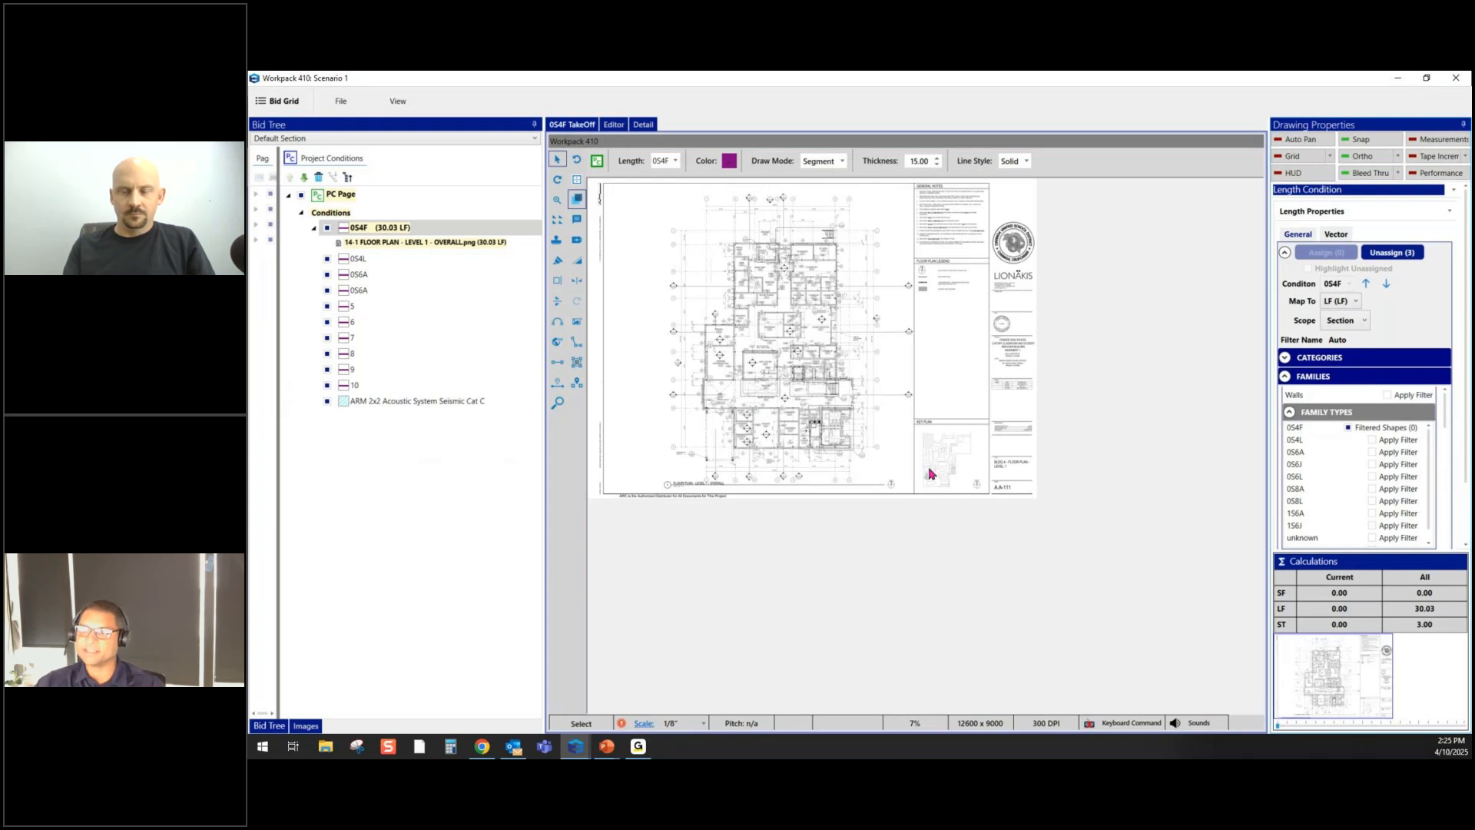
left_click(1388, 285)
- Set condition 0S4L's colour to red
left_click(1347, 292)
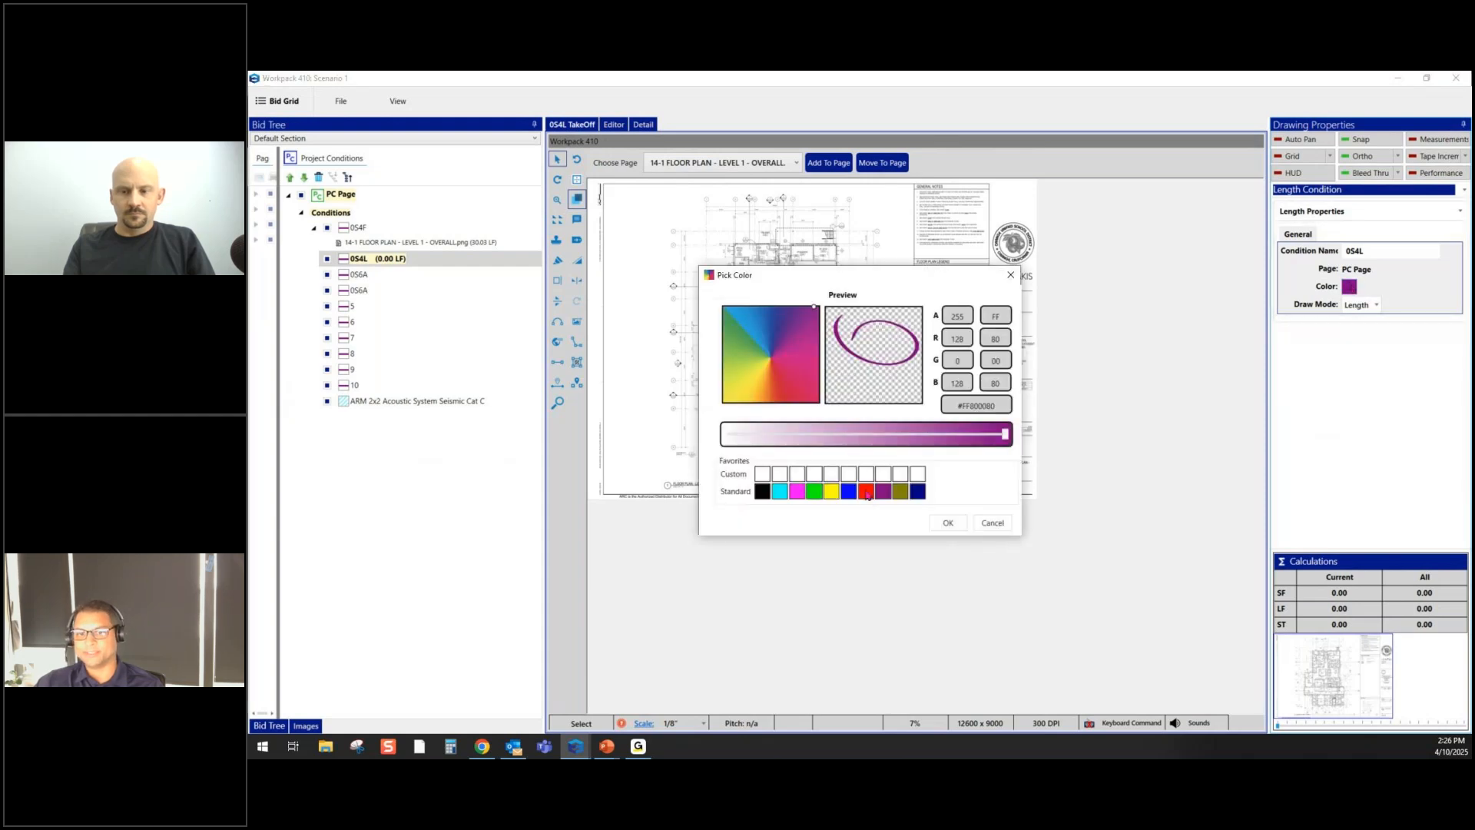
left_click(867, 492)
left_click(948, 523)
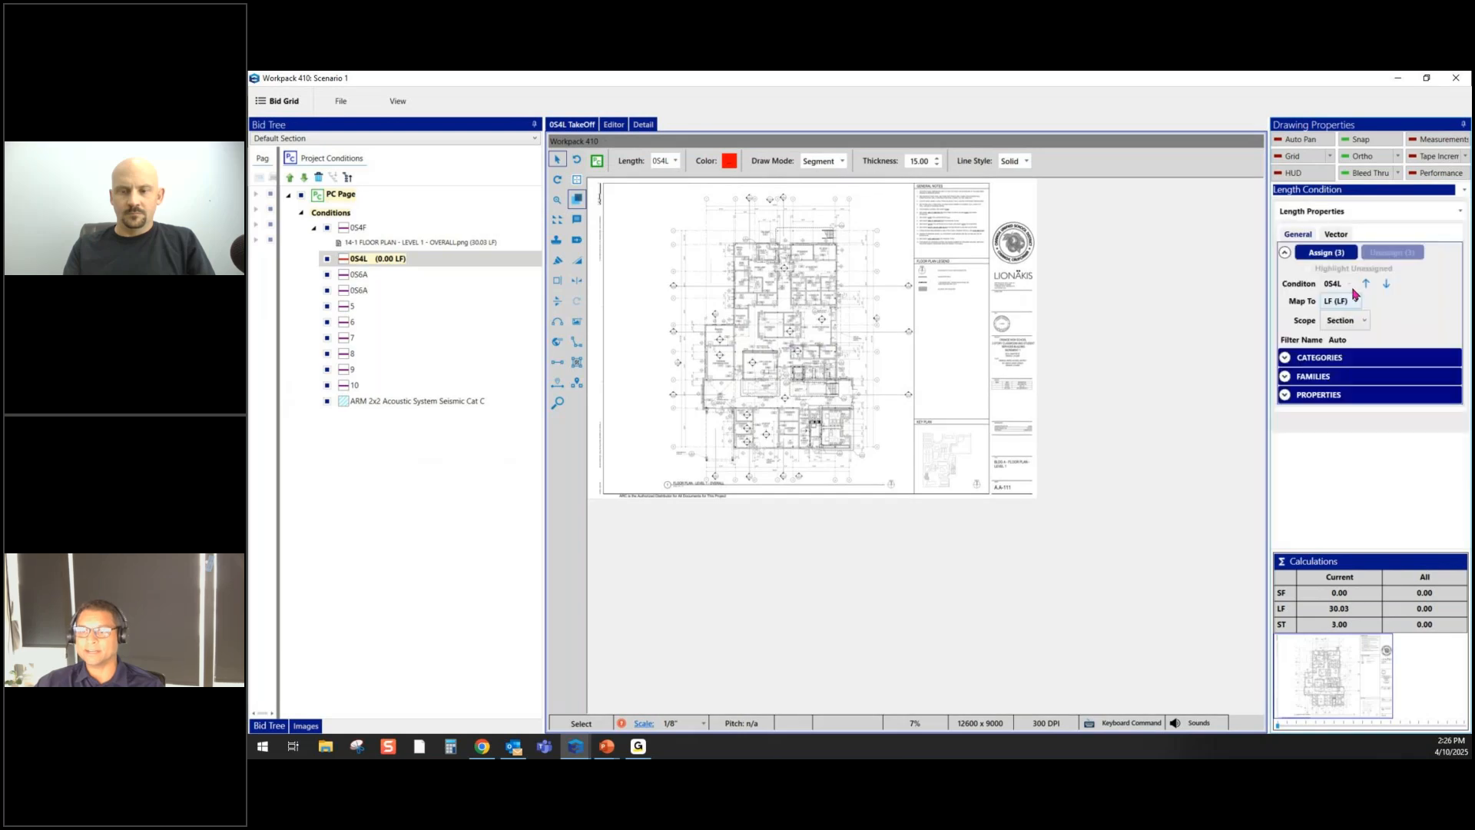
- Assign the four 0S4L wall shapes section-wide, totalling 244.11 LF across both floor plans
left_click(1286, 376)
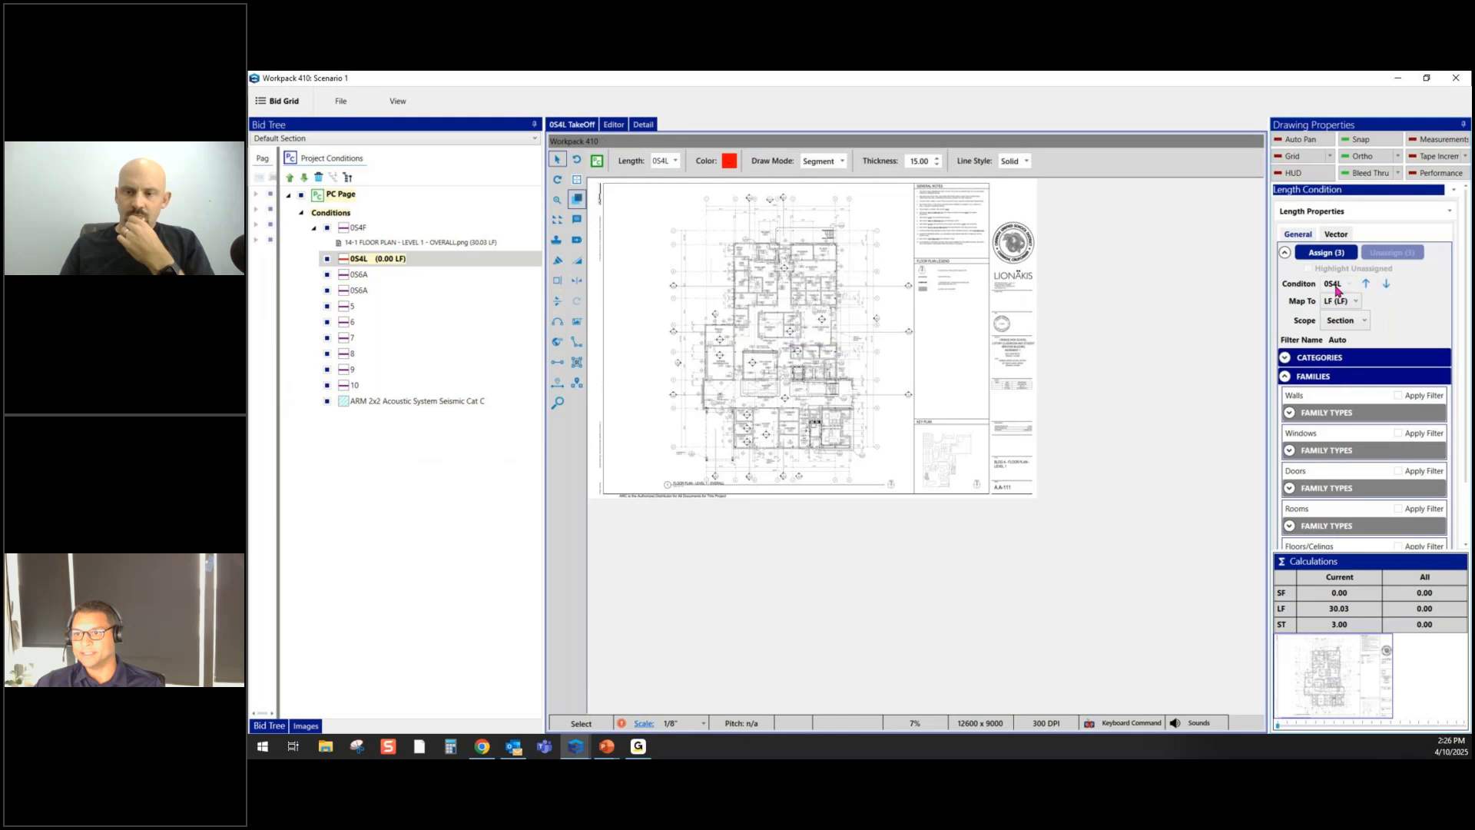
left_click(1290, 413)
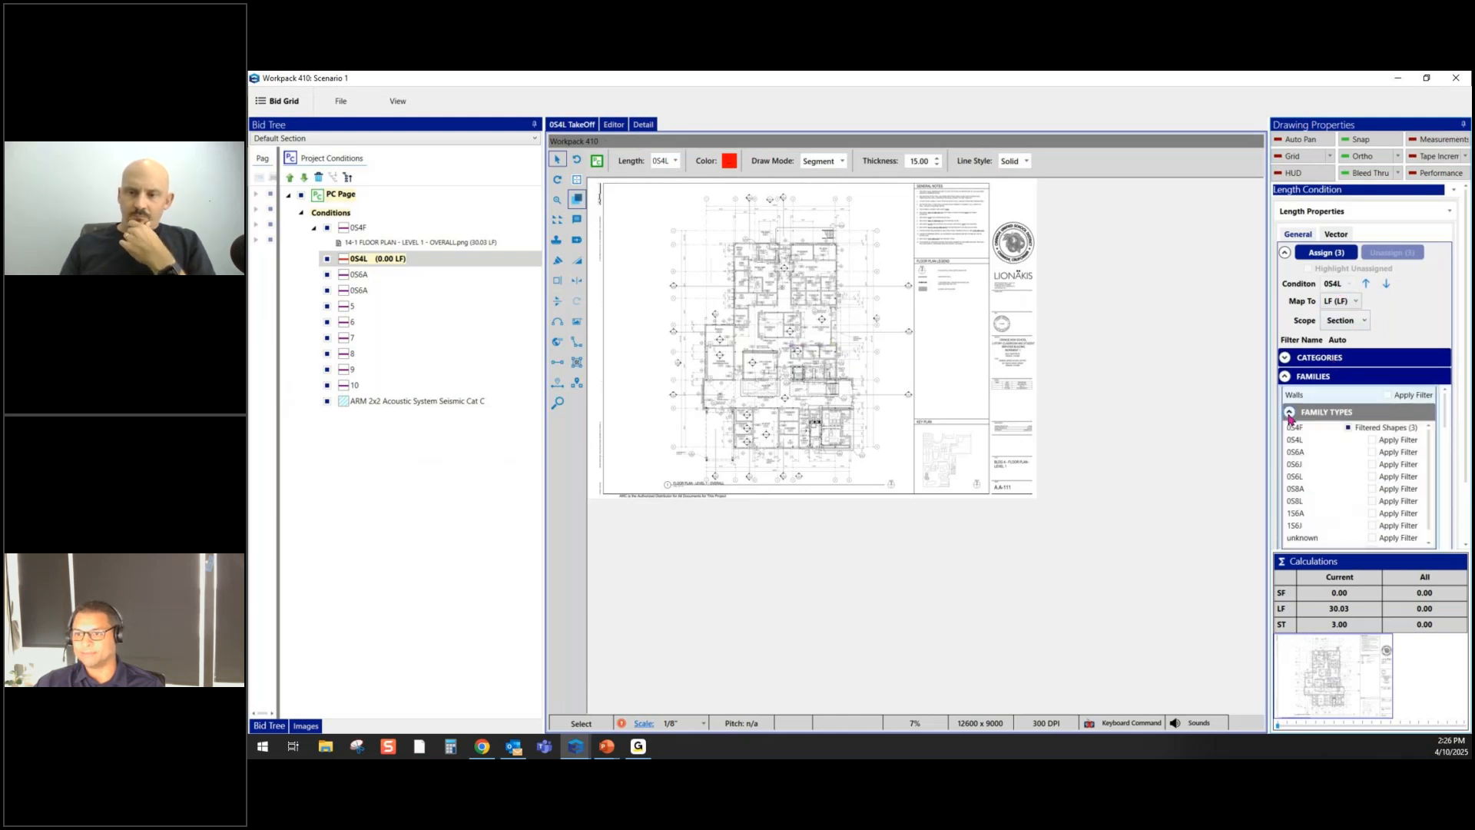
left_click(1373, 440)
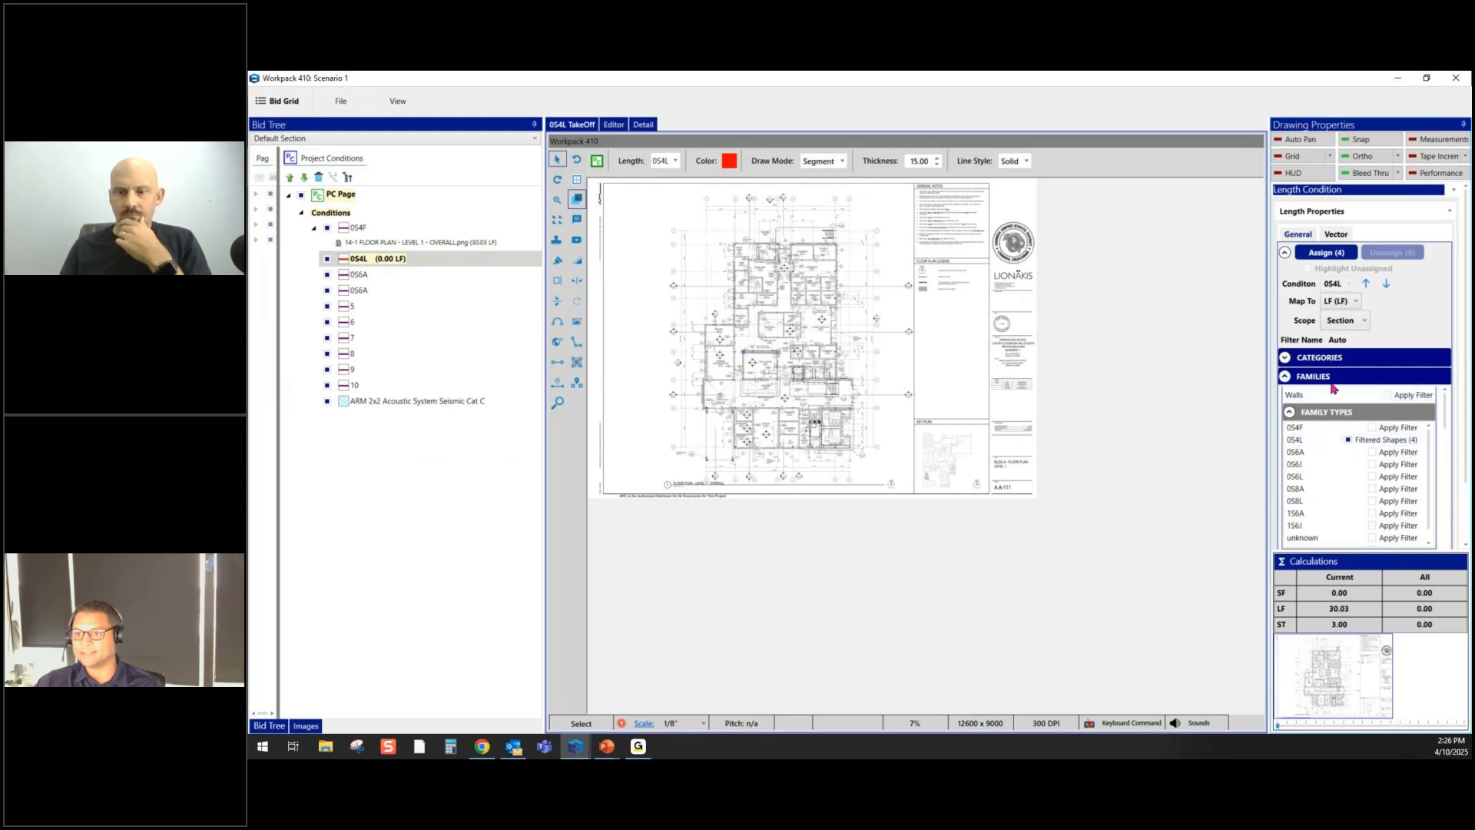
left_click(1323, 254)
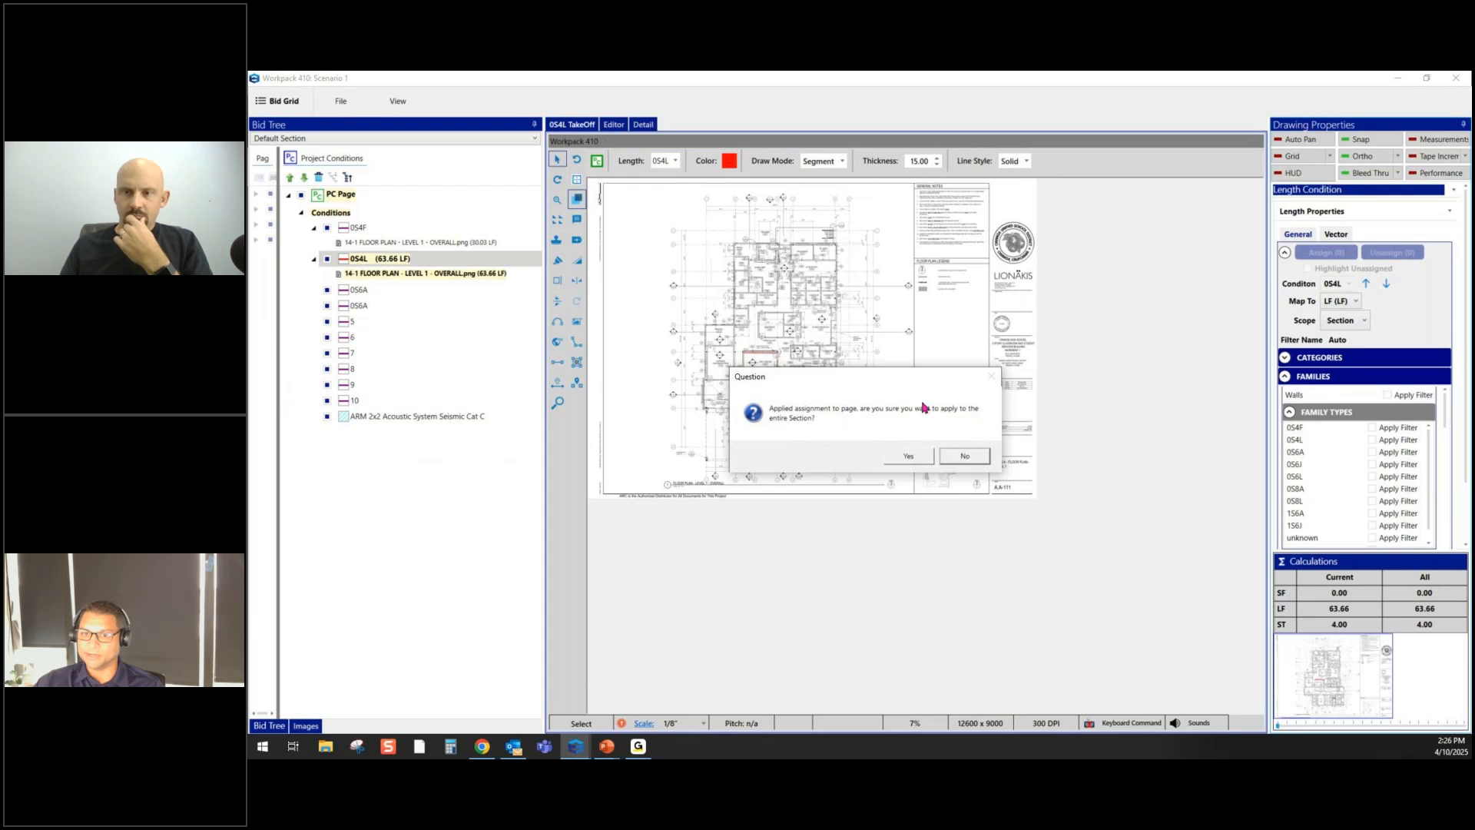
left_click(911, 456)
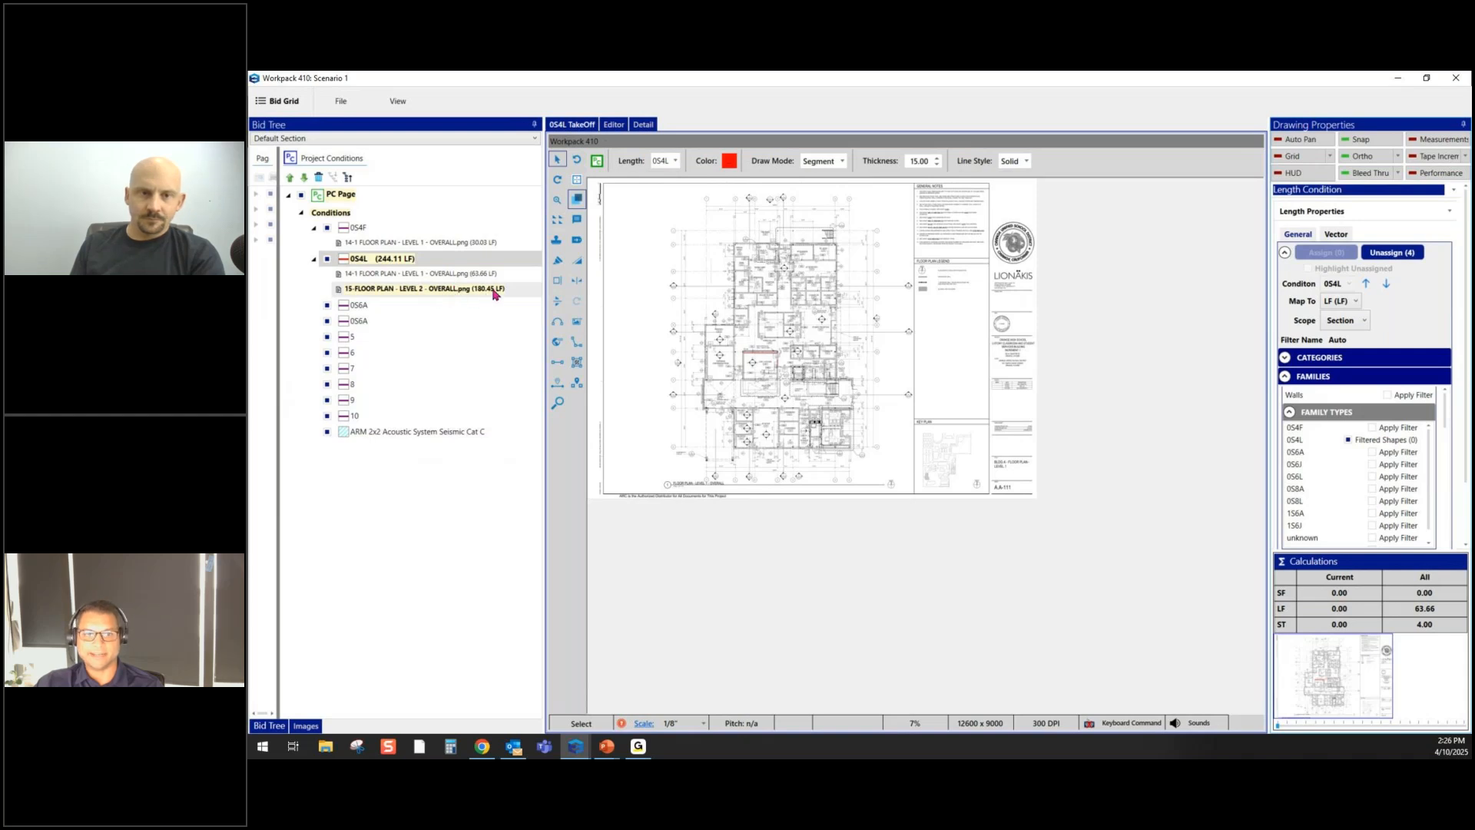
left_click(1387, 285)
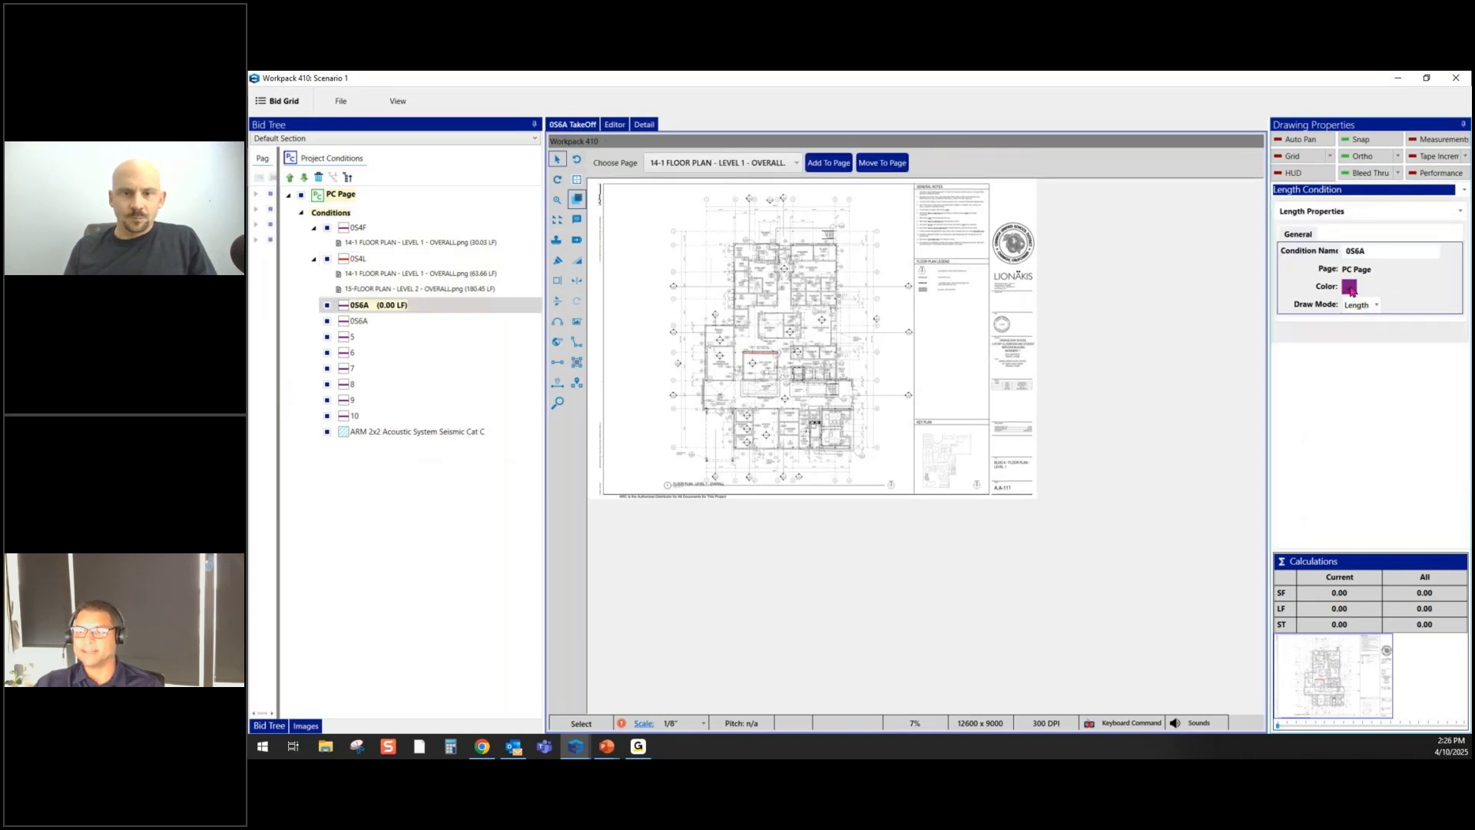
- Give condition 0S6A a blue colour
left_click(1350, 287)
left_click(849, 492)
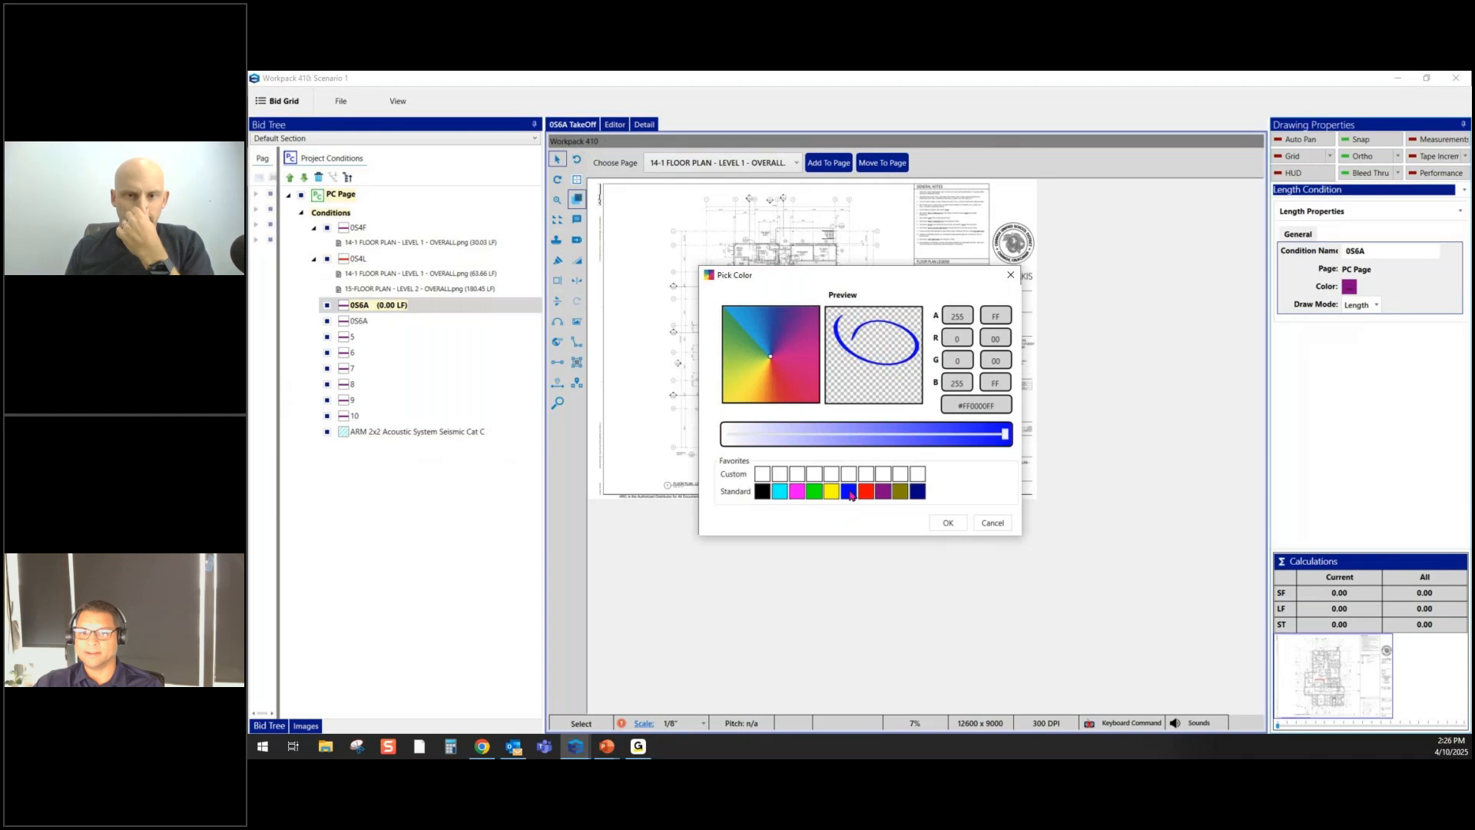
left_click(948, 523)
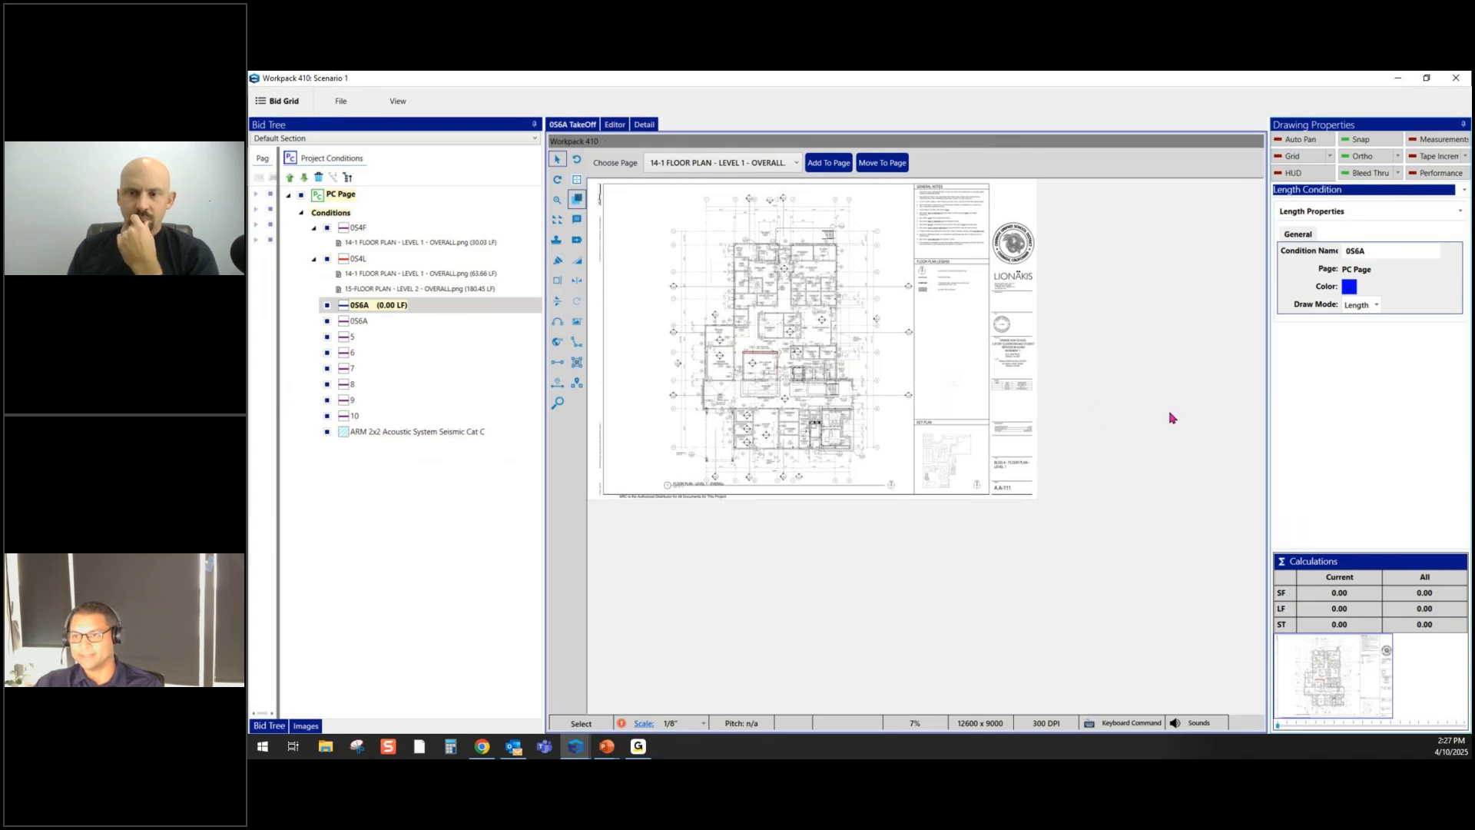
- Assign all 106 0S6A wall shapes section-wide (1,270.74 LF), then select the ARM 2x2 condition
key("ctrl+a")
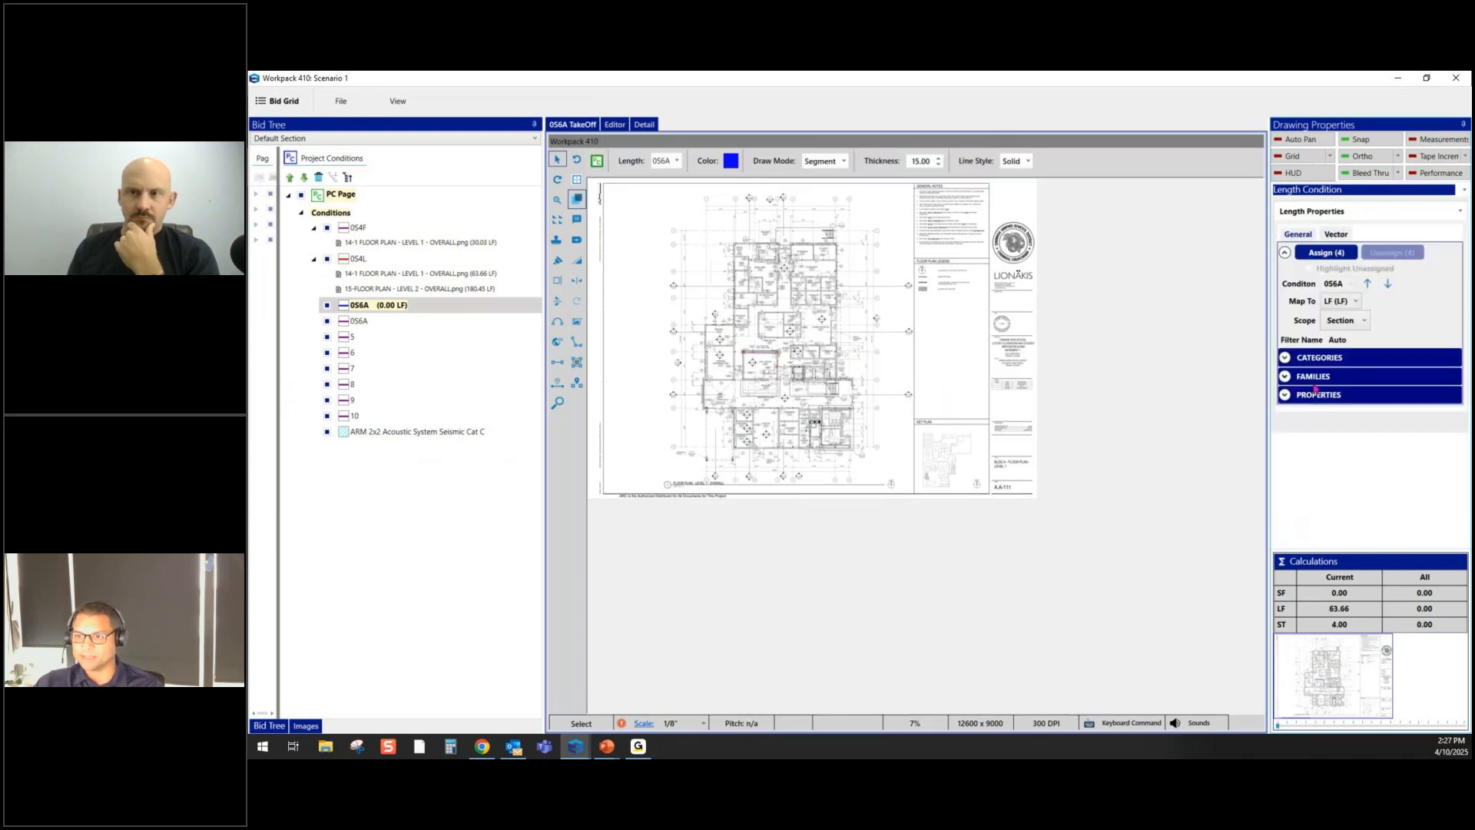
left_click(1285, 377)
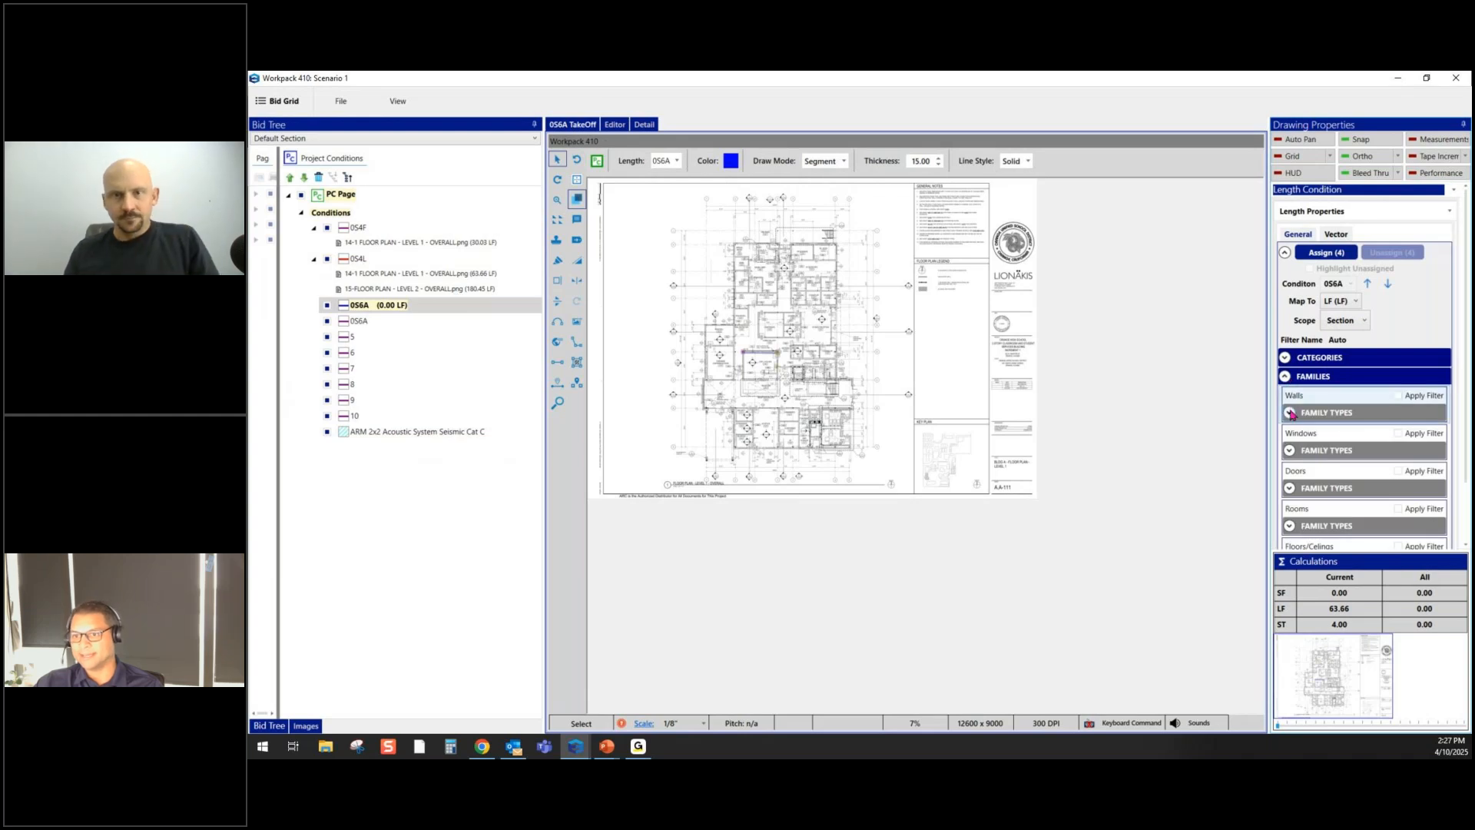
left_click(1290, 413)
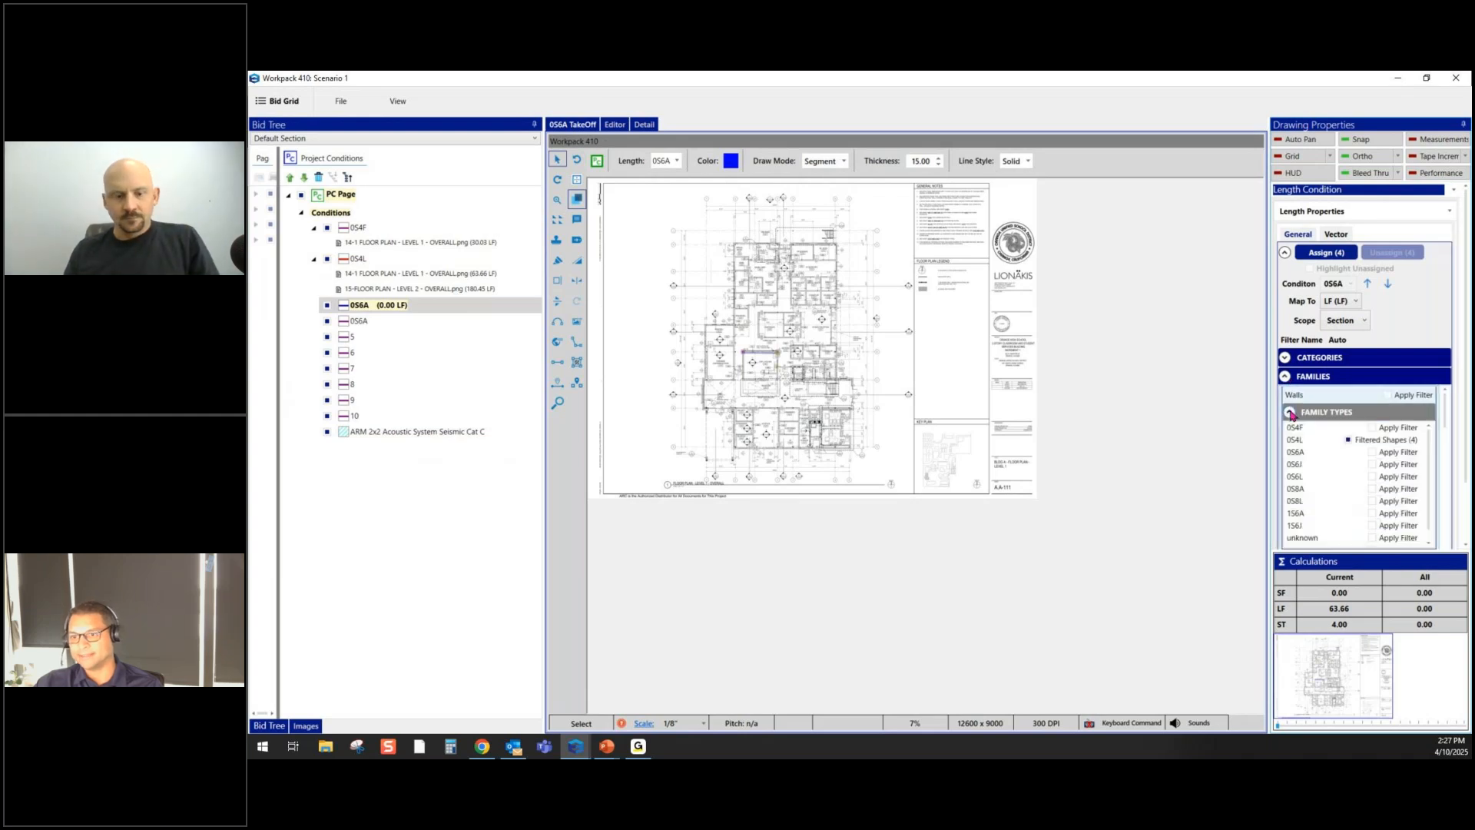
left_click(1373, 452)
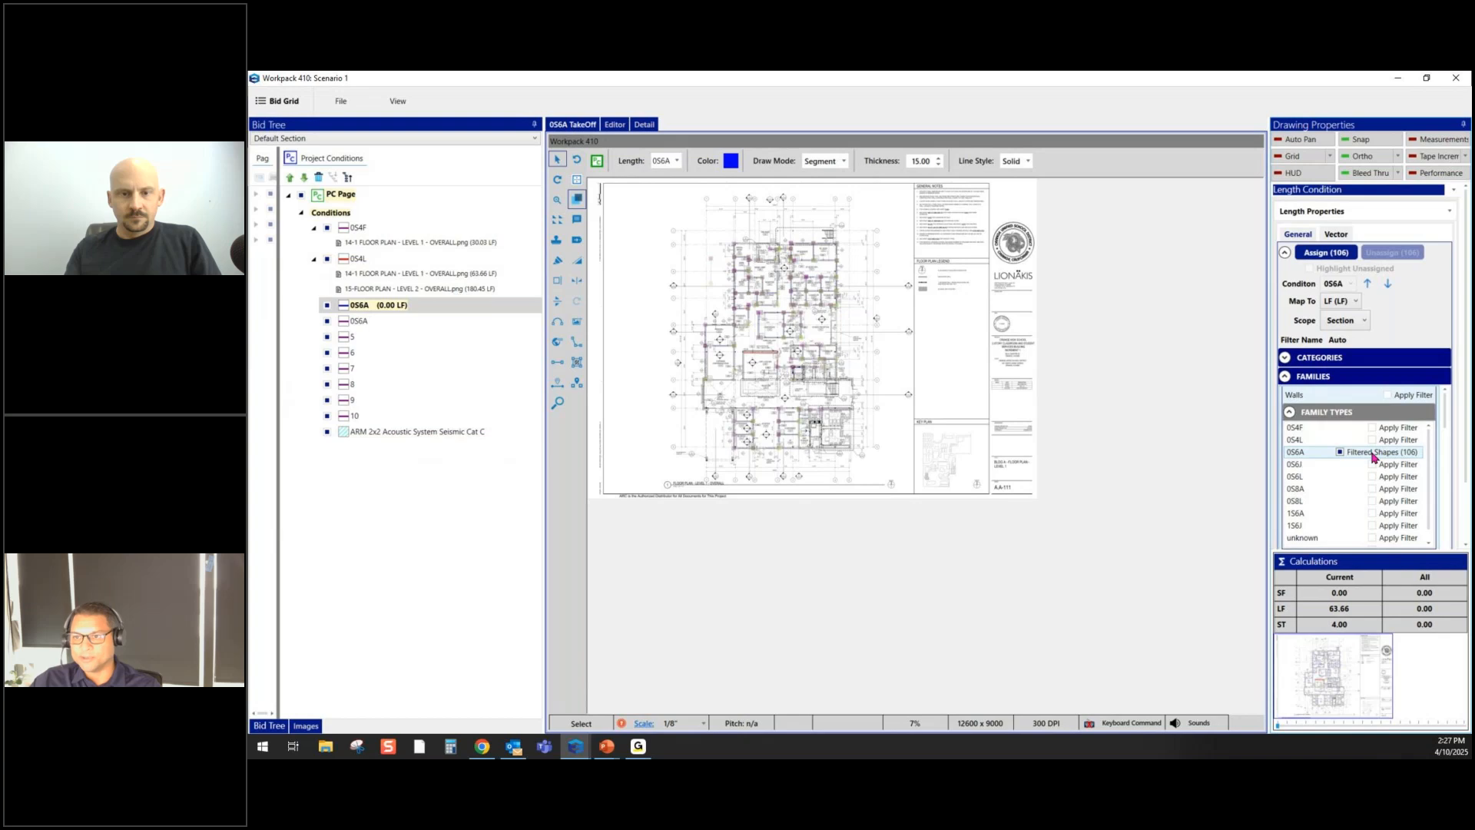
left_click(1322, 254)
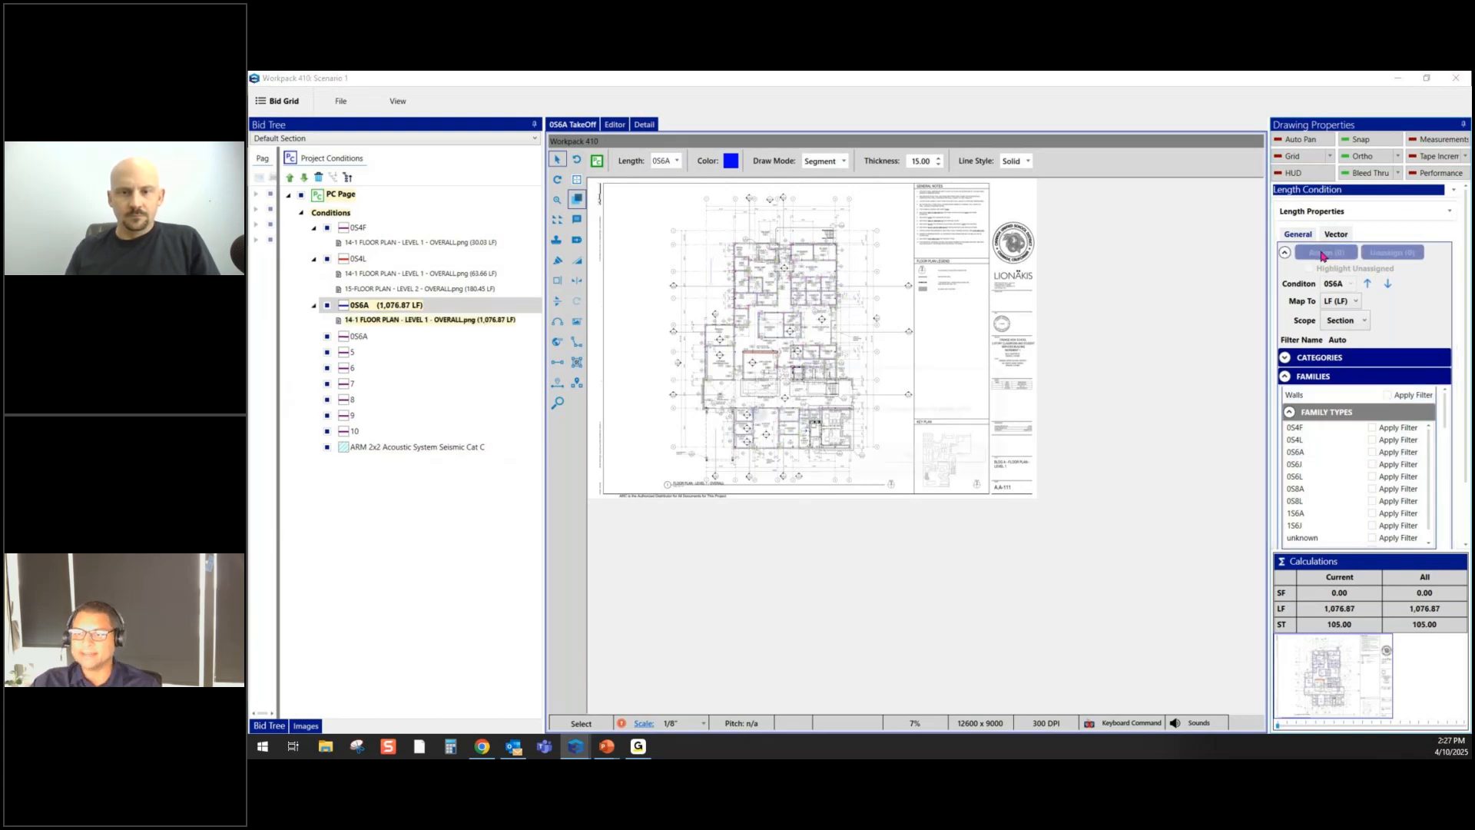
left_click(911, 457)
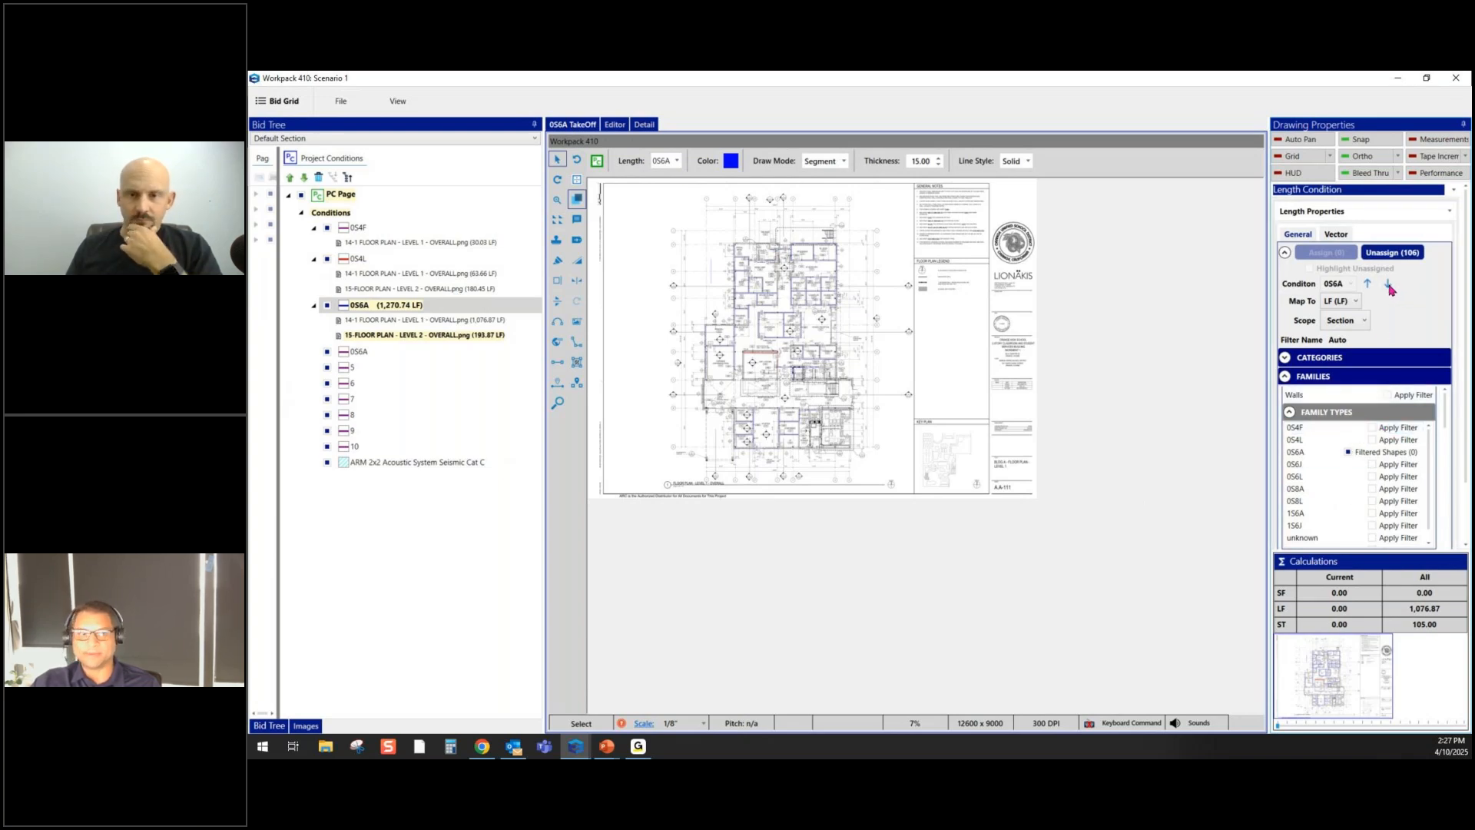
left_click(377, 463)
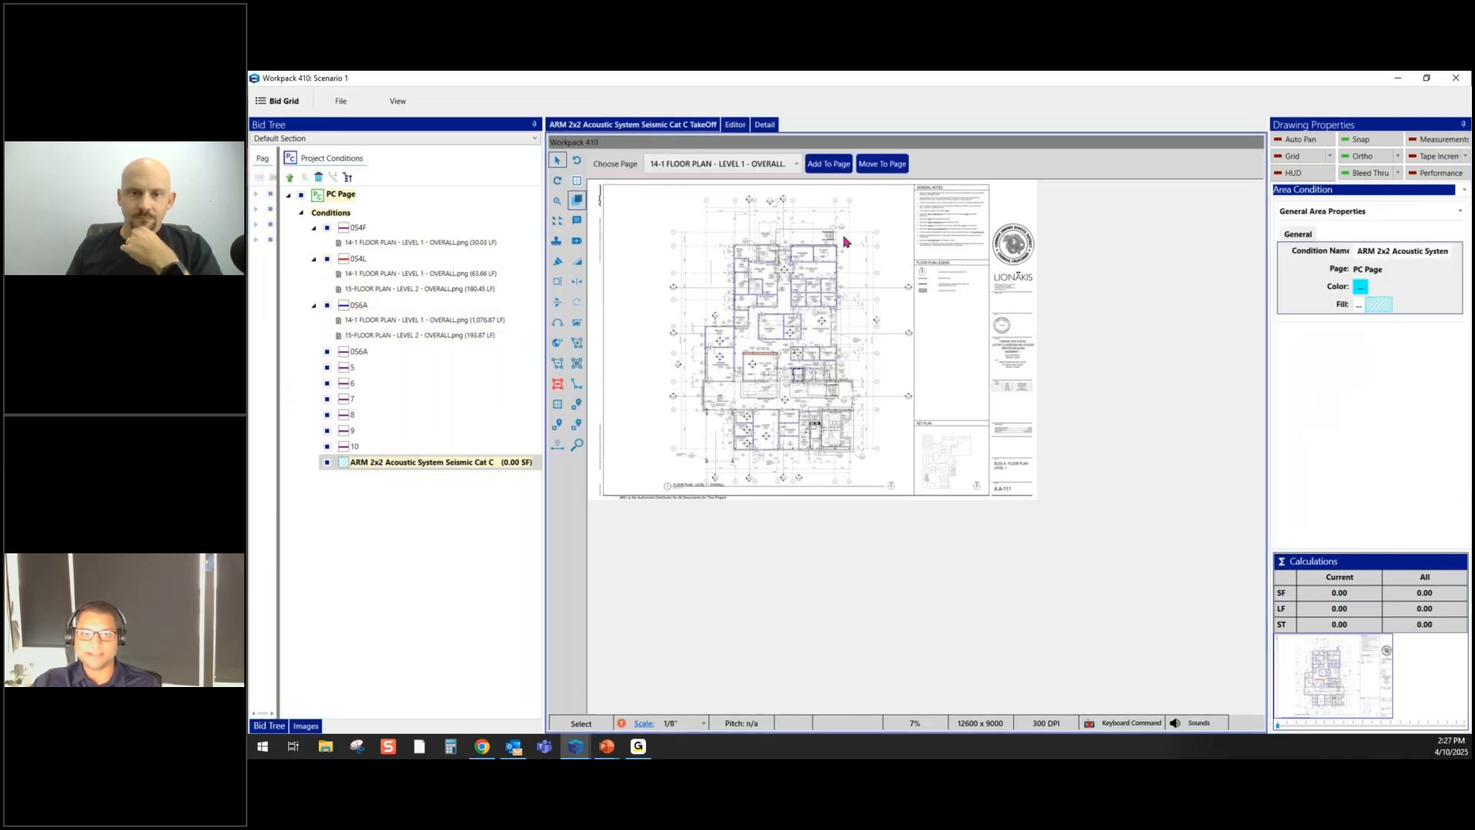
- Switch to the 16-1 CEILING PLAN - LEVEL 1 page and filter to type 1 Floors/Celings shapes
left_click(796, 163)
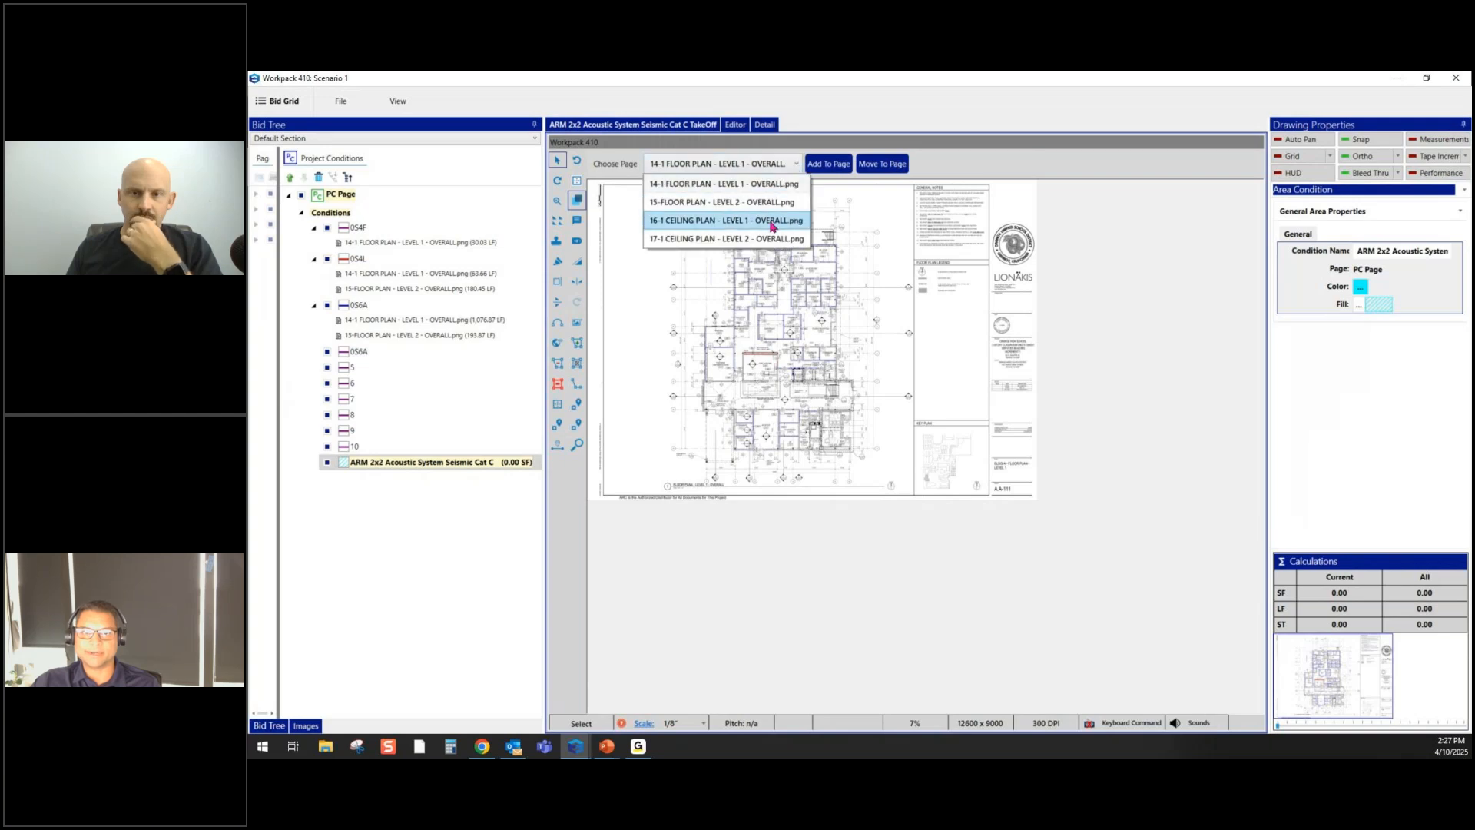
left_click(771, 223)
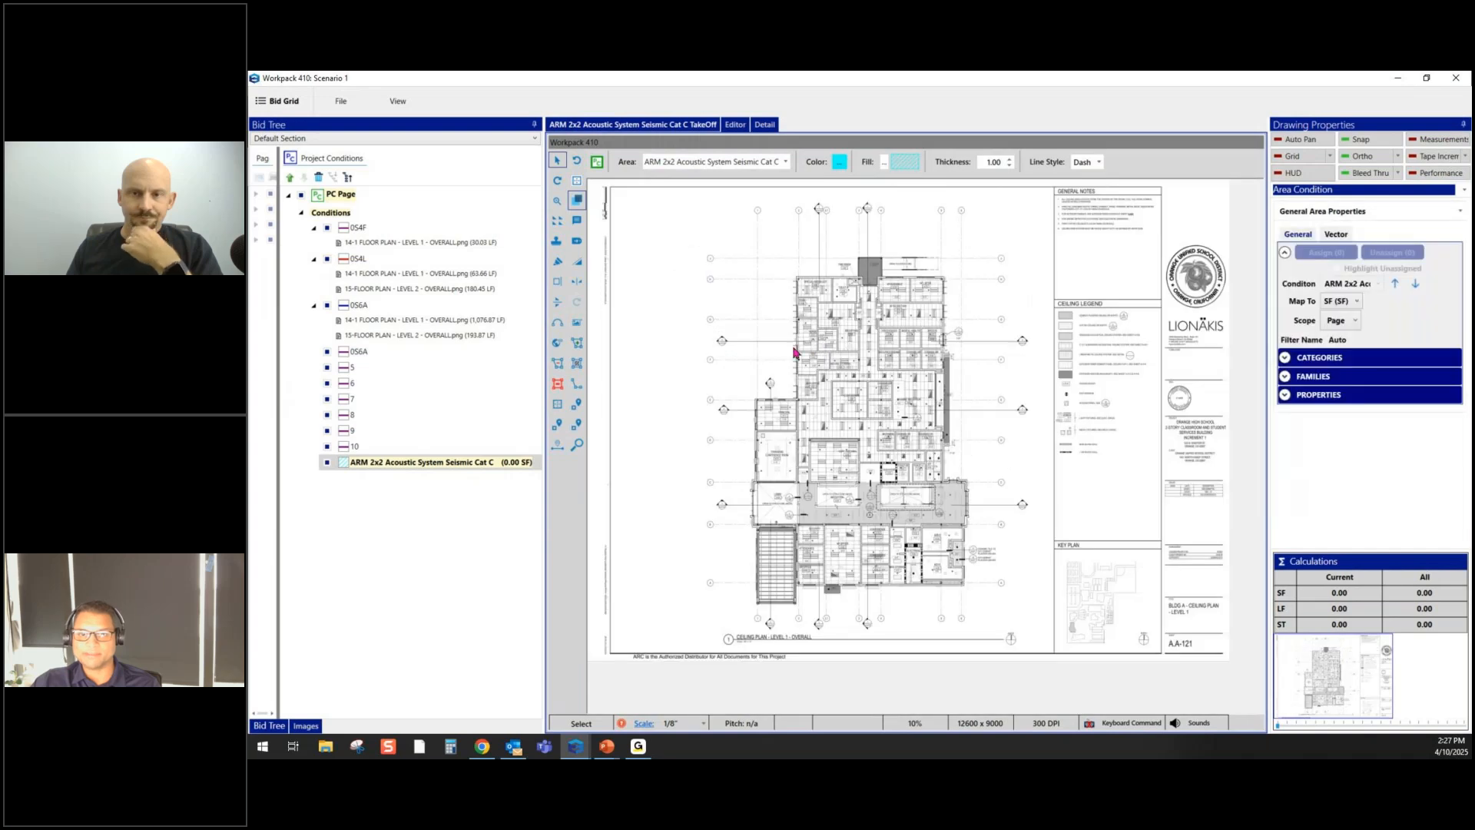
left_click(1287, 381)
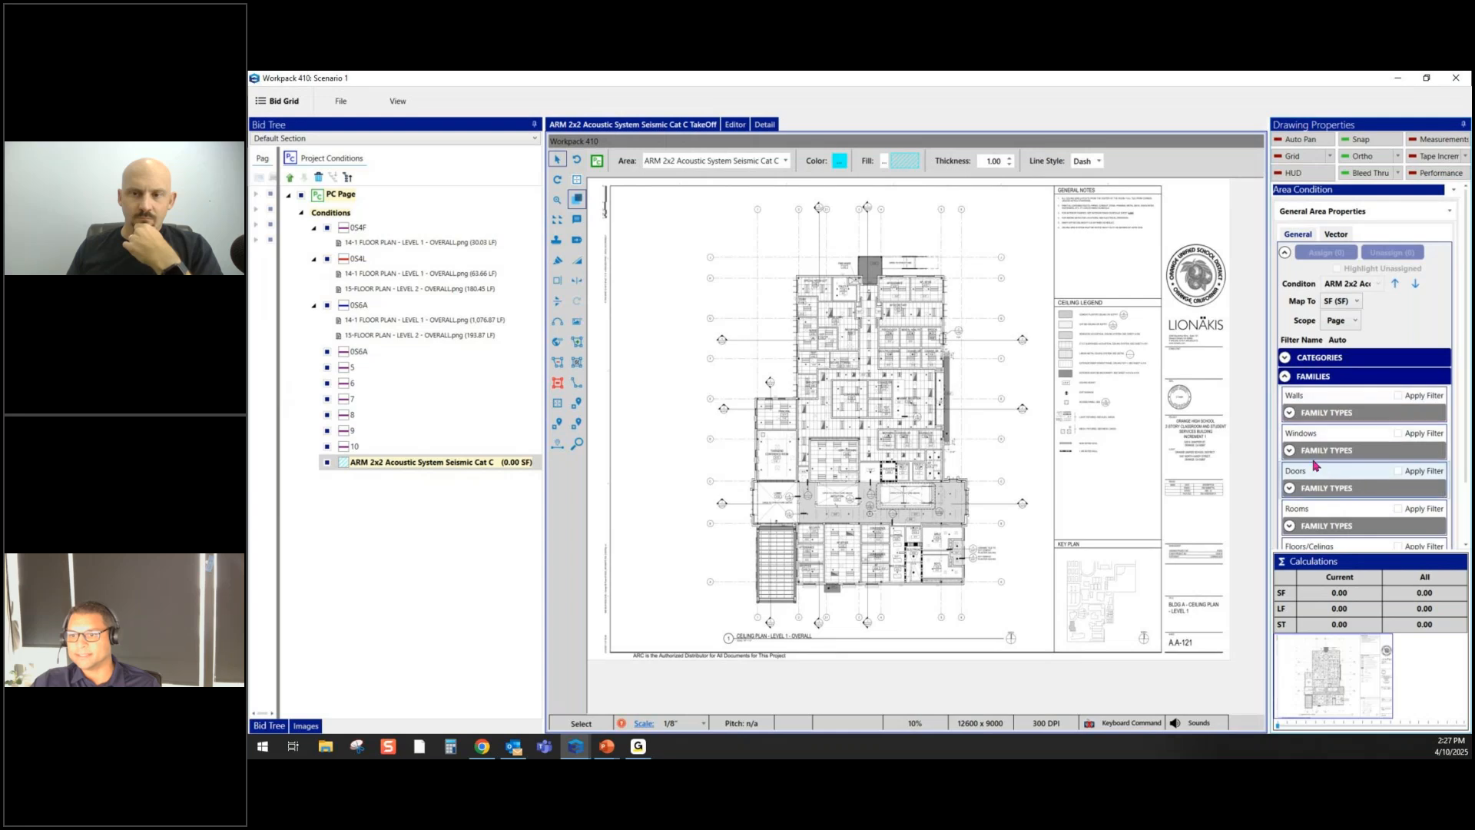
left_click_drag(1468, 452, 1468, 513)
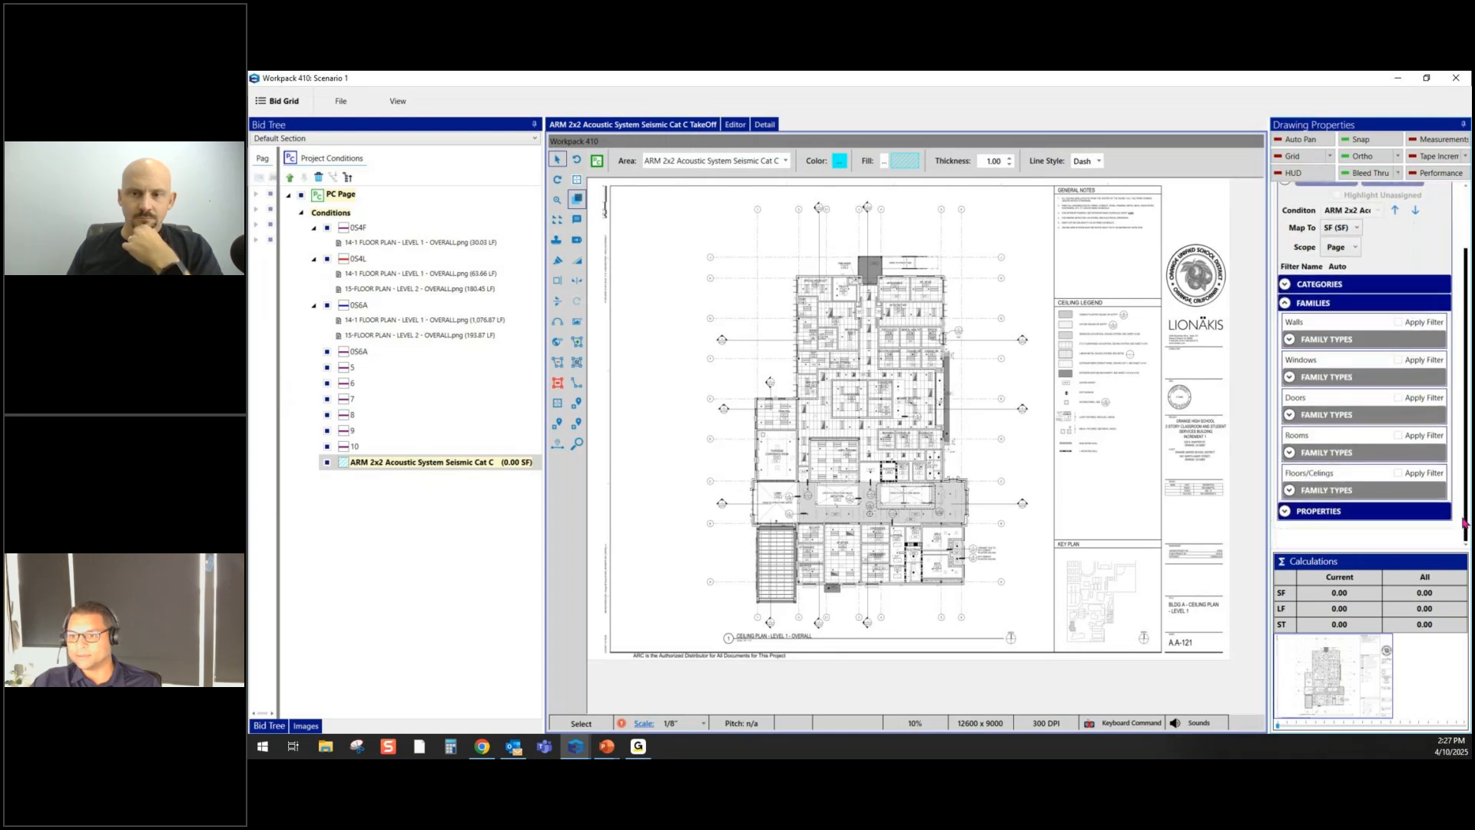
left_click(1289, 492)
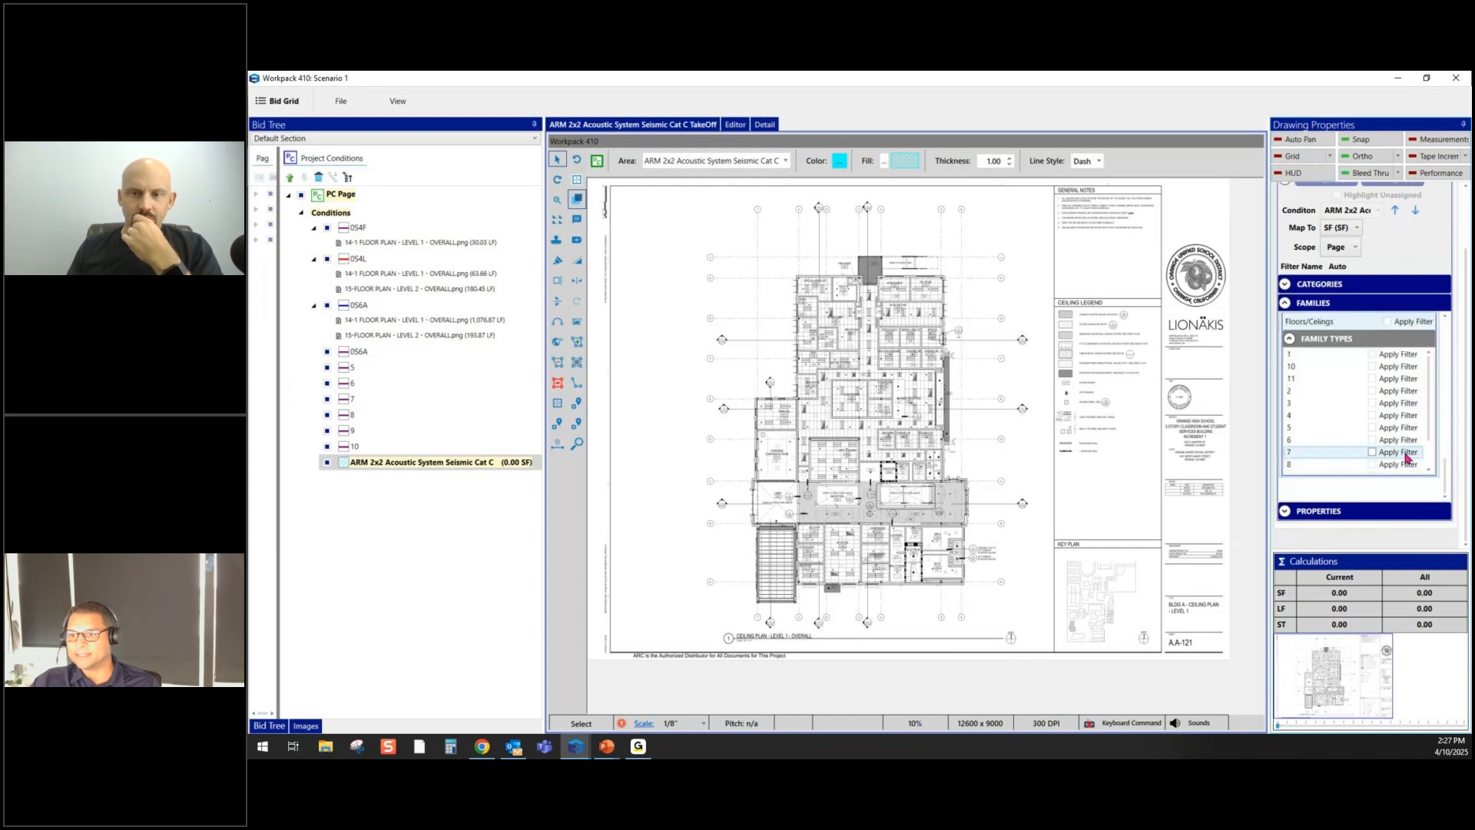
scroll(1443, 476, "up", 2)
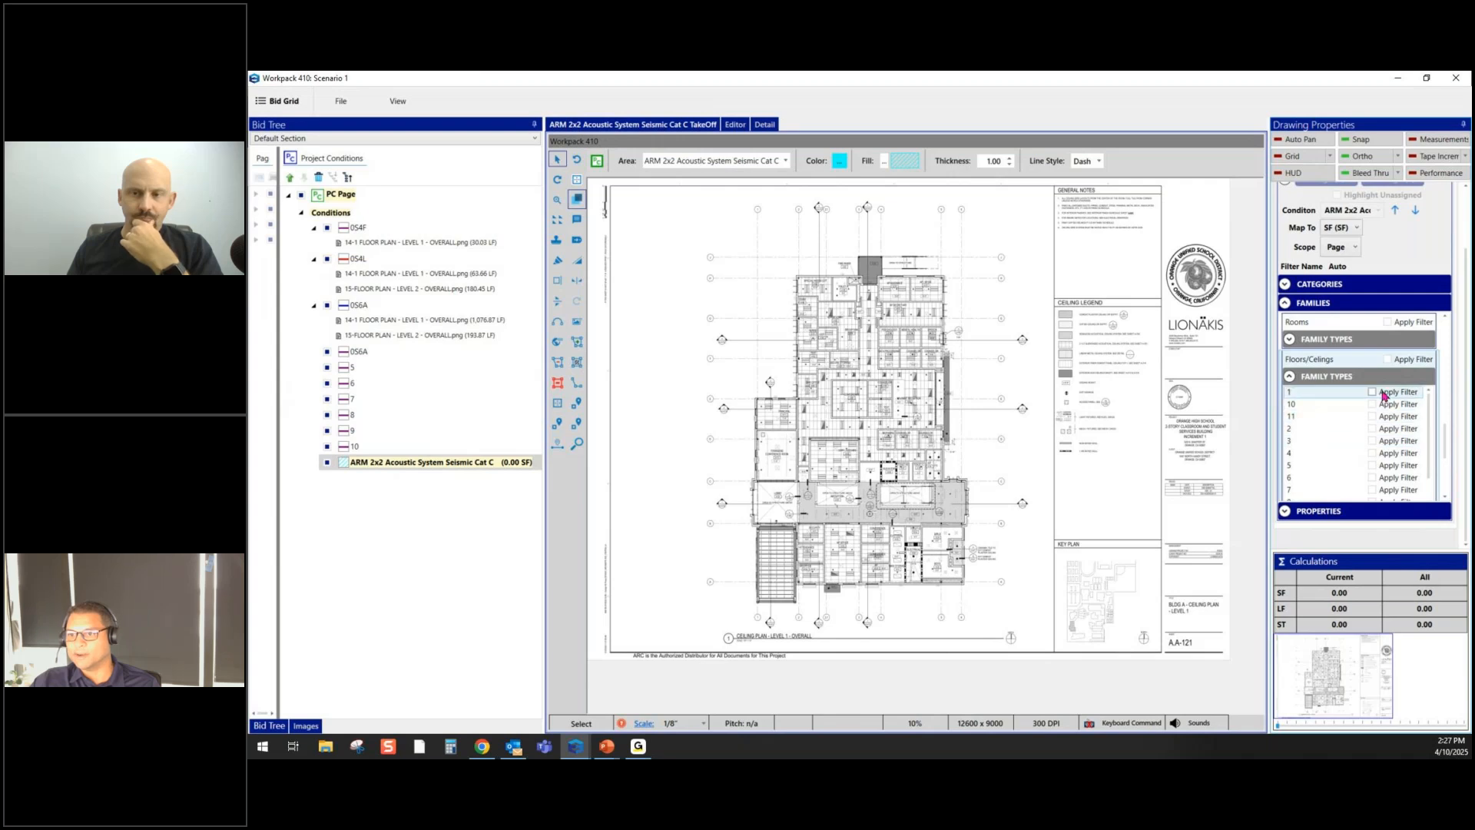
scroll(1375, 395, "down", 1)
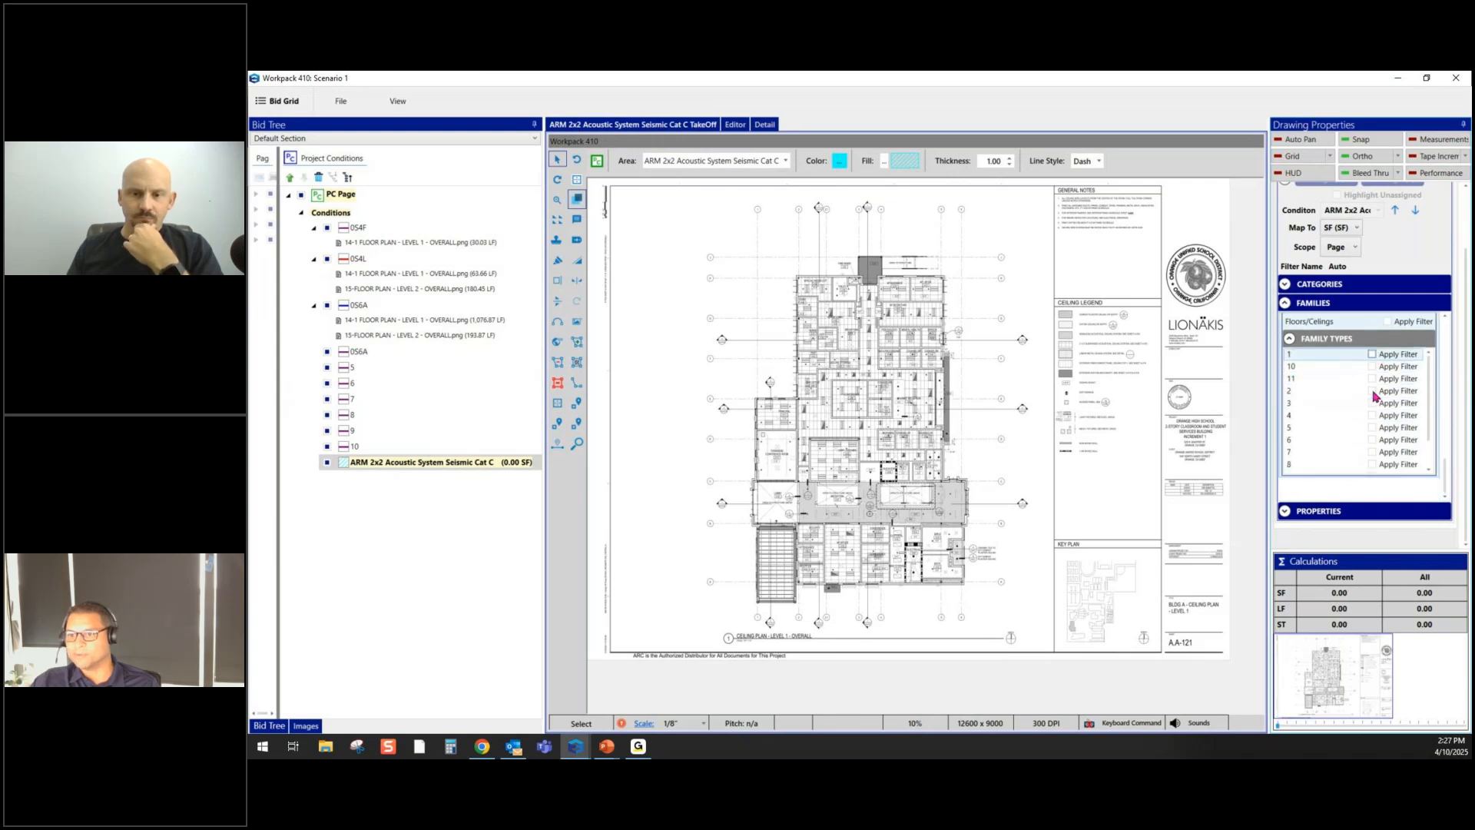
left_click(1374, 355)
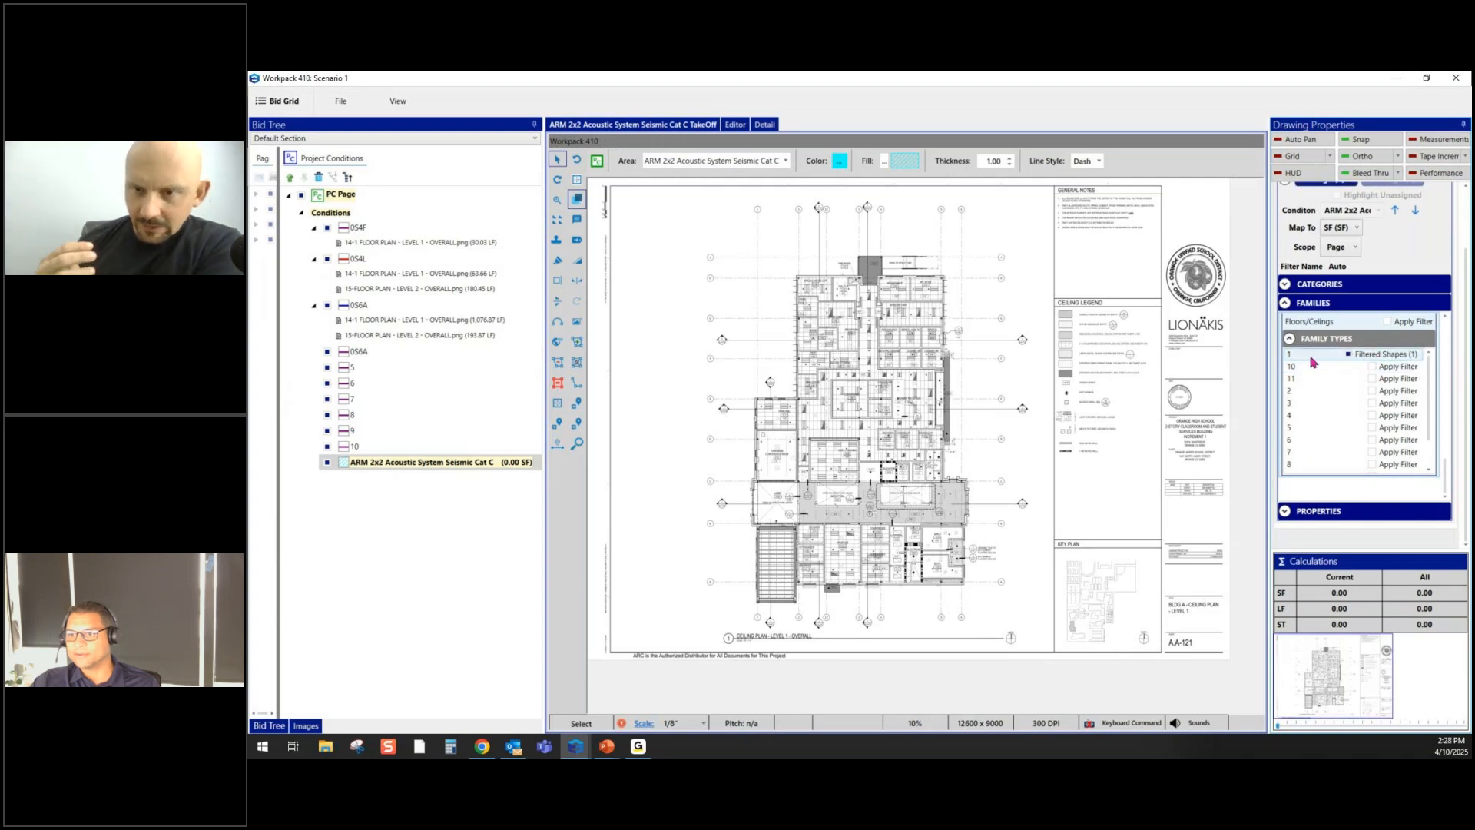
- Set the scope to Section and assign the type 1 ceiling shapes to ARM 2x2 (52.54 SF)
left_click(787, 163)
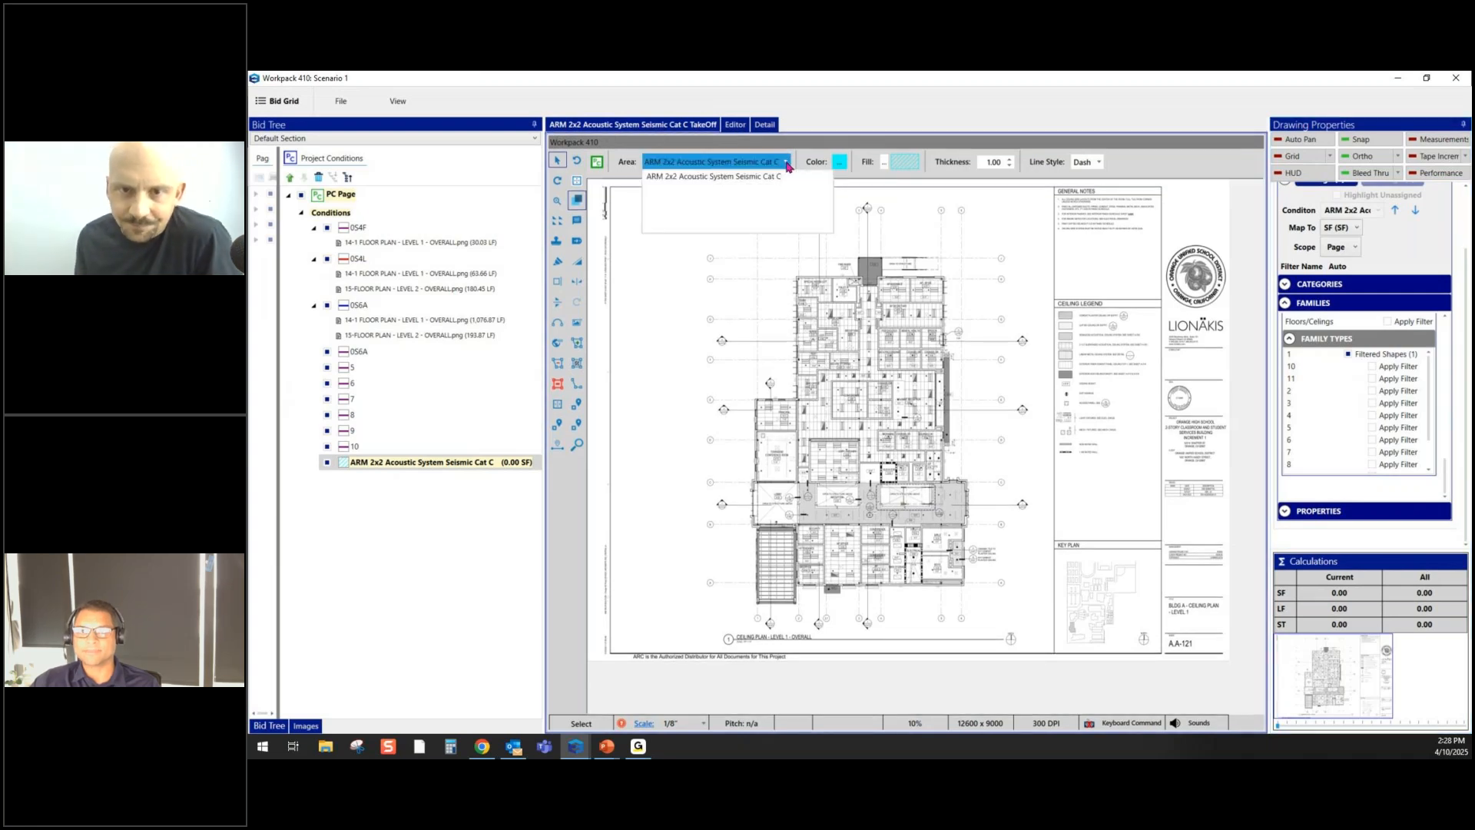
left_click(787, 165)
left_click(787, 164)
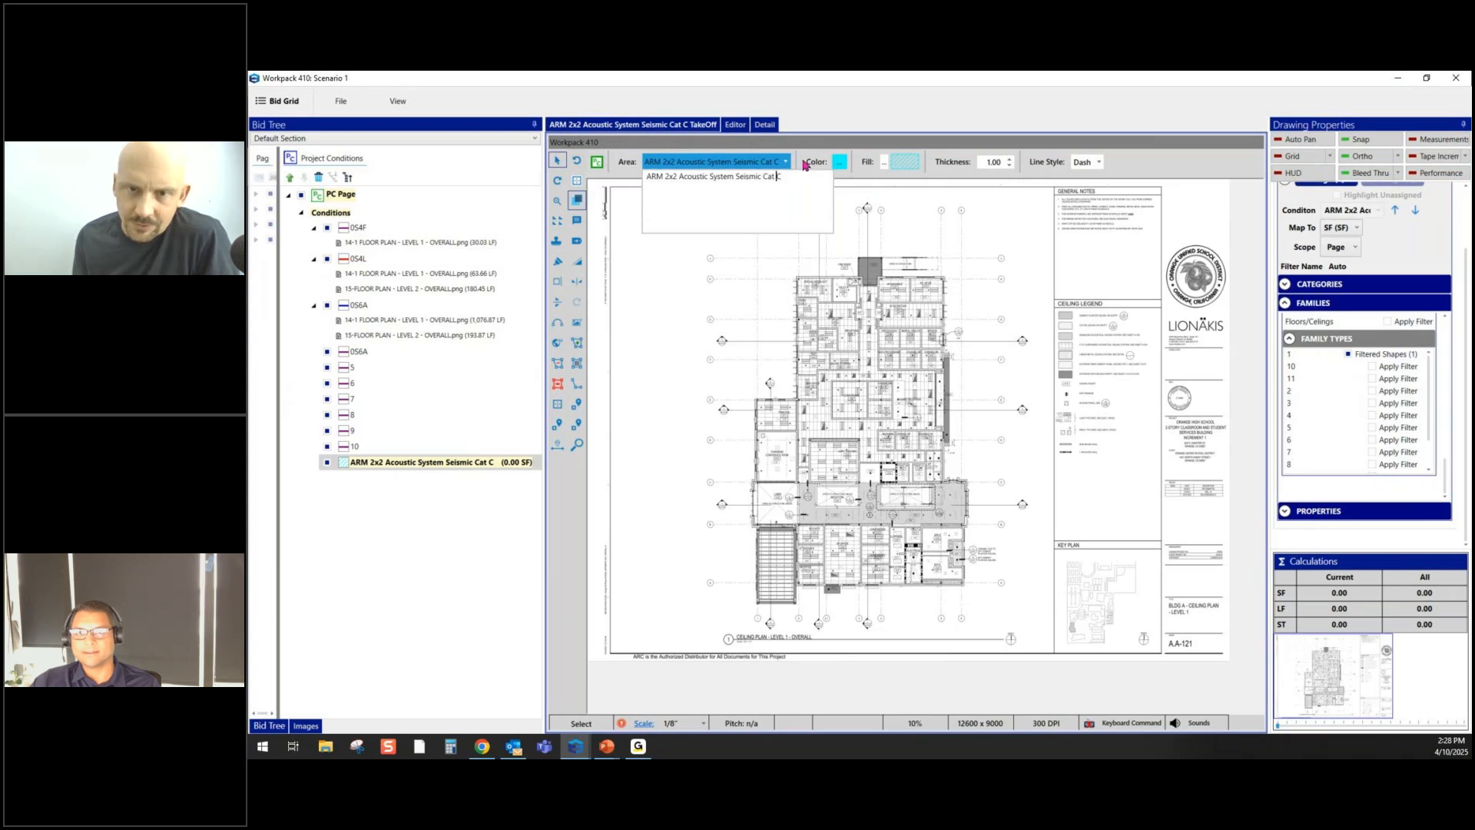
left_click(806, 164)
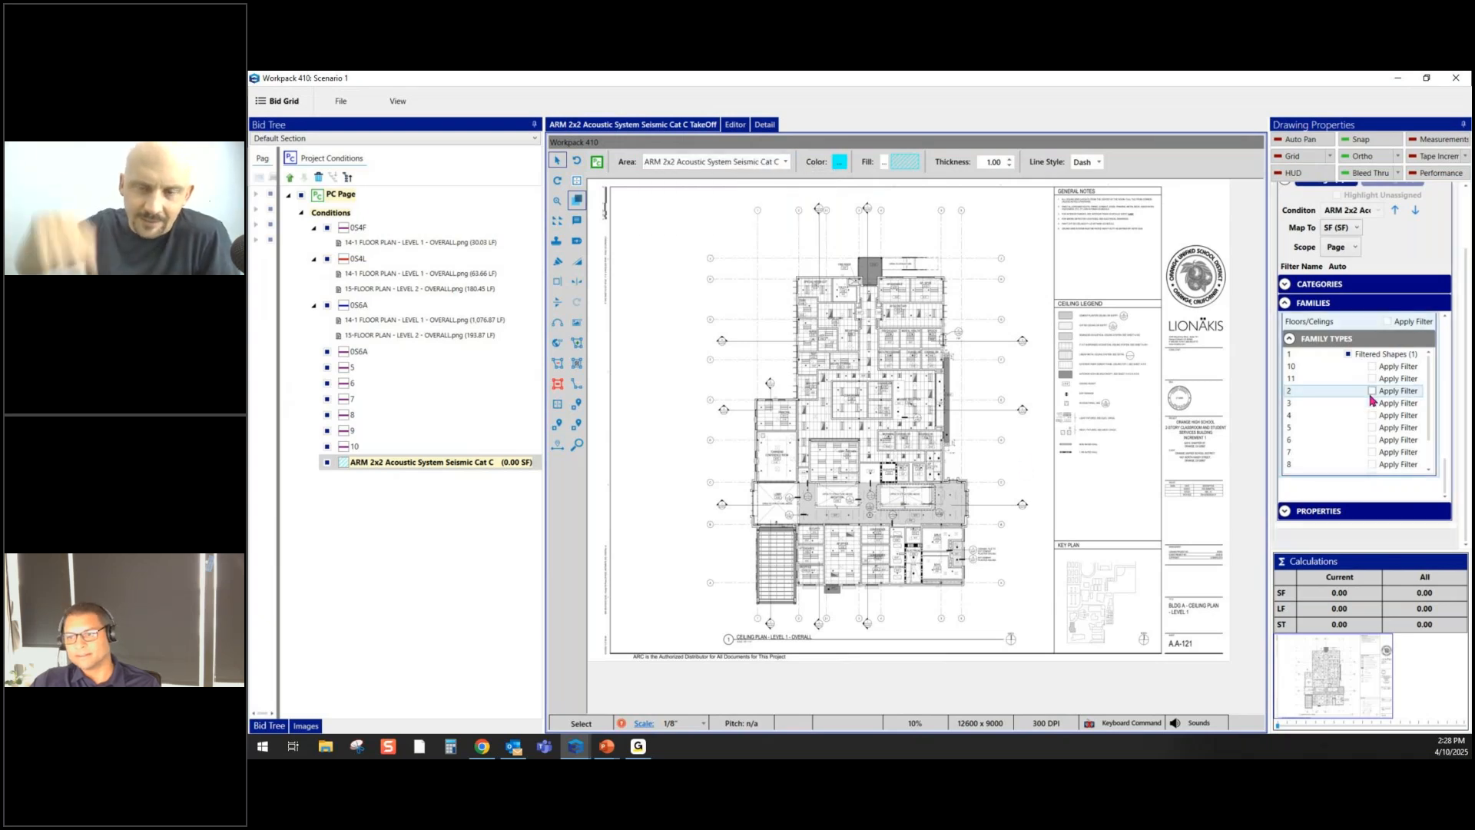
left_click(1357, 248)
left_click(1341, 275)
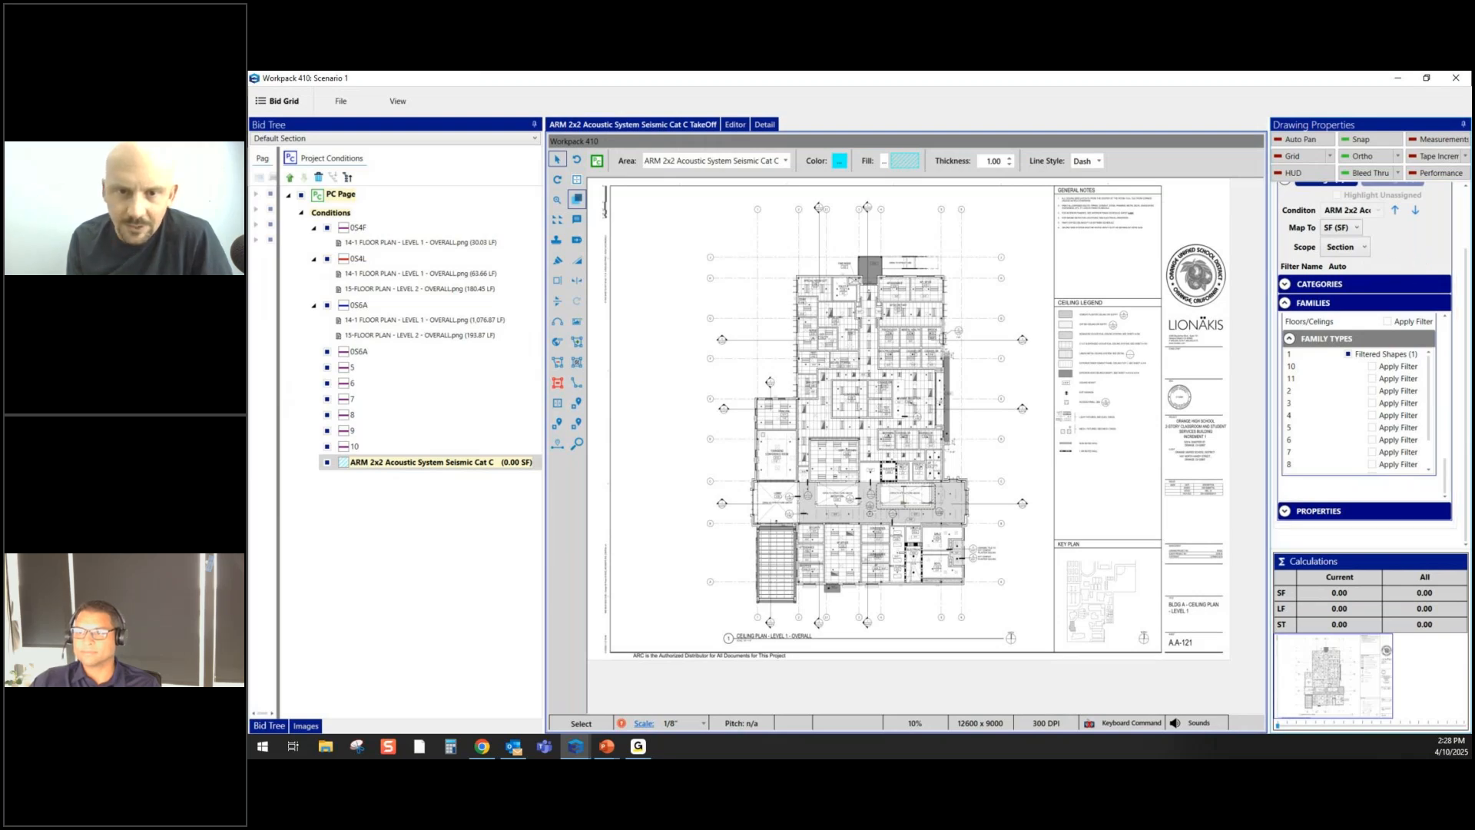
left_click_drag(1468, 272, 1469, 245)
left_click(1327, 215)
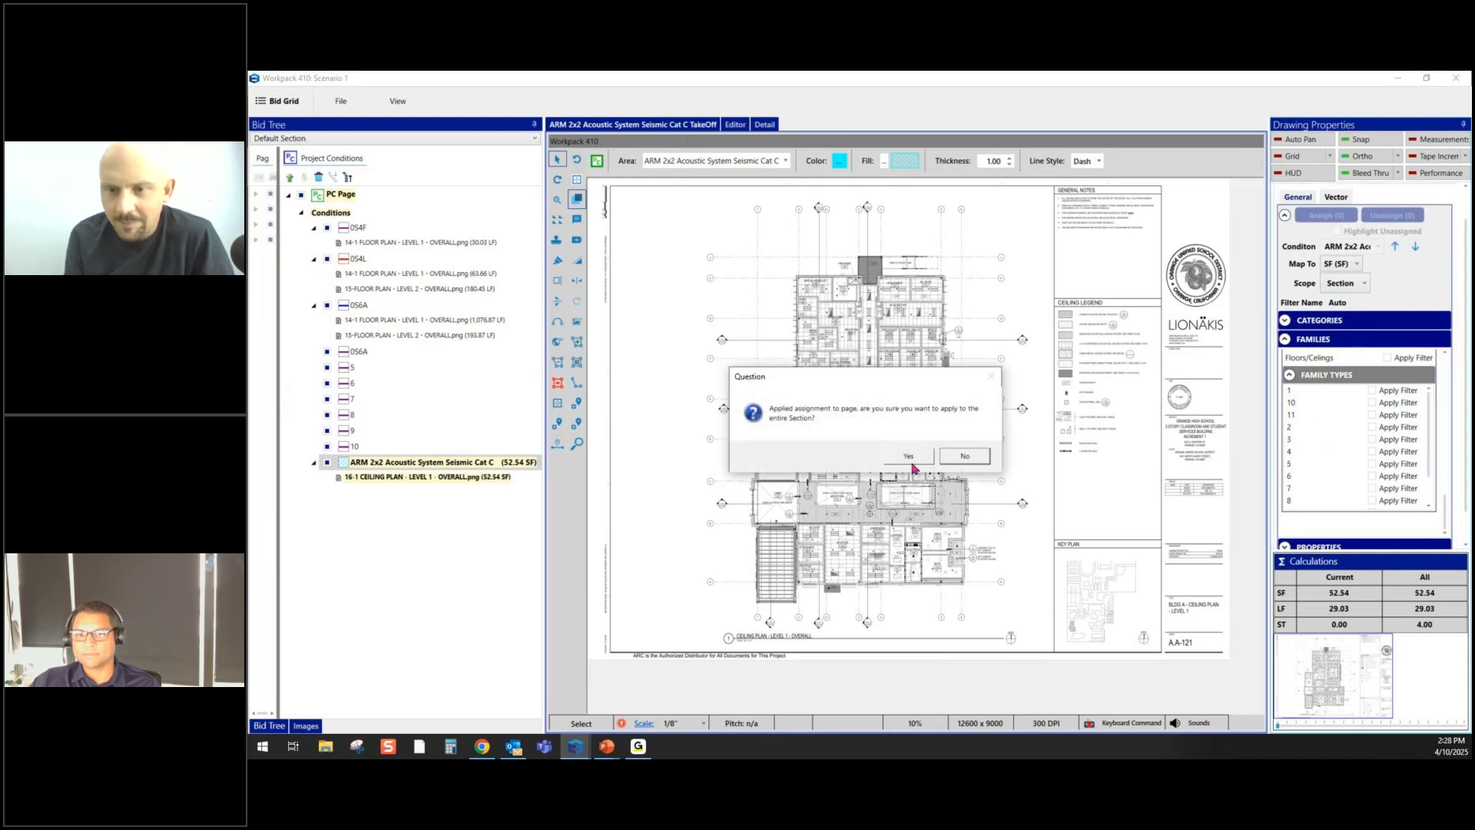
- Apply the ceiling assignment section-wide and bring up the Level 1 floor plan's priced conditions ($448,794.41)
left_click(909, 458)
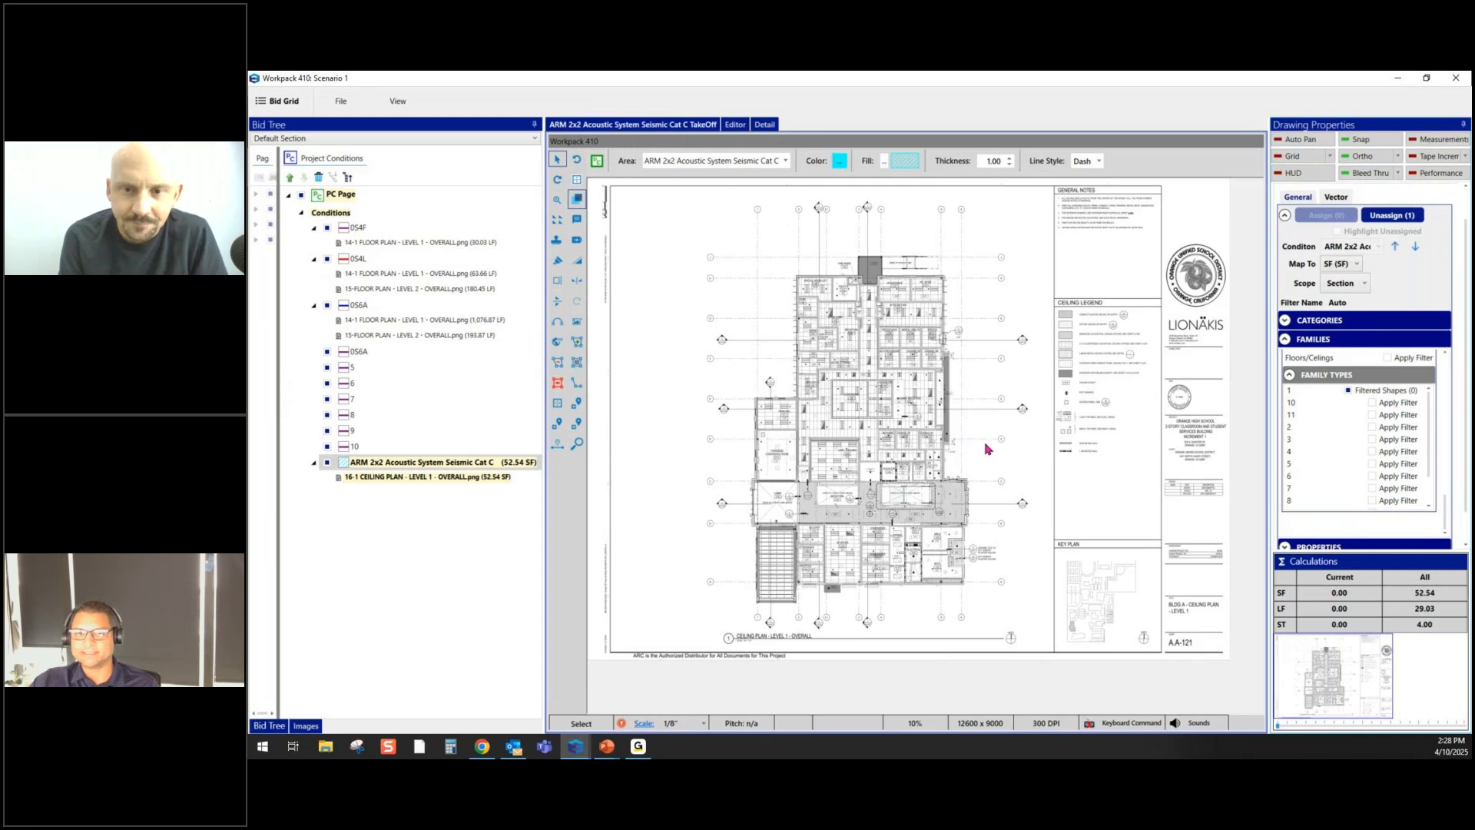
left_click(787, 162)
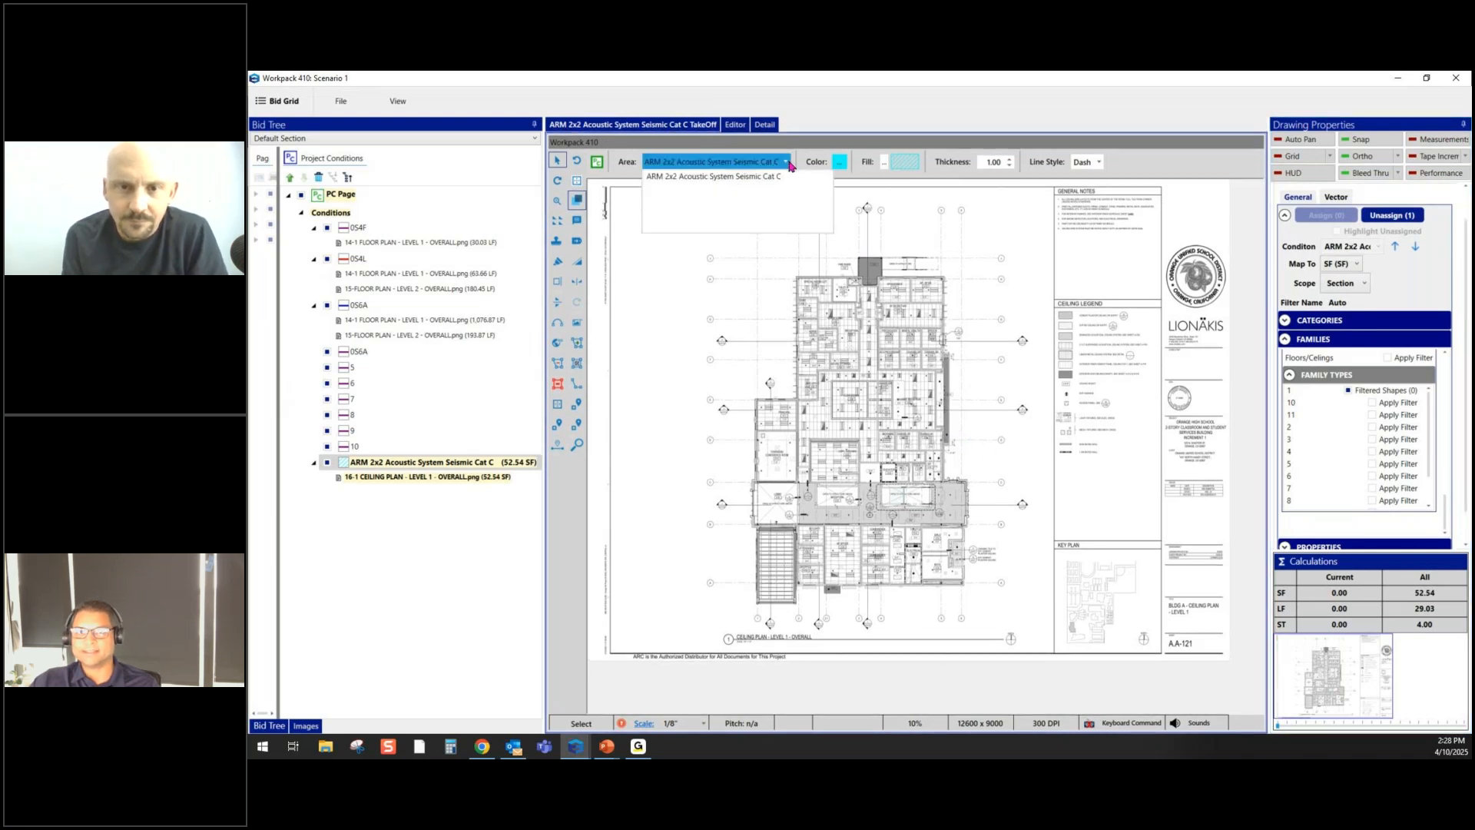
left_click(789, 164)
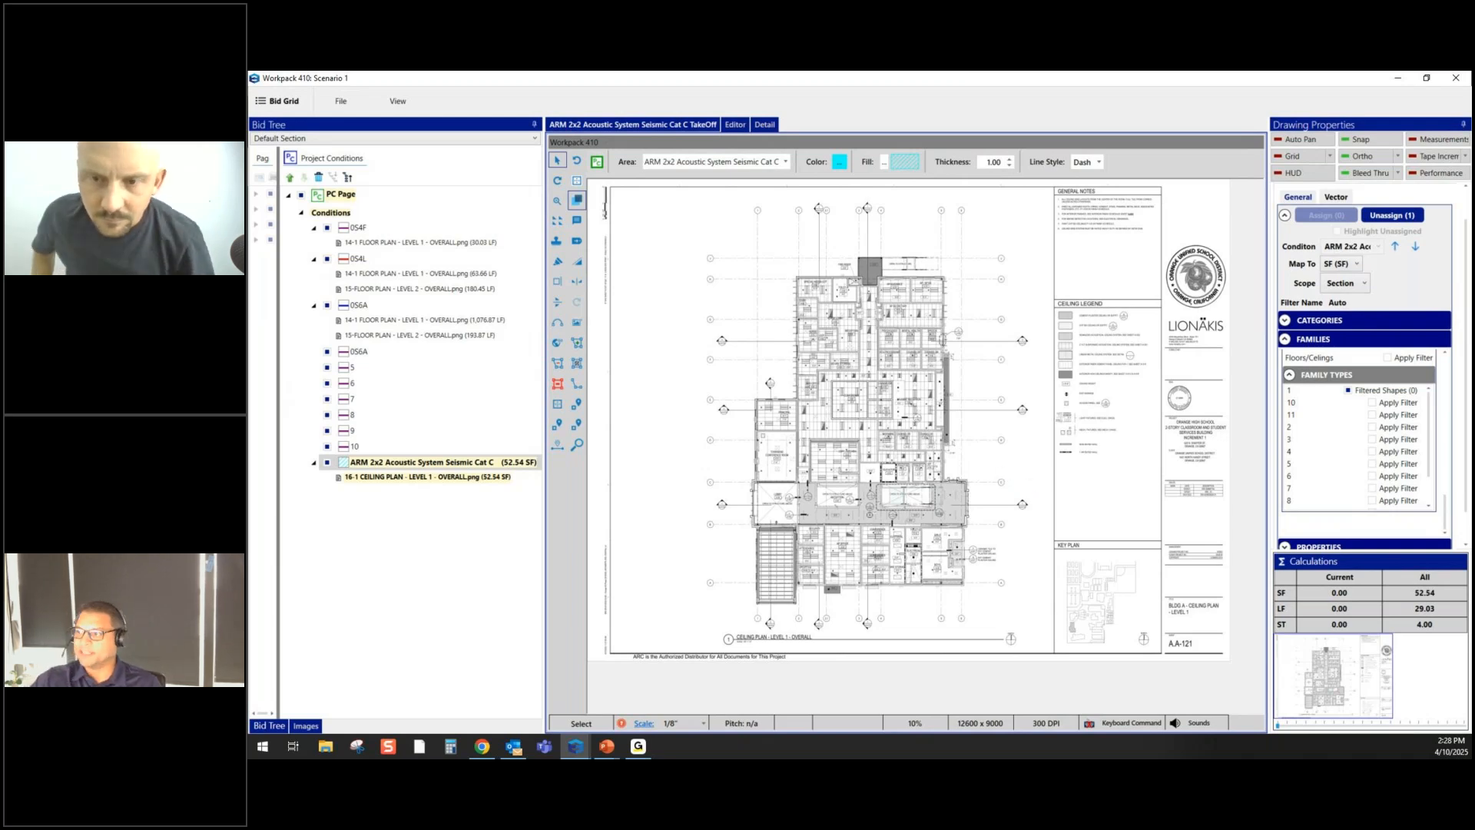
mouse_move(1473, 316)
left_mouse_down()
mouse_move(1069, 242)
mouse_move(799, 216)
left_mouse_up()
left_click_drag(779, 80, 1473, 253)
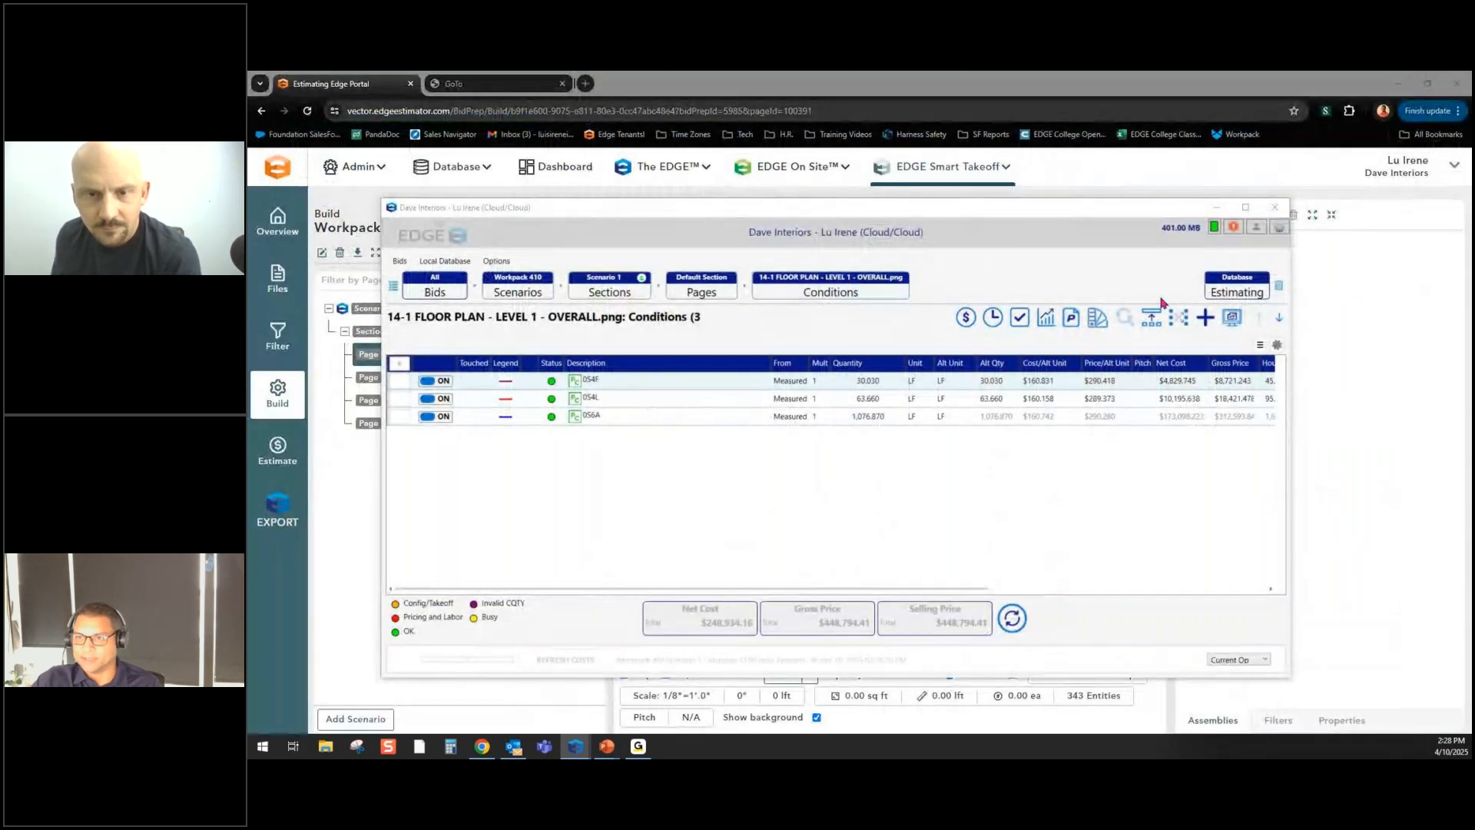
- Maximize the estimating window, review the $73,572.385 material pricing, then show labor totalling 2,319.68 hours
left_click(1246, 208)
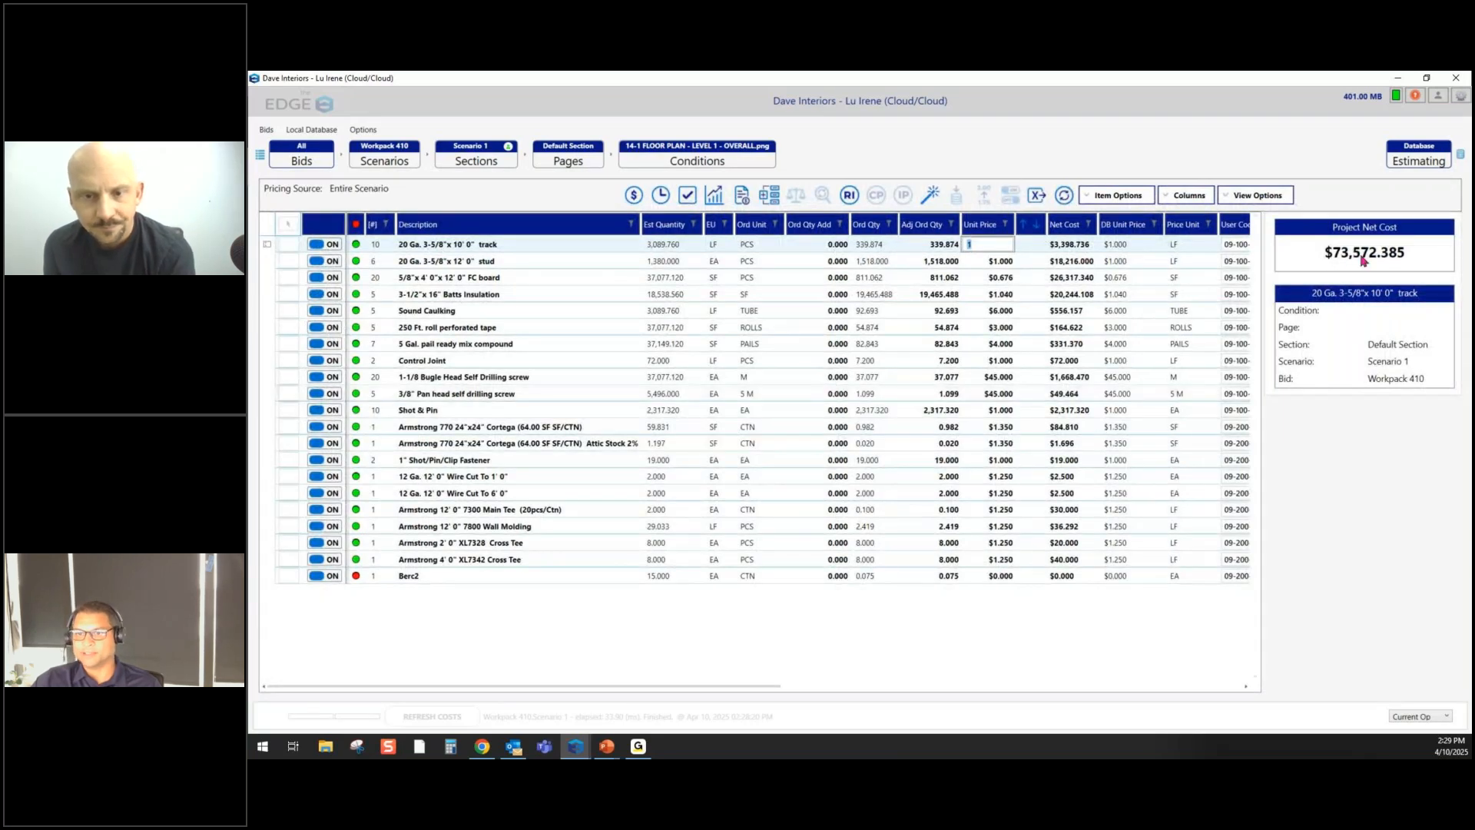
left_click(661, 197)
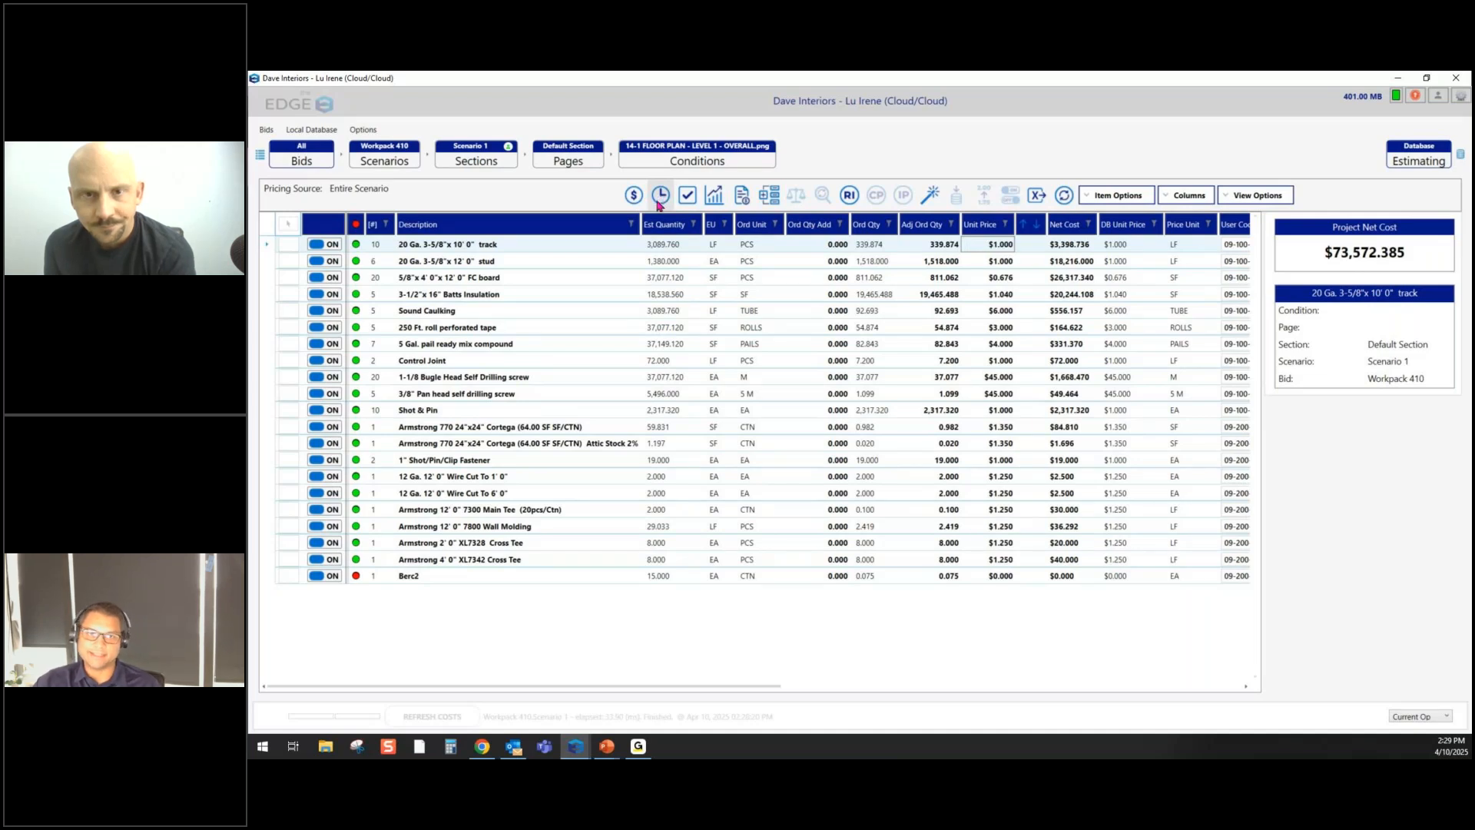
left_click(659, 202)
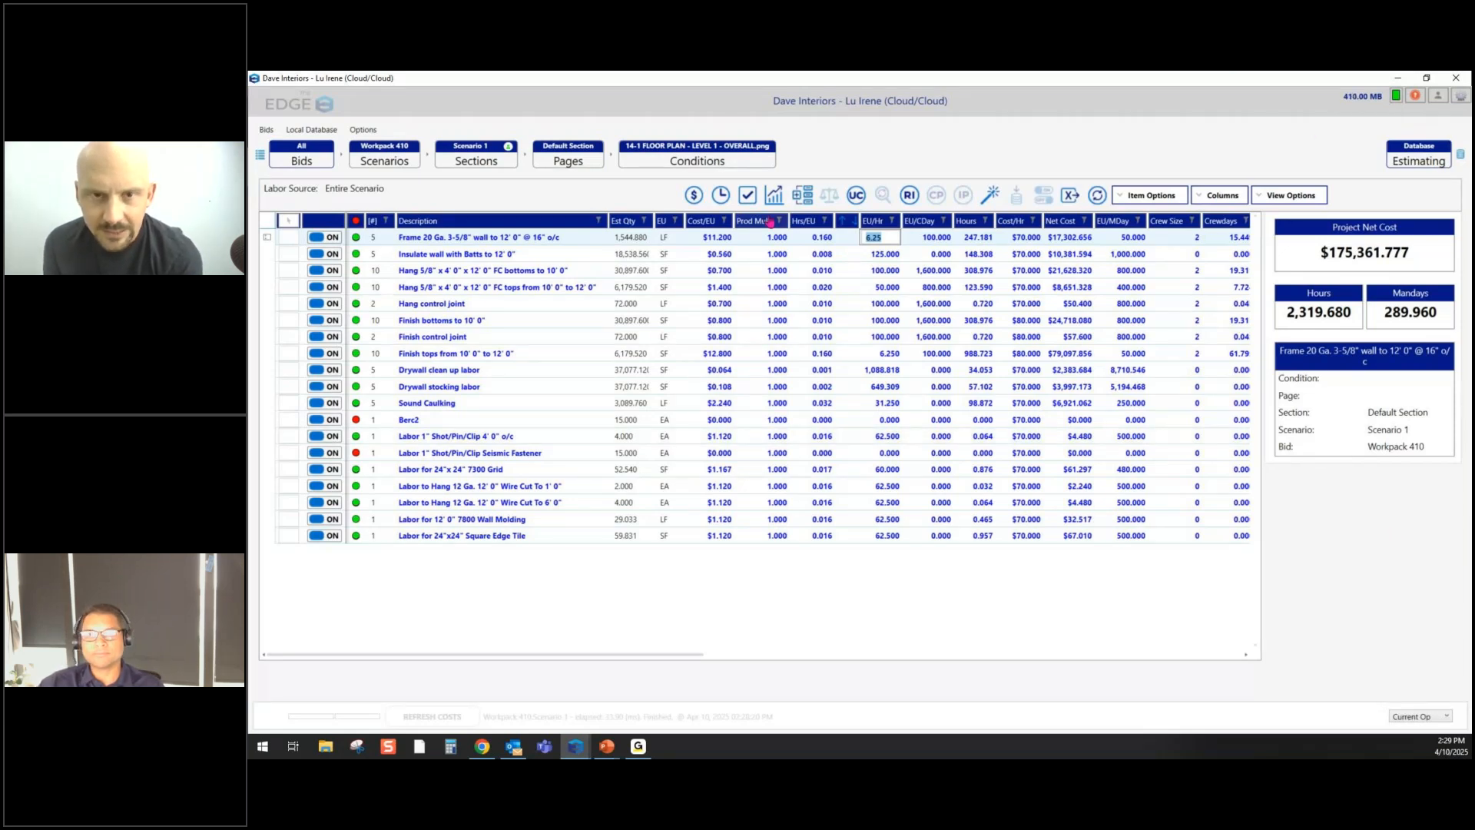
- Show the bottom-end summary ($449,529.559 total job), then switch back to the presentation slides
left_click(747, 196)
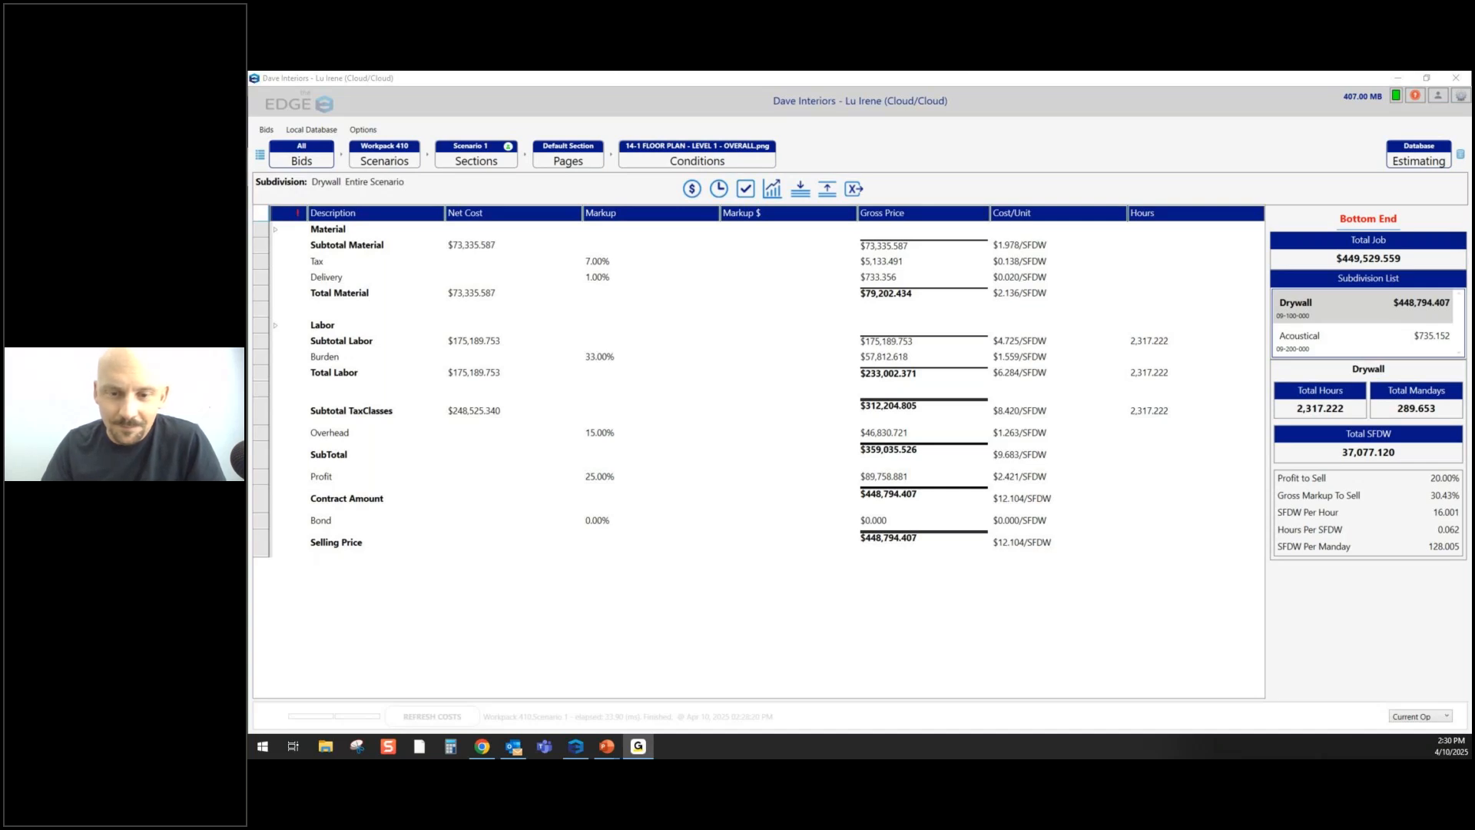
key("alt+Tab")
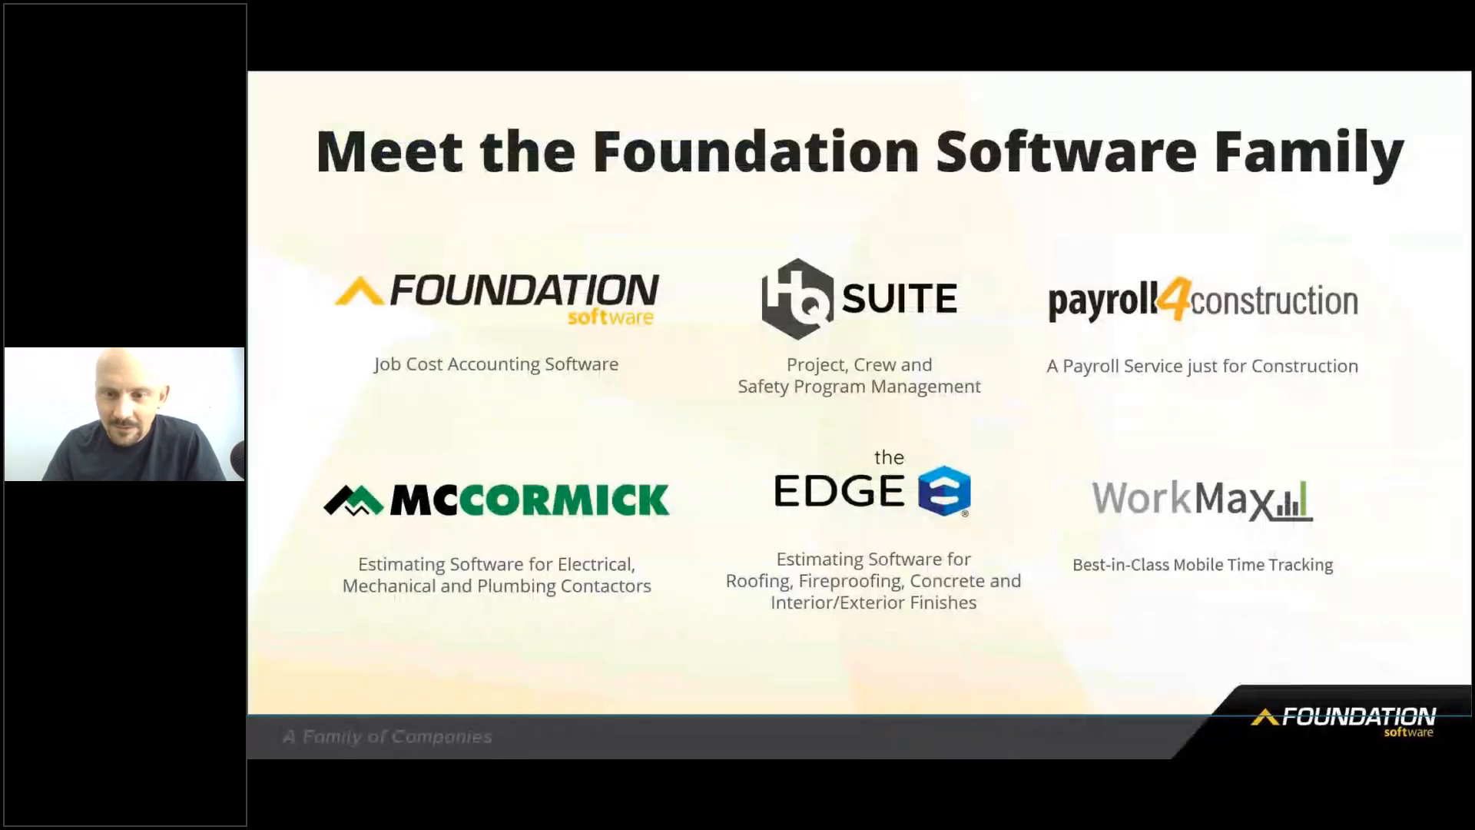
- Advance past the Foundation Software family slide to the Workpack AI-takeoffs slide
key("Right")
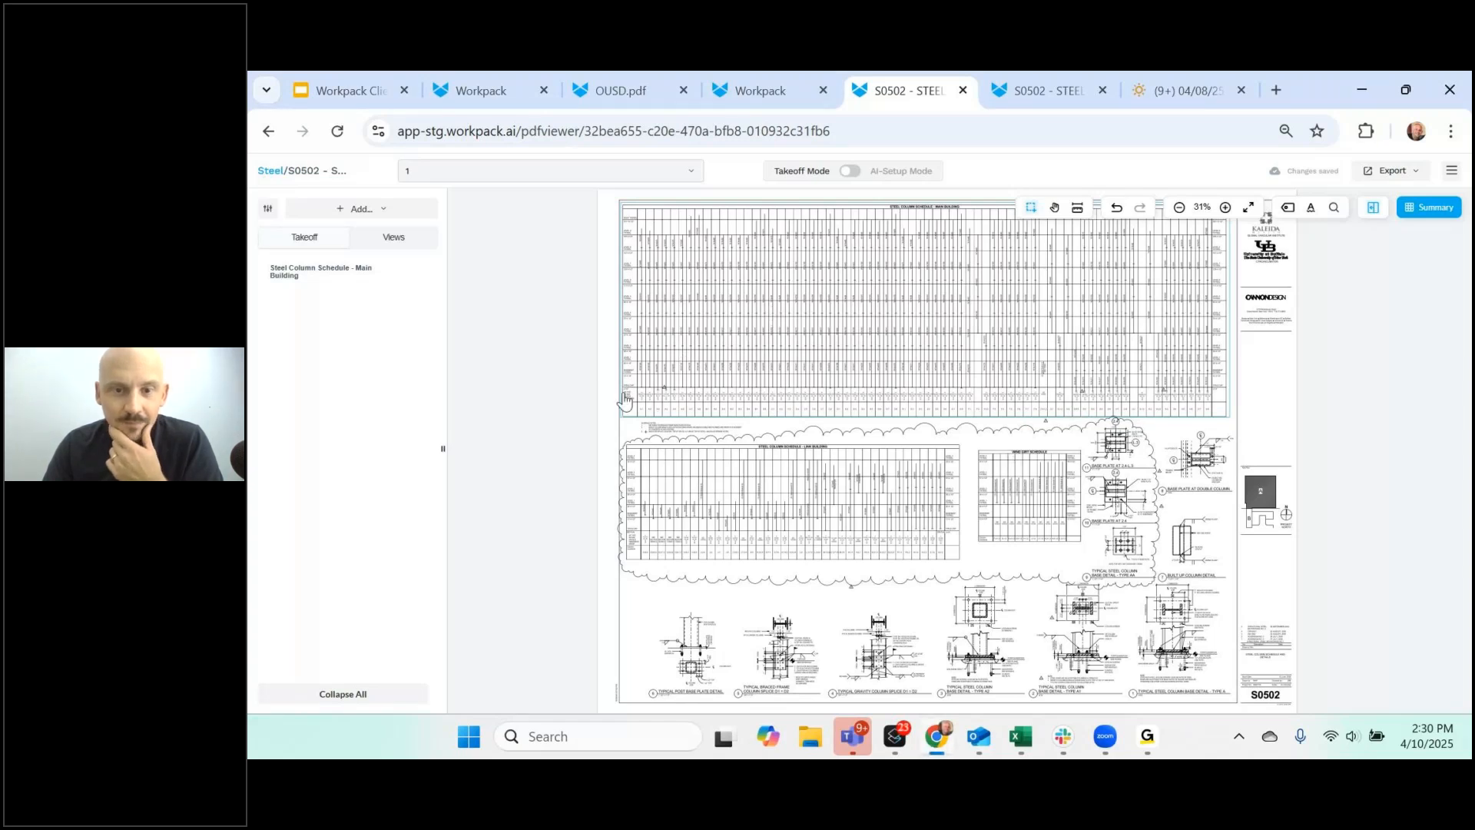
- Run Detect Steel Columns on the Steel Column Schedule - Main Building zone
mouse_move(405, 281)
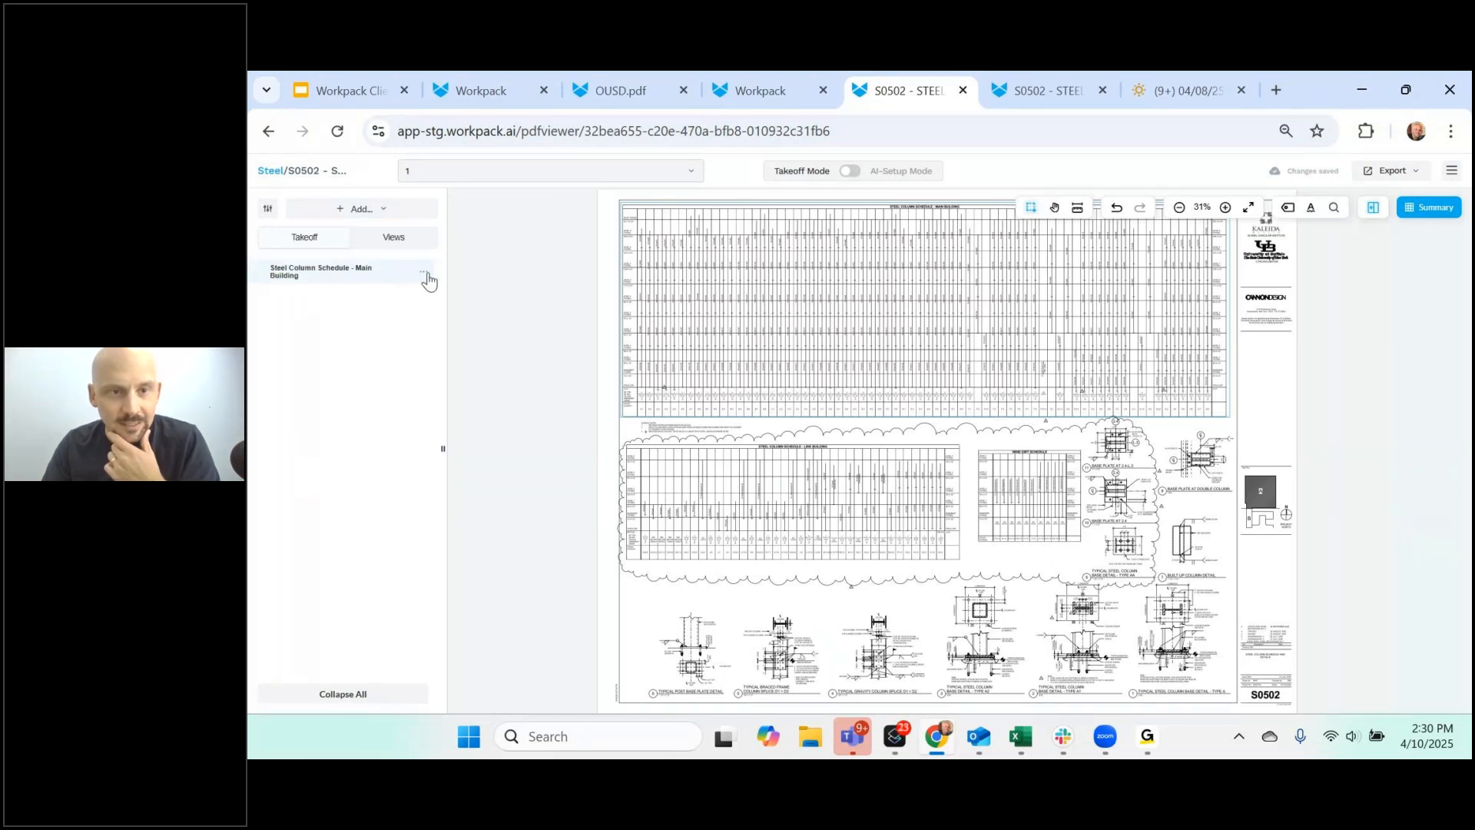
left_click(424, 275)
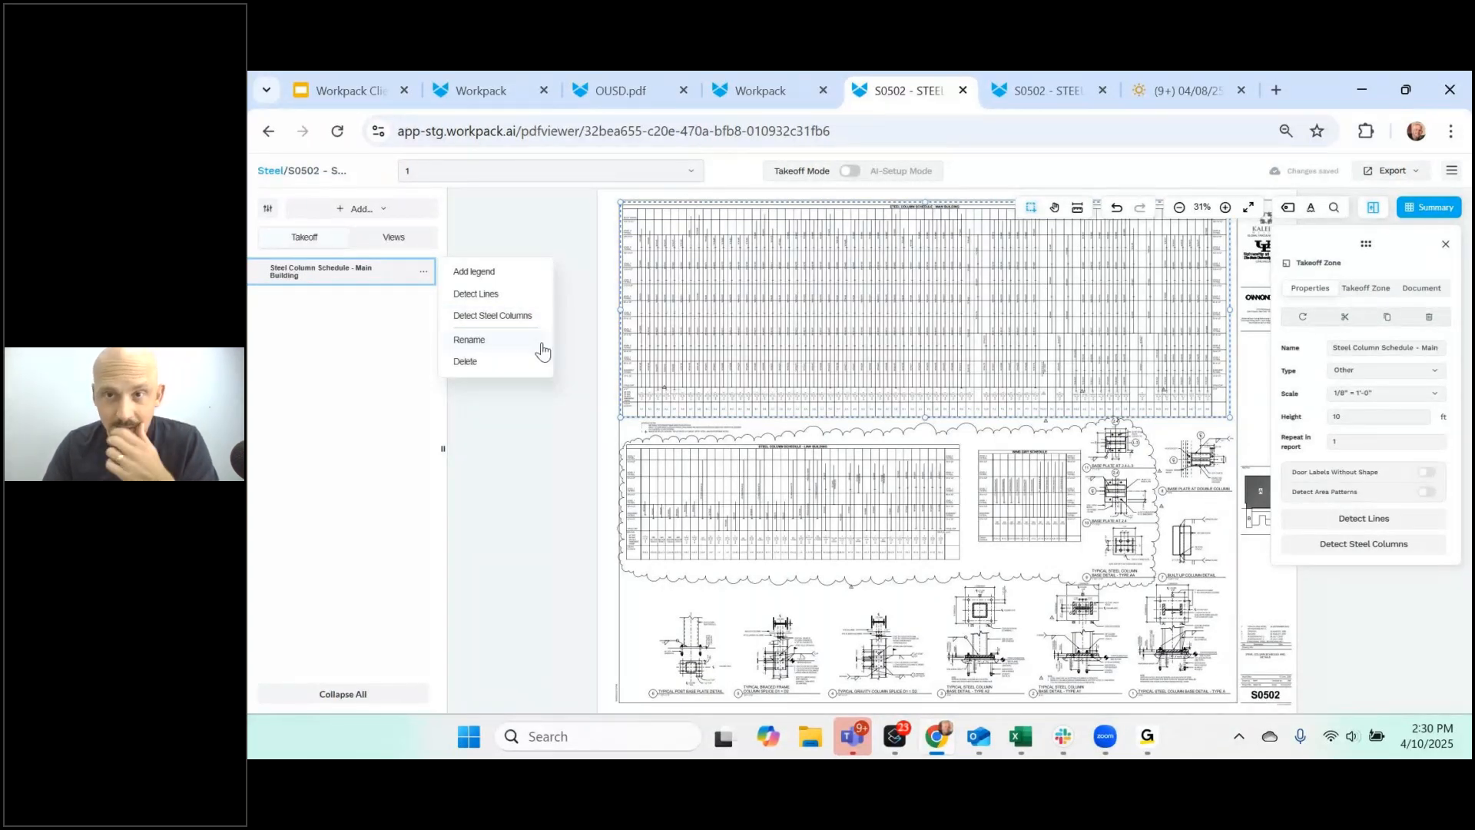
left_click(507, 316)
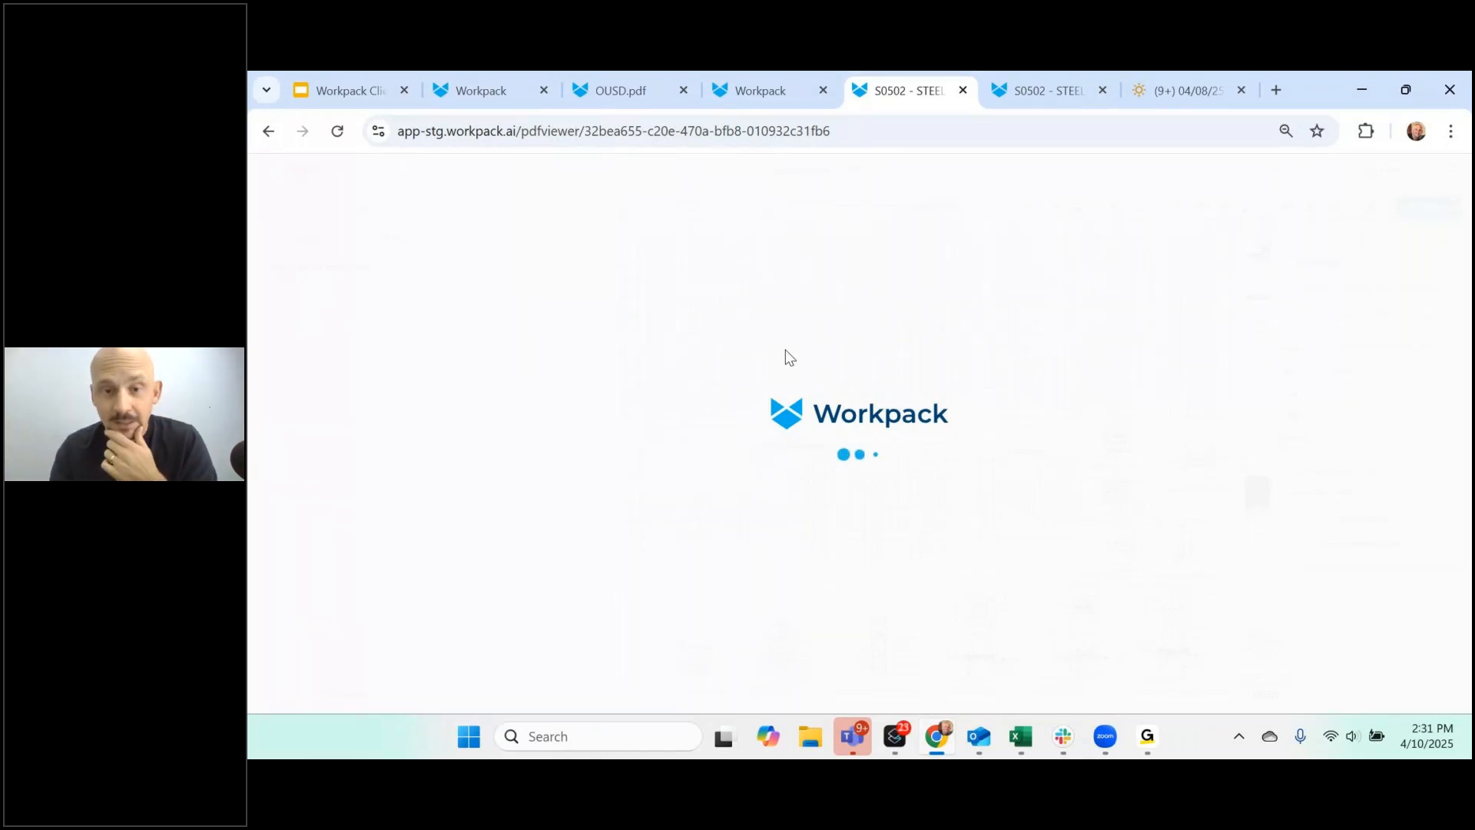
- Expand Linear Measurements and open the W14x31, W14x37 and W14x68 groups
left_click(254, 308)
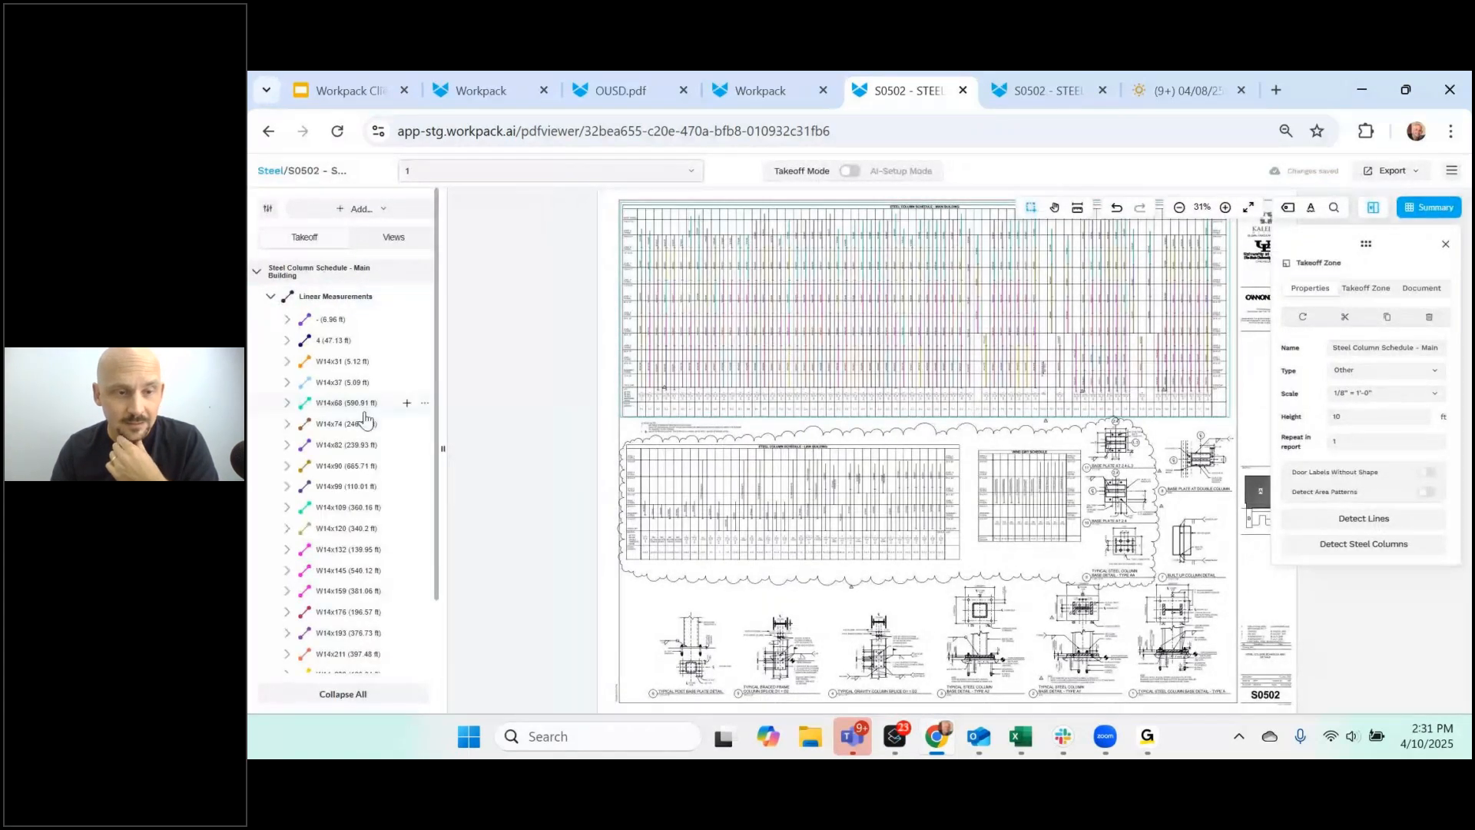
scroll(364, 419, "down", 2)
scroll(371, 530, "up", 2)
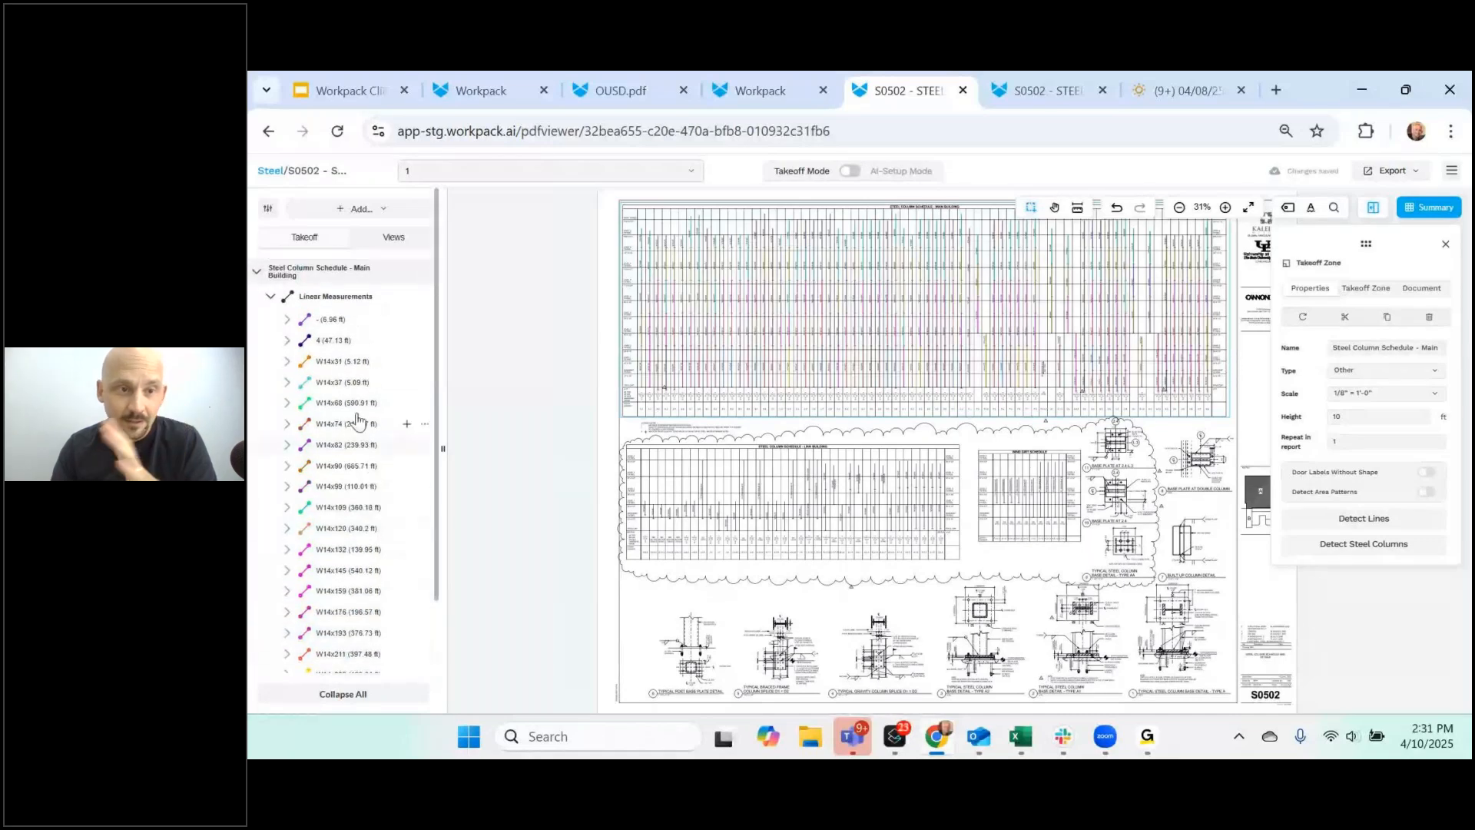
left_click(368, 323)
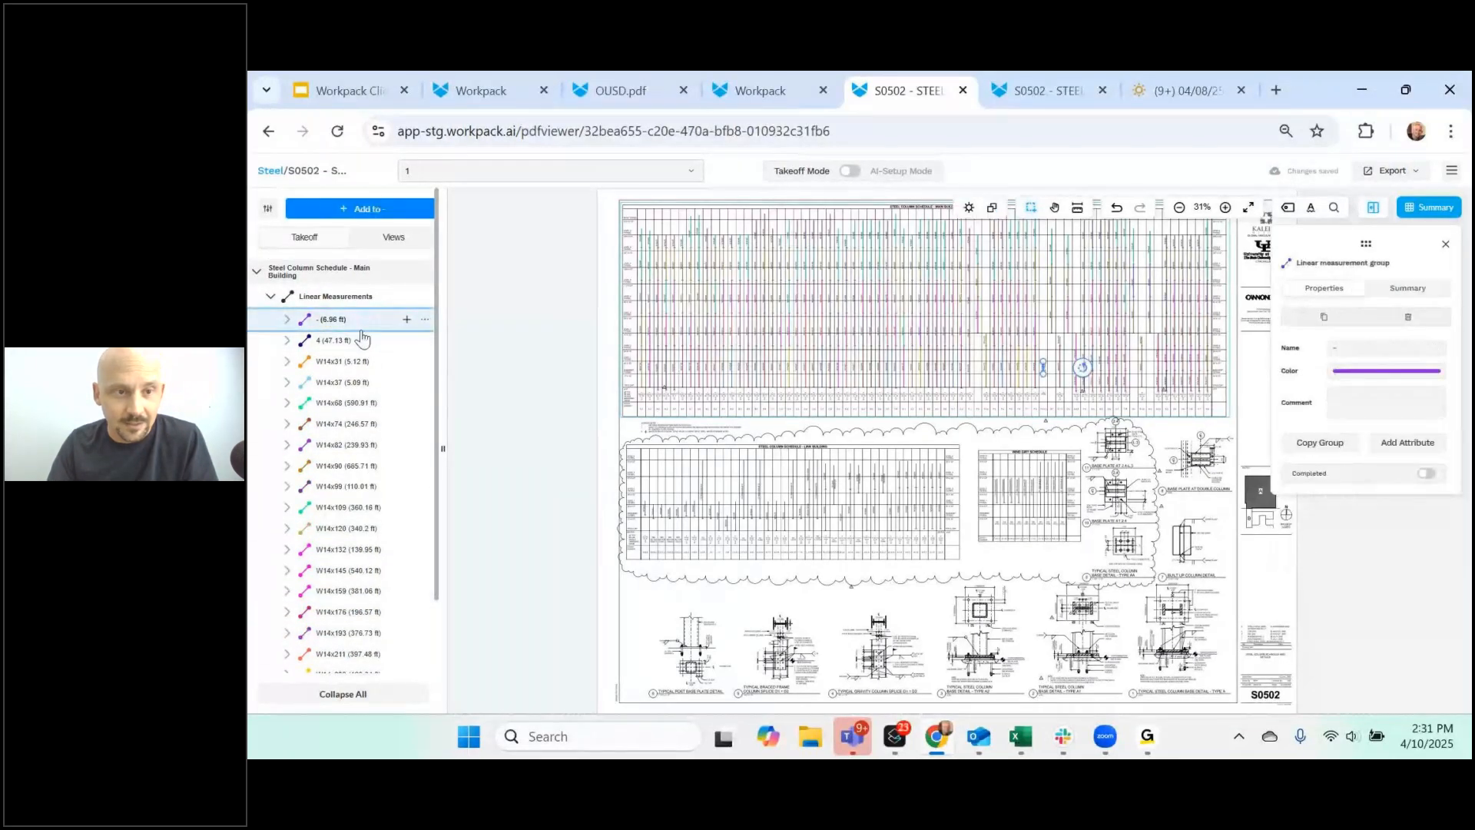
left_click(366, 343)
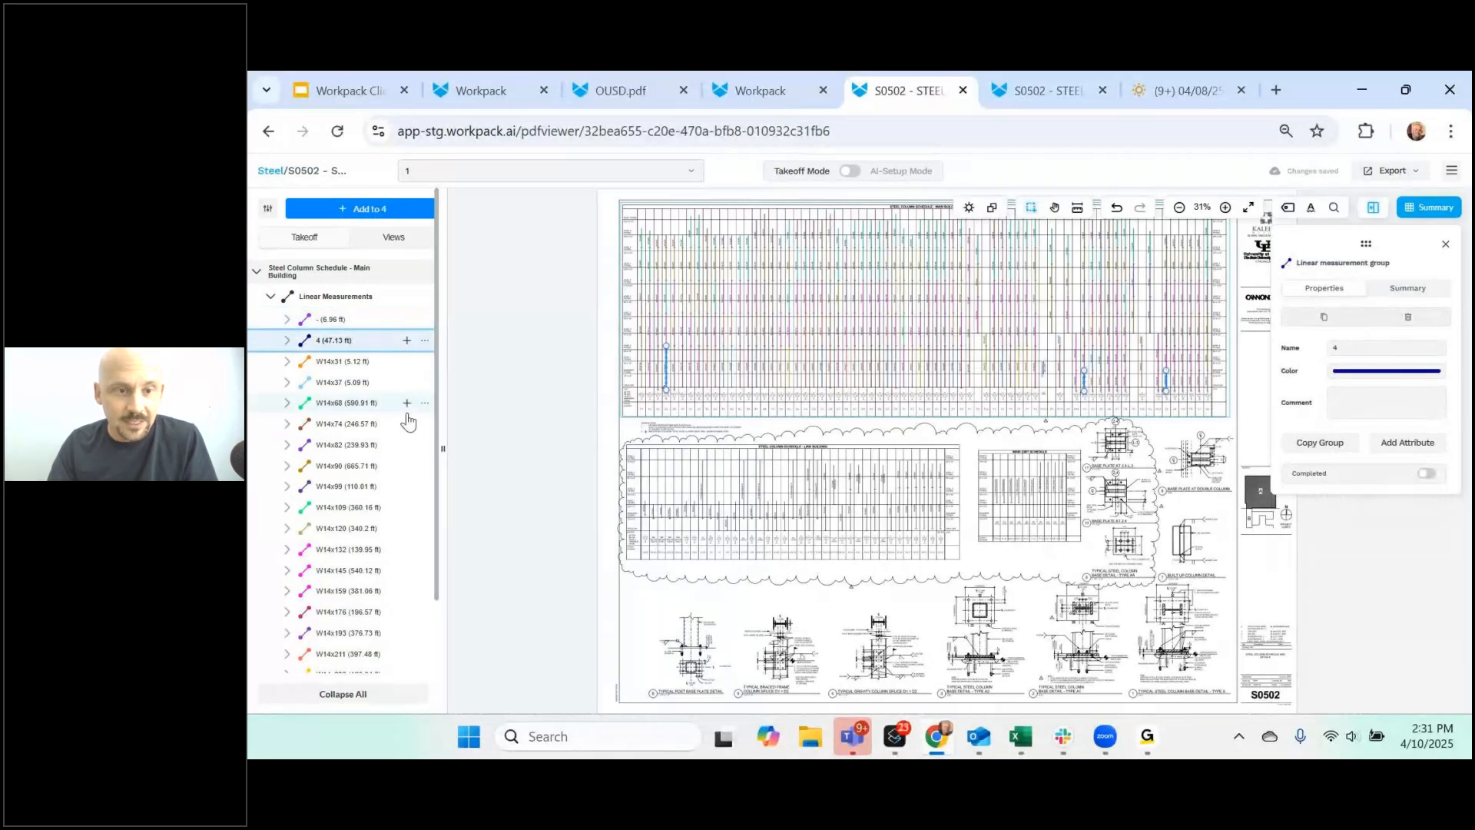
left_click(291, 367)
left_click(290, 362)
left_click(287, 404)
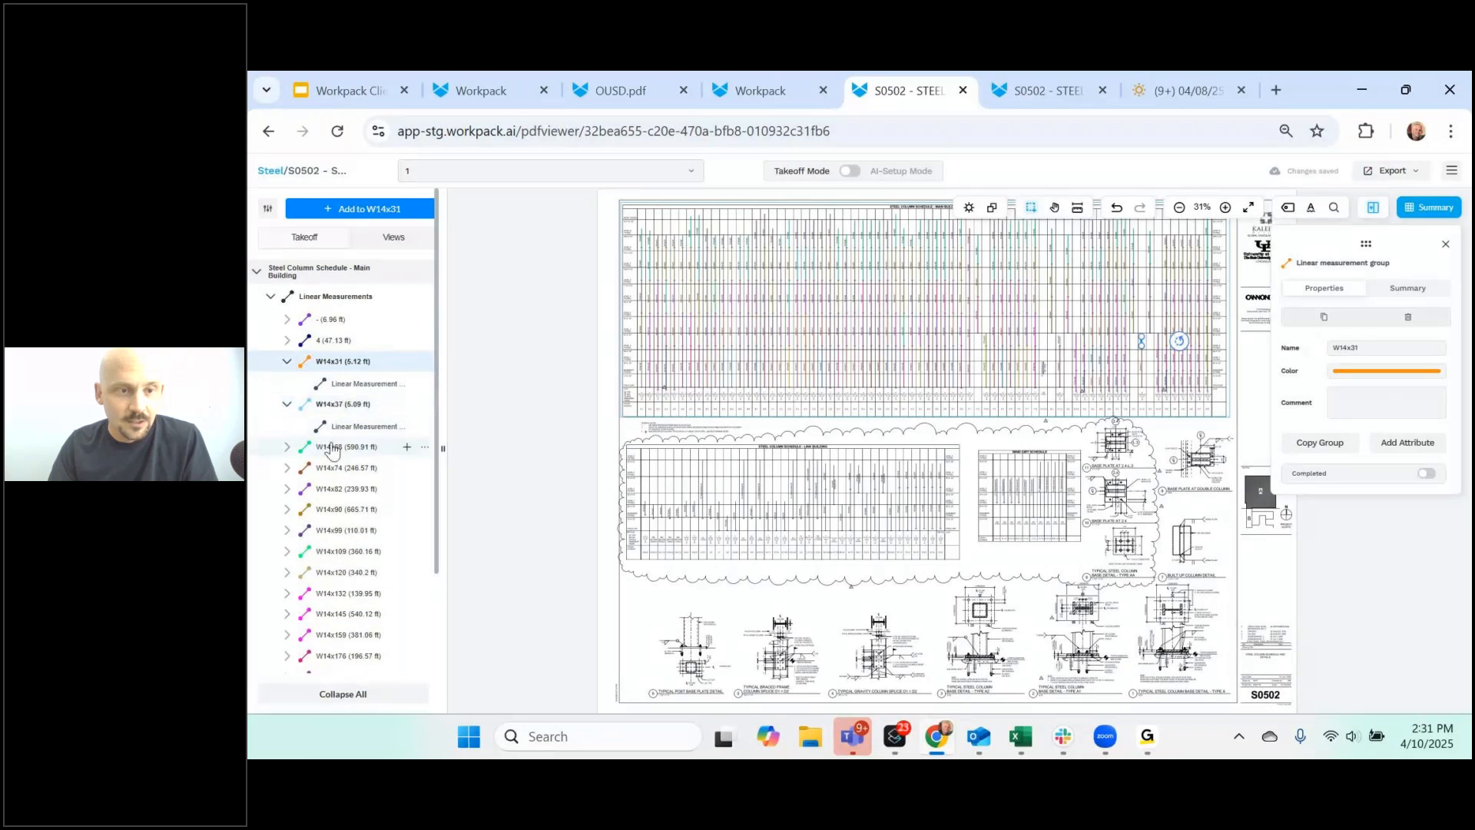
left_click(287, 447)
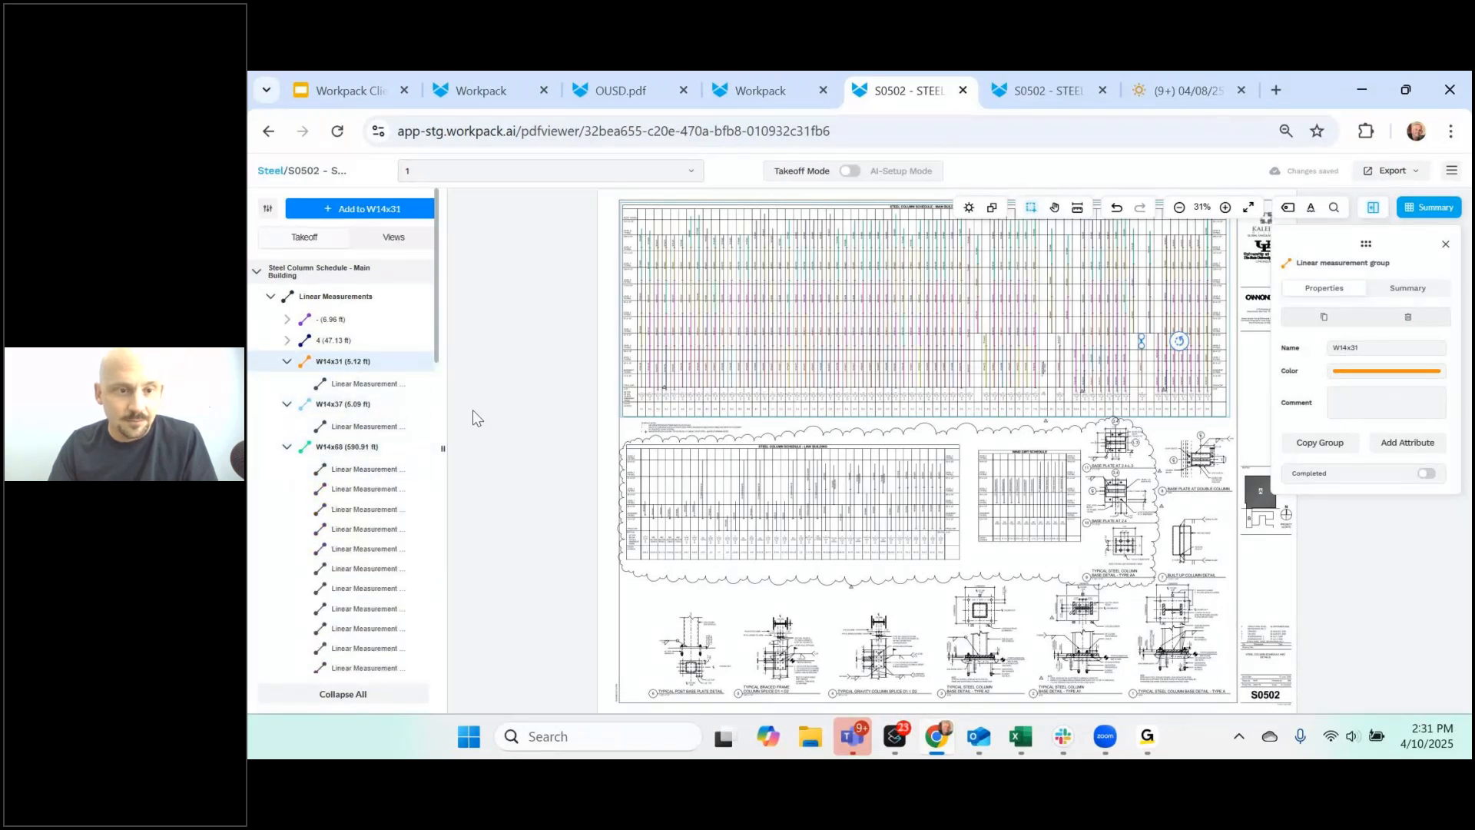
- Highlight the W14x68 lines (590.91 ft) on the schedule and inspect a single line
left_click(350, 447)
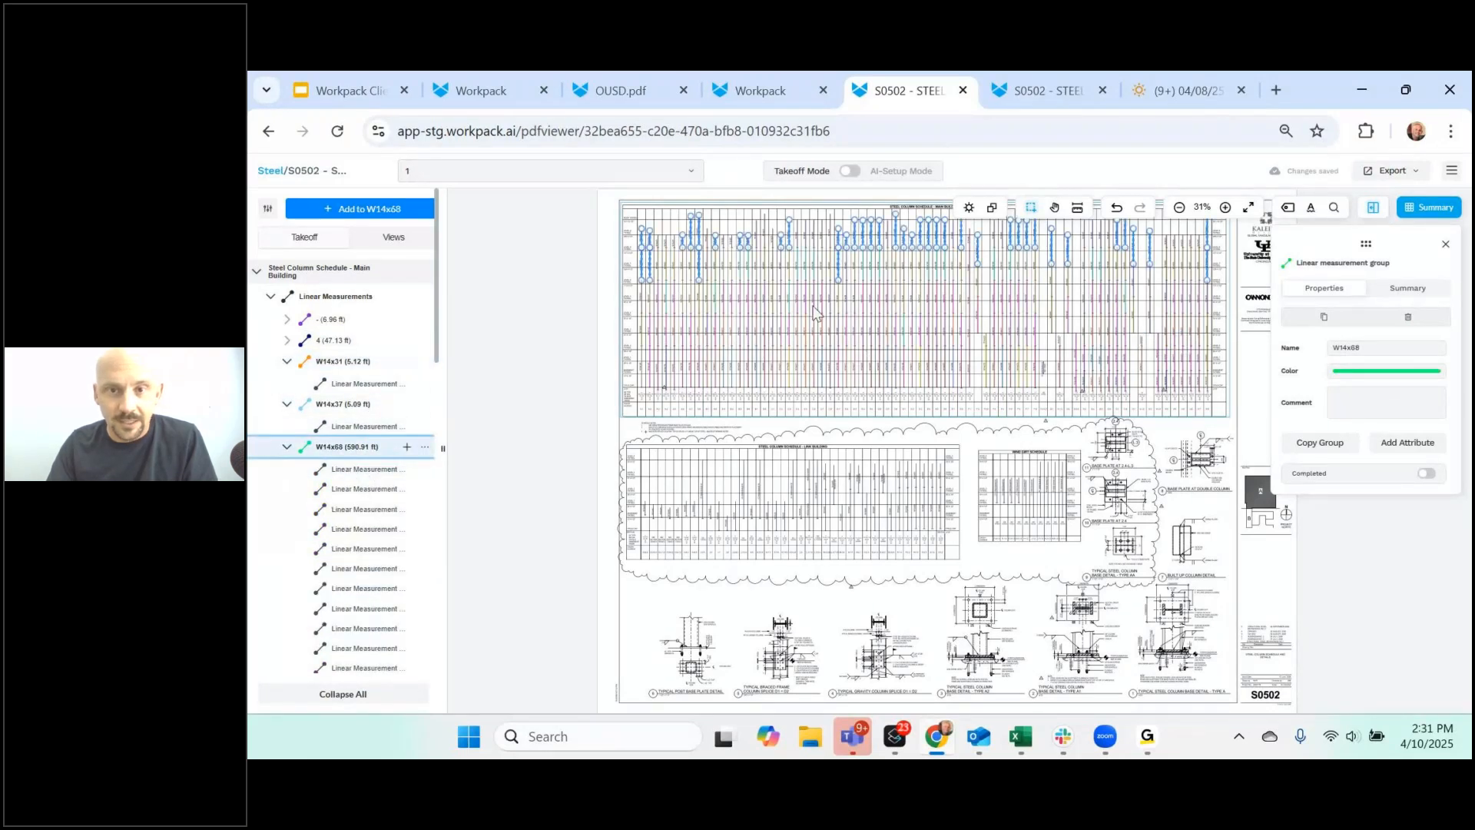
scroll(814, 311, "up", 1)
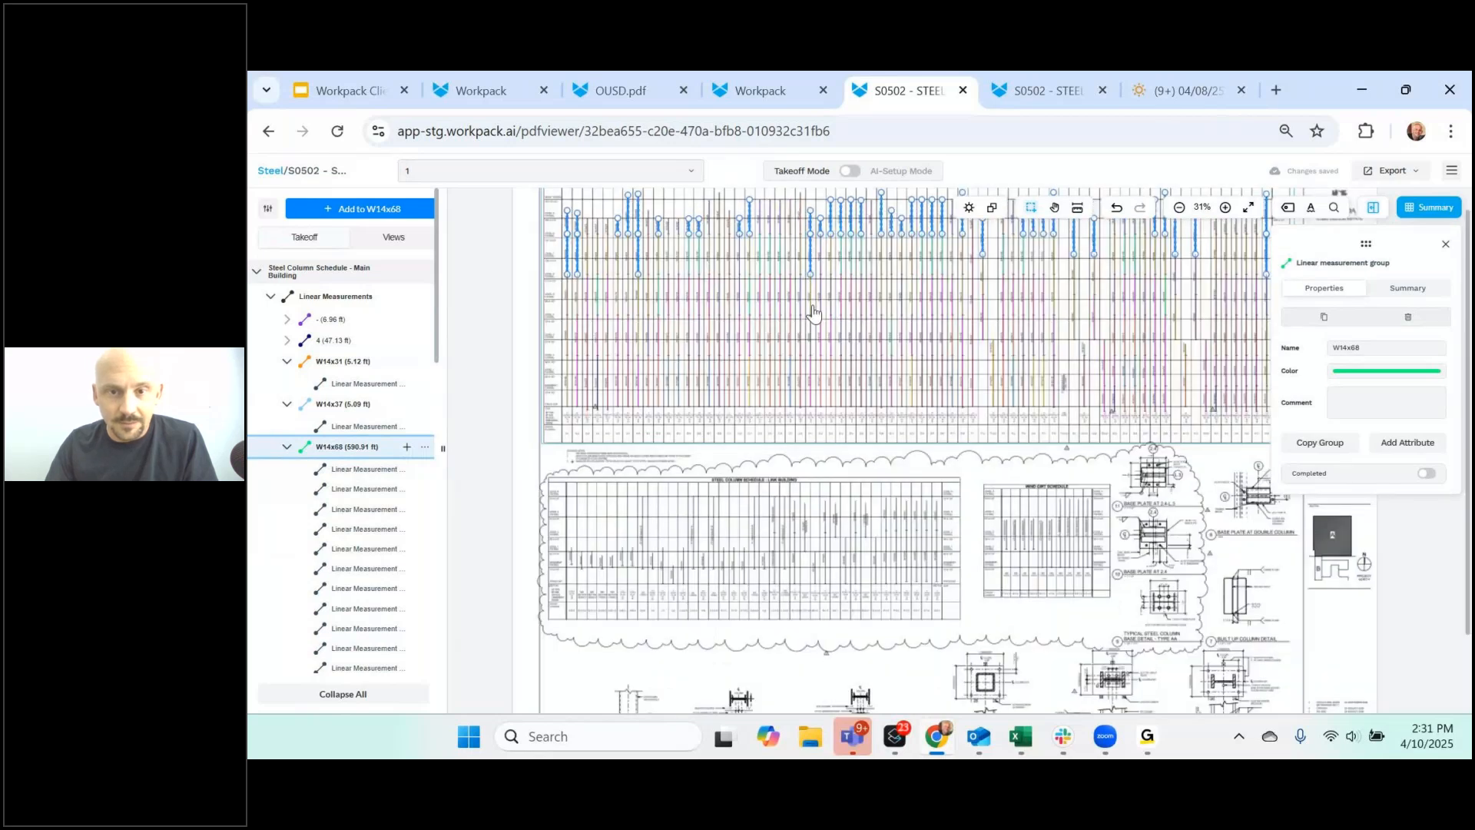
scroll(815, 312, "up", 5)
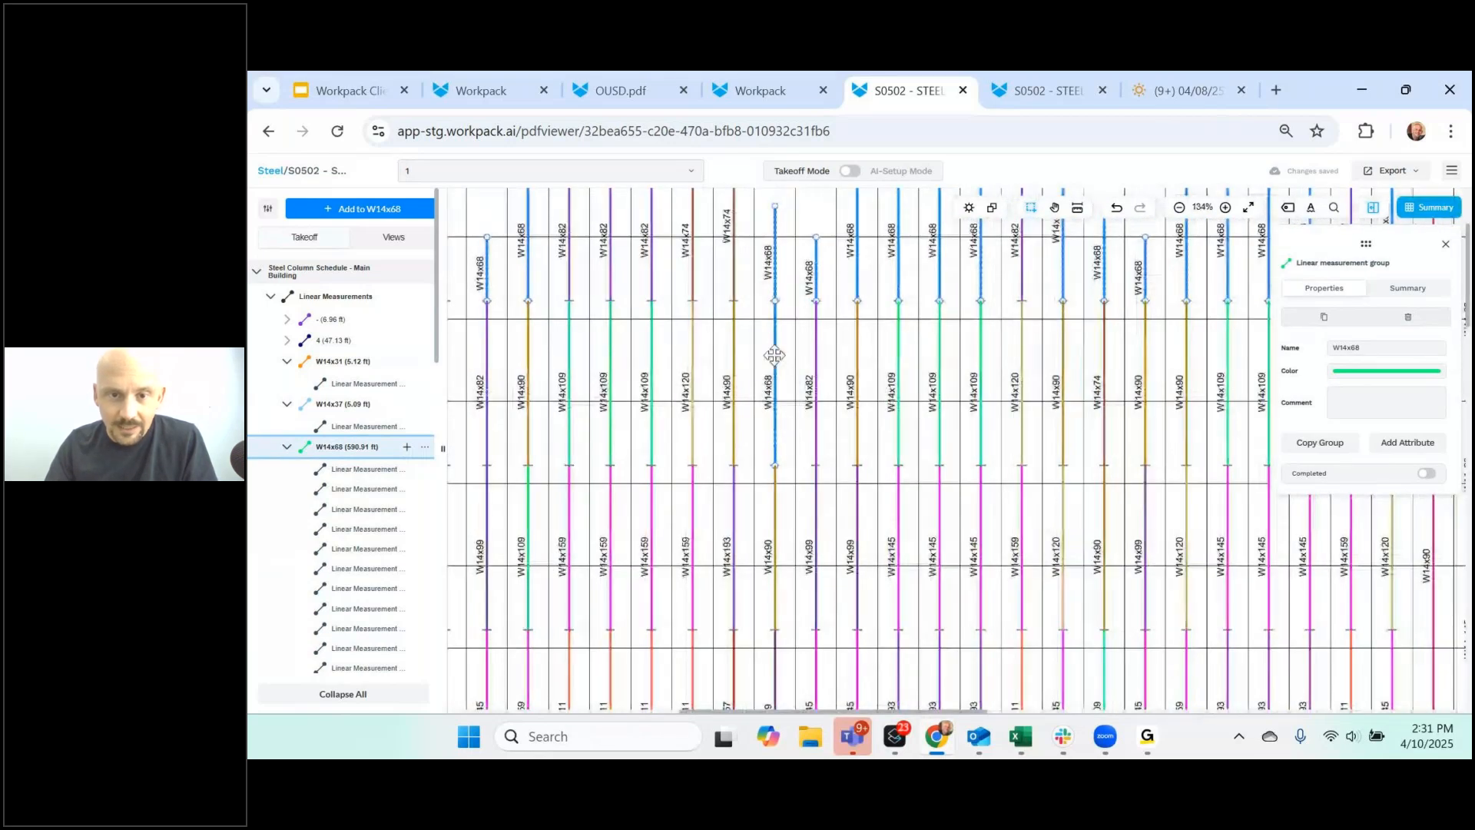
left_click(758, 350)
left_click(373, 451)
left_click(792, 286)
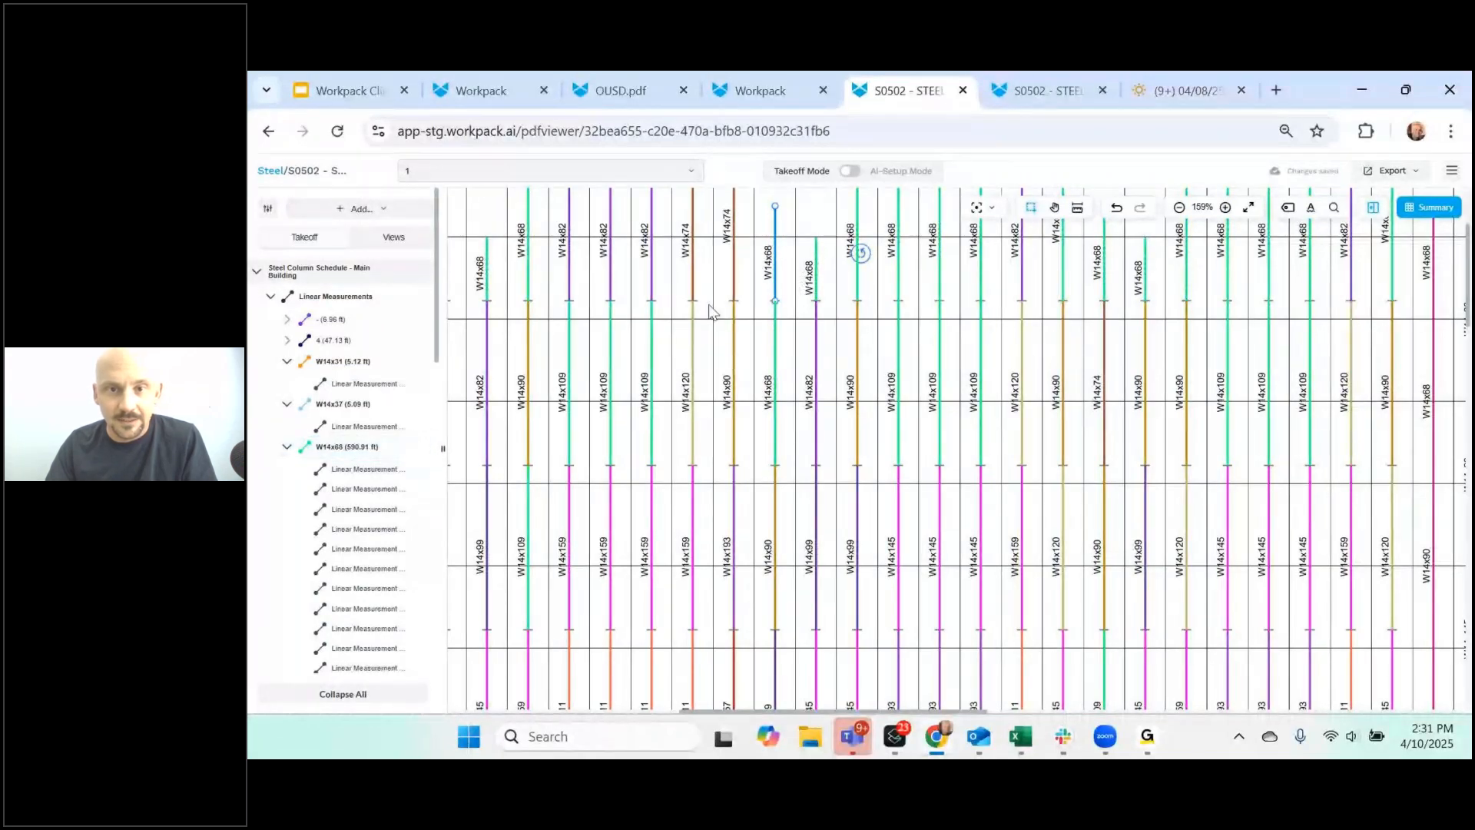
left_click(816, 303)
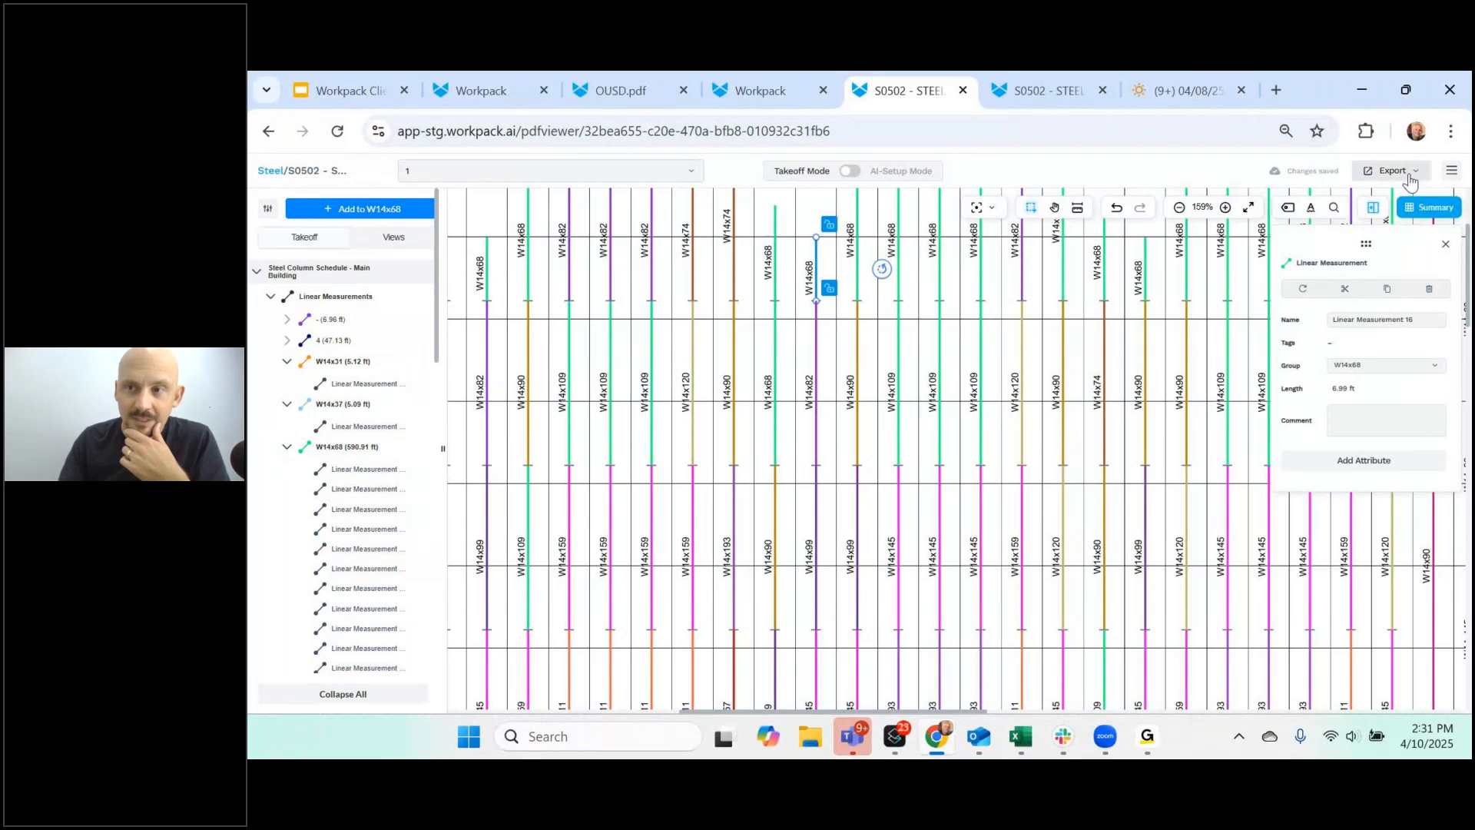
- Add a short 0.26 ft linear measurement to the W14x68 group
left_click(1445, 244)
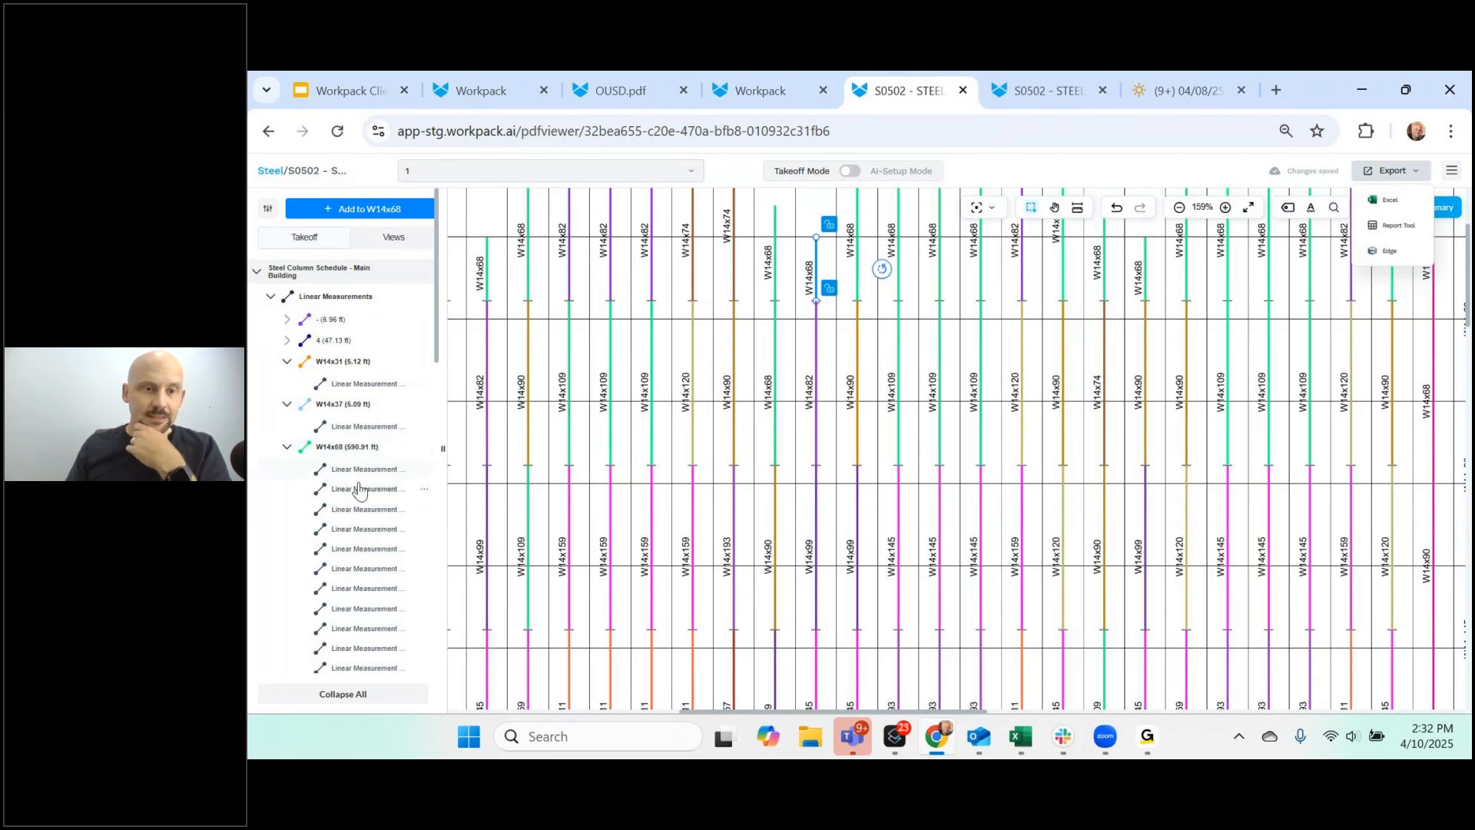
left_click(287, 452)
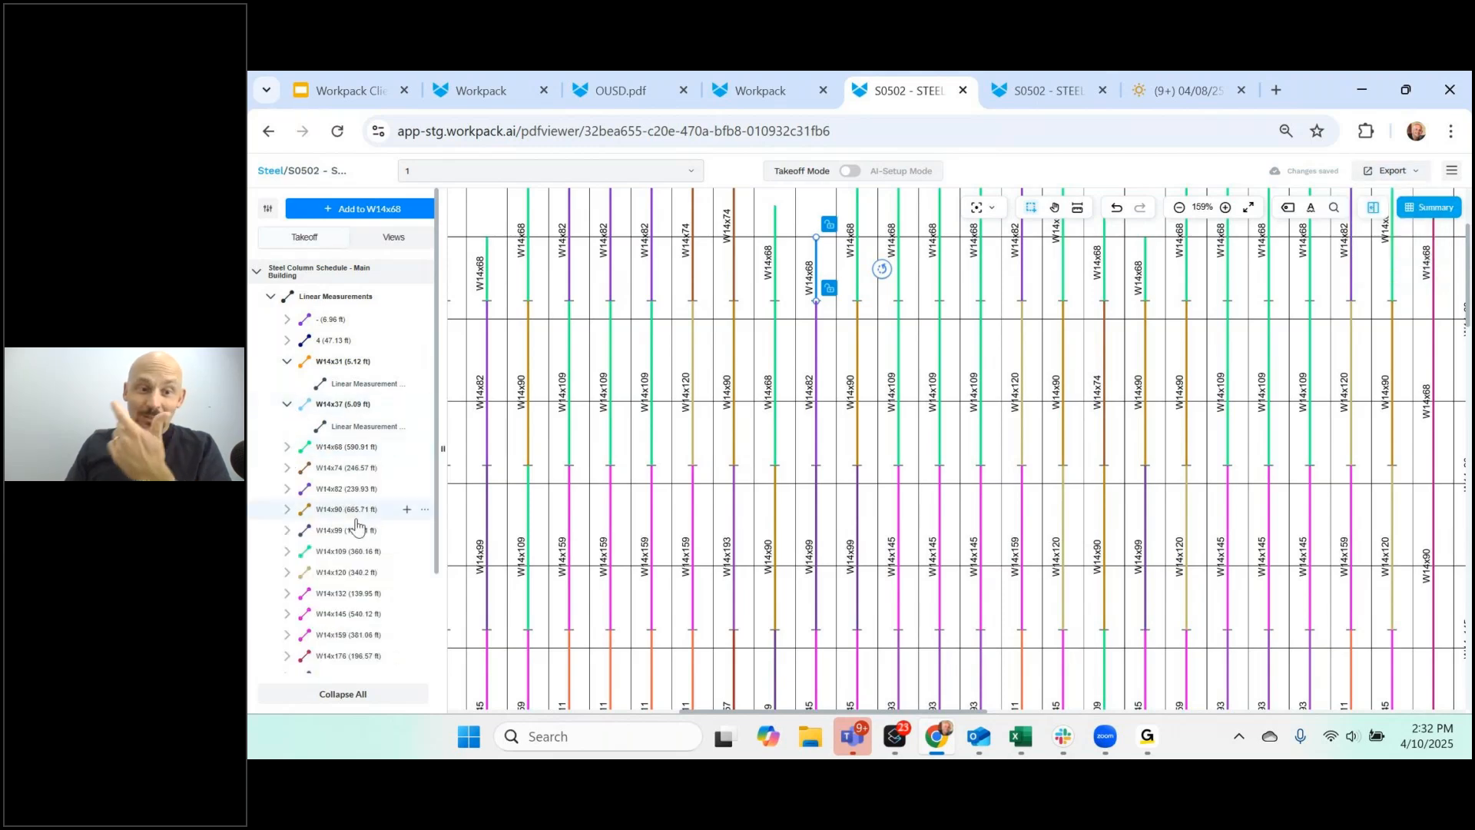
left_click(345, 457)
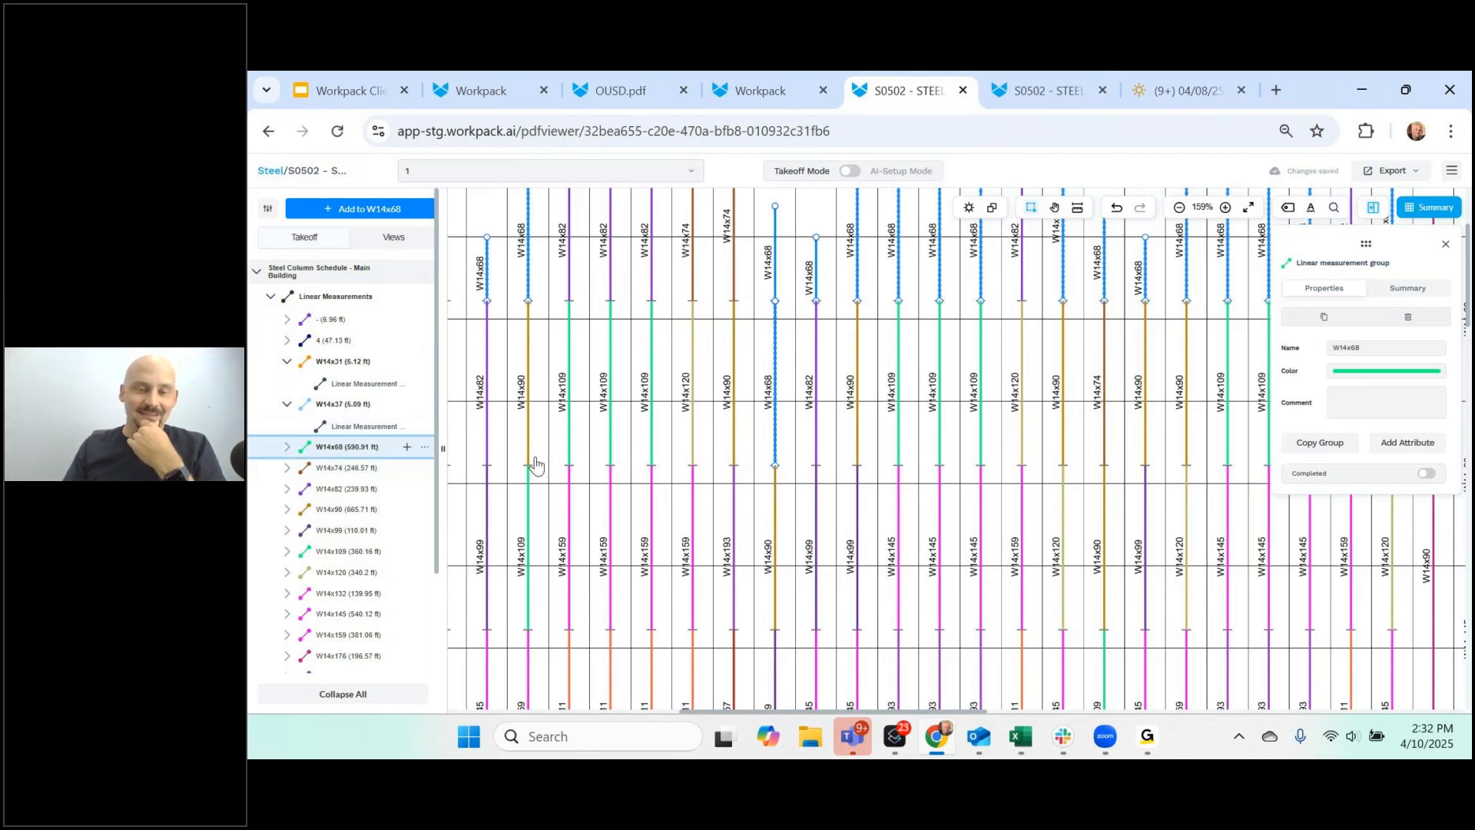
left_click(666, 410)
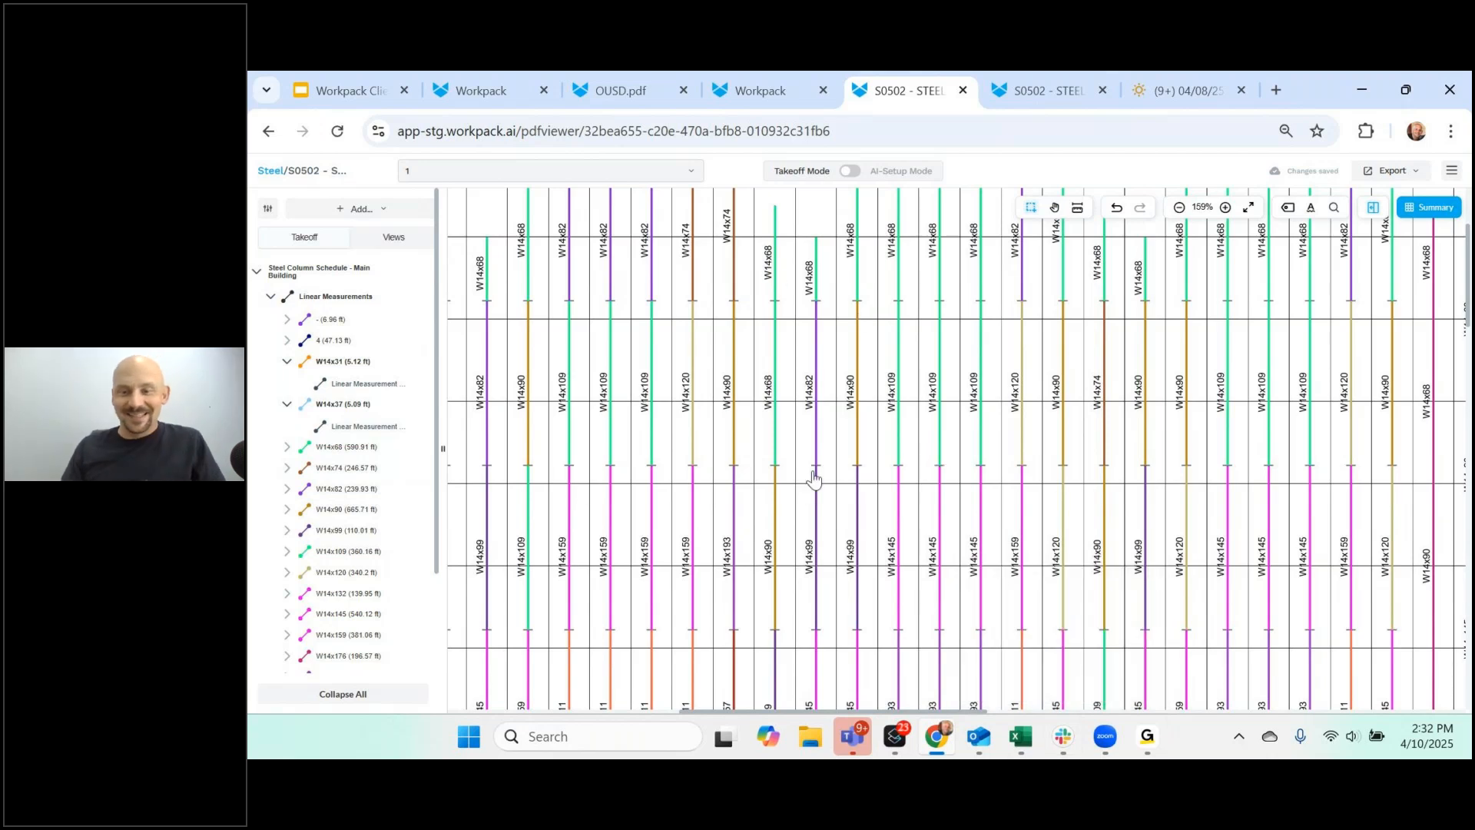
scroll(805, 482, "down", 3)
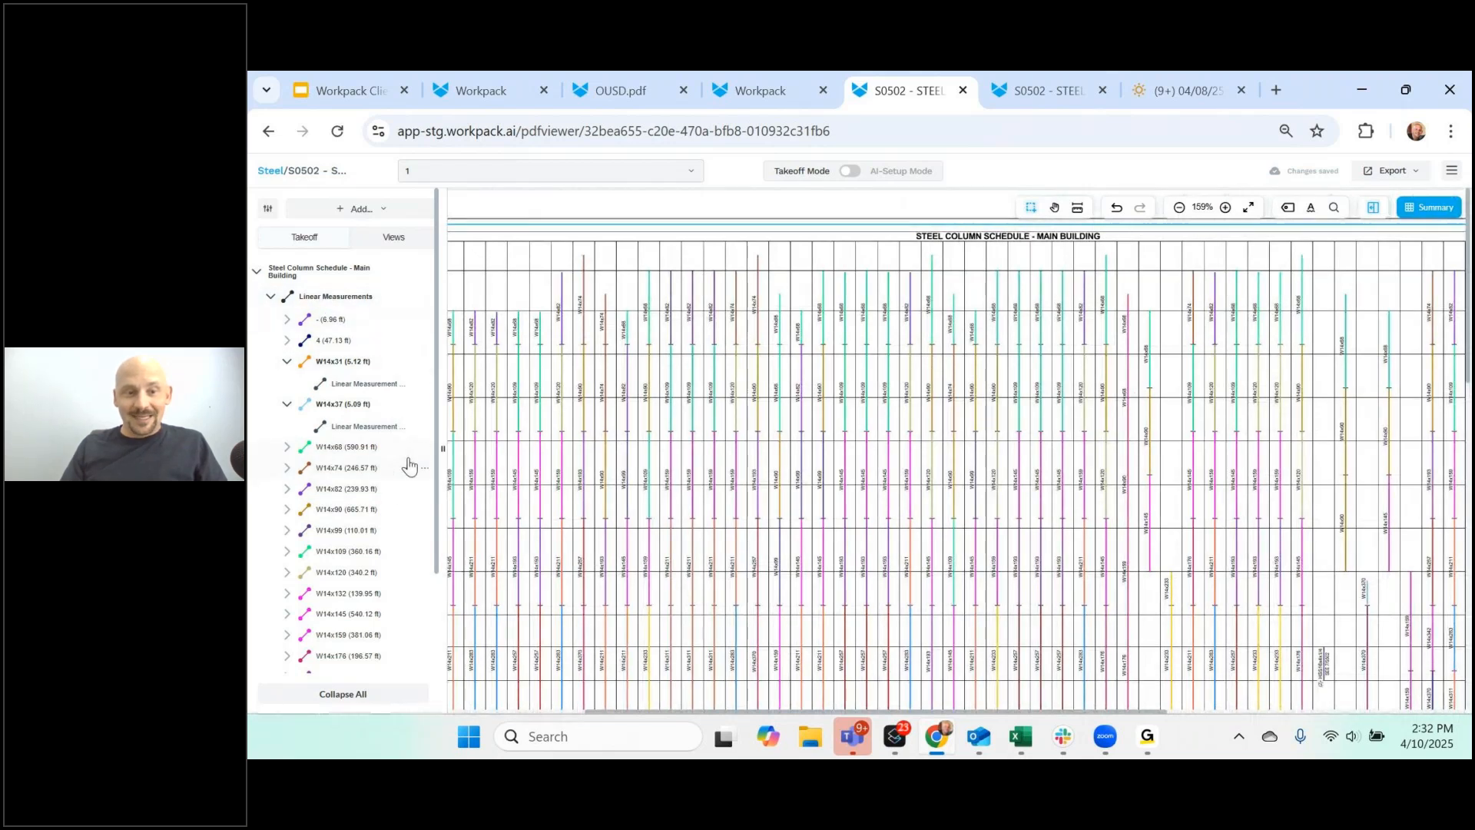
left_click(407, 447)
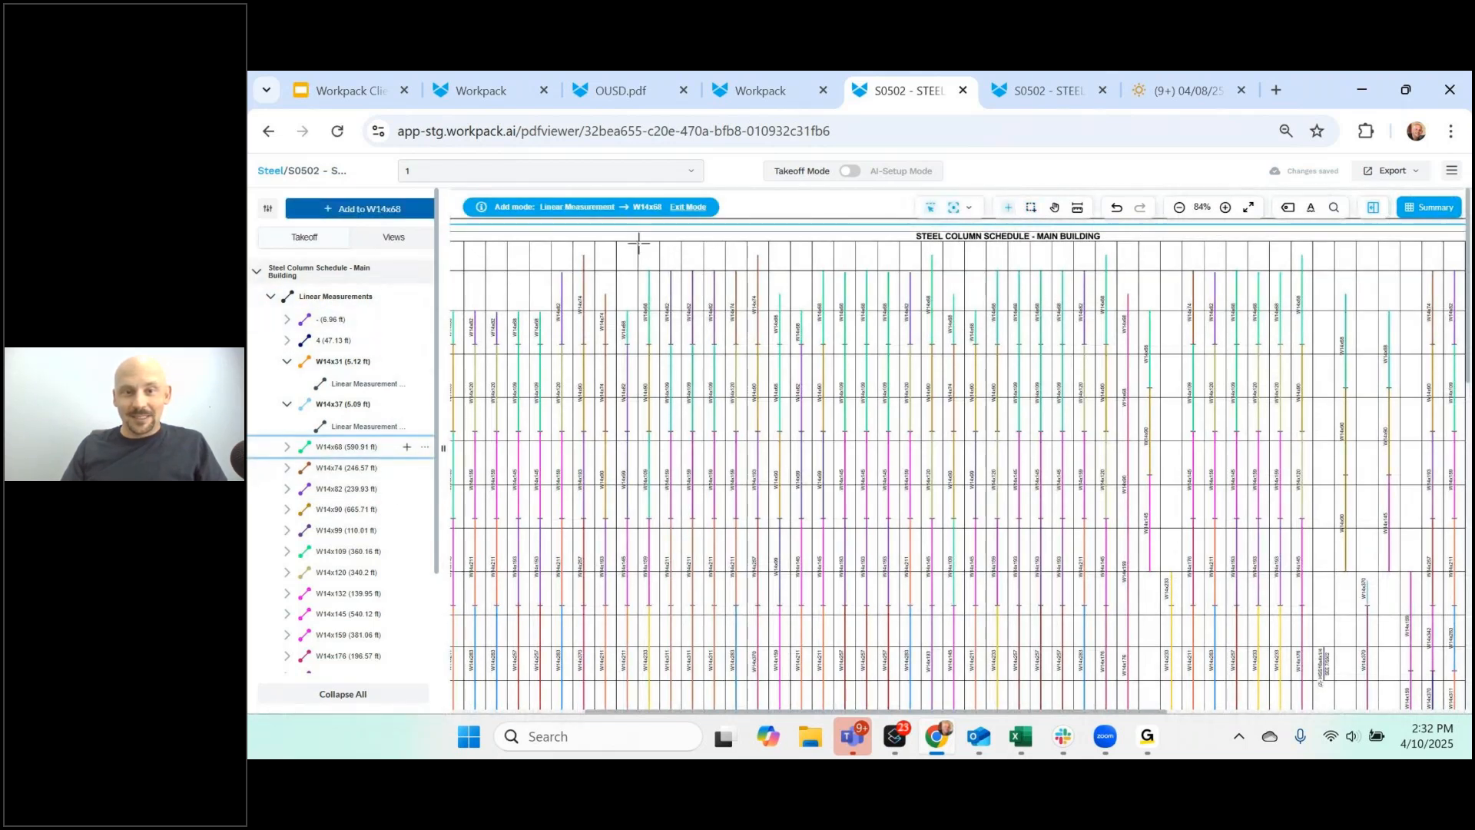
left_click(638, 278)
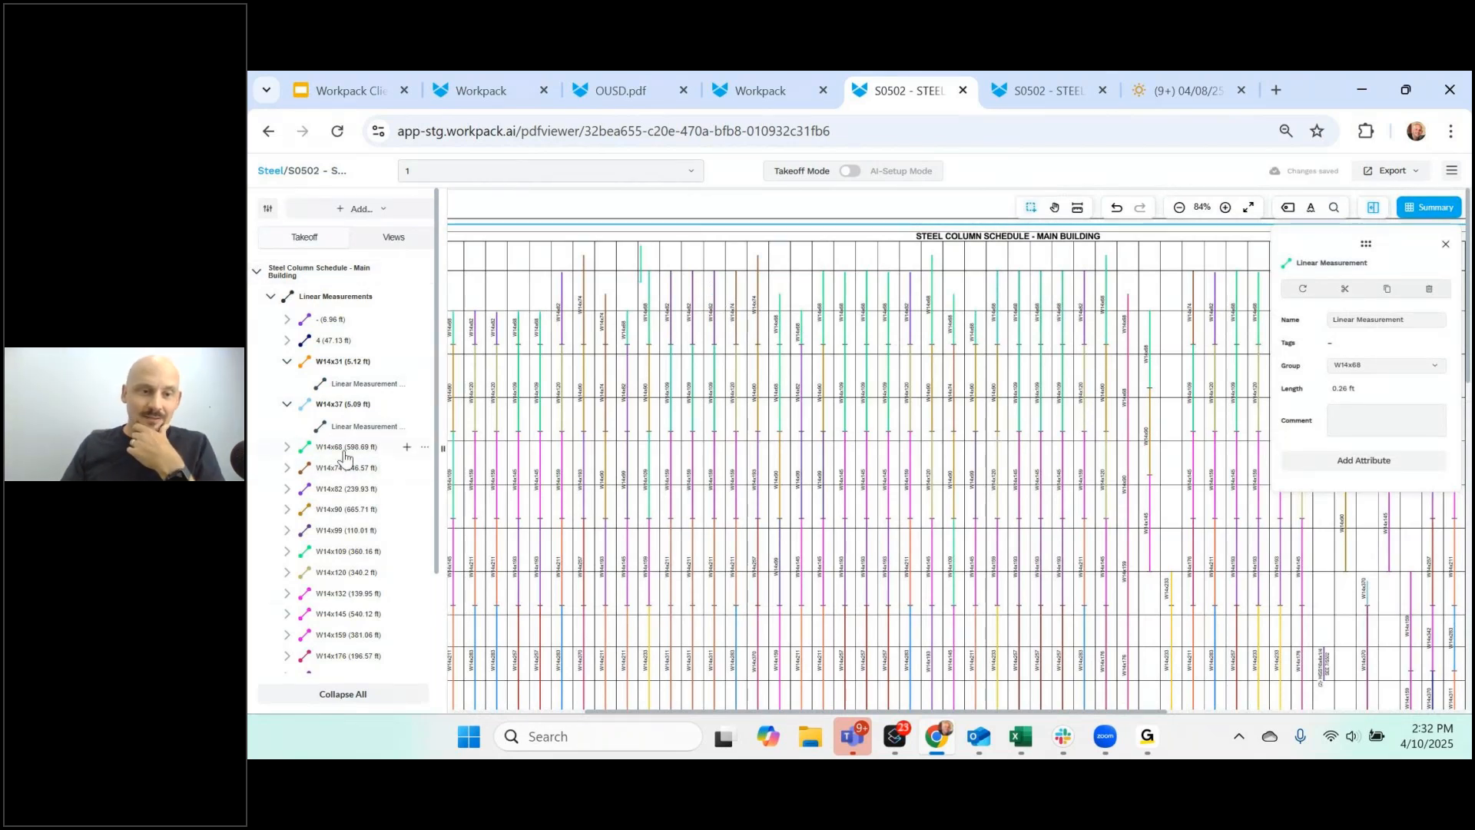
scroll(350, 491, "down", 2)
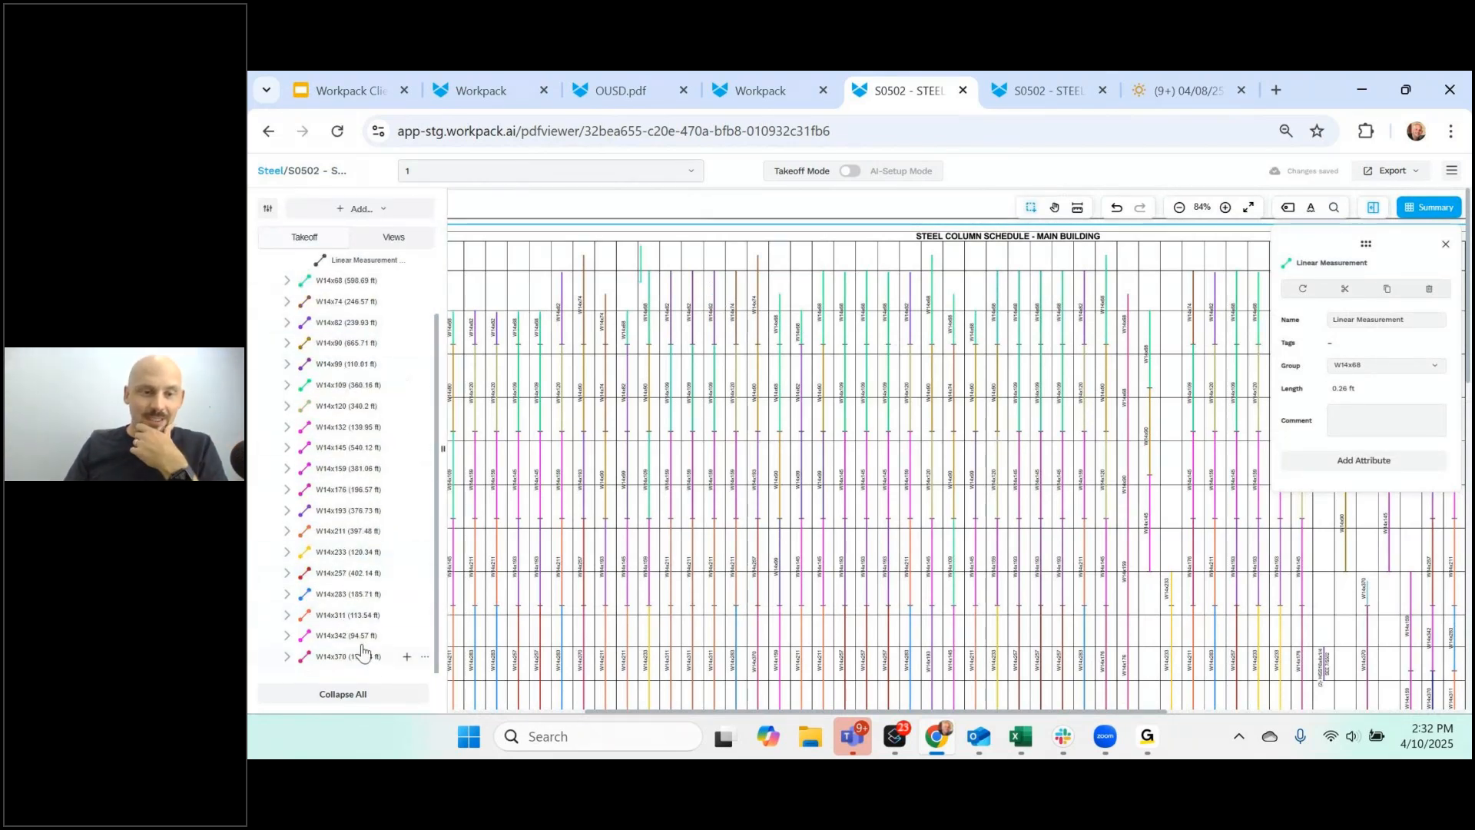
left_click(988, 510)
- Start an export of the takeoff to EDGE and cancel the Smart Takeoff sign-in
left_click(1394, 173)
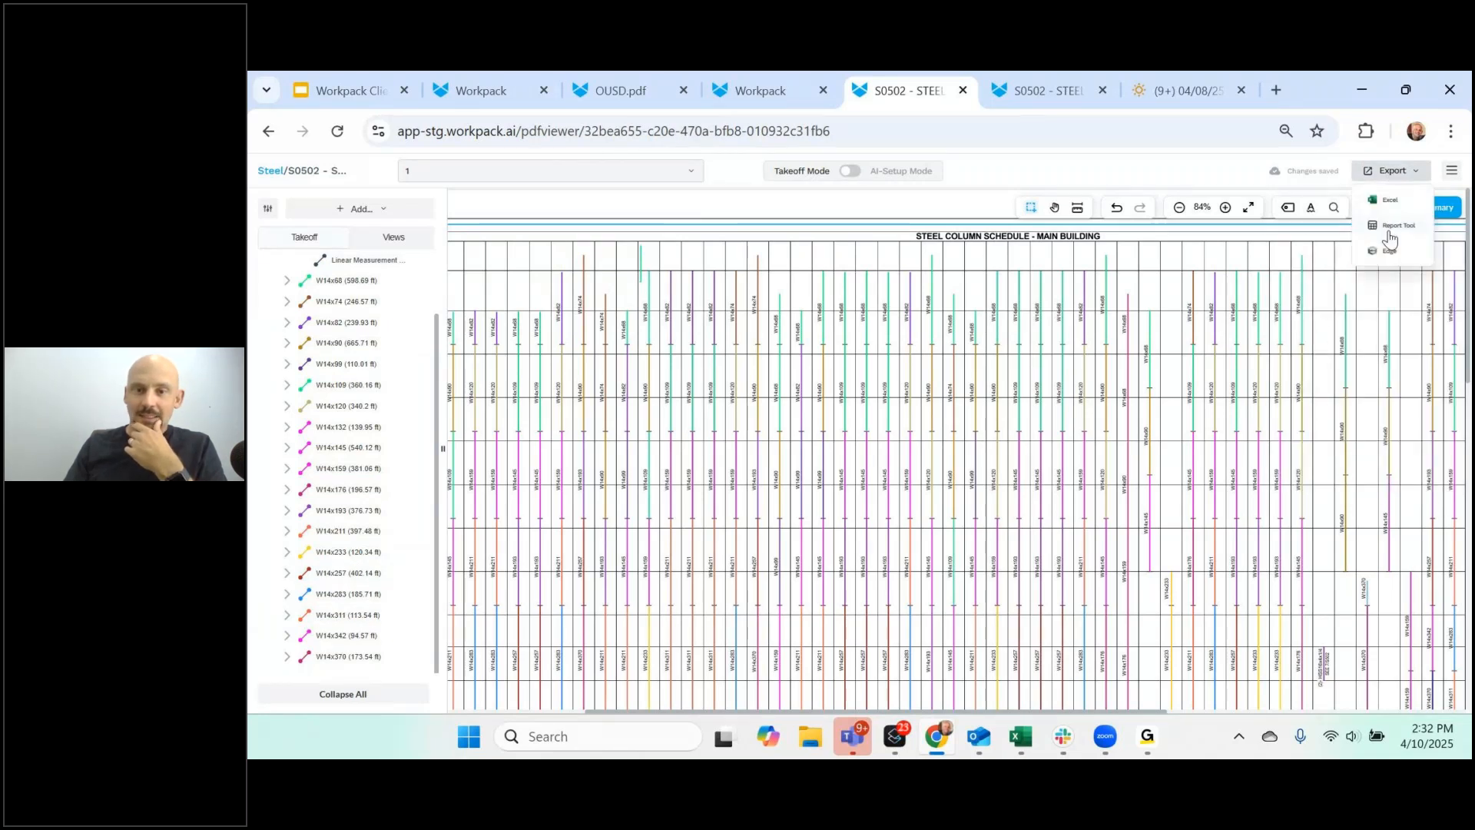
left_click(1389, 249)
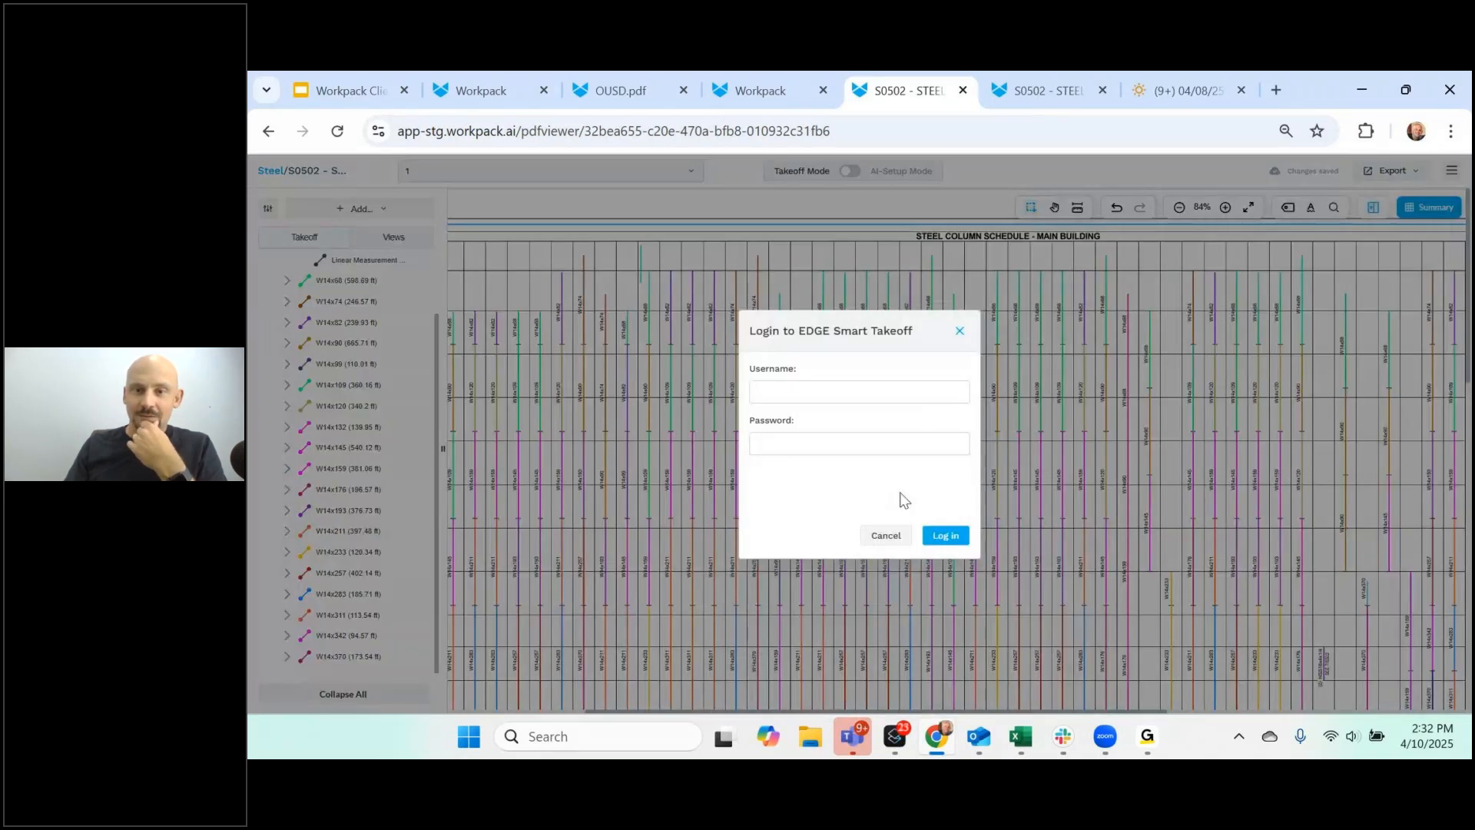
left_click(458, 566)
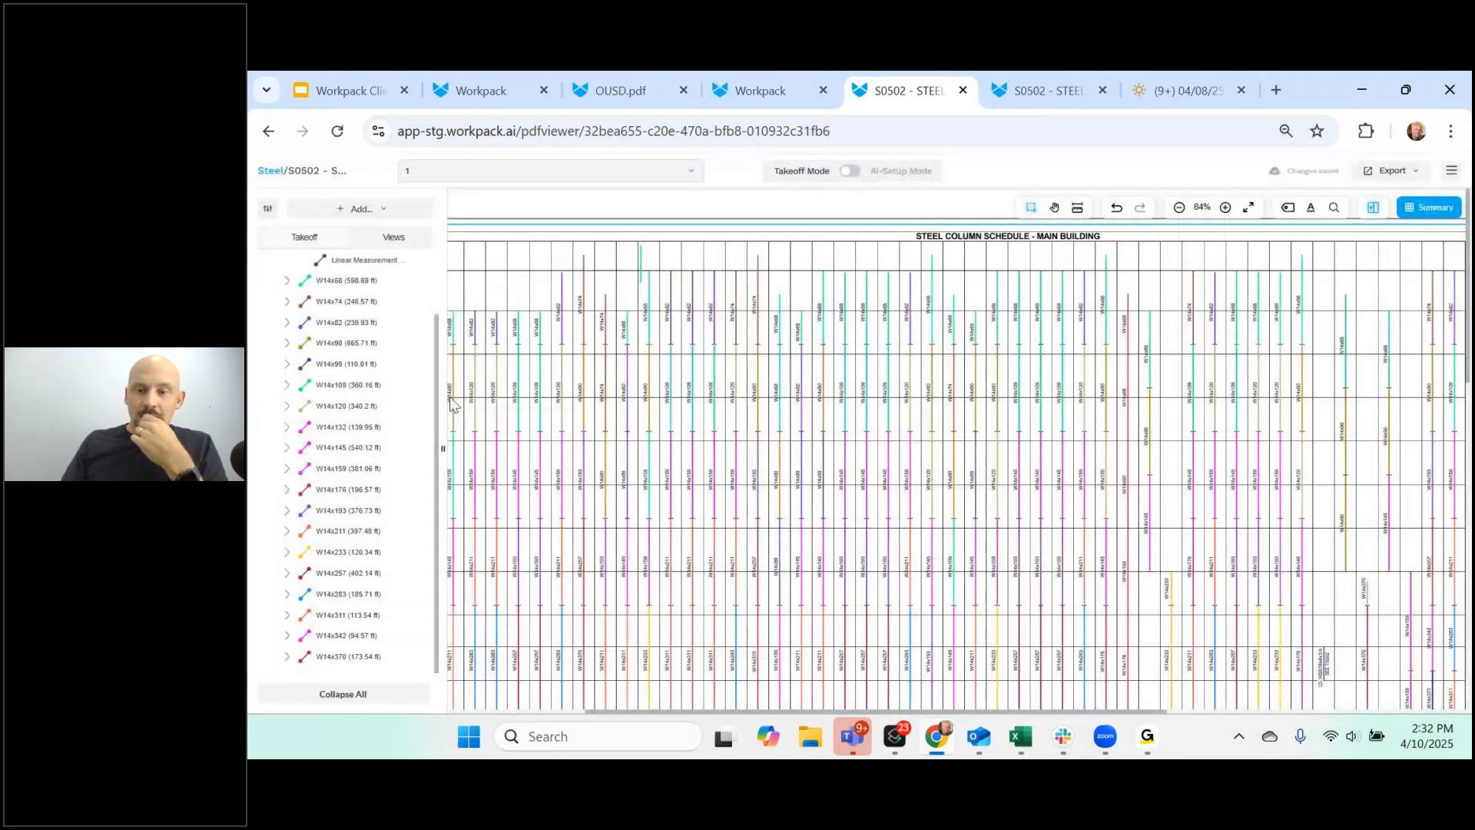